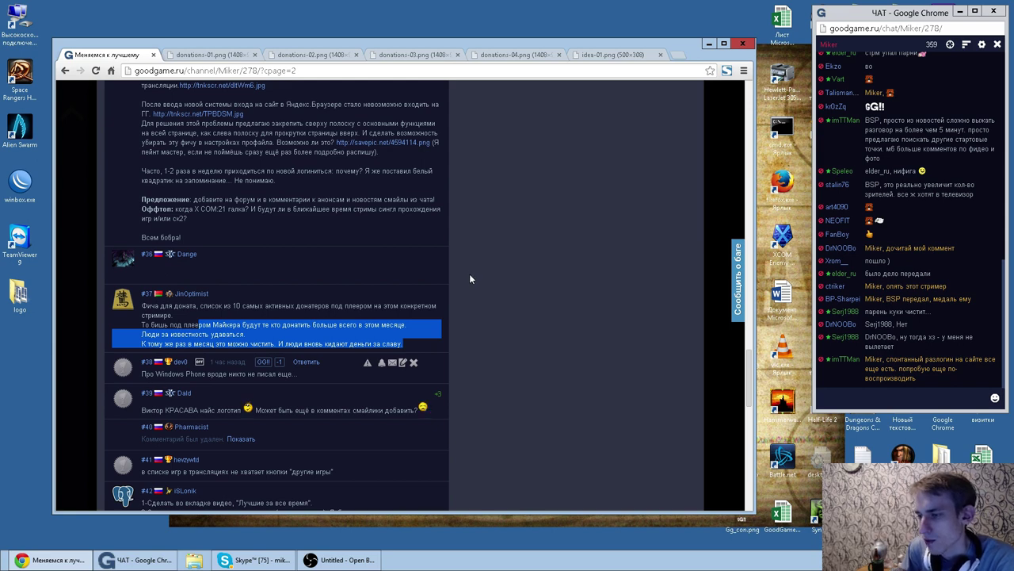
# Step: Read comments #38 and #39 about Windows Phone and adding smileys to comments
pyautogui.scroll(-2, 469, 279)
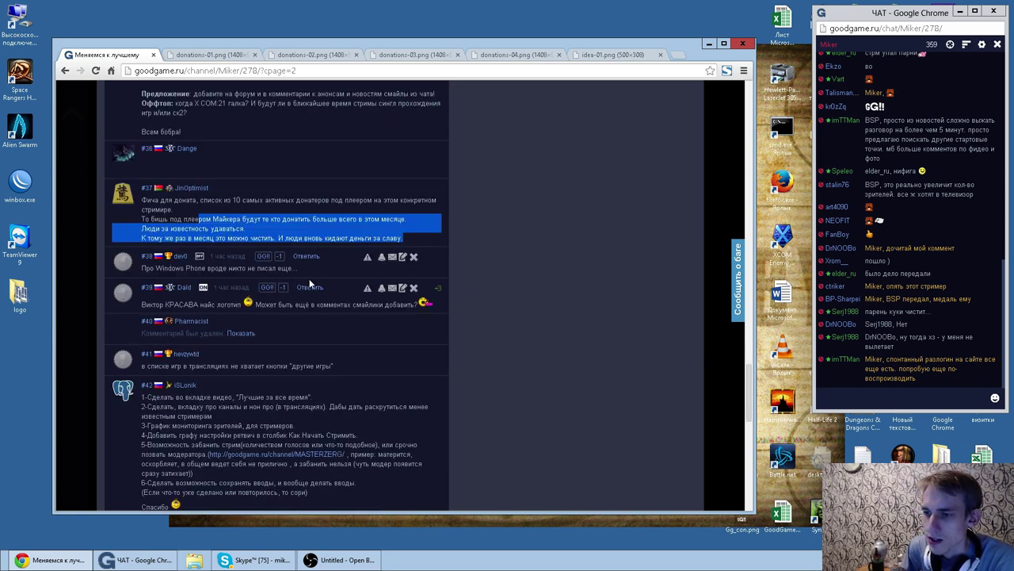
pyautogui.doubleClick(171, 268)
pyautogui.doubleClick(237, 268)
pyautogui.doubleClick(196, 268)
pyautogui.doubleClick(217, 268)
pyautogui.doubleClick(266, 268)
pyautogui.doubleClick(285, 268)
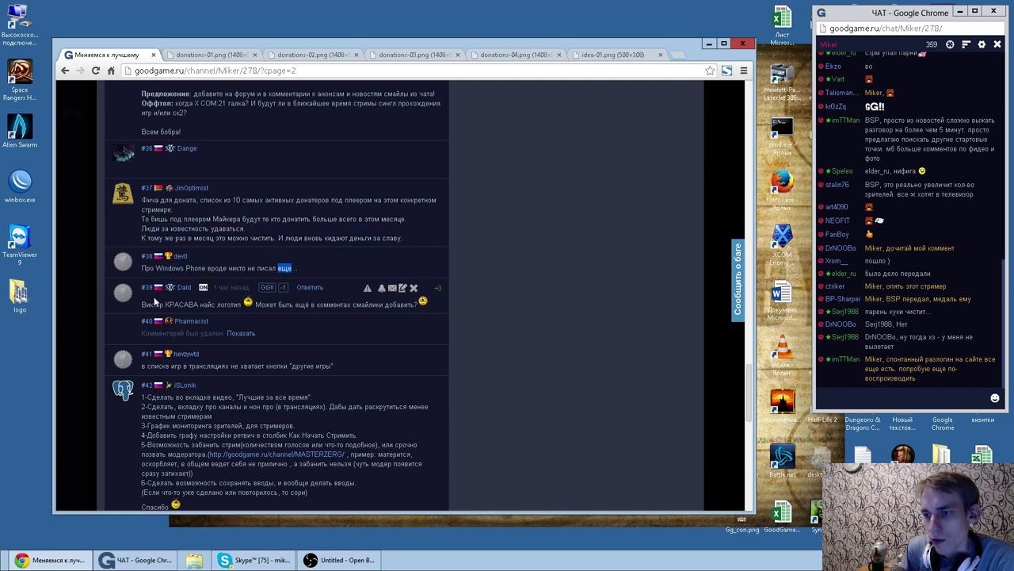
pyautogui.doubleClick(182, 304)
pyautogui.doubleClick(229, 304)
pyautogui.doubleClick(334, 305)
pyautogui.doubleClick(367, 305)
pyautogui.doubleClick(399, 304)
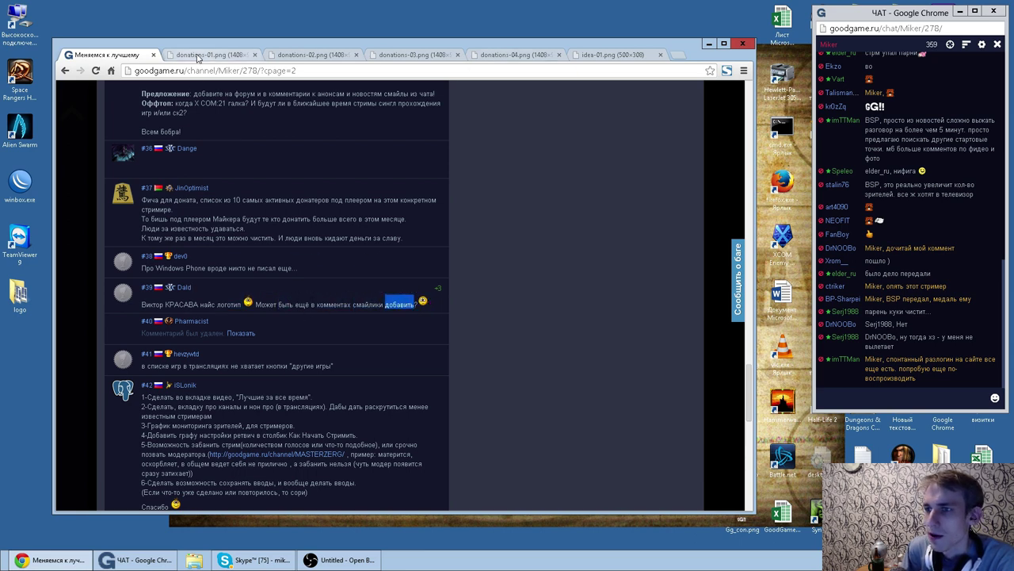
# Step: Turn on the browser's bookmarks bar
pyautogui.click(743, 71)
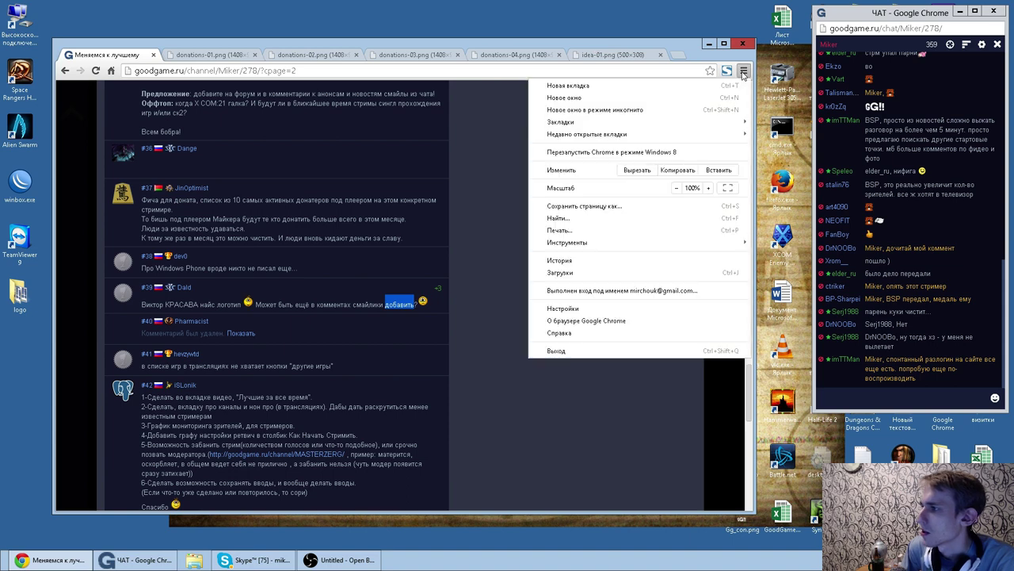
pyautogui.moveTo(588, 126)
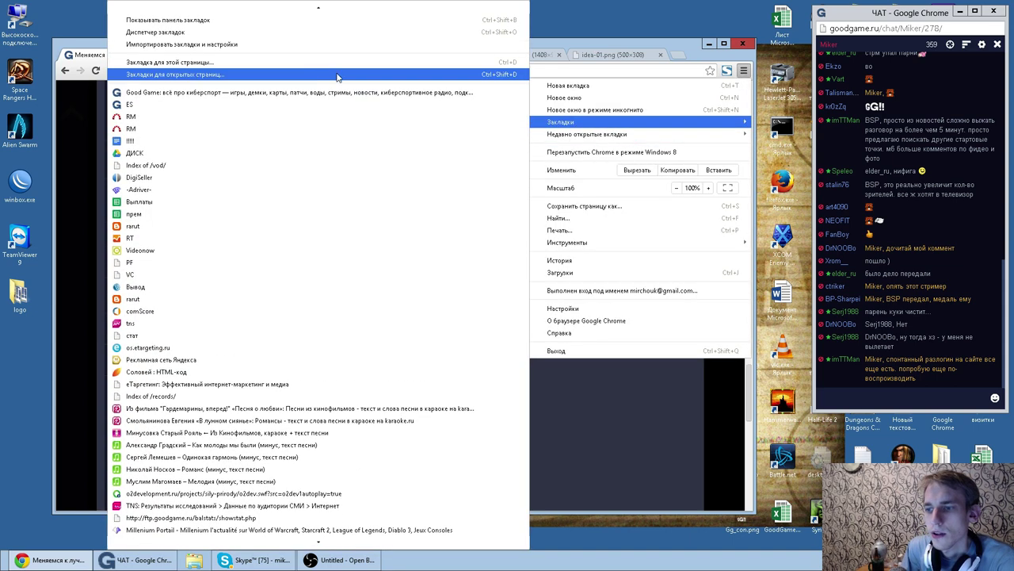
pyautogui.click(315, 20)
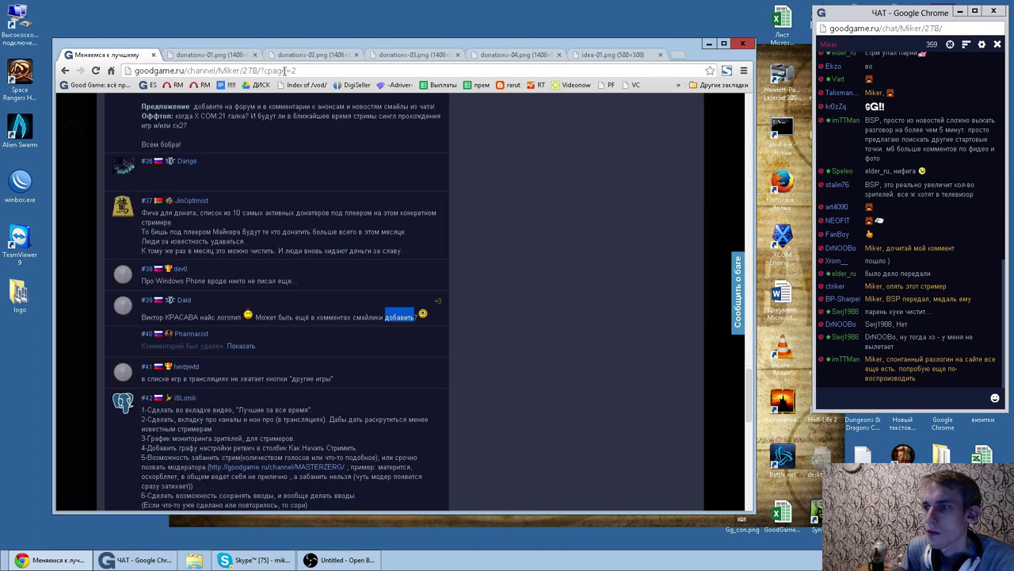
# Step: Load the Redmine project tracker in place of the donations-01.png page and open the project "Работа над сайтом GoodGame.ru"
pyautogui.click(198, 55)
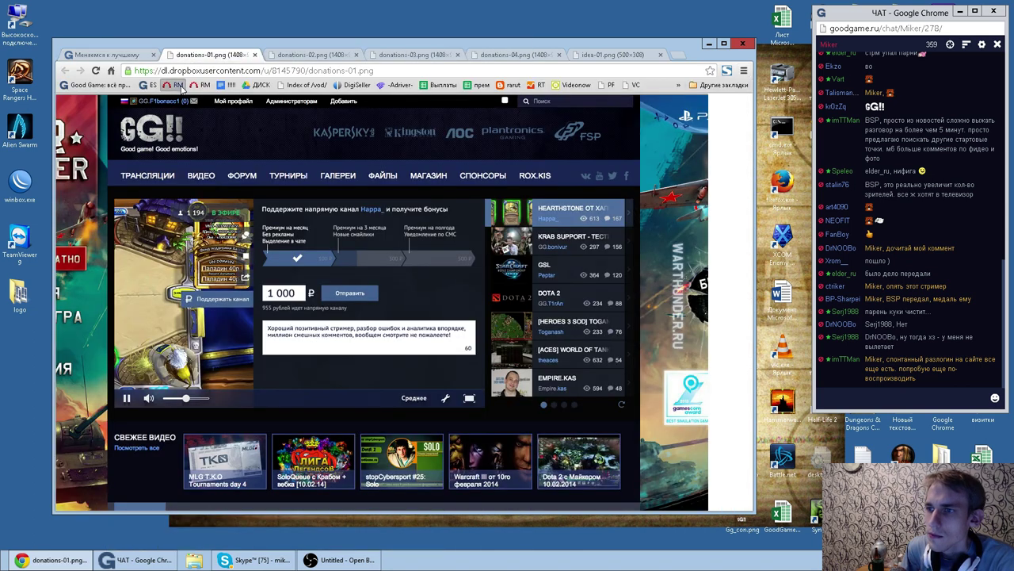
pyautogui.click(177, 84)
pyautogui.click(182, 97)
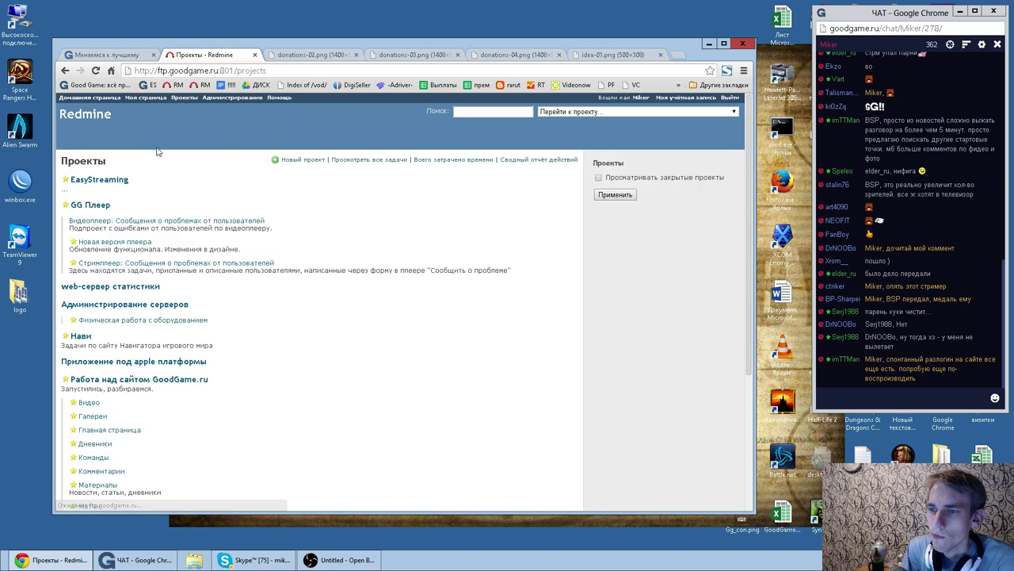
pyautogui.click(133, 379)
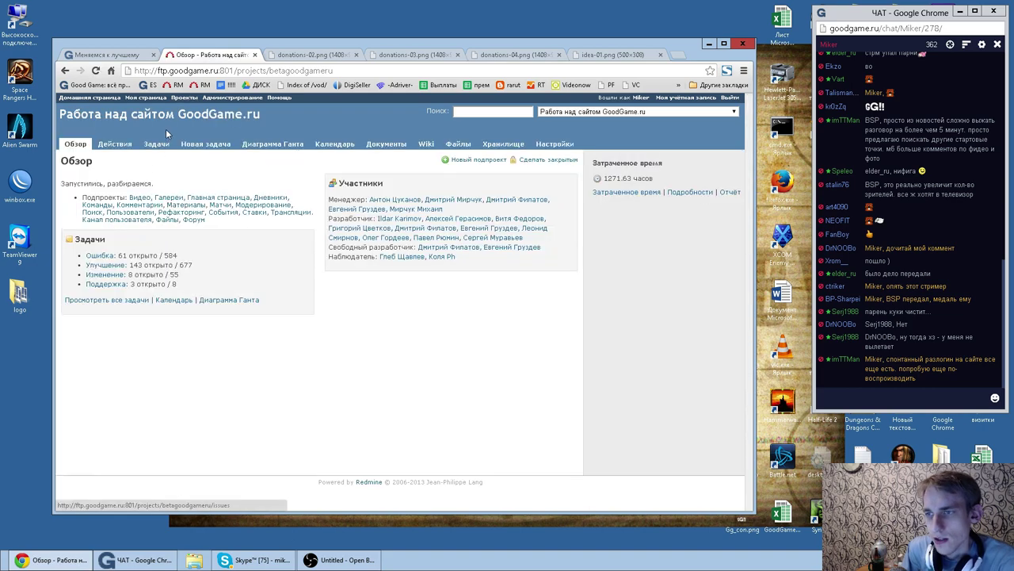
# Step: Open the web programmer vacancy news on goodgame.ru and check which smileys its comment editor offers
pyautogui.click(284, 56)
pyautogui.click(110, 85)
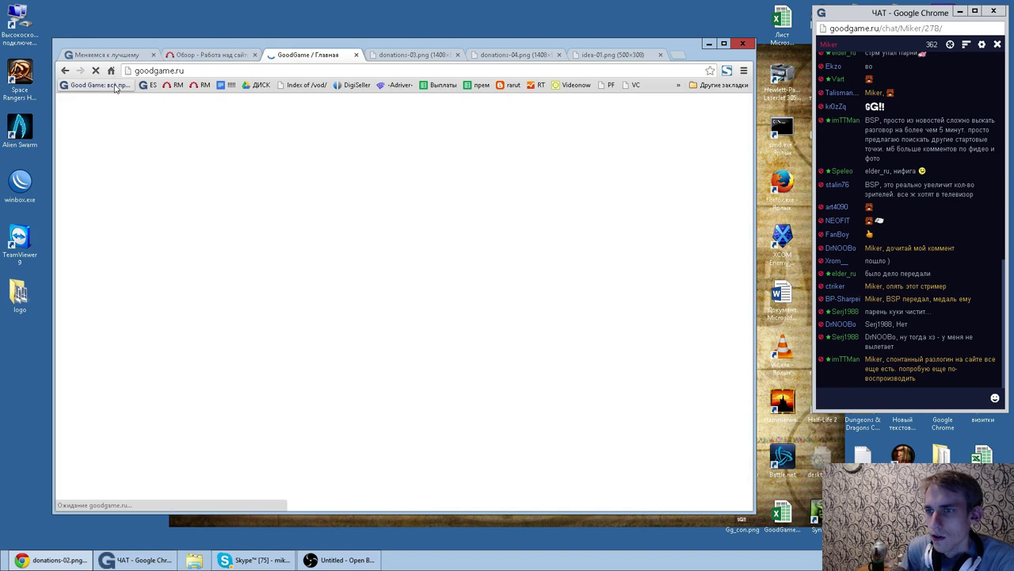
pyautogui.scroll(-7, 279, 111)
pyautogui.click(243, 266)
pyautogui.scroll(-10, 313, 206)
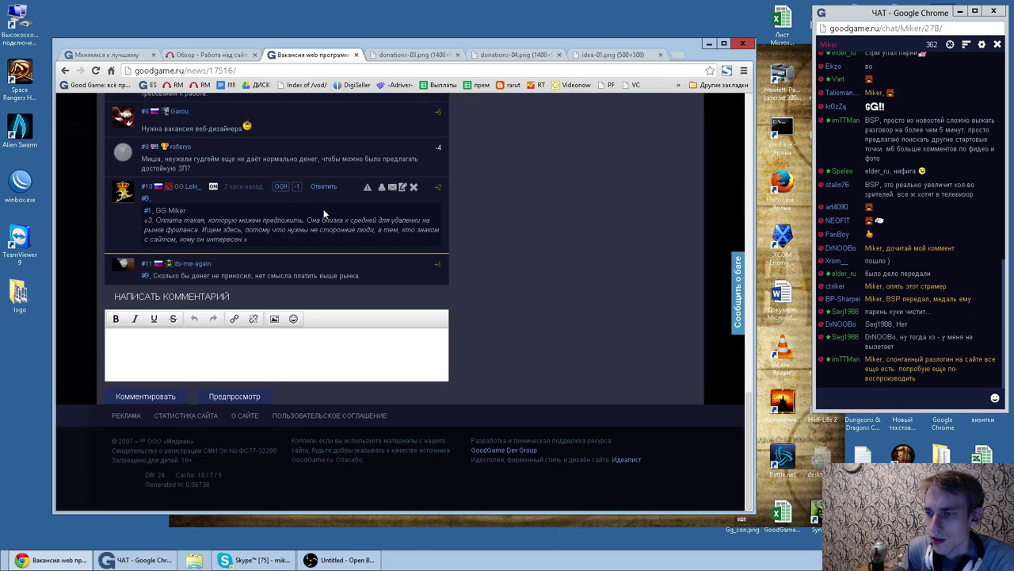
pyautogui.click(294, 319)
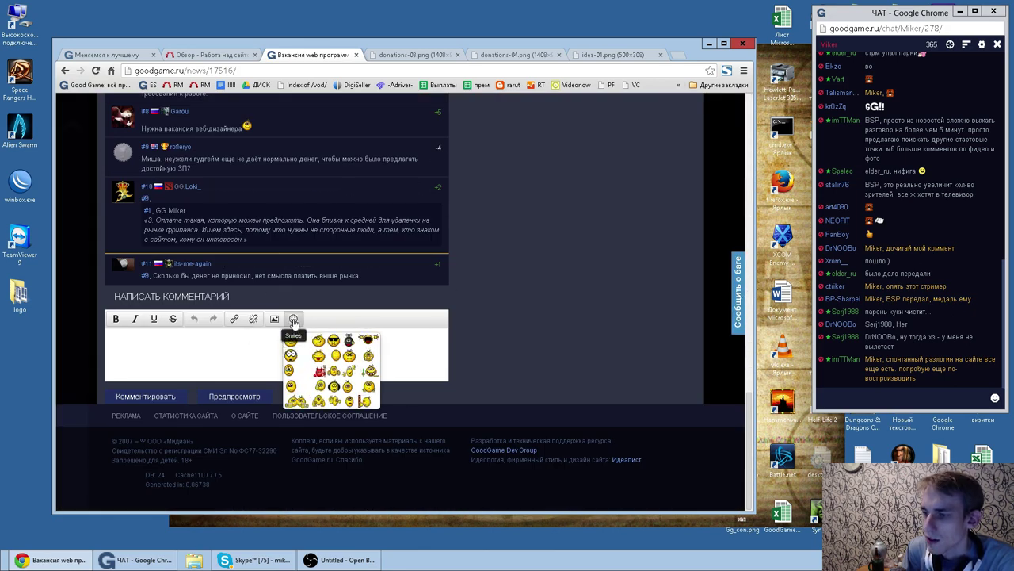
pyautogui.click(293, 319)
# Step: Start a new project issue with the subject "НЕ ГОТОВА. Когда будут готовы и выкачены смайлы в чат, сделать их доступными и в комментариях, и на форуме."
pyautogui.click(197, 56)
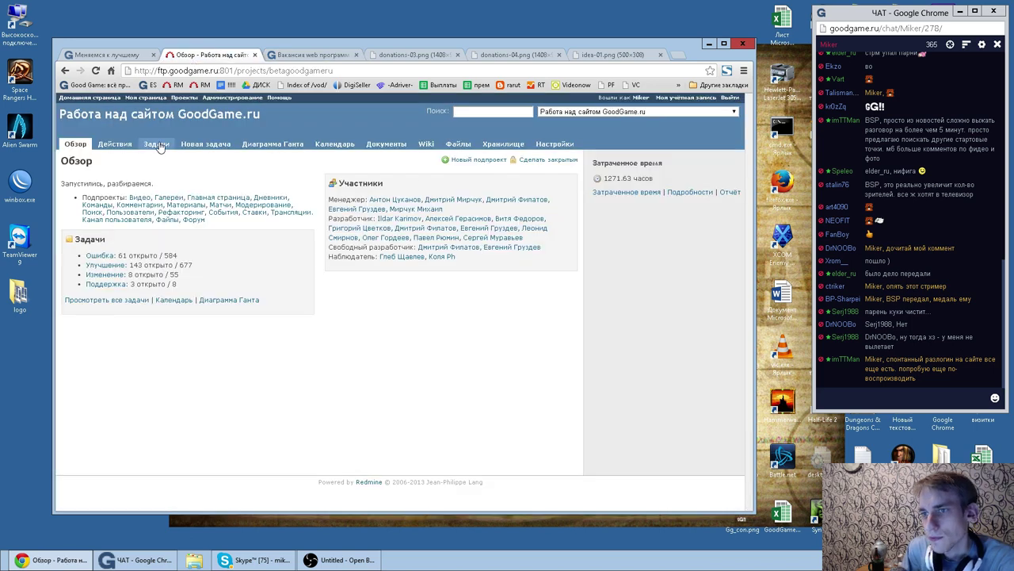
pyautogui.click(114, 56)
pyautogui.click(199, 56)
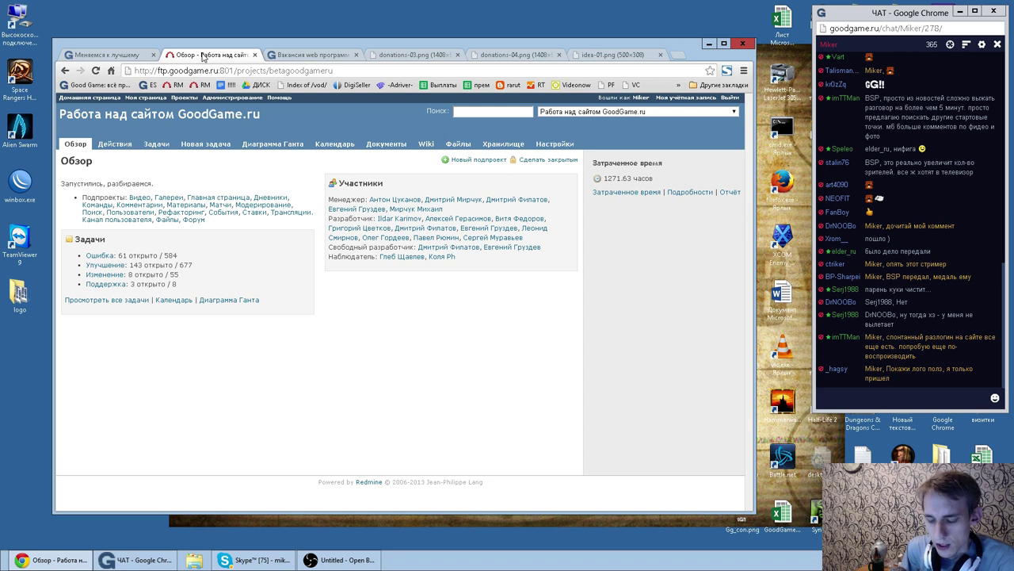
pyautogui.click(203, 144)
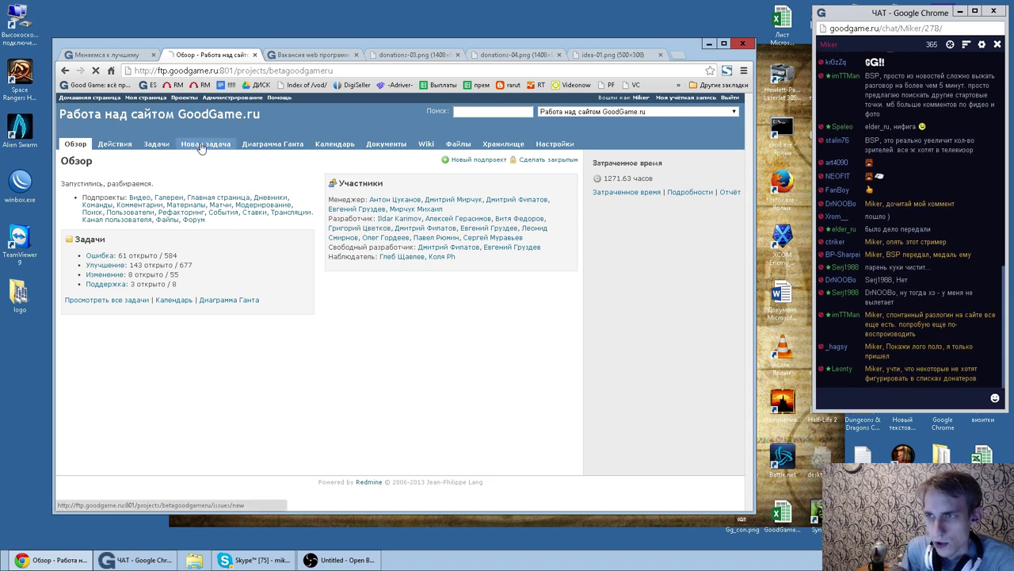
pyautogui.write('НЕ Г')
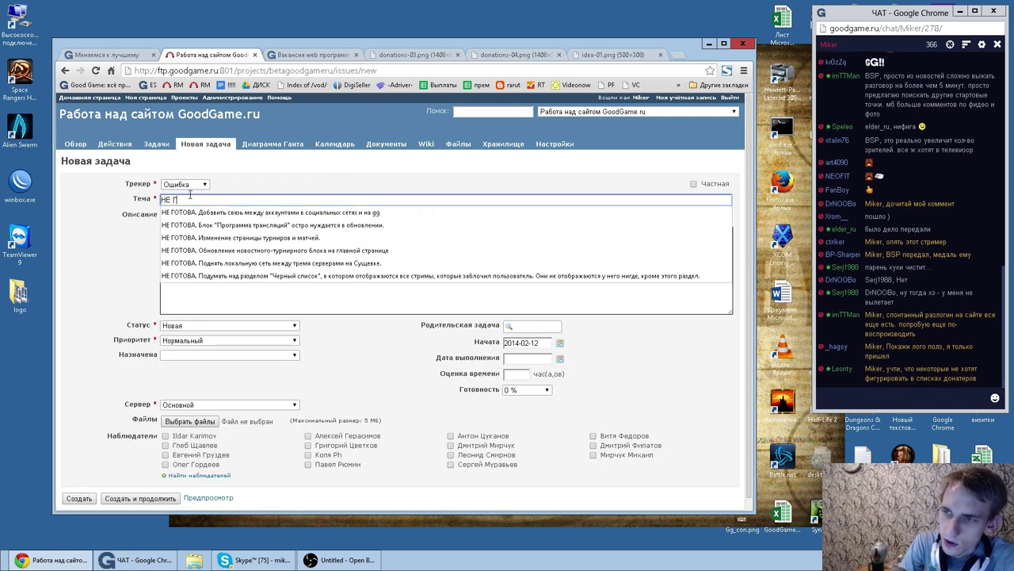
pyautogui.write('ОТОВА. Когда будут готовы и выкачены смайлы в чат,')
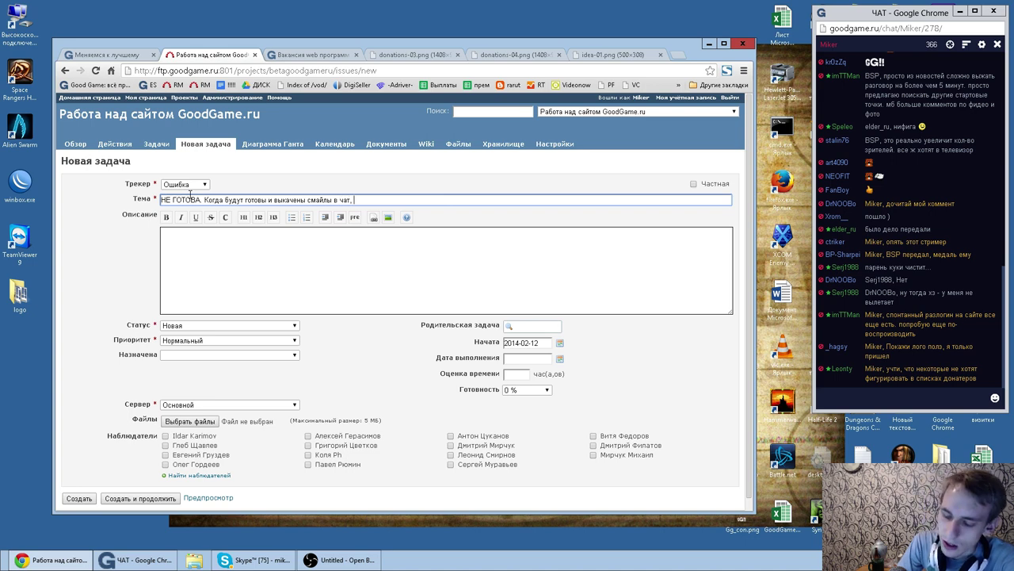
pyautogui.write('сделать их доступными и в комментариях')
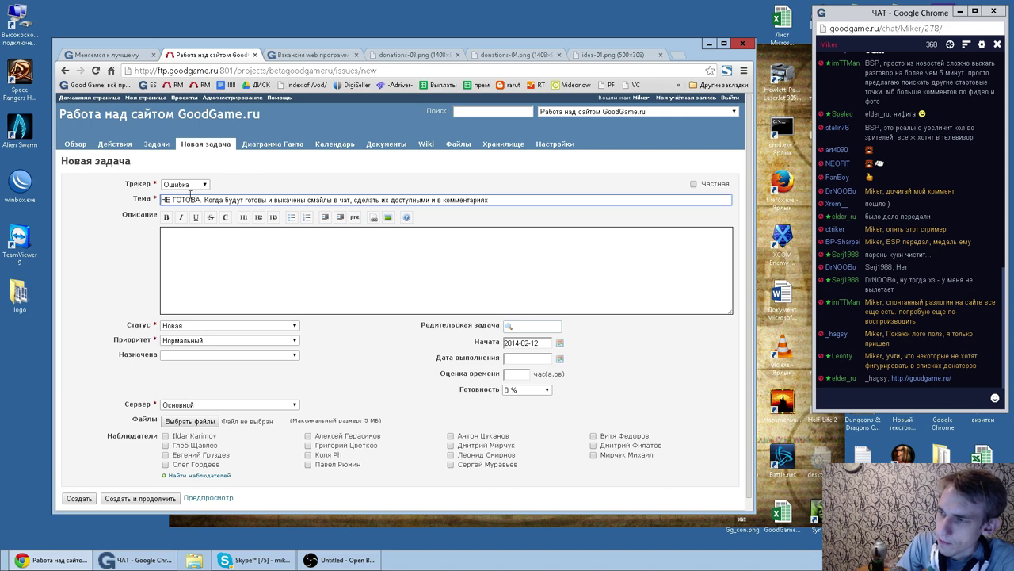
pyautogui.write(', и на форуме.')
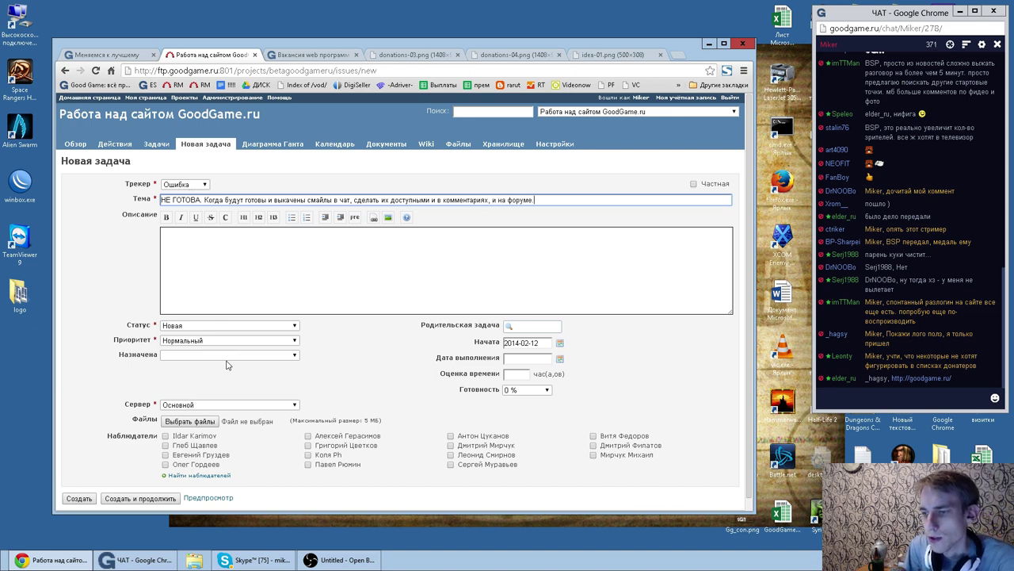
# Step: Assign the smiley issue to the responsible developer and create it
pyautogui.click(228, 355)
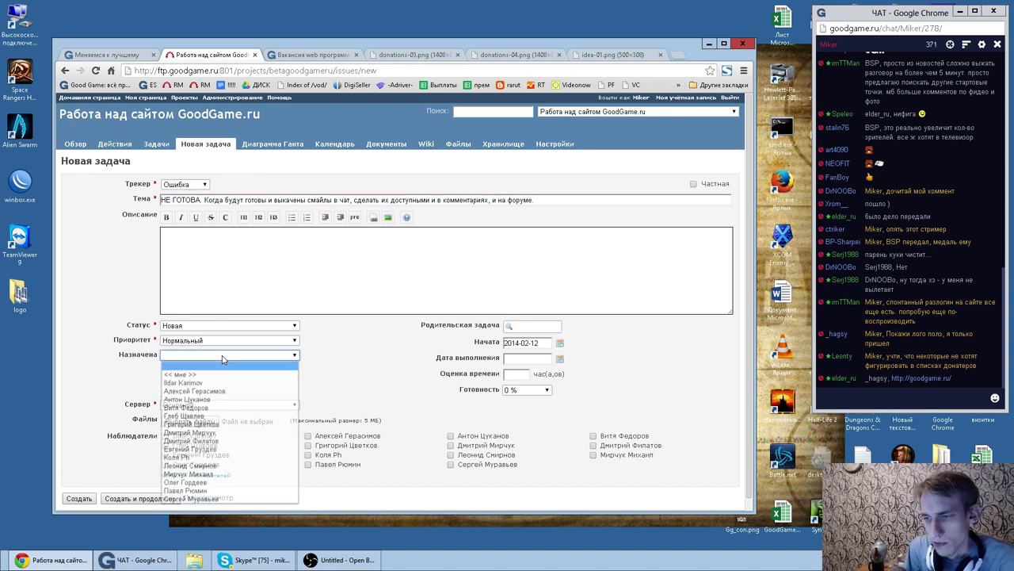
pyautogui.click(186, 492)
pyautogui.click(80, 499)
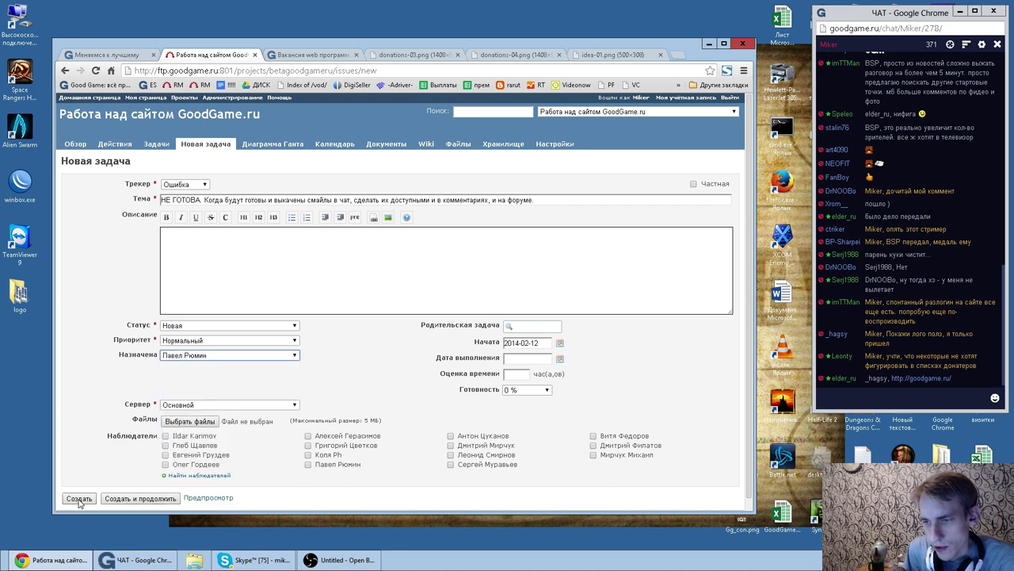
# Step: Return to the channel comments and read comment #41 about the missing "другие игры" button in the broadcasts' game list
pyautogui.click(107, 55)
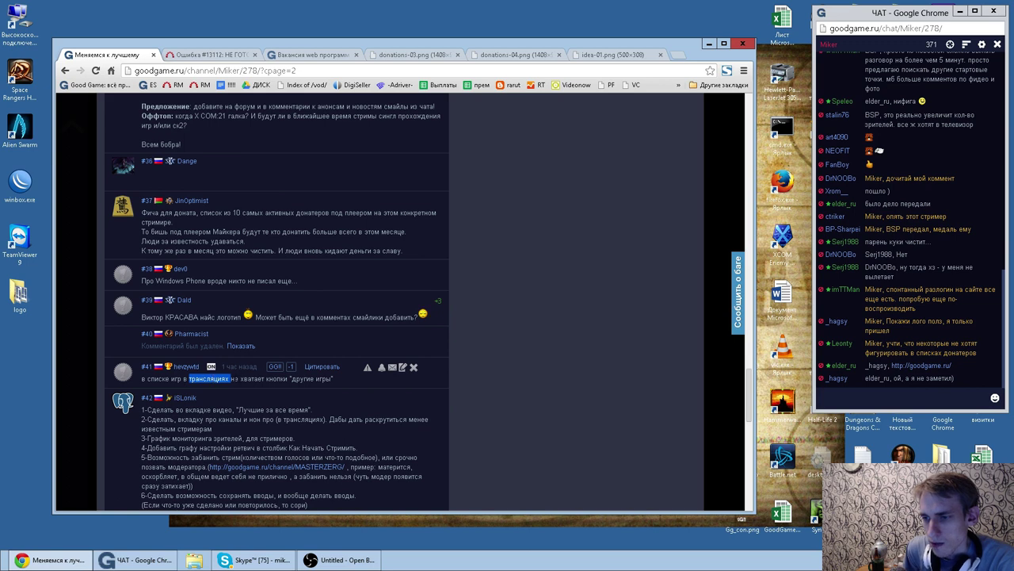
pyautogui.doubleClick(176, 379)
pyautogui.doubleClick(210, 379)
pyautogui.moveTo(333, 378); pyautogui.dragTo(141, 379)
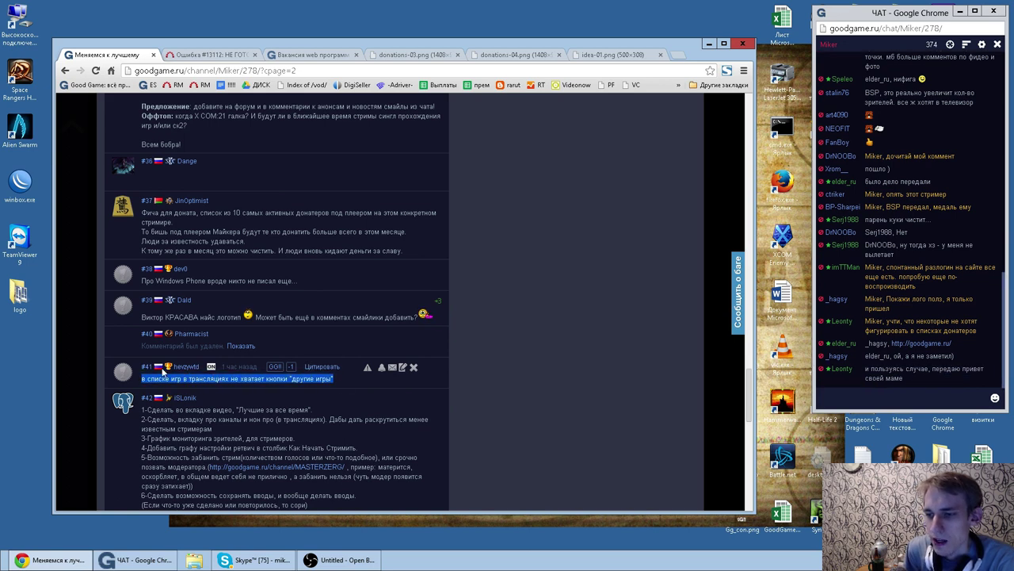
pyautogui.click(309, 57)
pyautogui.click(208, 55)
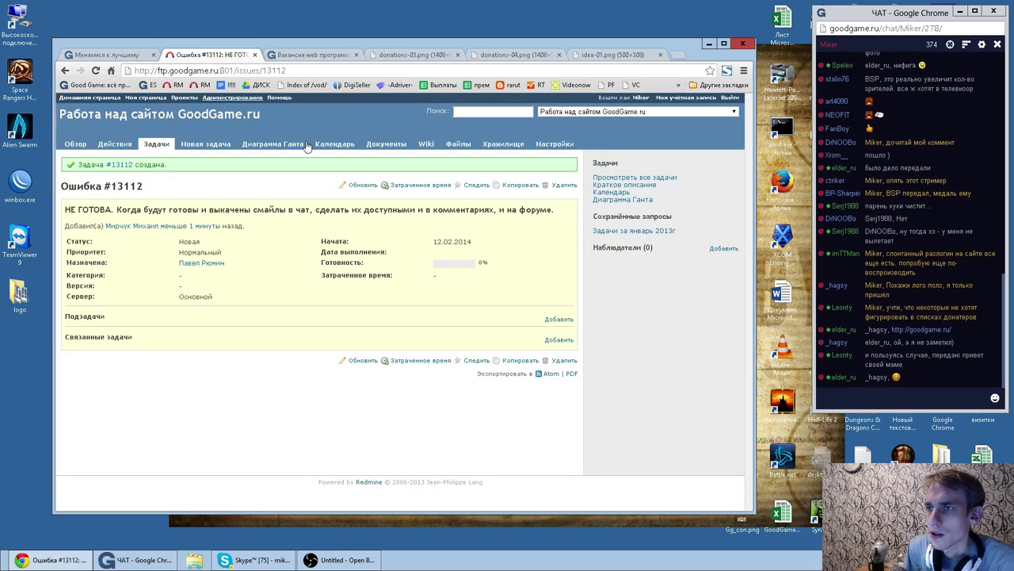
pyautogui.click(107, 56)
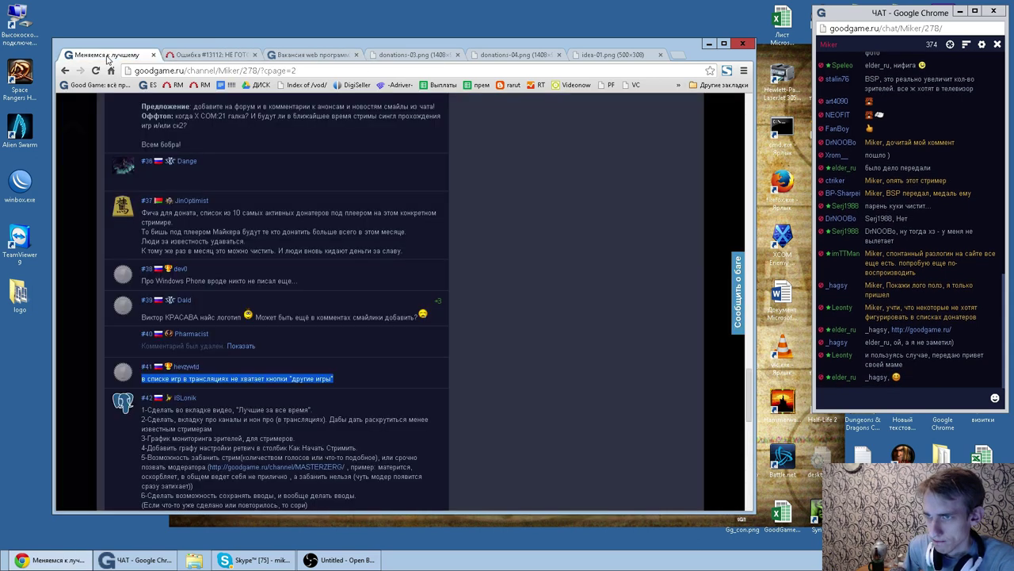
pyautogui.moveTo(349, 381); pyautogui.dragTo(142, 379)
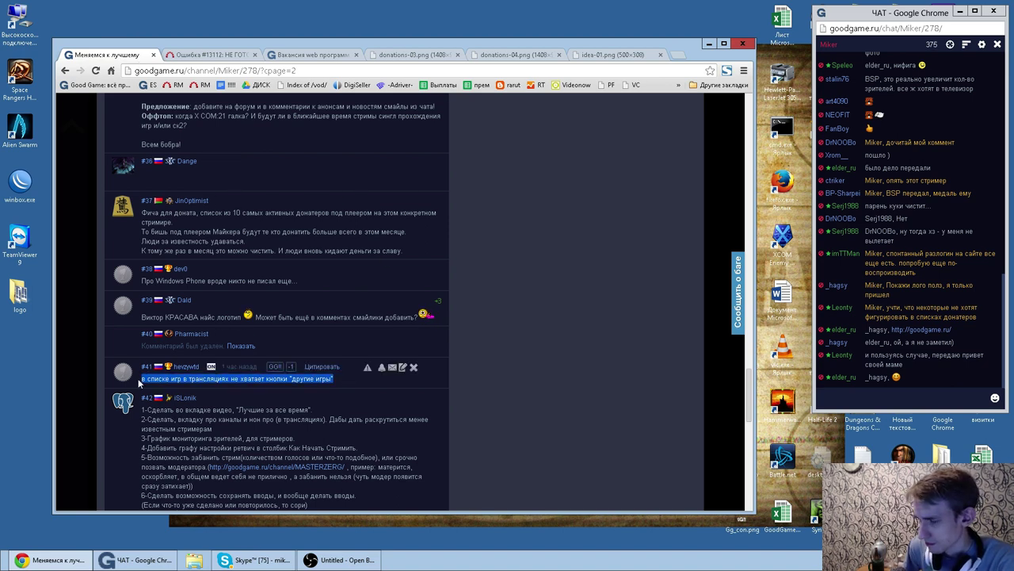
pyautogui.click(236, 559)
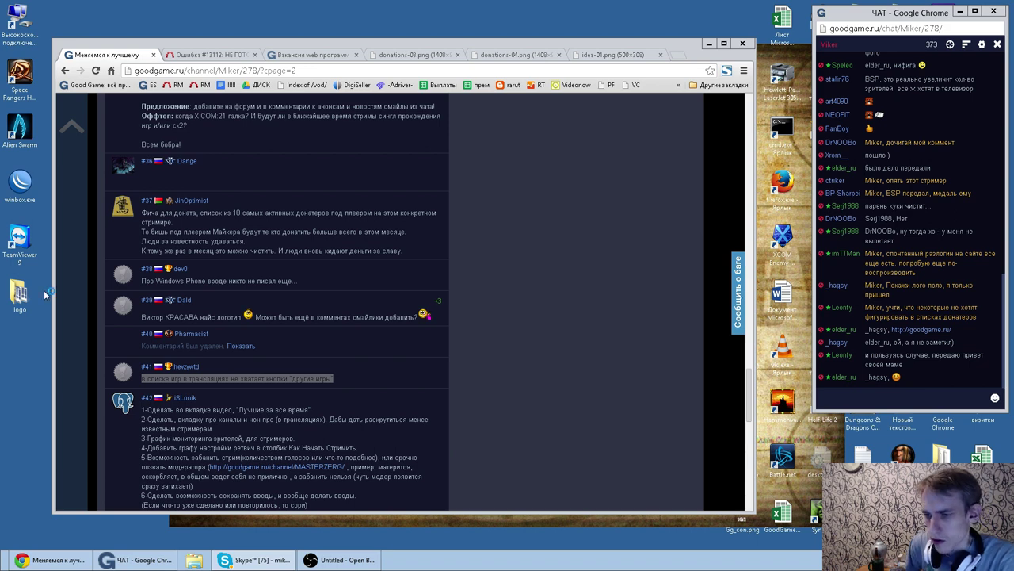
pyautogui.click(236, 410)
# Step: Read point 2 of comment #42 about separate tabs for pro and non-pro channels in the broadcasts section
pyautogui.scroll(-1, 274, 406)
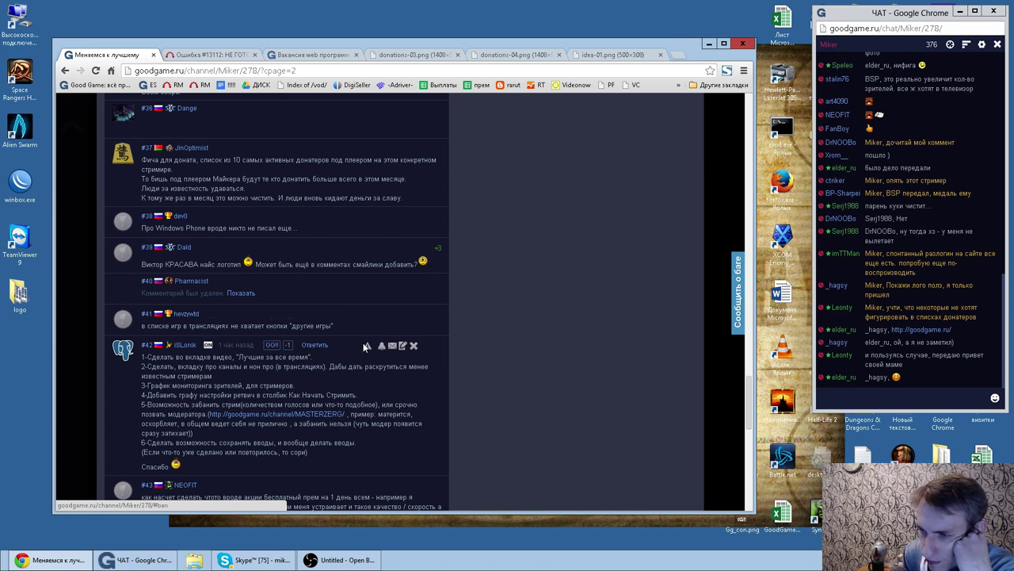
pyautogui.doubleClick(230, 366)
pyautogui.doubleClick(255, 366)
pyautogui.doubleClick(302, 366)
pyautogui.doubleClick(324, 366)
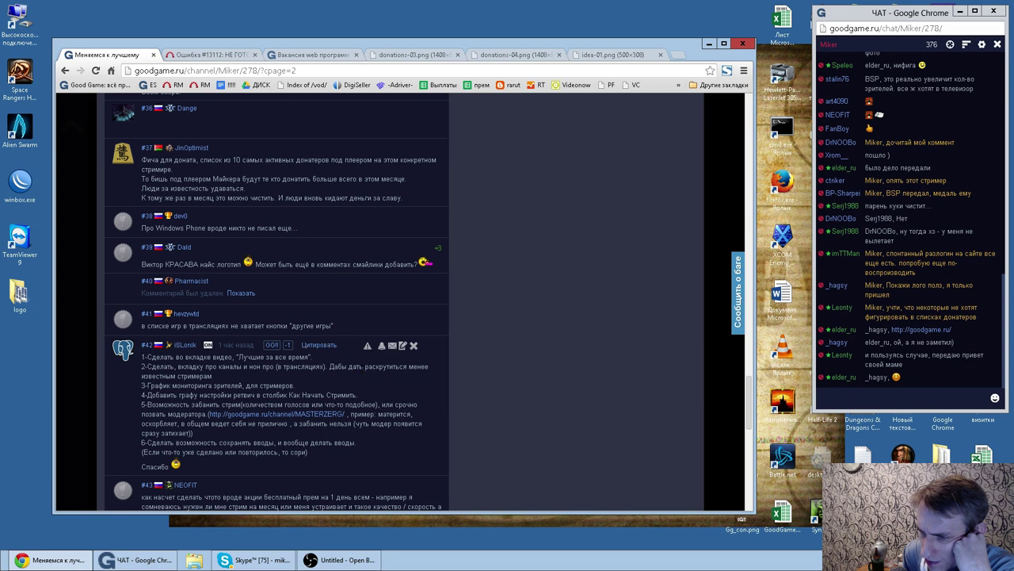
pyautogui.doubleClick(355, 366)
pyautogui.moveTo(231, 378); pyautogui.dragTo(133, 368)
pyautogui.doubleClick(165, 375)
pyautogui.moveTo(231, 380); pyautogui.dragTo(141, 366)
pyautogui.click(181, 366)
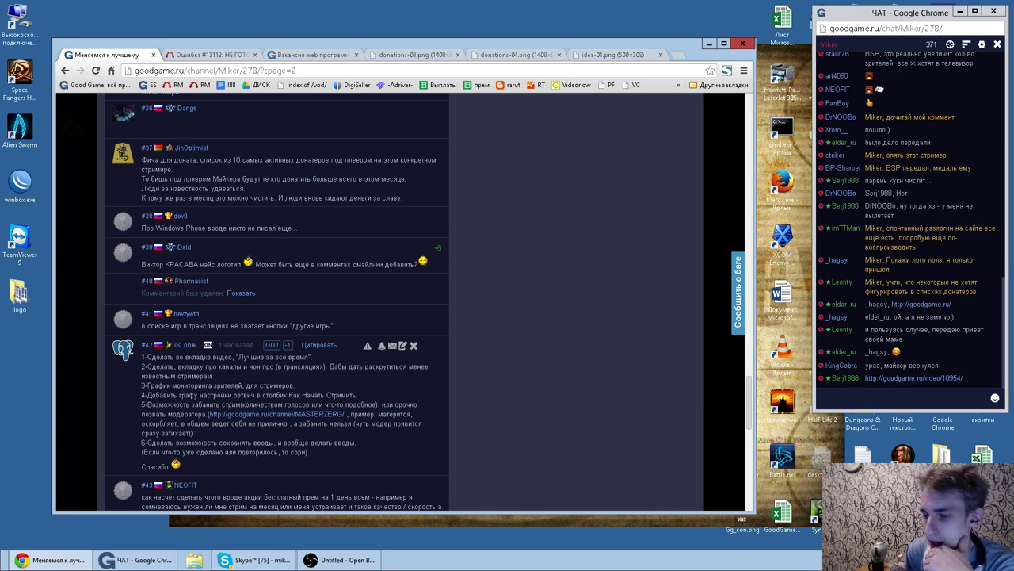
pyautogui.tripleClick(214, 376)
# Step: Read point 3 of comment #42 about a viewer monitoring graph for streamers
pyautogui.tripleClick(218, 386)
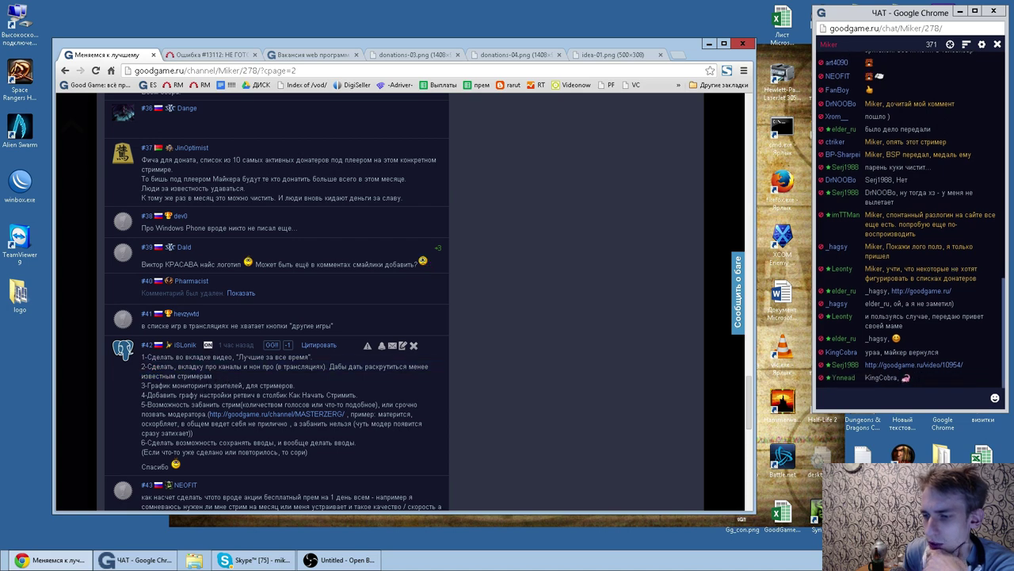
pyautogui.doubleClick(228, 385)
pyautogui.doubleClick(285, 385)
pyautogui.click(314, 392)
pyautogui.moveTo(142, 387); pyautogui.dragTo(298, 386)
pyautogui.click(311, 390)
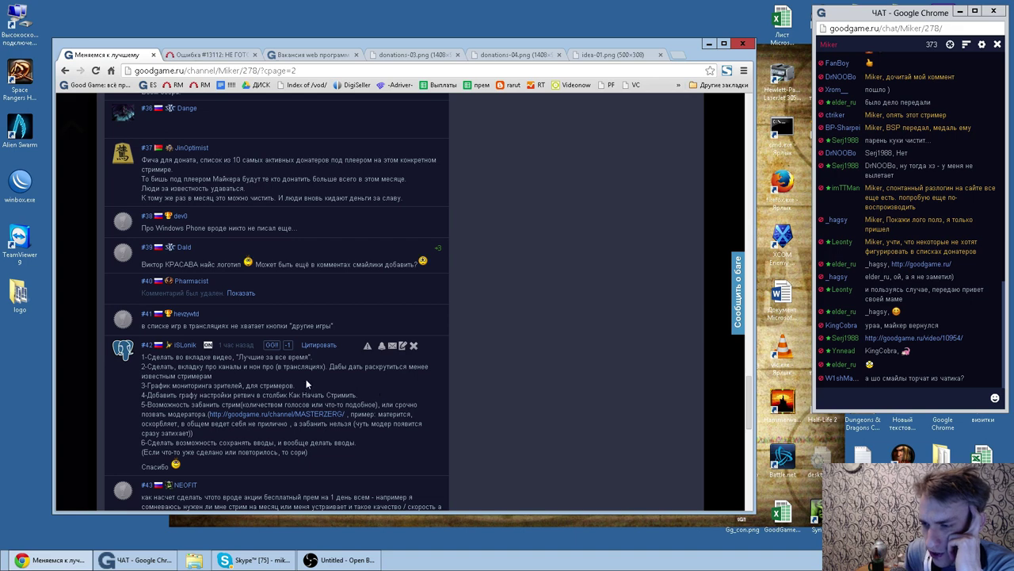
# Step: Examine point 4 of comment #42 about adding a settings entry to the "Как Начать Стримить" column
pyautogui.doubleClick(161, 394)
pyautogui.doubleClick(189, 395)
pyautogui.doubleClick(209, 394)
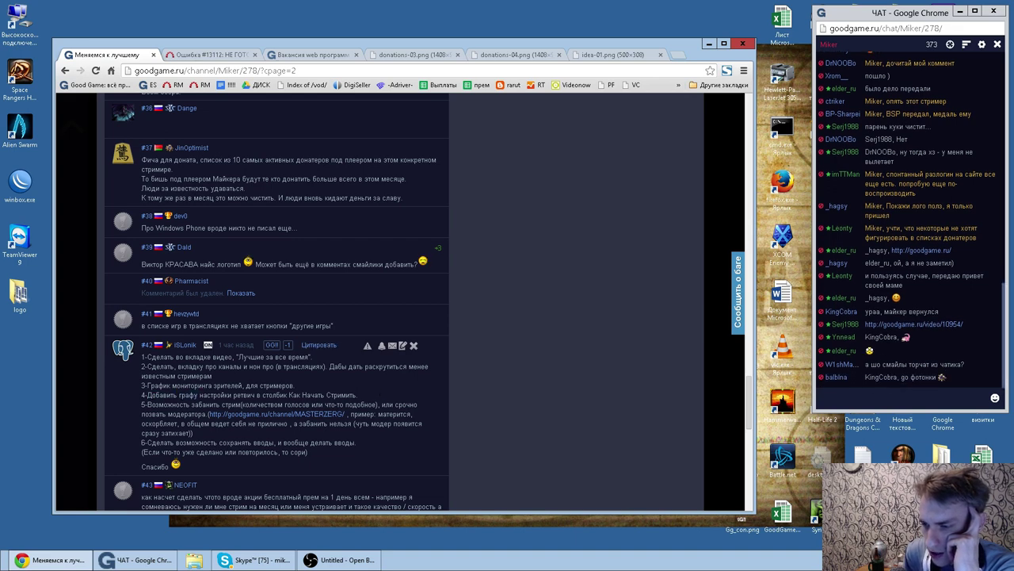
pyautogui.click(216, 395)
pyautogui.doubleClick(216, 395)
pyautogui.click(215, 394)
pyautogui.doubleClick(295, 394)
pyautogui.click(296, 394)
pyautogui.doubleClick(313, 394)
pyautogui.doubleClick(341, 395)
pyautogui.doubleClick(279, 395)
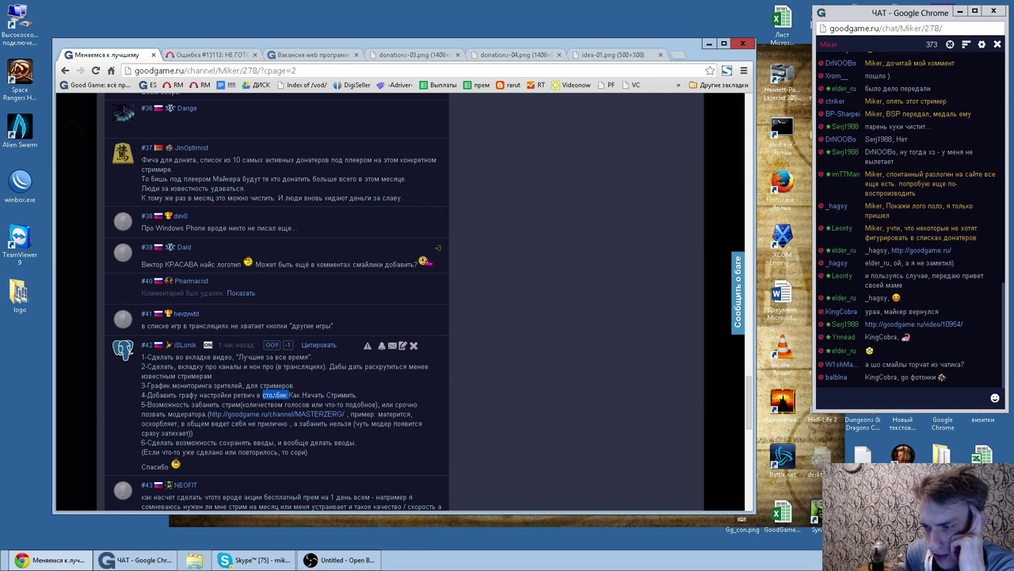
pyautogui.moveTo(150, 395); pyautogui.dragTo(195, 394)
pyautogui.moveTo(247, 395); pyautogui.dragTo(364, 393)
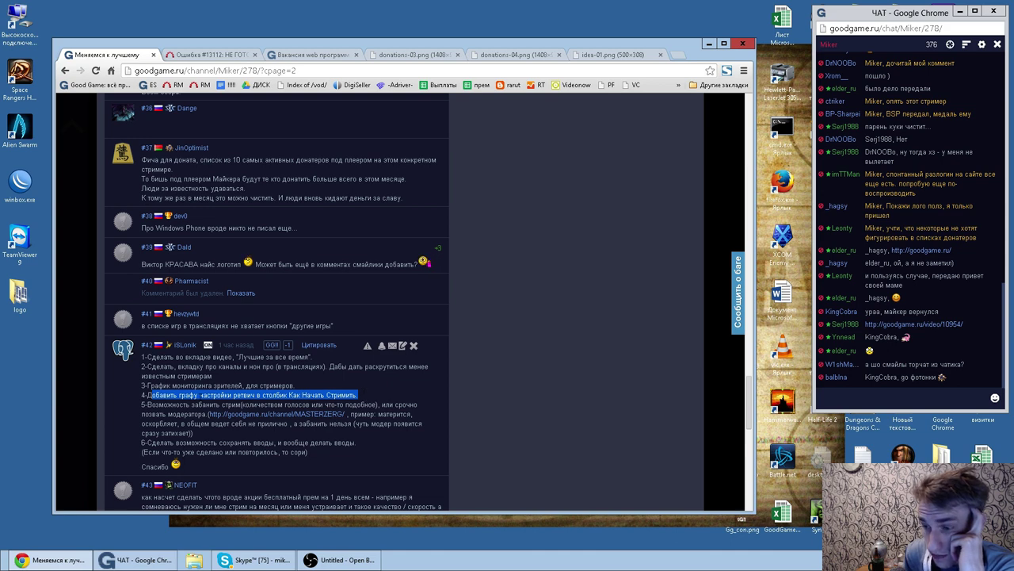
# Step: Reread point 4 of comment #42 about the "ретвич" settings entry in the "Как Начать Стримить" column
pyautogui.click(235, 394)
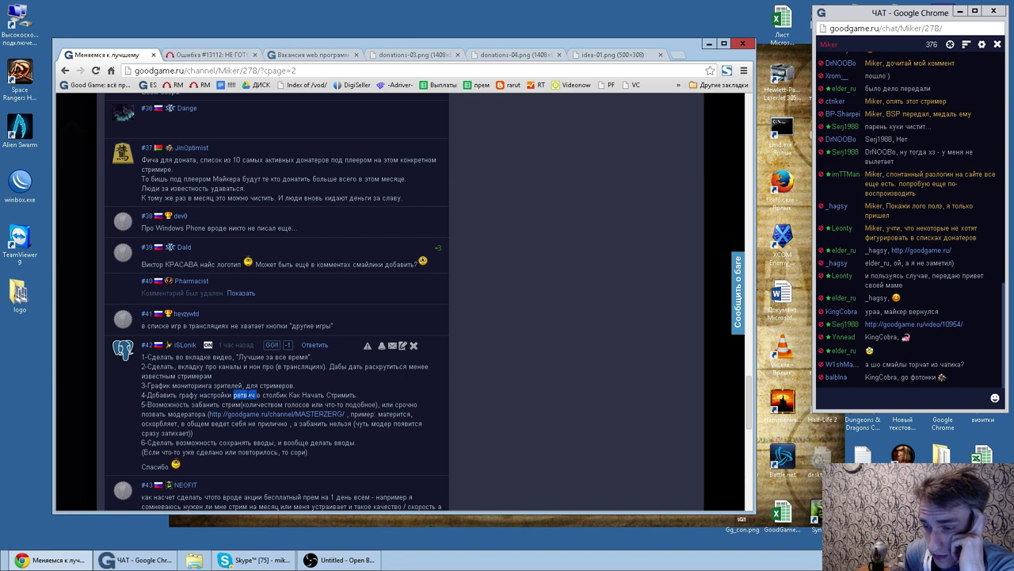
pyautogui.moveTo(361, 396); pyautogui.dragTo(236, 394)
pyautogui.click(163, 395)
pyautogui.moveTo(141, 386); pyautogui.dragTo(357, 394)
pyautogui.click(142, 395)
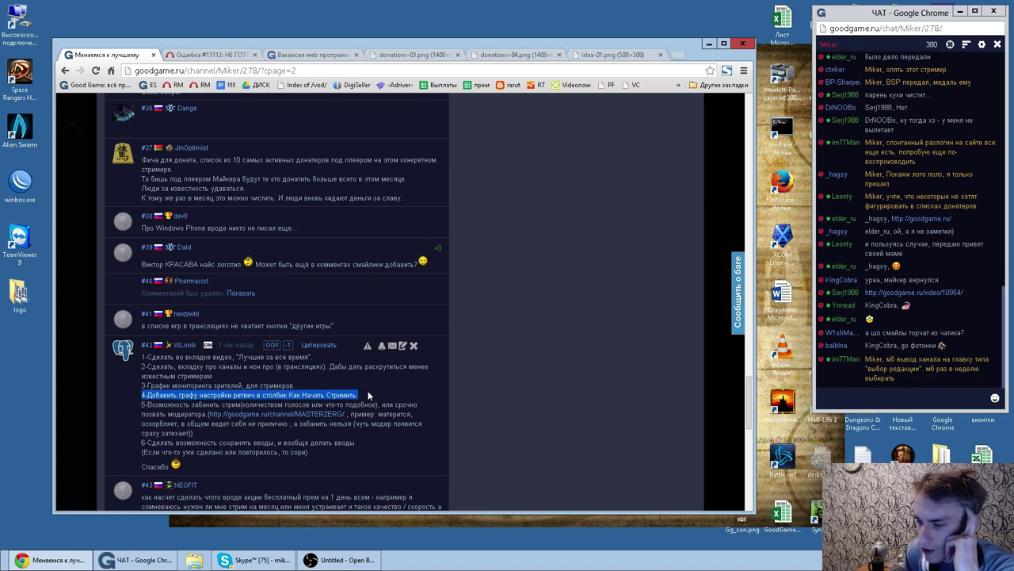
pyautogui.moveTo(364, 396); pyautogui.dragTo(142, 395)
pyautogui.click(177, 394)
pyautogui.doubleClick(217, 395)
pyautogui.doubleClick(275, 395)
pyautogui.doubleClick(325, 395)
pyautogui.moveTo(366, 397); pyautogui.dragTo(141, 395)
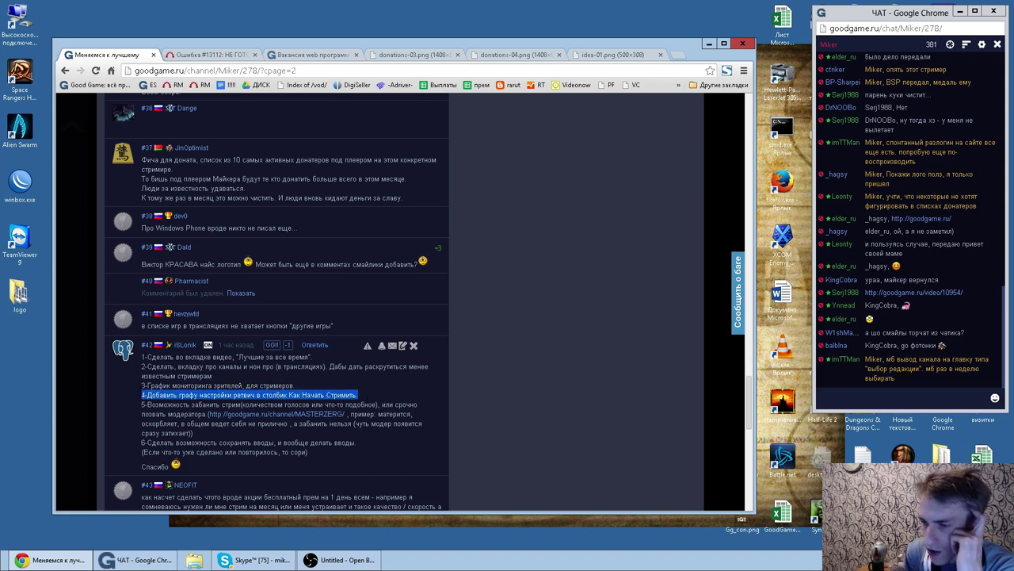
pyautogui.doubleClick(162, 394)
pyautogui.doubleClick(217, 394)
pyautogui.doubleClick(245, 395)
pyautogui.doubleClick(275, 395)
pyautogui.click(308, 394)
# Step: Read point 5 of comment #42 about banning a stream by viewer votes or urgently calling a moderator
pyautogui.doubleClick(169, 404)
pyautogui.doubleClick(262, 404)
pyautogui.doubleClick(298, 404)
pyautogui.doubleClick(361, 404)
pyautogui.doubleClick(405, 404)
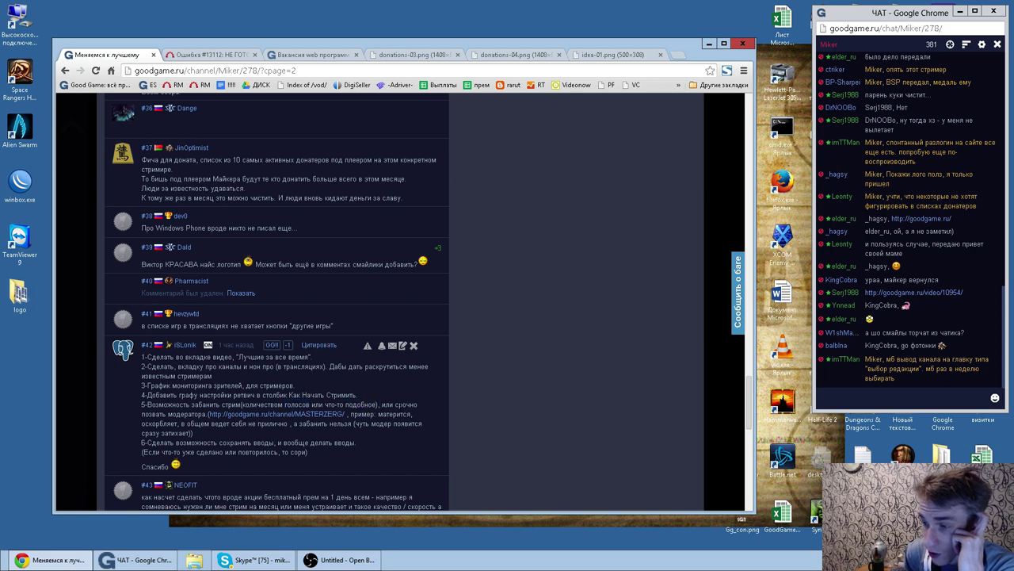
pyautogui.doubleClick(153, 413)
pyautogui.click(194, 410)
pyautogui.doubleClick(195, 411)
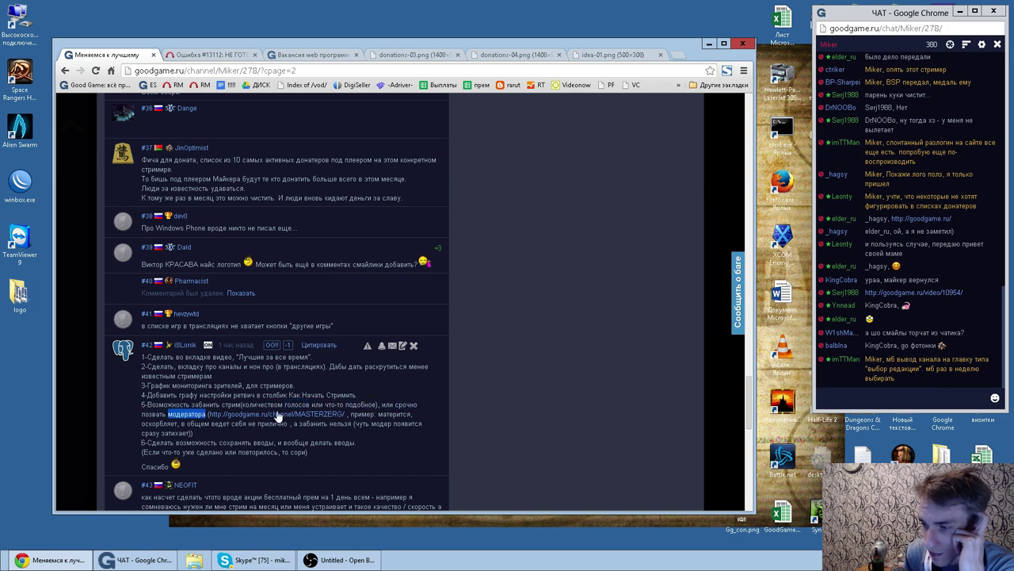
pyautogui.click(229, 405)
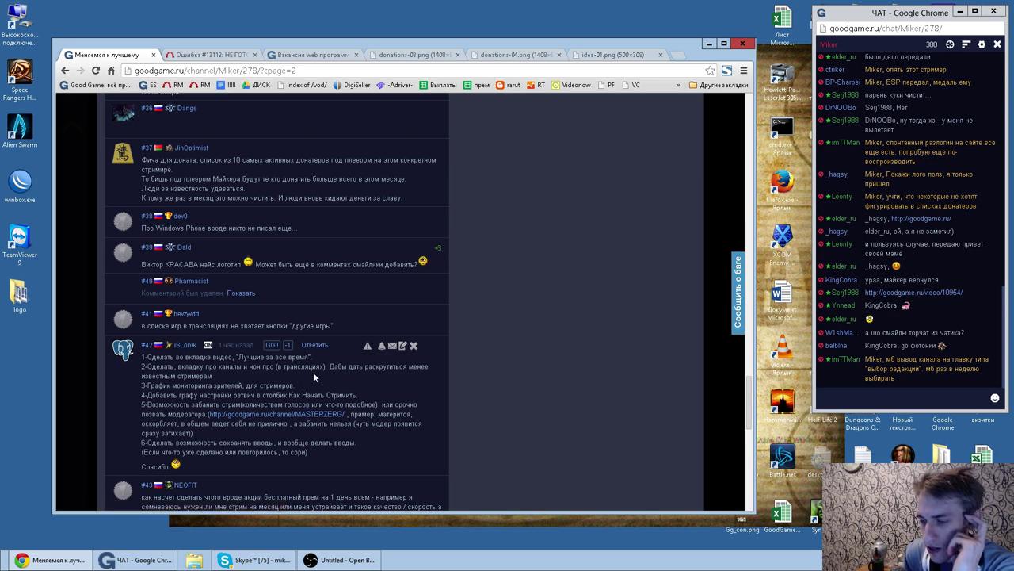
pyautogui.scroll(-1, 313, 370)
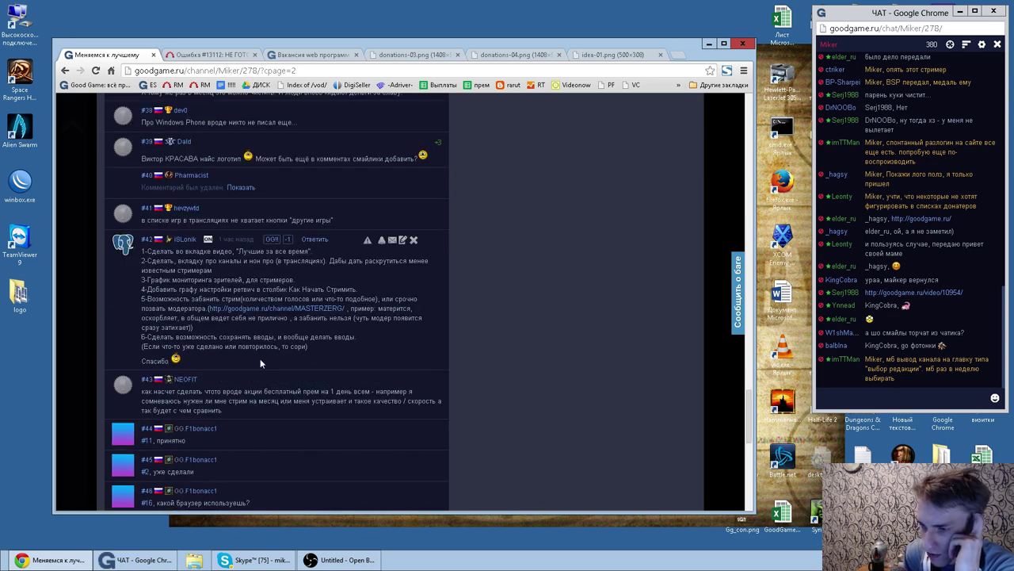
pyautogui.moveTo(256, 361); pyautogui.dragTo(148, 297)
pyautogui.click(148, 297)
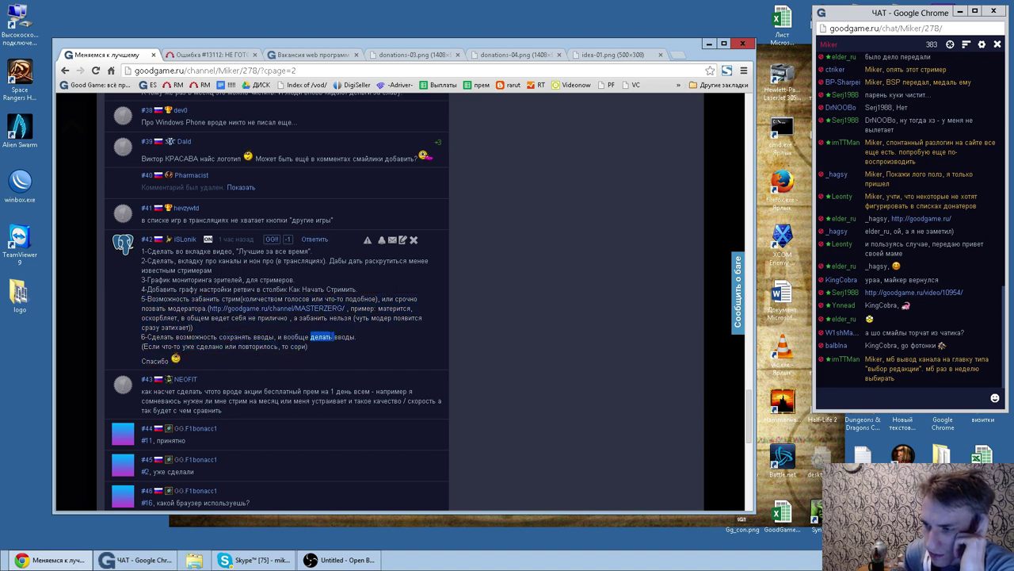
# Step: Examine point 6 of comment #42 about making and saving "вводы", including the closing remark in parentheses
pyautogui.moveTo(332, 337)
pyautogui.mouseDown()
pyautogui.moveTo(363, 339)
pyautogui.moveTo(334, 336)
pyautogui.mouseUp()
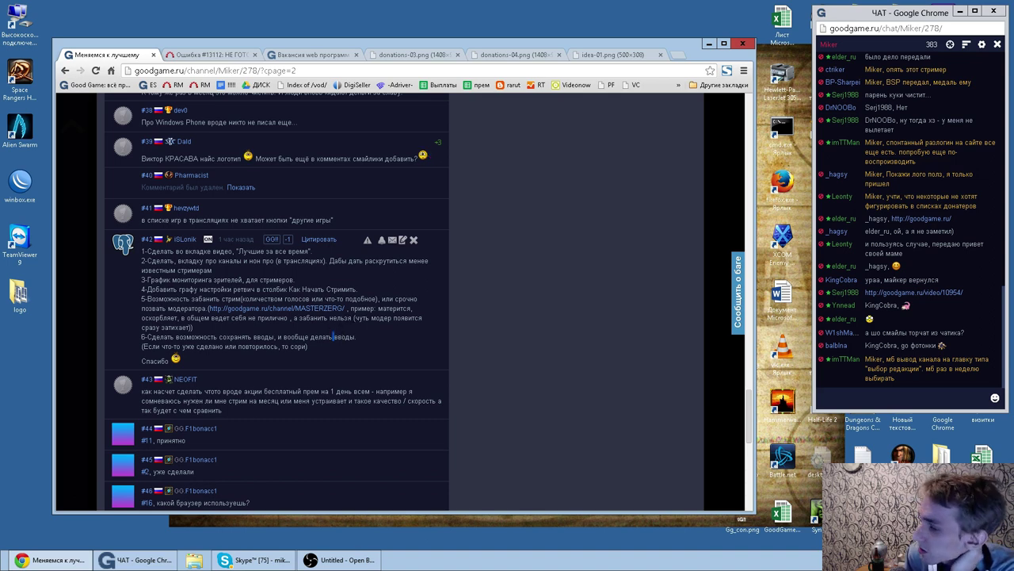
pyautogui.moveTo(282, 360); pyautogui.dragTo(141, 336)
pyautogui.click(141, 336)
pyautogui.doubleClick(198, 336)
pyautogui.doubleClick(236, 336)
pyautogui.doubleClick(274, 346)
pyautogui.doubleClick(295, 337)
pyautogui.click(229, 400)
pyautogui.doubleClick(322, 337)
pyautogui.doubleClick(295, 337)
pyautogui.click(228, 400)
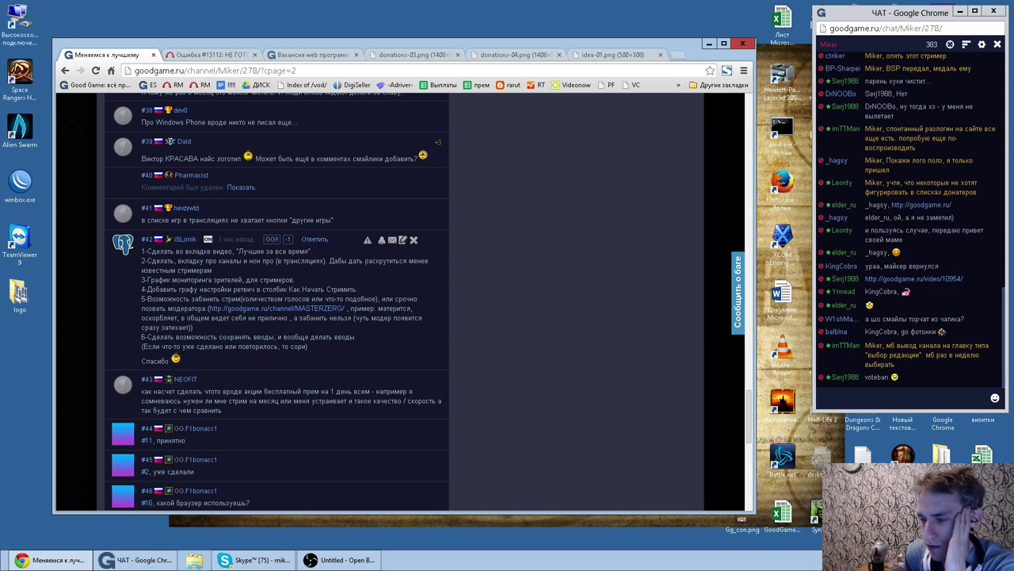
pyautogui.tripleClick(319, 347)
pyautogui.doubleClick(187, 346)
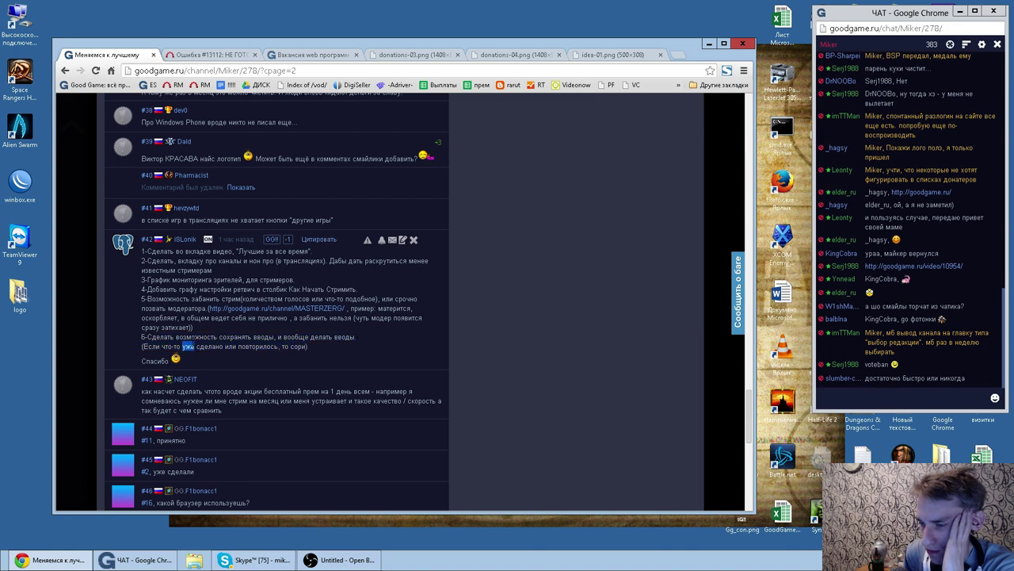
pyautogui.doubleClick(258, 346)
pyautogui.doubleClick(296, 336)
pyautogui.doubleClick(321, 336)
pyautogui.moveTo(326, 350); pyautogui.dragTo(140, 337)
pyautogui.click(196, 337)
pyautogui.doubleClick(196, 337)
pyautogui.doubleClick(238, 337)
pyautogui.doubleClick(264, 337)
pyautogui.doubleClick(309, 337)
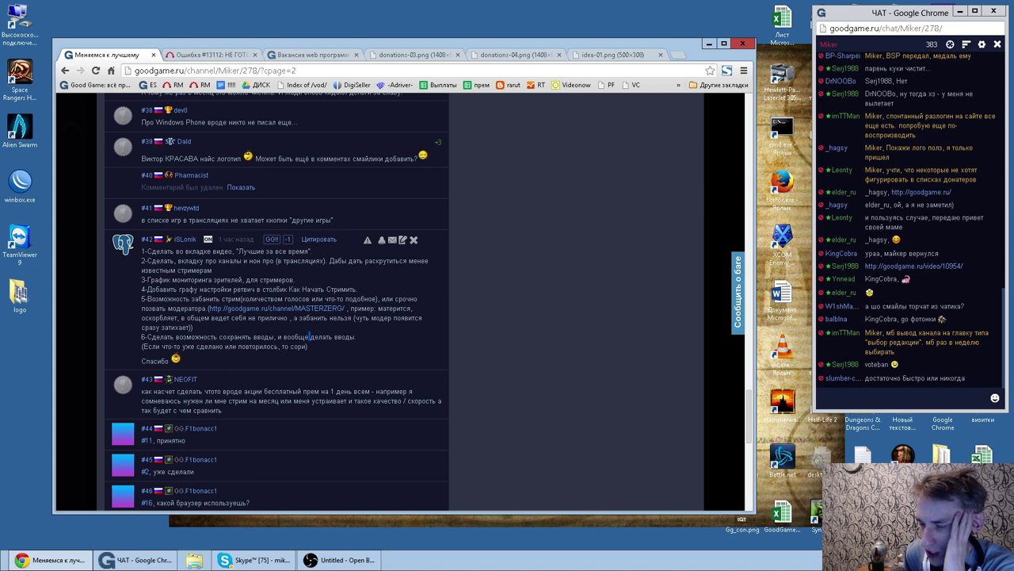
pyautogui.scroll(-1, 329, 308)
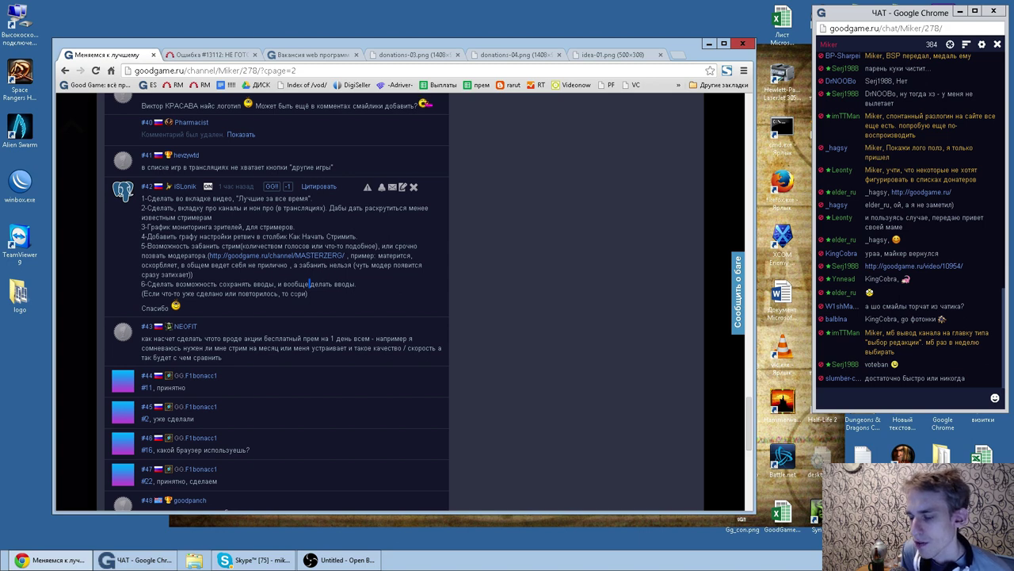
pyautogui.moveTo(196, 302); pyautogui.dragTo(140, 289)
pyautogui.click(141, 289)
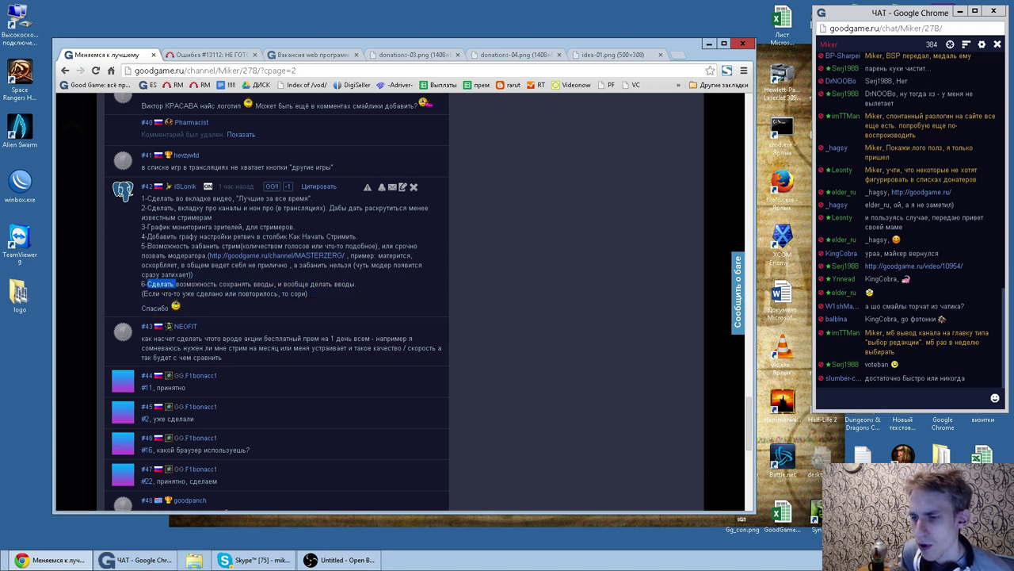
pyautogui.doubleClick(264, 284)
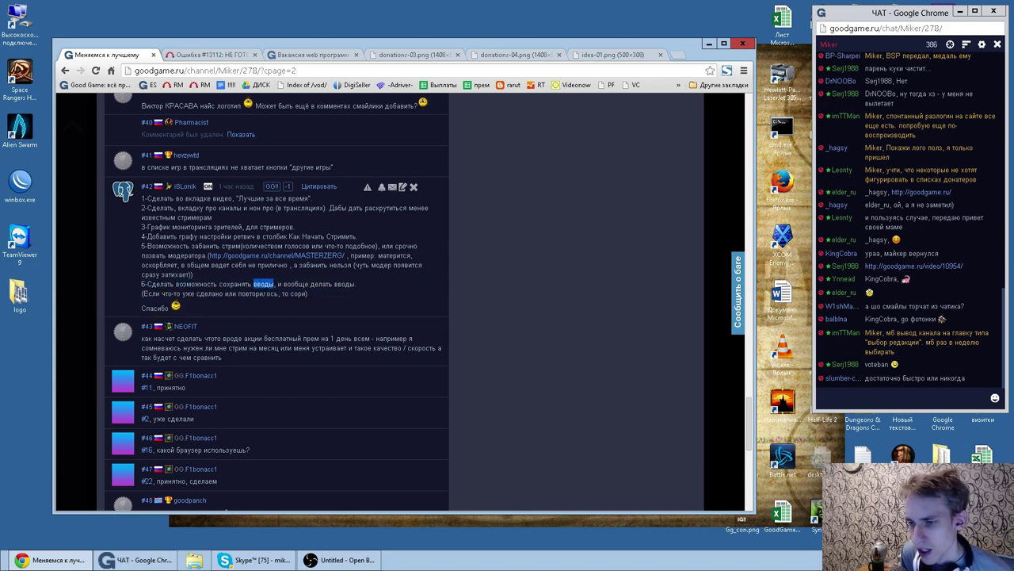
# Step: Read comment #43 proposing a promotion with free premium for everyone for one day
pyautogui.doubleClick(189, 338)
pyautogui.doubleClick(262, 345)
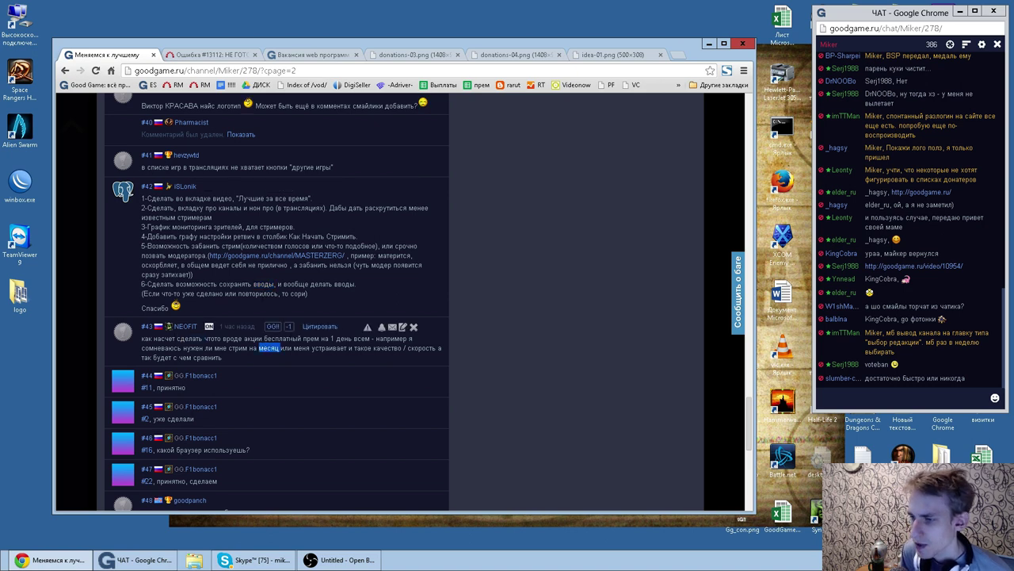
pyautogui.doubleClick(282, 339)
pyautogui.doubleClick(320, 339)
pyautogui.doubleClick(344, 338)
pyautogui.click(203, 347)
pyautogui.doubleClick(163, 348)
pyautogui.doubleClick(196, 348)
pyautogui.doubleClick(222, 347)
pyautogui.doubleClick(239, 348)
pyautogui.click(252, 348)
pyautogui.doubleClick(327, 348)
pyautogui.click(347, 349)
pyautogui.doubleClick(363, 348)
pyautogui.click(364, 348)
pyautogui.doubleClick(386, 348)
pyautogui.click(388, 349)
pyautogui.doubleClick(422, 348)
pyautogui.moveTo(226, 360); pyautogui.dragTo(141, 339)
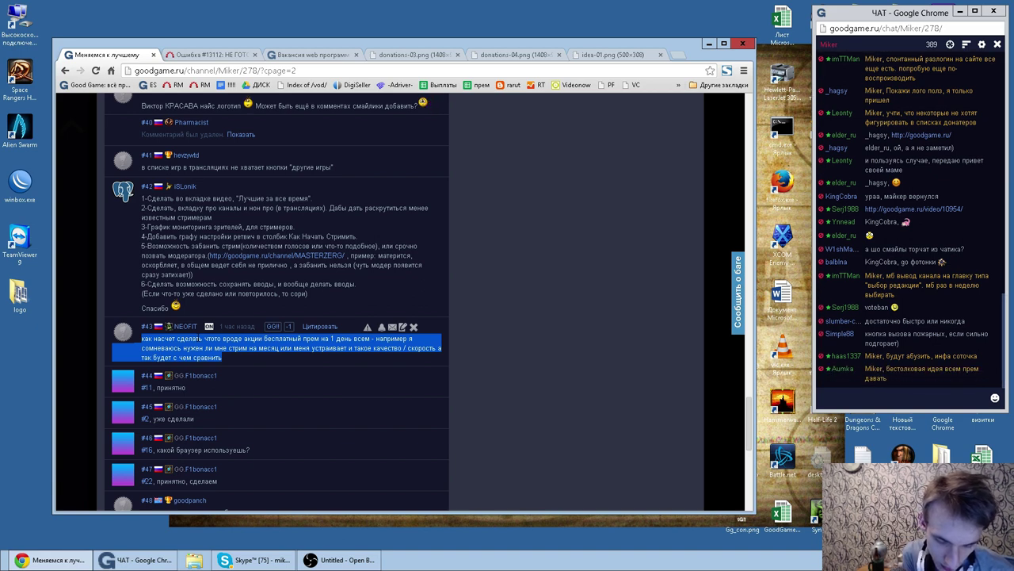
# Step: Switch to the Redmine project tracker
pyautogui.click(309, 55)
pyautogui.click(212, 56)
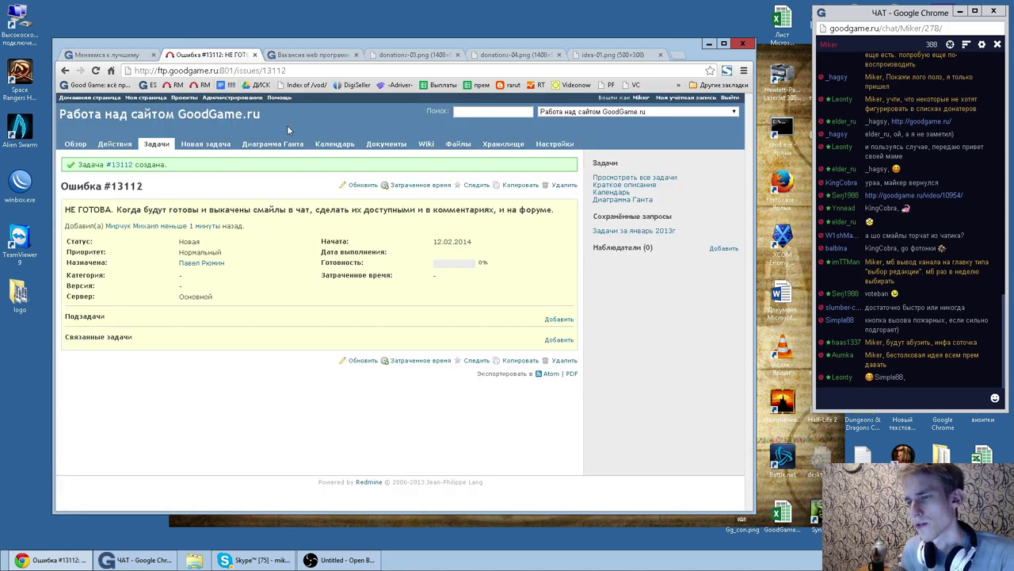
pyautogui.click(210, 147)
pyautogui.click(185, 184)
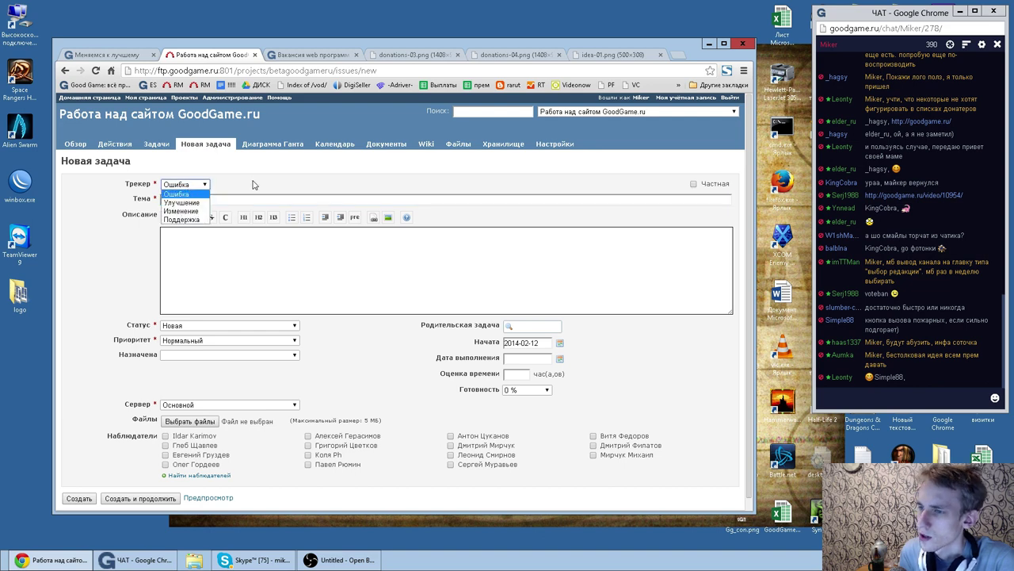
pyautogui.click(187, 194)
# Step: Start a new issue in the GG Плеер project with the tracker set to Улучшение
pyautogui.click(184, 97)
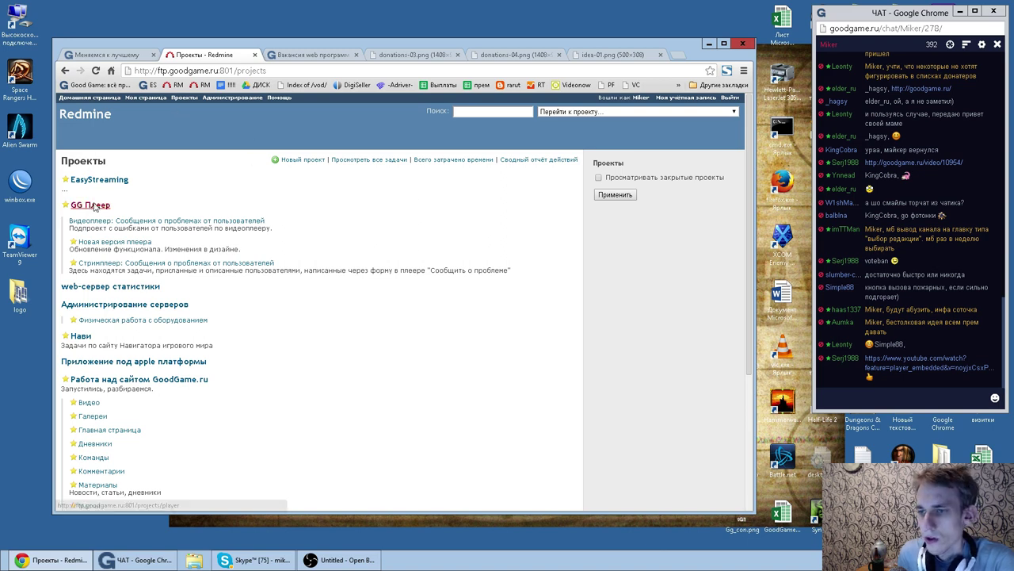
pyautogui.click(91, 206)
pyautogui.click(206, 144)
pyautogui.click(185, 184)
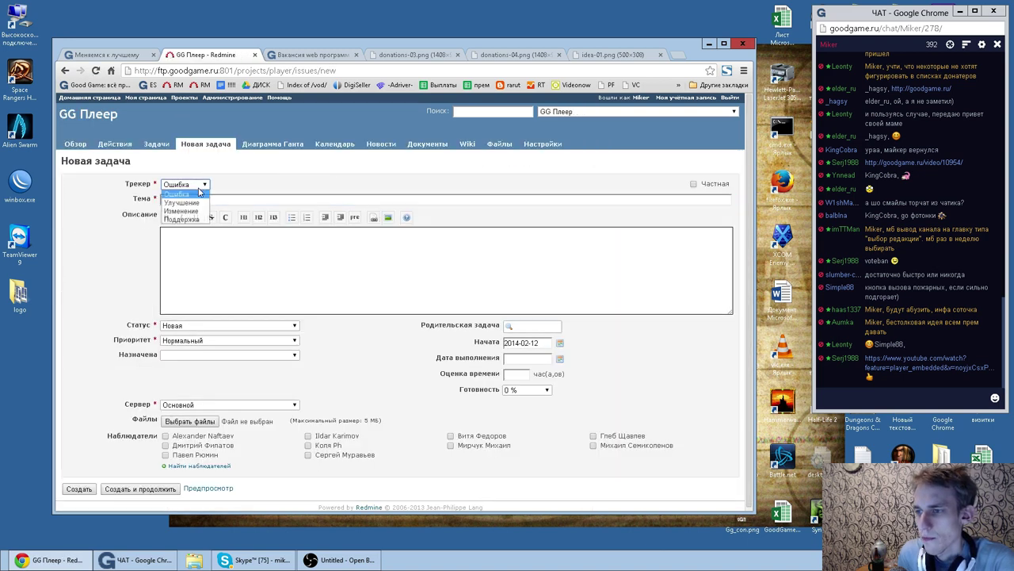
pyautogui.click(188, 202)
pyautogui.click(233, 202)
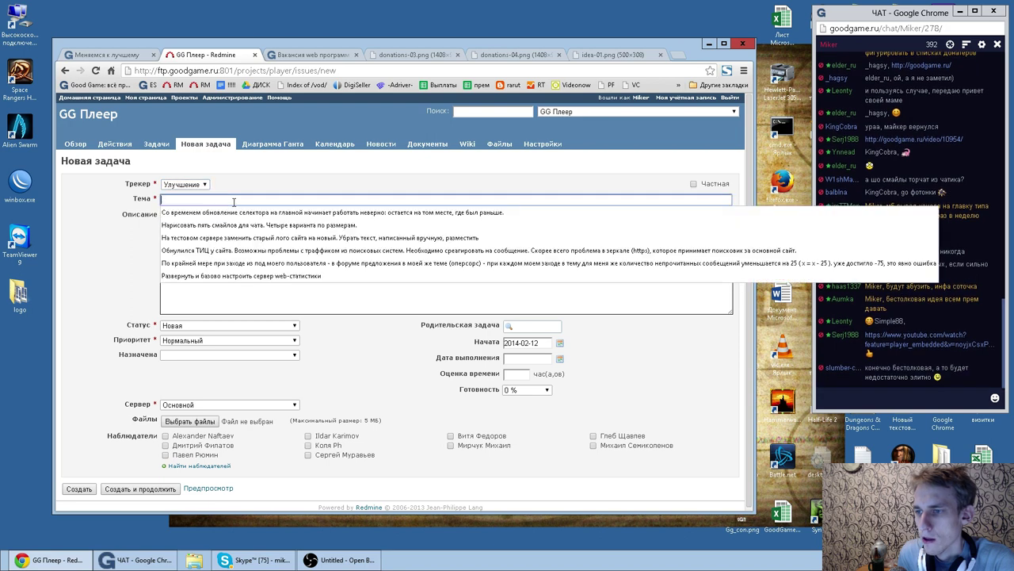
pyautogui.write('Можем ли')
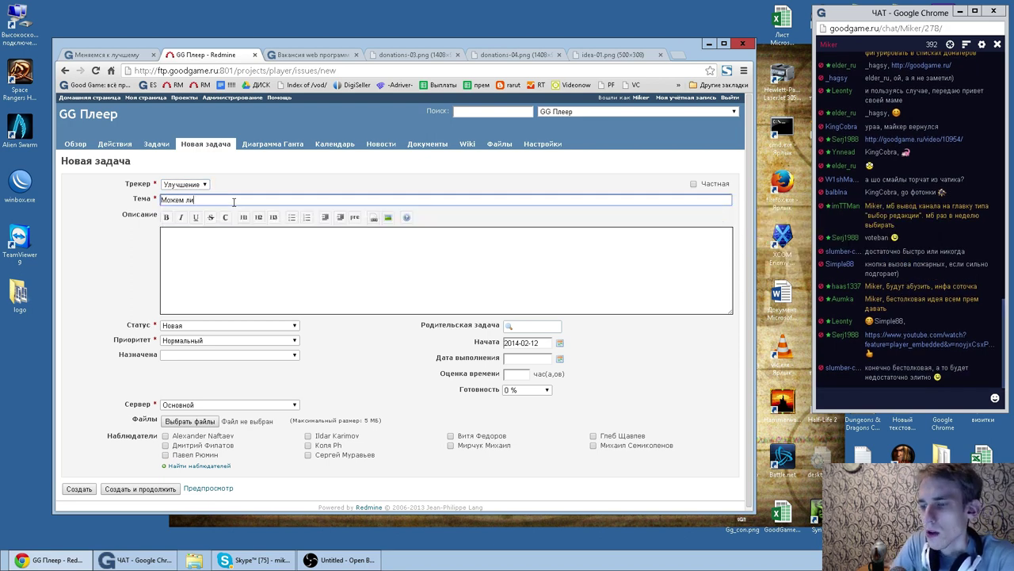
pyautogui.write(' мы')
pyautogui.hotkey('ctrl', 'a')
pyautogui.press('BackSpace')
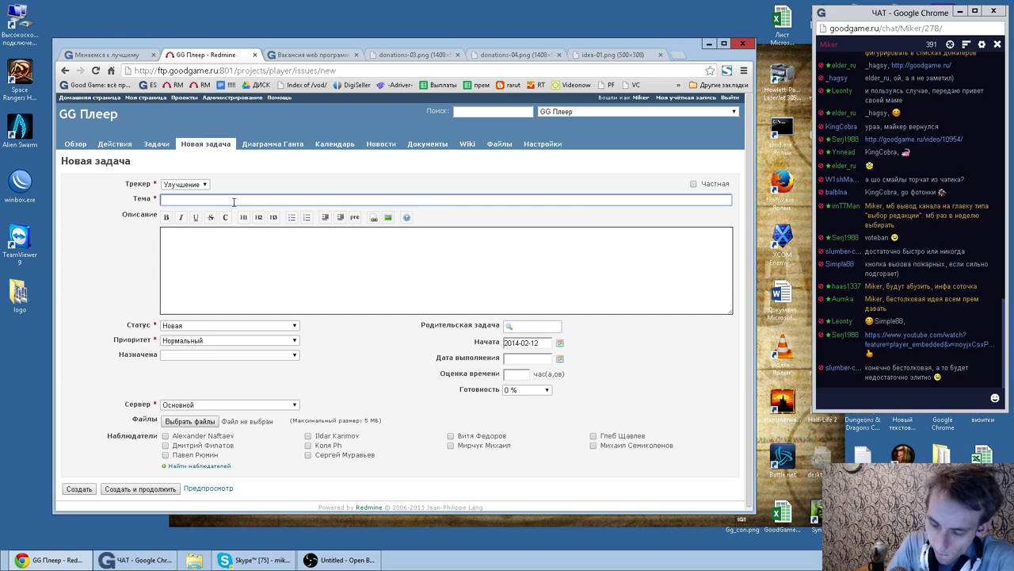
pyautogui.write('Добавить')
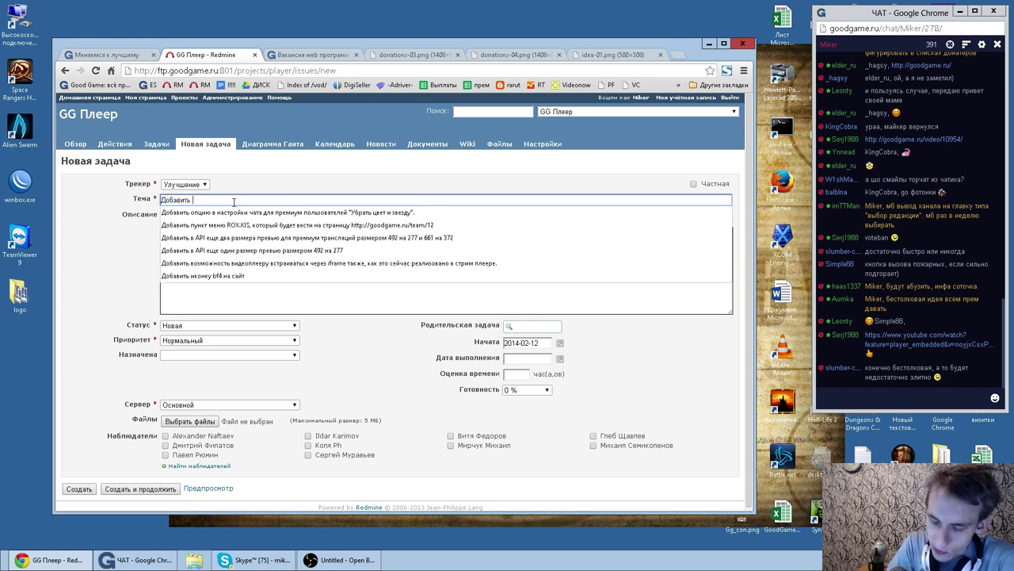
pyautogui.hotkey('ctrl', 'a')
pyautogui.write('Д')
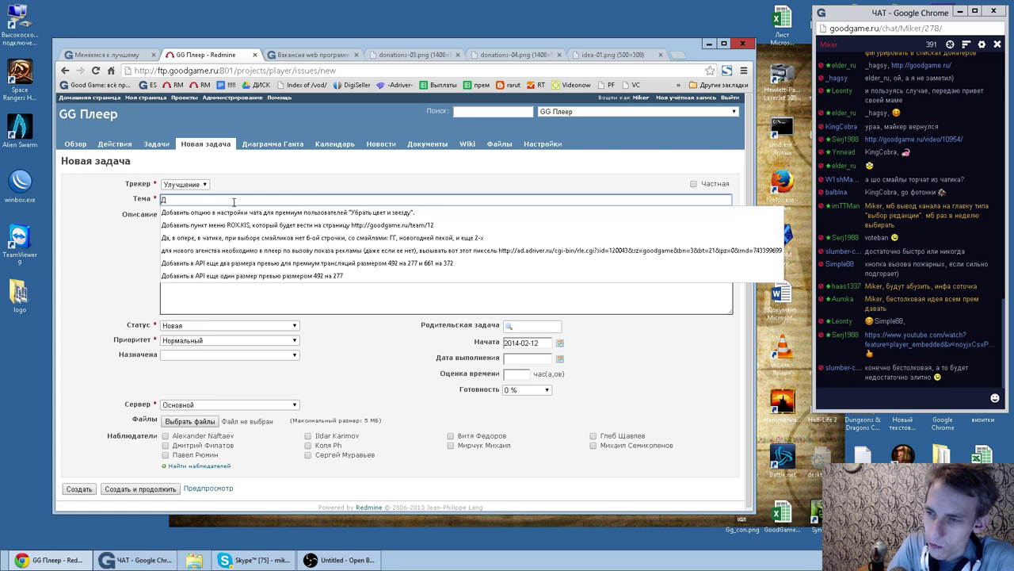
pyautogui.press('BackSpace')
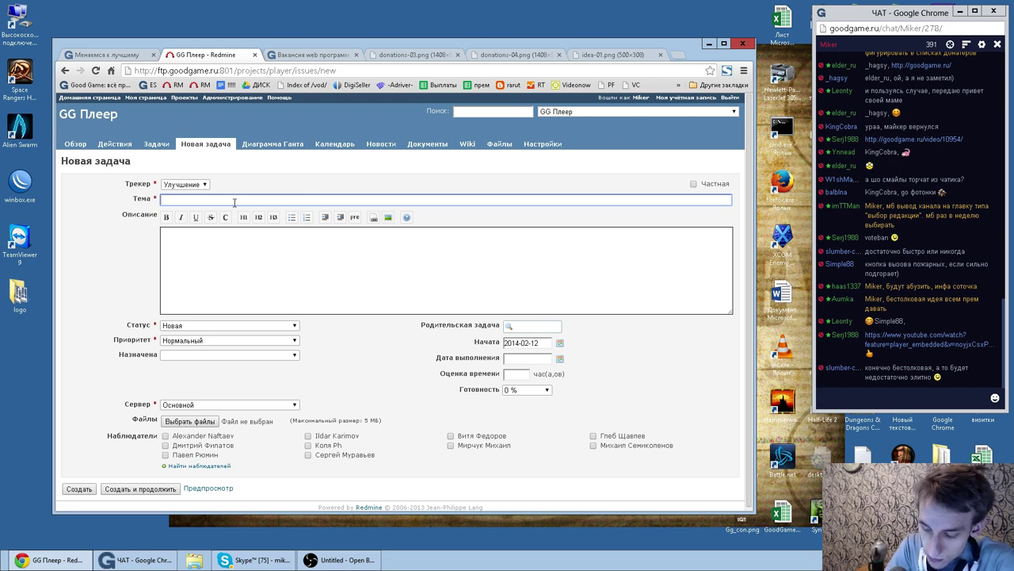
pyautogui.write('Р')
pyautogui.press('BackSpace')
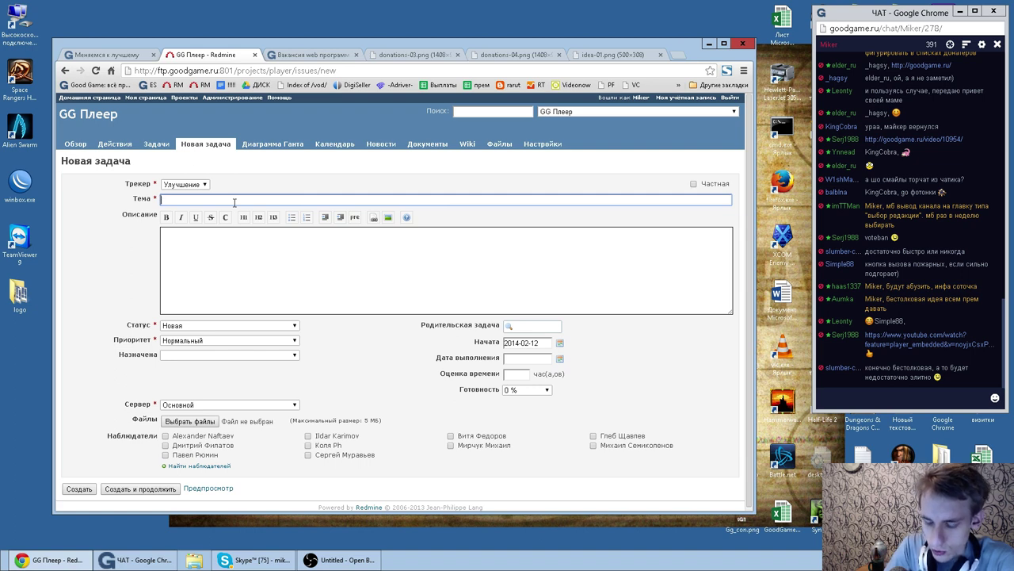
pyautogui.write('В')
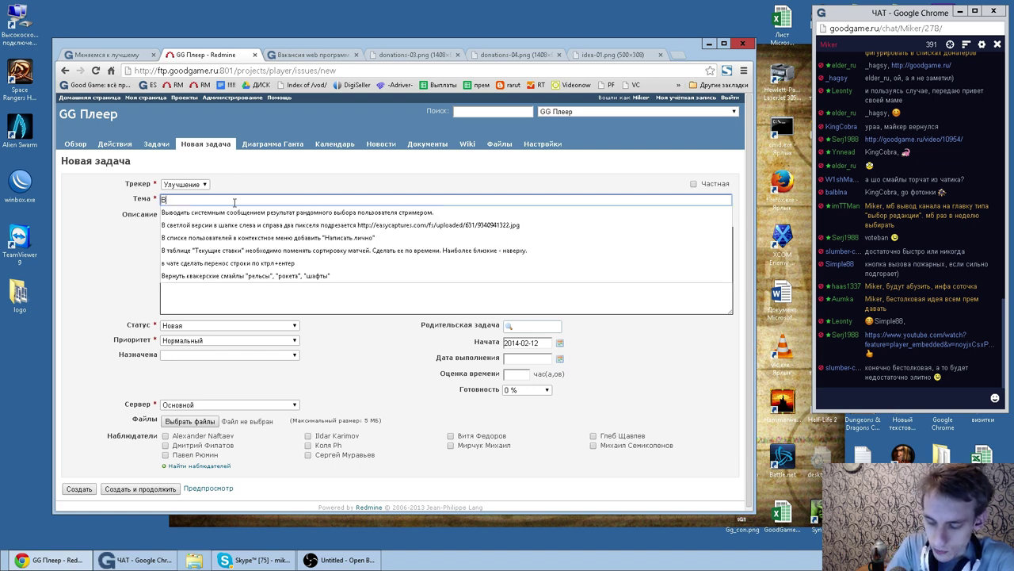
pyautogui.press('BackSpace')
pyautogui.press('BackSpace')
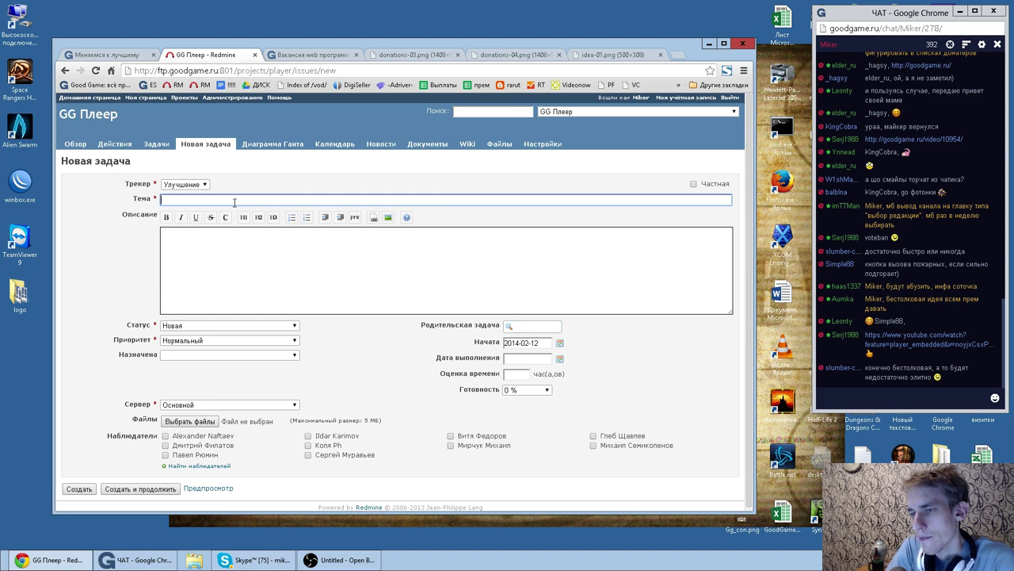
# Step: Enter the issue subject "Добавить в плеер, ориентировочно в окно с подпиской на премиум, кнопку или ссылку на получение тестового ключа (тестовый просмотр или пробный просмотр)"
pyautogui.write('Добавить в')
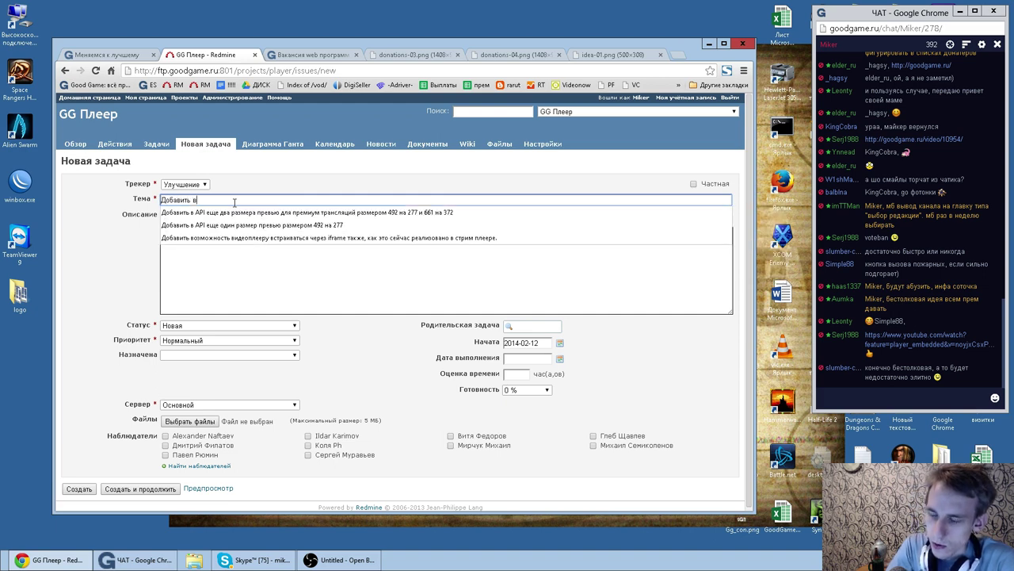
pyautogui.write(' плеер')
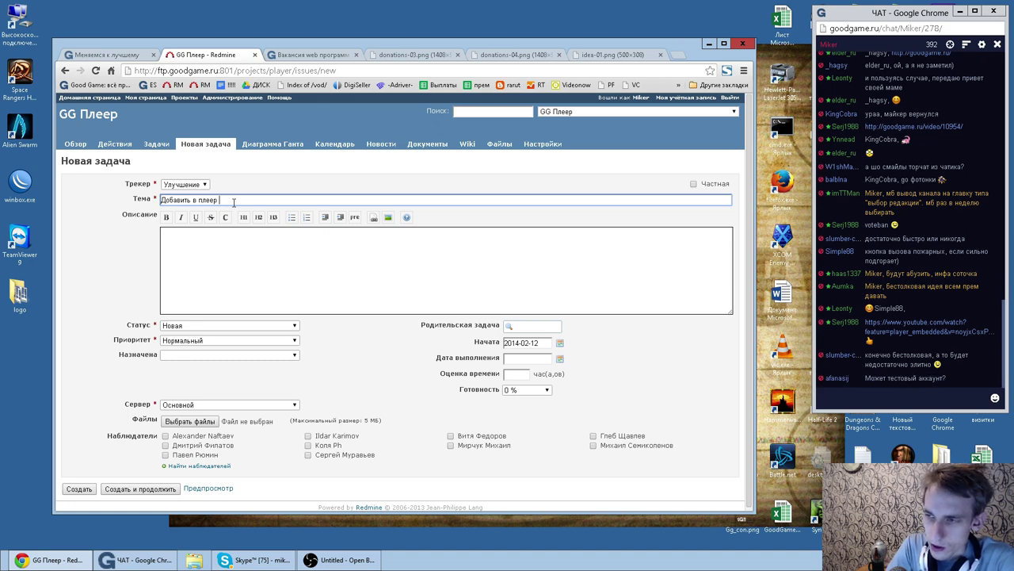
pyautogui.press('BackSpace')
pyautogui.write(', ори')
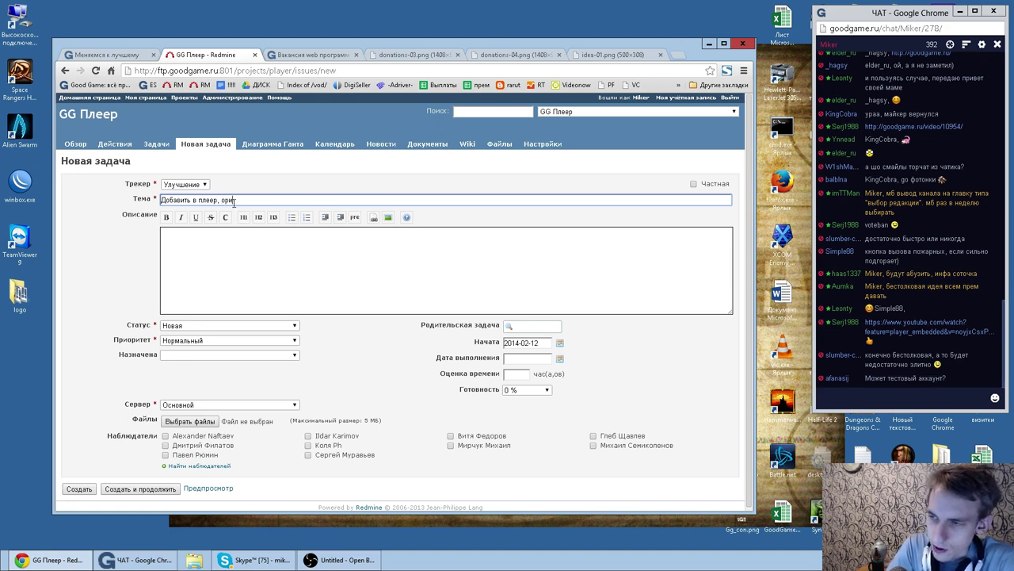
pyautogui.write('ентировочно в')
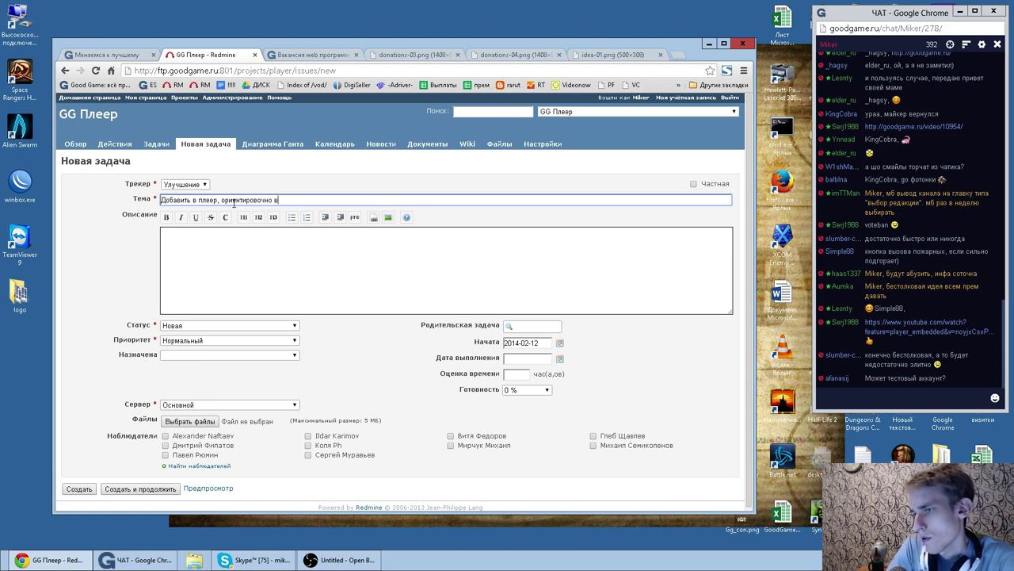
pyautogui.write(' окно с подп')
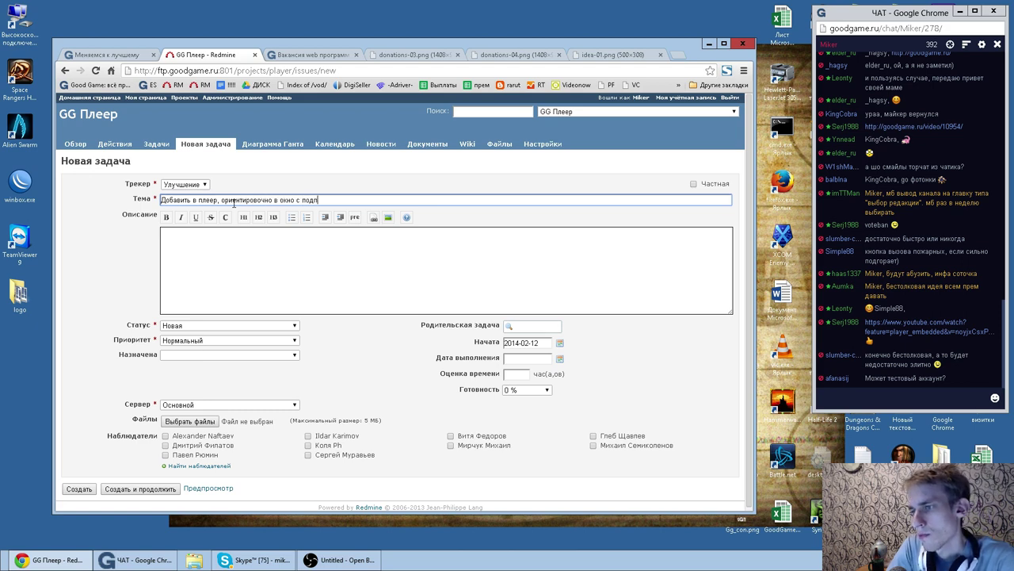
pyautogui.write('иской на п')
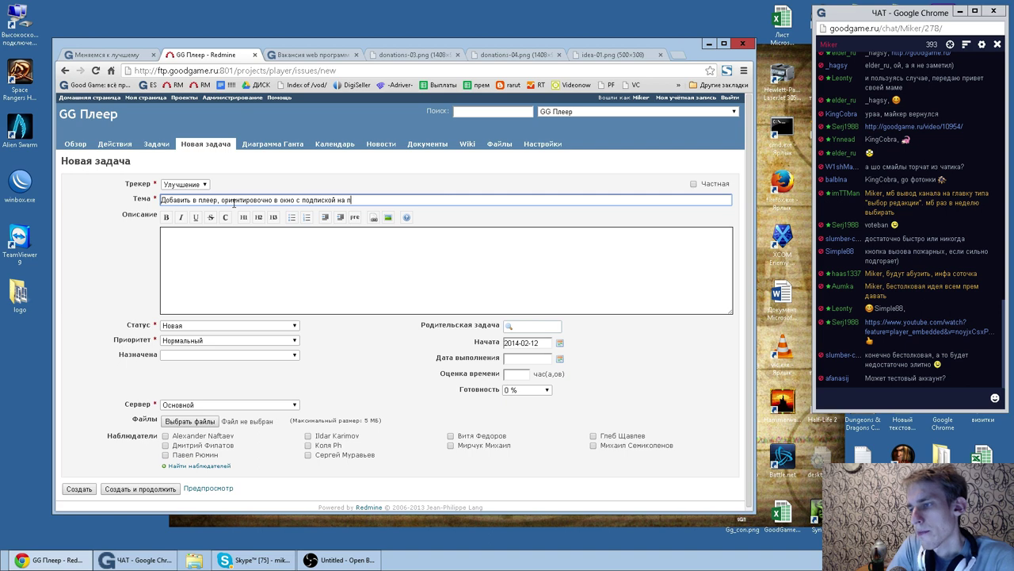
pyautogui.write('ремиум, кнопку или с')
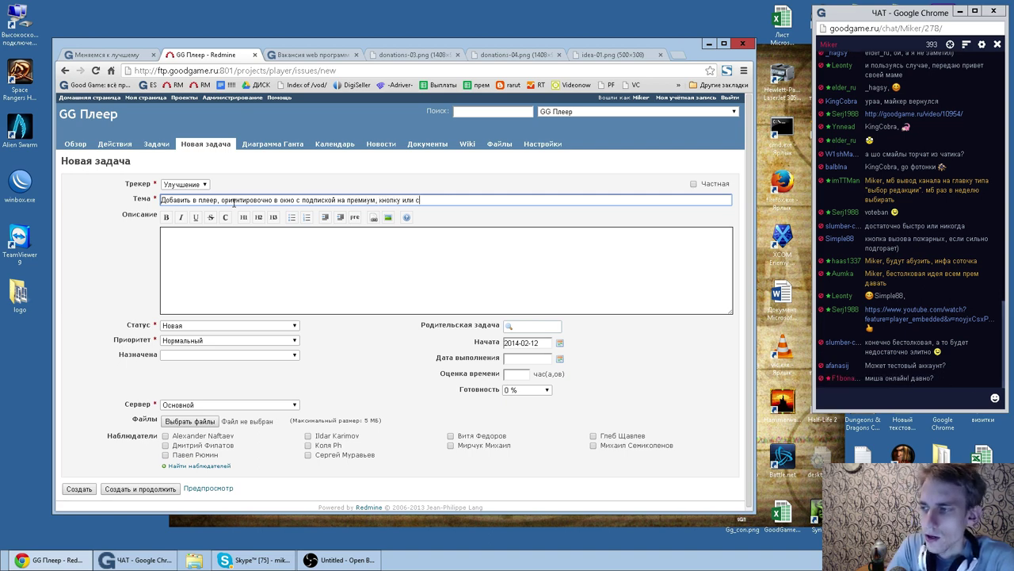
pyautogui.write('сылку на по')
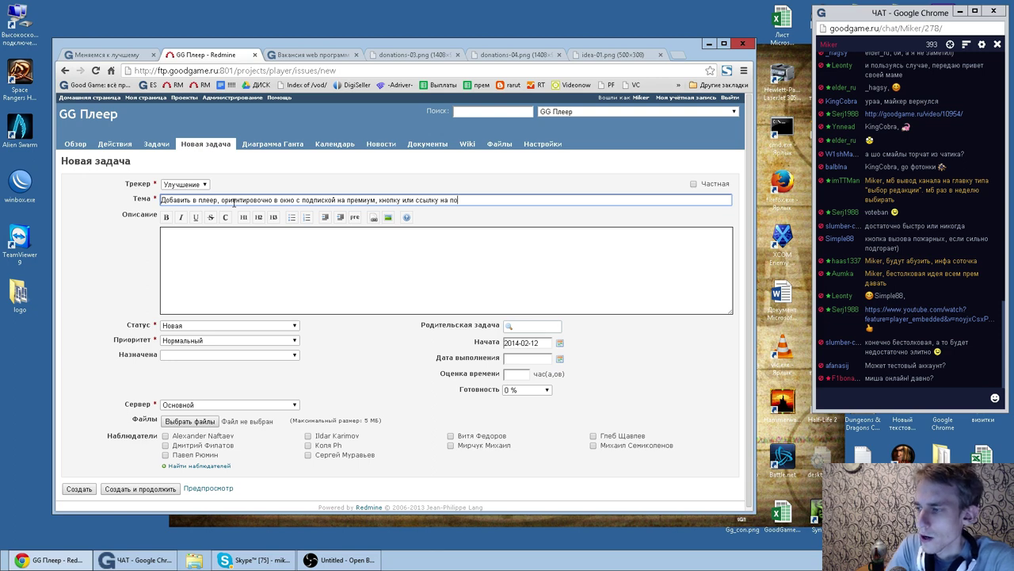
pyautogui.write('лучение тес')
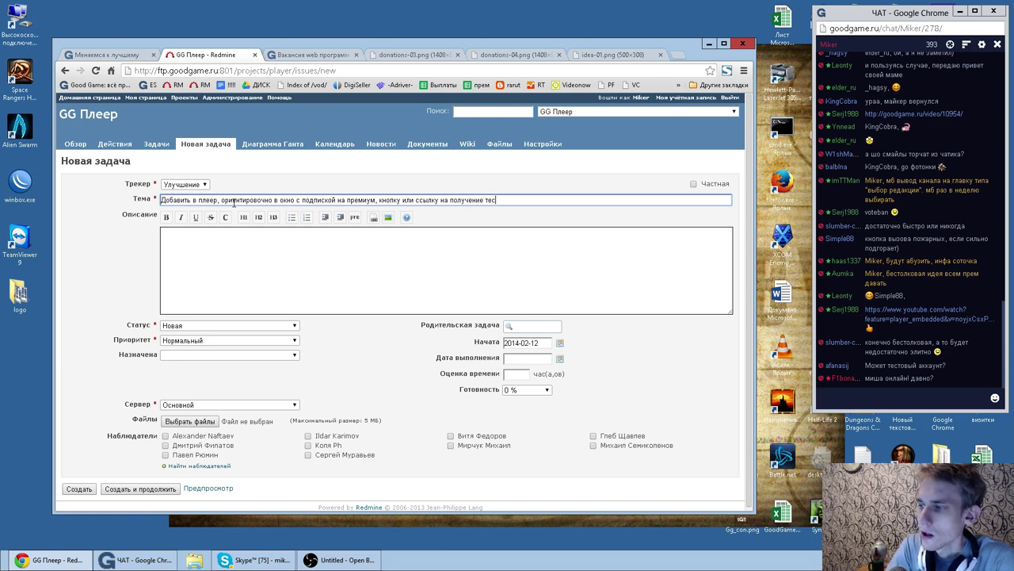
pyautogui.write('тового ключ')
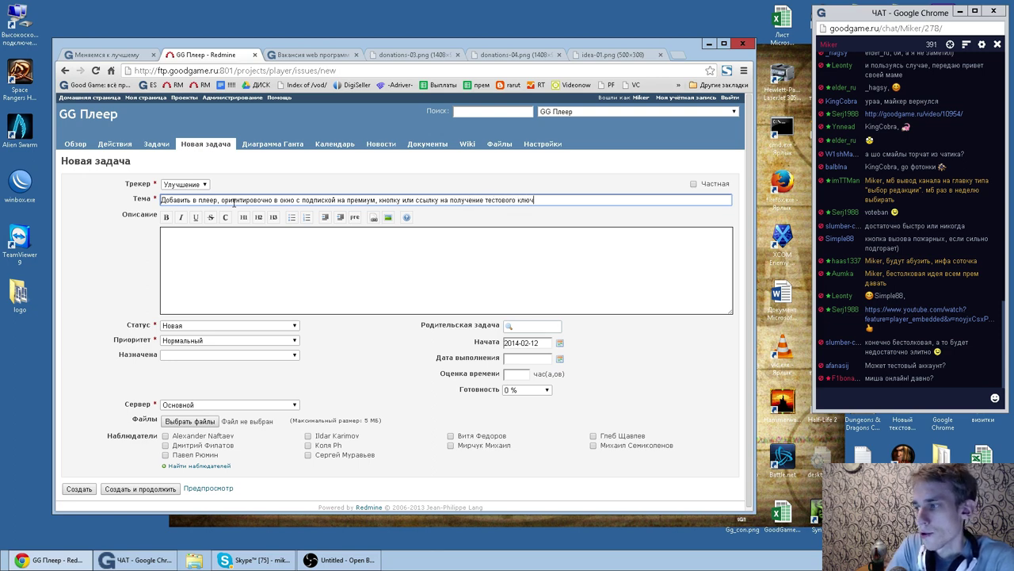
pyautogui.write('а (тестов')
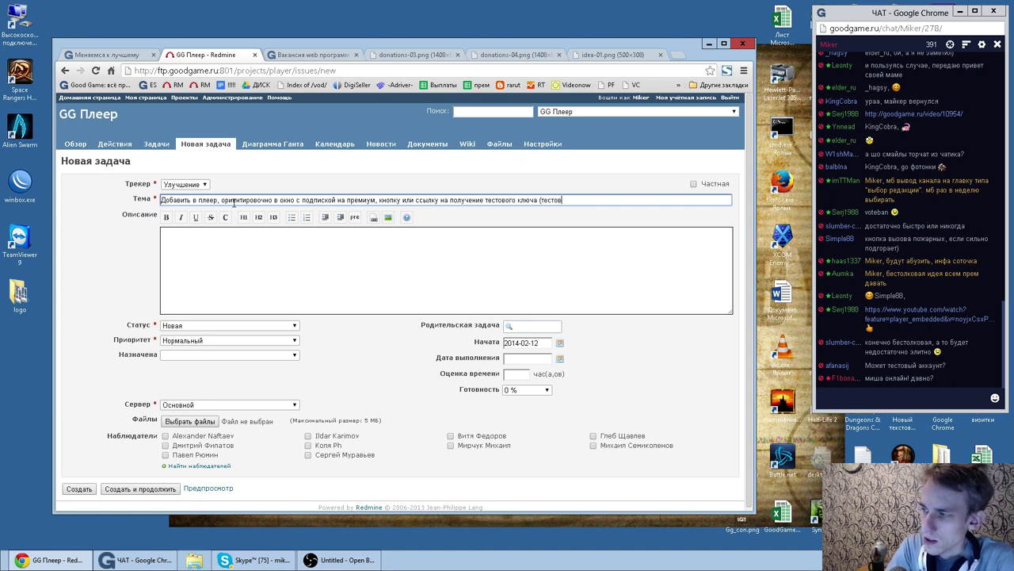
pyautogui.write('ый просмотр и')
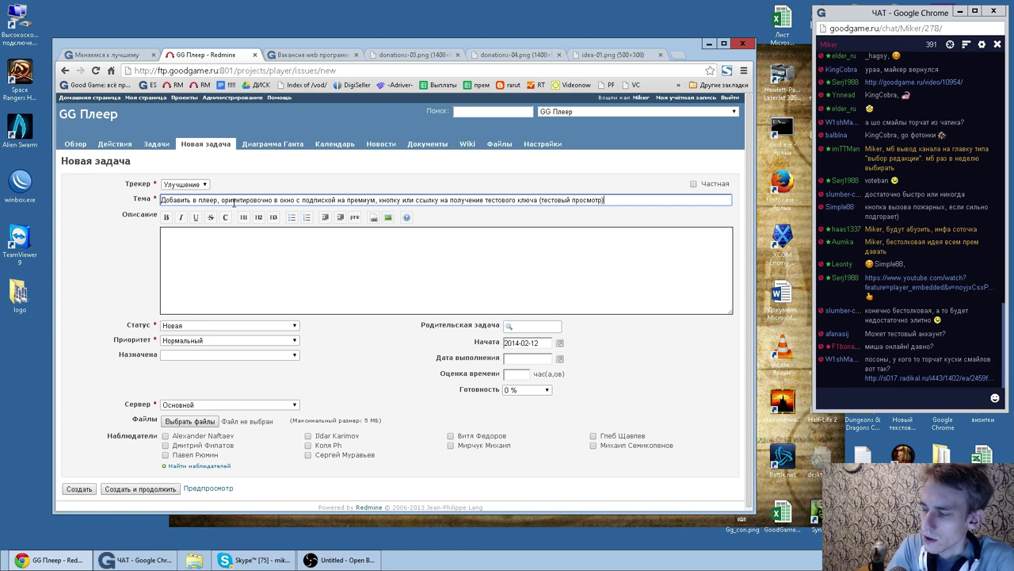
pyautogui.write('ли пробн')
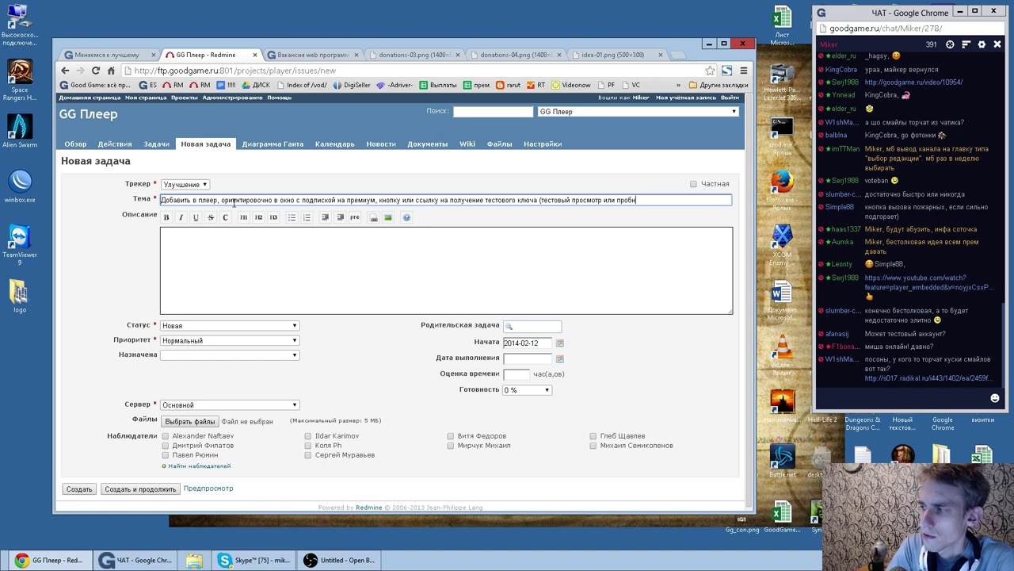
pyautogui.write('ый просмотр)')
# Step: Start the issue description with "После нажатия на кнопку пользователю выдается тут же ключ, который он может использовать."
pyautogui.press('Tab')
pyautogui.write('После нажатия на кно')
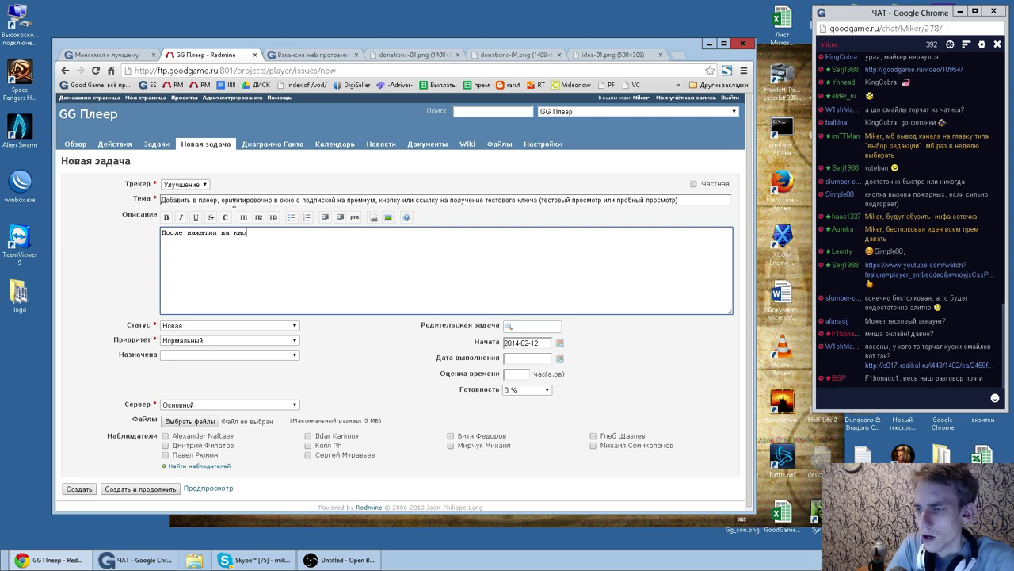
pyautogui.write('пку пользователю выдается тут ')
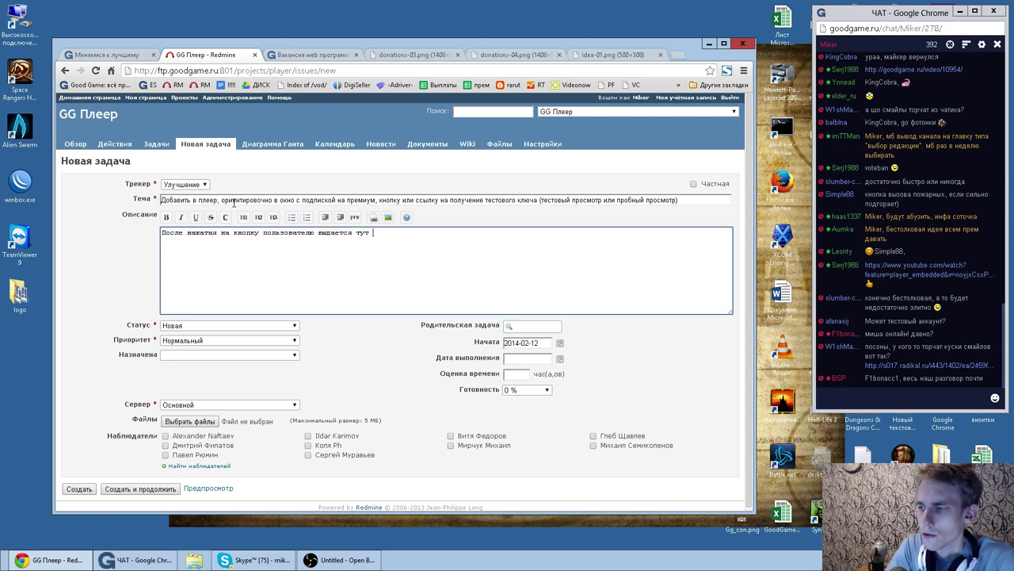
pyautogui.write('же ключ, котор')
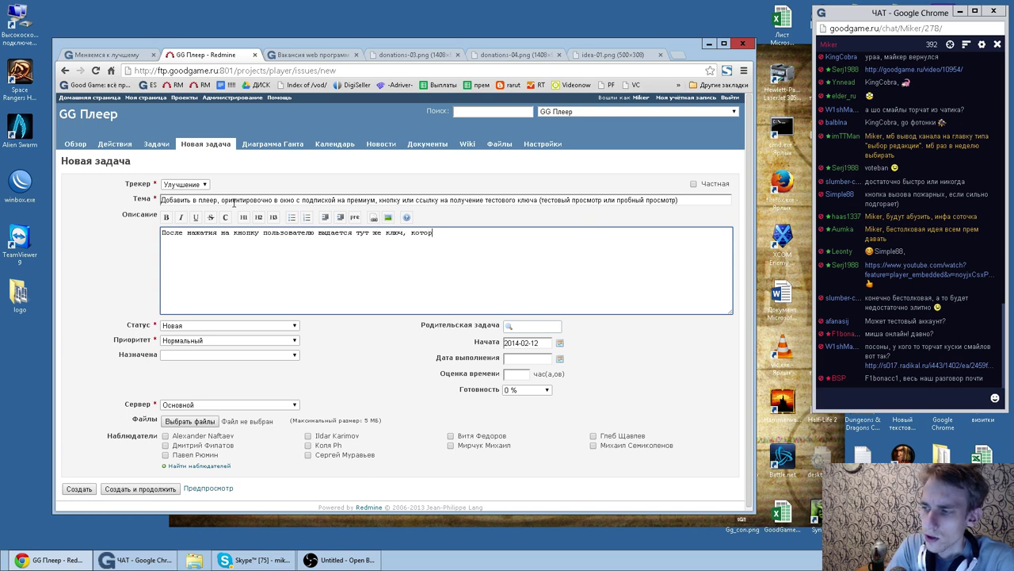
pyautogui.write('ый он может испо')
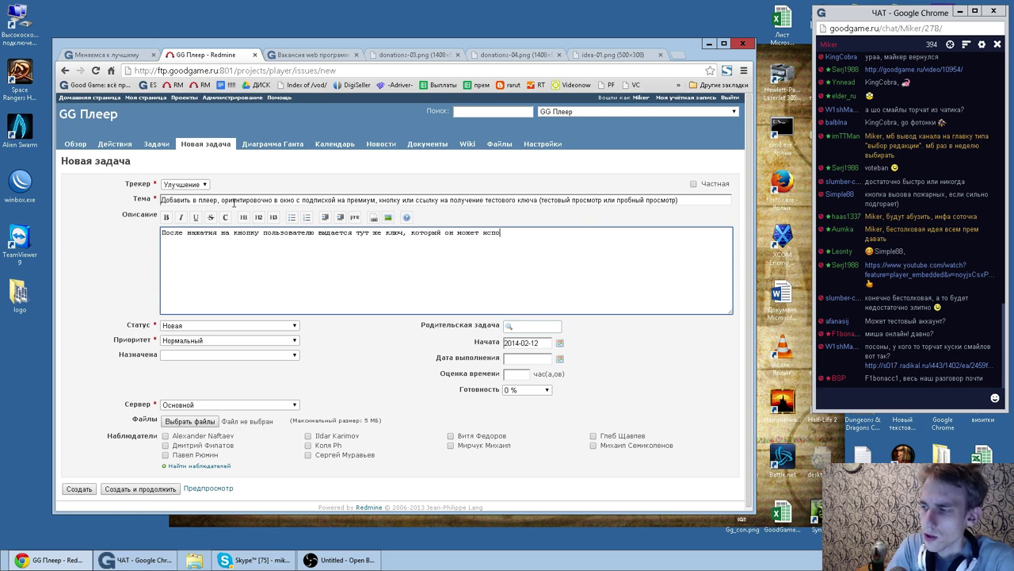
pyautogui.write('льзовать. Он с')
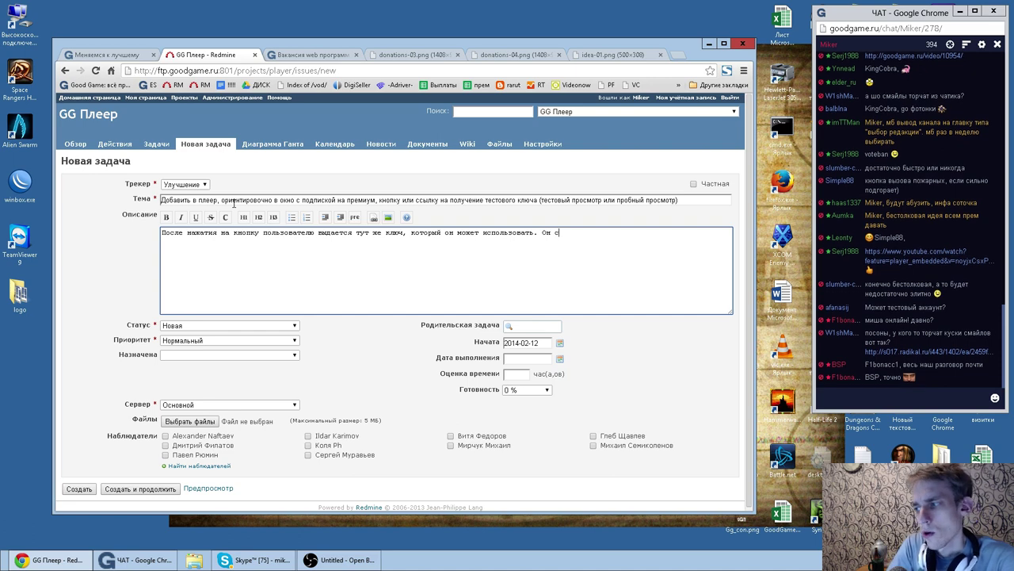
# Step: Continue the description with "Он сильно ограничен по времени, но его достаточно, чтобы определить, как будет работать премиум."
pyautogui.write('ильно огранич')
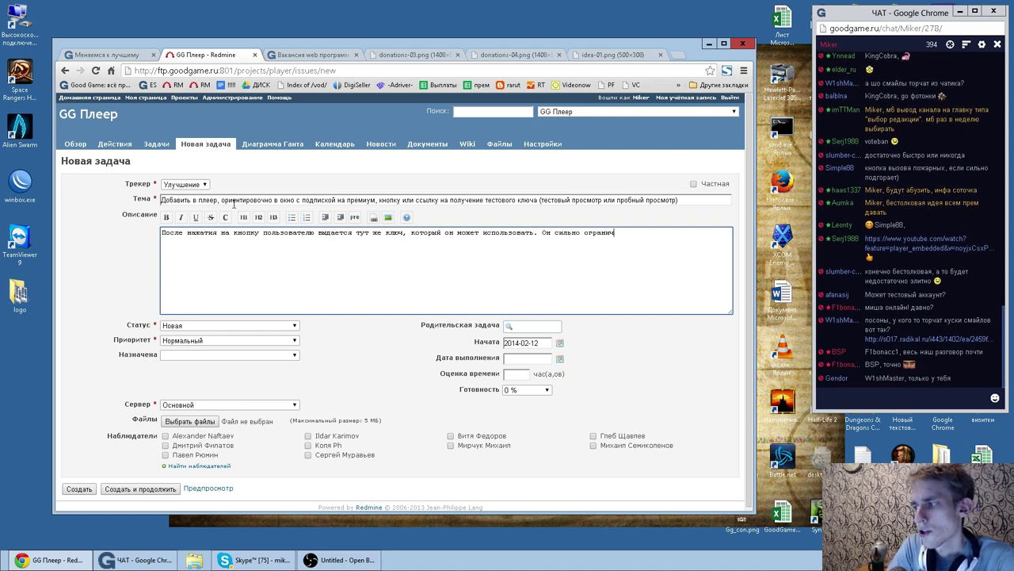
pyautogui.write('ен по време')
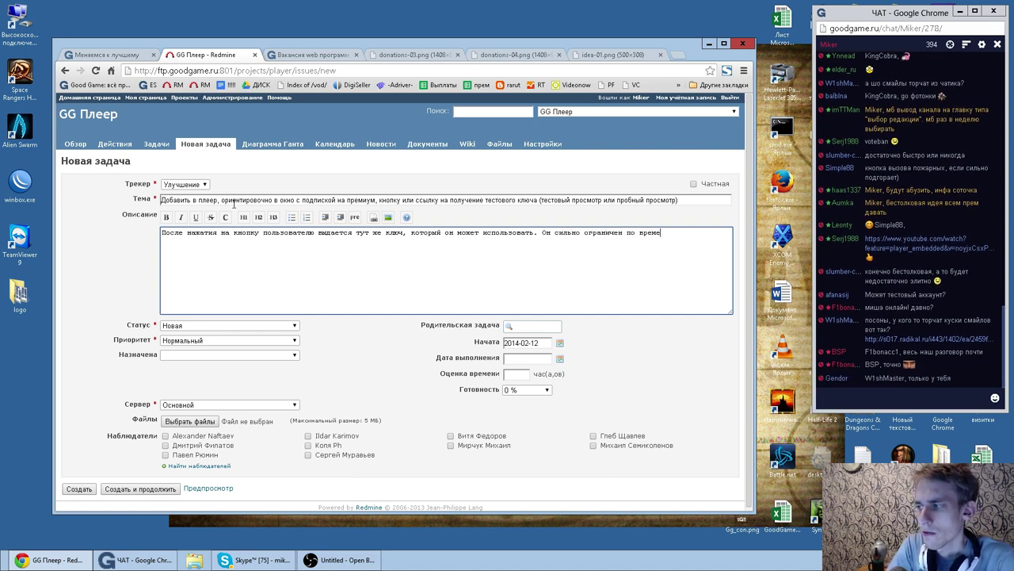
pyautogui.write('ни, но его ')
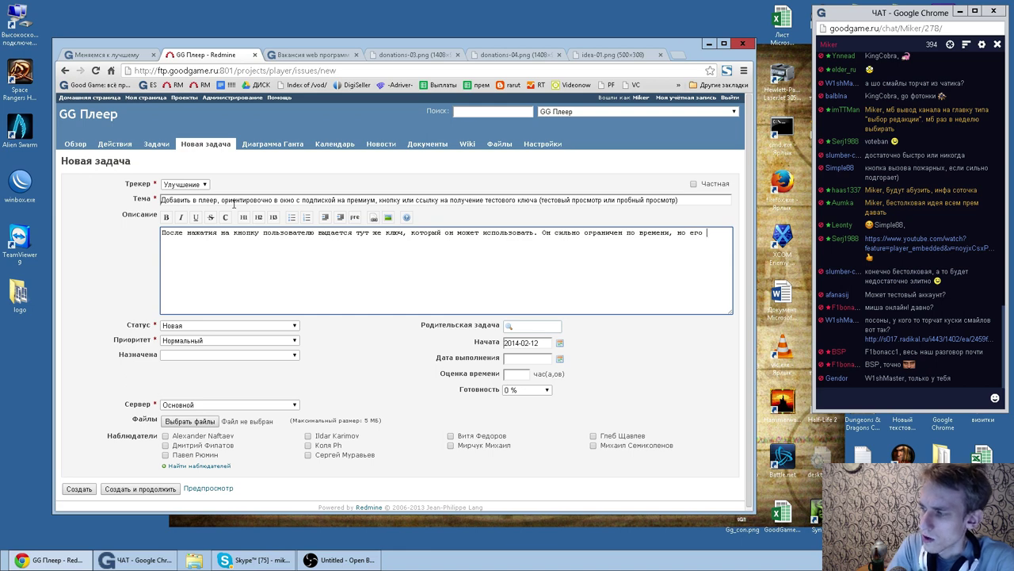
pyautogui.write('достаточно, ')
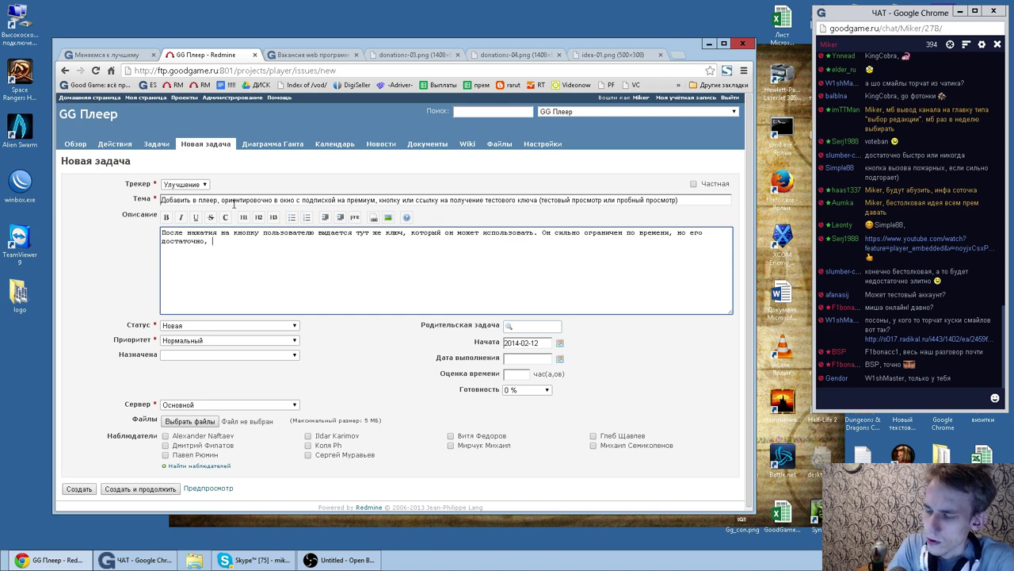
pyautogui.write('чтобы определить')
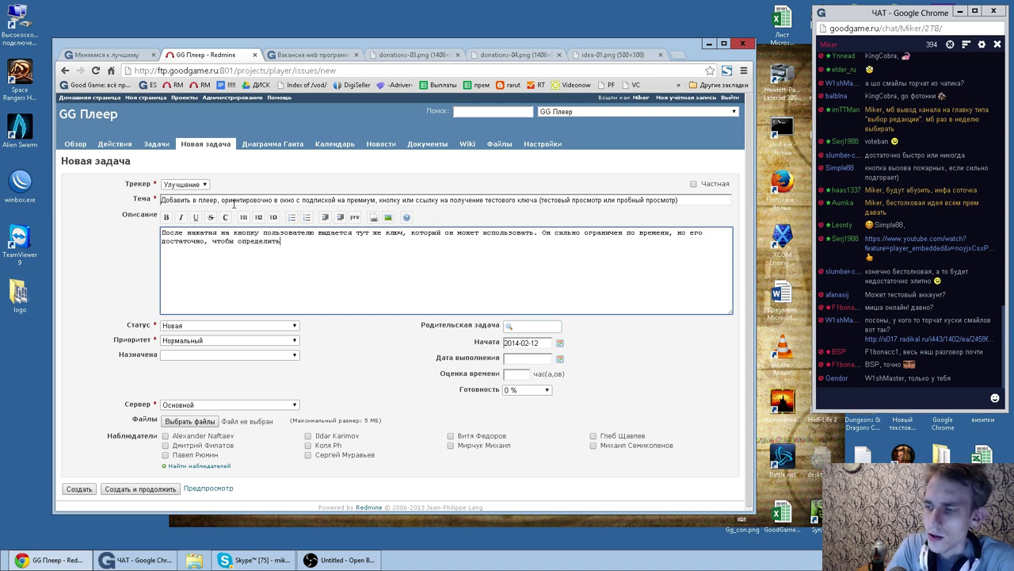
pyautogui.write(', как будет рабо')
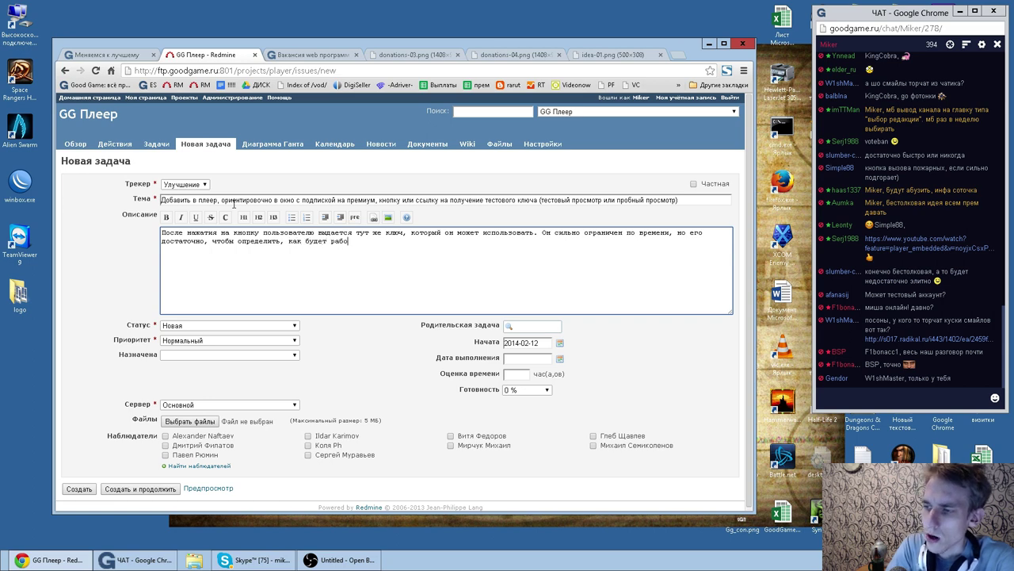
pyautogui.write('тать премиум.')
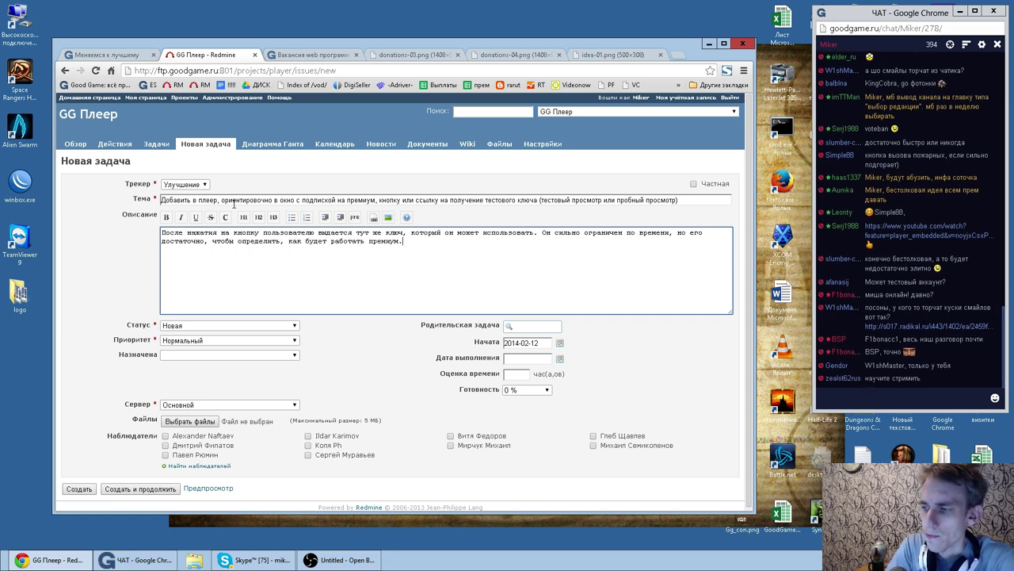
# Step: Create the issue with the second person in the watcher list's first row as watcher and the third named team member as assignee
pyautogui.click(308, 435)
pyautogui.tripleClick(446, 250)
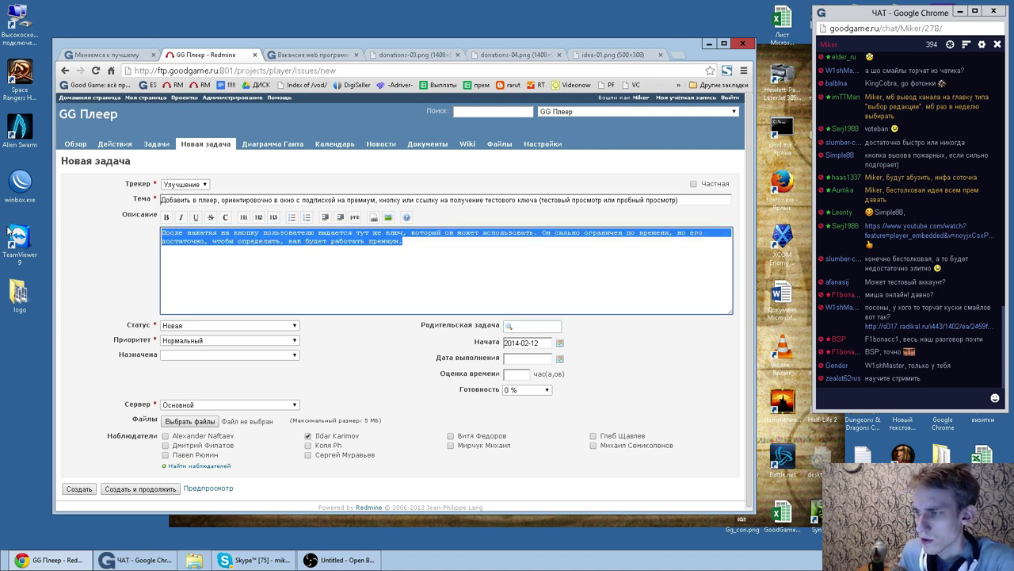
pyautogui.click(218, 355)
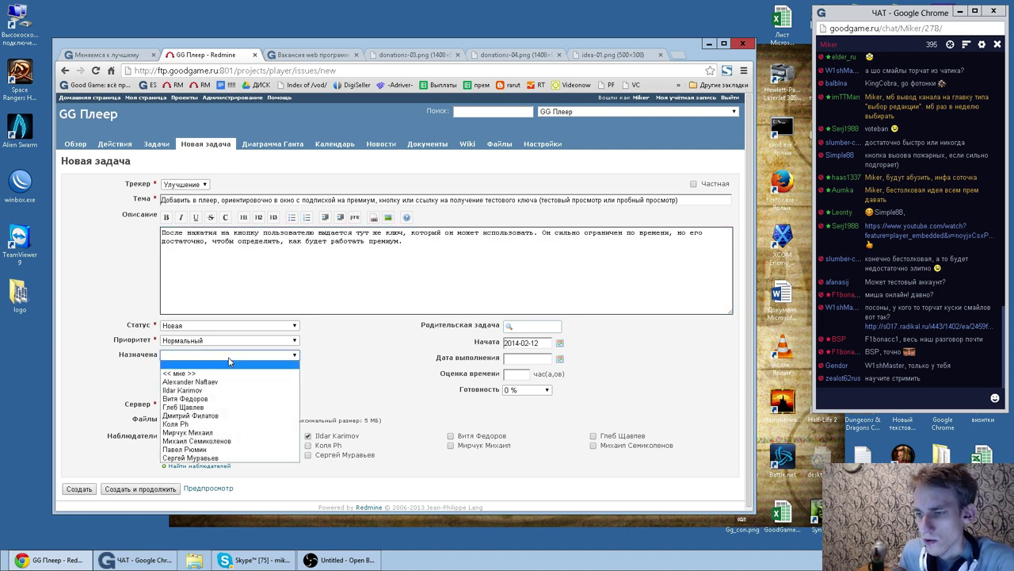
pyautogui.click(212, 401)
pyautogui.click(79, 488)
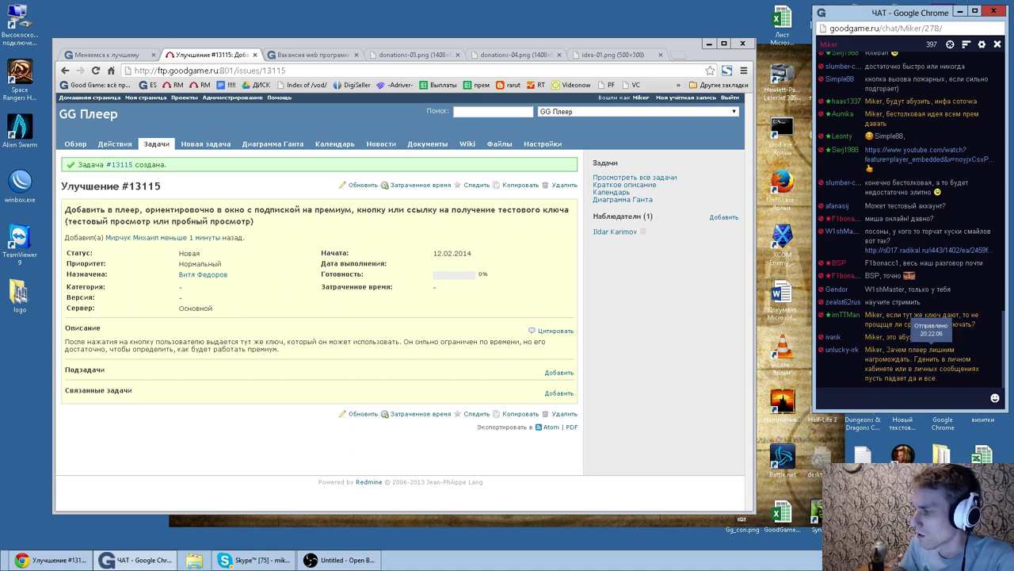
# Step: Read the viewers' chat replies to the trial premium key idea and the message proposing to stop streaming Dota
pyautogui.doubleClick(896, 350)
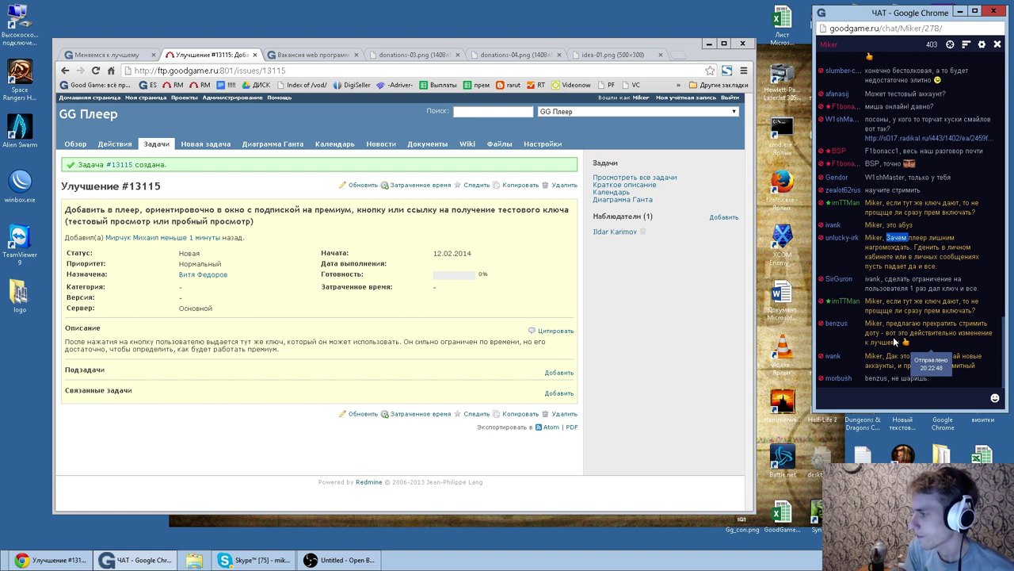
pyautogui.doubleClick(933, 332)
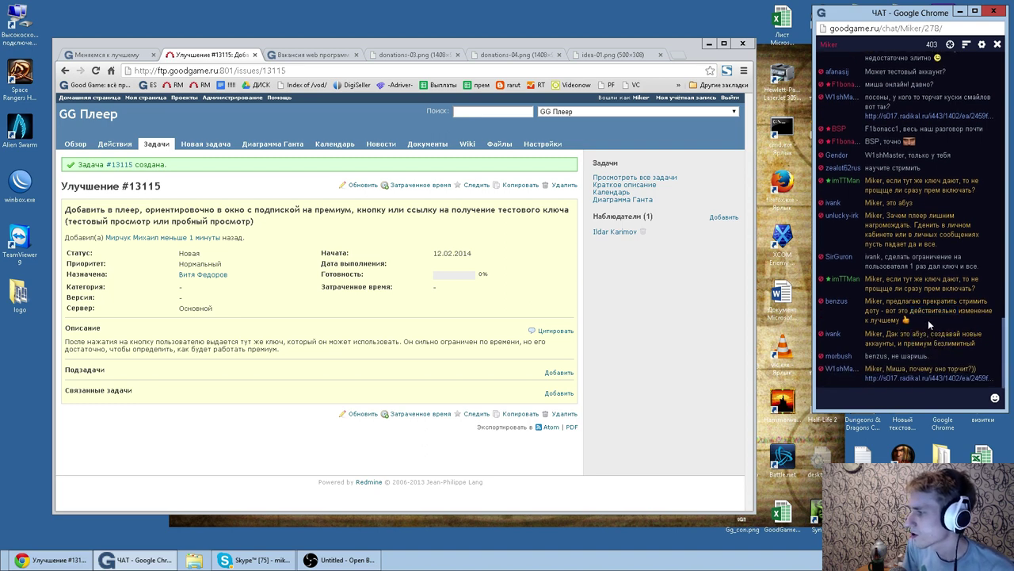
pyautogui.moveTo(932, 325); pyautogui.dragTo(882, 310)
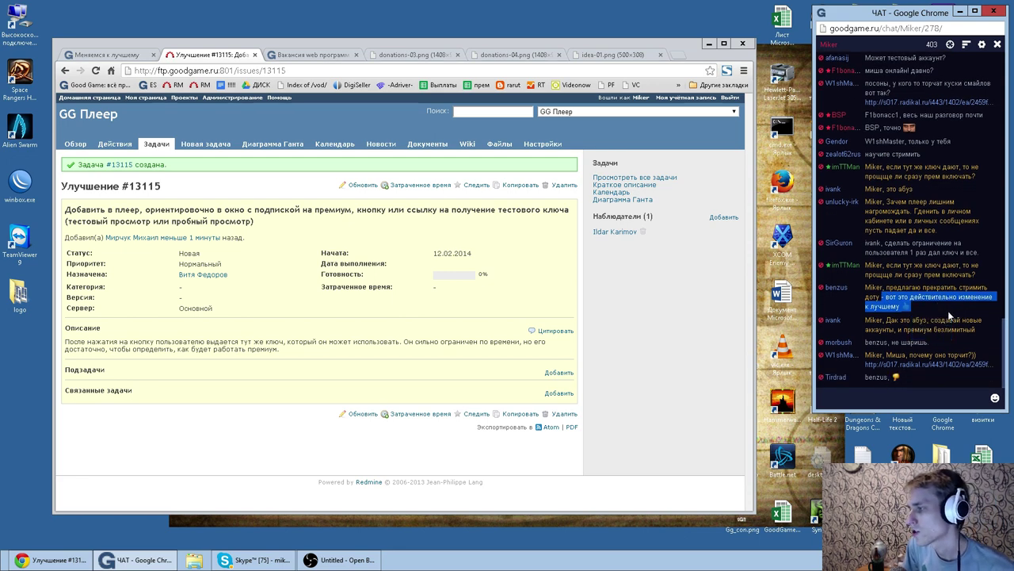
pyautogui.moveTo(950, 301); pyautogui.dragTo(884, 288)
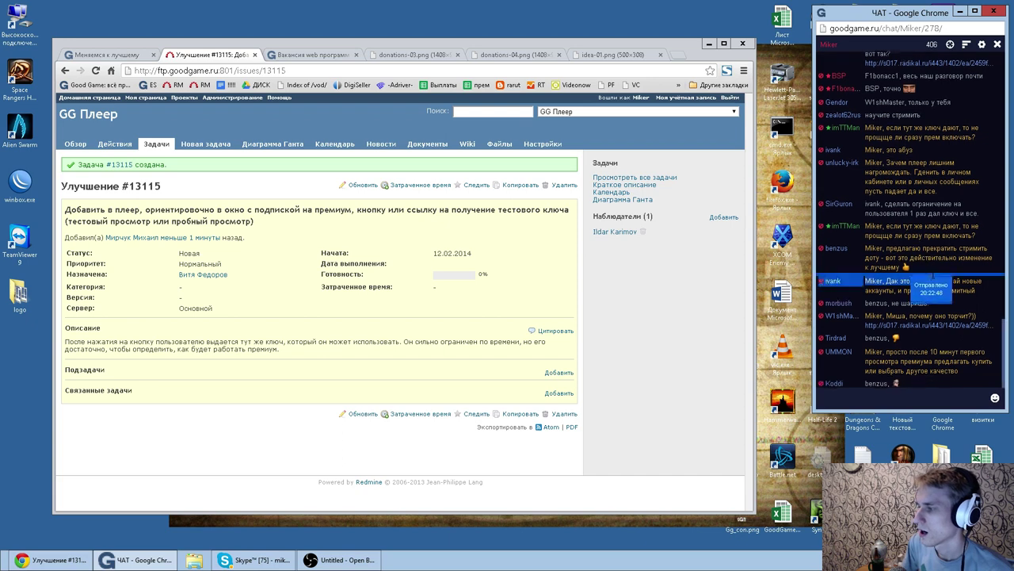
pyautogui.doubleClick(939, 242)
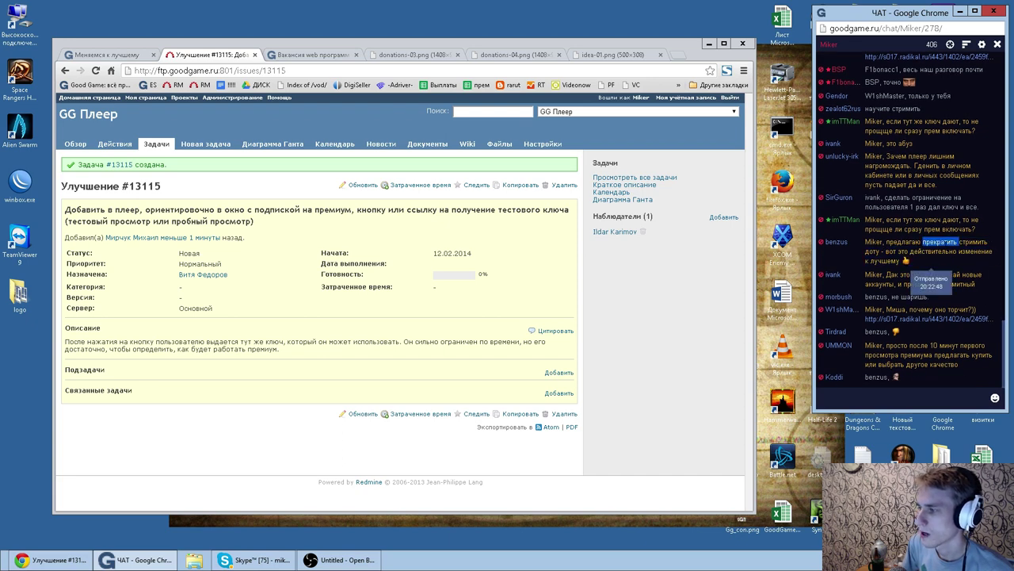
pyautogui.doubleClick(951, 252)
pyautogui.doubleClick(975, 251)
pyautogui.doubleClick(943, 252)
pyautogui.doubleClick(903, 252)
pyautogui.click(875, 251)
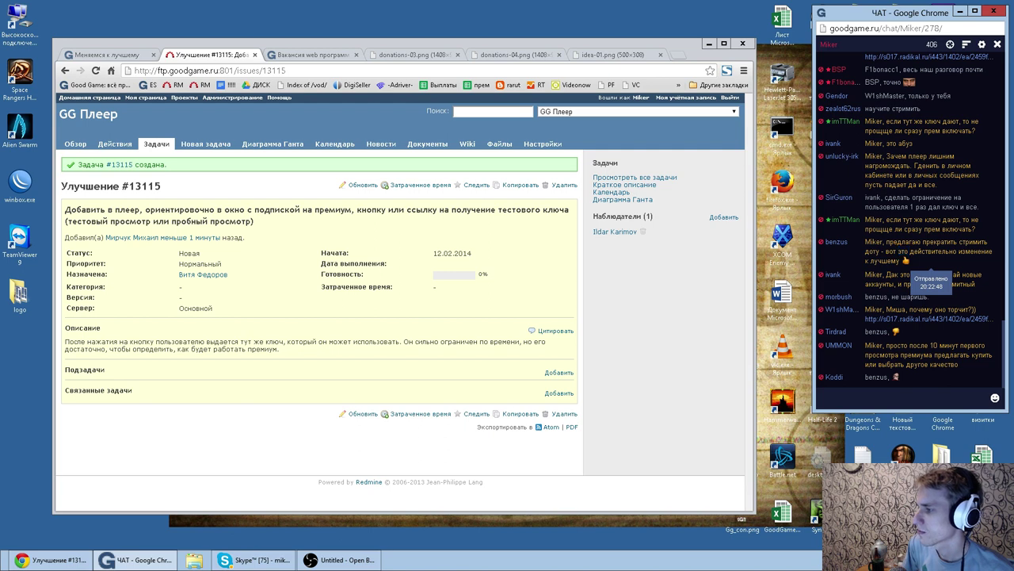
pyautogui.doubleClick(915, 251)
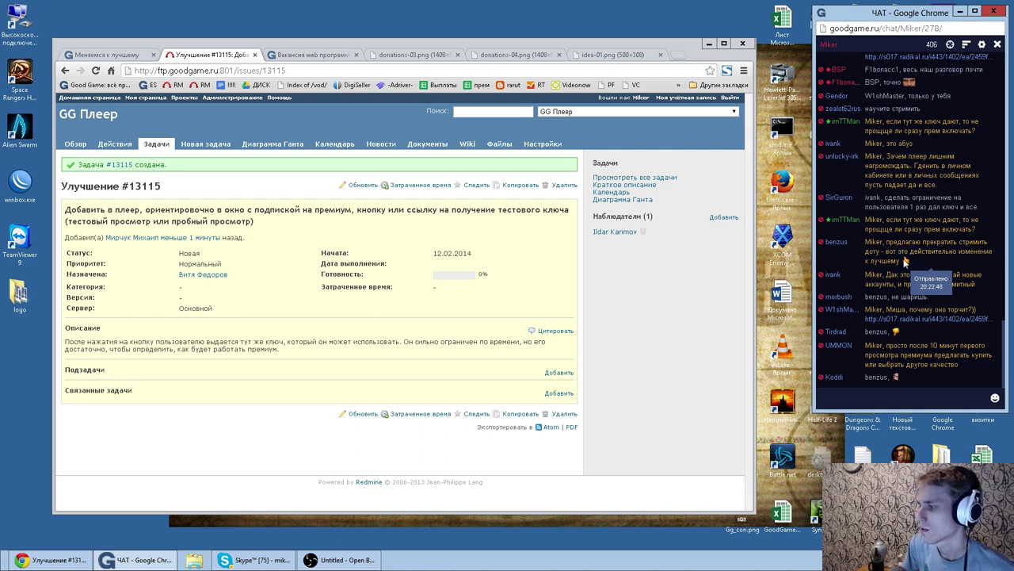
# Step: Highlight the chat message about stopping Dota streams, then read the remaining comments on the second comments page
pyautogui.tripleClick(933, 251)
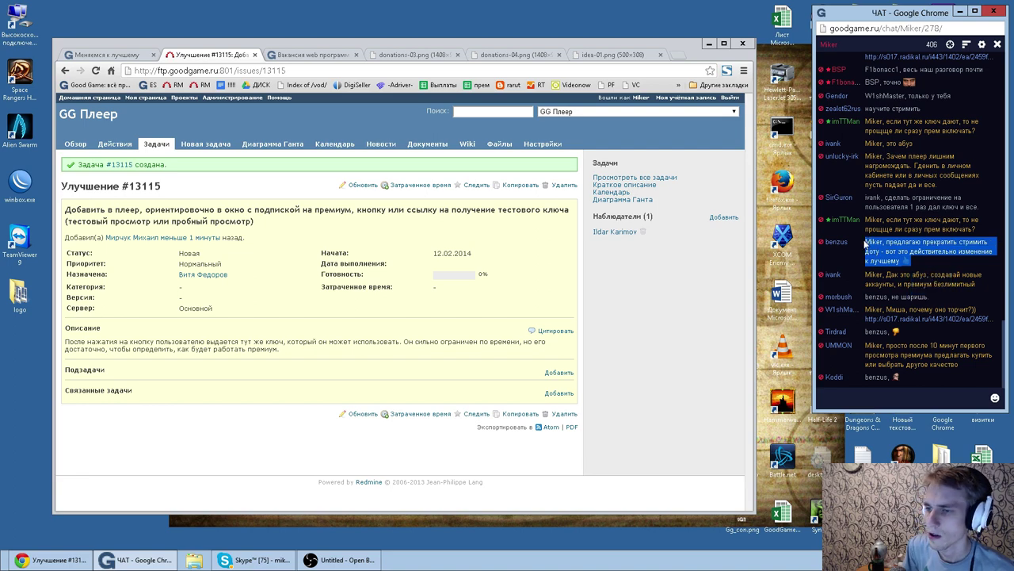
pyautogui.click(114, 56)
pyautogui.scroll(-3, 419, 190)
pyautogui.scroll(2, 417, 205)
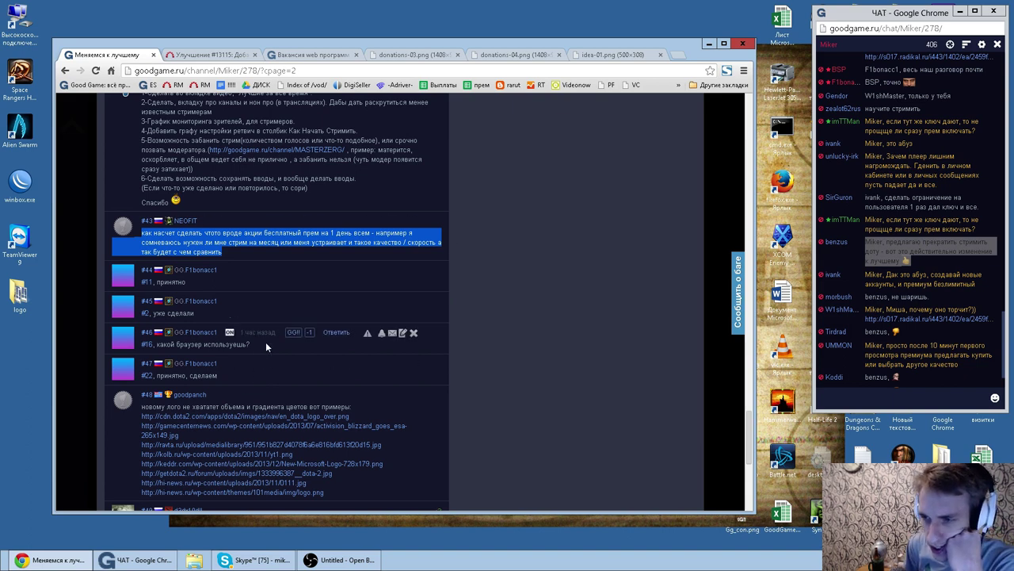
pyautogui.scroll(-2, 301, 291)
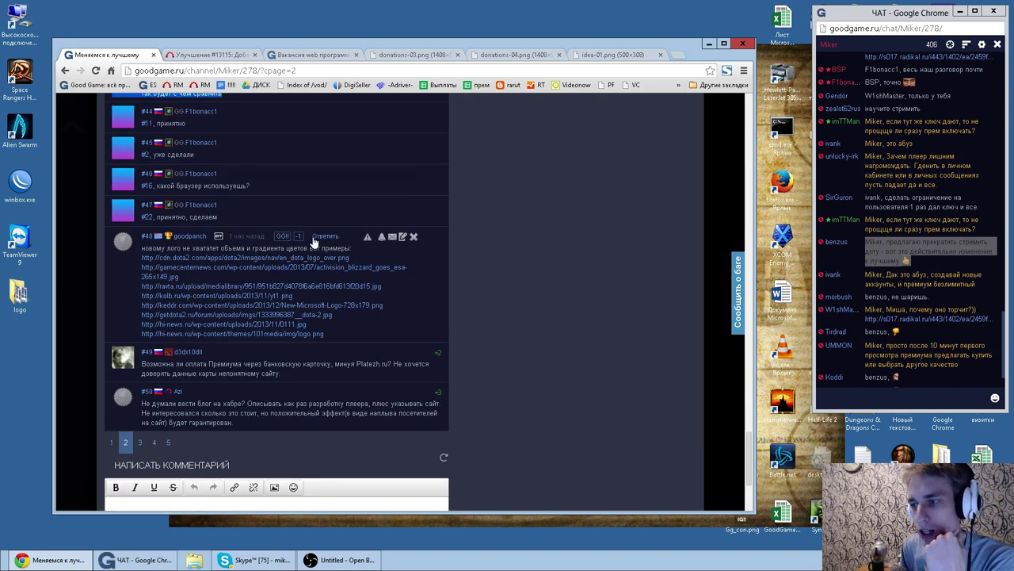
pyautogui.scroll(-1, 311, 236)
pyautogui.scroll(-1, 301, 214)
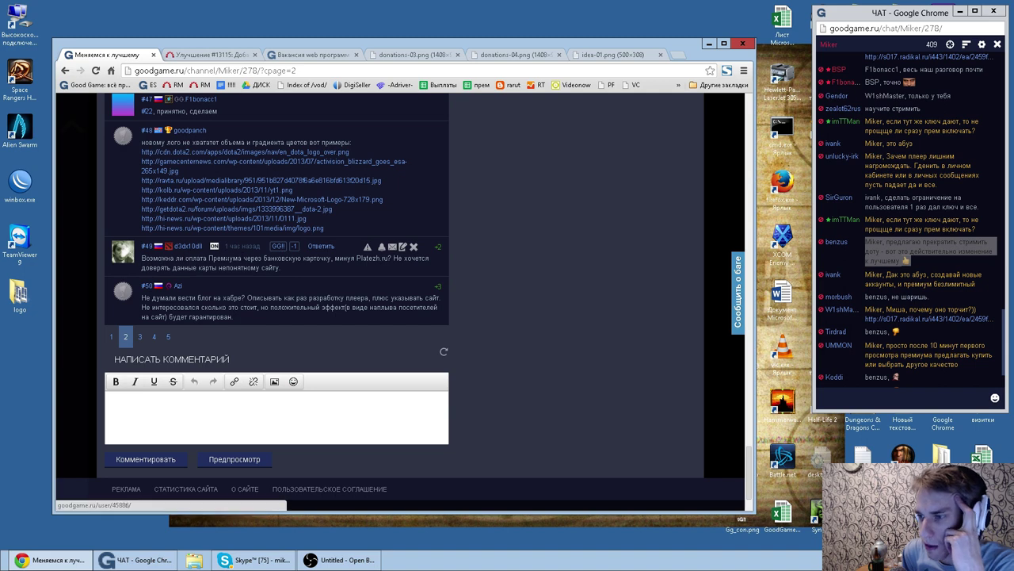
# Step: Read comment #49 asking about paying for Premium by bank card without Platezh.ru
pyautogui.doubleClick(282, 258)
pyautogui.click(287, 259)
pyautogui.doubleClick(369, 258)
pyautogui.click(369, 258)
pyautogui.moveTo(302, 266); pyautogui.dragTo(143, 258)
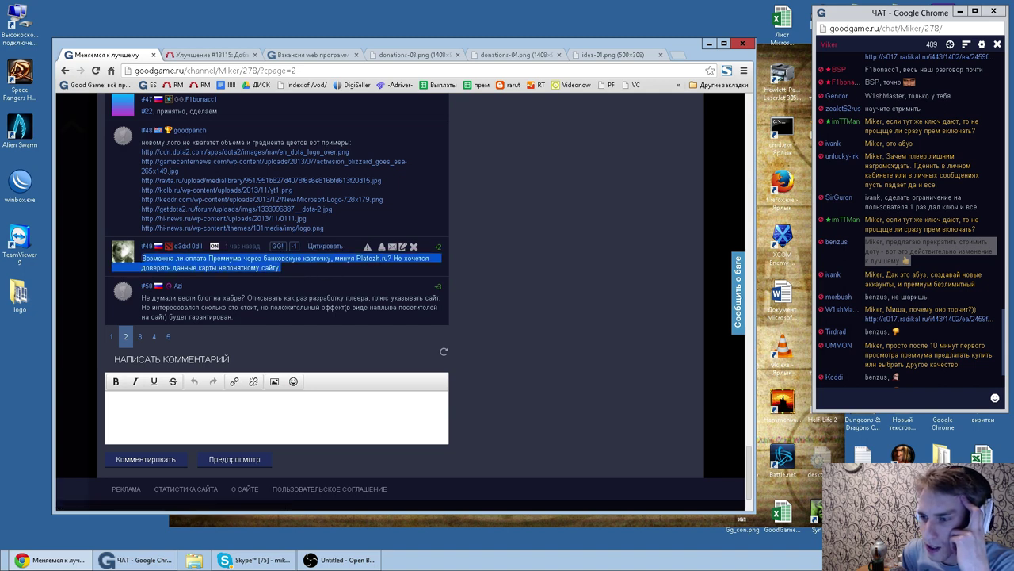
pyautogui.click(341, 257)
pyautogui.doubleClick(369, 258)
pyautogui.click(369, 257)
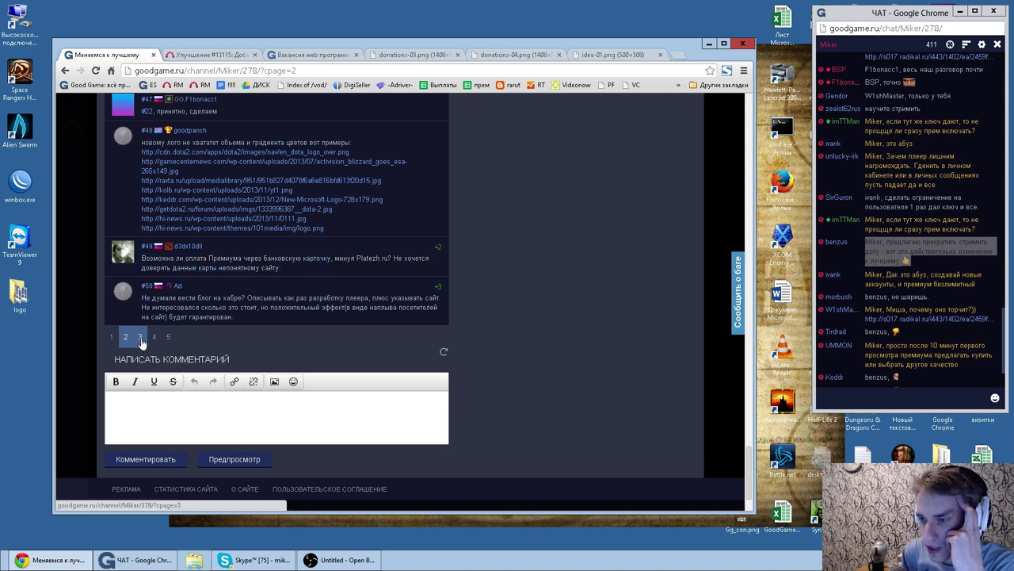
# Step: Read comment #50 suggesting a Habr blog about the player's development
pyautogui.moveTo(142, 297); pyautogui.dragTo(255, 297)
pyautogui.doubleClick(266, 297)
pyautogui.click(310, 298)
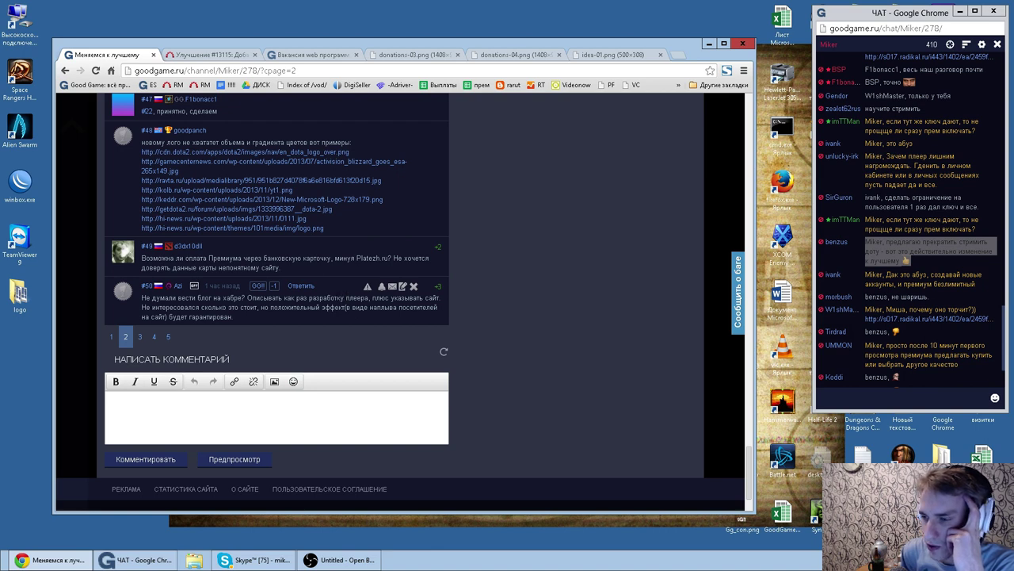
pyautogui.doubleClick(315, 298)
pyautogui.doubleClick(295, 298)
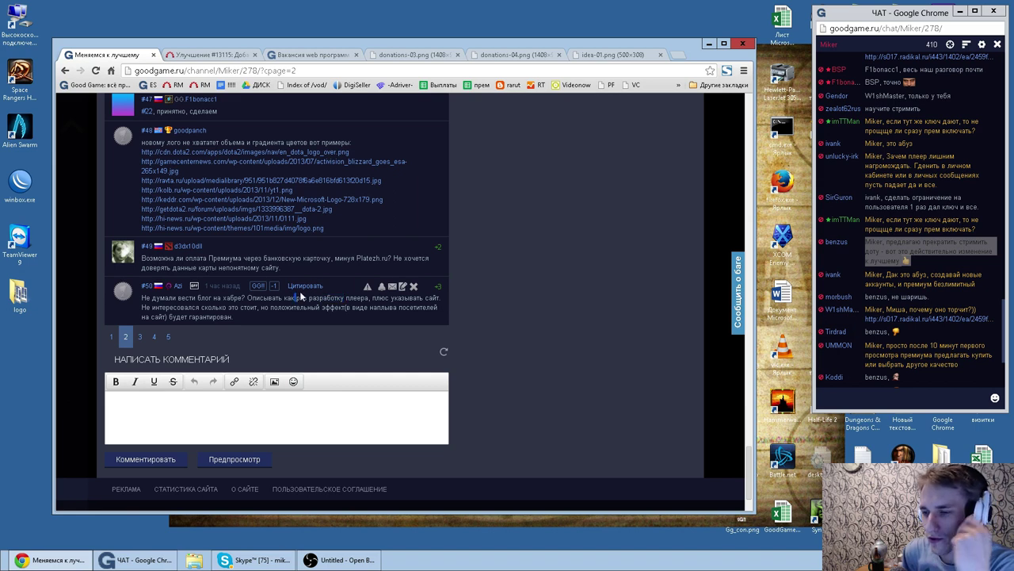
pyautogui.doubleClick(289, 297)
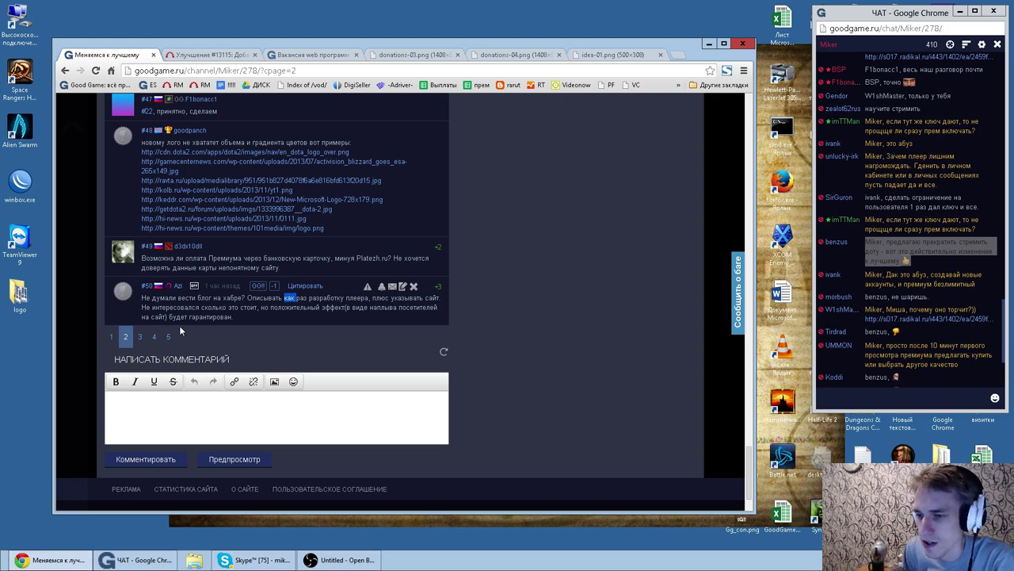
# Step: Open page 3 of the comments and read #51 about stream links for tablets and #53 about an "Остальные Игры" column
pyautogui.click(140, 337)
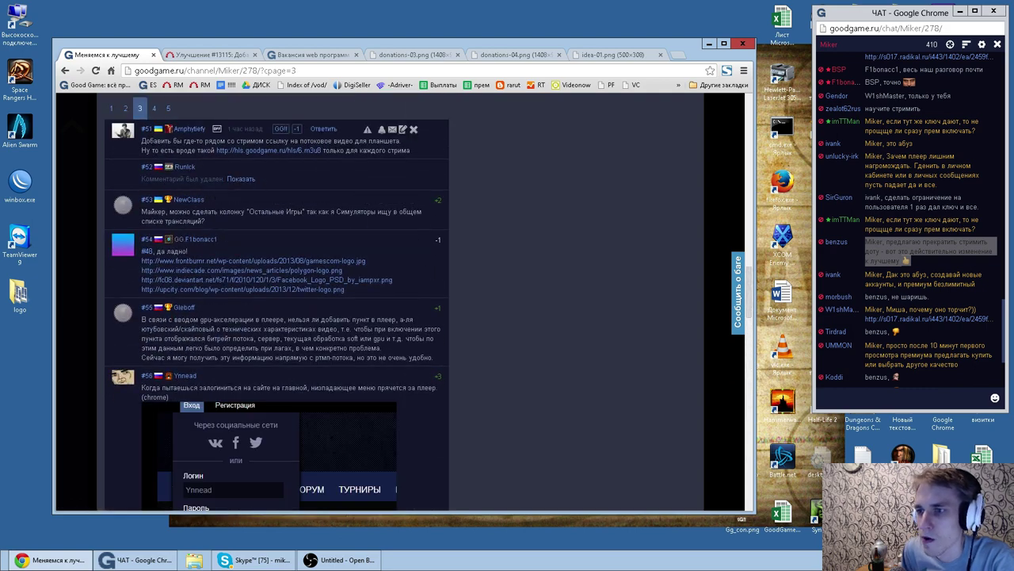
pyautogui.moveTo(149, 140); pyautogui.dragTo(213, 140)
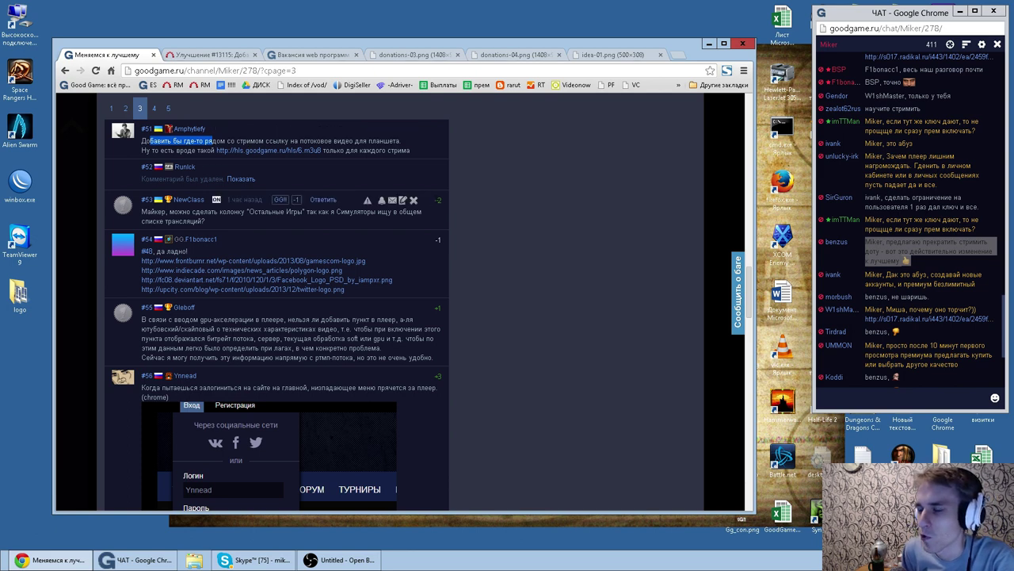
pyautogui.click(421, 150)
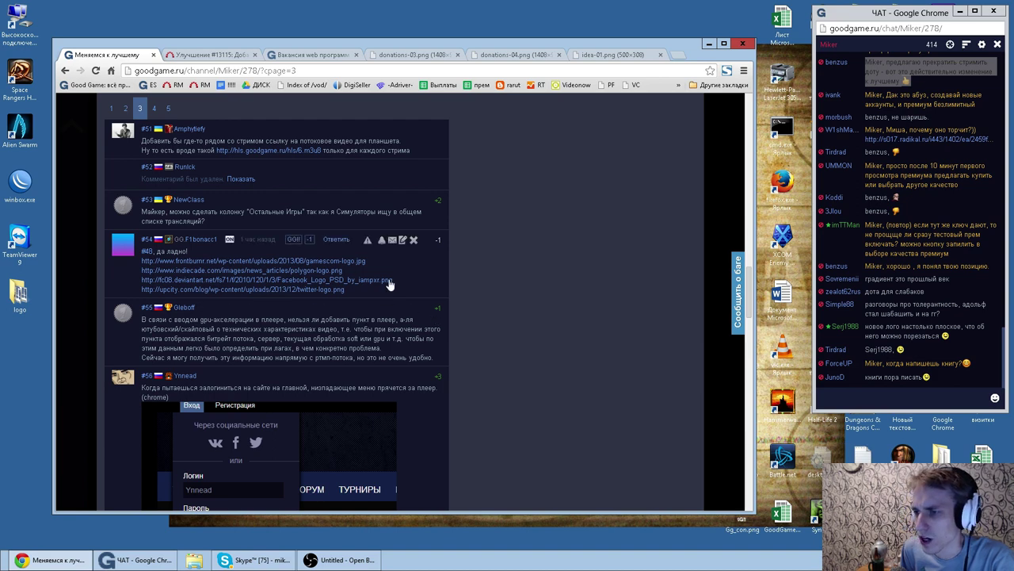
pyautogui.doubleClick(232, 212)
pyautogui.doubleClick(267, 212)
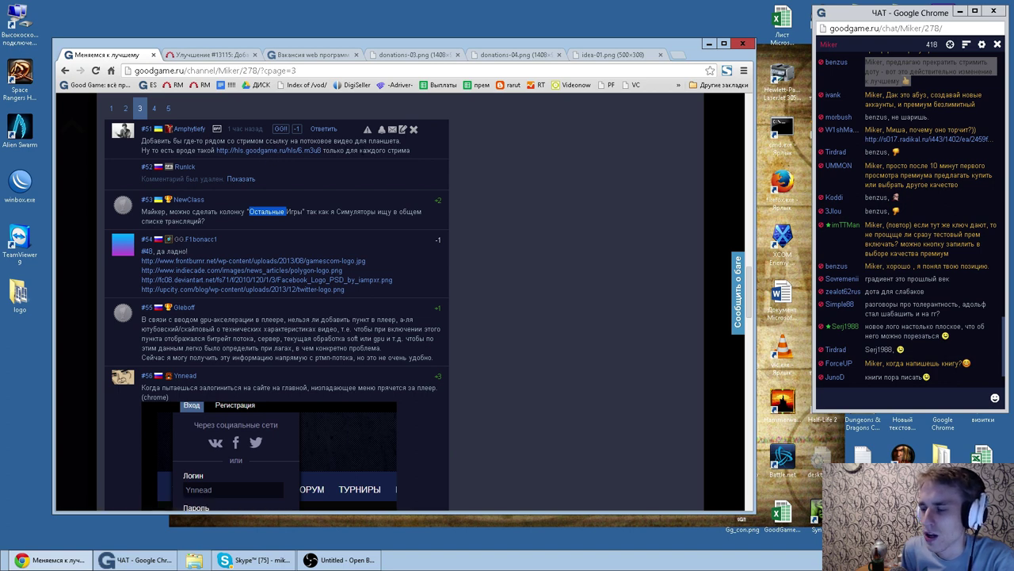
pyautogui.doubleClick(399, 150)
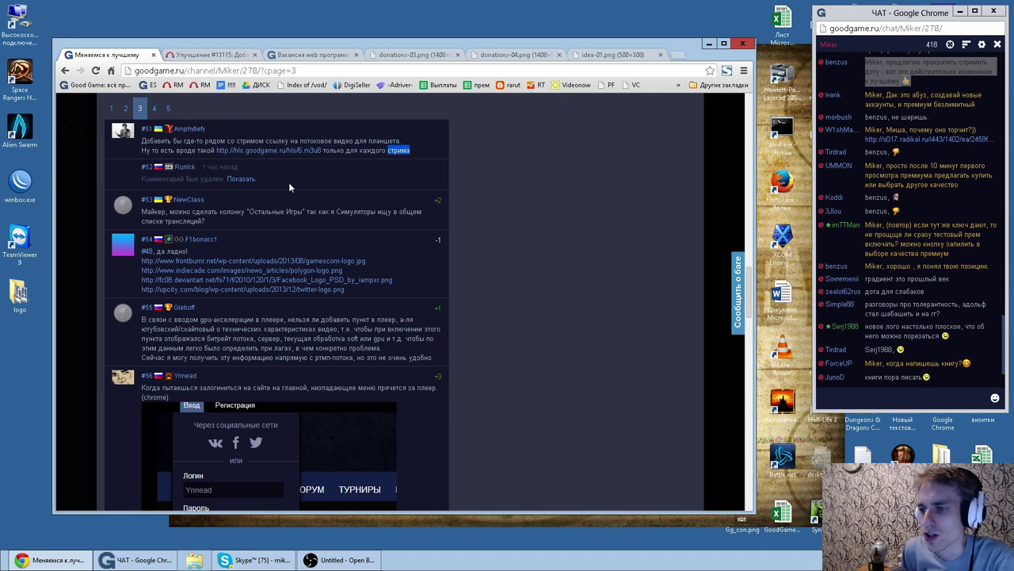
pyautogui.click(231, 222)
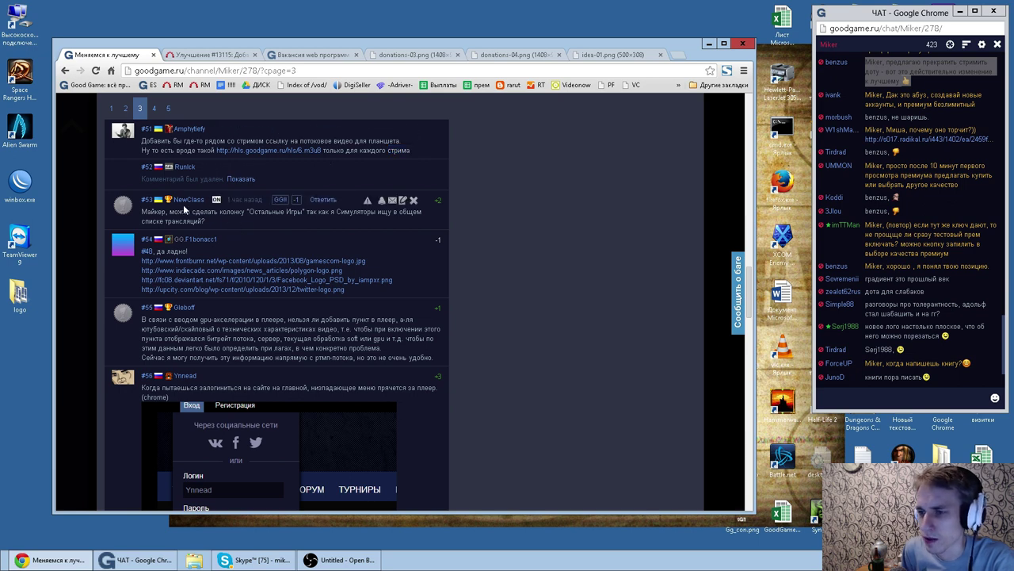
pyautogui.moveTo(157, 212); pyautogui.dragTo(358, 211)
pyautogui.click(238, 212)
pyautogui.click(428, 266)
# Step: Copy the text of comment #56 about the login menu hiding behind the player
pyautogui.scroll(-1, 441, 269)
pyautogui.scroll(-1, 441, 269)
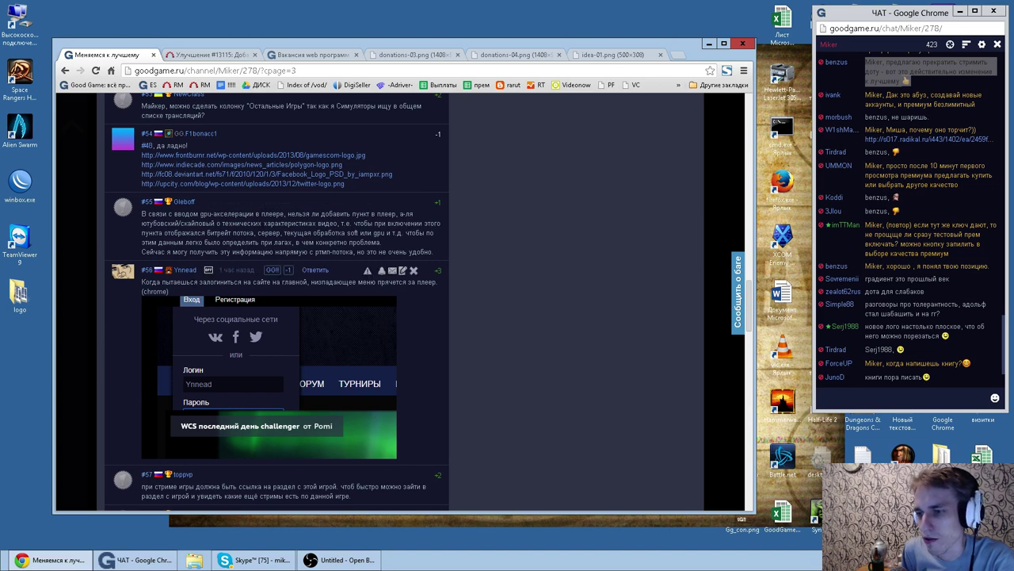
pyautogui.scroll(-2, 184, 280)
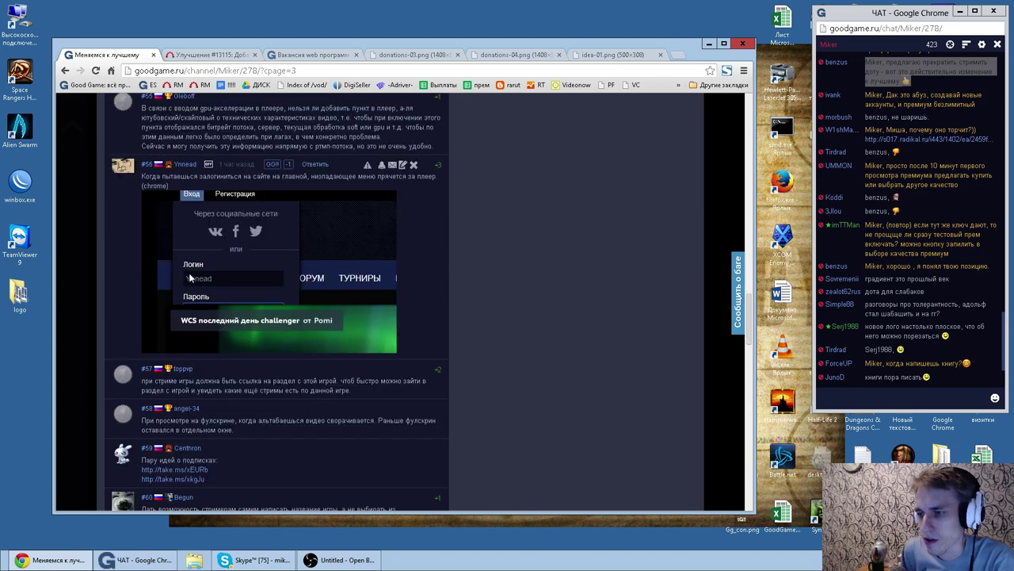
pyautogui.scroll(2, 193, 278)
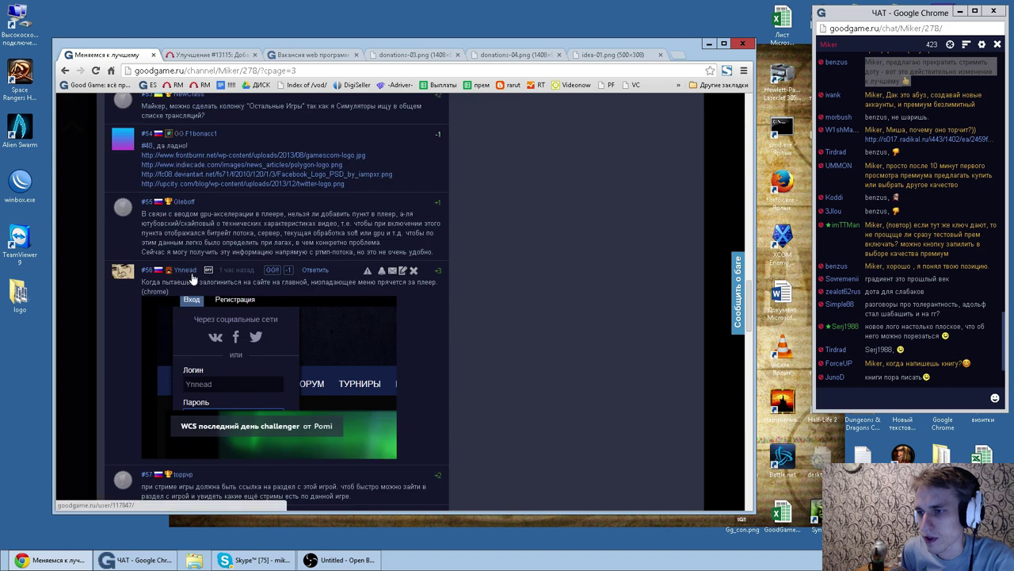
pyautogui.tripleClick(142, 286)
pyautogui.hotkey('ctrl', 'c')
# Step: Start a Redmine issue in "Работа над сайтом GoodGame.ru" with tracker Улучшение and the copied comment text as its subject
pyautogui.click(190, 56)
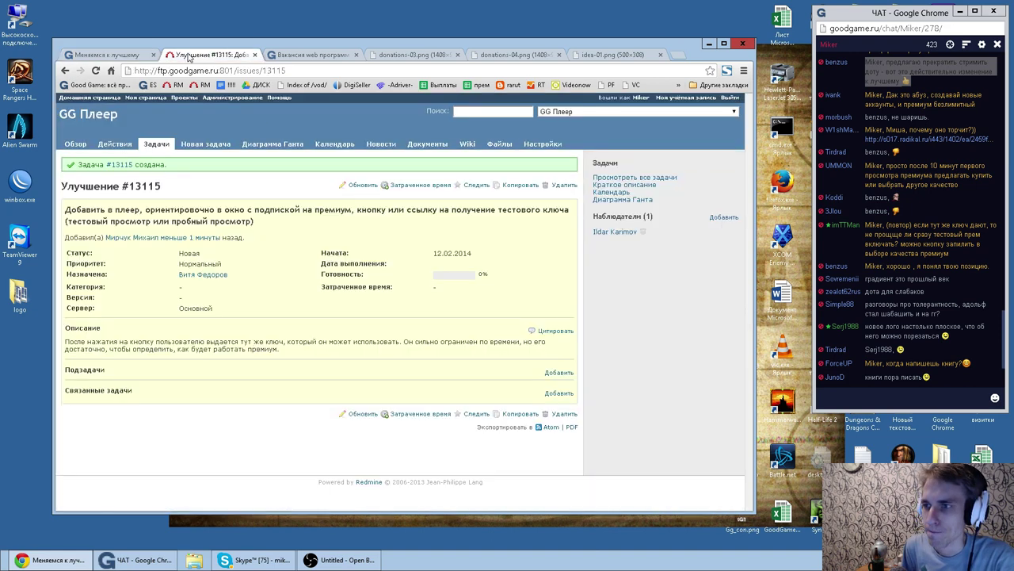
pyautogui.click(182, 98)
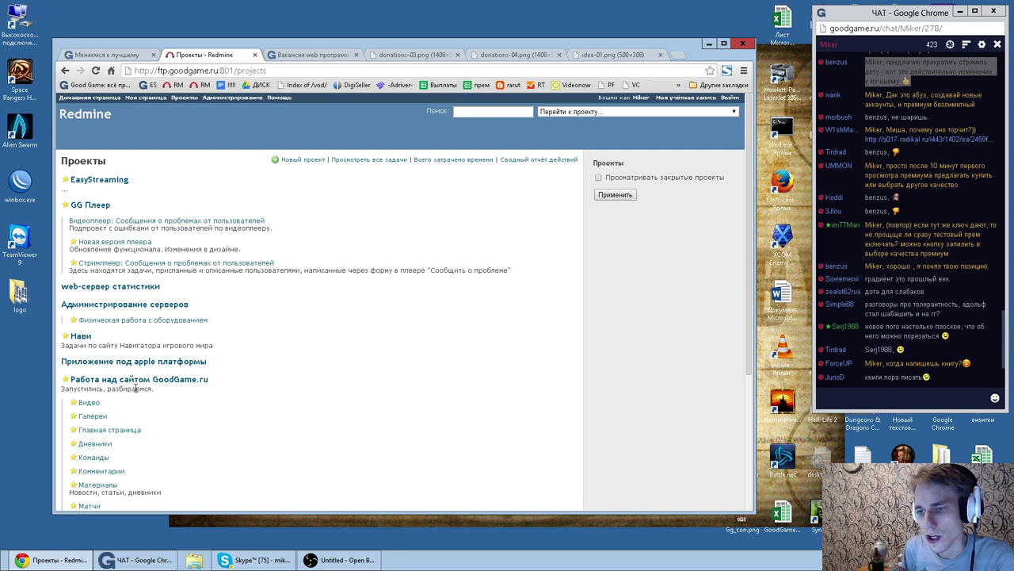
pyautogui.click(136, 381)
pyautogui.click(205, 144)
pyautogui.hotkey('ctrl', 'v')
pyautogui.click(190, 184)
pyautogui.click(182, 203)
pyautogui.click(127, 54)
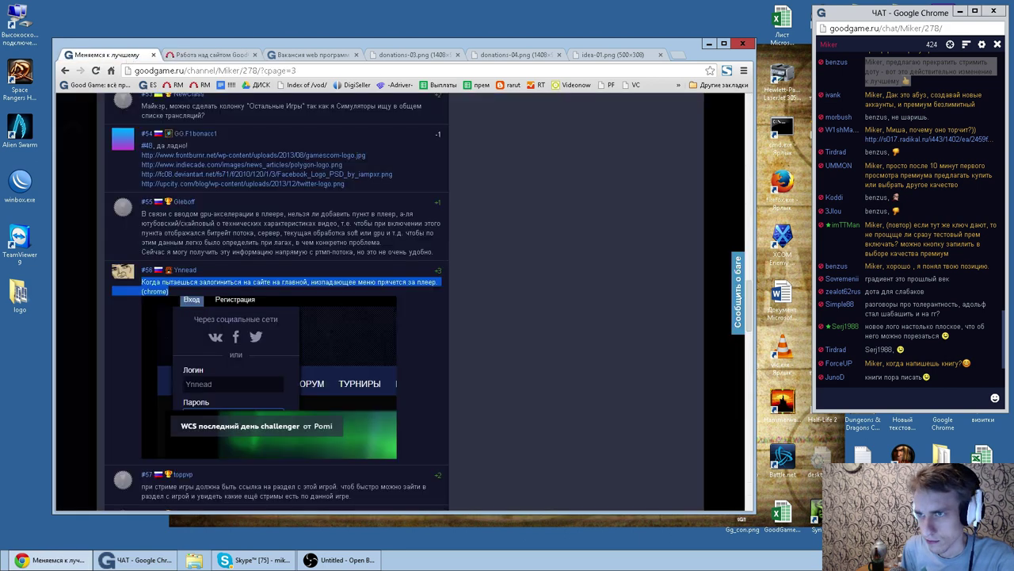
pyautogui.rightClick(228, 320)
pyautogui.click(295, 344)
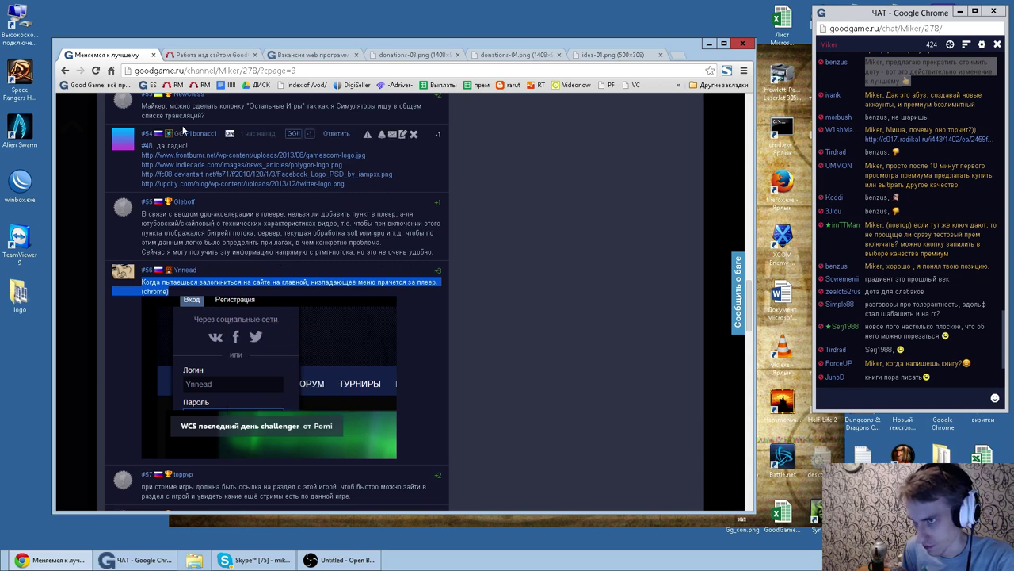
pyautogui.click(190, 55)
pyautogui.click(427, 272)
pyautogui.write('http://higgs.rghost.ru/52289988/image.png')
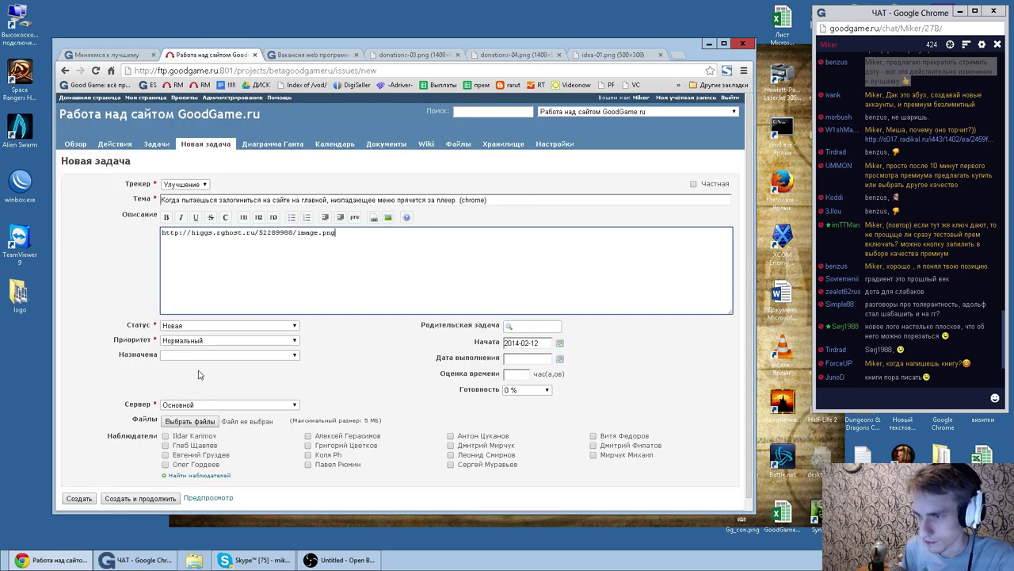
# Step: Assign the issue to the second person in the watcher list's last row and create it
pyautogui.click(206, 355)
pyautogui.click(190, 491)
pyautogui.click(78, 497)
# Step: Return to the comments page and read comment #57 about linking a stream's game to its section
pyautogui.click(104, 54)
pyautogui.scroll(-3, 396, 317)
pyautogui.doubleClick(170, 221)
pyautogui.doubleClick(209, 222)
pyautogui.doubleClick(251, 222)
pyautogui.doubleClick(273, 222)
pyautogui.doubleClick(318, 222)
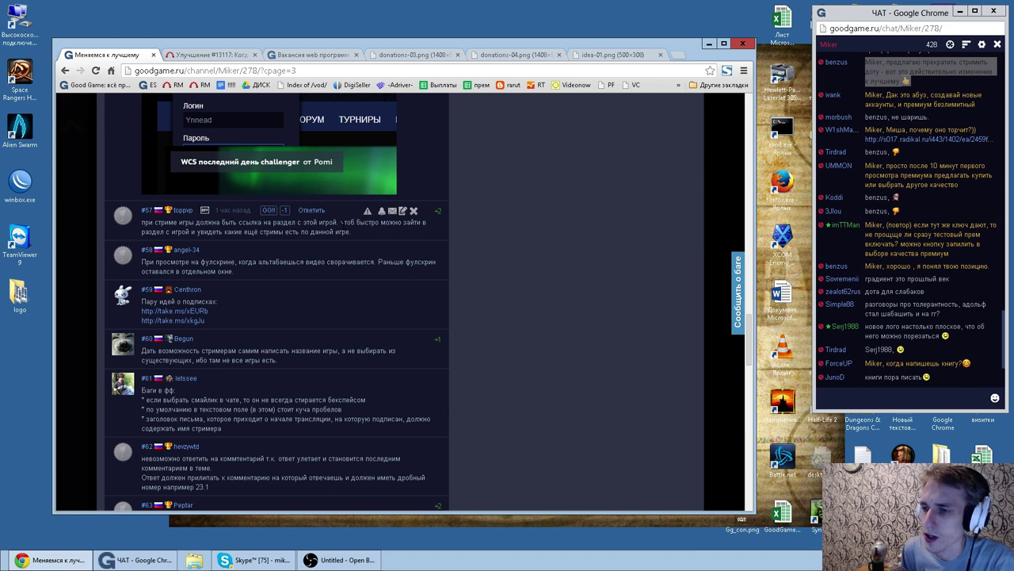
# Step: Read comment #58 about fullscreen video minimizing on Alt-Tab, then highlight the full text of comment #57
pyautogui.doubleClick(217, 261)
pyautogui.doubleClick(217, 261)
pyautogui.doubleClick(292, 261)
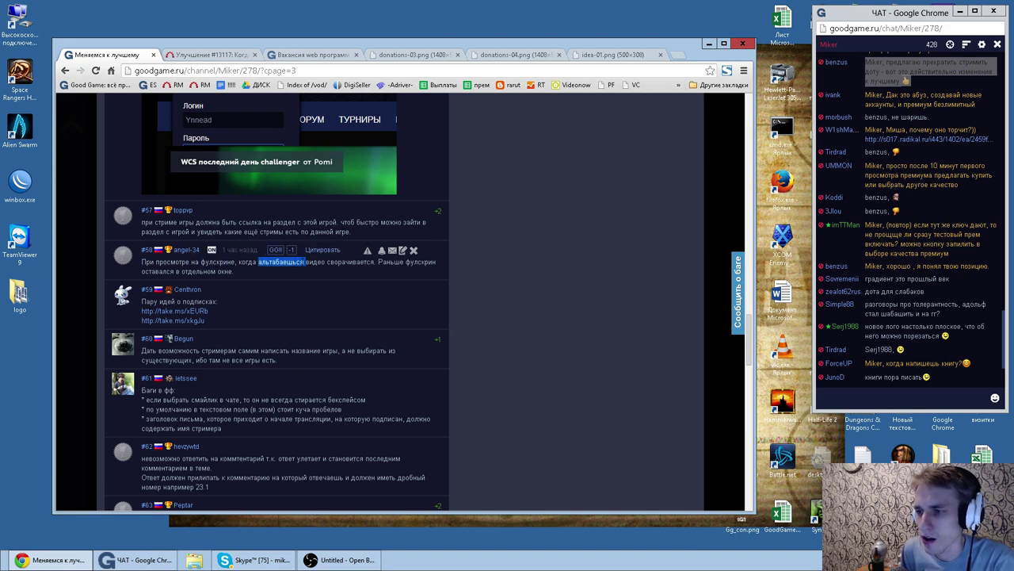
pyautogui.tripleClick(317, 230)
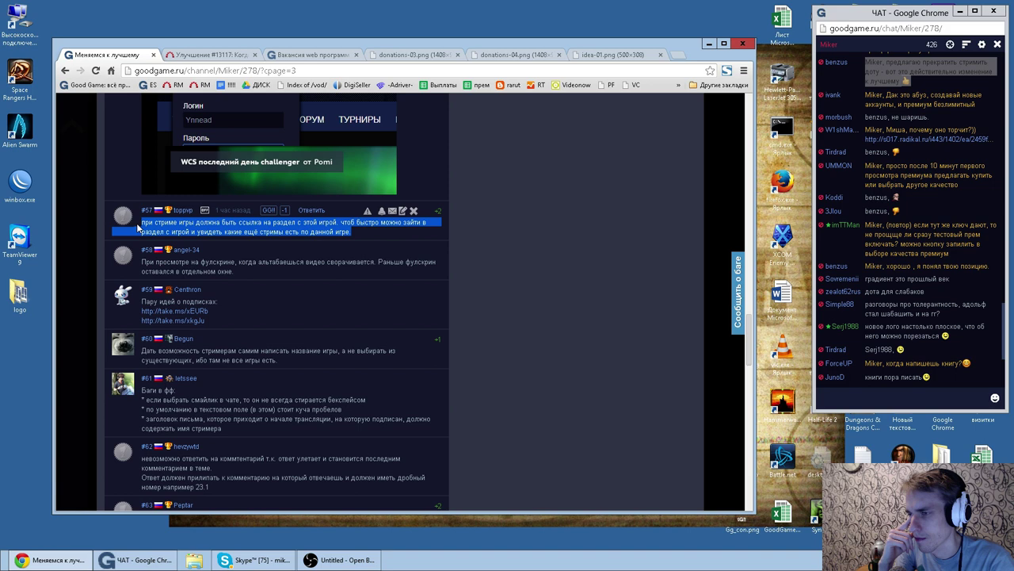
pyautogui.click(359, 233)
pyautogui.moveTo(359, 231); pyautogui.dragTo(139, 223)
# Step: Start a new Redmine issue in the "Трансляции. Канал пользователя" subproject with tracker Улучшение
pyautogui.click(208, 55)
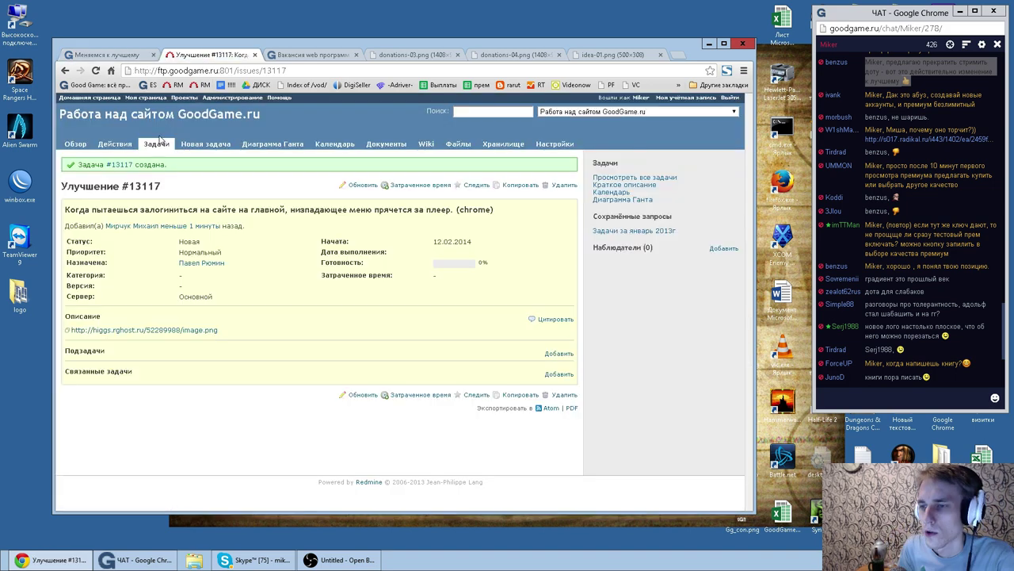
pyautogui.click(190, 144)
pyautogui.click(184, 98)
pyautogui.scroll(-3, 127, 333)
pyautogui.click(133, 413)
pyautogui.click(206, 147)
pyautogui.click(185, 188)
pyautogui.click(190, 205)
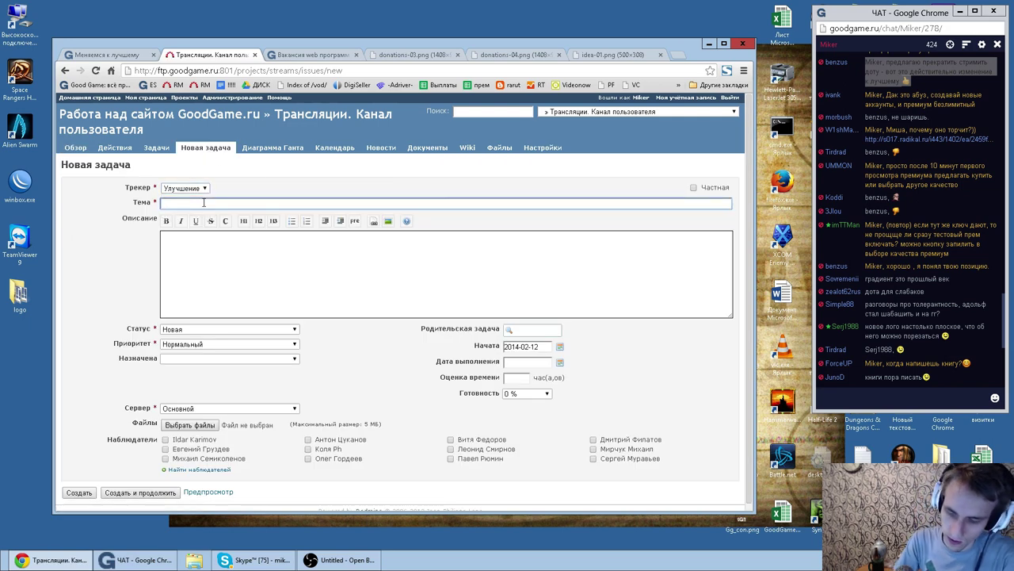
# Step: Enter the issue subject "На странице канала / трансляции пользователя сделать имя игры кликабельным."
pyautogui.write('На странице канала / трансляции пользователя')
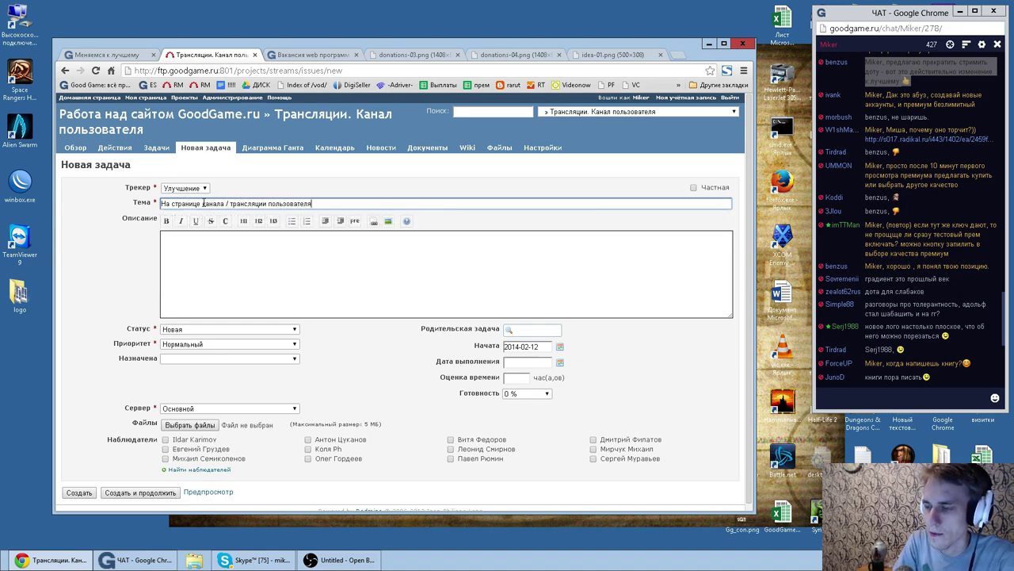
pyautogui.write(' сделать имя и')
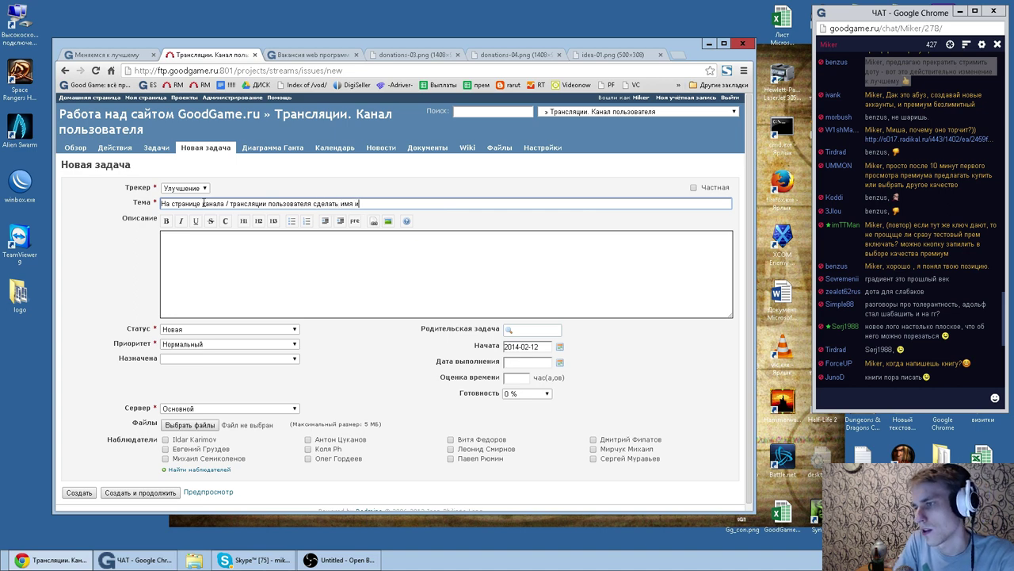
pyautogui.write('гры кликабельным при')
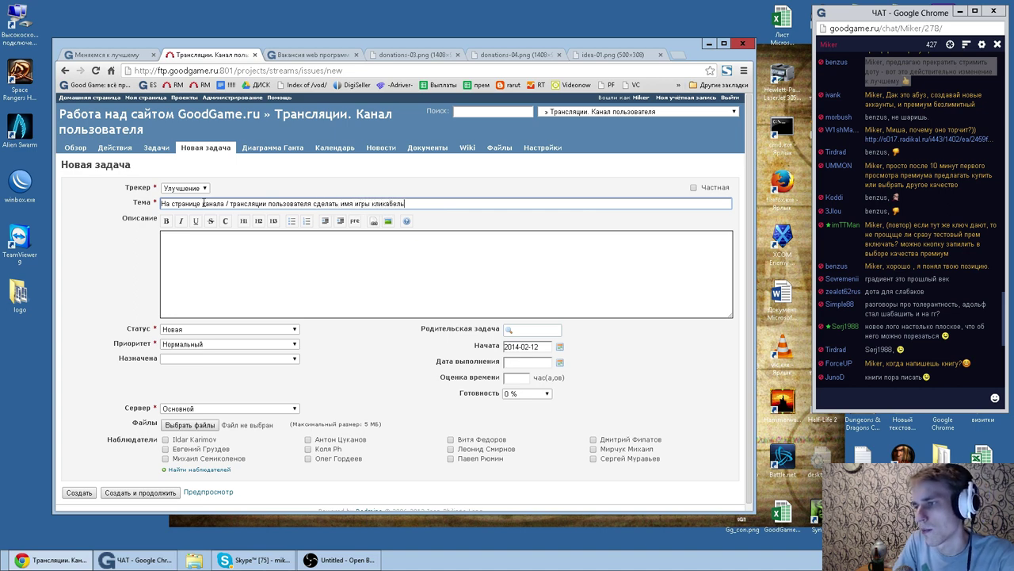
pyautogui.write('ом')
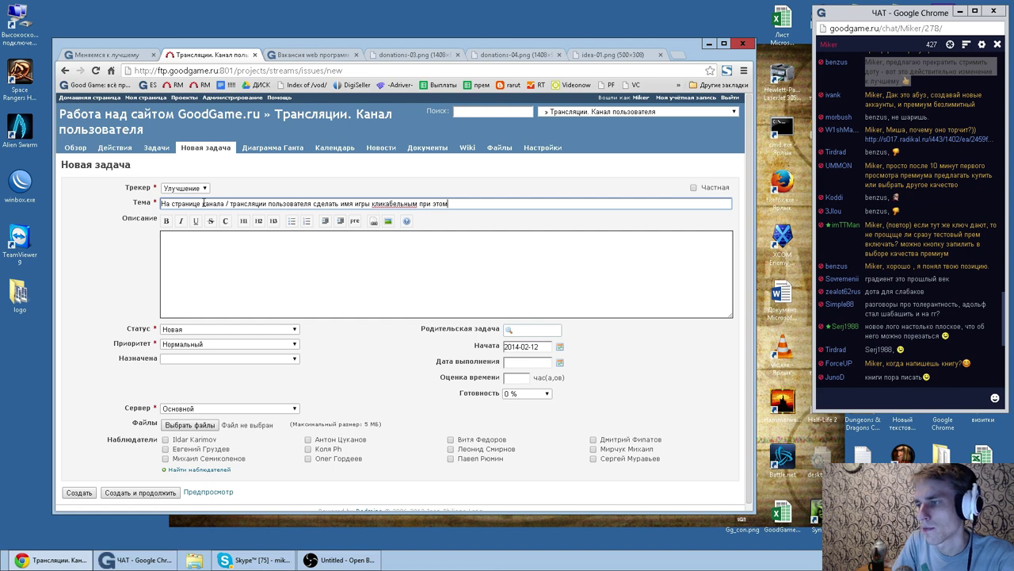
pyautogui.write('.')
pyautogui.hotkey('shift', 'End')
# Step: Extend the issue subject with "При клике будет происходить переход на страницу"
pyautogui.write('Пр')
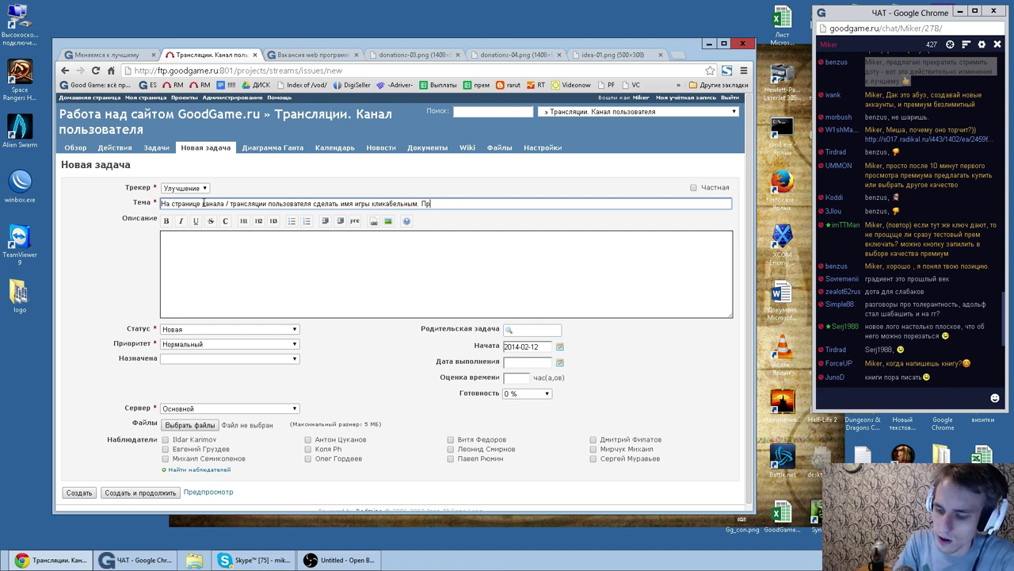
pyautogui.write('и клике бб')
pyautogui.press('BackSpace')
pyautogui.write('будет происходить переход на страницу')
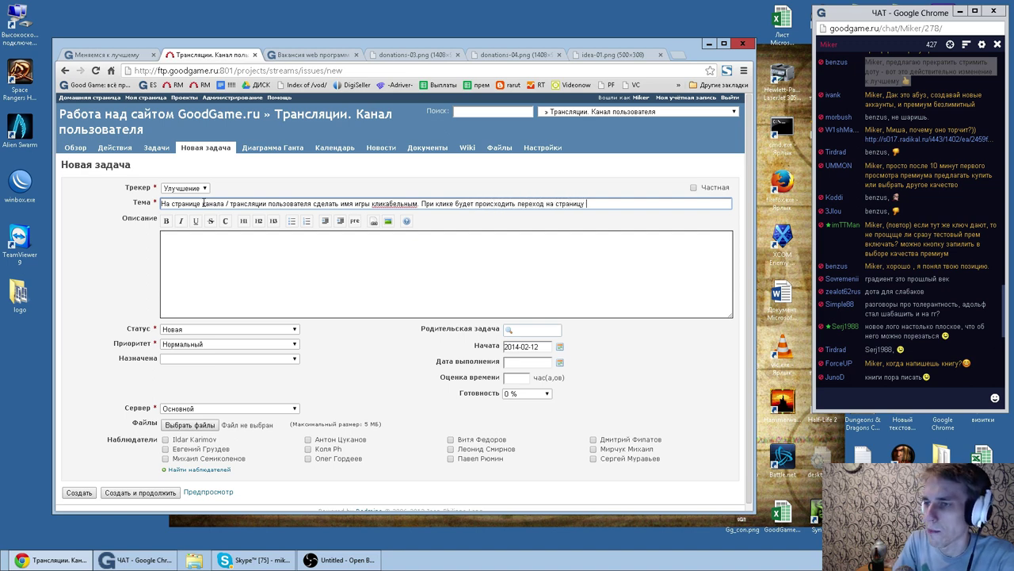
# Step: Open GoodGame.ru's Hearthstone broadcasts page and copy its address, goodgame.ru/channels/hearthstone-heroes-of-warcraft/
pyautogui.click(115, 56)
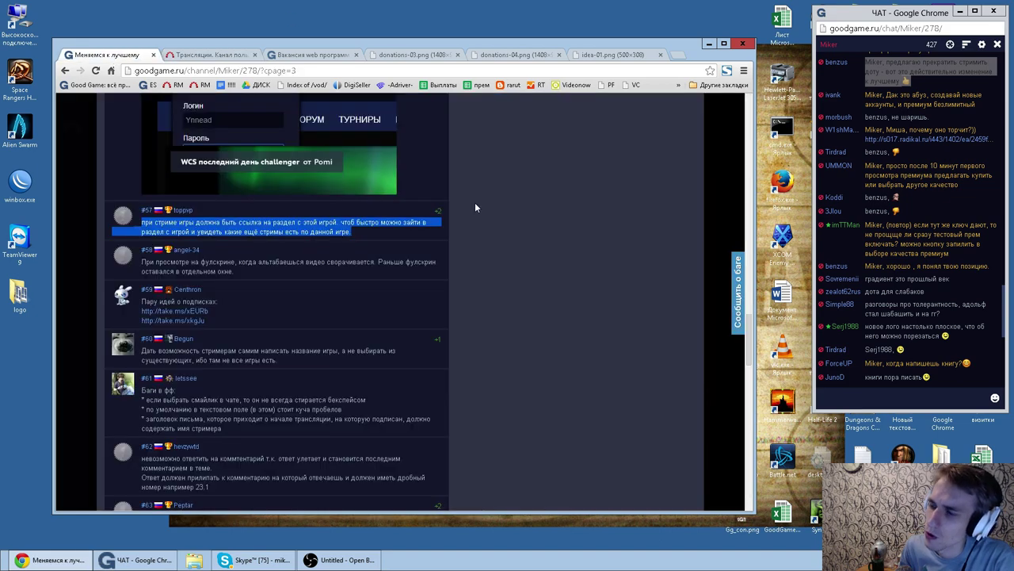
pyautogui.click(309, 55)
pyautogui.scroll(10, 414, 161)
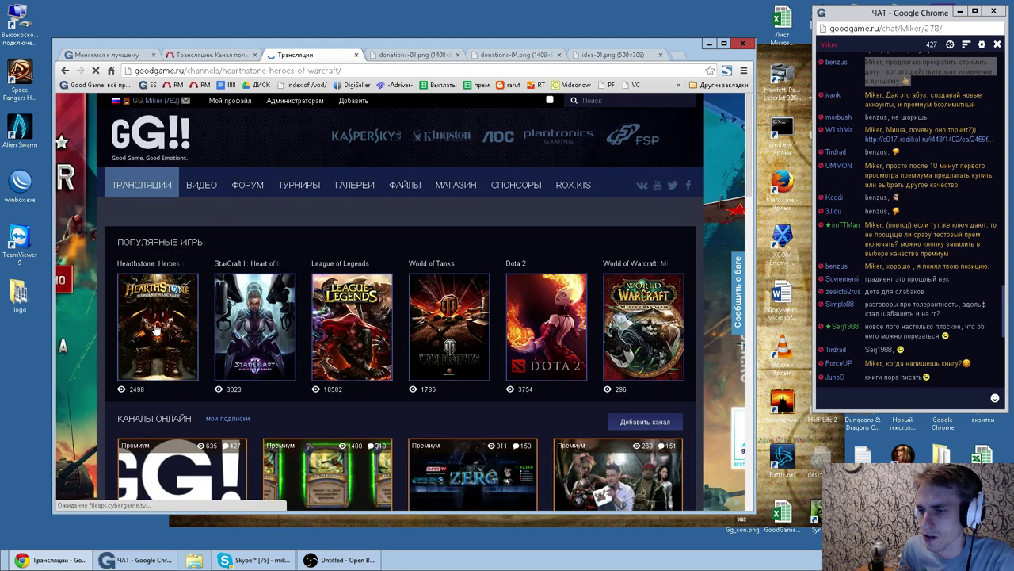
pyautogui.scroll(-2, 171, 316)
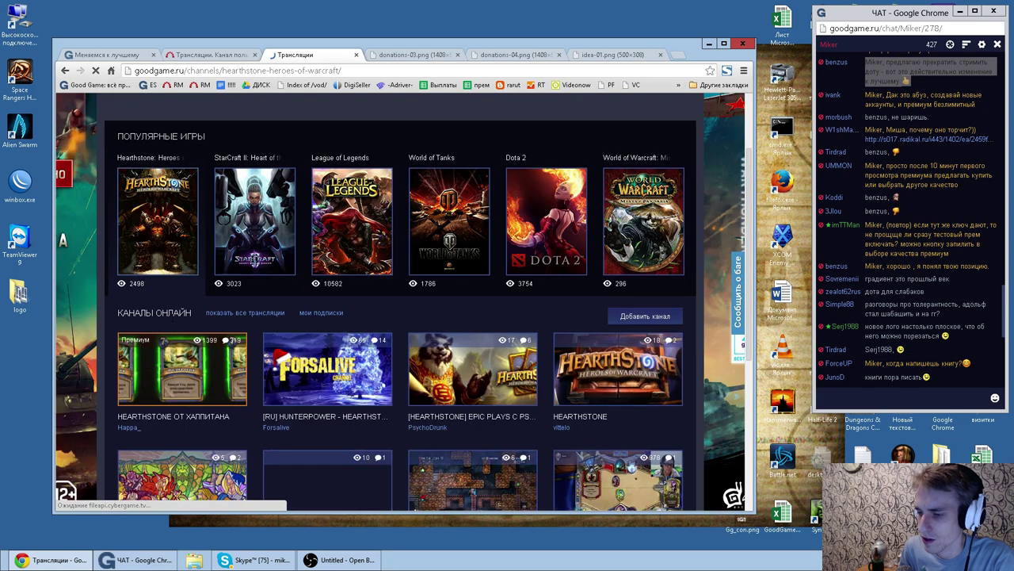
pyautogui.scroll(-2, 171, 316)
pyautogui.scroll(-2, 413, 362)
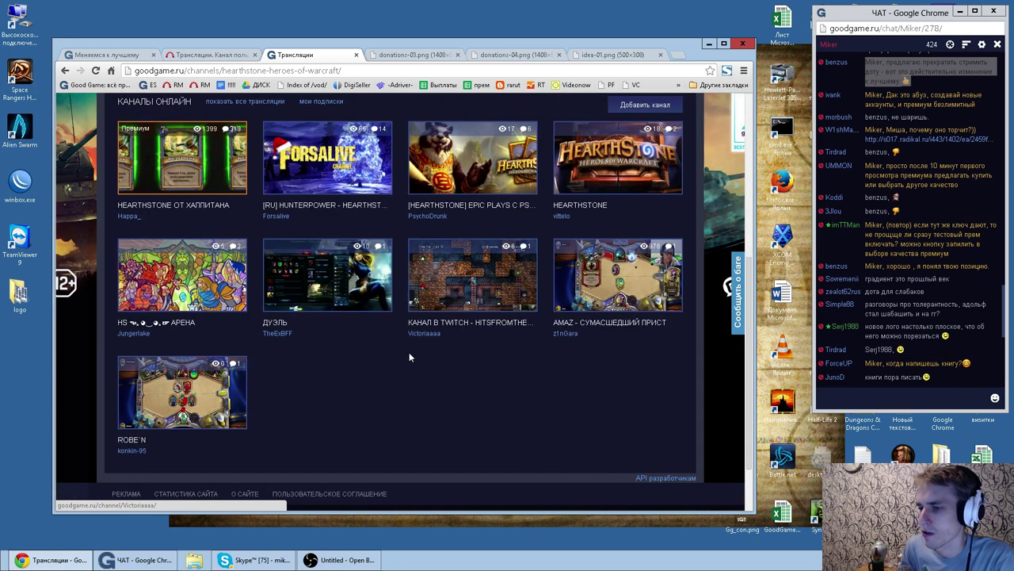
pyautogui.click(190, 70)
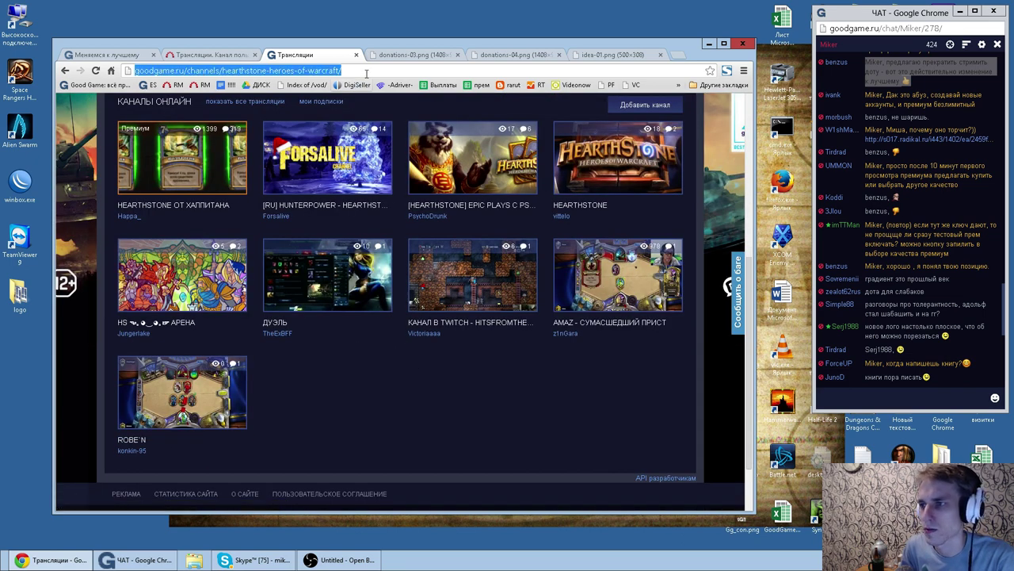
# Step: Complete the issue subject with "трансляций именно по этой игре" followed by the copied Hearthstone page address
pyautogui.click(208, 55)
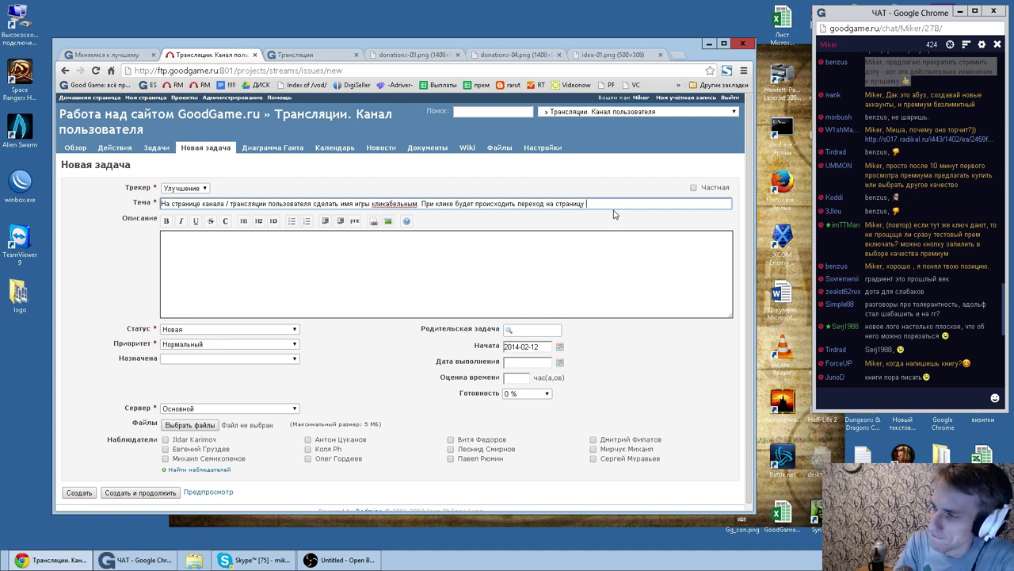
pyautogui.write('рансляци')
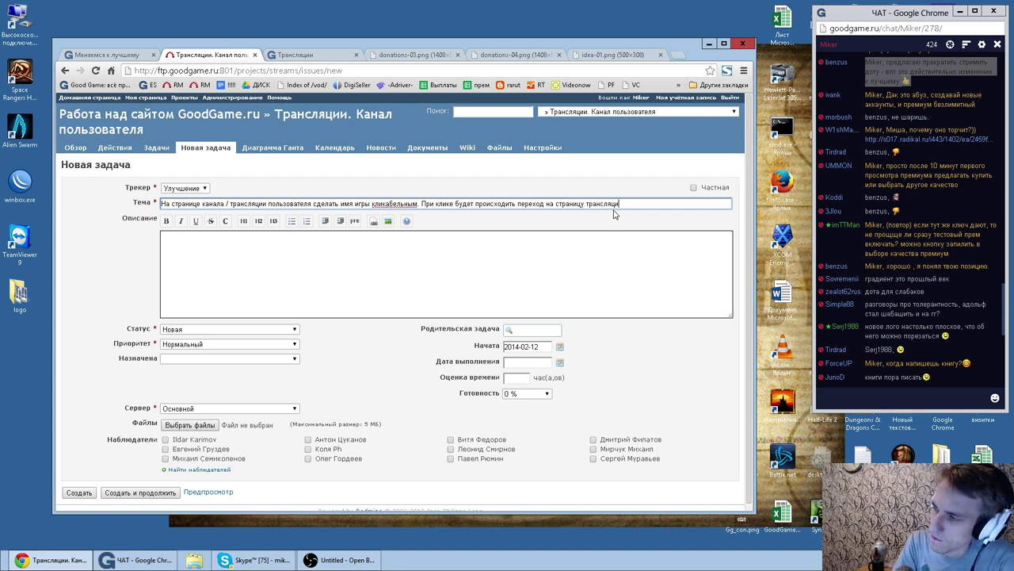
pyautogui.write('й именно по этой игре')
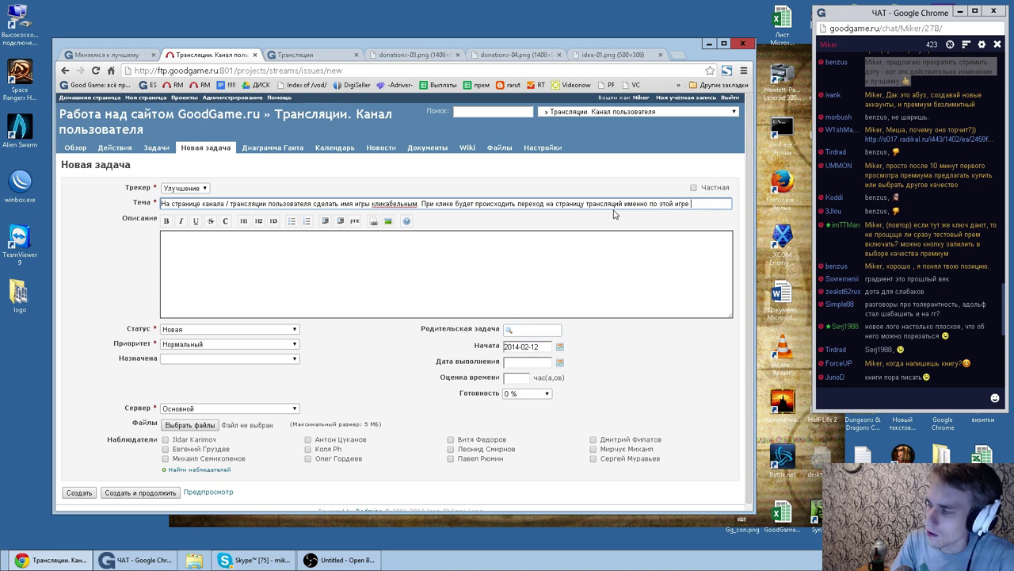
pyautogui.hotkey('ctrl', 'v')
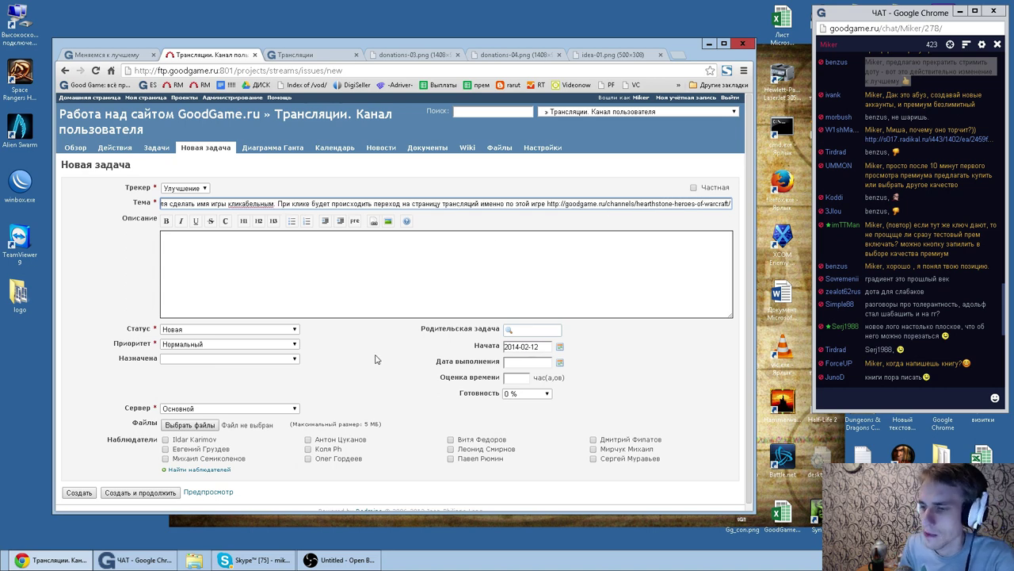
# Step: Assign the clickable game name issue to a developer, add one watcher and create the issue
pyautogui.click(270, 358)
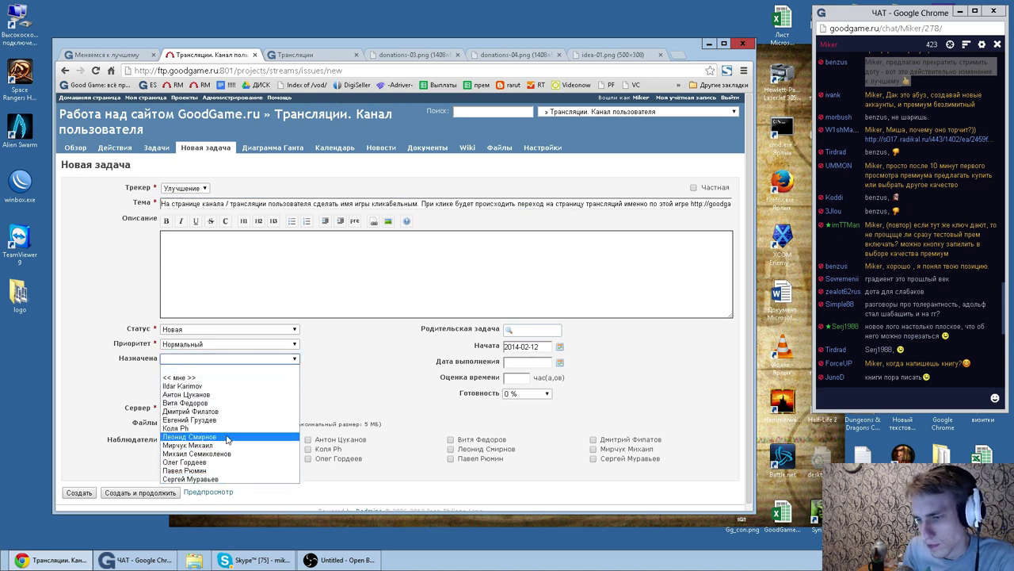
pyautogui.click(212, 470)
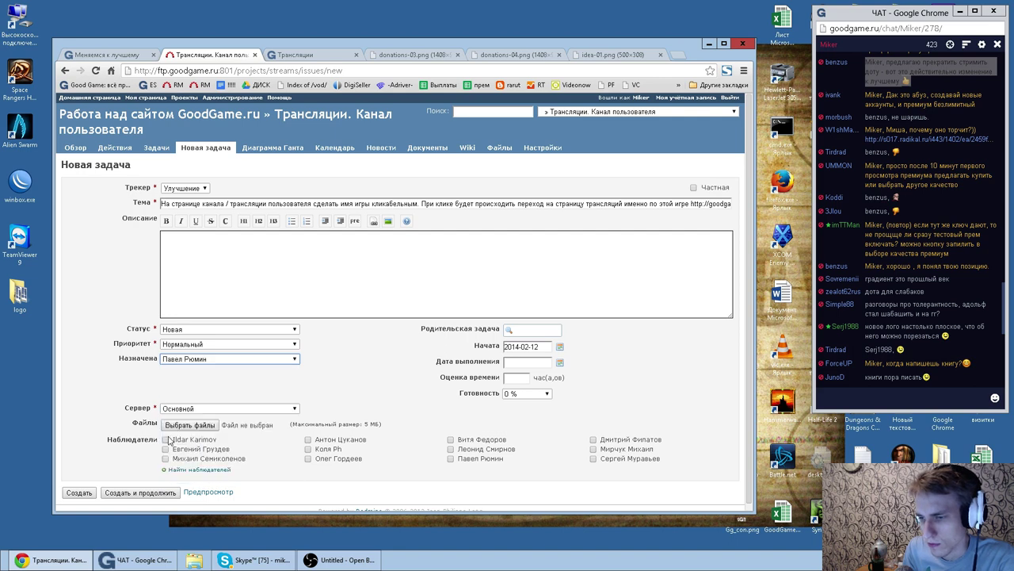
pyautogui.click(491, 442)
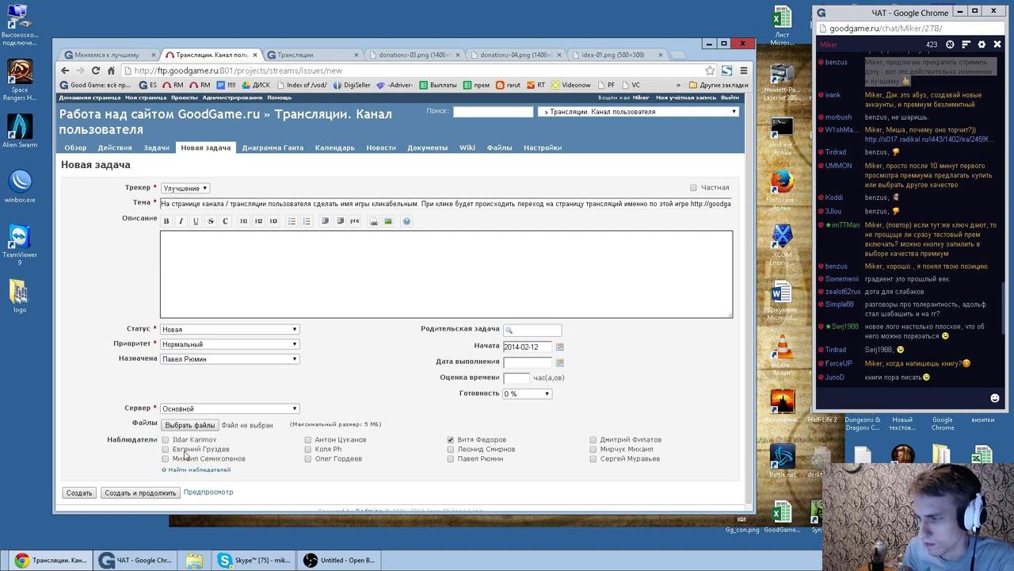
pyautogui.click(79, 493)
# Step: Return to the comments page and read comment #58 about fullscreen video minimizing on Alt-Tab
pyautogui.click(107, 55)
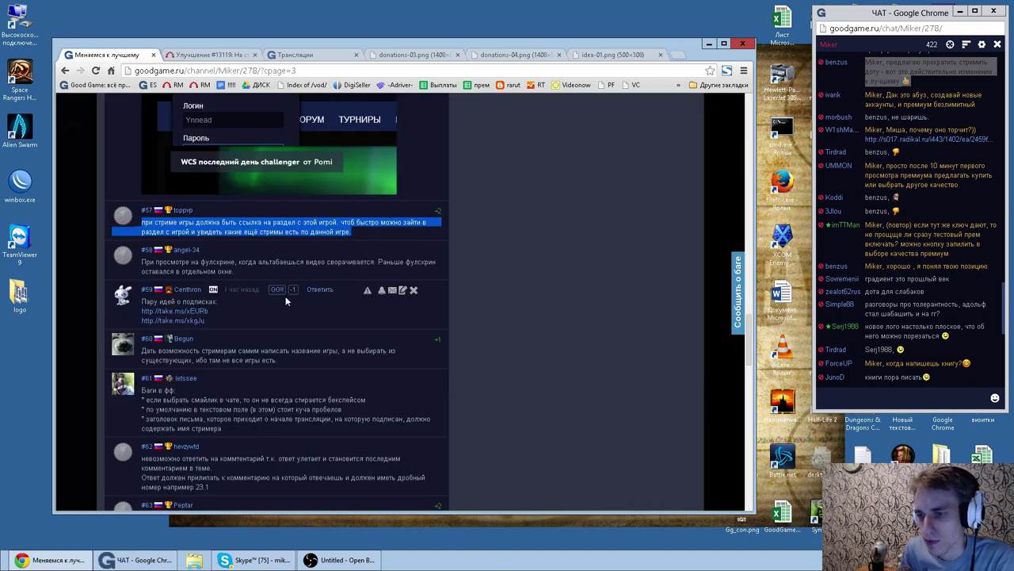
pyautogui.doubleClick(173, 262)
pyautogui.doubleClick(217, 262)
pyautogui.doubleClick(281, 261)
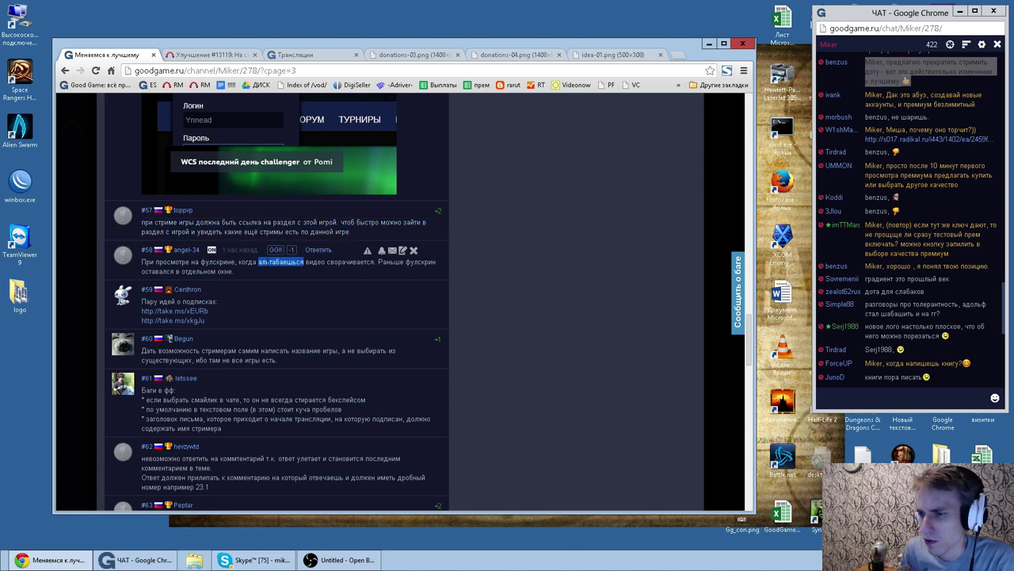
pyautogui.click(325, 262)
pyautogui.doubleClick(350, 262)
pyautogui.doubleClick(392, 262)
pyautogui.doubleClick(420, 262)
pyautogui.moveTo(252, 273); pyautogui.dragTo(143, 261)
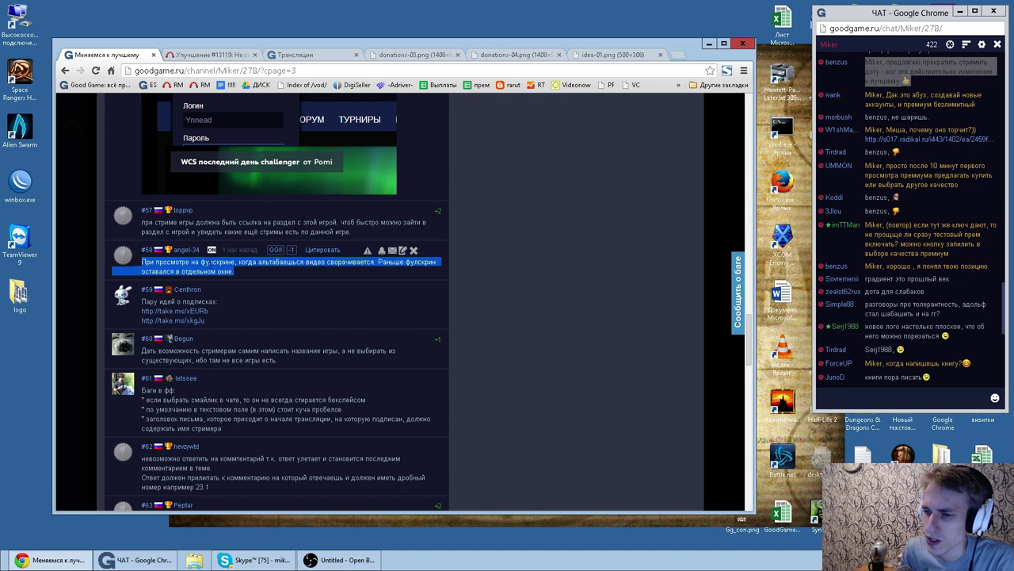
pyautogui.doubleClick(218, 261)
pyautogui.moveTo(245, 276); pyautogui.dragTo(231, 271)
pyautogui.tripleClick(235, 271)
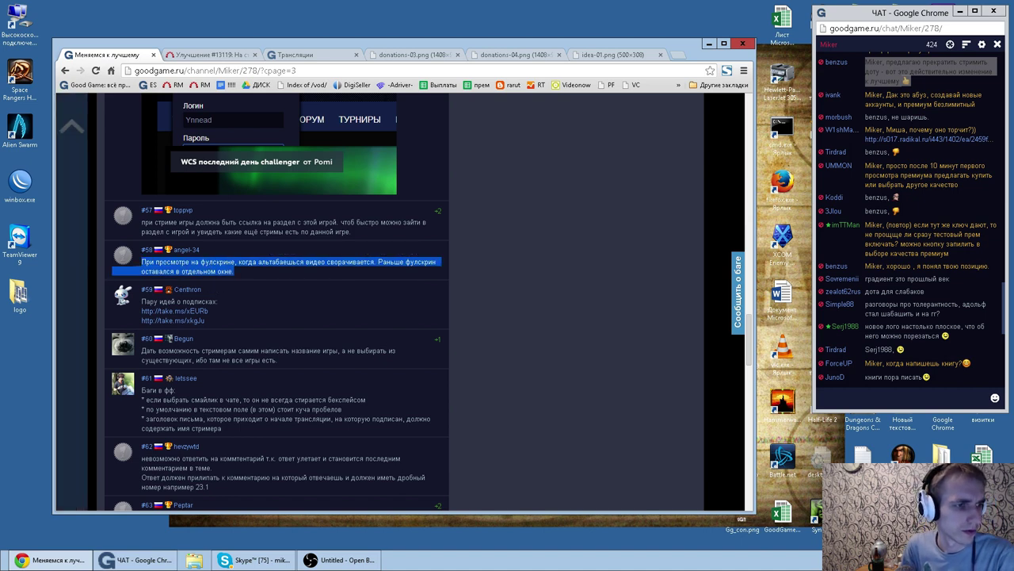
# Step: Check the newest chat messages and return to comment #55 on the comments page
pyautogui.hotkey('alt', 'Tab')
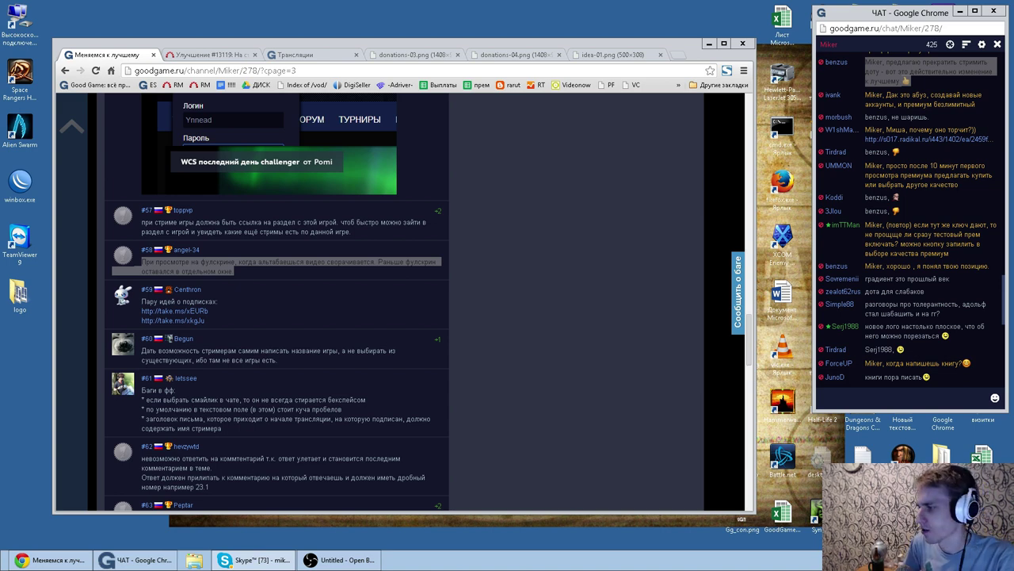
pyautogui.scroll(-6, 957, 362)
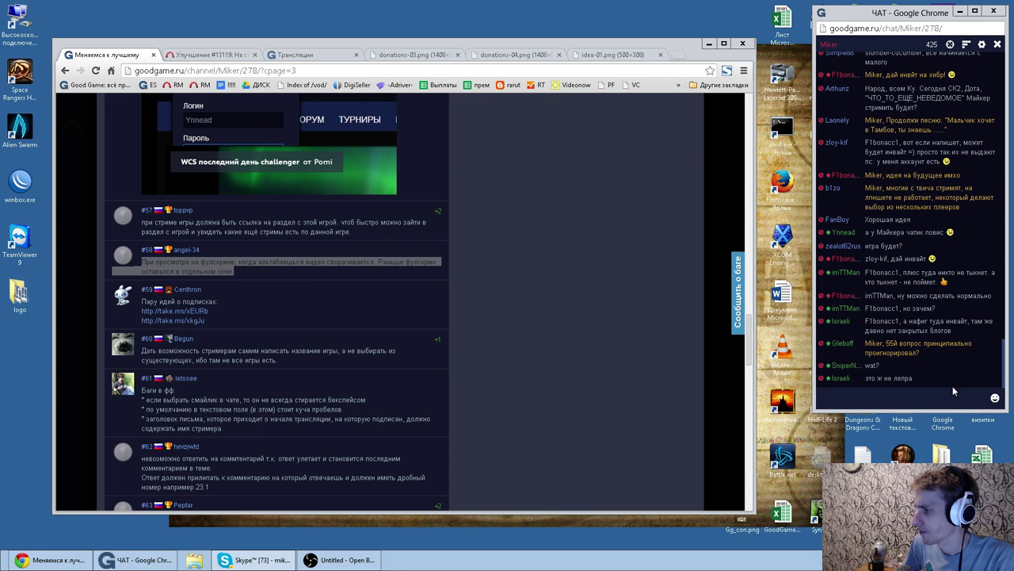
pyautogui.click(521, 377)
pyautogui.scroll(4, 521, 377)
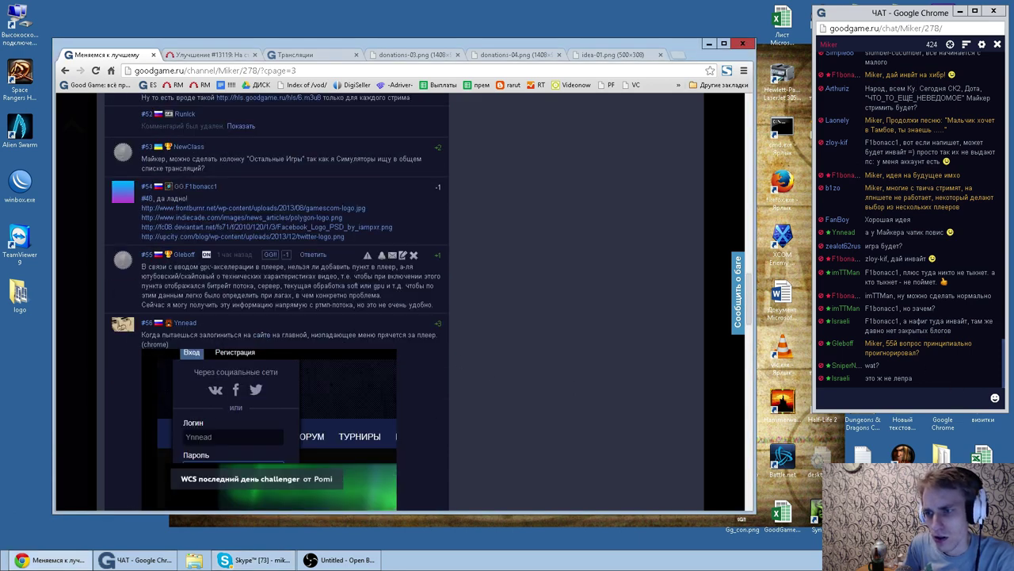
# Step: Read comment #55 about showing the stream's bitrate, server and soft or GPU processing mode in the player
pyautogui.moveTo(141, 266); pyautogui.dragTo(414, 267)
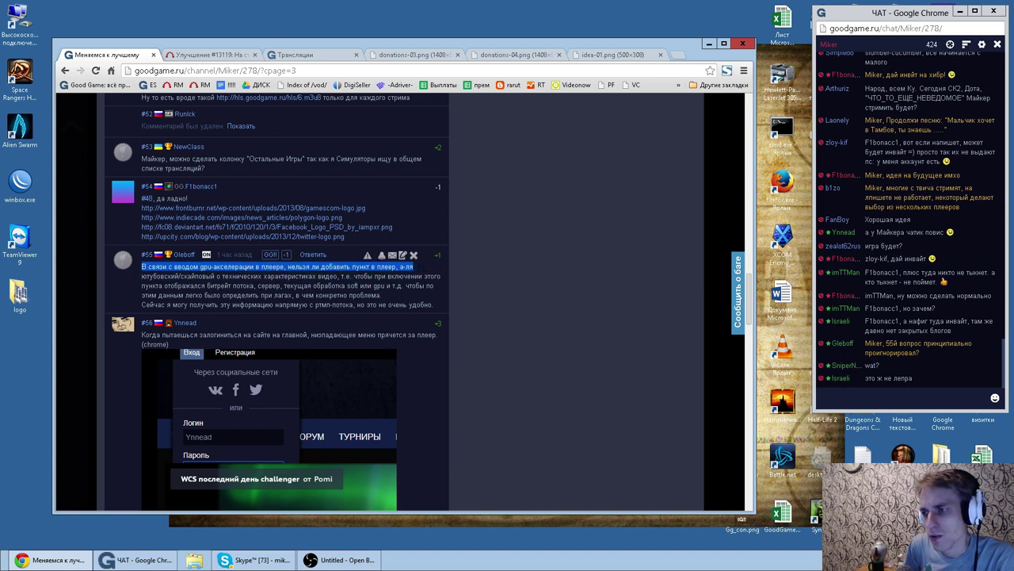
pyautogui.doubleClick(198, 275)
pyautogui.doubleClick(243, 275)
pyautogui.click(278, 276)
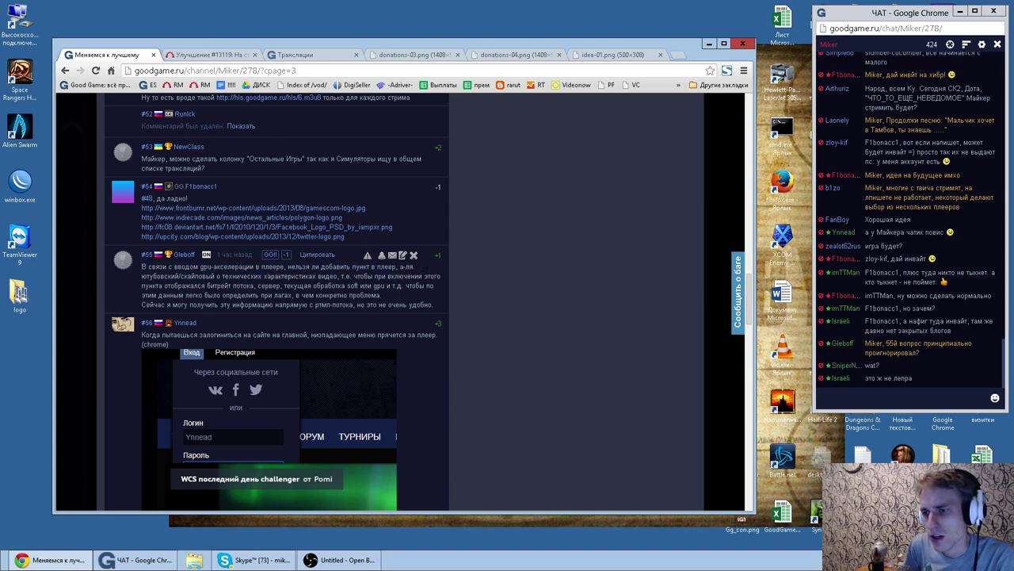
pyautogui.doubleClick(328, 275)
pyautogui.click(328, 275)
pyautogui.doubleClick(291, 275)
pyautogui.click(291, 275)
pyautogui.doubleClick(327, 275)
pyautogui.click(327, 275)
pyautogui.doubleClick(404, 275)
pyautogui.doubleClick(186, 285)
pyautogui.doubleClick(242, 285)
pyautogui.doubleClick(269, 284)
pyautogui.click(269, 284)
pyautogui.doubleClick(330, 284)
pyautogui.click(330, 284)
pyautogui.doubleClick(367, 284)
pyautogui.click(366, 285)
pyautogui.doubleClick(386, 285)
pyautogui.click(404, 285)
pyautogui.doubleClick(403, 284)
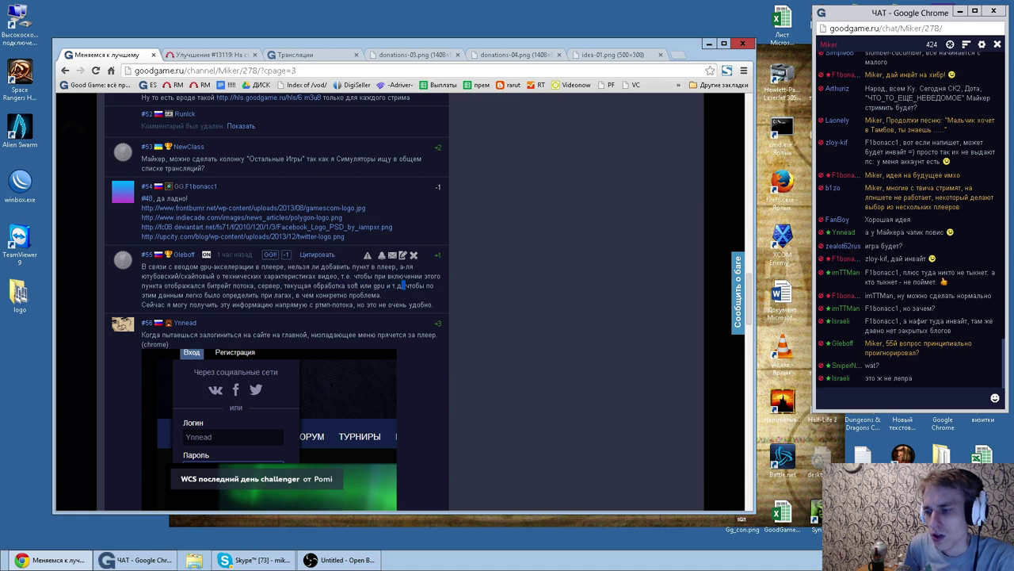
pyautogui.click(372, 285)
pyautogui.doubleClick(373, 284)
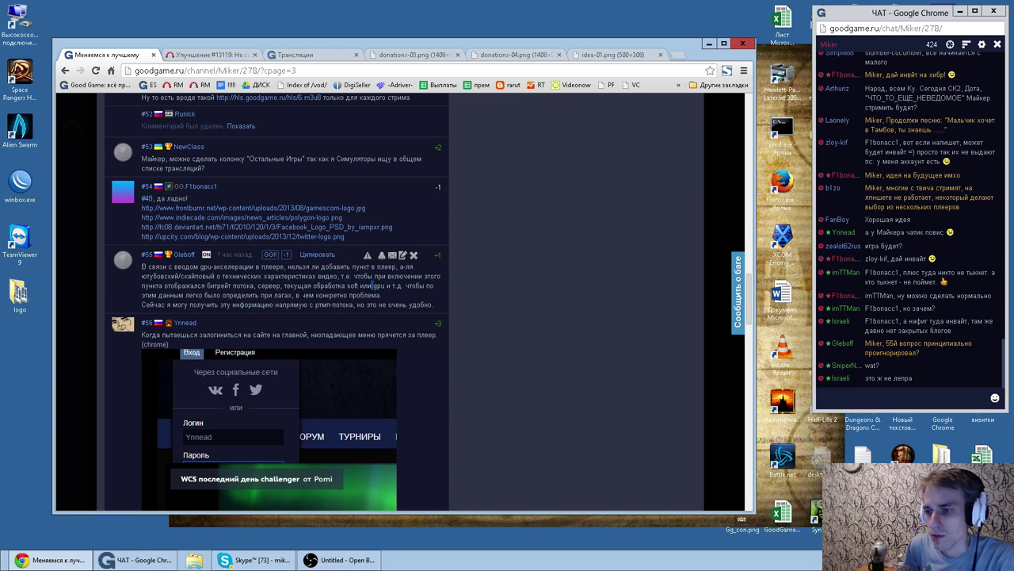
pyautogui.moveTo(155, 286); pyautogui.dragTo(142, 267)
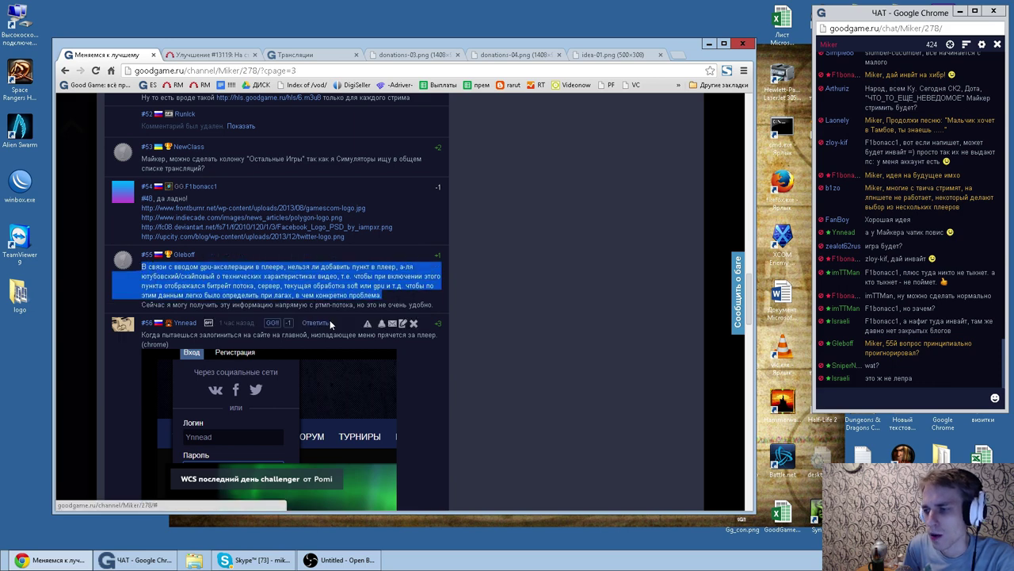
pyautogui.moveTo(436, 304); pyautogui.dragTo(142, 267)
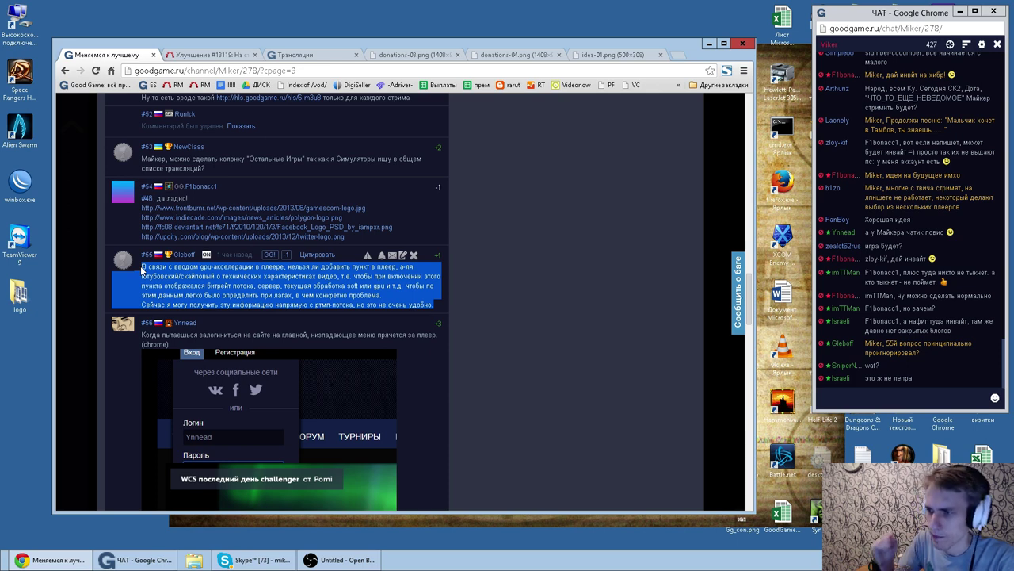
pyautogui.moveTo(394, 294); pyautogui.dragTo(141, 285)
# Step: Start a new Redmine issue in the "GG Плеер" project with tracker Улучшение
pyautogui.hotkey('ctrl', 'Tab')
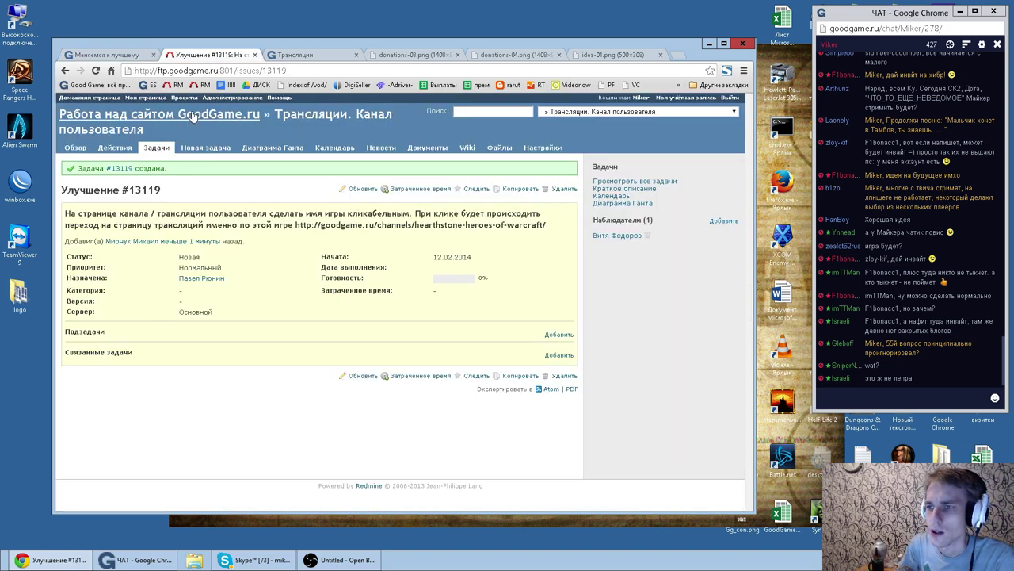
pyautogui.click(91, 205)
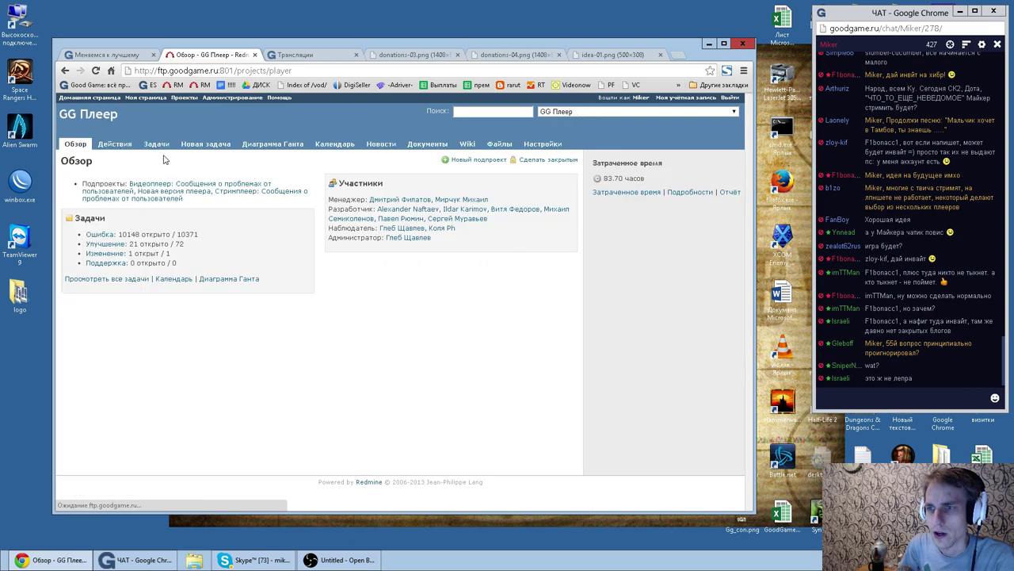
pyautogui.click(161, 145)
pyautogui.click(205, 144)
pyautogui.click(196, 185)
pyautogui.click(184, 203)
pyautogui.click(210, 199)
# Step: Enter the issue subject "В консоли отображать метаданные видео и аудио потоков, которые смотрит сейчас пользователь."
pyautogui.write('У')
pyautogui.press('BackSpace')
pyautogui.write('В консо')
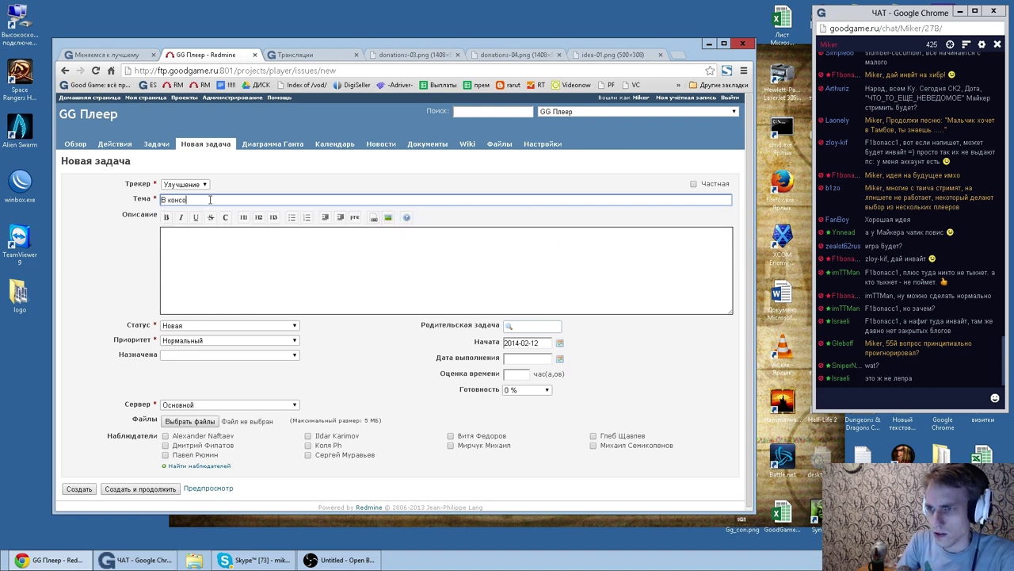
pyautogui.write('ли отображать ')
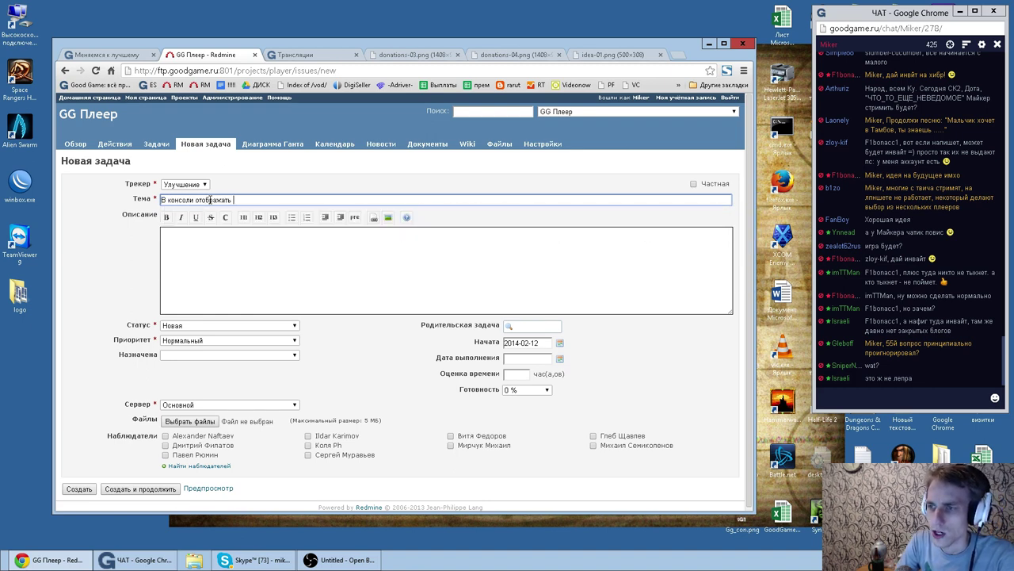
pyautogui.write('метаданные')
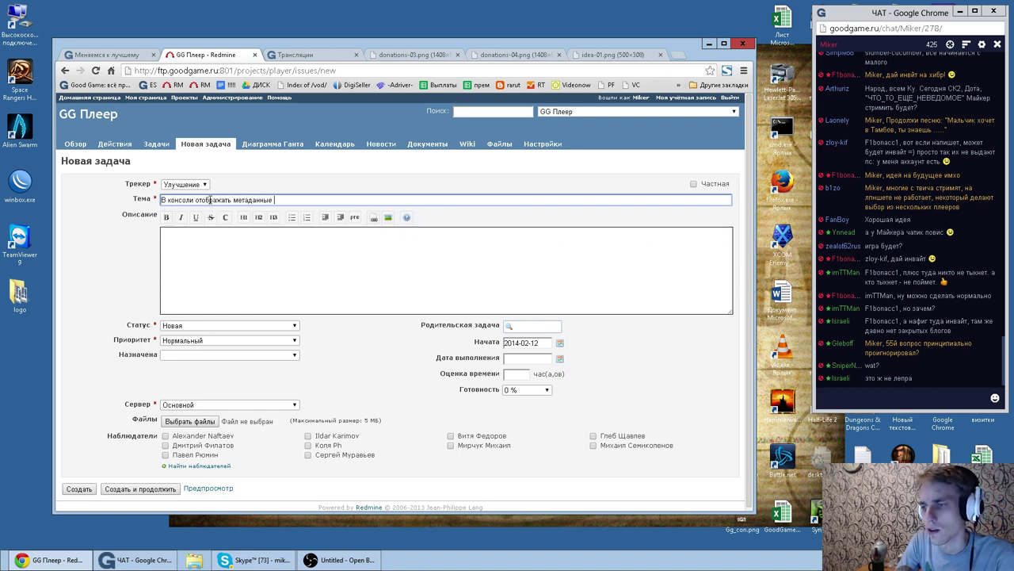
pyautogui.write(' видео и аудио потоков, которые смо')
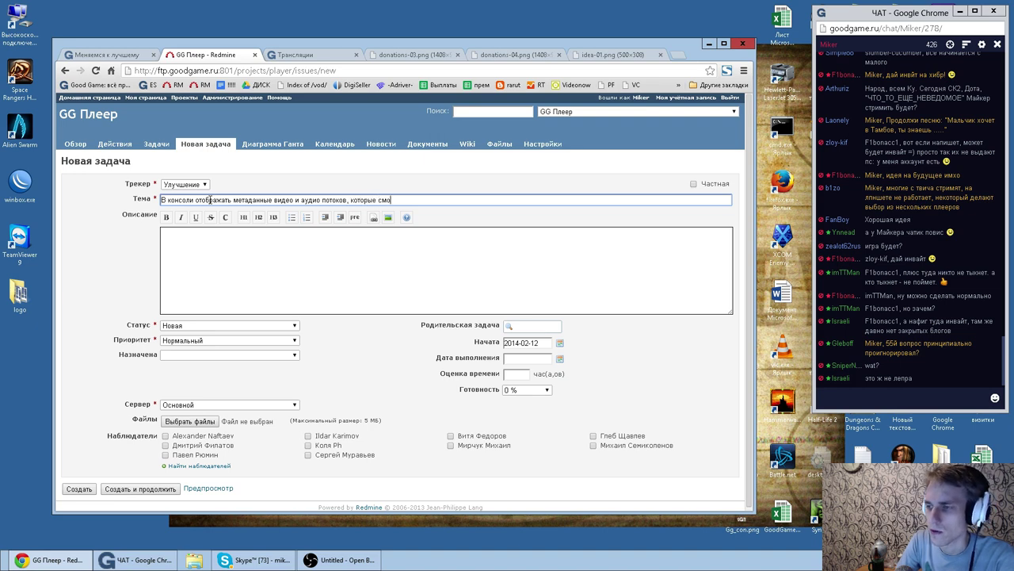
pyautogui.write('трит сейчас поль')
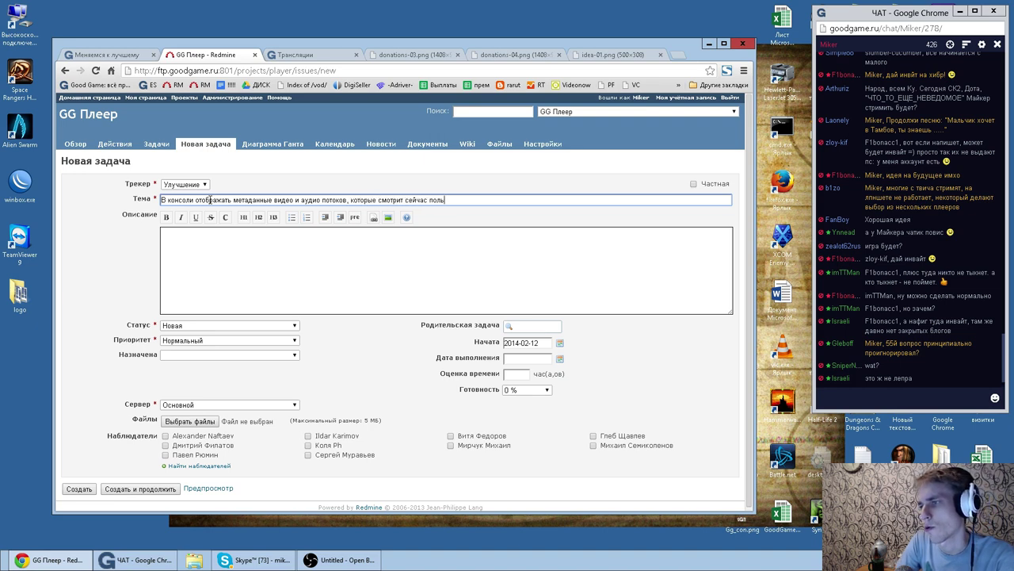
pyautogui.write('зователь.')
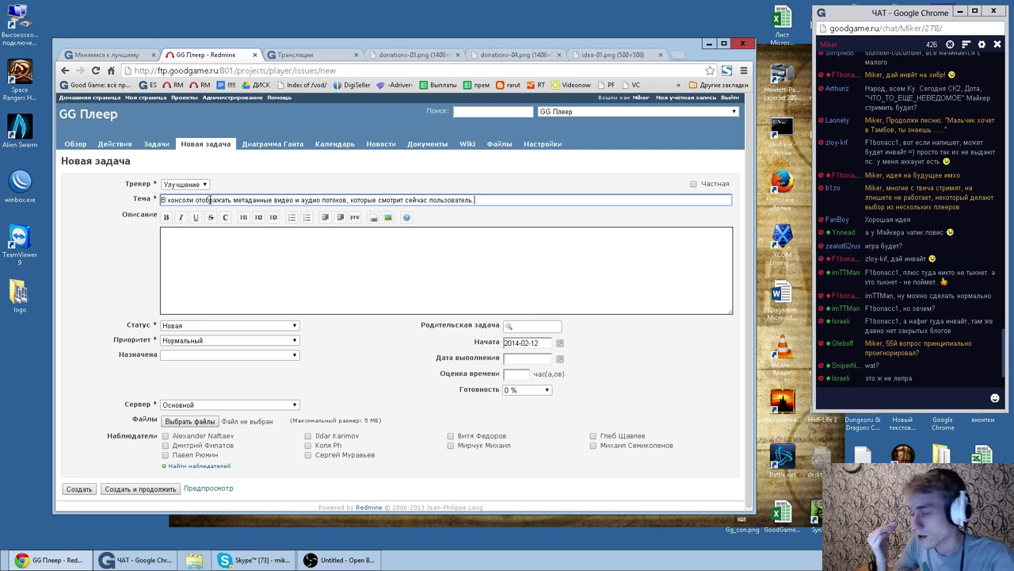
# Step: Assign the stream metadata issue to the second team member named in the assignee list and create it
pyautogui.moveTo(509, 201); pyautogui.dragTo(54, 215)
pyautogui.click(109, 262)
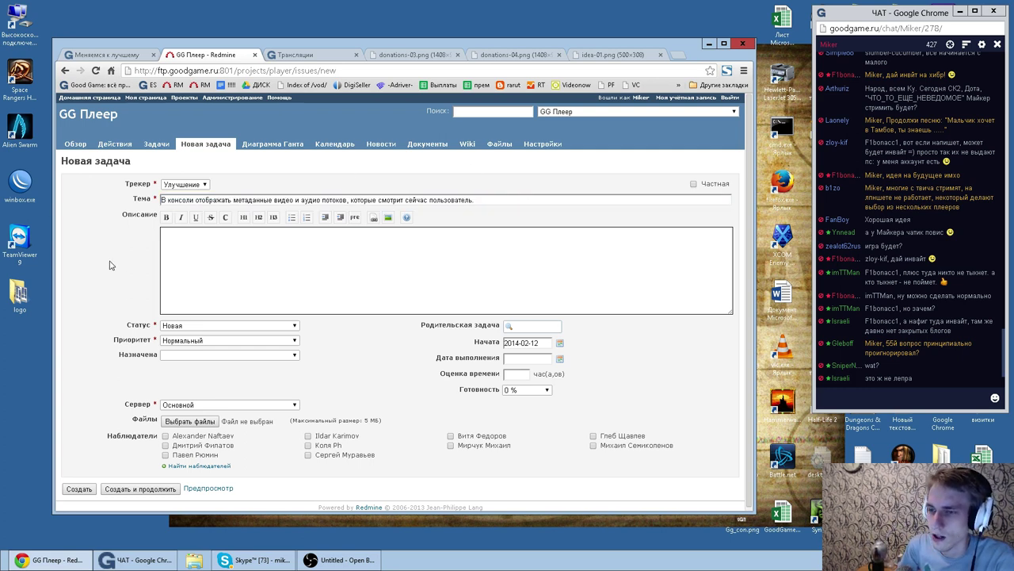
pyautogui.click(267, 359)
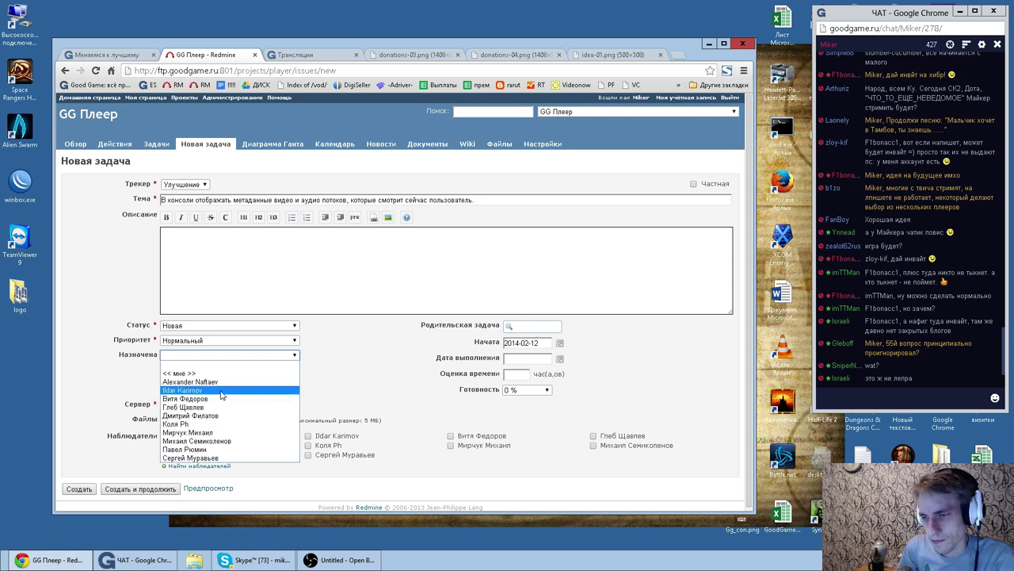
pyautogui.click(222, 392)
pyautogui.click(79, 488)
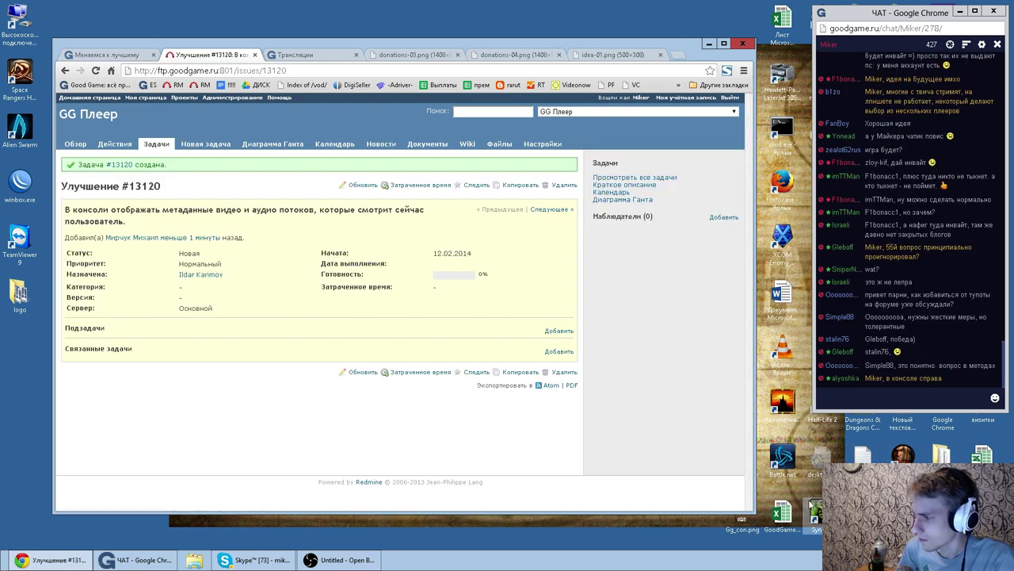
# Step: Return to the comments page and read the comments following #55, up to #58
pyautogui.click(103, 56)
pyautogui.scroll(-4, 259, 325)
pyautogui.scroll(3, 235, 233)
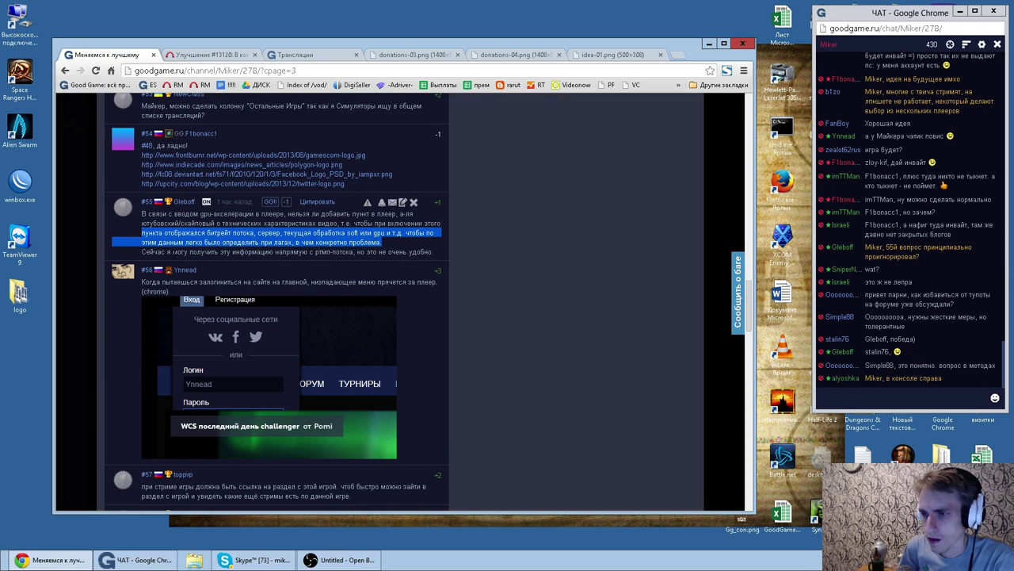
pyautogui.scroll(-5, 305, 282)
pyautogui.scroll(4, 297, 283)
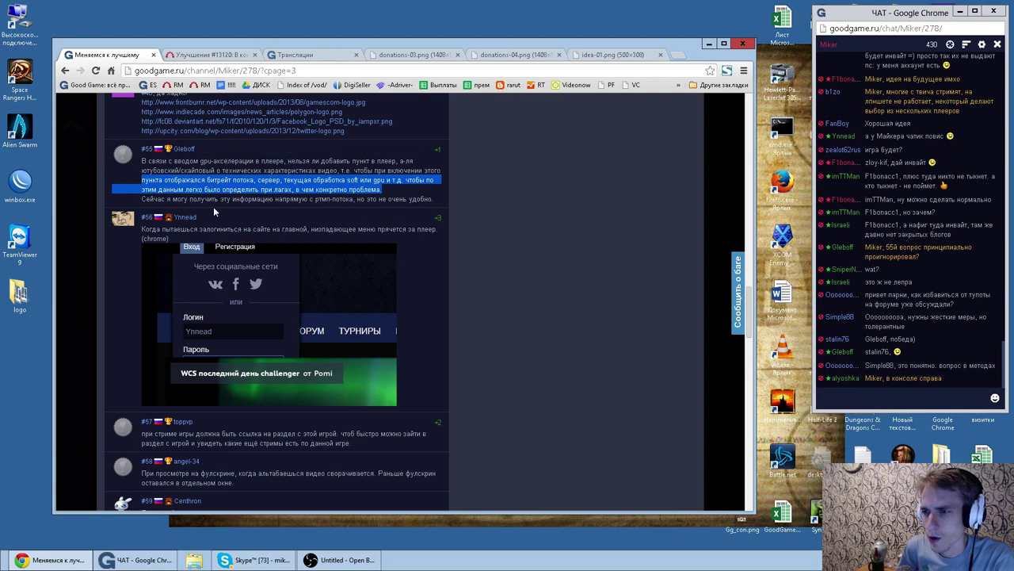
pyautogui.scroll(-3, 213, 211)
pyautogui.scroll(-5, 307, 266)
pyautogui.scroll(3, 254, 279)
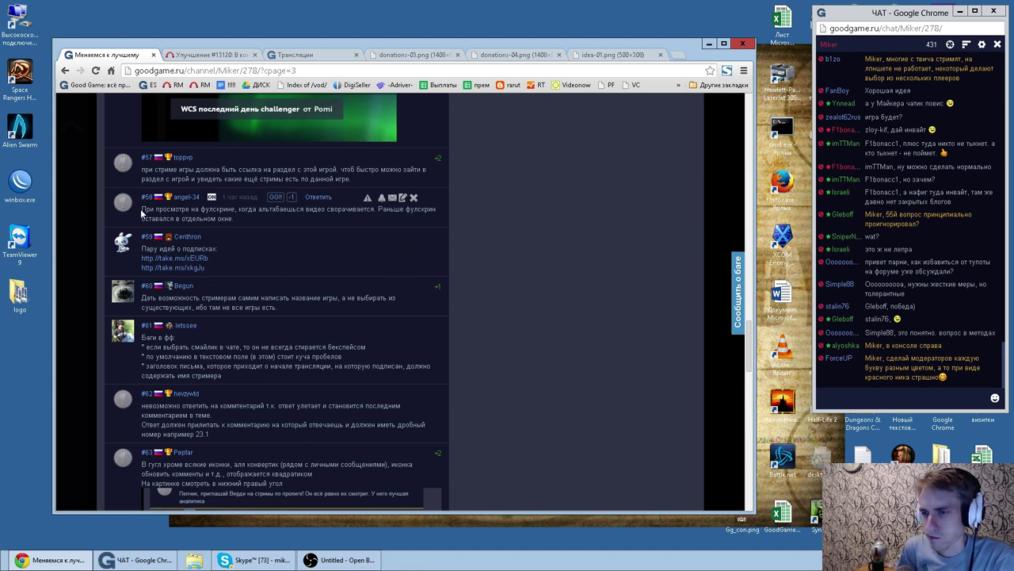
# Step: Copy comment #58 about fullscreen video minimizing into the subject of a new "GG Плеер" issue with tracker Улучшение
pyautogui.moveTo(143, 208); pyautogui.dragTo(238, 220)
pyautogui.hotkey('ctrl', 'c')
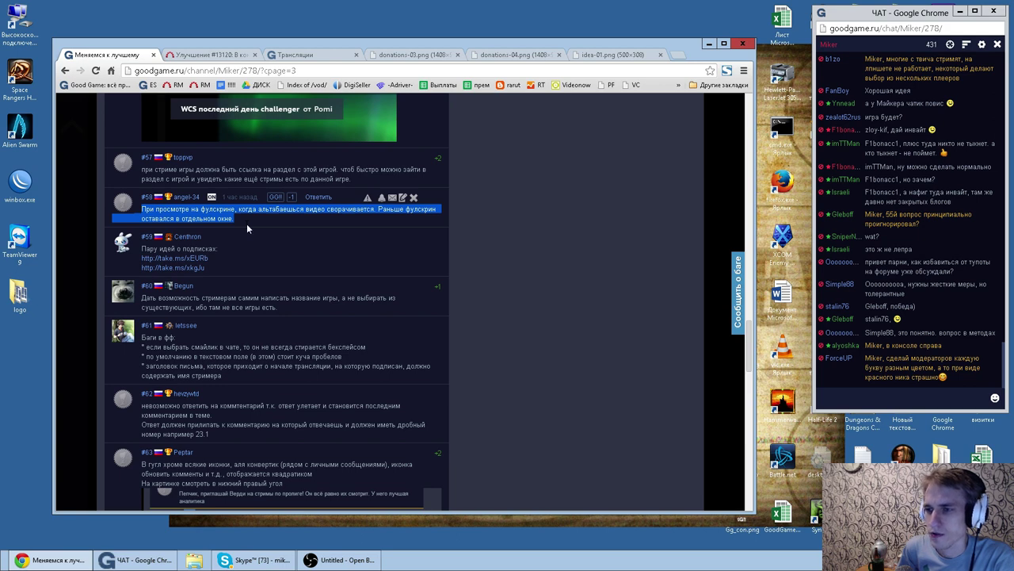
pyautogui.click(212, 55)
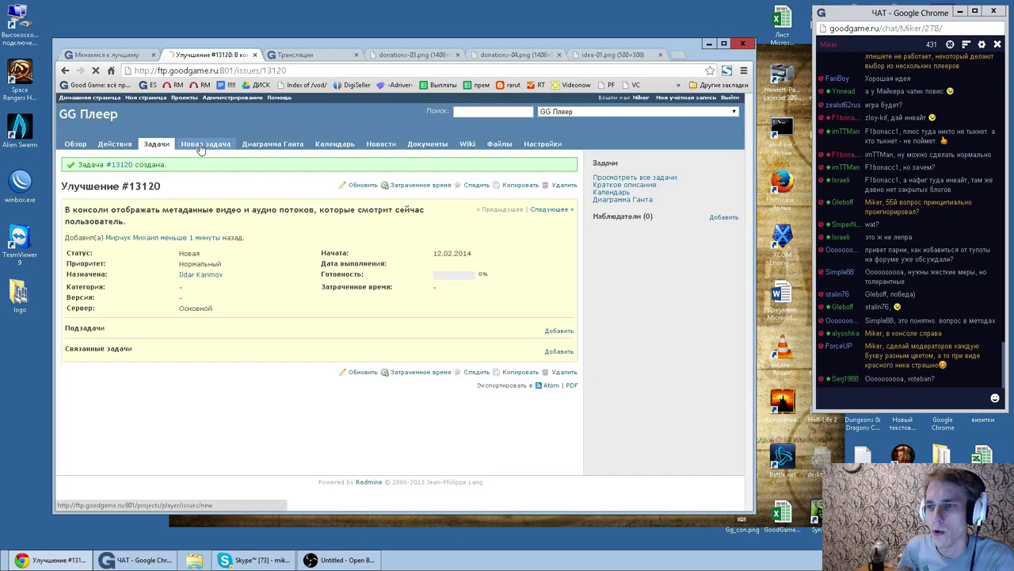
pyautogui.hotkey('ctrl', 'v')
pyautogui.click(198, 183)
pyautogui.click(193, 203)
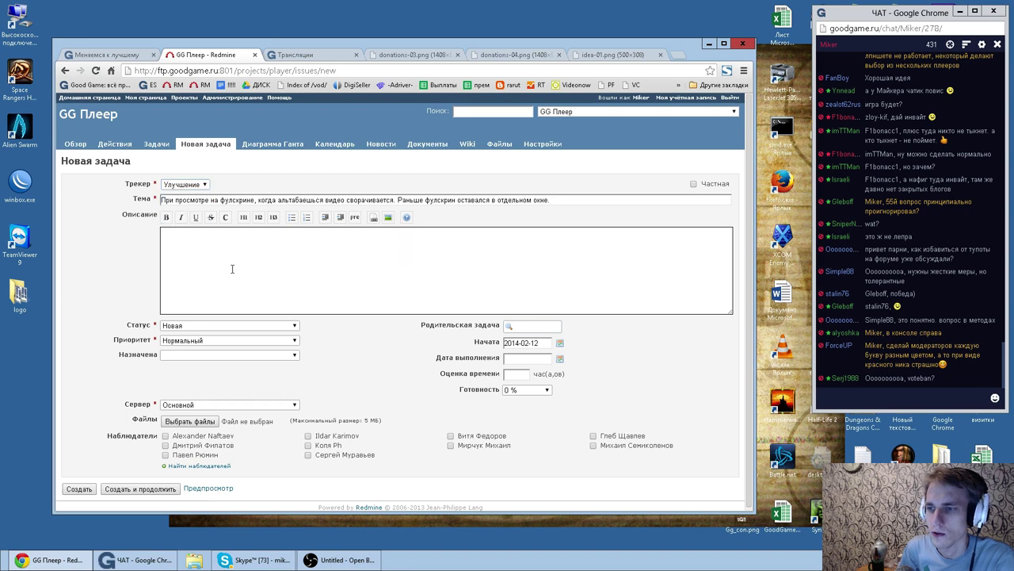
# Step: Begin the description with "Если нет" and enclose the issue subject in quotation marks
pyautogui.click(229, 261)
pyautogui.write('Если нет')
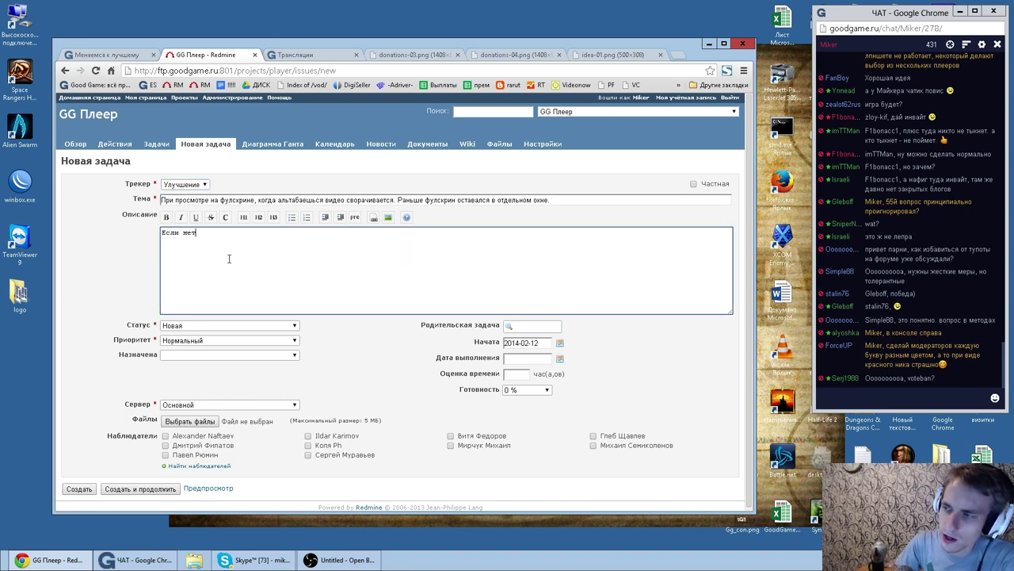
pyautogui.click(568, 199)
pyautogui.write('"')
pyautogui.press('Home')
pyautogui.write('"')
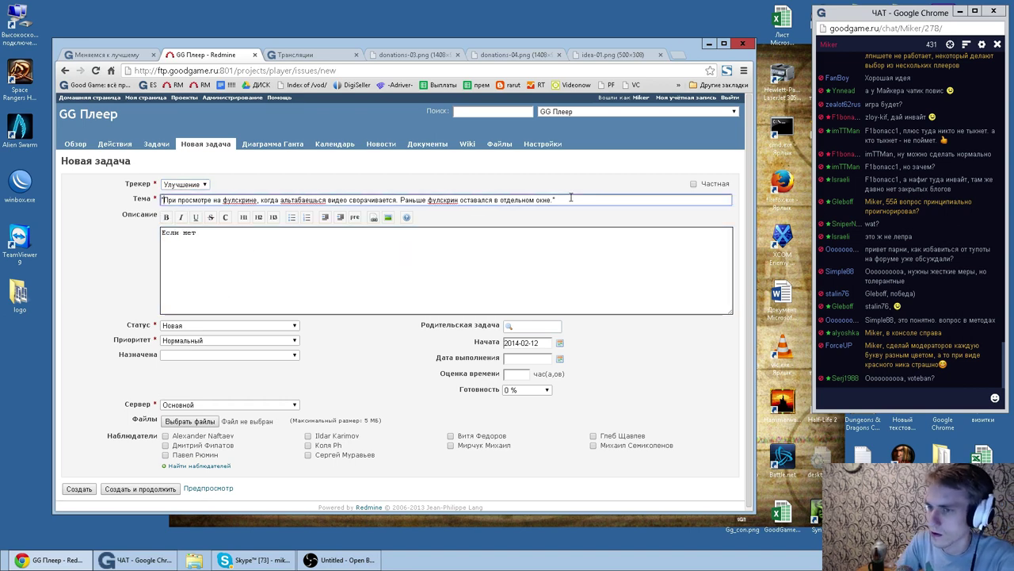
# Step: Complete the description so it reads "Если нет возражений и минусов, я бы эту задачу реализовал."
pyautogui.press('Tab')
pyautogui.press('Tab')
pyautogui.click(473, 270)
pyautogui.write('ений и минусов')
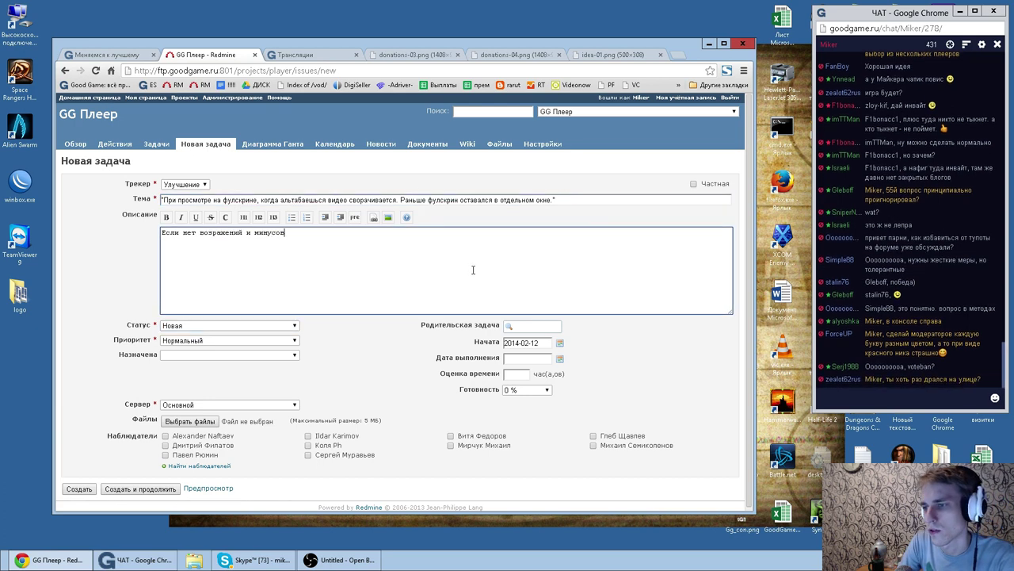
pyautogui.write(', я бы эт')
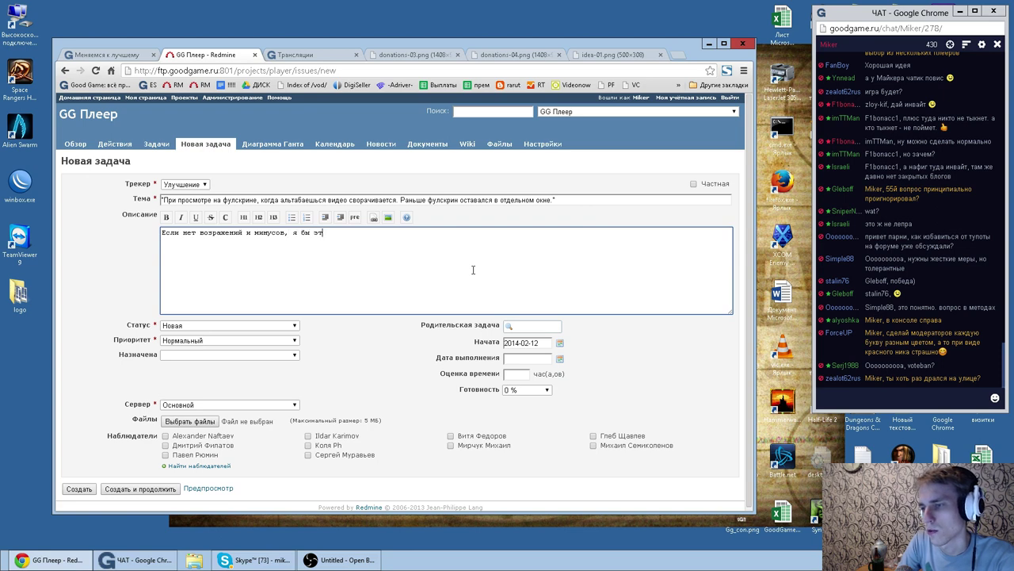
pyautogui.write('у задачу реали')
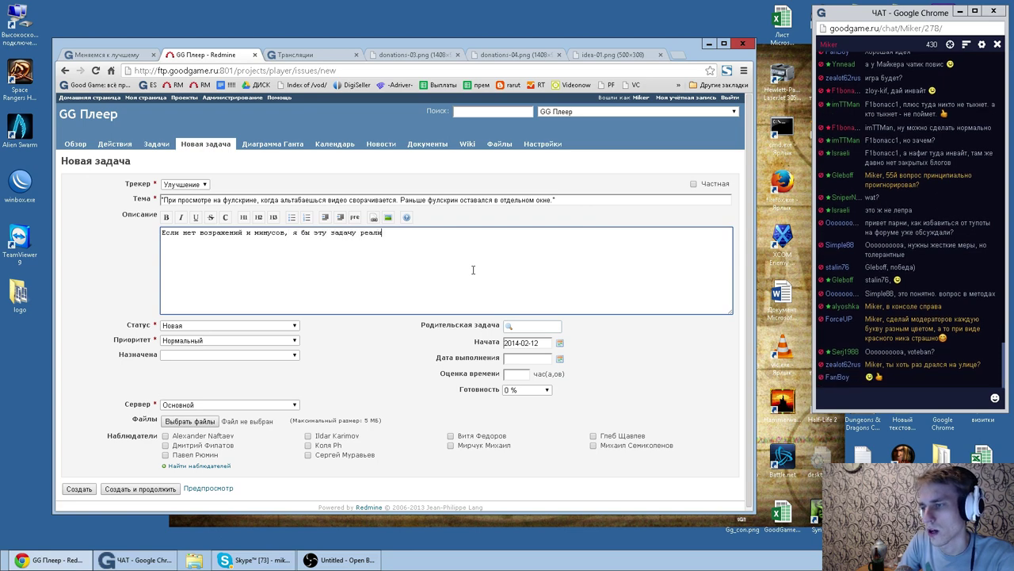
pyautogui.write('зовал.')
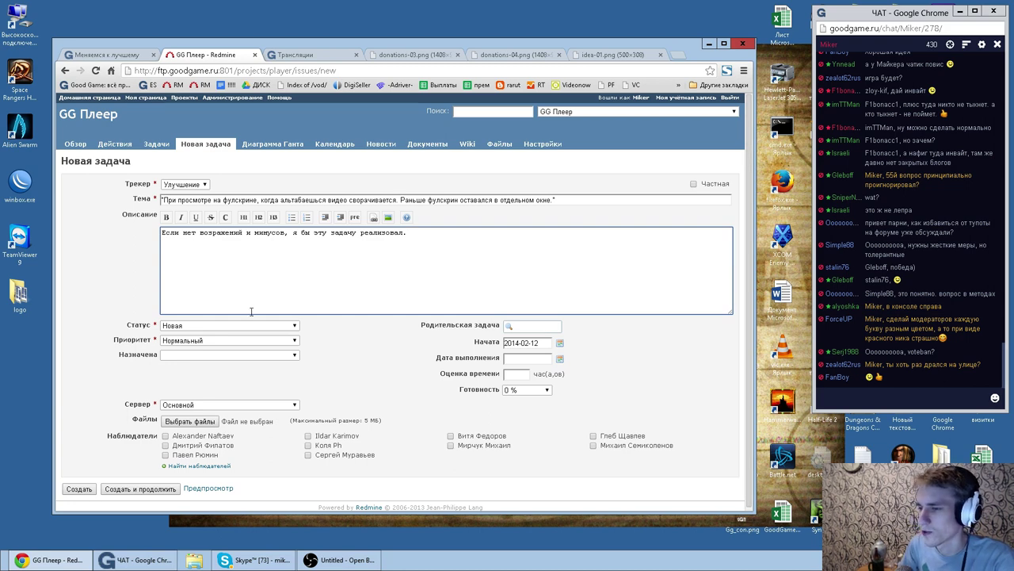
pyautogui.click(267, 356)
pyautogui.click(138, 341)
pyautogui.click(199, 355)
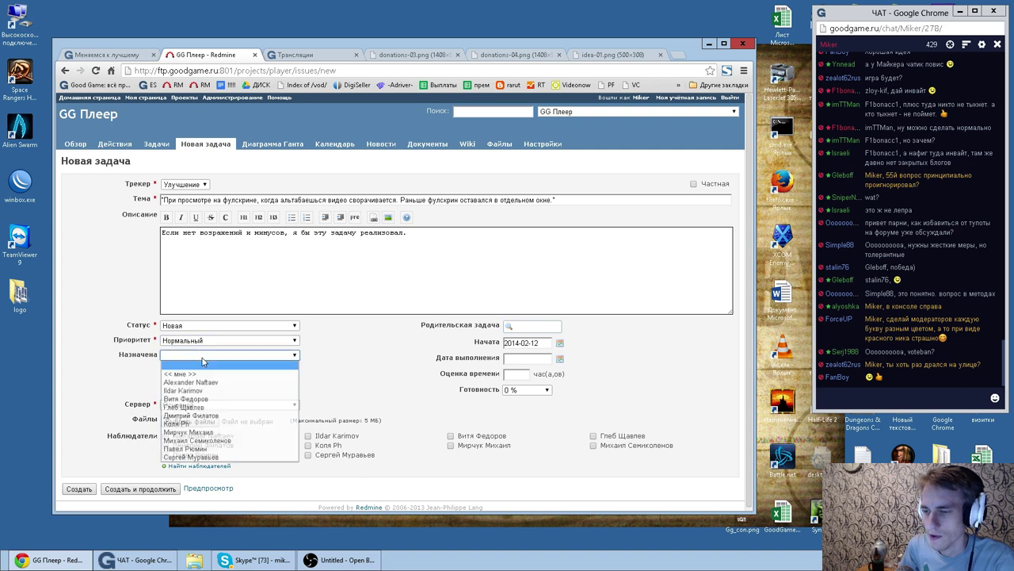
pyautogui.click(123, 362)
pyautogui.click(199, 355)
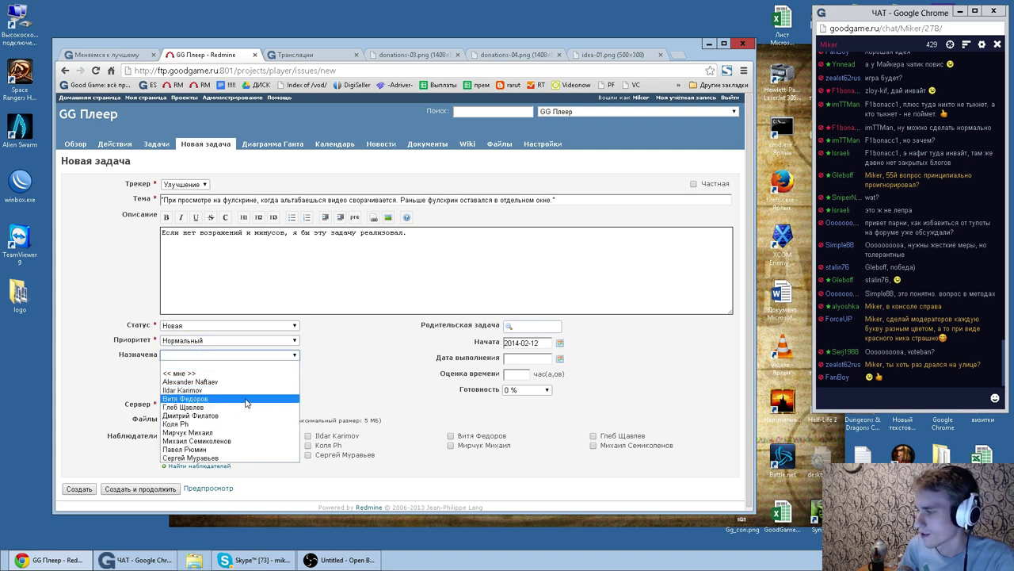
pyautogui.click(116, 364)
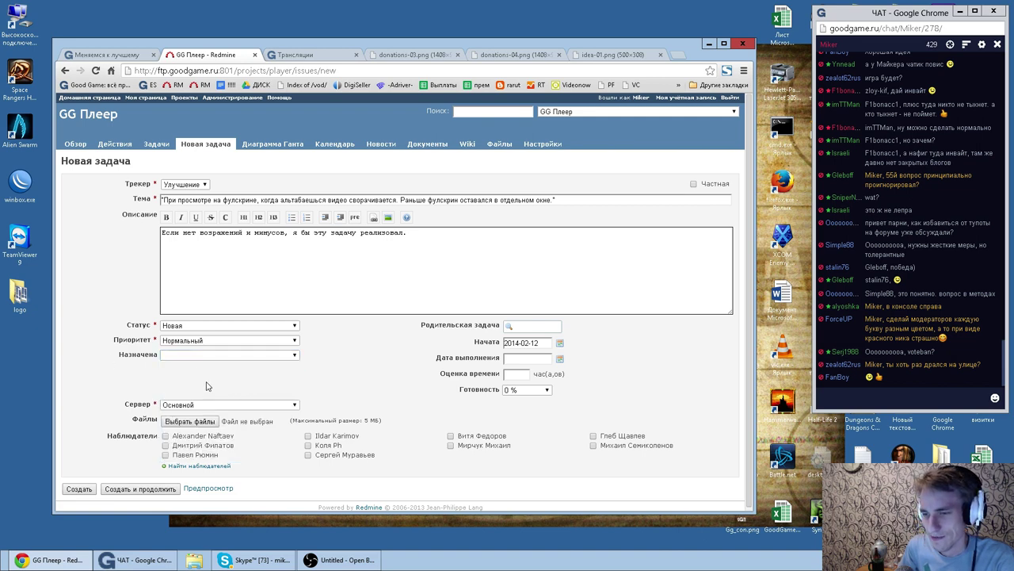
pyautogui.click(221, 355)
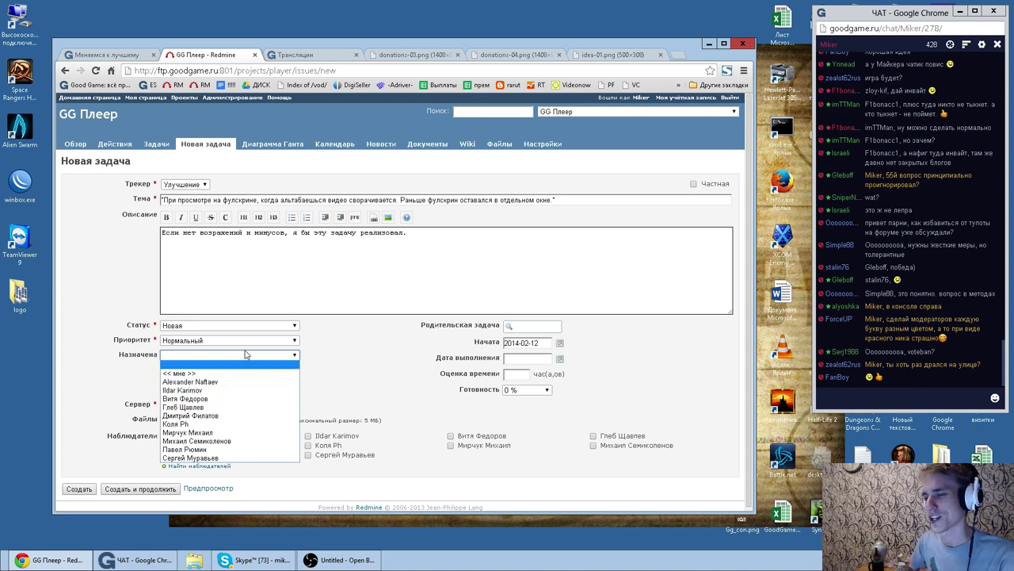
pyautogui.click(363, 356)
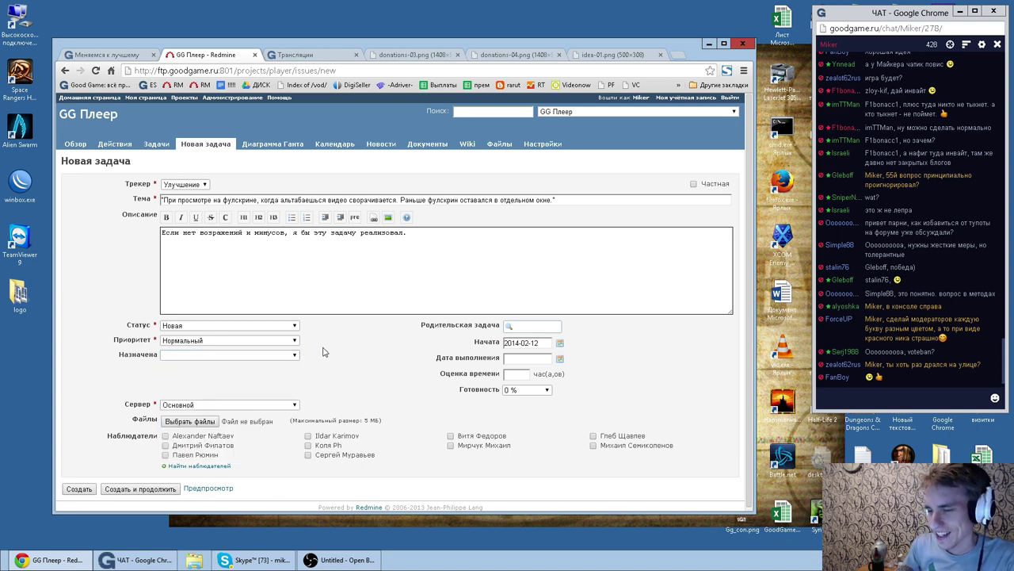
pyautogui.click(246, 357)
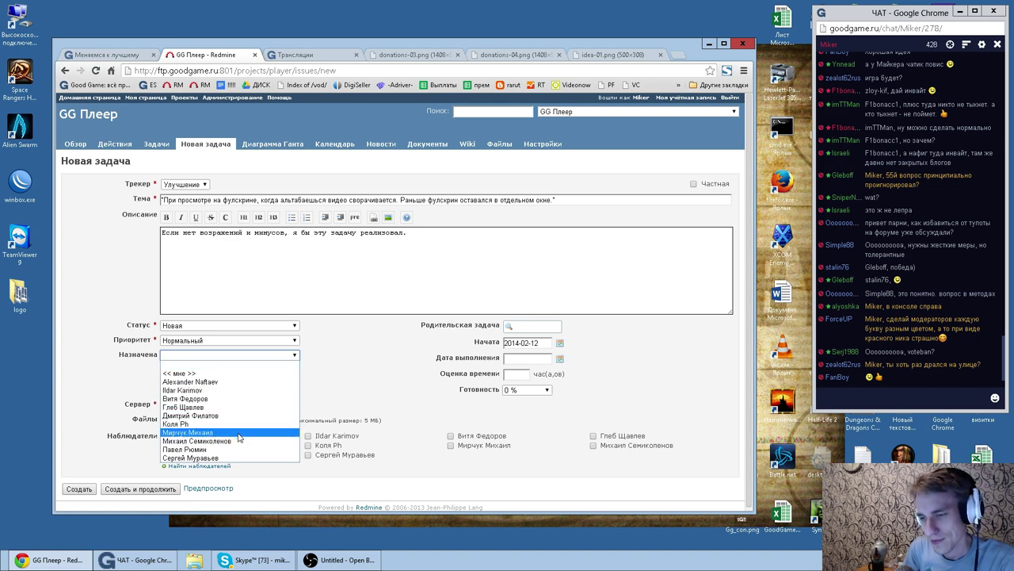
pyautogui.click(411, 361)
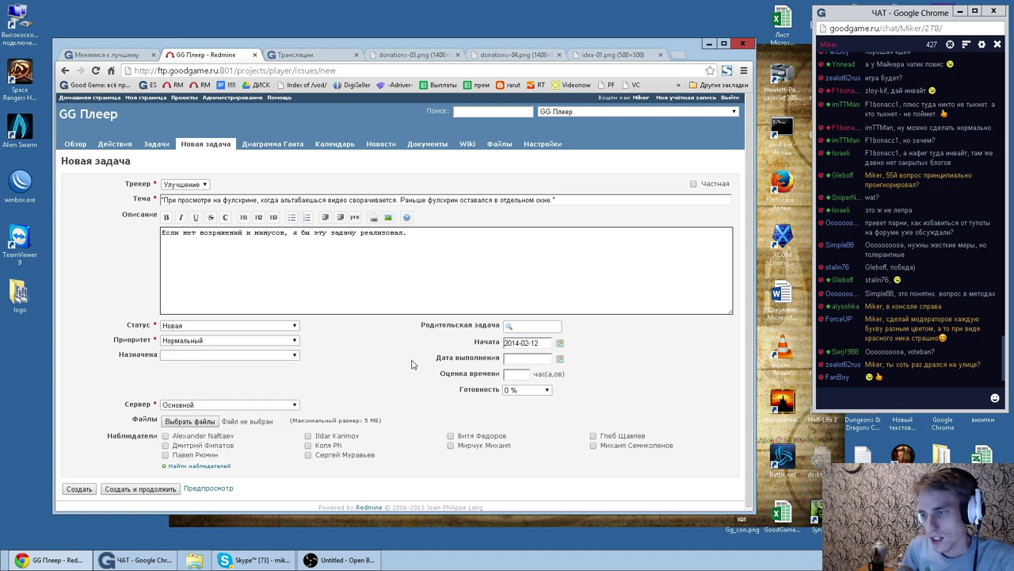
pyautogui.click(242, 363)
pyautogui.click(428, 256)
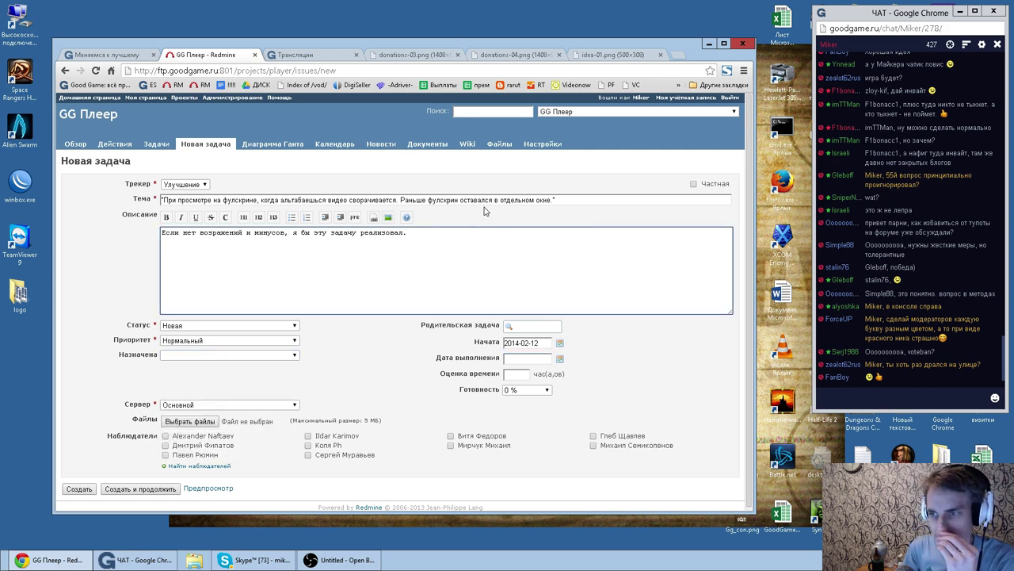
# Step: Assign the fullscreen issue to the second team member named in the assignee list and create it
pyautogui.click(251, 356)
pyautogui.click(209, 393)
pyautogui.click(79, 490)
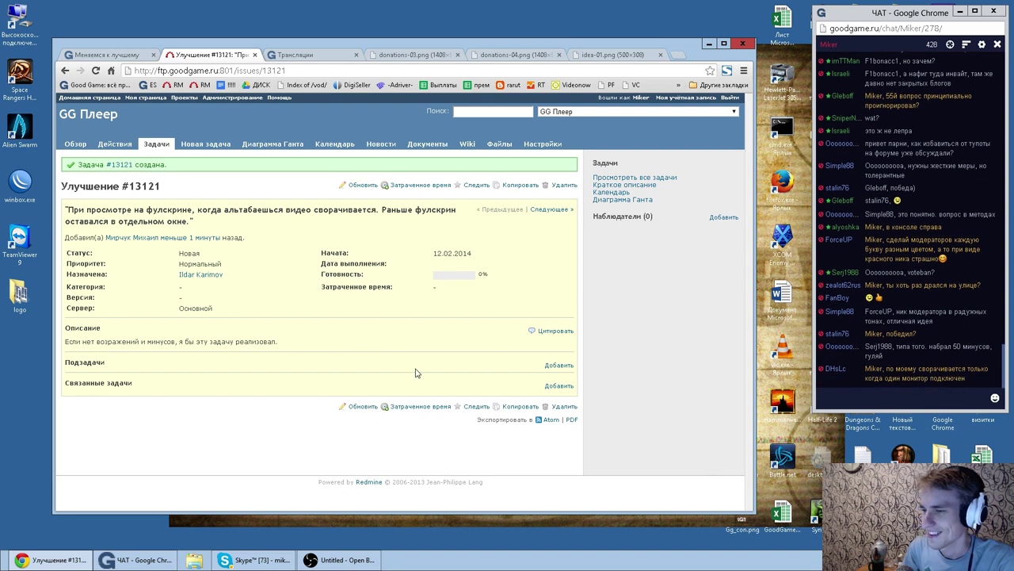
# Step: Open both screenshots linked in comment #59 from the comments page and examine the proposed subscription ideas
pyautogui.moveTo(304, 351); pyautogui.dragTo(297, 351)
pyautogui.click(297, 352)
pyautogui.click(125, 55)
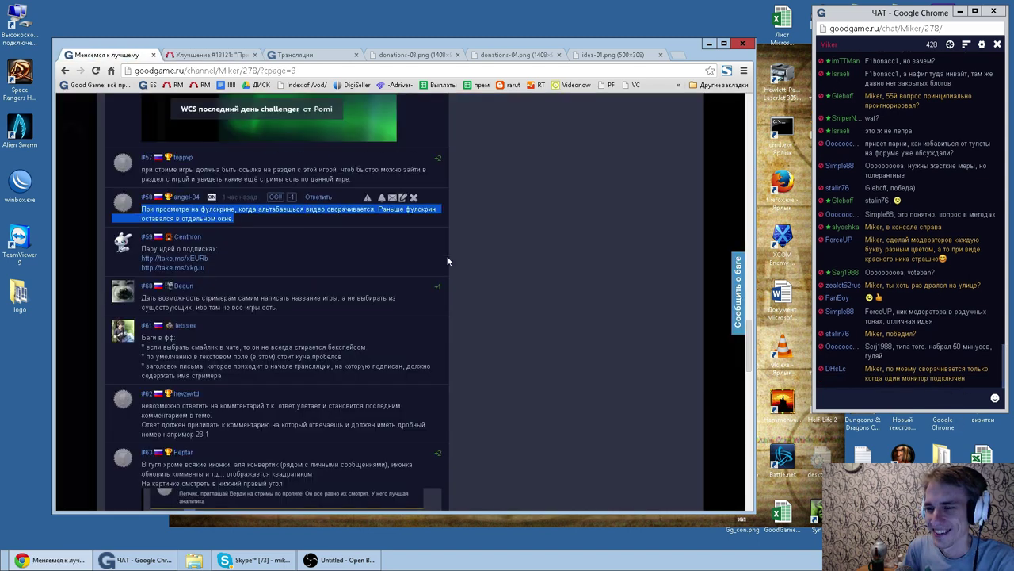
pyautogui.click(220, 247)
pyautogui.moveTo(220, 247); pyautogui.dragTo(183, 248)
pyautogui.middleClick(175, 258)
pyautogui.middleClick(175, 267)
pyautogui.click(169, 54)
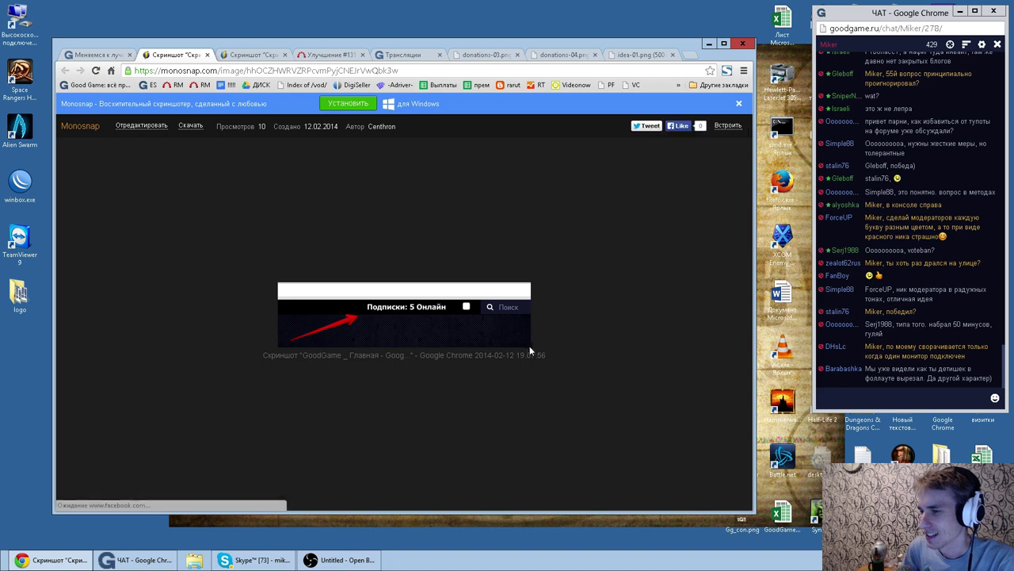
pyautogui.click(268, 55)
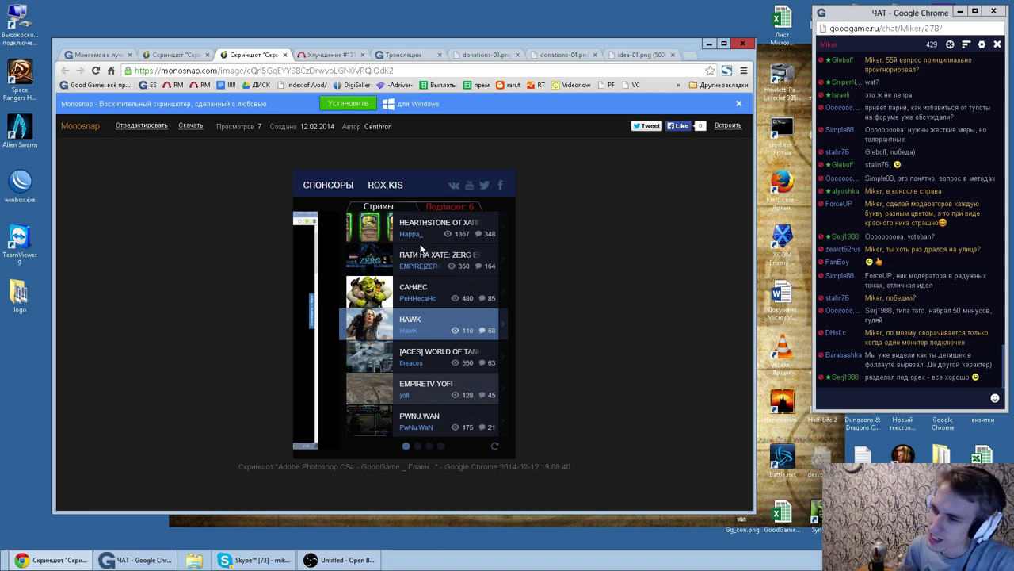
pyautogui.click(282, 70)
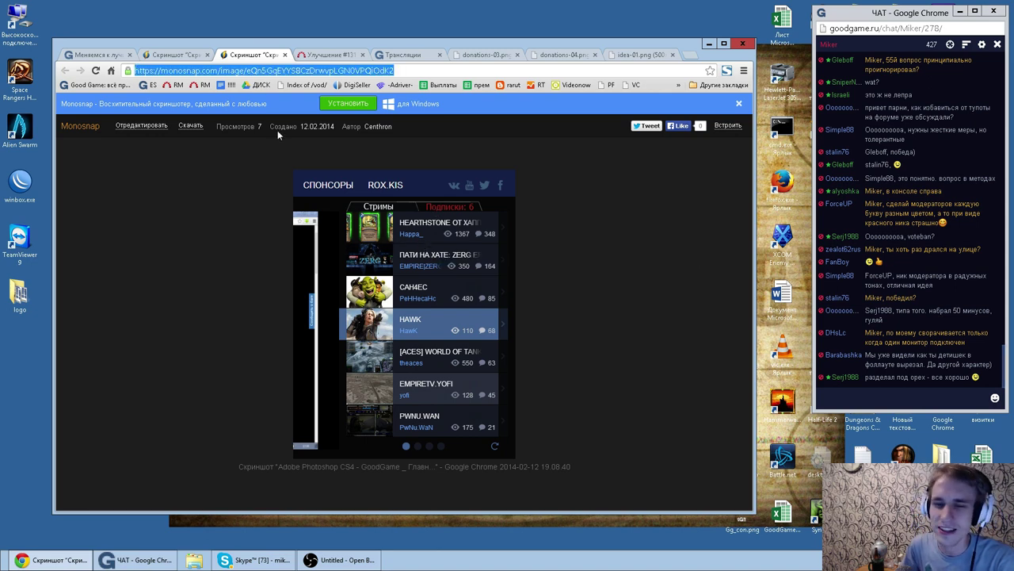
pyautogui.hotkey('alt', 'Tab')
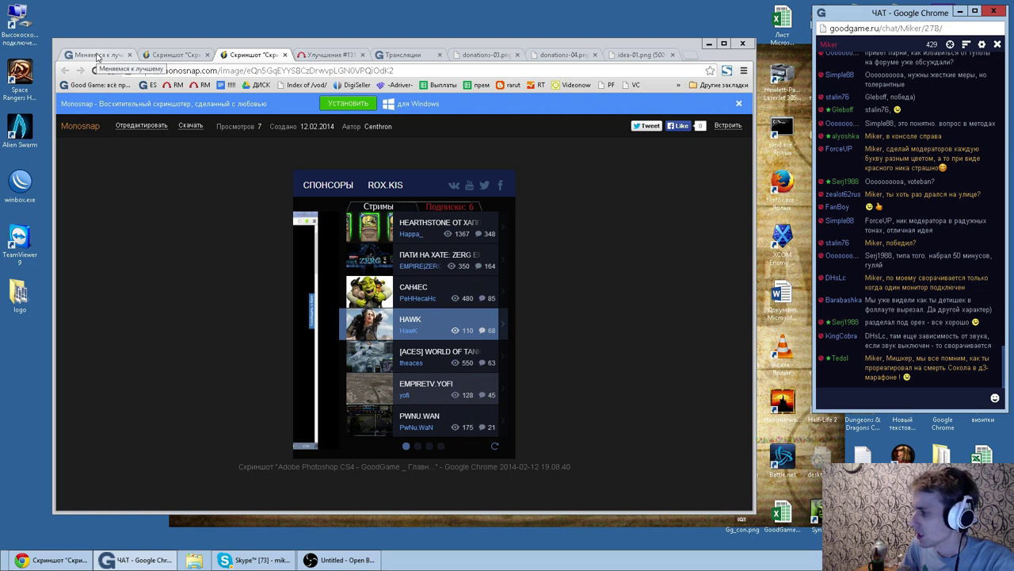
# Step: Return to the comments page and read comment #60 about letting streamers write the game name themselves
pyautogui.click(97, 55)
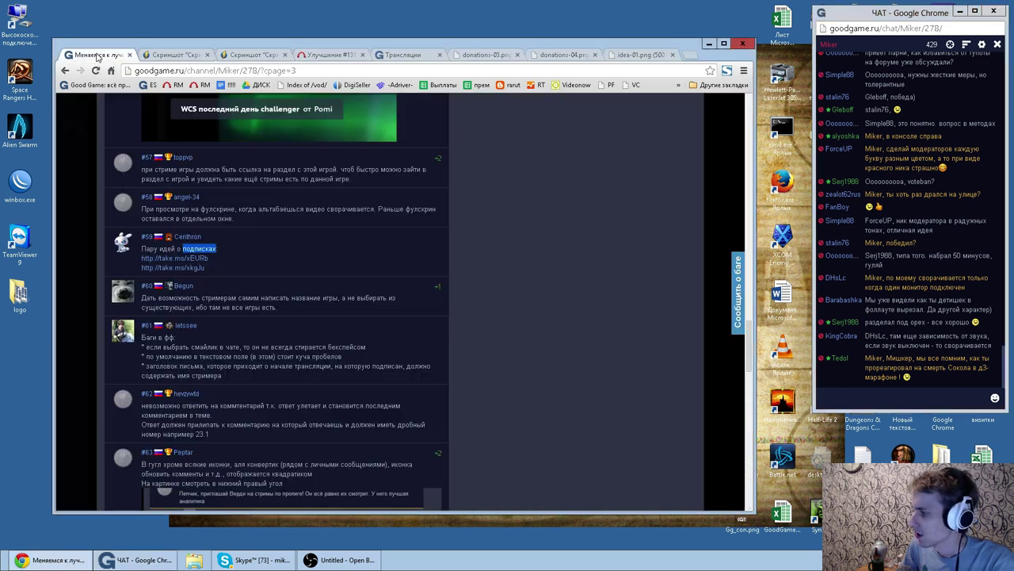
pyautogui.click(158, 307)
pyautogui.doubleClick(275, 297)
pyautogui.doubleClick(307, 297)
pyautogui.doubleClick(373, 297)
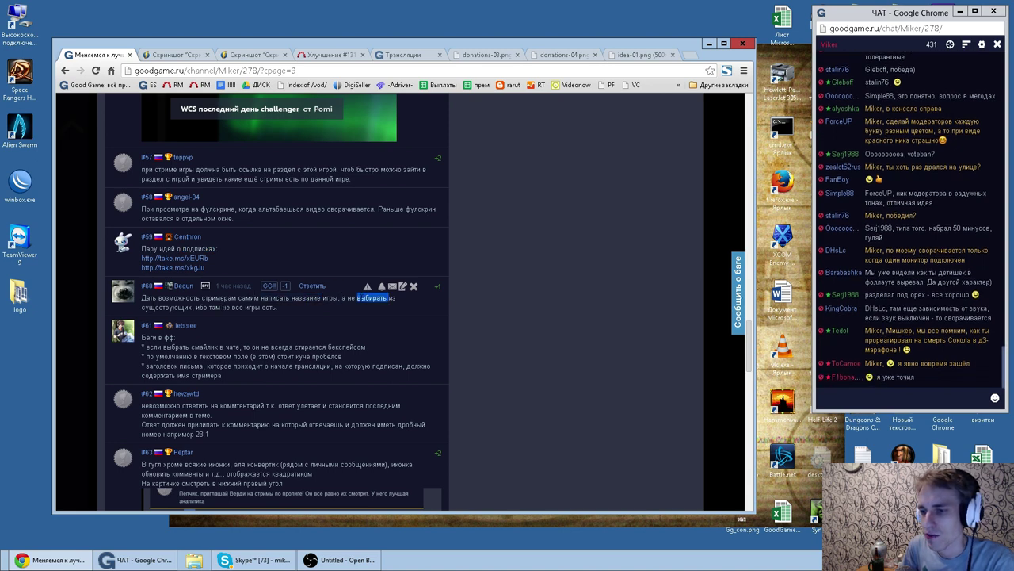
pyautogui.tripleClick(291, 309)
pyautogui.click(285, 307)
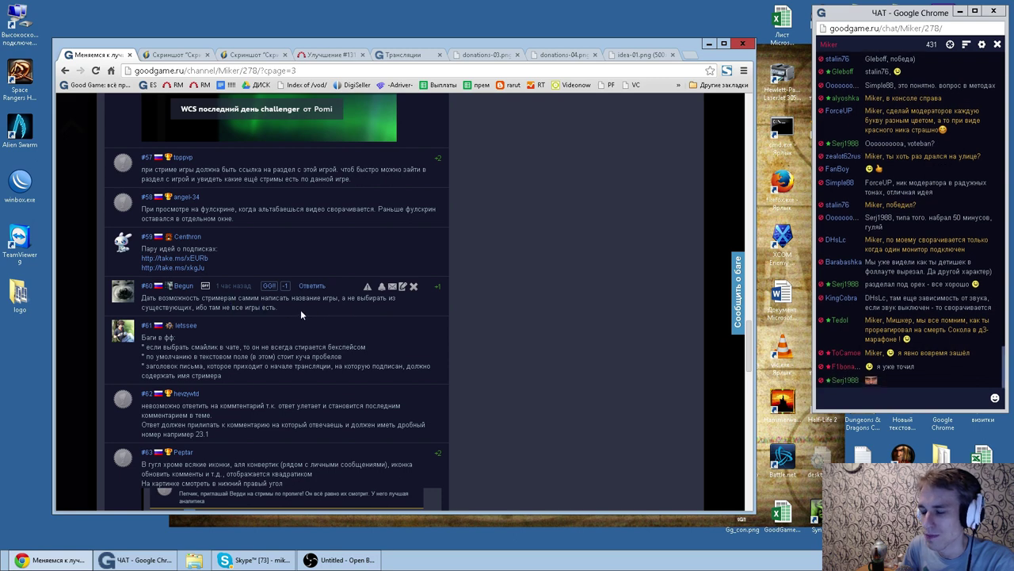
pyautogui.moveTo(304, 307); pyautogui.dragTo(138, 299)
pyautogui.click(138, 299)
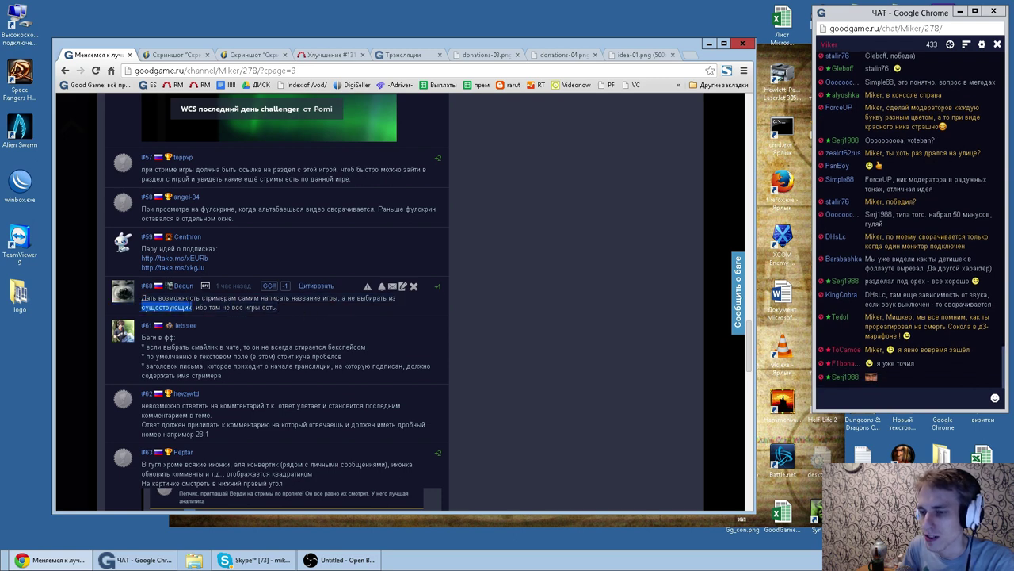
pyautogui.moveTo(291, 298); pyautogui.dragTo(322, 298)
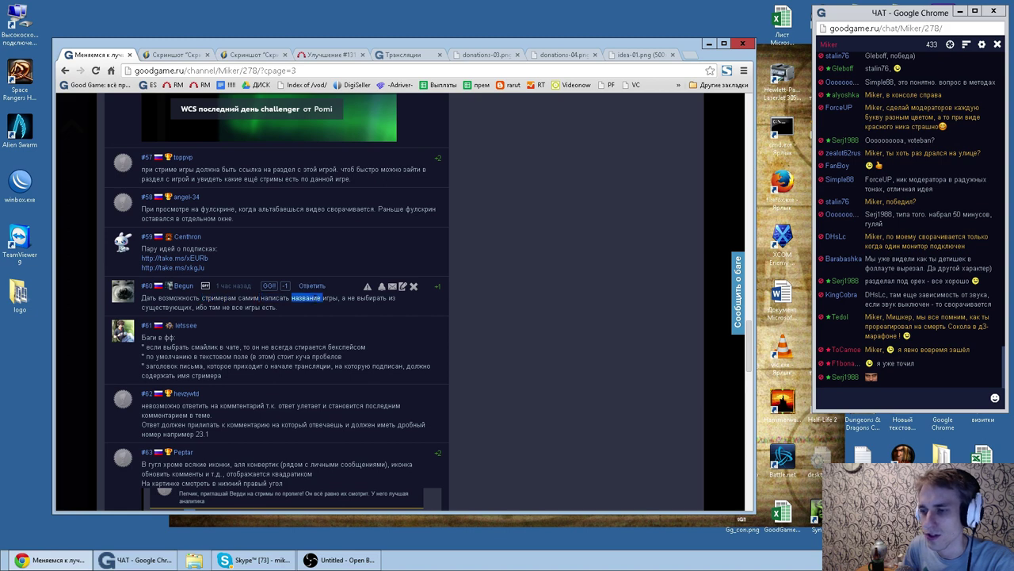
pyautogui.click(341, 307)
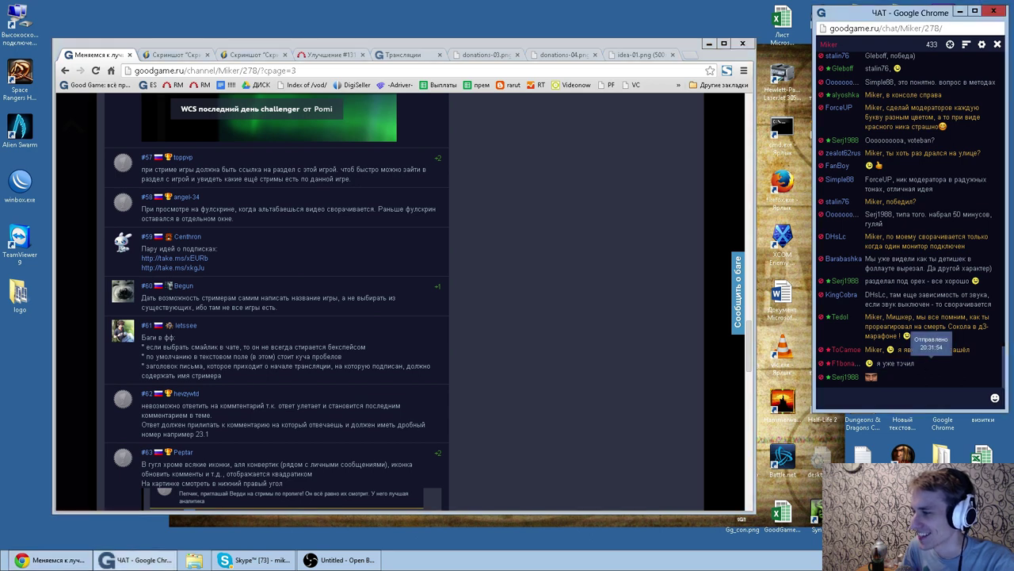
# Step: Start a new issue in Redmine's Чат project for comment #61 and enter the subject "Баги в чате в ФФ"
pyautogui.moveTo(138, 337)
pyautogui.mouseDown()
pyautogui.moveTo(157, 337)
pyautogui.moveTo(155, 346)
pyautogui.moveTo(370, 350)
pyautogui.moveTo(256, 358)
pyautogui.moveTo(146, 347)
pyautogui.mouseUp()
pyautogui.click(329, 55)
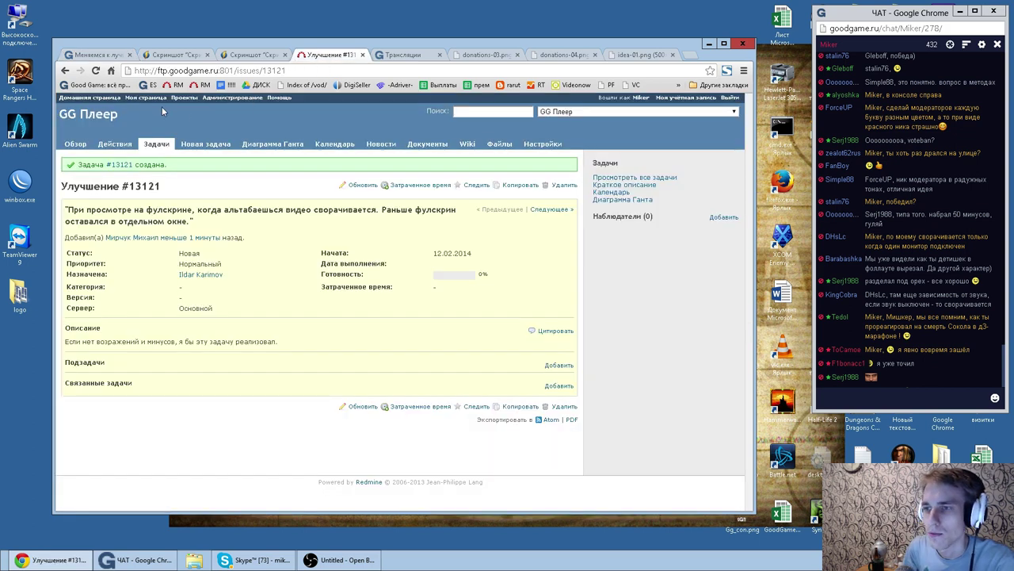
pyautogui.click(183, 97)
pyautogui.scroll(-3, 238, 330)
pyautogui.click(79, 447)
pyautogui.click(206, 145)
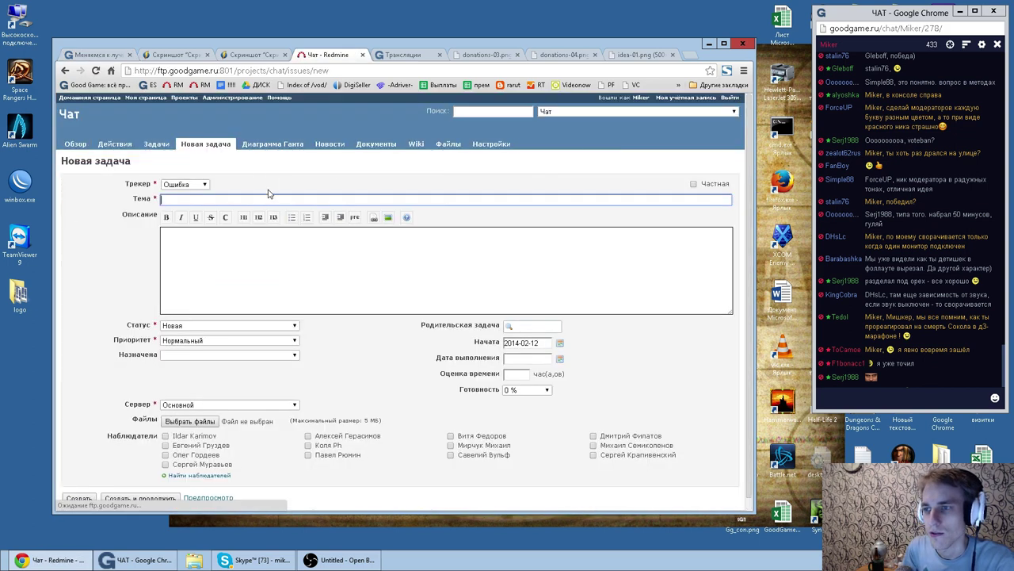
pyautogui.hotkey('ctrl', 'v')
pyautogui.hotkey('ctrl', 'z')
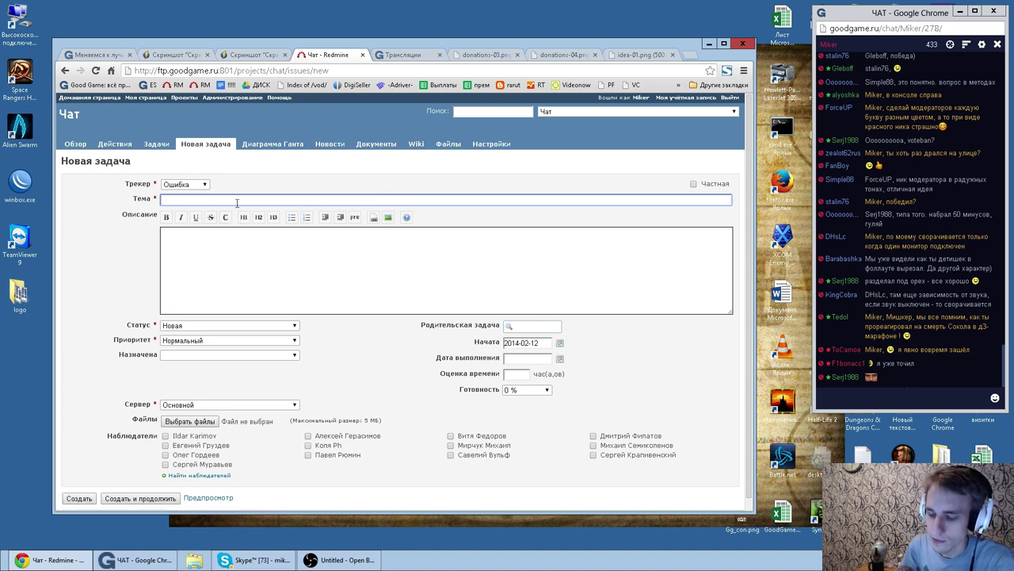
pyautogui.write('Баги в чат')
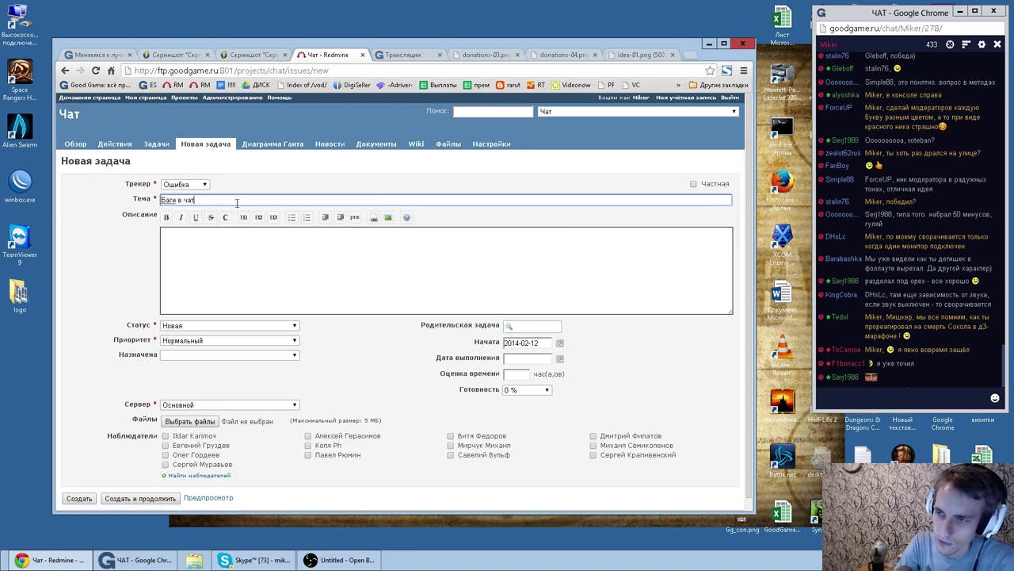
pyautogui.write('е в ФФ')
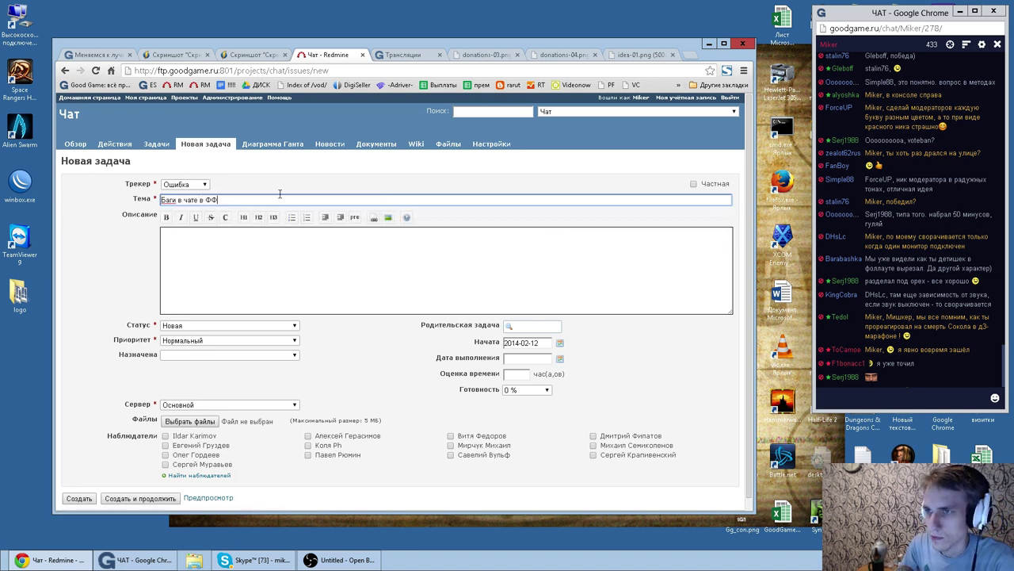
# Step: Copy the three bug points from comment #61 on the comments page into the issue description
pyautogui.click(99, 54)
pyautogui.click(255, 346)
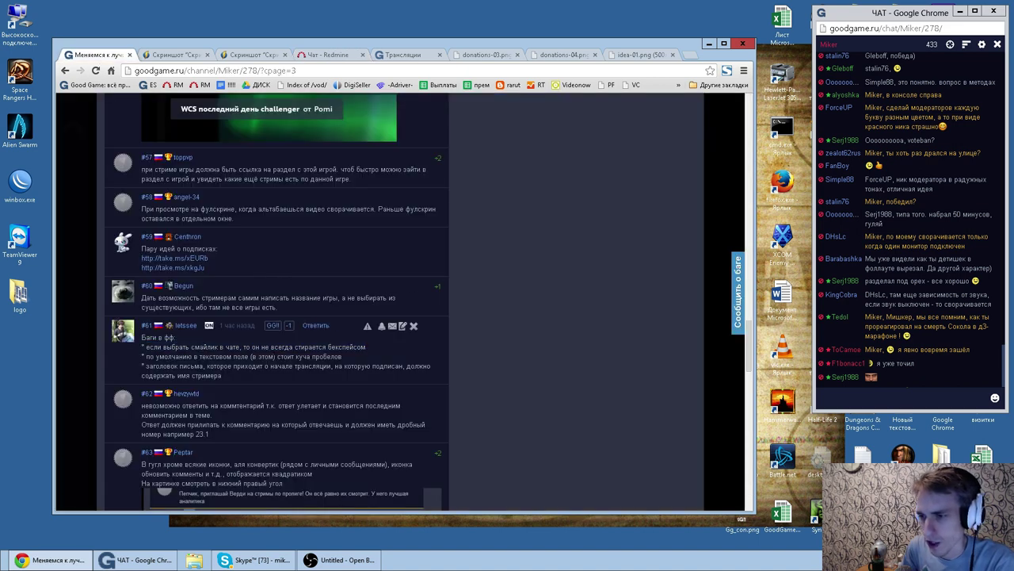
pyautogui.moveTo(227, 377); pyautogui.dragTo(145, 346)
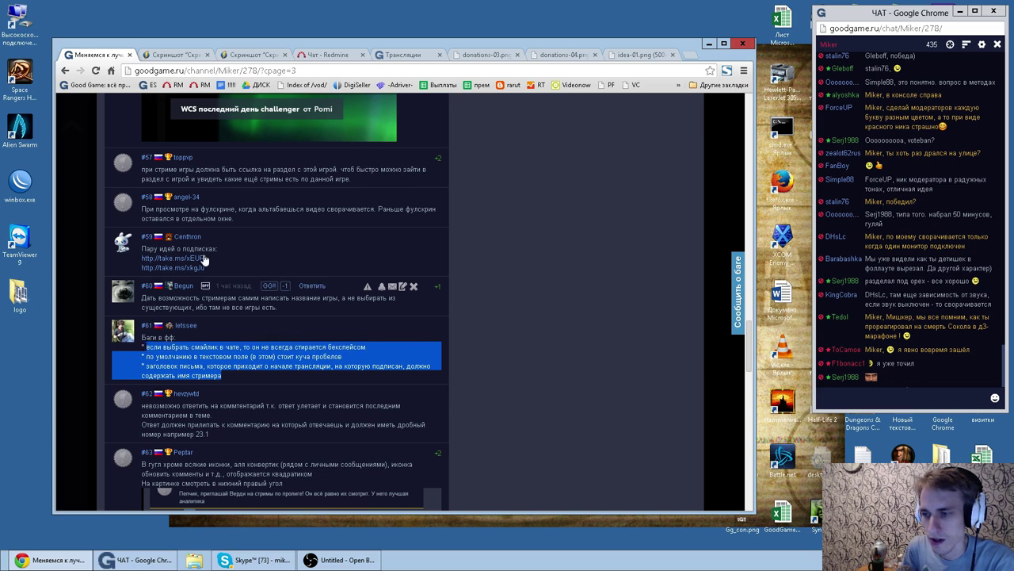
pyautogui.click(325, 54)
pyautogui.click(268, 265)
pyautogui.write('если выбрать смайлик в чате, то он не всегда стирается бекспейсом * по умолчанию в текстовом поле (в этом) стоит куча пробелов * заголовок письма, которое приходит о начале трансляции, на которую подписан, должно содержать имя стримера')
# Step: Assign the chat bugs issue to the tenth team member named in the assignee list and create it
pyautogui.click(221, 356)
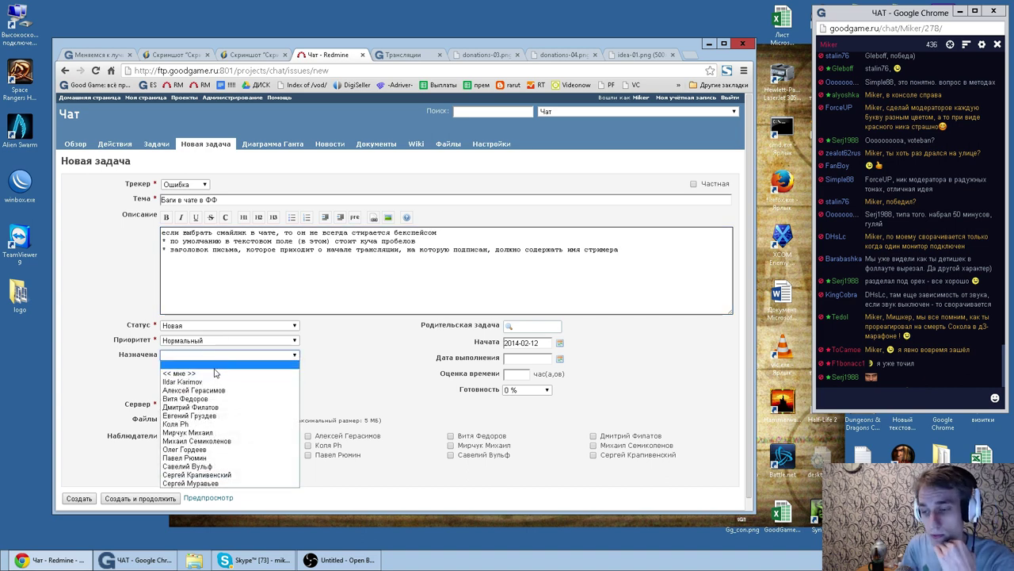
pyautogui.click(216, 460)
pyautogui.click(79, 499)
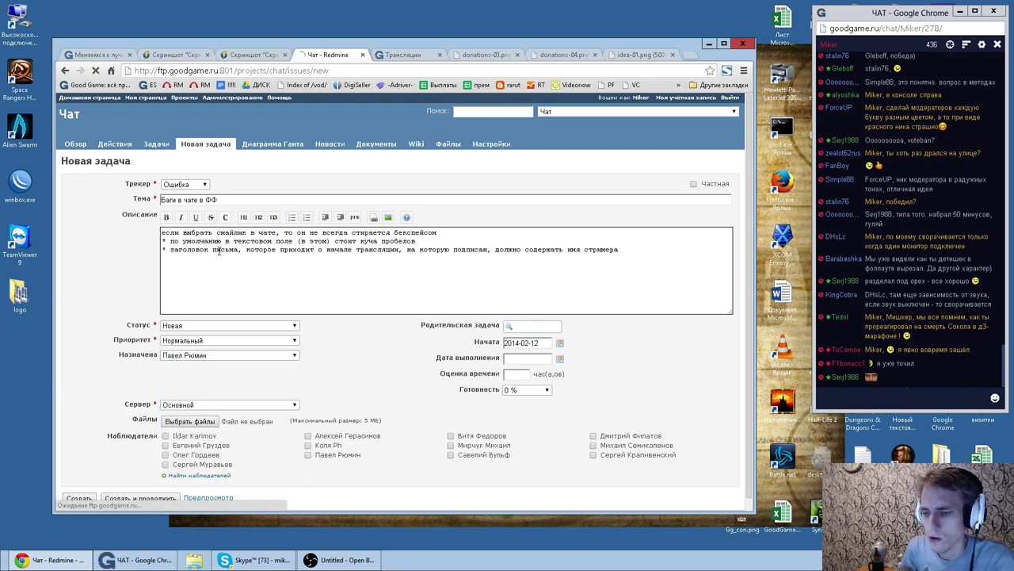
# Step: Return to the comments page and read comment #62 about replies attaching to their parent comment with fractional numbers
pyautogui.click(95, 54)
pyautogui.scroll(-1, 333, 339)
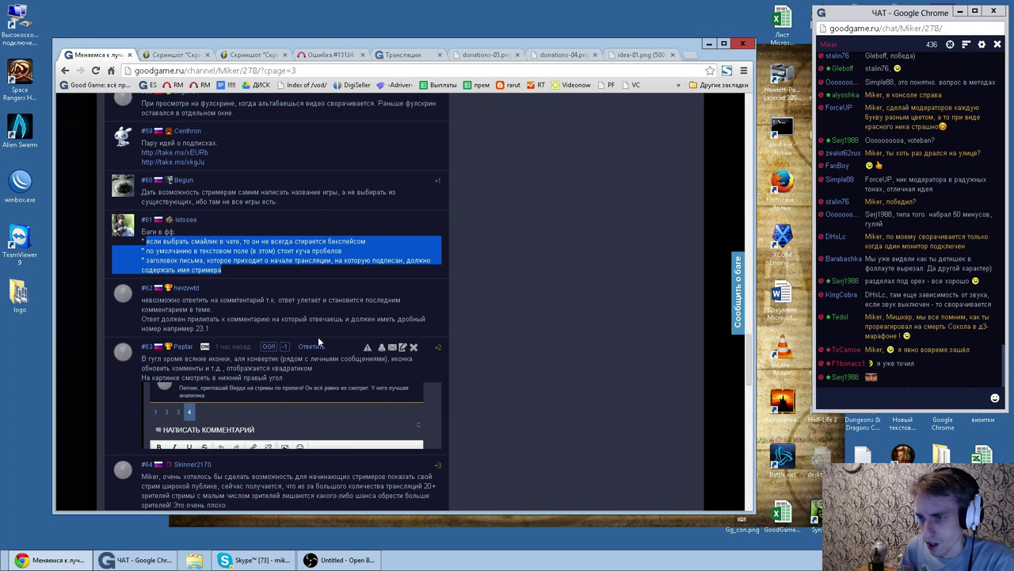
pyautogui.click(333, 340)
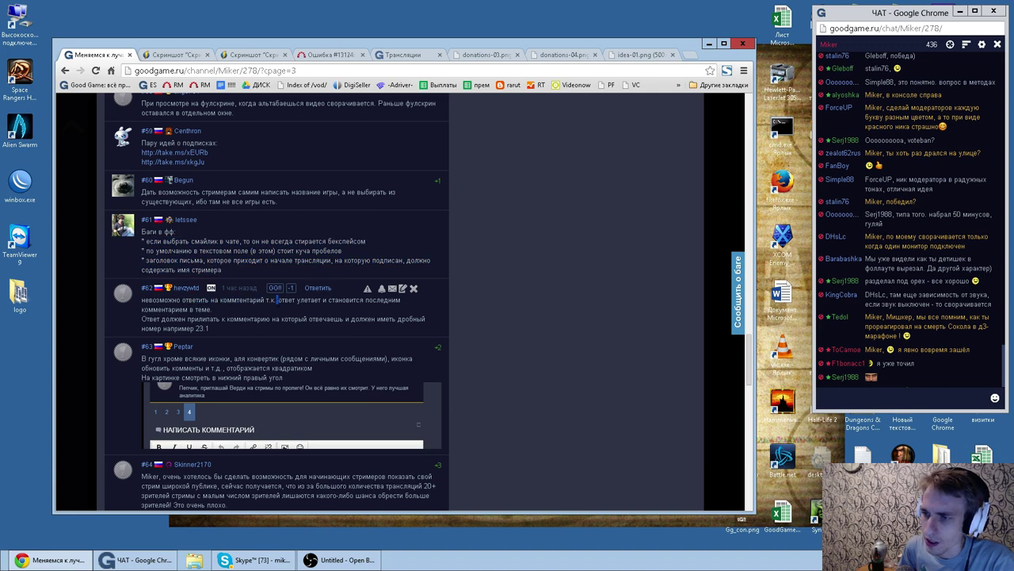
pyautogui.doubleClick(346, 300)
pyautogui.moveTo(238, 314); pyautogui.dragTo(141, 309)
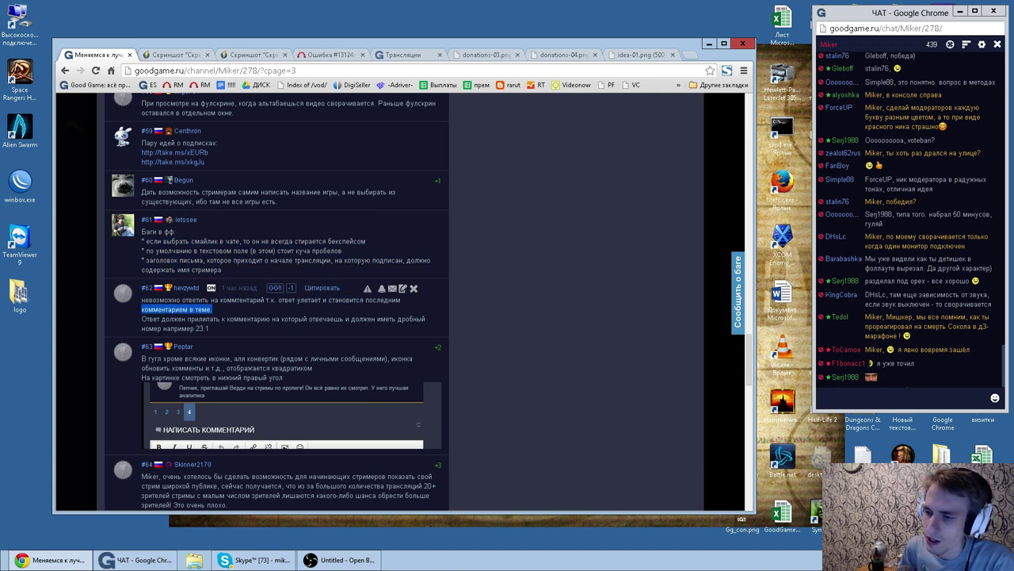
pyautogui.click(345, 274)
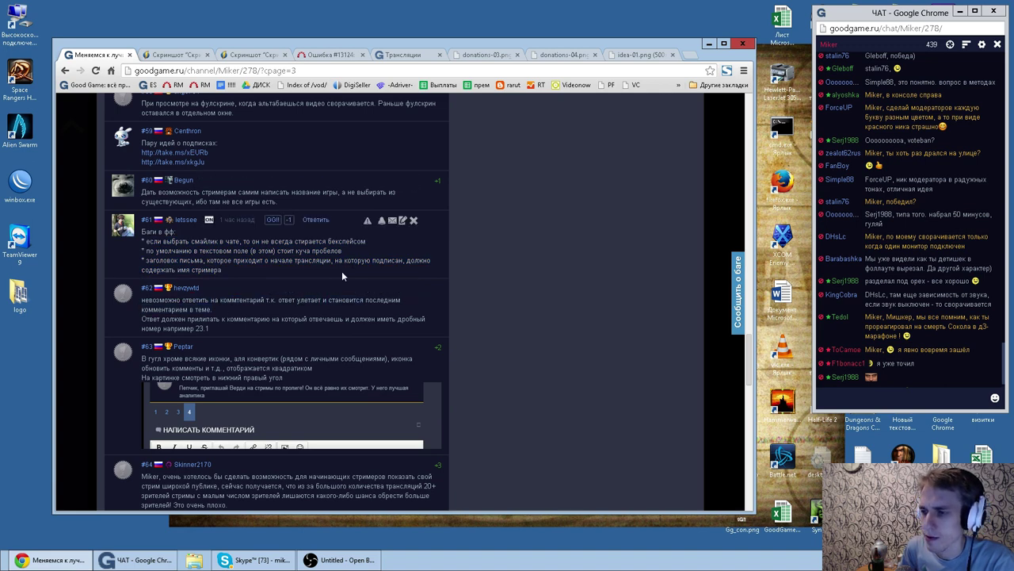
pyautogui.moveTo(209, 328); pyautogui.dragTo(141, 299)
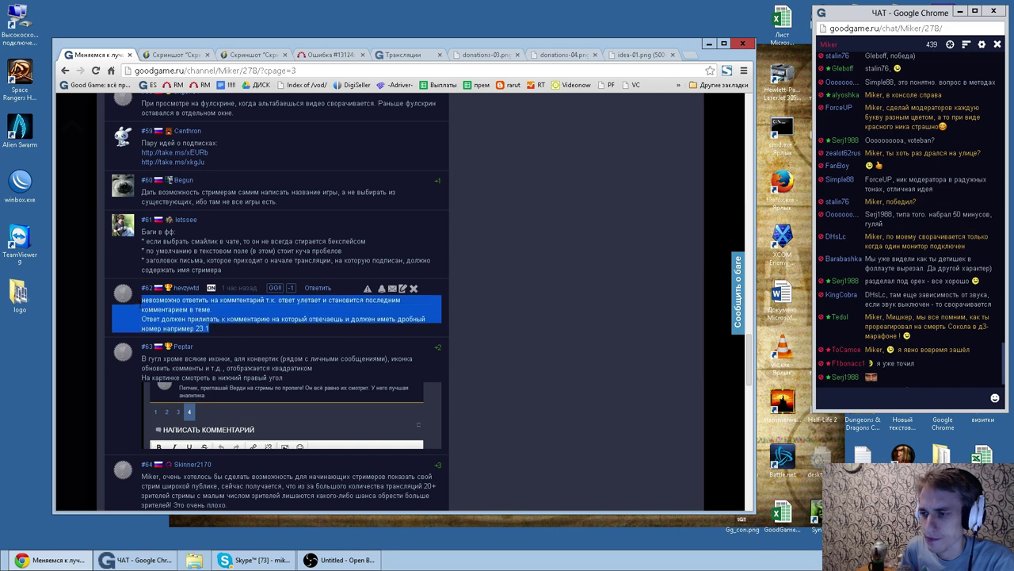
pyautogui.moveTo(224, 327); pyautogui.dragTo(142, 300)
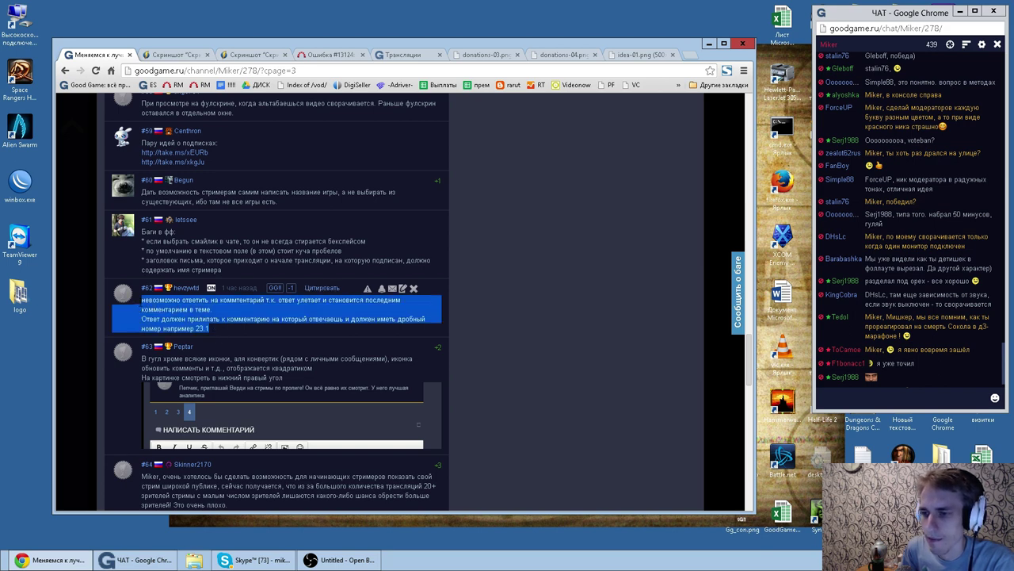
pyautogui.doubleClick(187, 327)
pyautogui.doubleClick(219, 329)
pyautogui.doubleClick(250, 318)
pyautogui.click(269, 318)
pyautogui.doubleClick(412, 319)
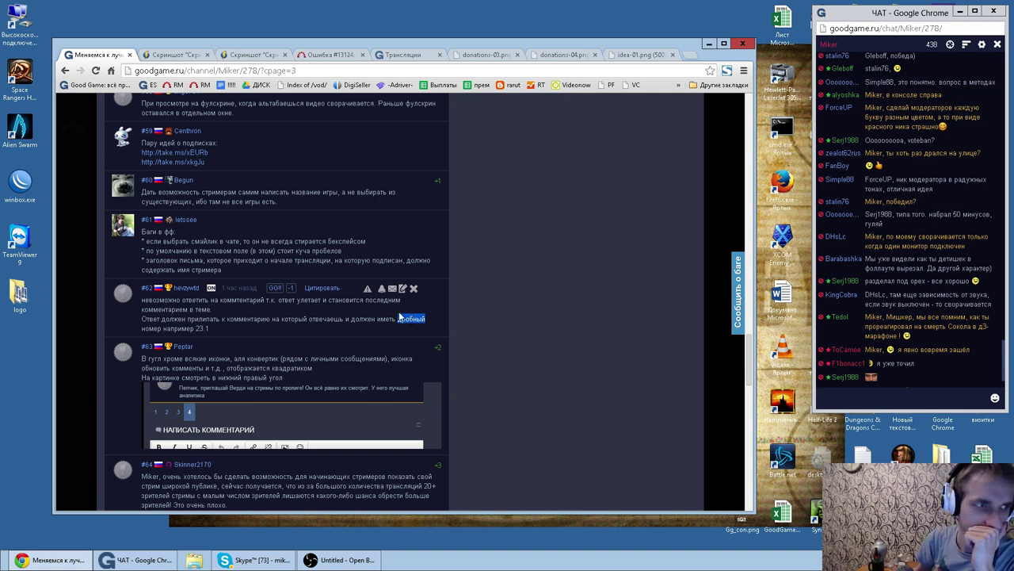
# Step: Check the viewers' latest chat messages and reread how comment #62 wants replies placed and numbered
pyautogui.hotkey('alt', 'Tab')
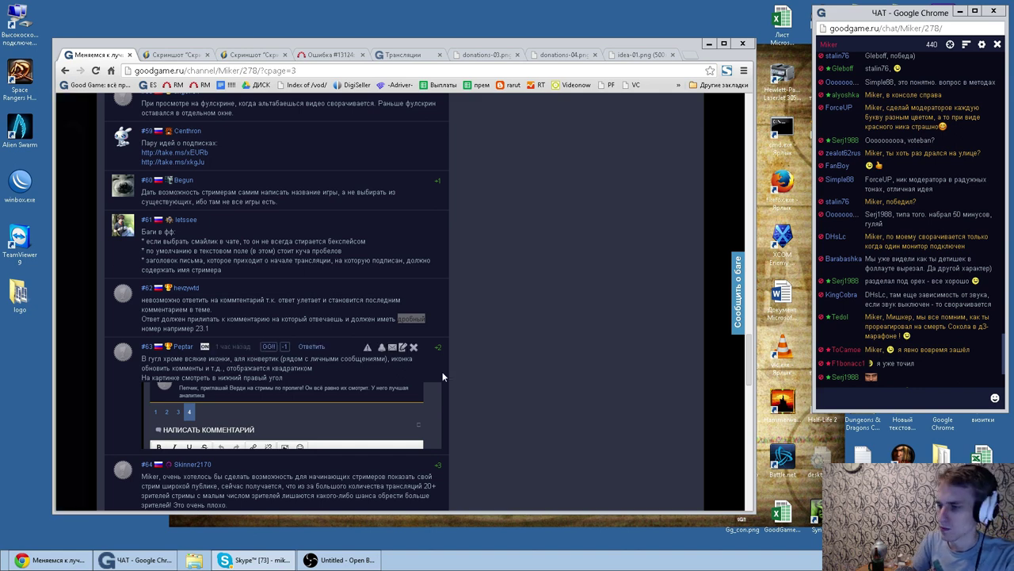
pyautogui.click(601, 410)
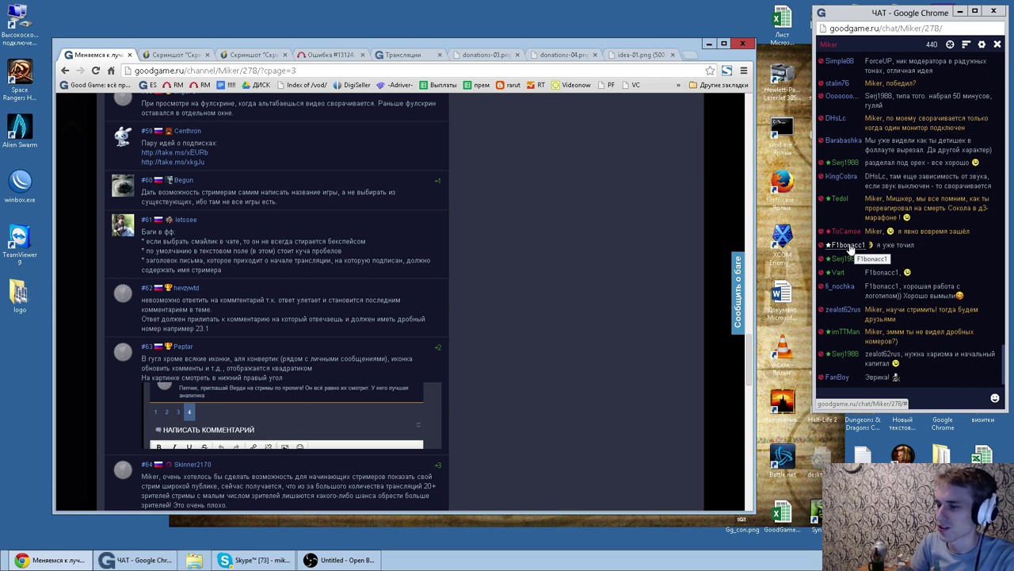
pyautogui.click(330, 55)
pyautogui.click(99, 56)
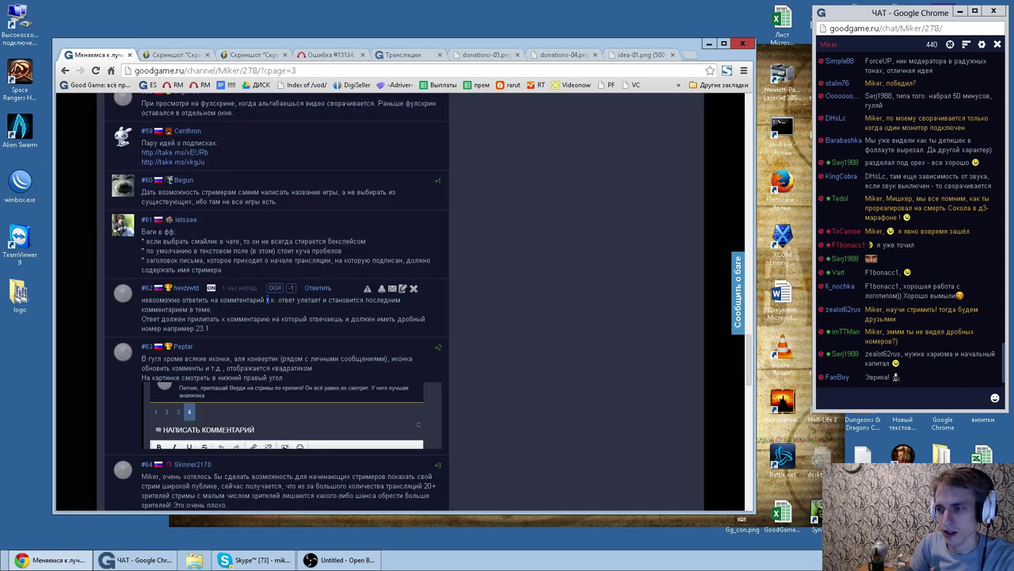
pyautogui.moveTo(214, 310); pyautogui.dragTo(141, 309)
pyautogui.doubleClick(242, 328)
pyautogui.doubleClick(254, 311)
pyautogui.doubleClick(303, 318)
pyautogui.click(336, 316)
pyautogui.doubleClick(363, 319)
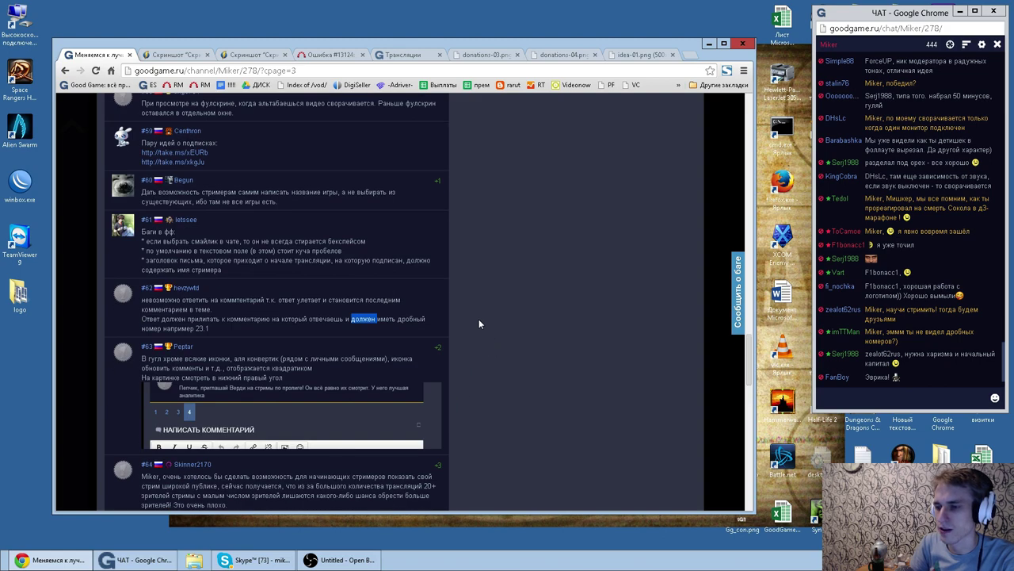
# Step: Open the issue "Идеи по обновлению внешнего вида комментариев" from the Комментарии project's issue list in Redmine
pyautogui.click(329, 54)
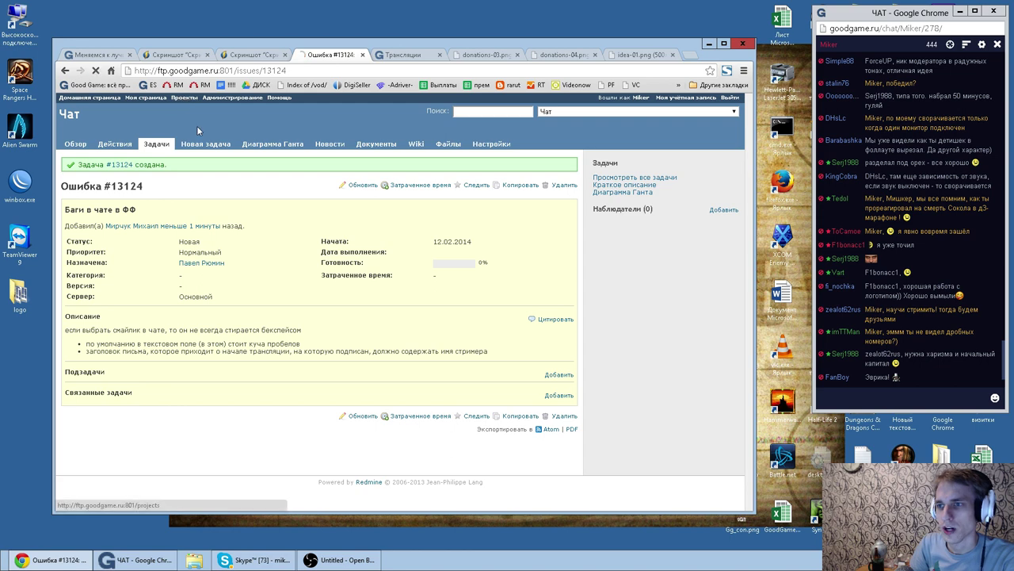
pyautogui.scroll(-3, 139, 345)
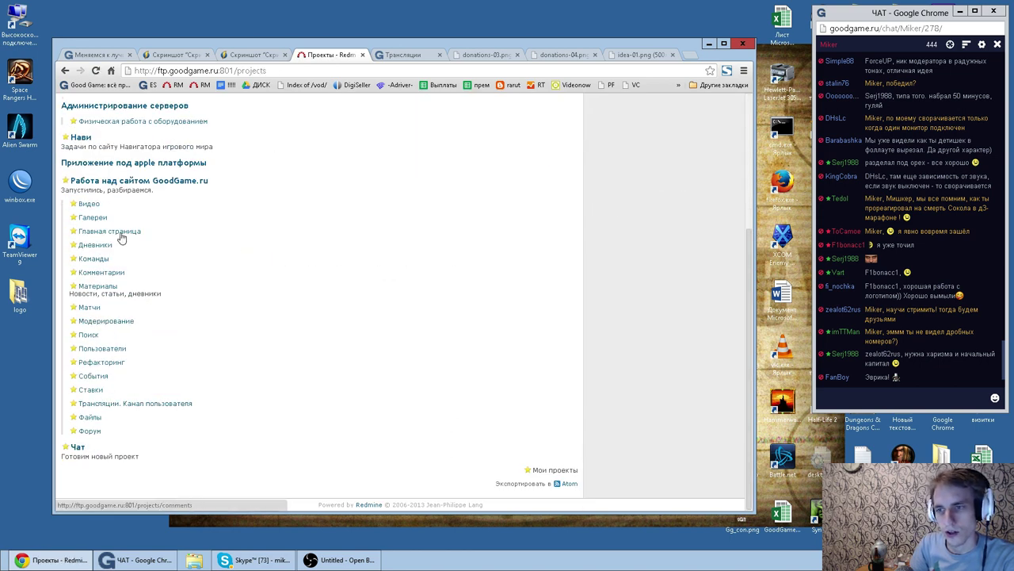
pyautogui.click(101, 272)
pyautogui.click(156, 143)
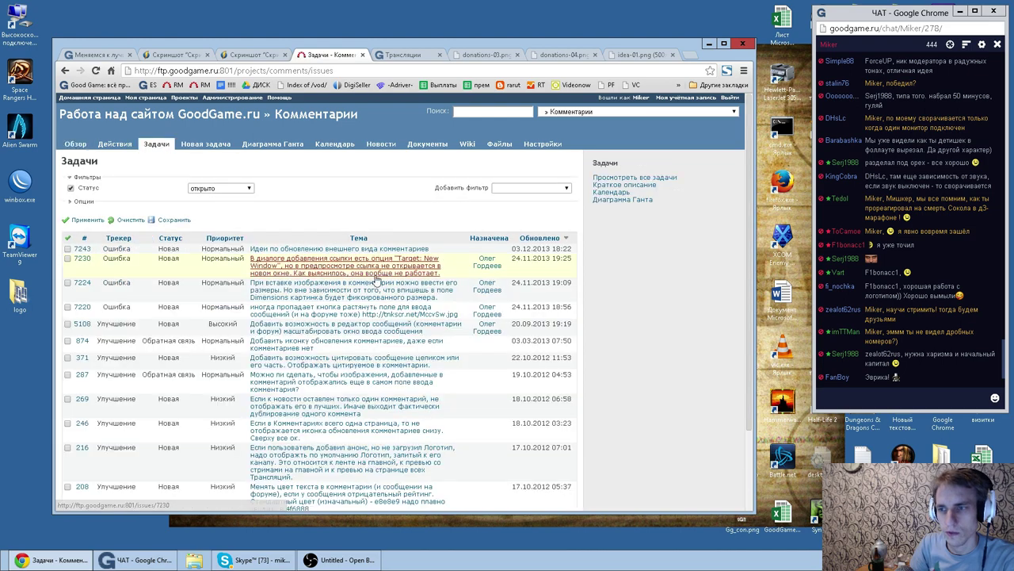
pyautogui.scroll(-2, 453, 335)
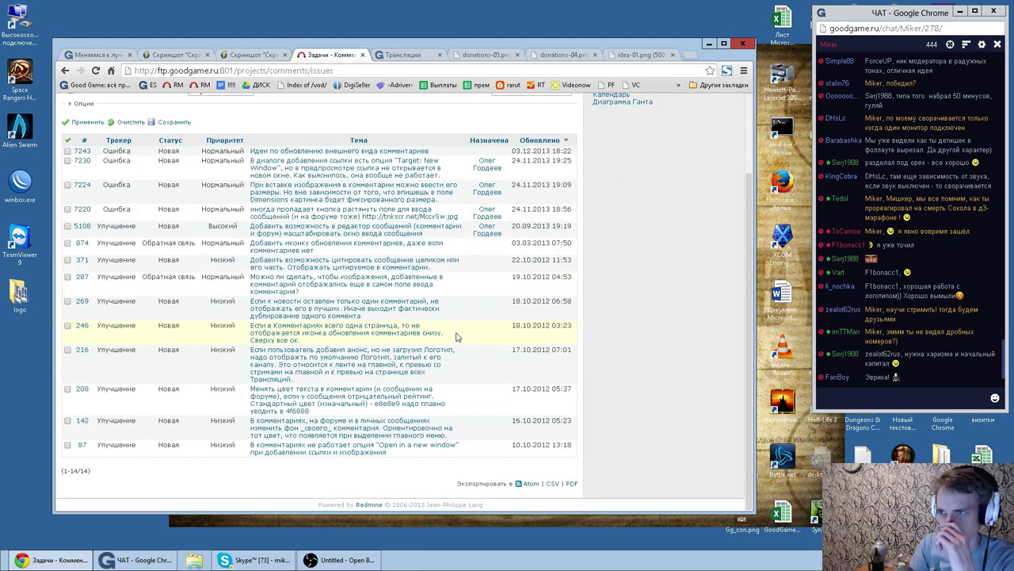
pyautogui.click(357, 151)
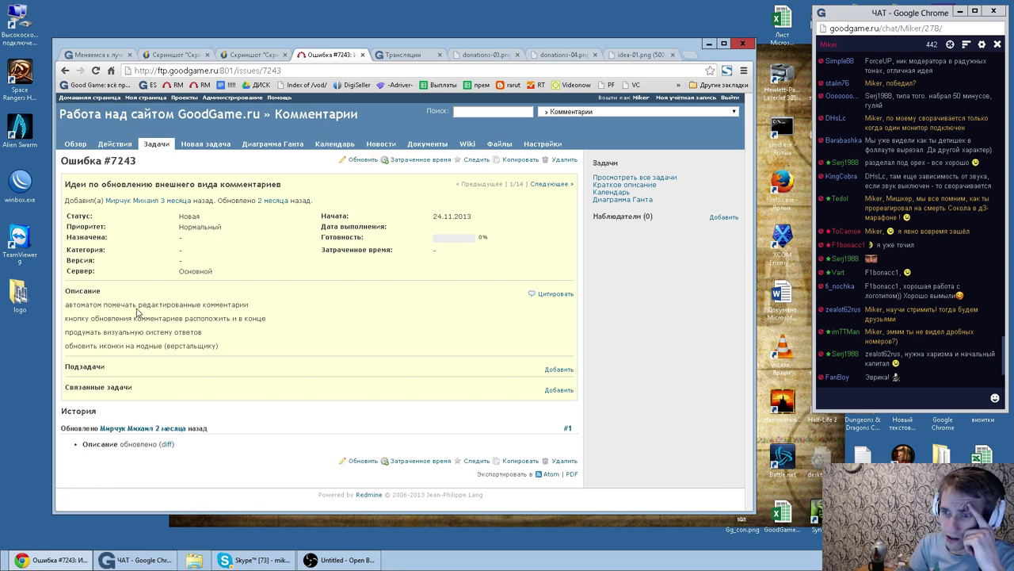
# Step: Read the issue's description, focusing on the comment refresh button and the visual reply system
pyautogui.doubleClick(113, 317)
pyautogui.doubleClick(178, 318)
pyautogui.doubleClick(117, 332)
pyautogui.doubleClick(164, 332)
pyautogui.click(195, 332)
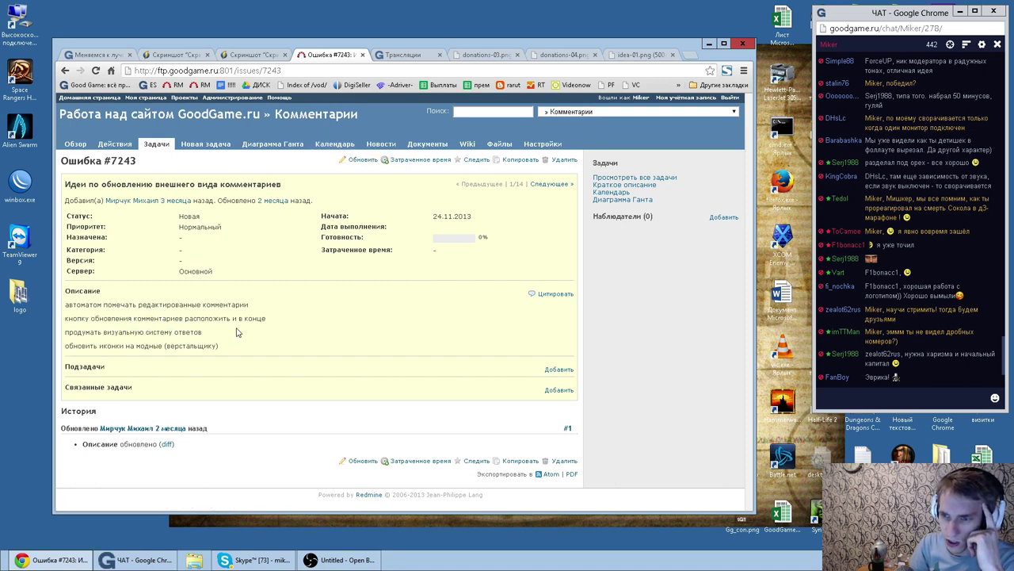
# Step: Add "нумерацию в рамках одной ветки можно переводить в десятые, например, 25.1, 25.2 и т.д." below the description's reply system line
pyautogui.click(356, 159)
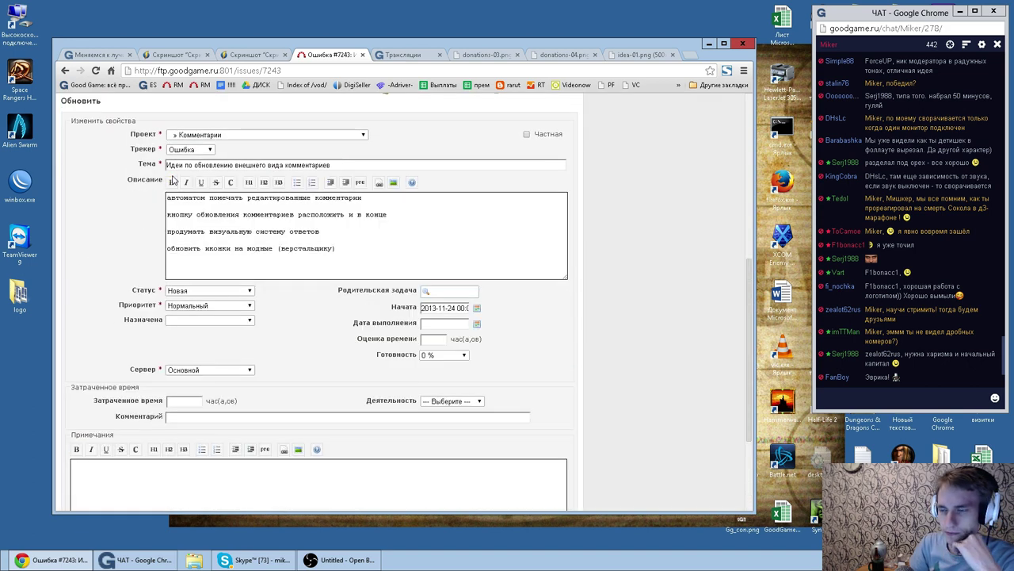
pyautogui.click(355, 231)
pyautogui.write('.')
pyautogui.press('BackSpace')
pyautogui.press('Return')
pyautogui.write('нумерацию можно')
pyautogui.hotkey('ctrl', 'shift', 'Left')
pyautogui.write('в рамках одной вест')
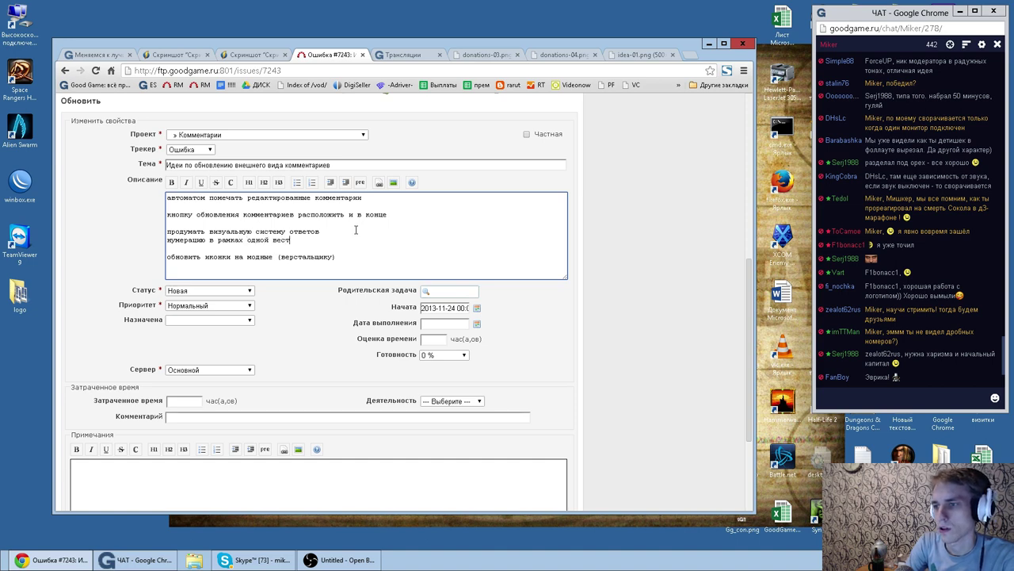
pyautogui.press('BackSpace')
pyautogui.press('BackSpace')
pyautogui.write('тки можно вереводить в десятые, например, 25.1')
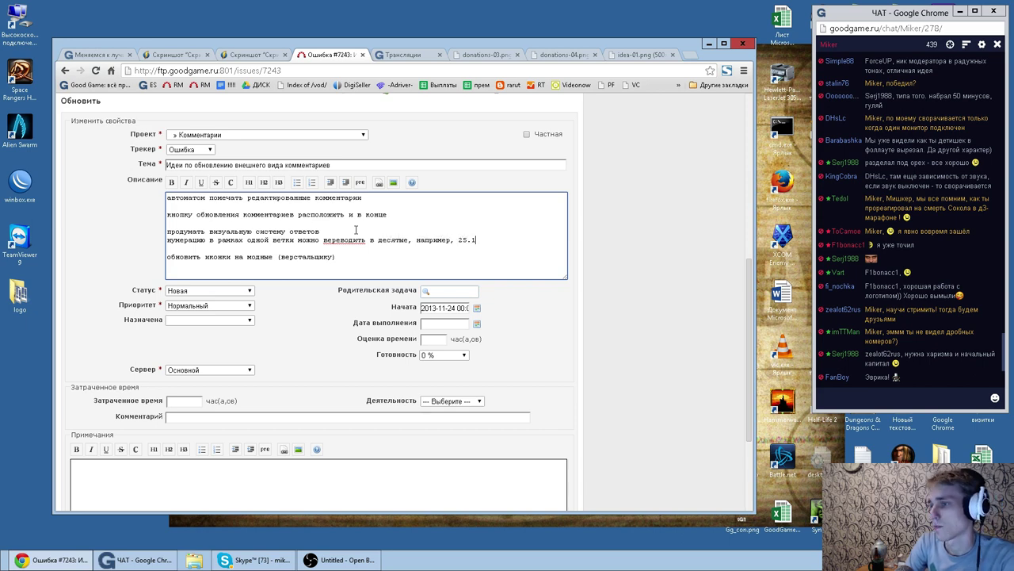
pyautogui.write(', 25.2')
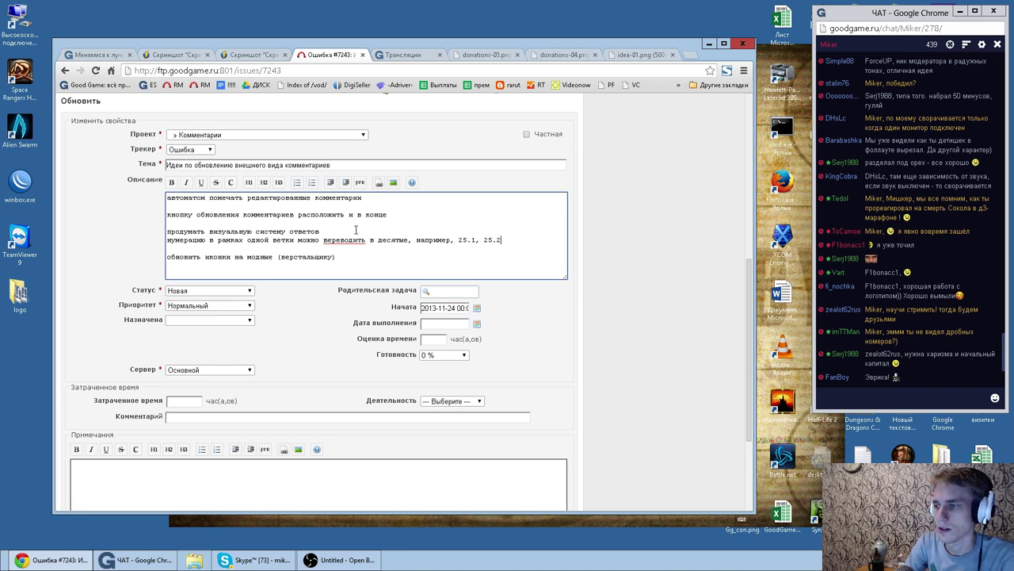
pyautogui.write(' и т.д.')
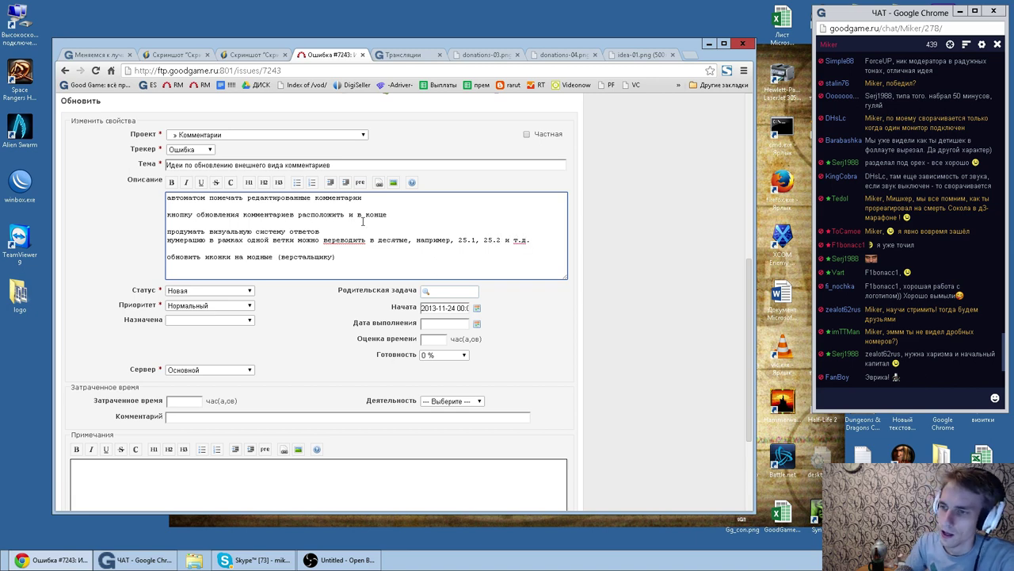
# Step: Delete the last description line about updating the icons and save the issue
pyautogui.moveTo(375, 257); pyautogui.dragTo(185, 252)
pyautogui.press('BackSpace')
pyautogui.scroll(-2, 249, 303)
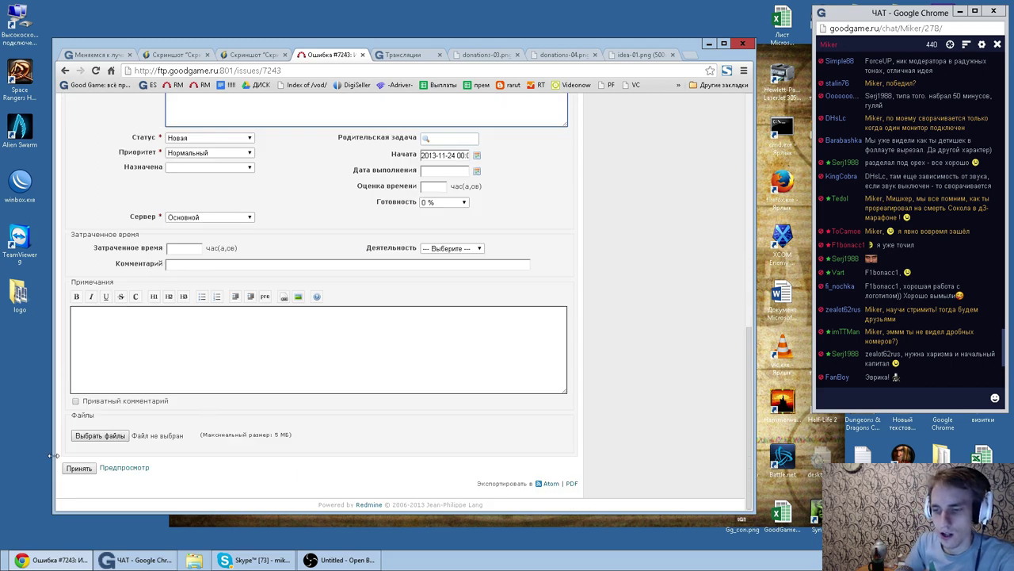
pyautogui.click(80, 467)
# Step: Return to the GoodGame.ru comments and read comment #63 and the opening of comment #64 about exposure for beginning streamers
pyautogui.click(95, 53)
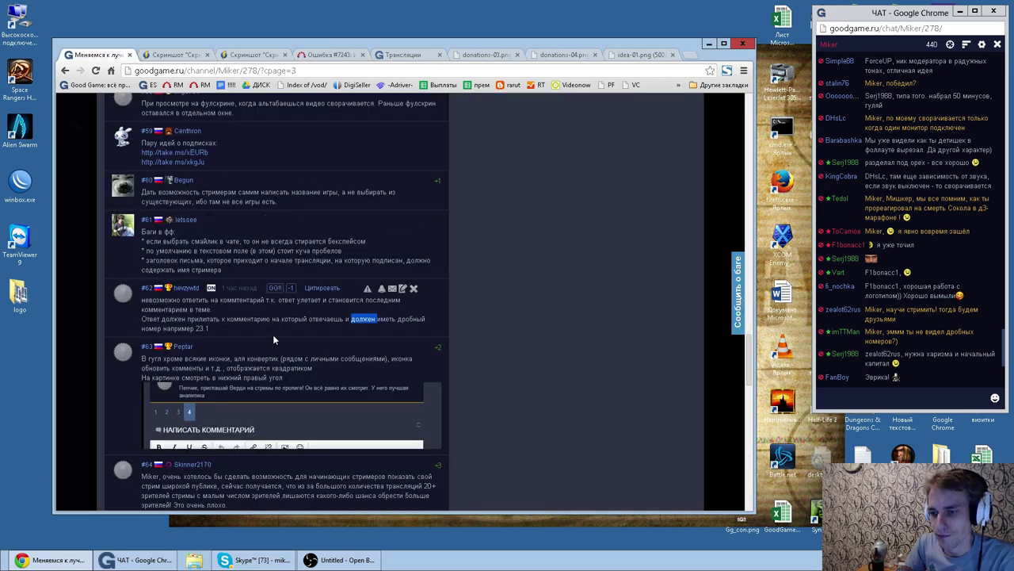
pyautogui.scroll(-3, 194, 316)
pyautogui.click(195, 317)
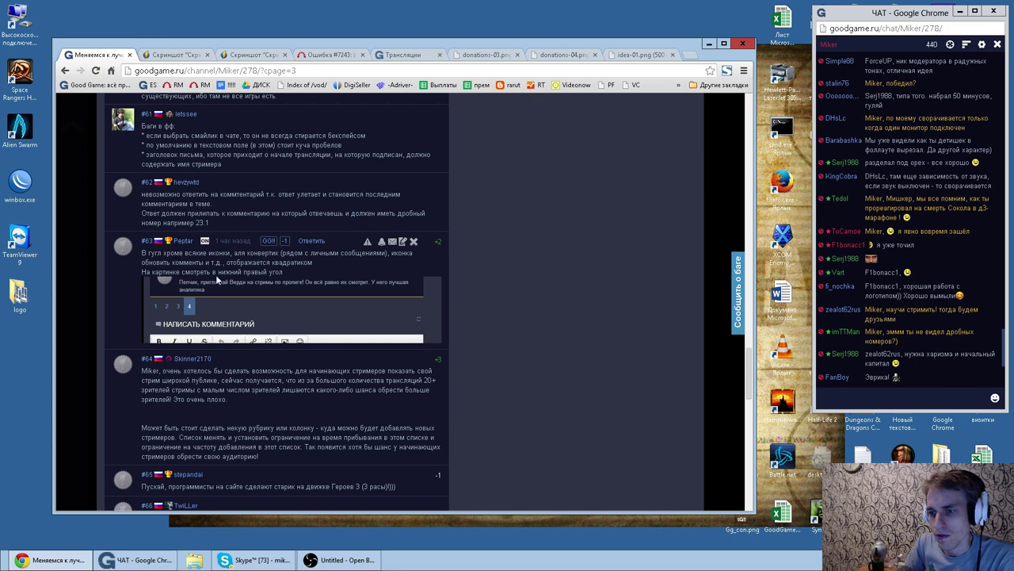
pyautogui.scroll(-2, 196, 317)
pyautogui.moveTo(141, 265); pyautogui.dragTo(229, 265)
pyautogui.click(308, 264)
pyautogui.moveTo(309, 265); pyautogui.dragTo(351, 265)
pyautogui.click(385, 264)
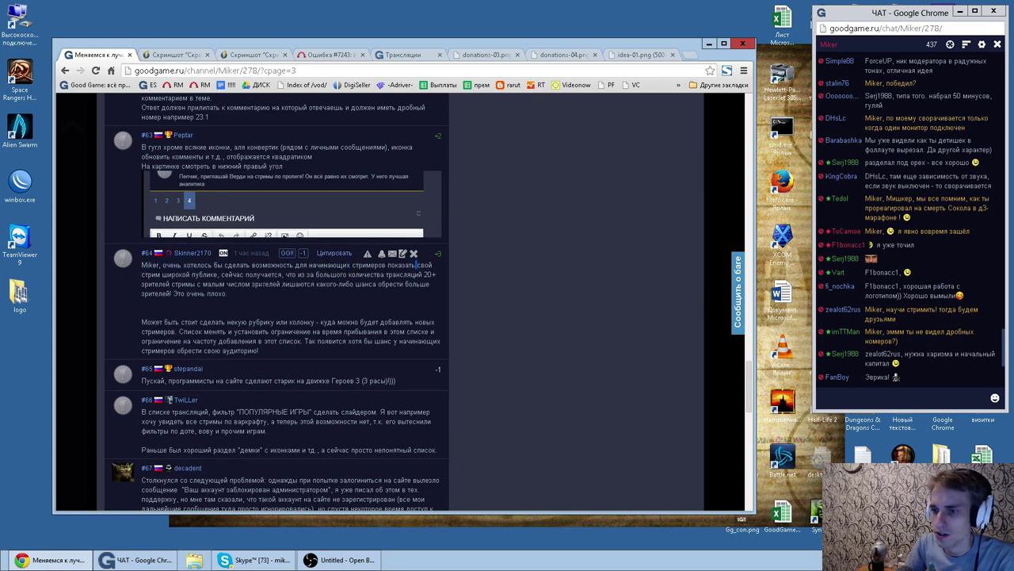
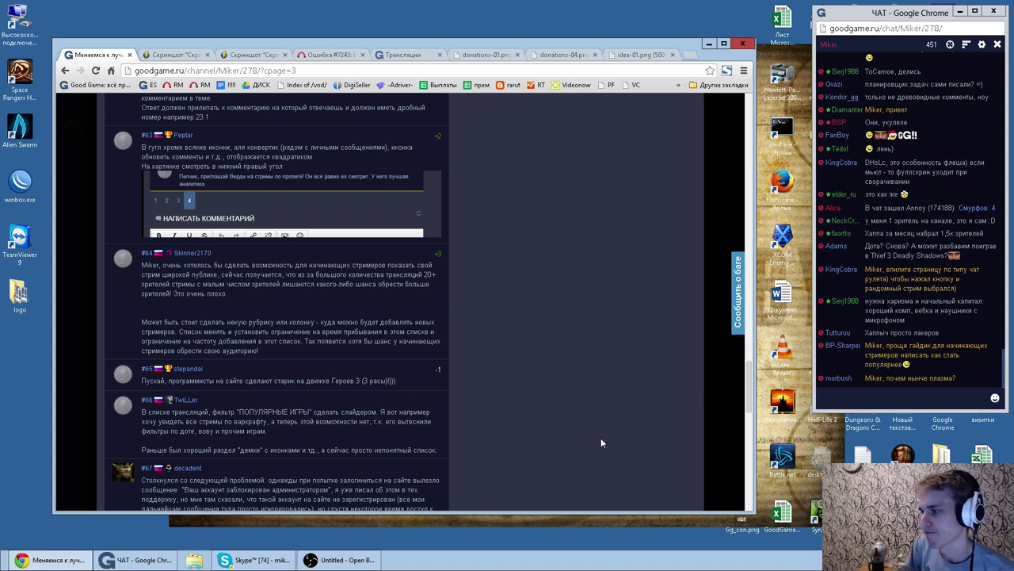
# Step: Read comment #64's proposal for a new-streamer section with limits on time listed and how often streamers are added
pyautogui.doubleClick(172, 265)
pyautogui.click(301, 312)
pyautogui.doubleClick(292, 332)
pyautogui.click(293, 332)
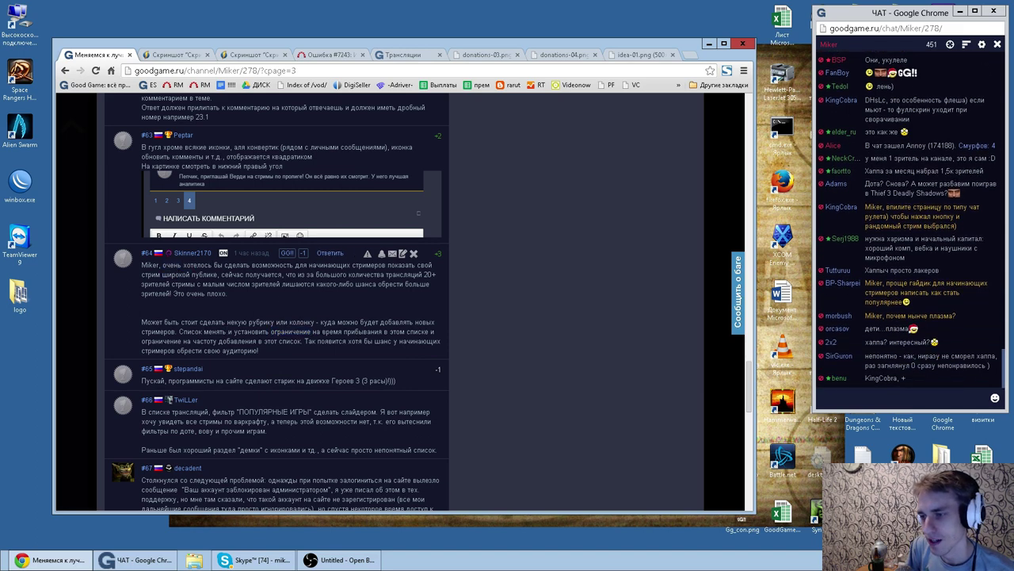
pyautogui.doubleClick(292, 331)
pyautogui.doubleClick(251, 332)
pyautogui.click(252, 331)
pyautogui.moveTo(358, 332); pyautogui.dragTo(364, 332)
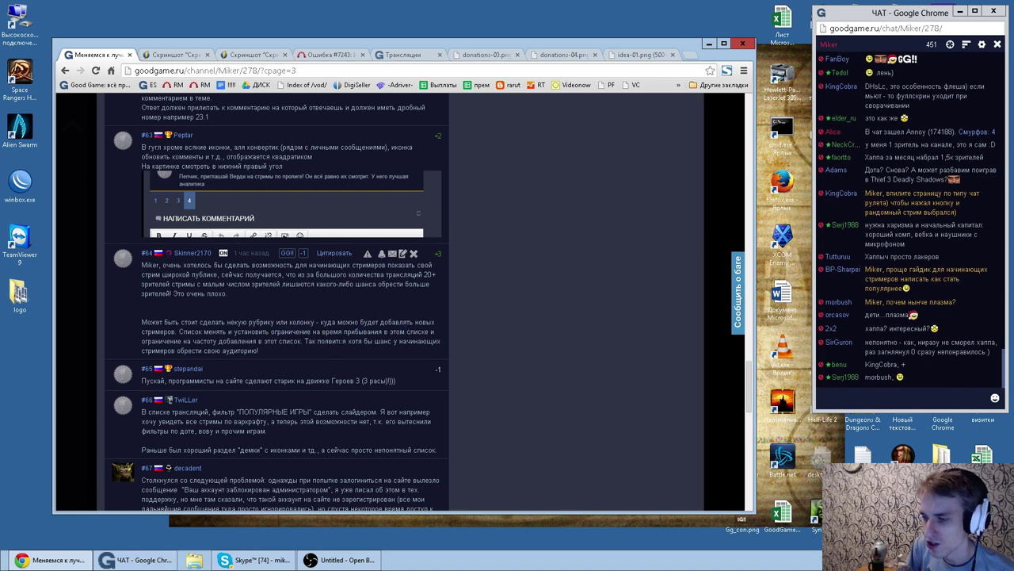
pyautogui.doubleClick(333, 340)
pyautogui.doubleClick(365, 331)
pyautogui.click(320, 331)
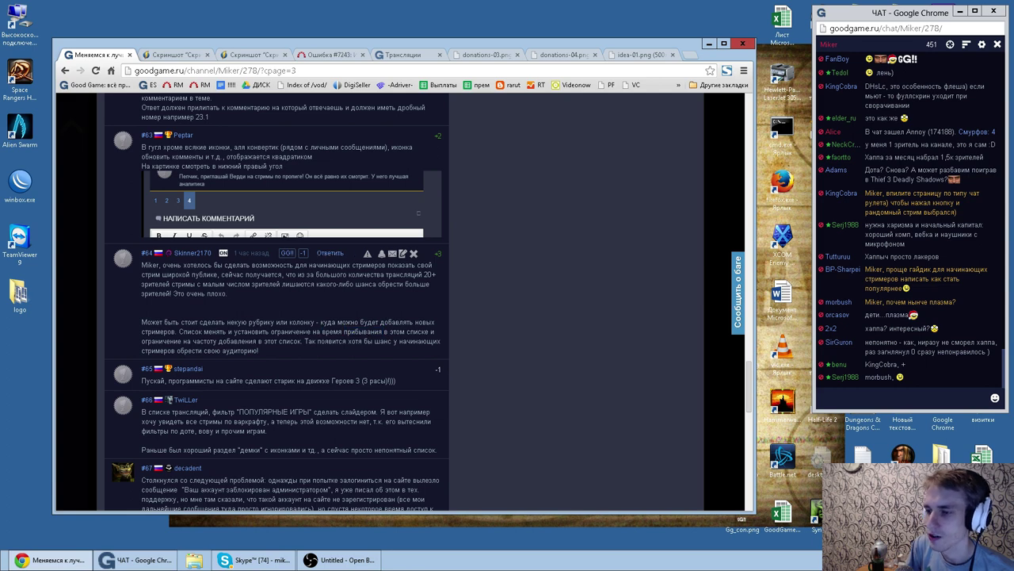
pyautogui.doubleClick(332, 332)
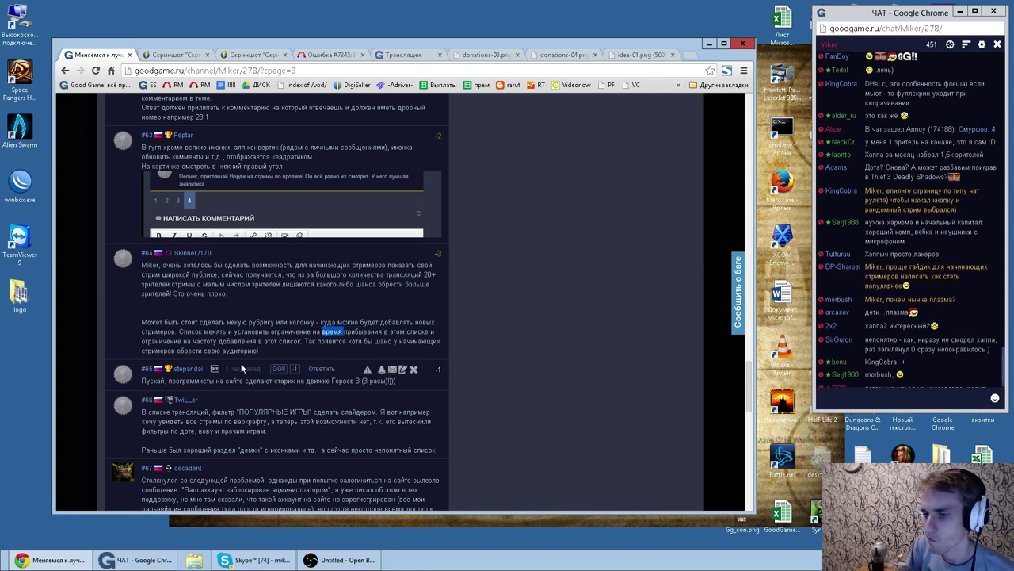
# Step: Read comment #65 about building a site feature on the Heroes 3 engine
pyautogui.scroll(-1, 298, 337)
pyautogui.doubleClick(220, 328)
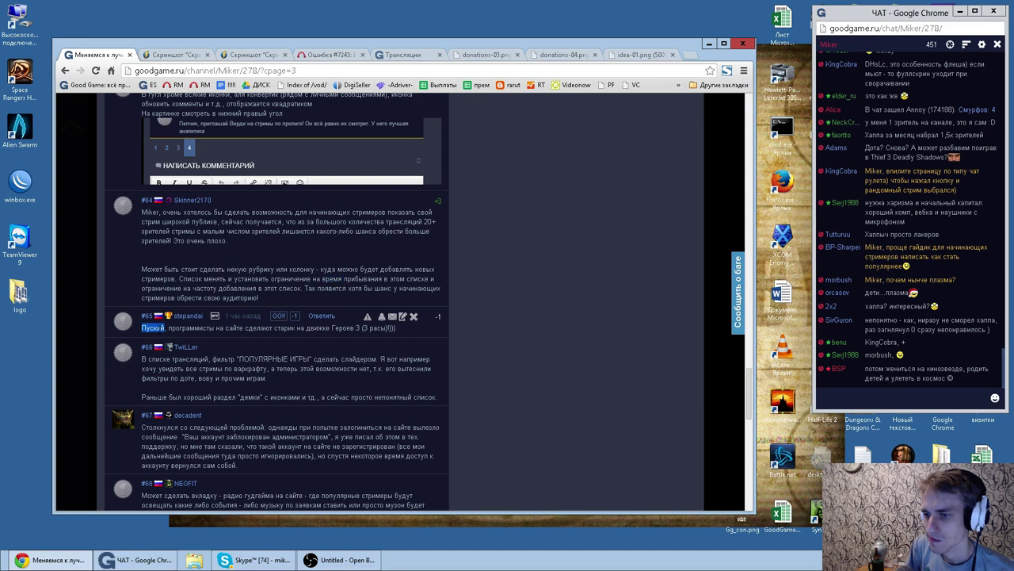
pyautogui.doubleClick(220, 327)
pyautogui.doubleClick(259, 327)
pyautogui.click(259, 327)
pyautogui.scroll(-2, 340, 326)
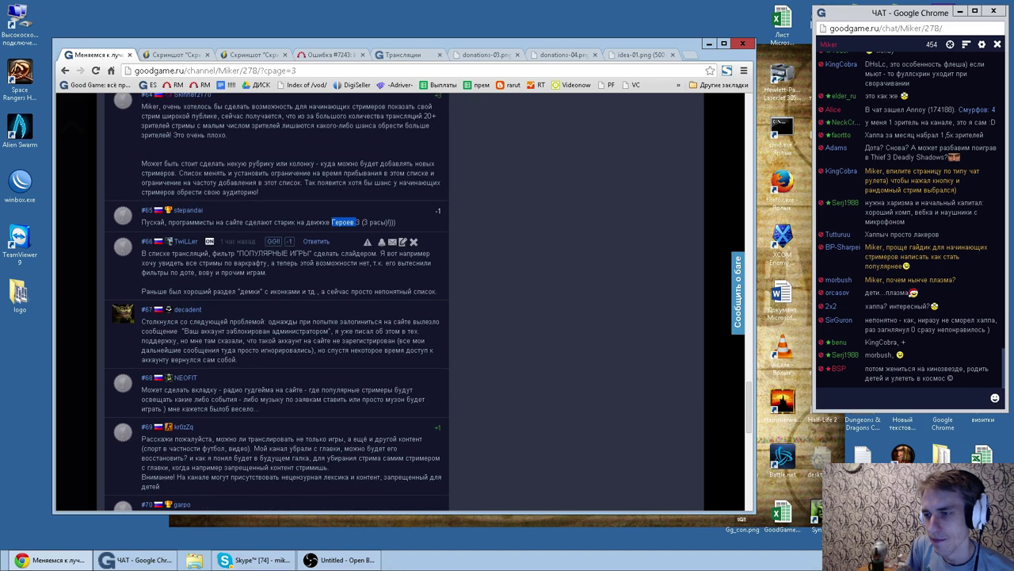
# Step: Read comment #66 about turning the "ПОПУЛЯРНЫЕ ИГРЫ" filter in the stream list into a slider
pyautogui.moveTo(141, 256); pyautogui.dragTo(308, 253)
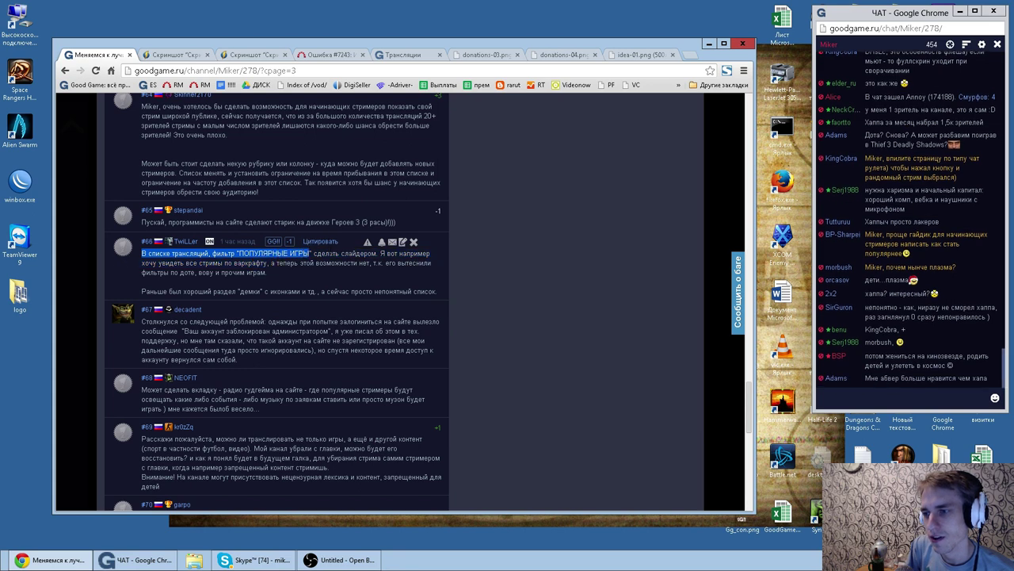
pyautogui.doubleClick(327, 252)
pyautogui.doubleClick(358, 253)
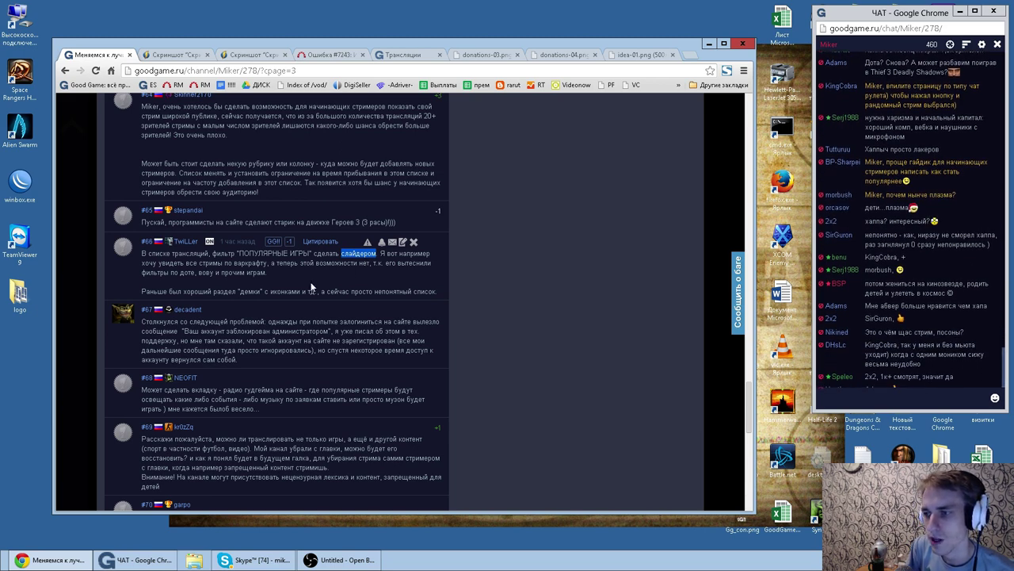
pyautogui.moveTo(153, 272); pyautogui.dragTo(280, 273)
pyautogui.click(280, 274)
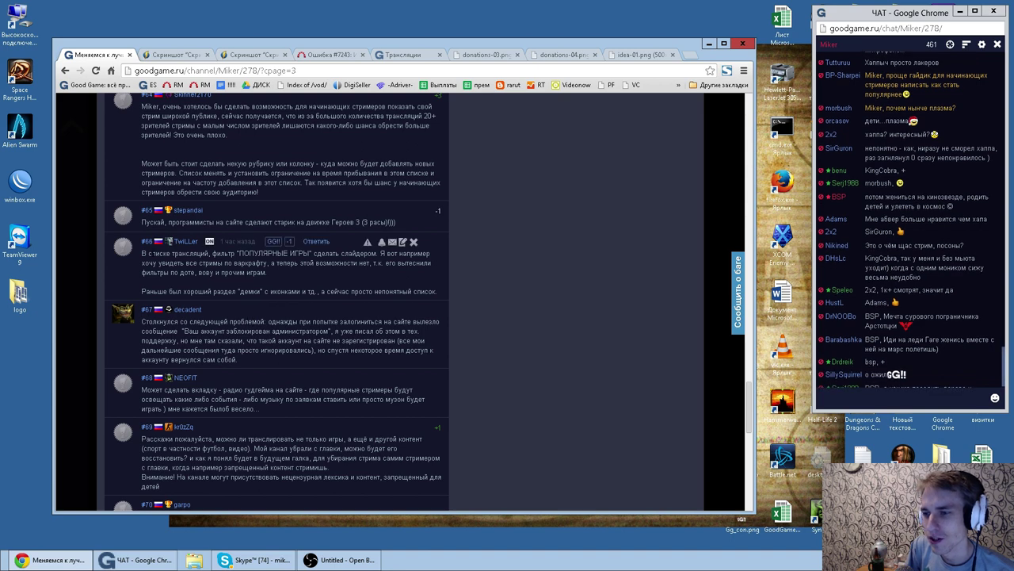
pyautogui.moveTo(141, 252); pyautogui.dragTo(279, 276)
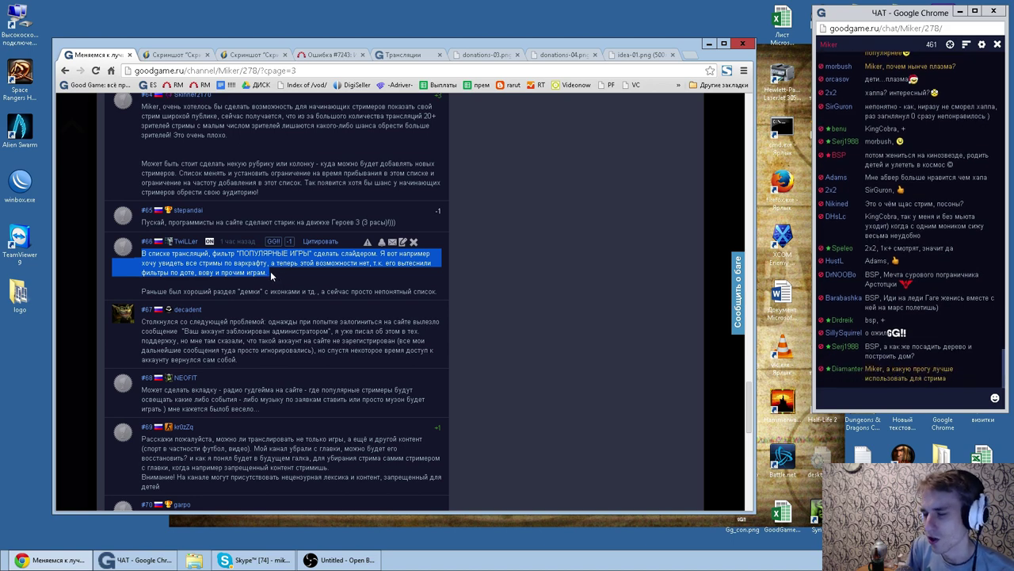
pyautogui.click(278, 273)
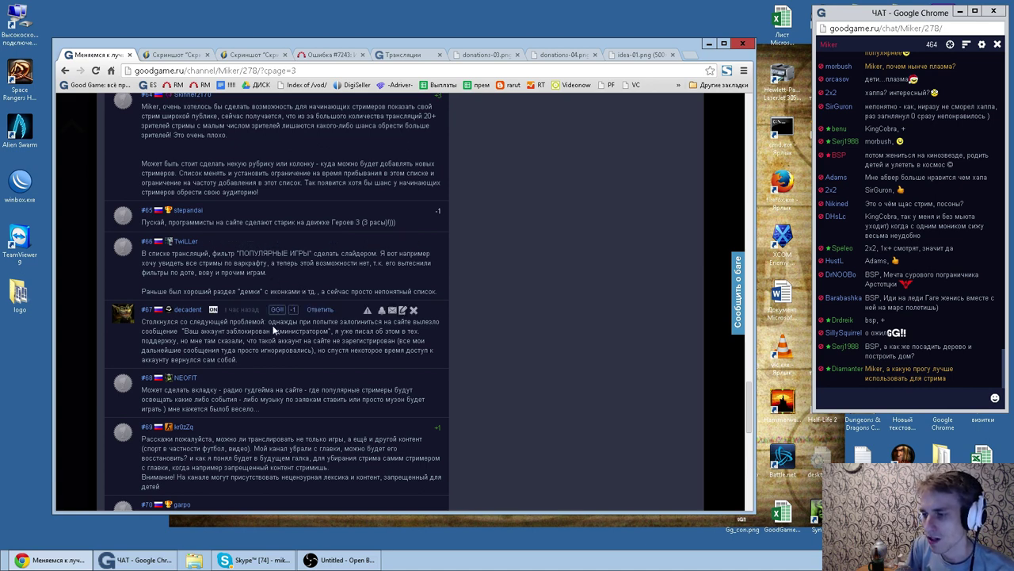
# Step: Read comment #67 about the blocked-account message at login and view its author's profile in a separate tab
pyautogui.moveTo(184, 331); pyautogui.dragTo(320, 330)
pyautogui.click(320, 330)
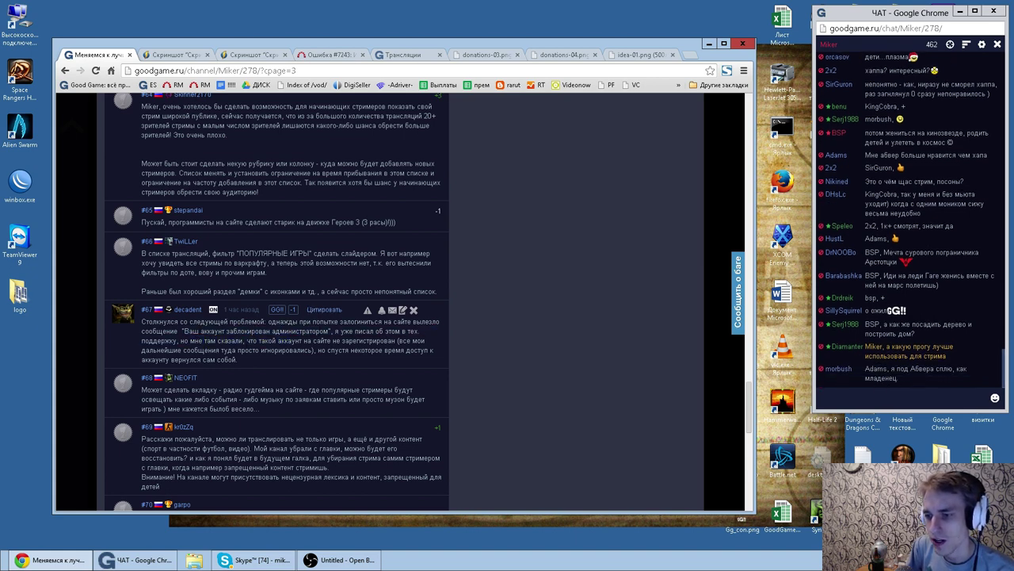
pyautogui.doubleClick(338, 349)
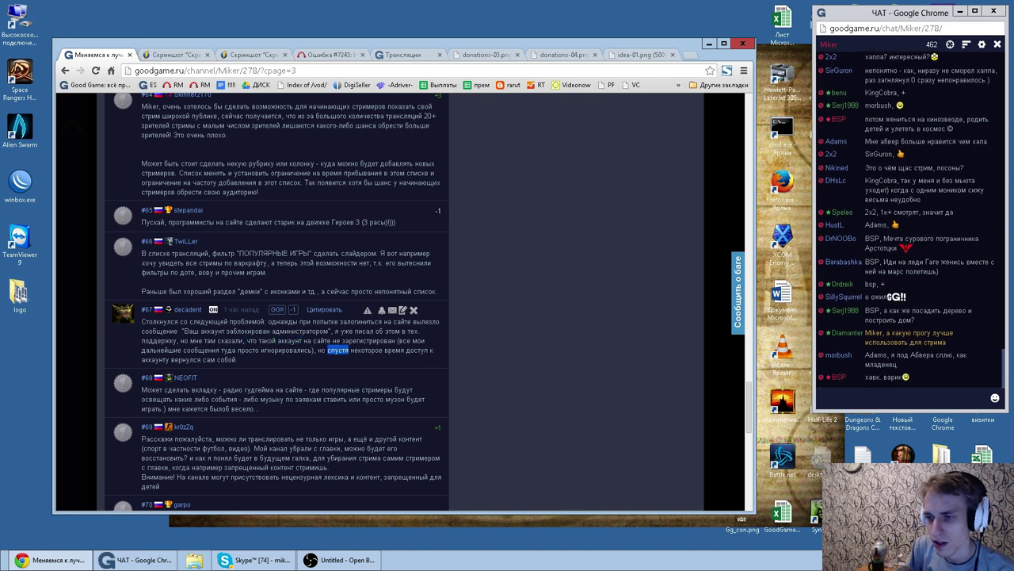
pyautogui.rightClick(190, 310)
pyautogui.click(226, 319)
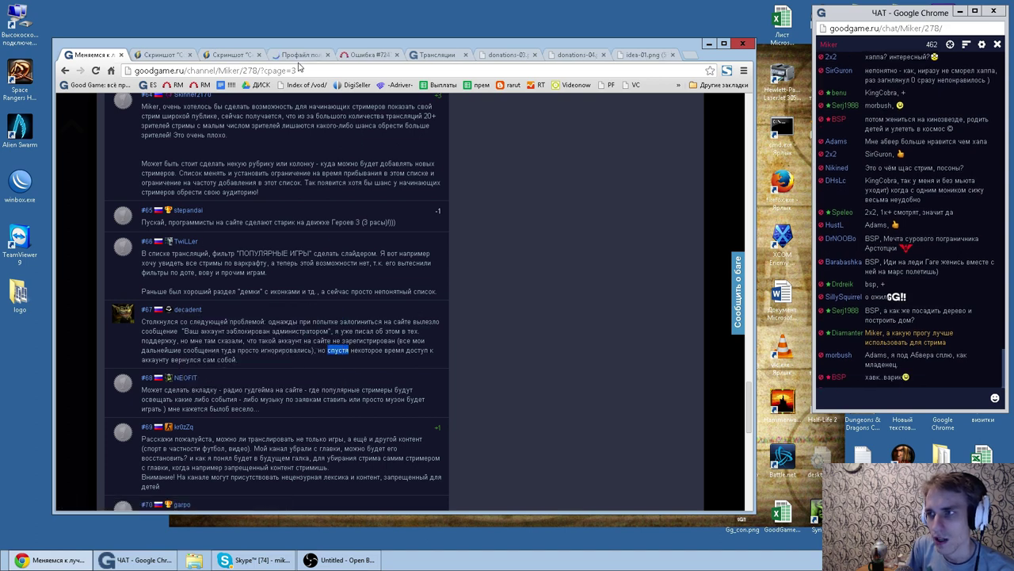
pyautogui.click(300, 55)
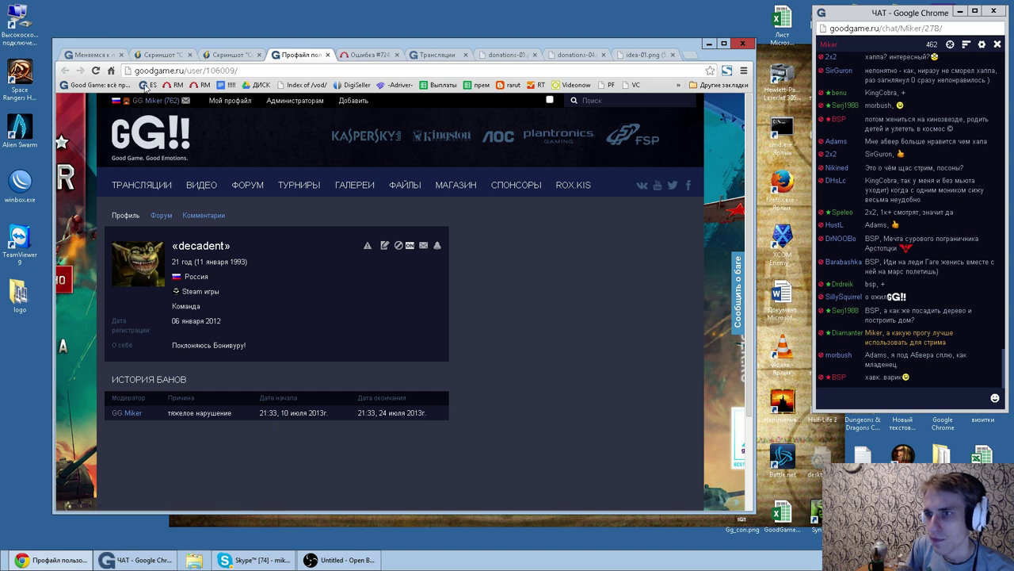
# Step: Go back to comment #67 and reread the account problem, focusing on the "Ваш аккаунт заблокирован администратором" message
pyautogui.click(91, 55)
pyautogui.doubleClick(367, 349)
pyautogui.doubleClick(395, 349)
pyautogui.moveTo(250, 362); pyautogui.dragTo(181, 330)
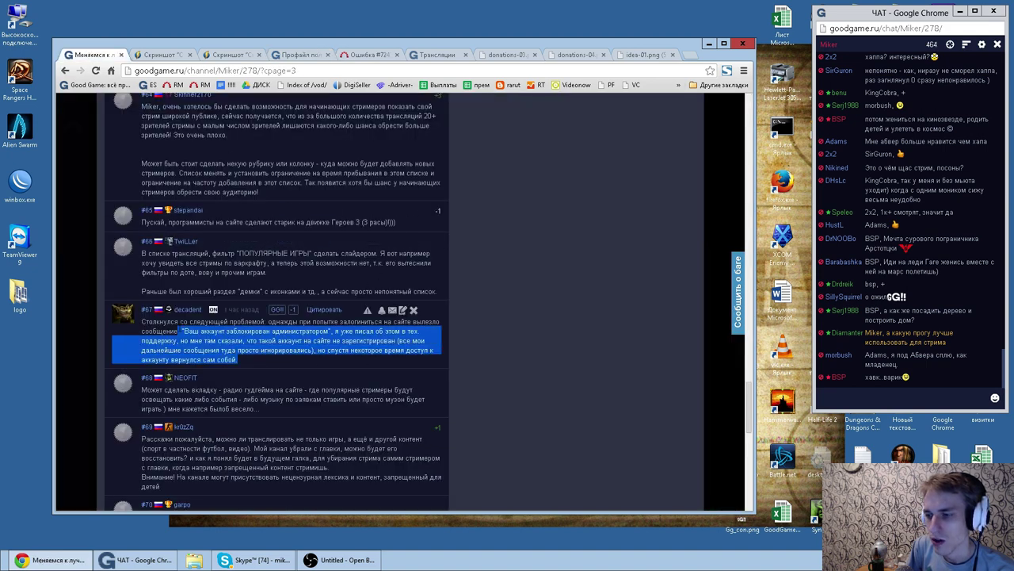
pyautogui.click(180, 330)
pyautogui.moveTo(182, 330); pyautogui.dragTo(336, 331)
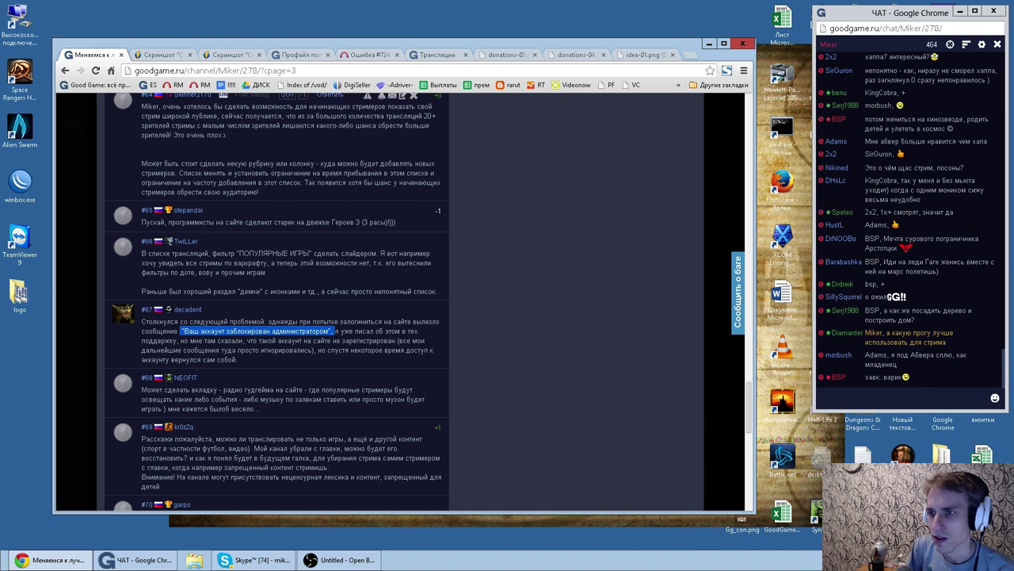
# Step: Return to the profile of comment #67's author and search the site for similar nicknames
pyautogui.click(286, 55)
pyautogui.click(622, 101)
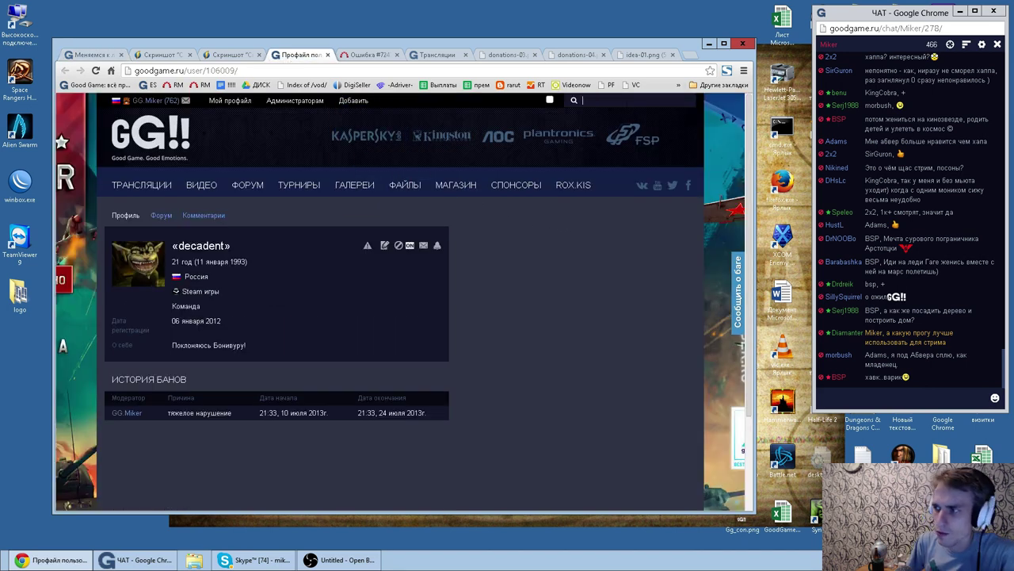
pyautogui.write('вусфву')
pyautogui.hotkey('ctrl', 'a')
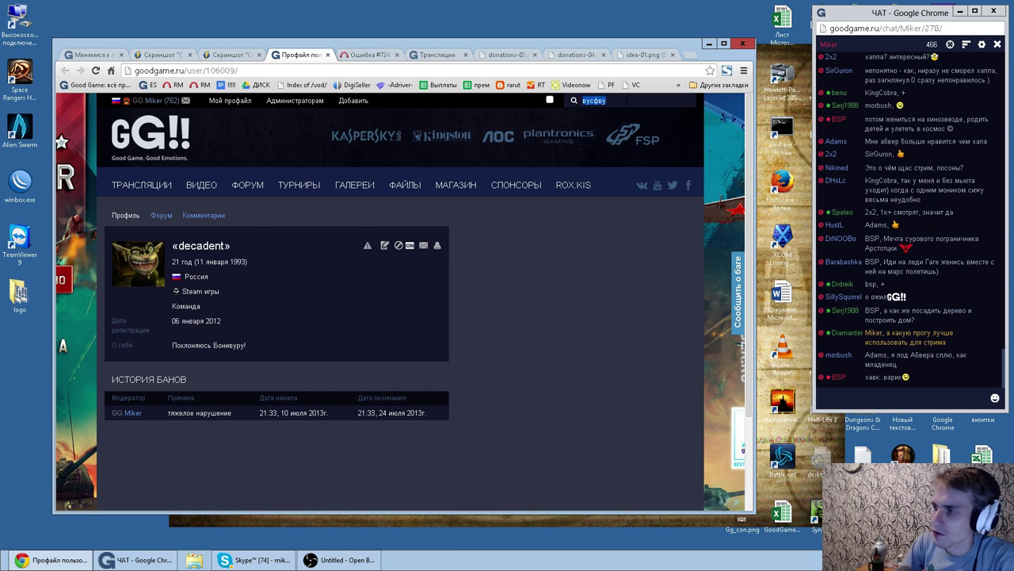
pyautogui.write('dewca')
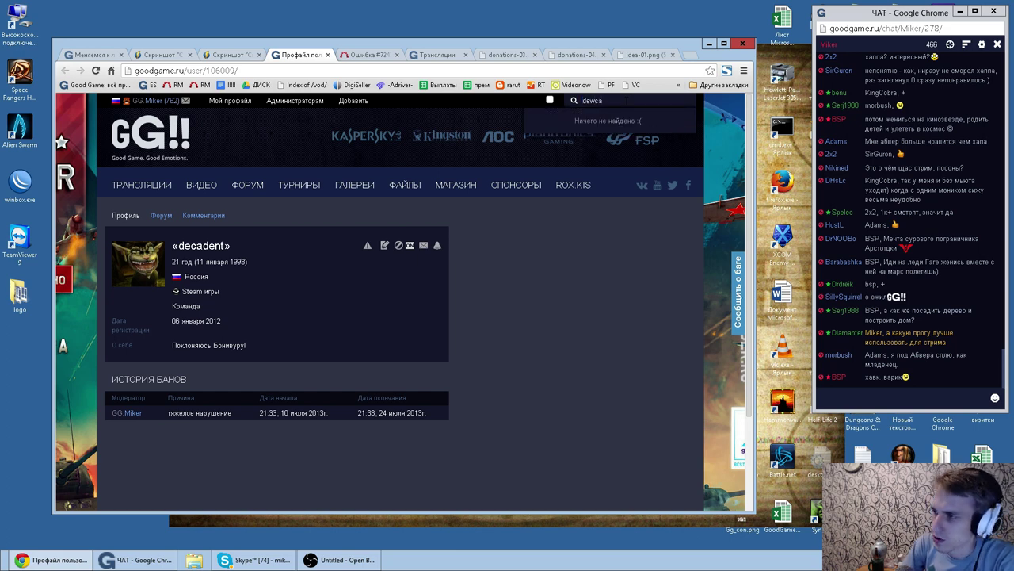
pyautogui.press('BackSpace')
pyautogui.press('BackSpace')
pyautogui.press('BackSpace')
pyautogui.write('cade')
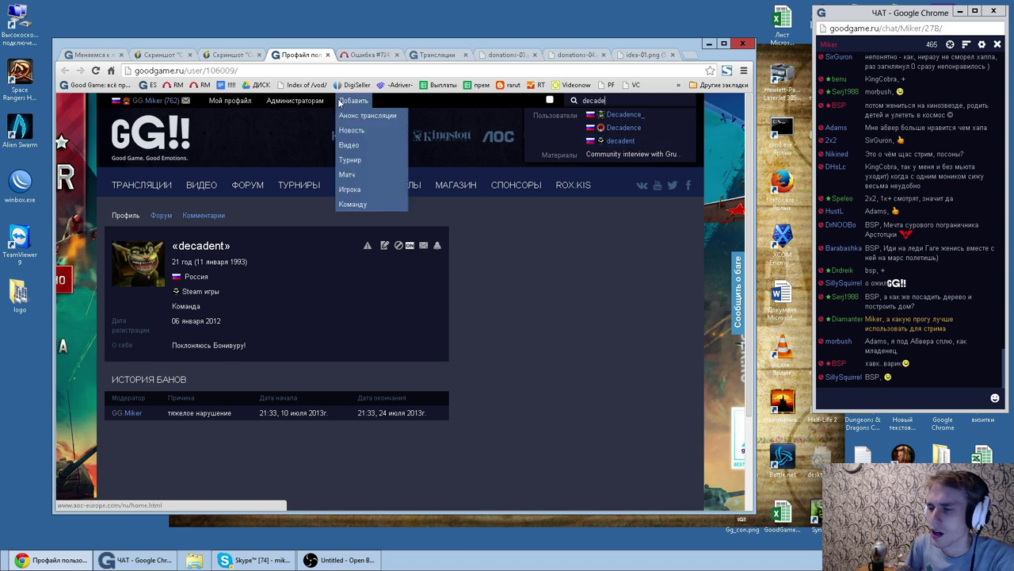
# Step: Close the user profile and both Monosnap screenshot tabs to get back to the comments page
pyautogui.click(327, 54)
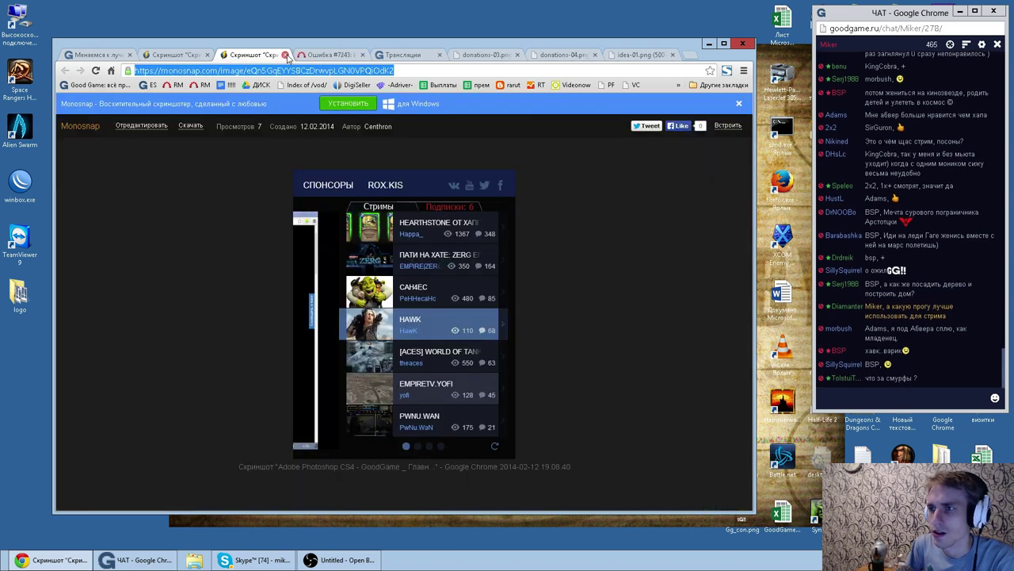
pyautogui.click(286, 54)
pyautogui.click(207, 54)
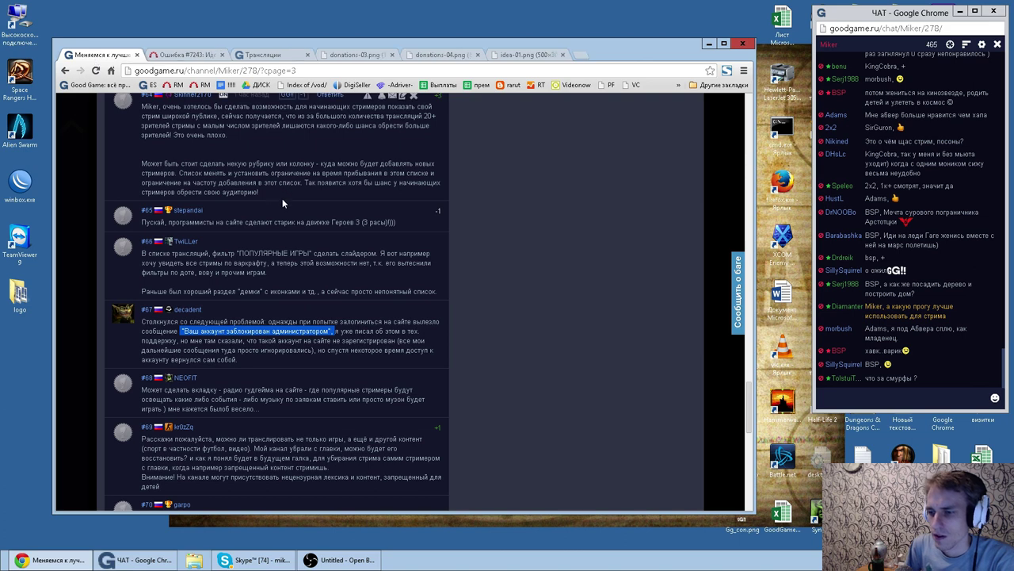
# Step: Read comment #69 about streaming non-game content and hiding streams with prohibited content from the main page
pyautogui.scroll(-1, 331, 266)
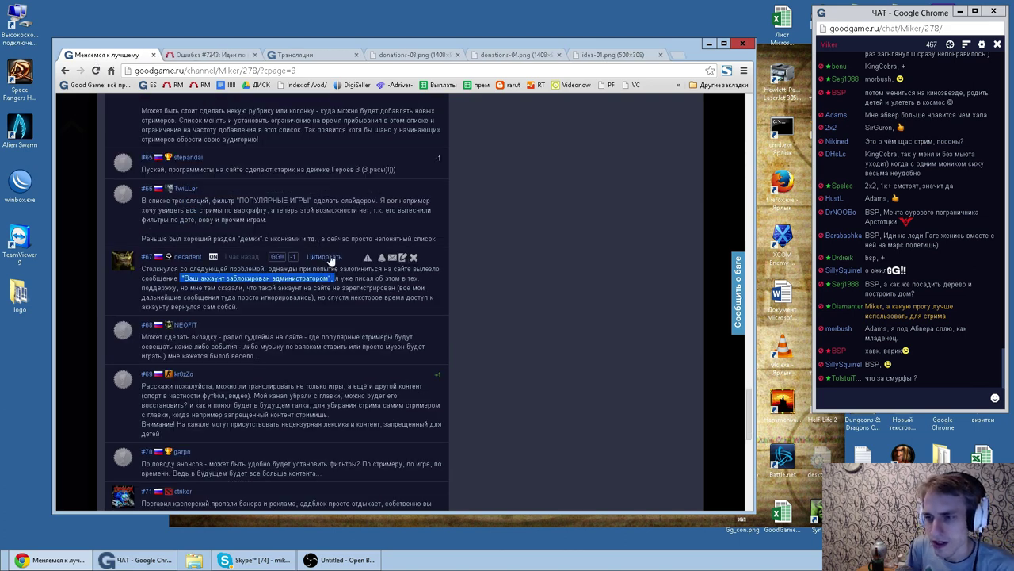
pyautogui.scroll(-2, 328, 258)
pyautogui.click(178, 281)
pyautogui.doubleClick(226, 281)
pyautogui.click(230, 280)
pyautogui.doubleClick(317, 280)
pyautogui.click(320, 281)
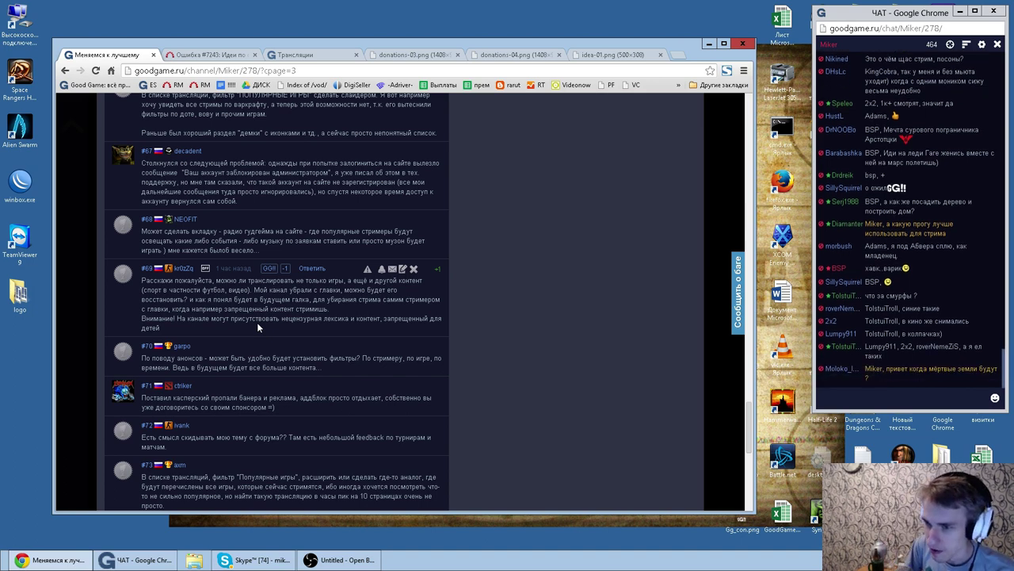
pyautogui.moveTo(200, 327); pyautogui.dragTo(168, 298)
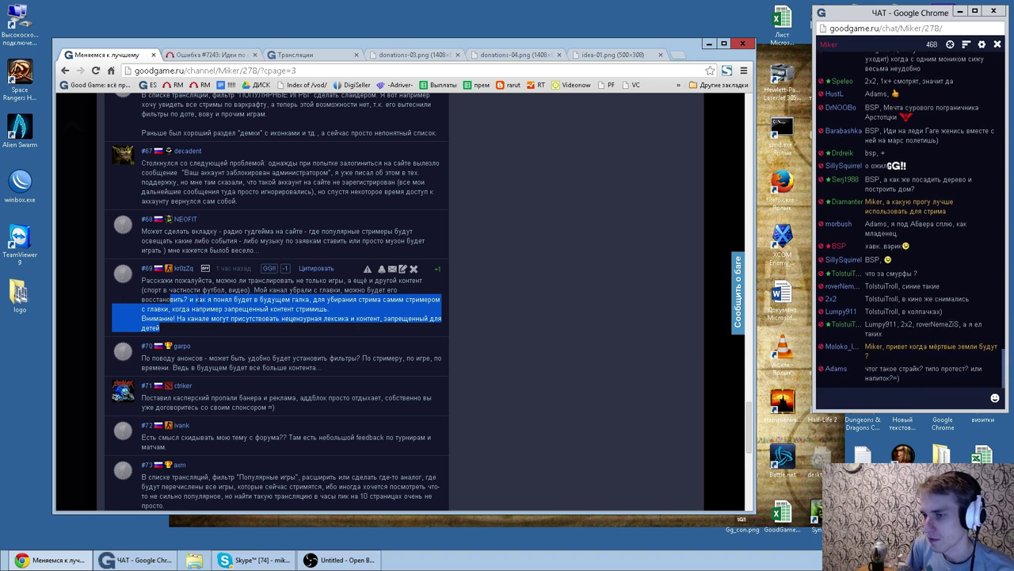
# Step: Read comment #70 about adding announcement filters by streamer, game and time
pyautogui.doubleClick(192, 357)
pyautogui.doubleClick(221, 357)
pyautogui.doubleClick(275, 367)
pyautogui.doubleClick(302, 367)
pyautogui.doubleClick(343, 357)
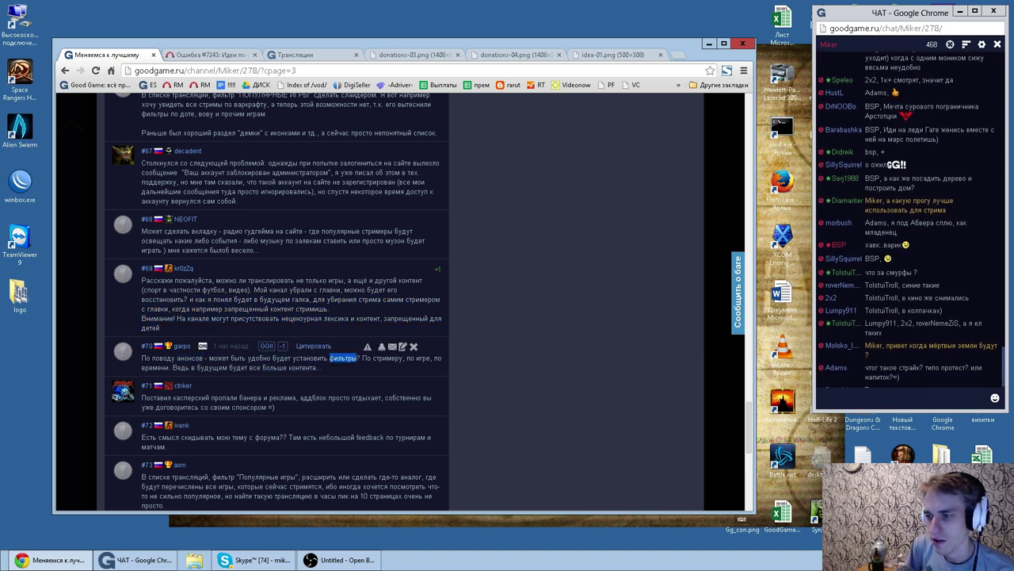
pyautogui.doubleClick(373, 358)
pyautogui.doubleClick(384, 357)
pyautogui.click(418, 363)
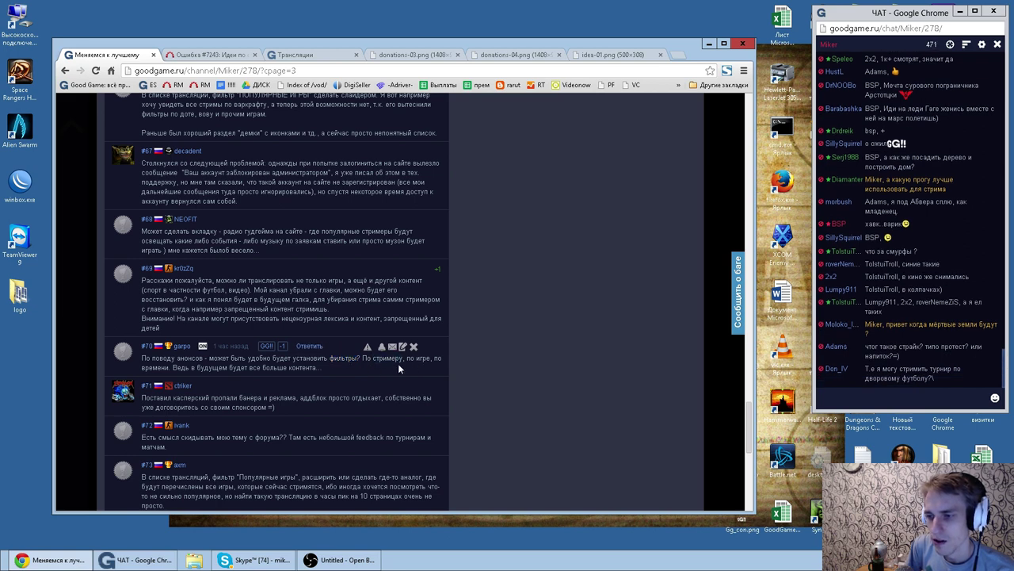
pyautogui.moveTo(173, 366); pyautogui.dragTo(317, 368)
pyautogui.click(338, 372)
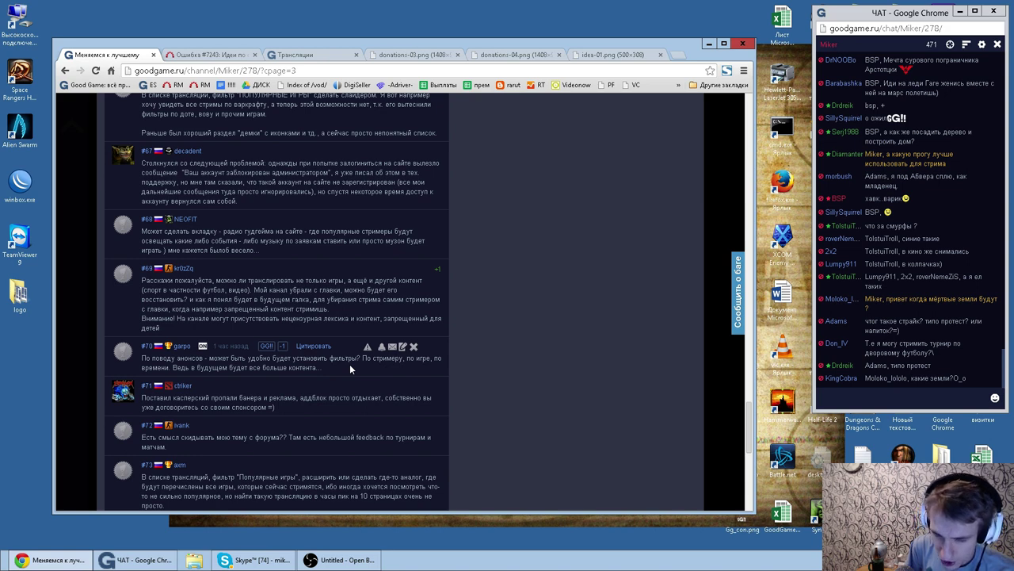
pyautogui.moveTo(330, 367); pyautogui.dragTo(160, 358)
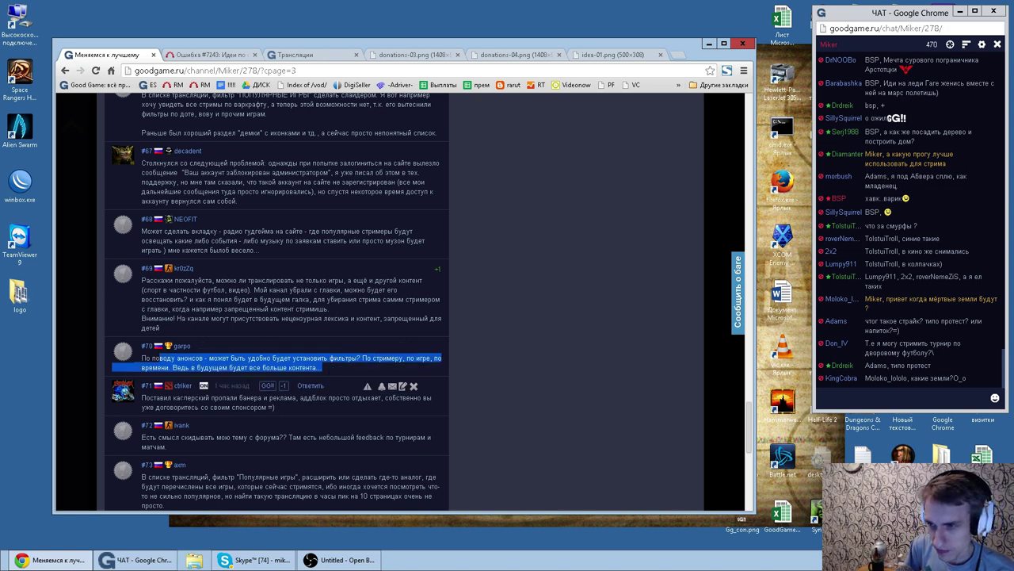
# Step: Read comment #71 about Kaspersky and ad blocking hiding the site's banners and advertising
pyautogui.click(267, 397)
pyautogui.doubleClick(282, 397)
pyautogui.doubleClick(315, 397)
pyautogui.doubleClick(367, 397)
pyautogui.click(373, 401)
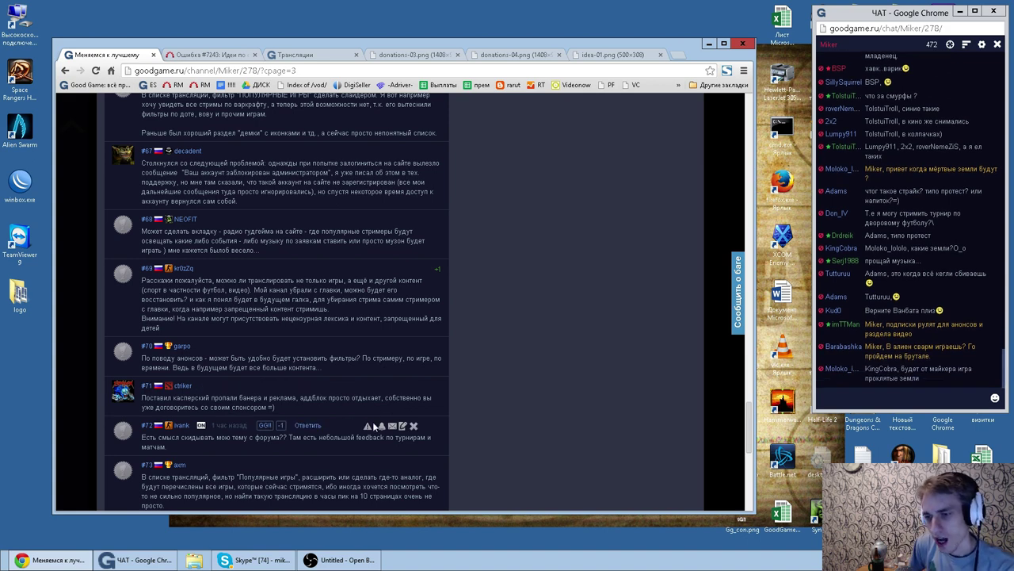
# Step: Read comment #72 about forum feedback on tournaments and matches, and comment #73 about expanding the popular games filter
pyautogui.scroll(-1, 333, 416)
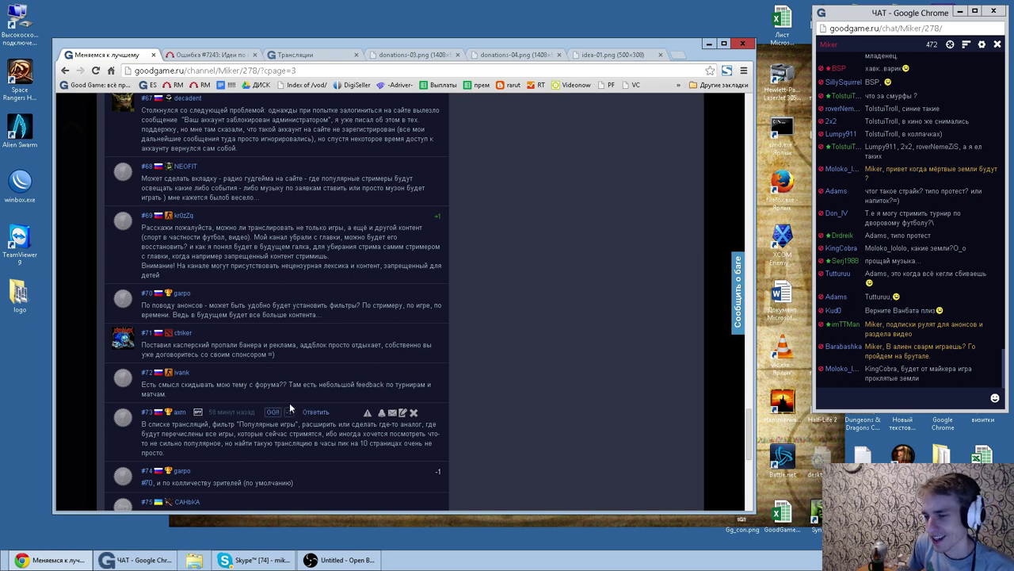
pyautogui.doubleClick(349, 390)
pyautogui.click(349, 390)
pyautogui.moveTo(292, 385); pyautogui.dragTo(403, 394)
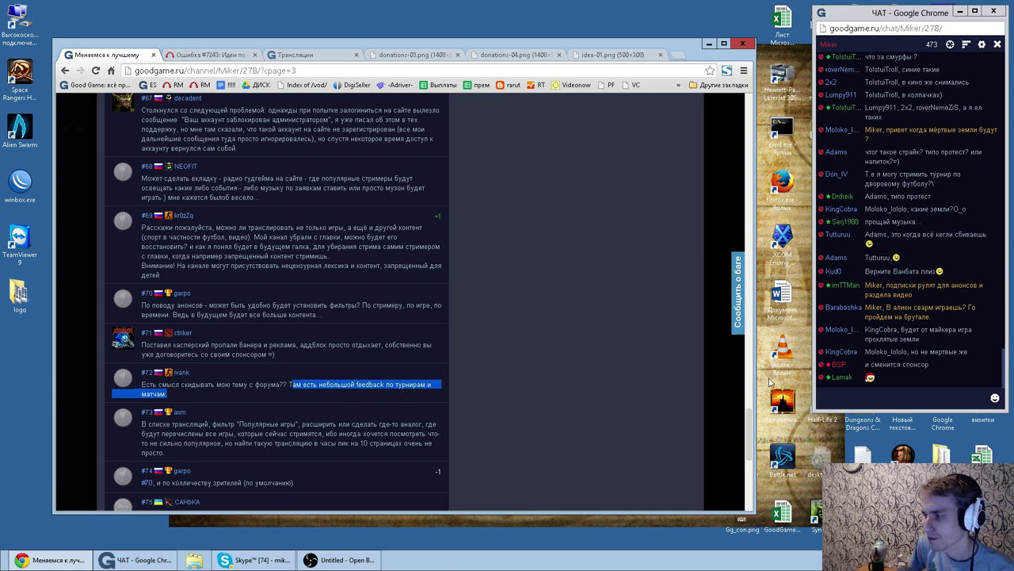
pyautogui.click(544, 342)
pyautogui.scroll(-1, 336, 352)
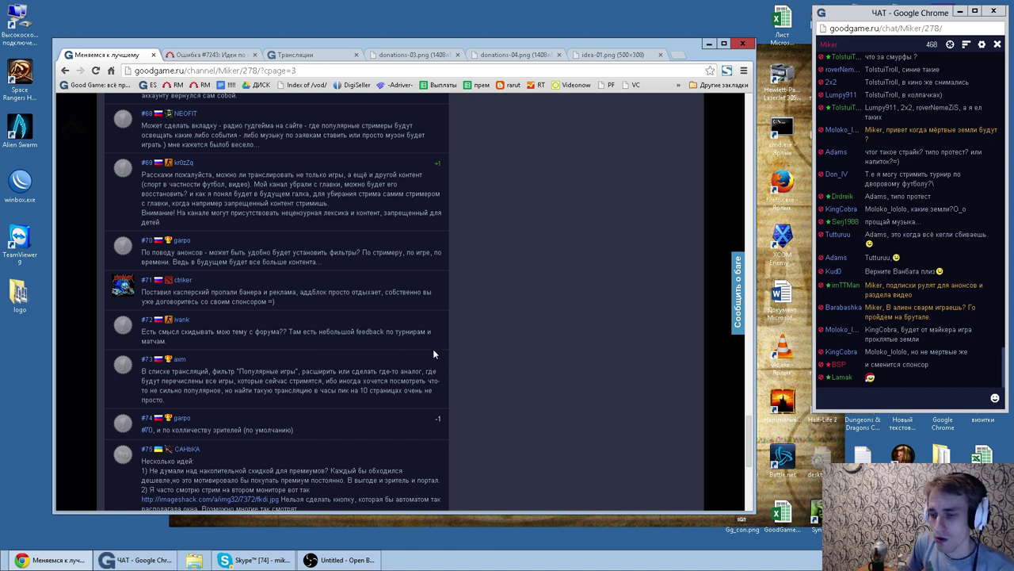
# Step: Show all broadcasts on the streams page and look through the first page of online channels
pyautogui.click(309, 55)
pyautogui.scroll(4, 301, 327)
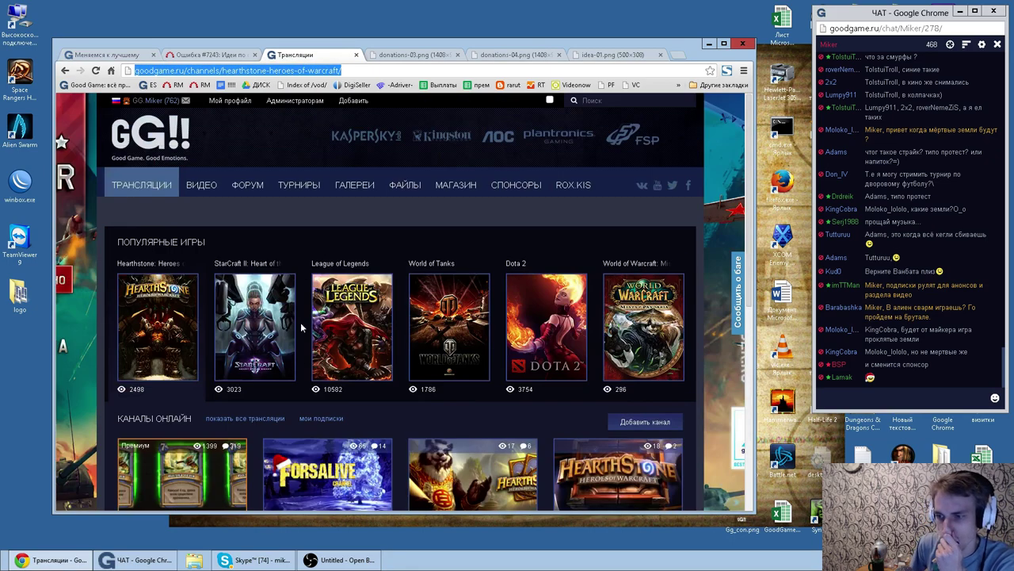
pyautogui.click(276, 418)
pyautogui.scroll(-10, 334, 355)
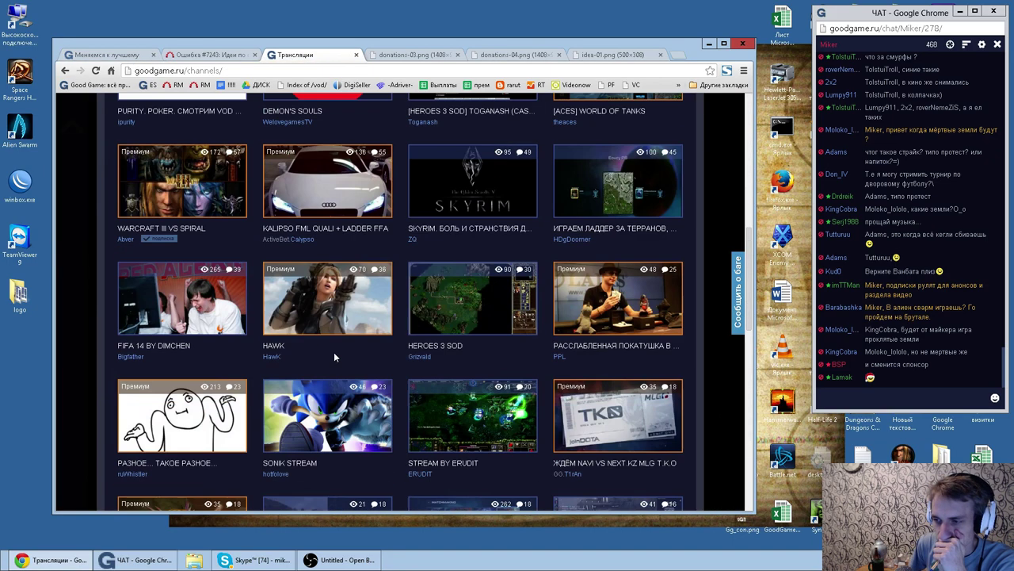
pyautogui.scroll(7, 340, 270)
pyautogui.scroll(-10, 340, 271)
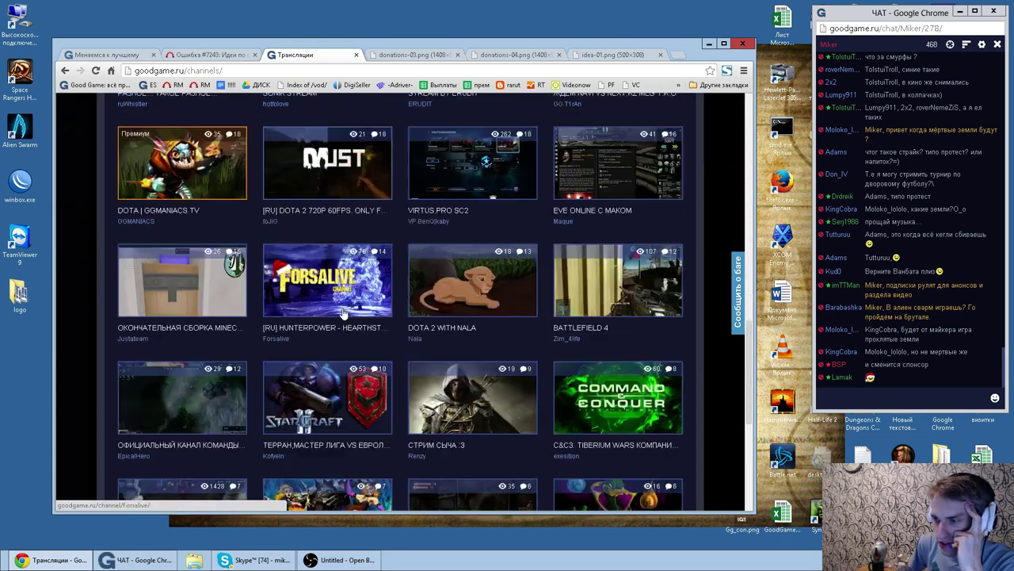
pyautogui.scroll(4, 253, 363)
pyautogui.scroll(8, 265, 360)
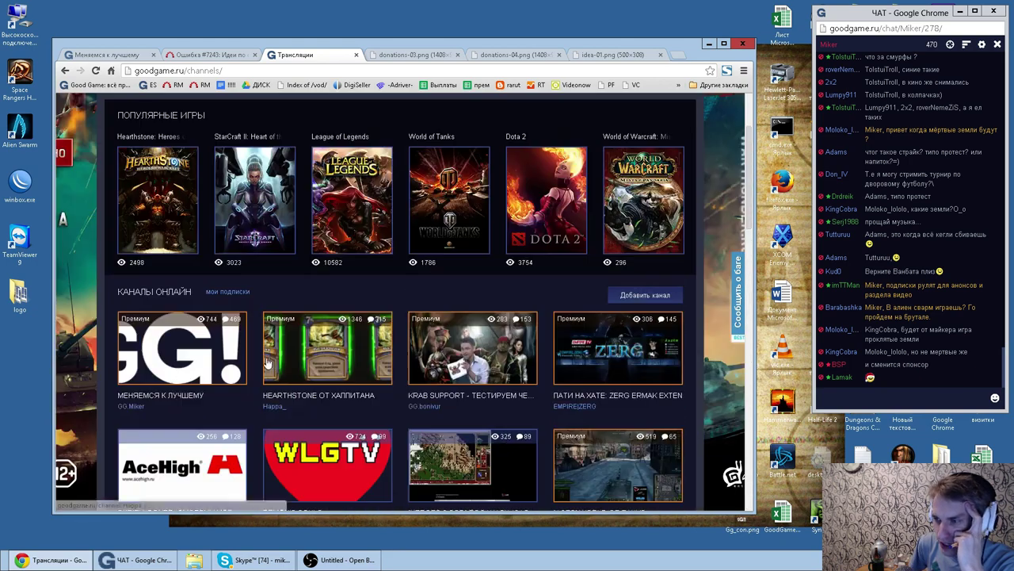
pyautogui.scroll(-10, 313, 359)
pyautogui.scroll(-1, 313, 359)
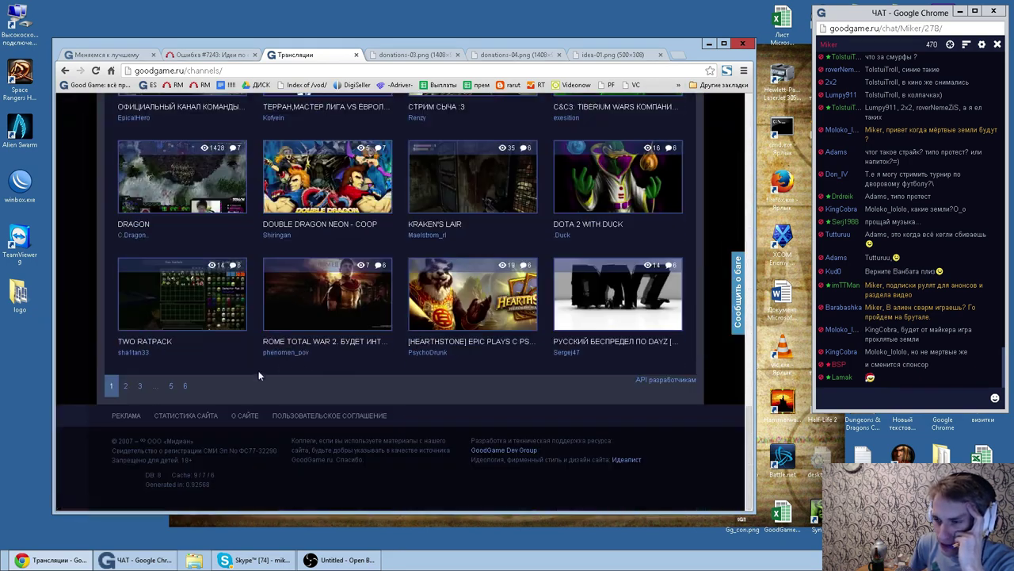
# Step: Open page 6 of the online channels and examine the streams listed there
pyautogui.click(187, 386)
pyautogui.scroll(-5, 301, 333)
pyautogui.scroll(4, 301, 332)
pyautogui.scroll(4, 302, 326)
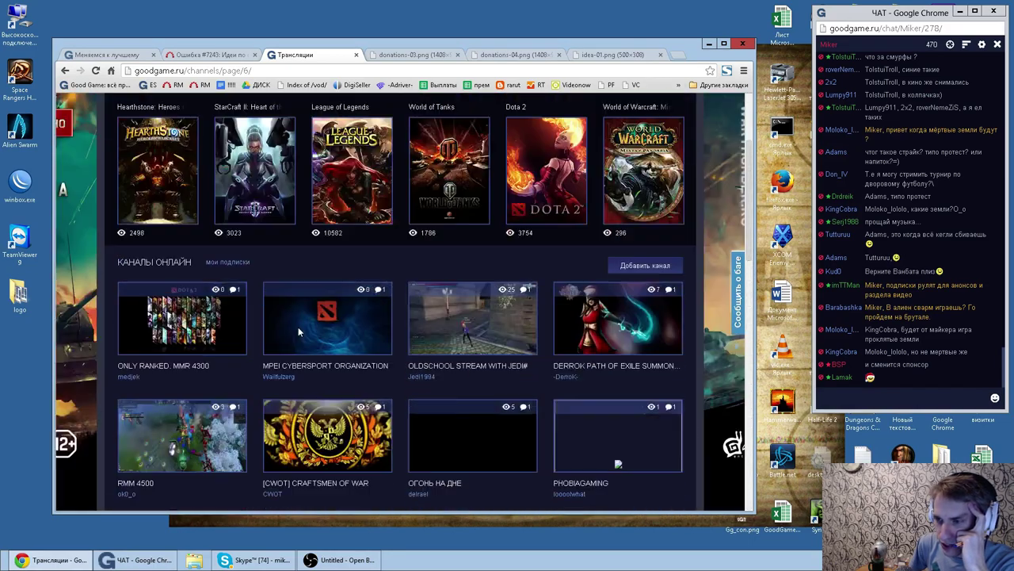
pyautogui.scroll(-5, 298, 327)
pyautogui.scroll(4, 299, 339)
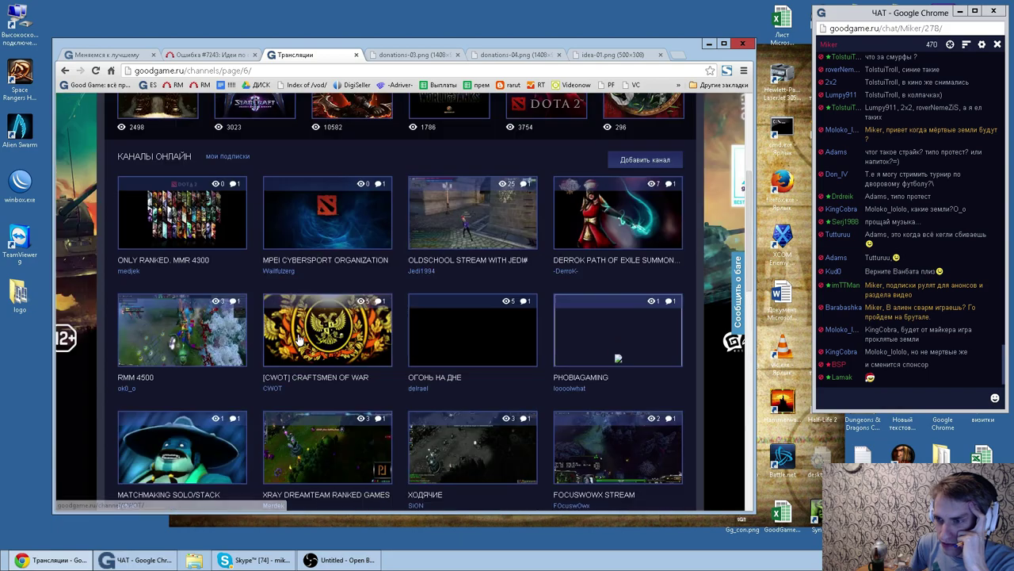
pyautogui.scroll(-4, 300, 339)
pyautogui.scroll(-4, 300, 339)
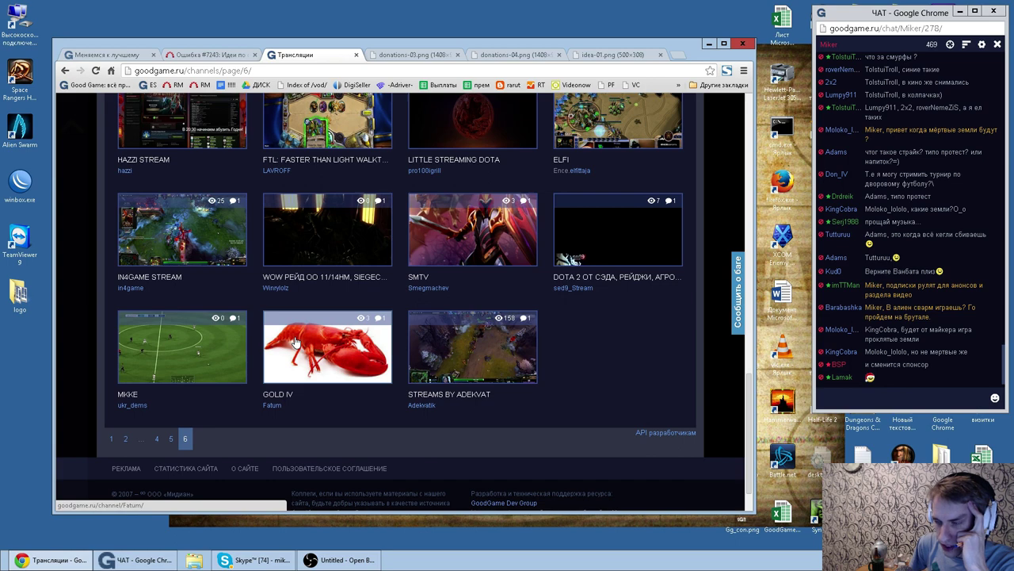
pyautogui.scroll(5, 294, 341)
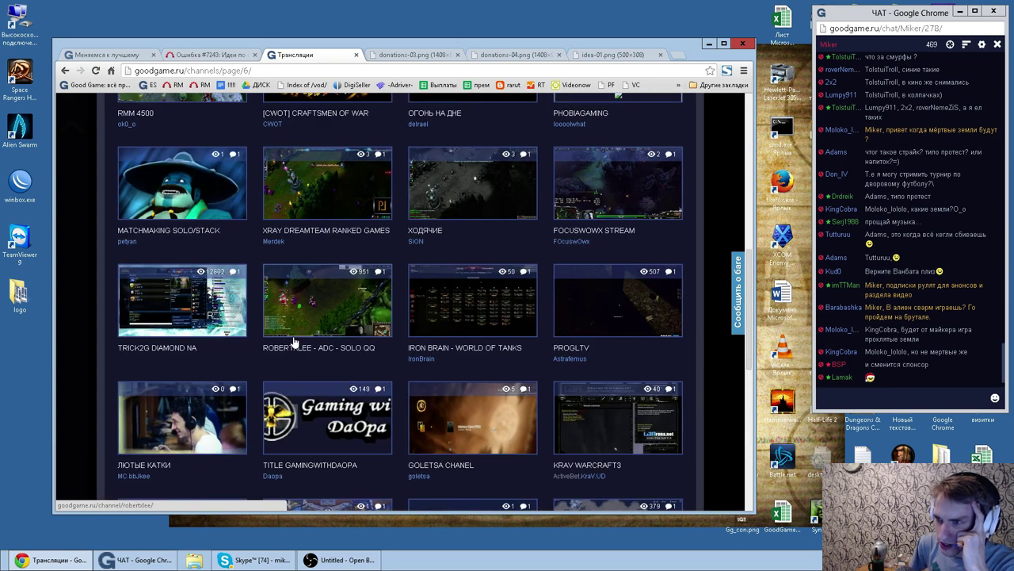
pyautogui.scroll(3, 293, 341)
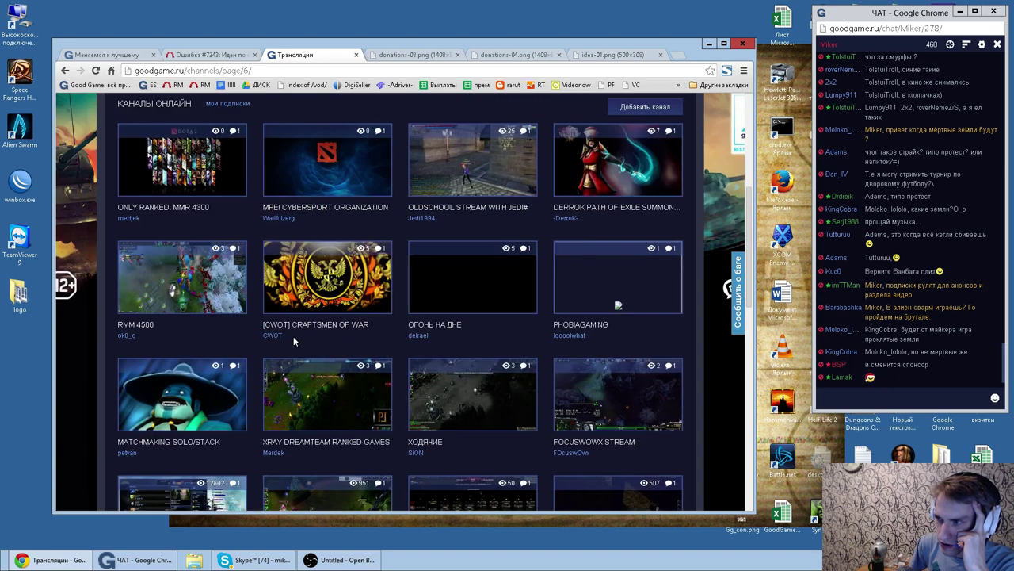
pyautogui.scroll(4, 293, 336)
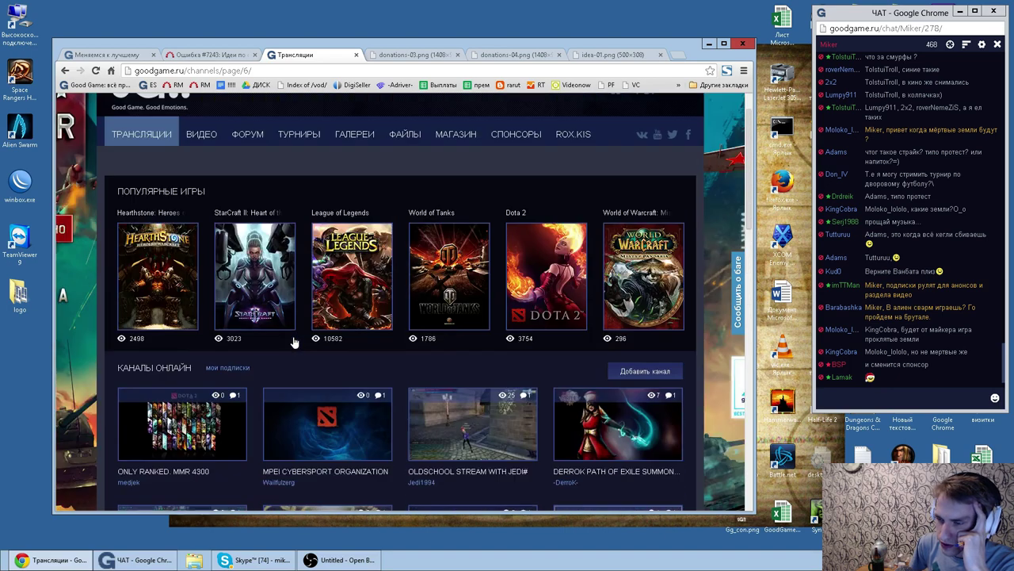
pyautogui.scroll(-1, 293, 336)
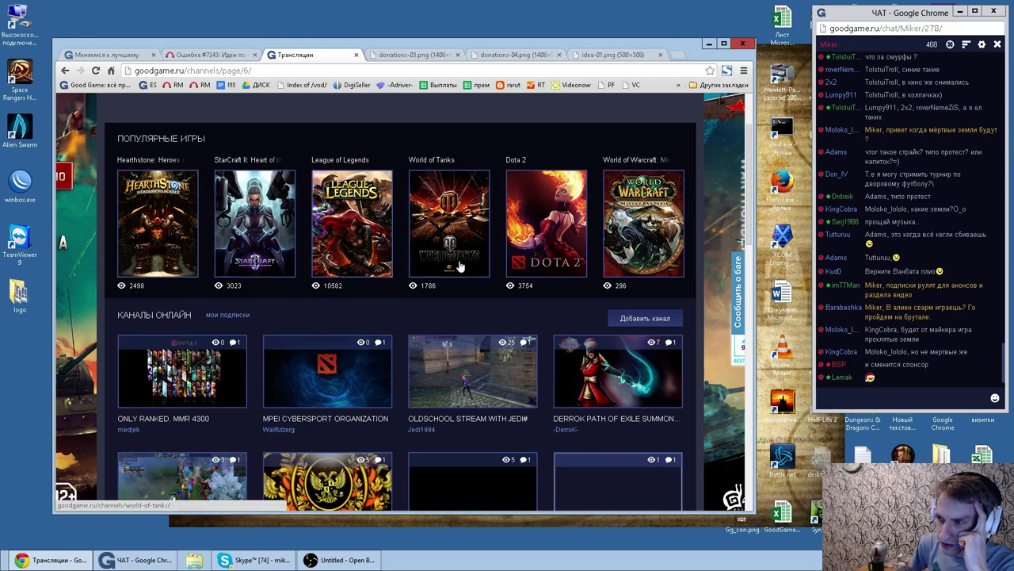
# Step: Filter the online channels by League of Legends and look through its streams
pyautogui.click(377, 253)
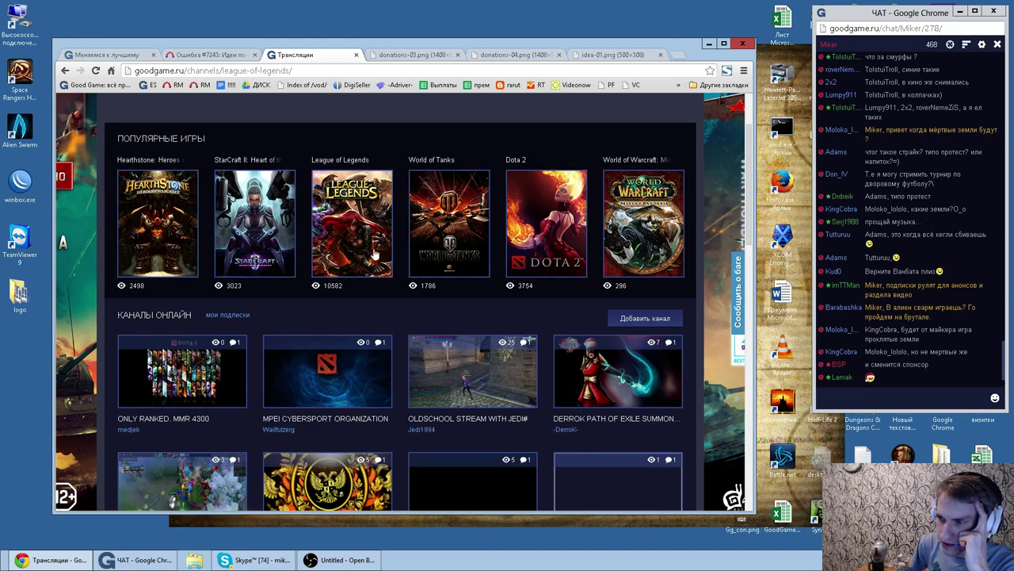
pyautogui.scroll(-5, 379, 311)
pyautogui.scroll(5, 379, 311)
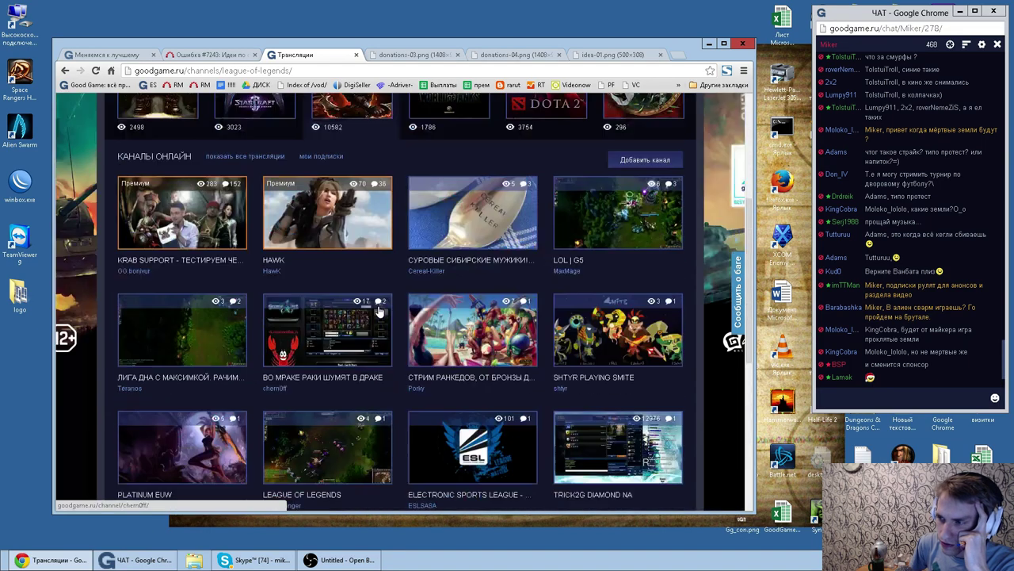
pyautogui.scroll(-1, 427, 277)
pyautogui.scroll(1, 458, 253)
# Step: Filter the online channels by World of Tanks and look through its streams
pyautogui.click(458, 253)
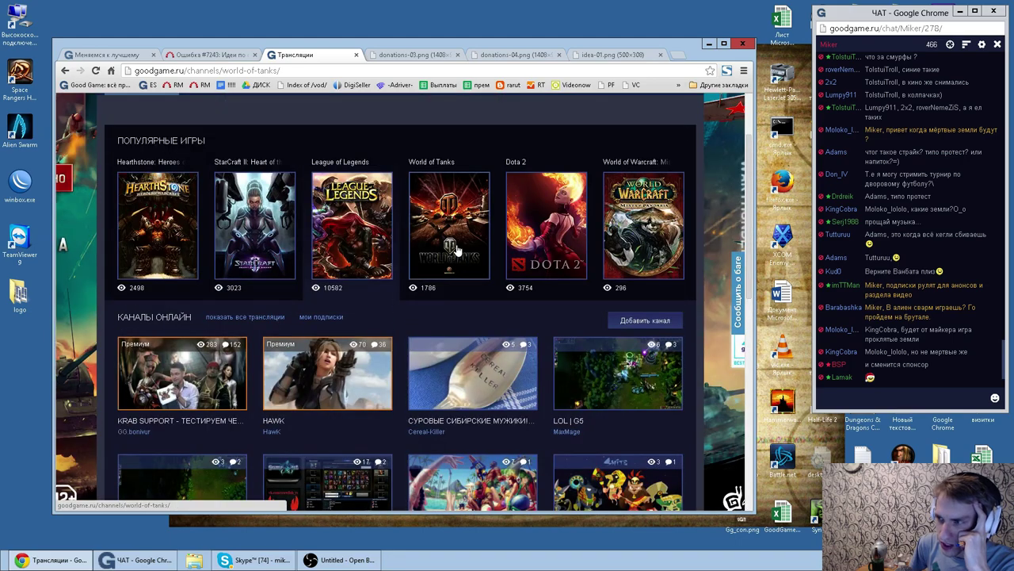
pyautogui.scroll(-5, 458, 286)
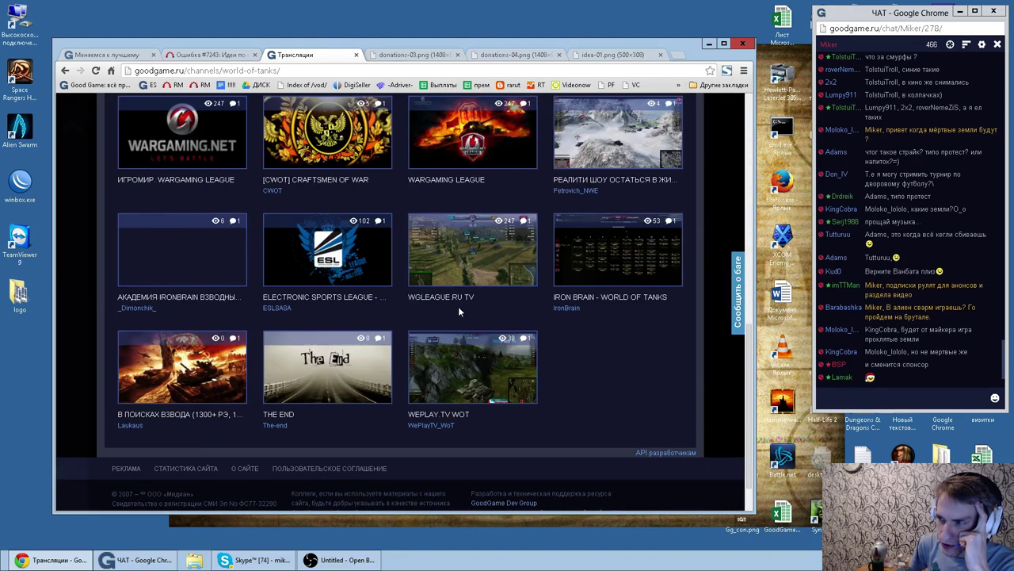
pyautogui.scroll(3, 458, 311)
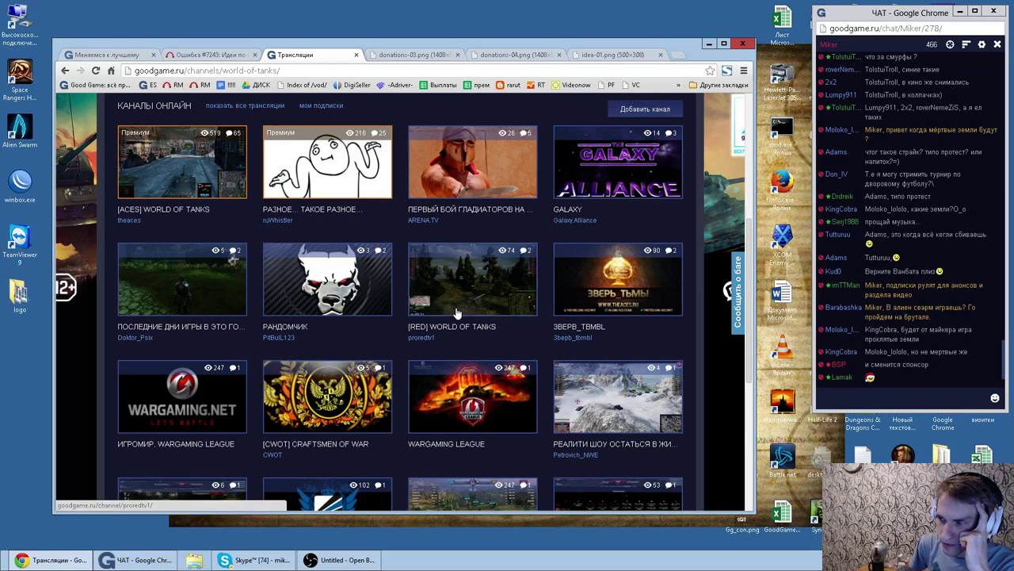
pyautogui.scroll(4, 468, 317)
# Step: Filter the online channels by Dota 2 and examine its full stream list and the popular games row
pyautogui.click(557, 323)
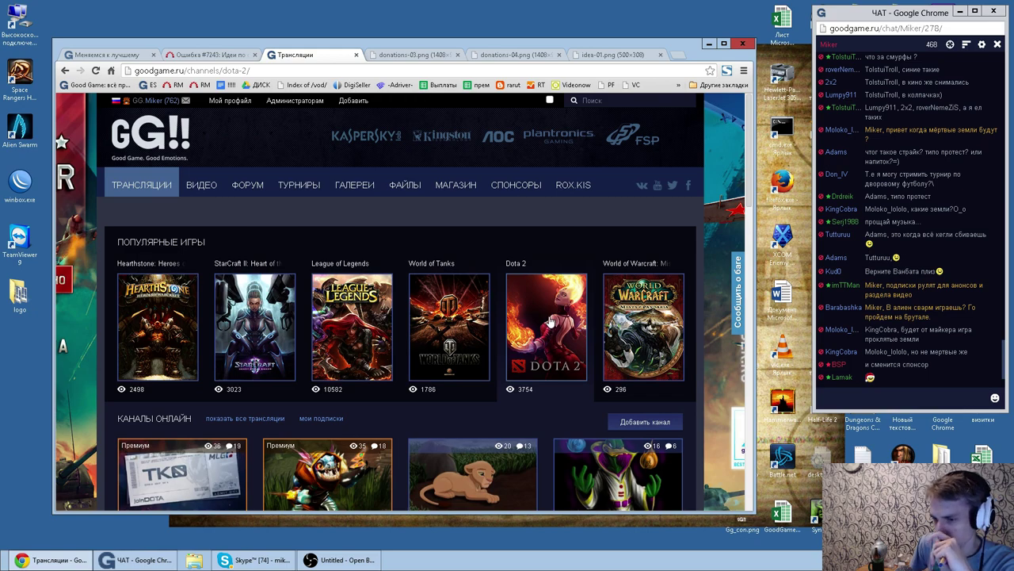
pyautogui.scroll(-5, 555, 325)
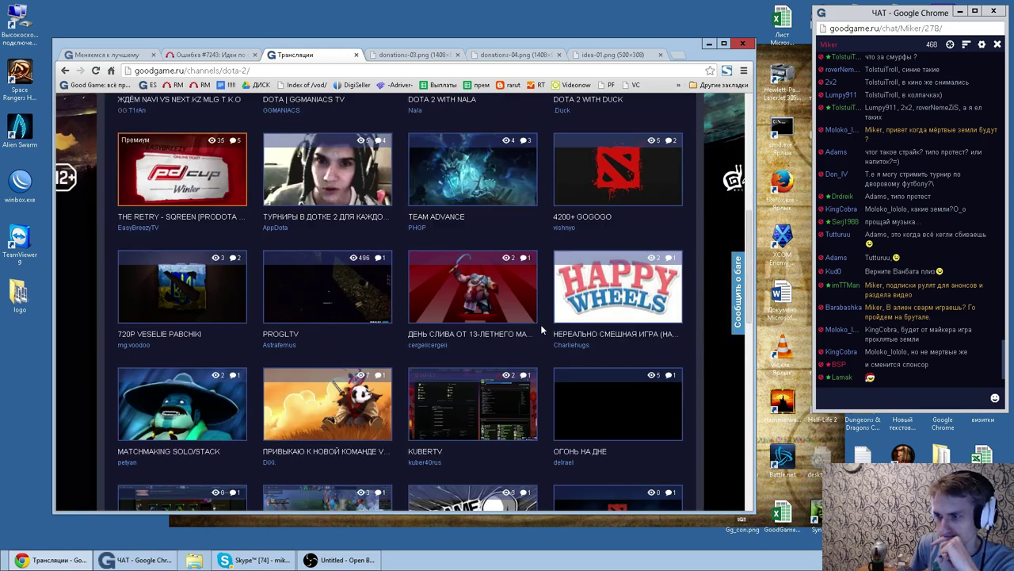
pyautogui.scroll(-2, 539, 330)
pyautogui.scroll(-4, 535, 331)
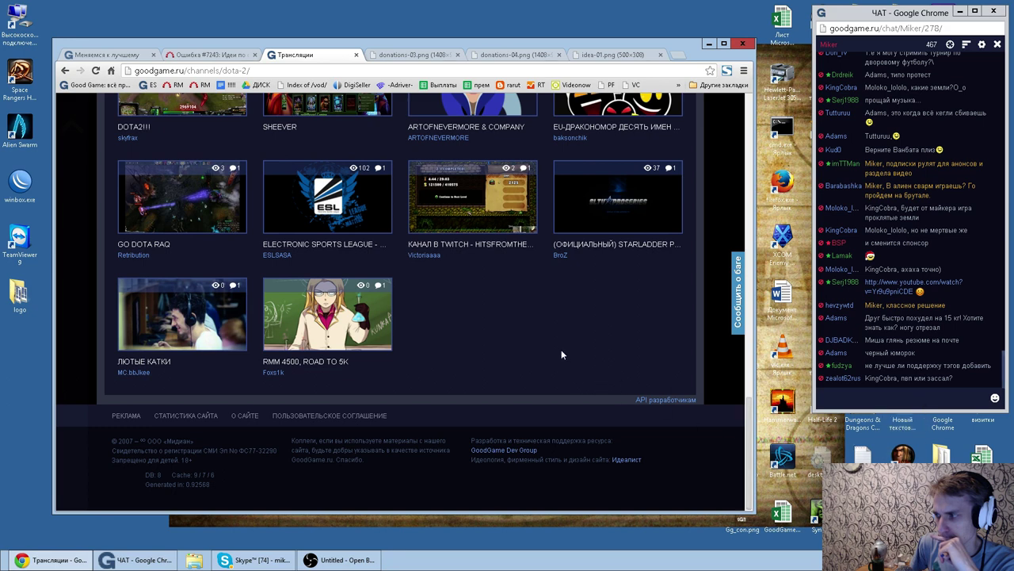
pyautogui.scroll(15, 561, 354)
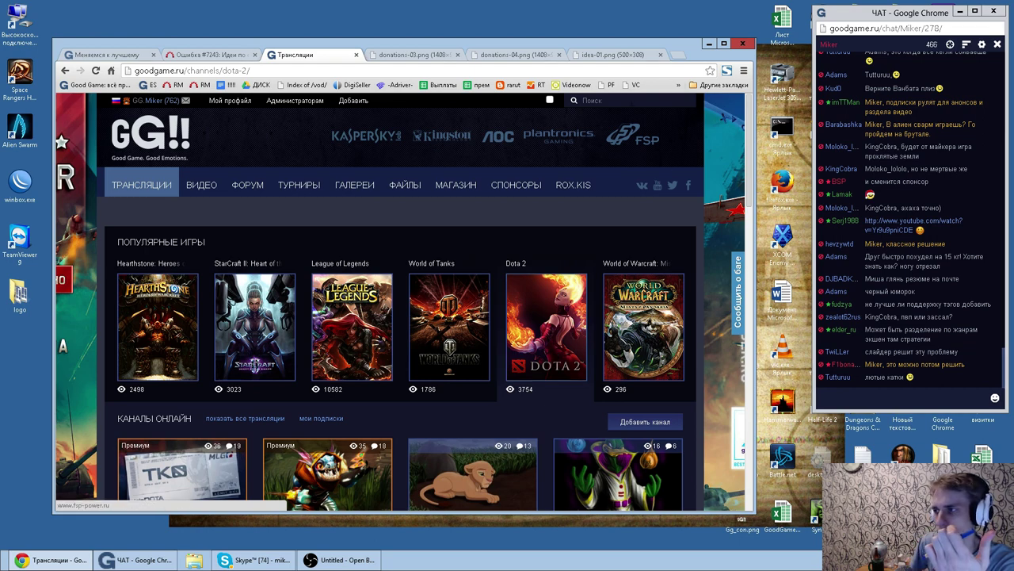
pyautogui.click(583, 100)
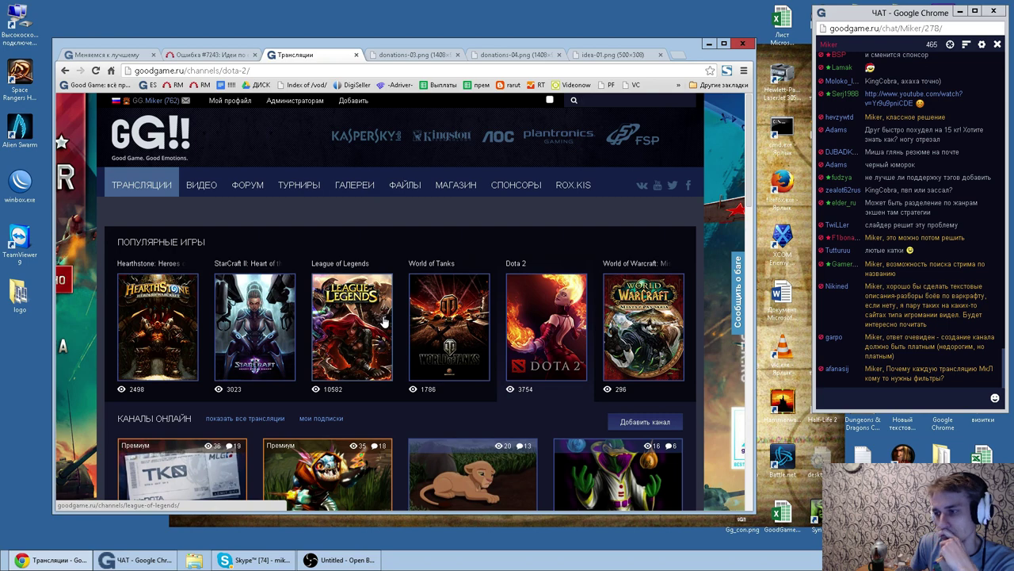
pyautogui.scroll(-1, 384, 320)
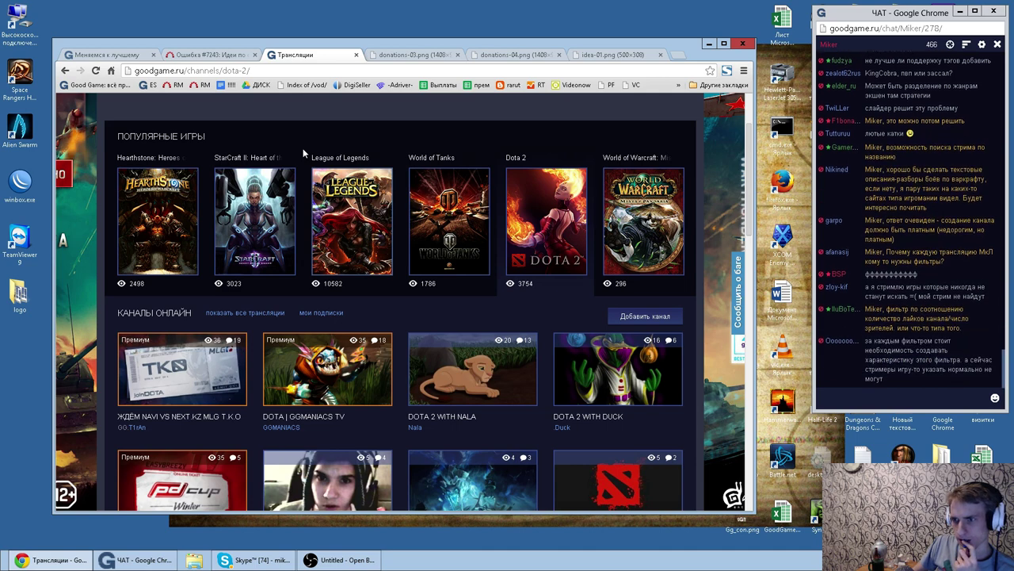
# Step: Return to Redmine and open the "Трансляции. Канал пользователя" project from the project list
pyautogui.click(222, 54)
pyautogui.click(305, 56)
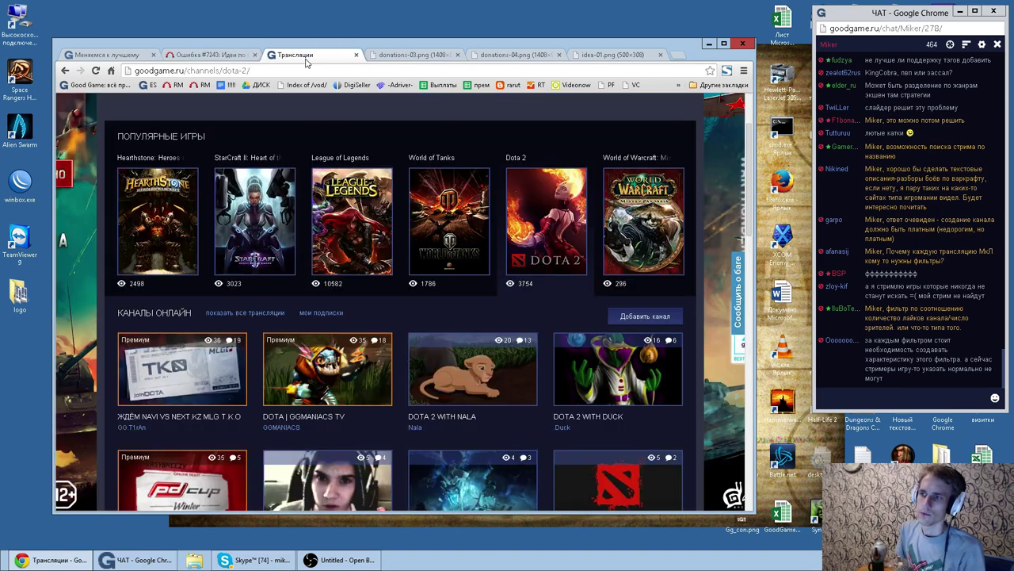
pyautogui.click(233, 56)
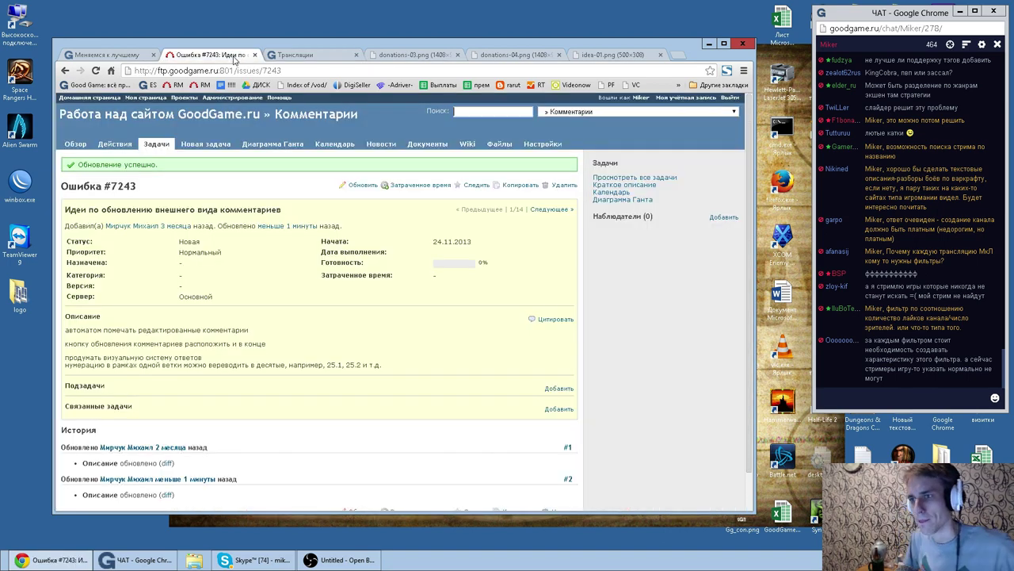
pyautogui.click(184, 97)
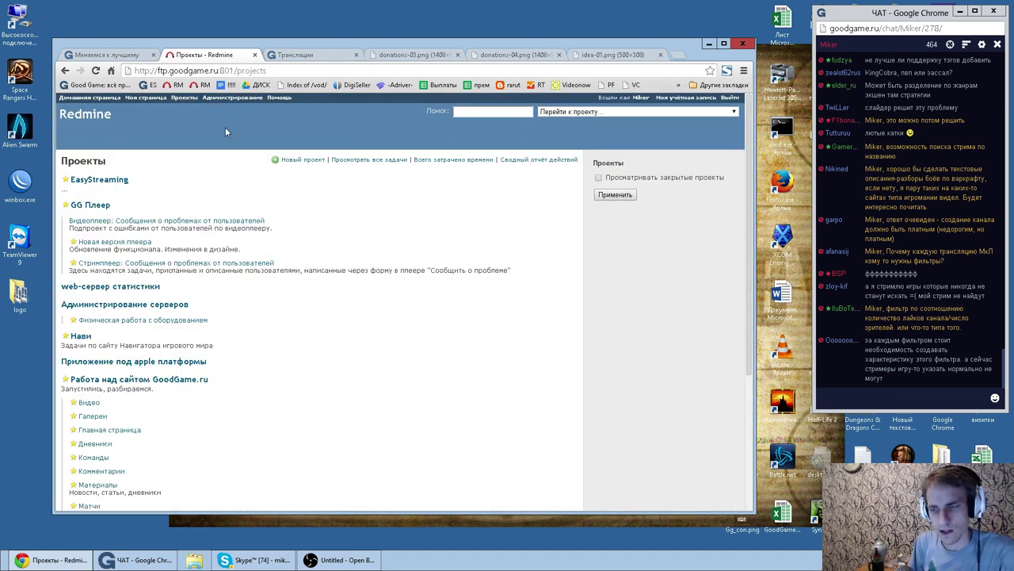
pyautogui.scroll(-3, 186, 286)
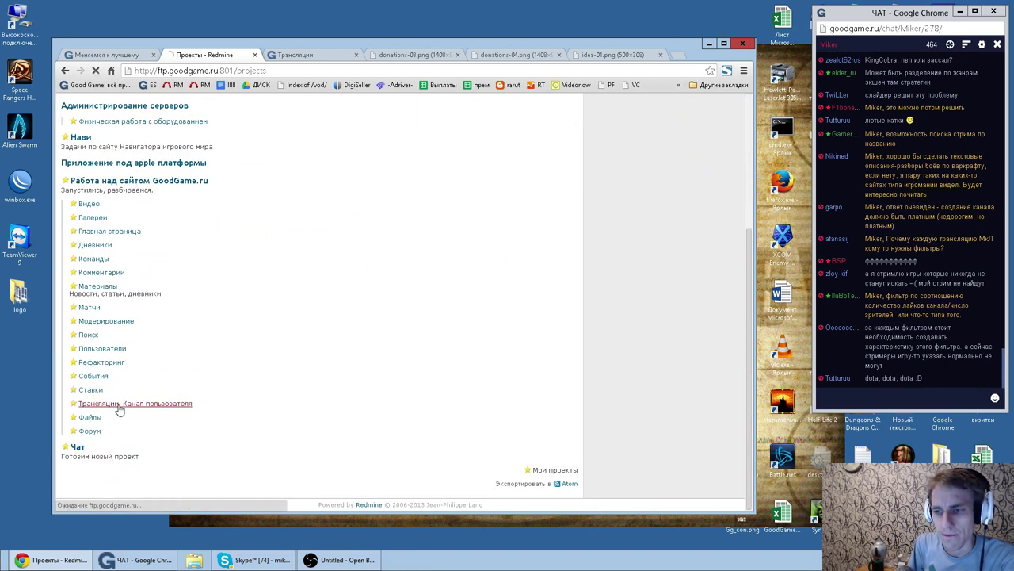
pyautogui.click(119, 403)
# Step: Start a new issue in the streams project with the tracker set to "Улучшение"
pyautogui.click(191, 152)
pyautogui.click(190, 188)
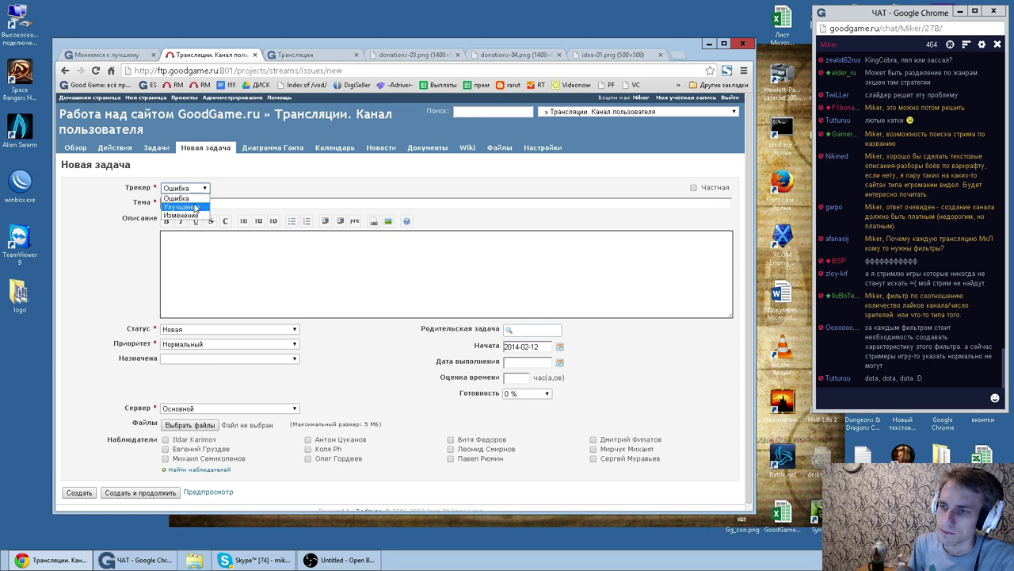
pyautogui.click(182, 206)
# Step: Enter "Создать страницу со всеми играми, по которым в данный момент идут трансляции." as the new issue's subject
pyautogui.click(231, 202)
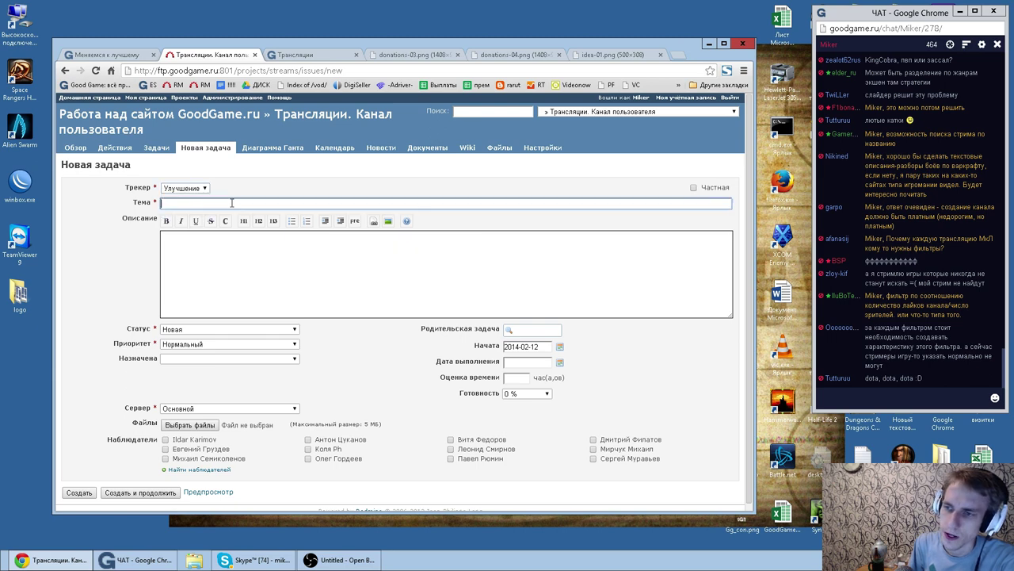
pyautogui.write('Clt')
pyautogui.press('BackSpace')
pyautogui.press('BackSpace')
pyautogui.press('BackSpace')
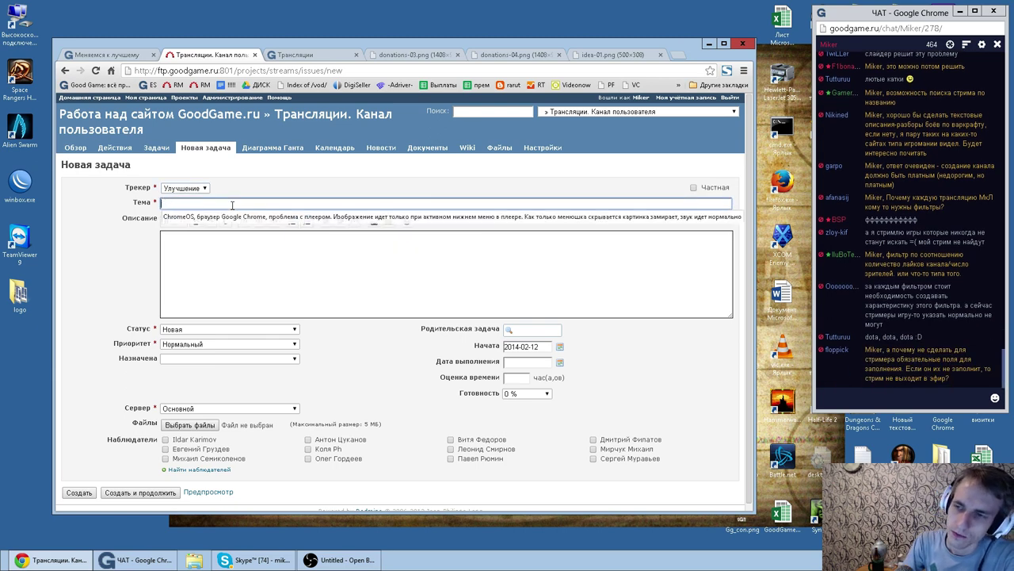
pyautogui.write('Создать стран')
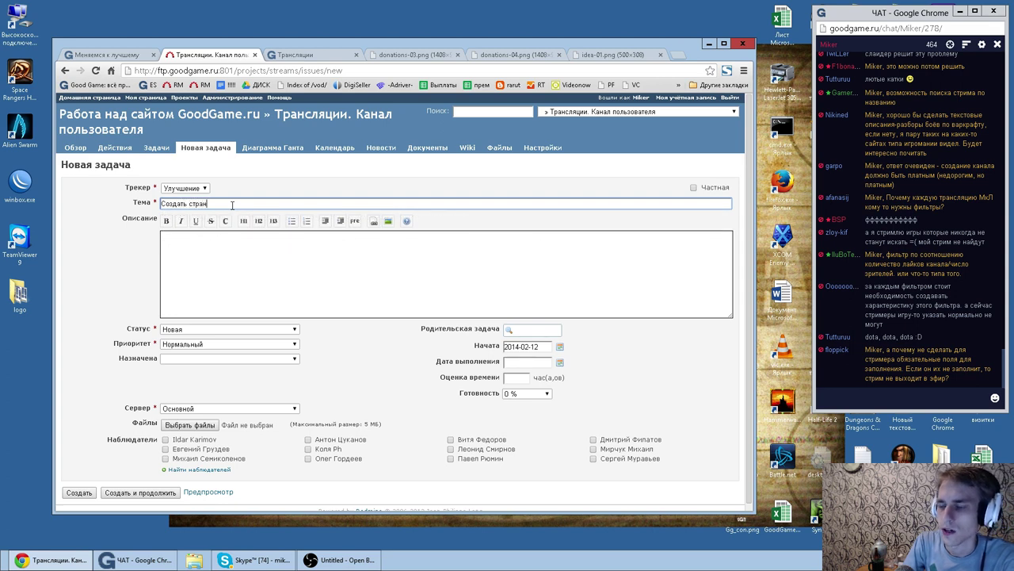
pyautogui.write('ицу со време')
pyautogui.write('игр')
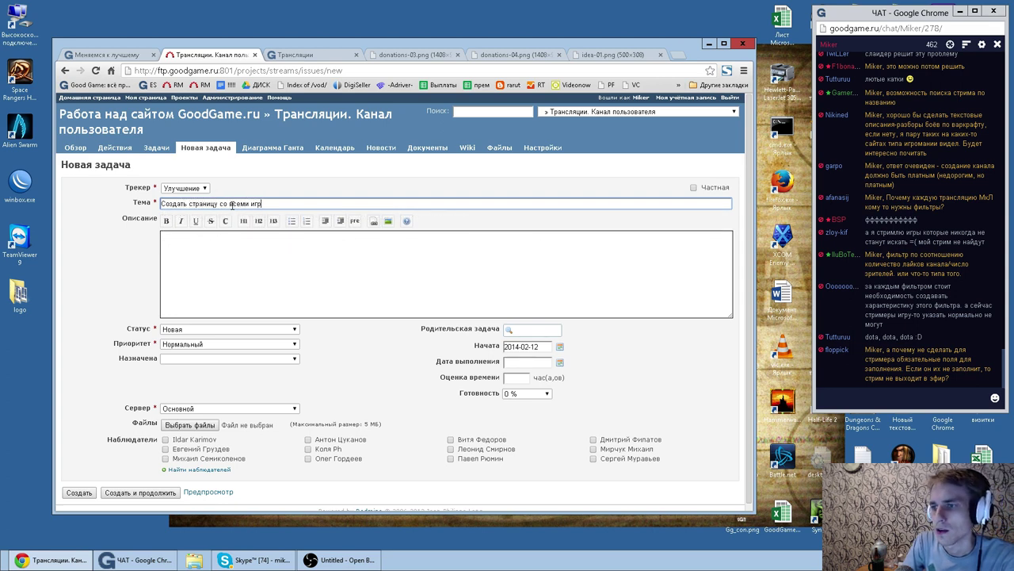
pyautogui.write('ами, по которым в данный момент ')
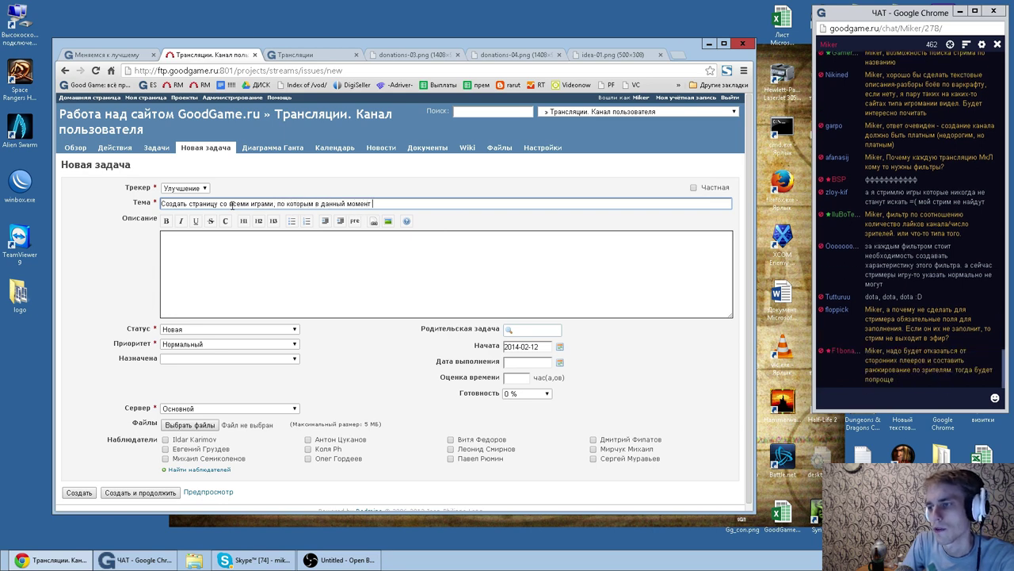
pyautogui.write('идут тра')
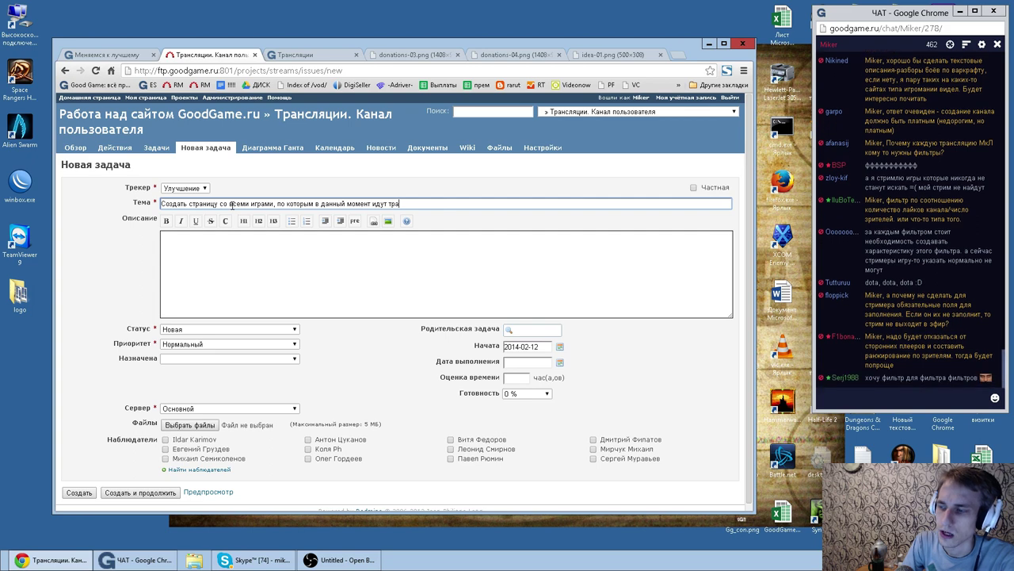
pyautogui.write('нсляции. По сут')
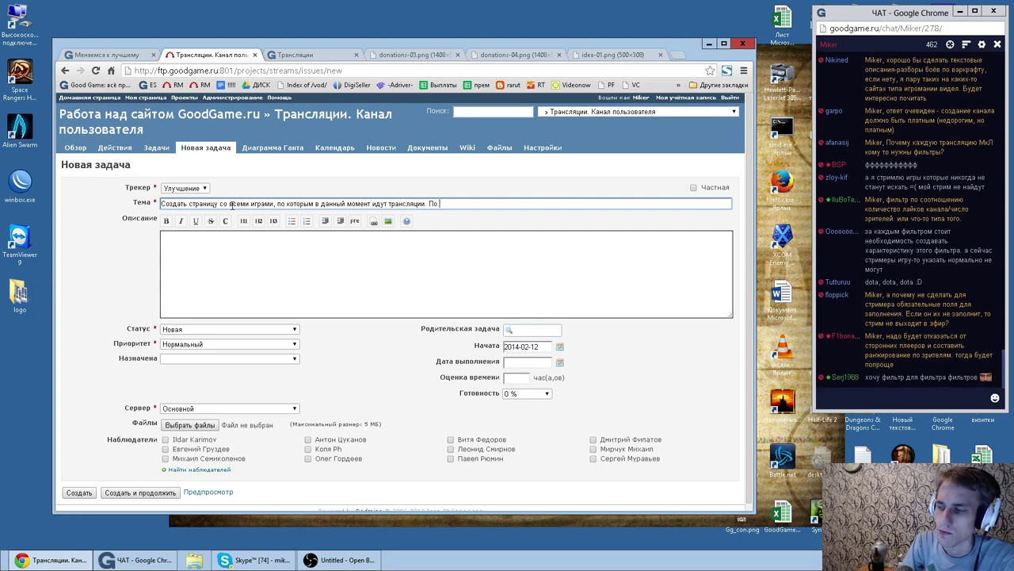
pyautogui.hotkey('ctrl', 'shift', 'Left')
pyautogui.hotkey('ctrl', 'shift', 'Left')
pyautogui.hotkey('ctrl', 'shift', 'Left')
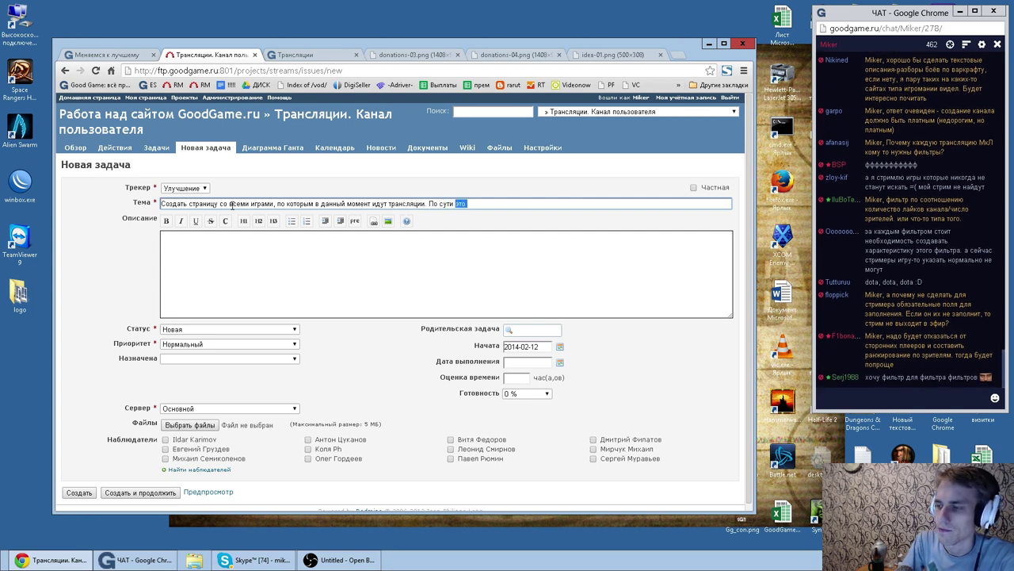
pyautogui.press('BackSpace')
# Step: Begin the issue's description with "По сути это страница,"
pyautogui.press('Tab')
pyautogui.write('По сути это ')
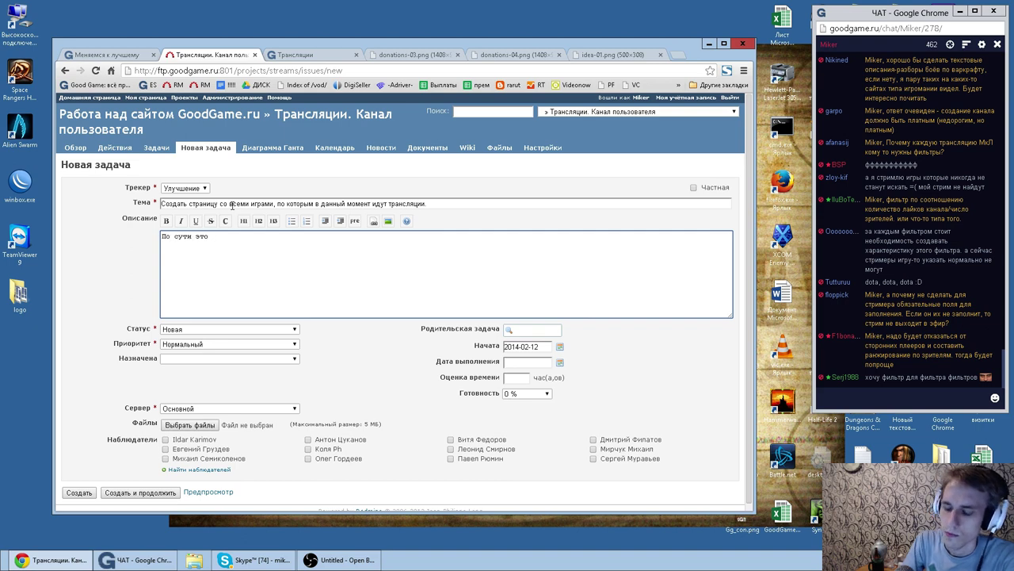
pyautogui.write('страница')
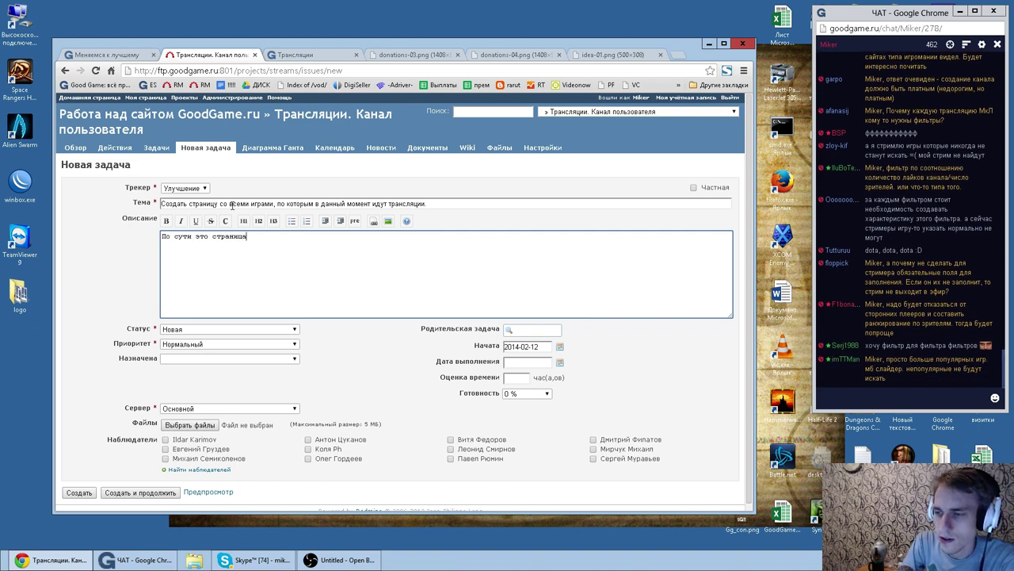
pyautogui.write(',')
# Step: Return to the GoodGame.ru "Трансляции" page and show all broadcasts instead of only Dota 2
pyautogui.click(337, 55)
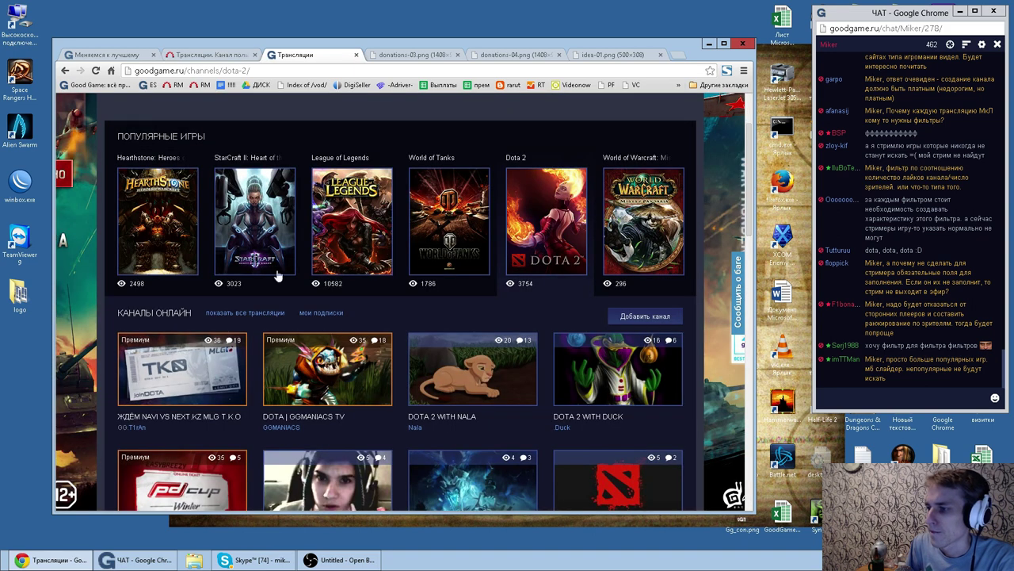
pyautogui.click(266, 313)
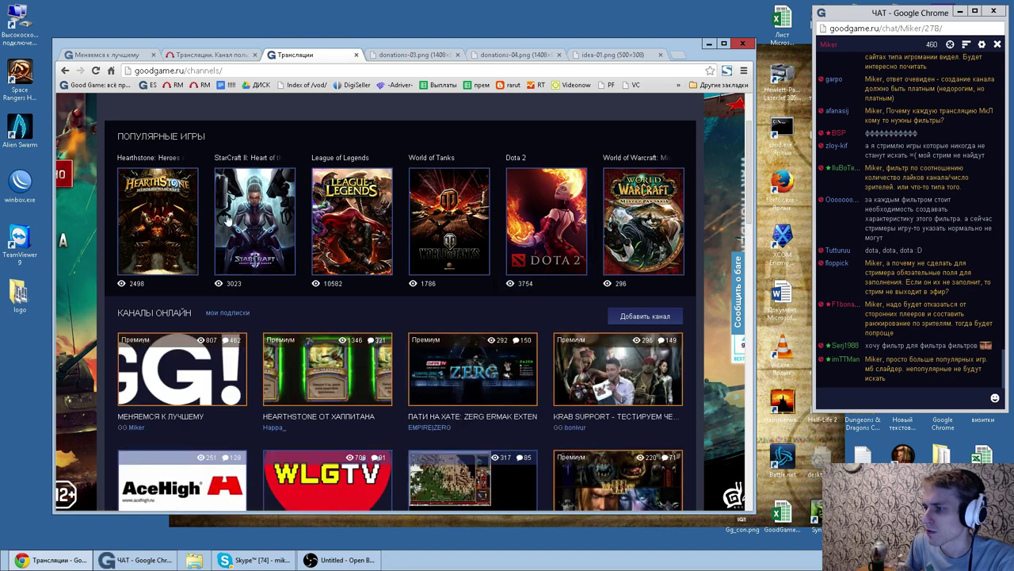
# Step: Capture the popular games block as a region screenshot, upload it anonymously to EasyCaptures and copy its direct link
pyautogui.click(727, 70)
pyautogui.moveTo(643, 137)
pyautogui.click(688, 176)
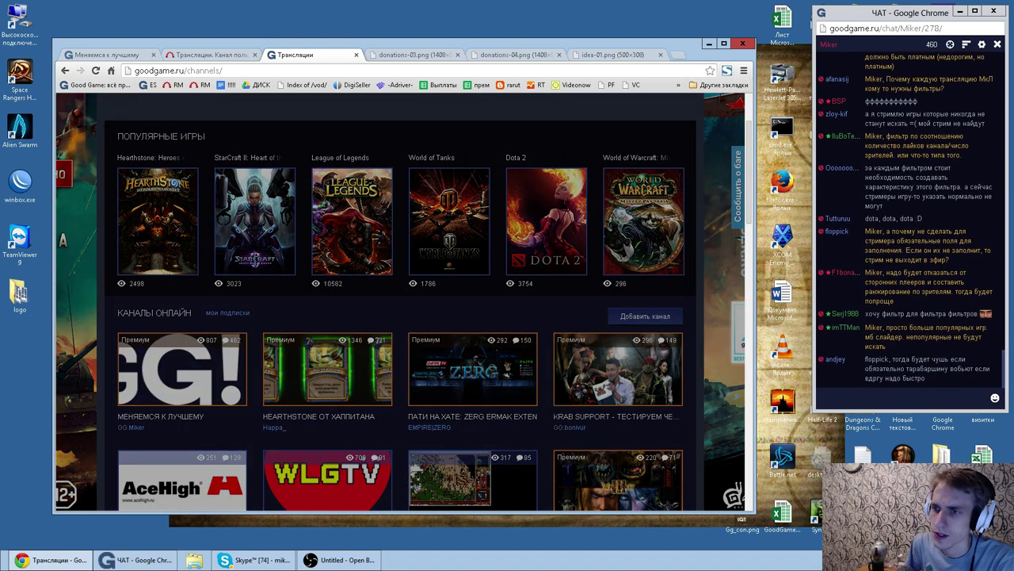
pyautogui.moveTo(110, 134); pyautogui.dragTo(688, 303)
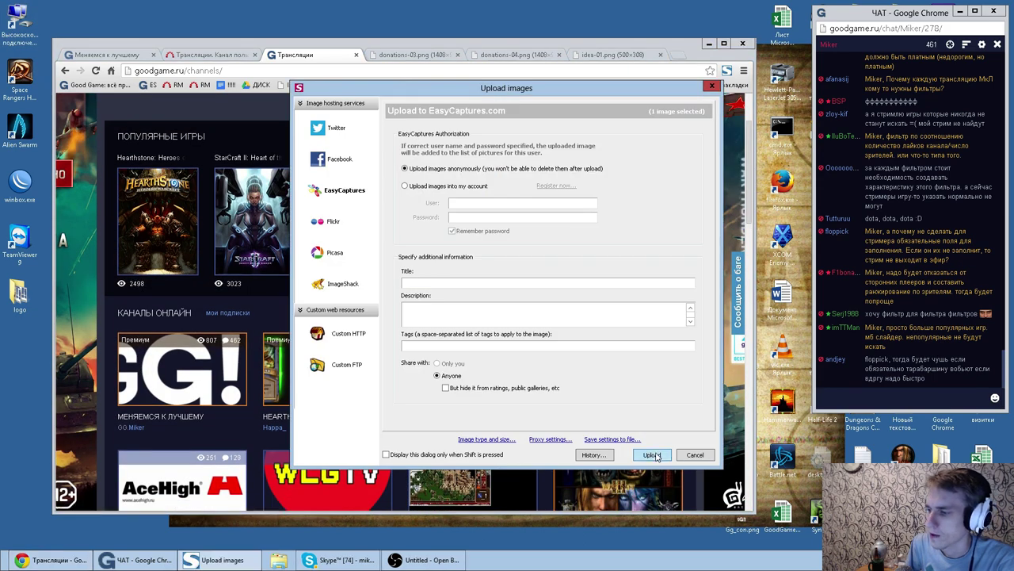
pyautogui.click(651, 455)
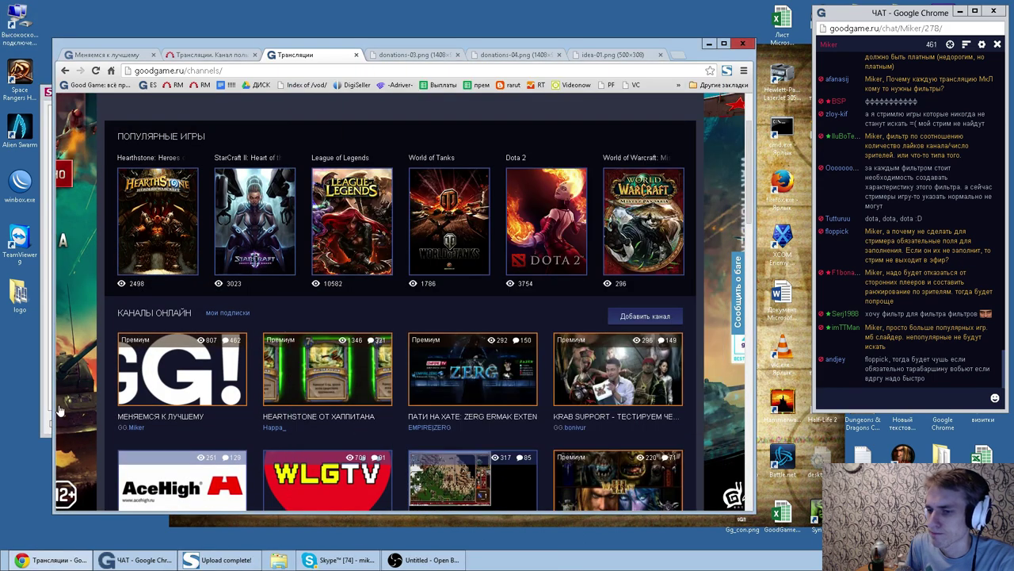
pyautogui.click(166, 261)
pyautogui.hotkey('ctrl', 'c')
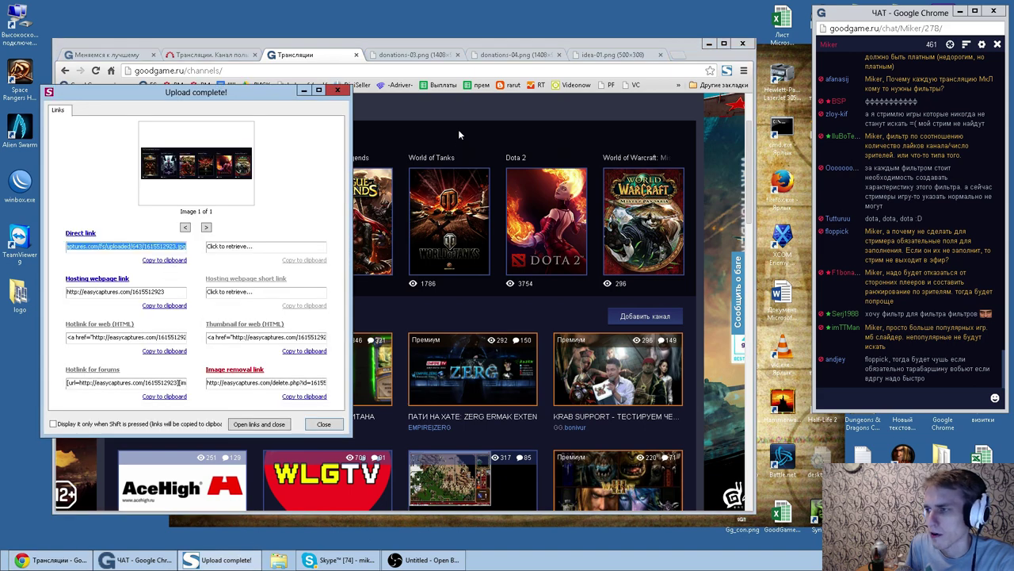
# Step: Complete the issue description: "По сути это страница вида блока", the copied image link, and "Только во втором и далее ряду идут менее популярные игры."
pyautogui.click(458, 131)
pyautogui.click(198, 55)
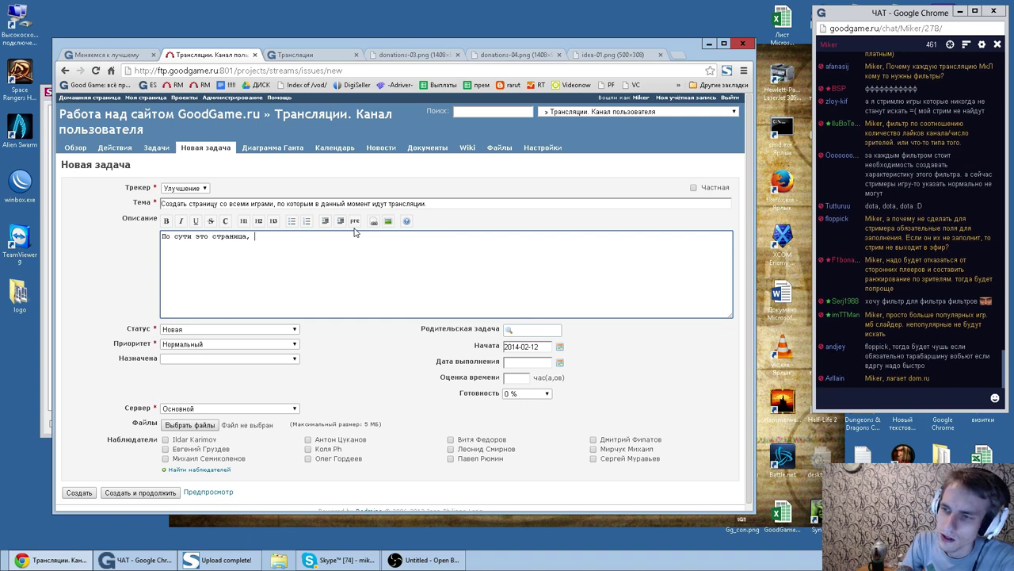
pyautogui.write('да')
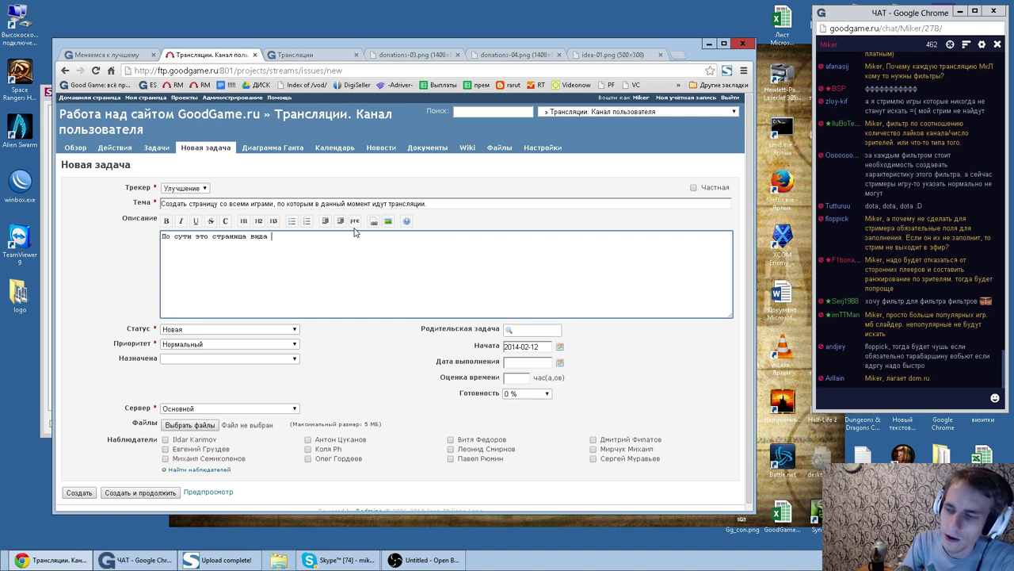
pyautogui.hotkey('ctrl', 'v')
pyautogui.hotkey('ctrl', 'Right')
pyautogui.hotkey('ctrl', 'Right')
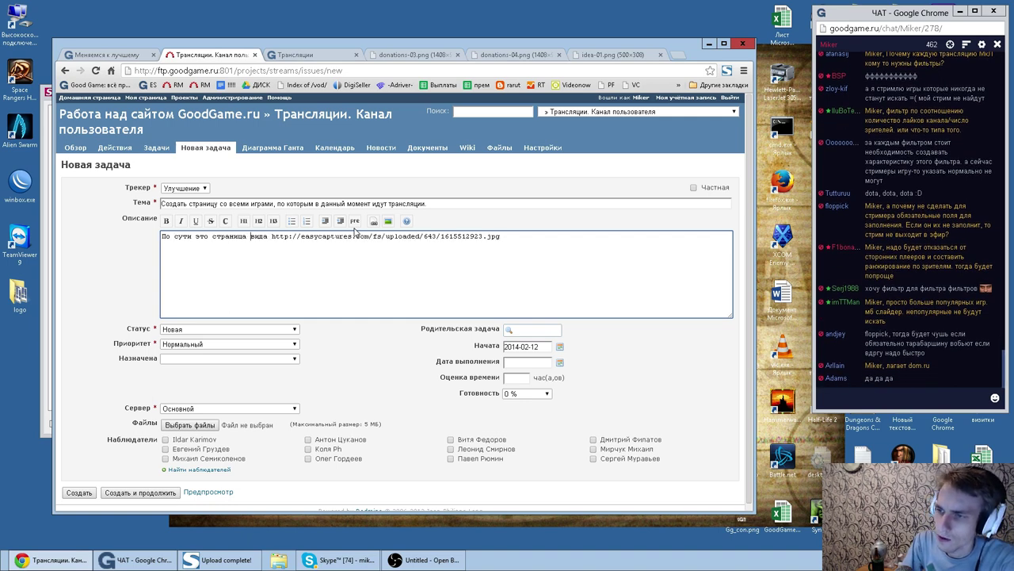
pyautogui.write('блок')
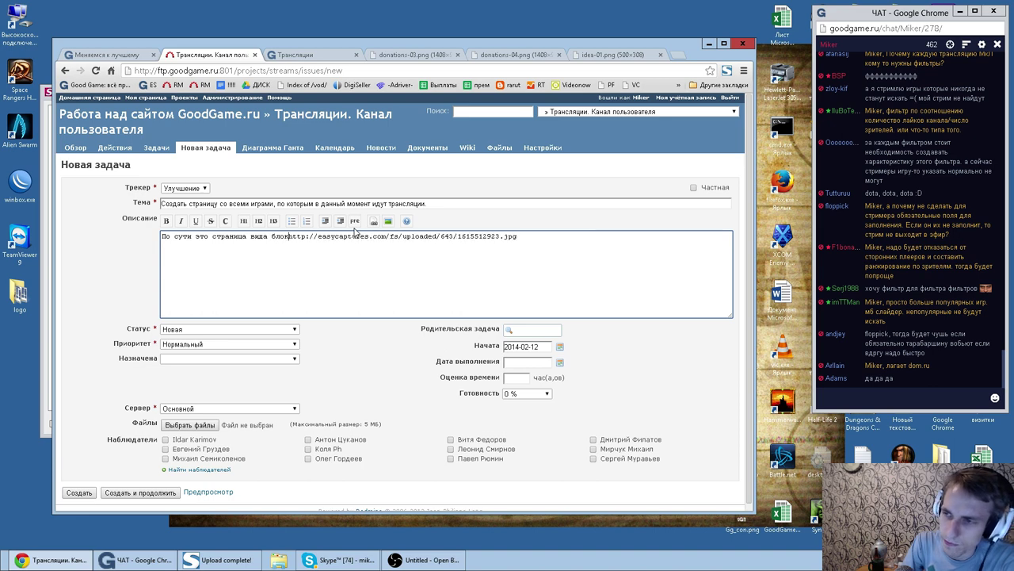
pyautogui.write('а')
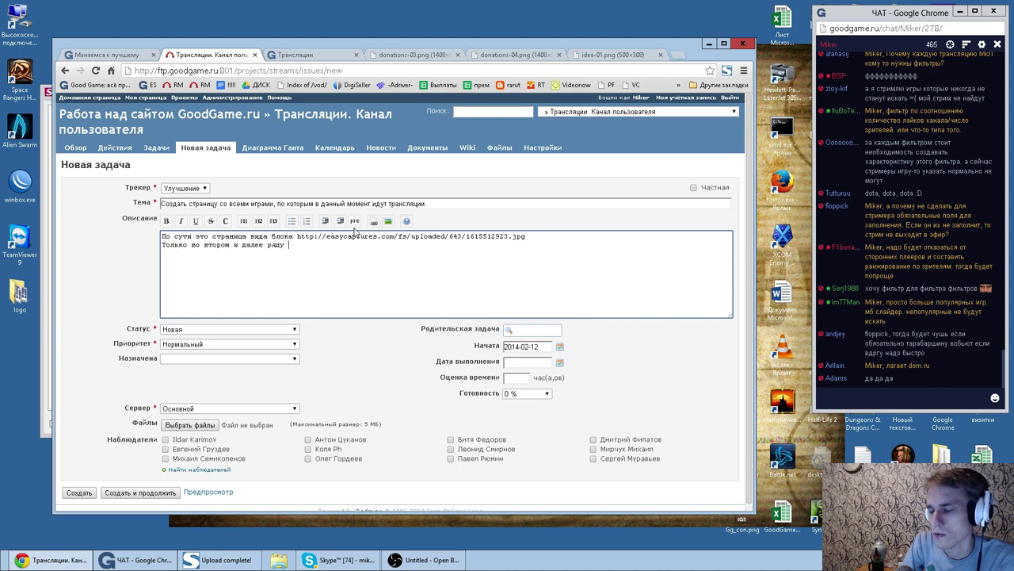
pyautogui.write('идут менее популярные игры.')
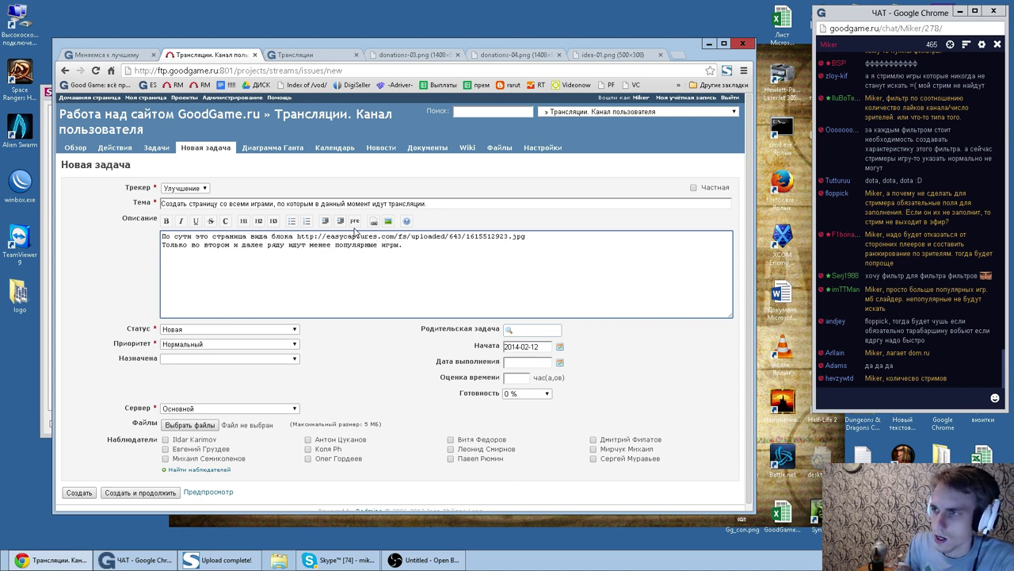
# Step: Filter the channel list by StarCraft II: Heart of the Swarm and highlight the game's part of the page address
pyautogui.click(302, 55)
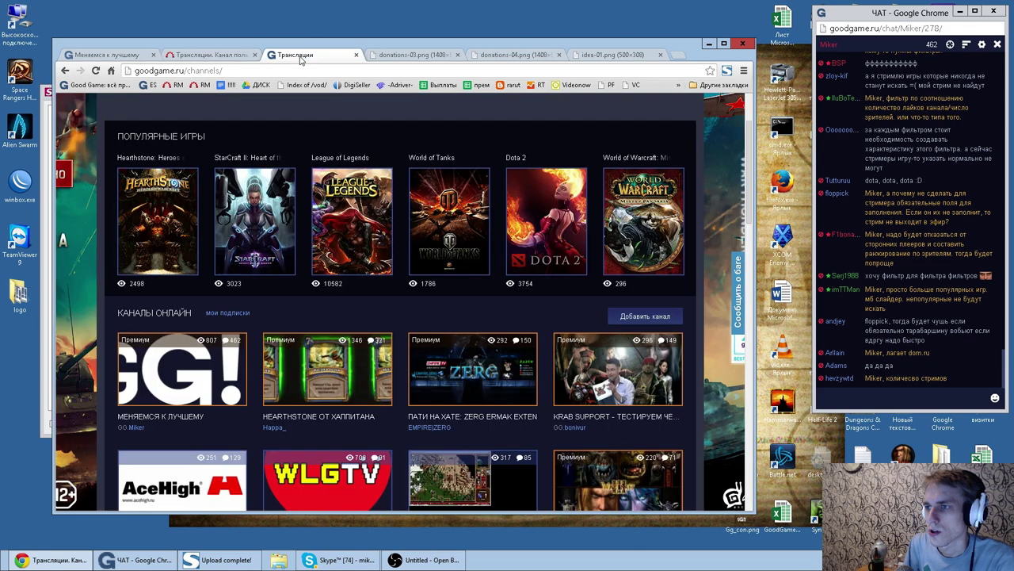
pyautogui.click(249, 222)
pyautogui.click(225, 71)
pyautogui.click(226, 72)
pyautogui.moveTo(222, 70); pyautogui.dragTo(336, 71)
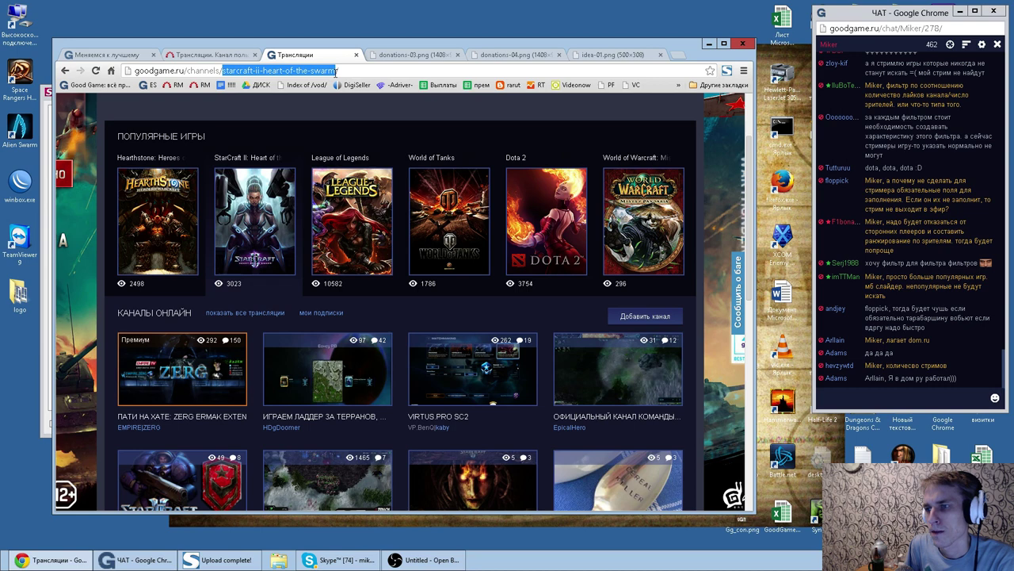
# Step: Assign the new issue to the team member responsible for it
pyautogui.click(203, 55)
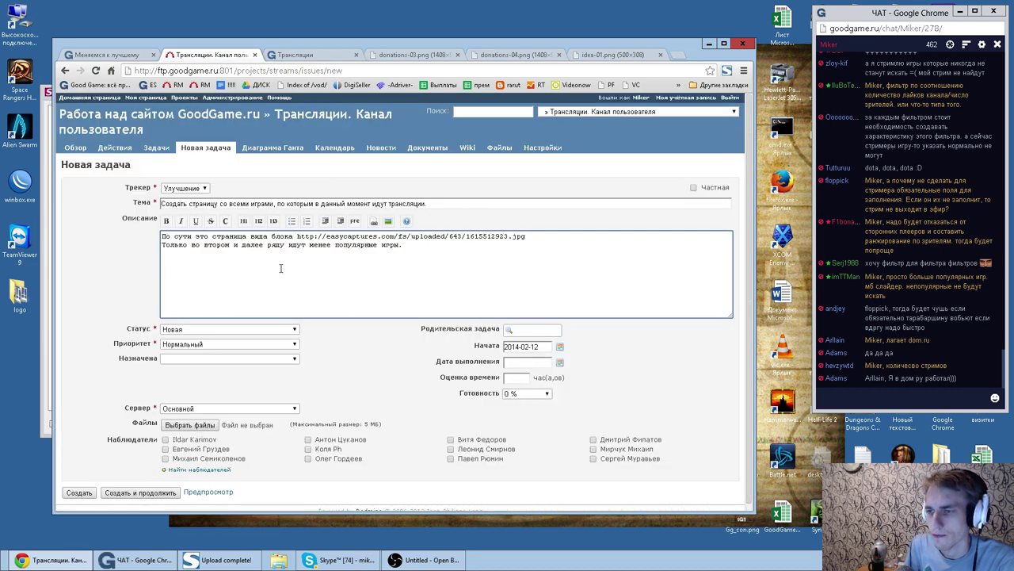
pyautogui.click(246, 358)
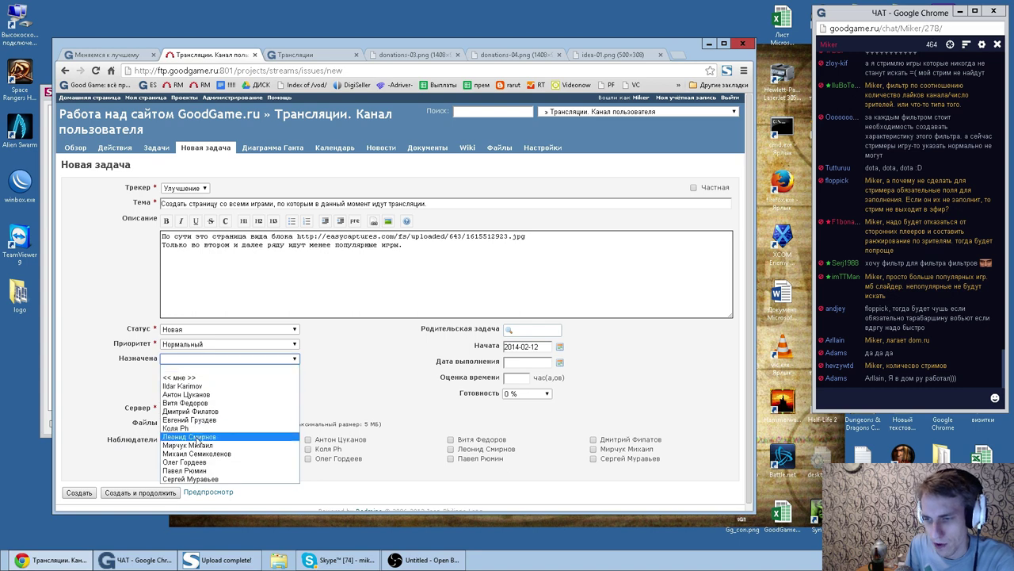
pyautogui.click(188, 469)
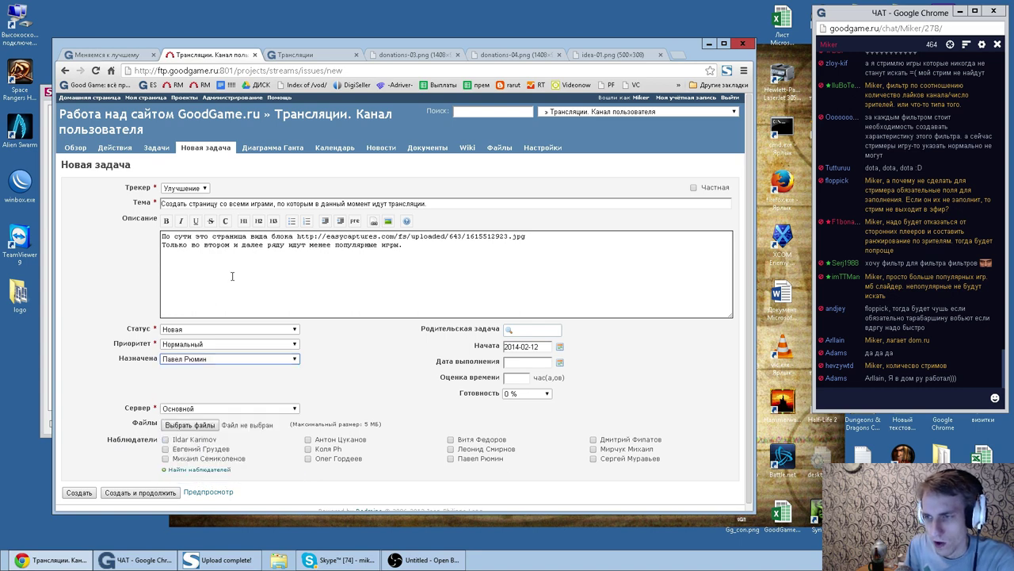
# Step: Capture only the "Популярные игры" heading strip on the channels page and upload it anonymously to EasyCaptures for a direct link
pyautogui.click(120, 56)
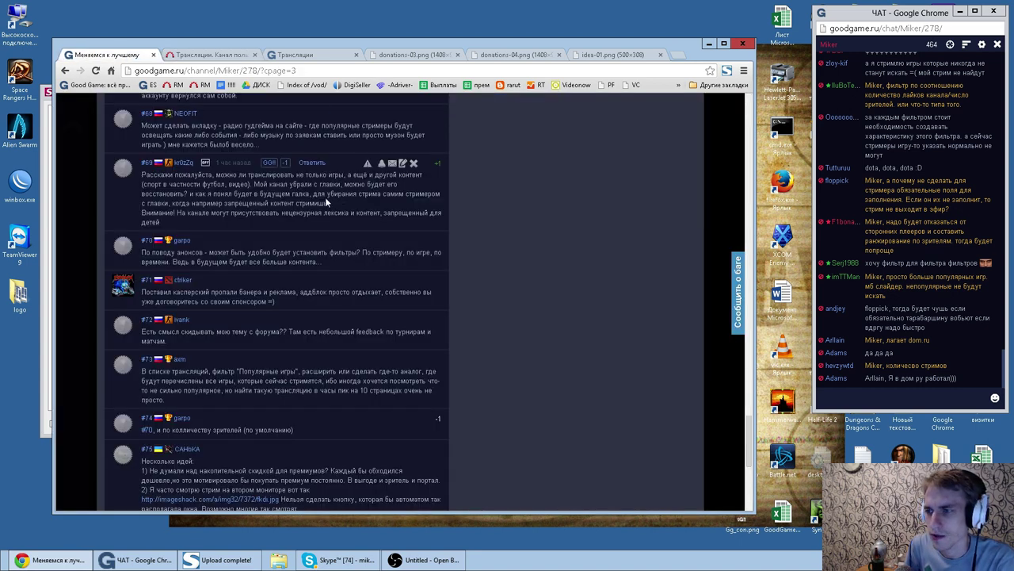
pyautogui.click(286, 57)
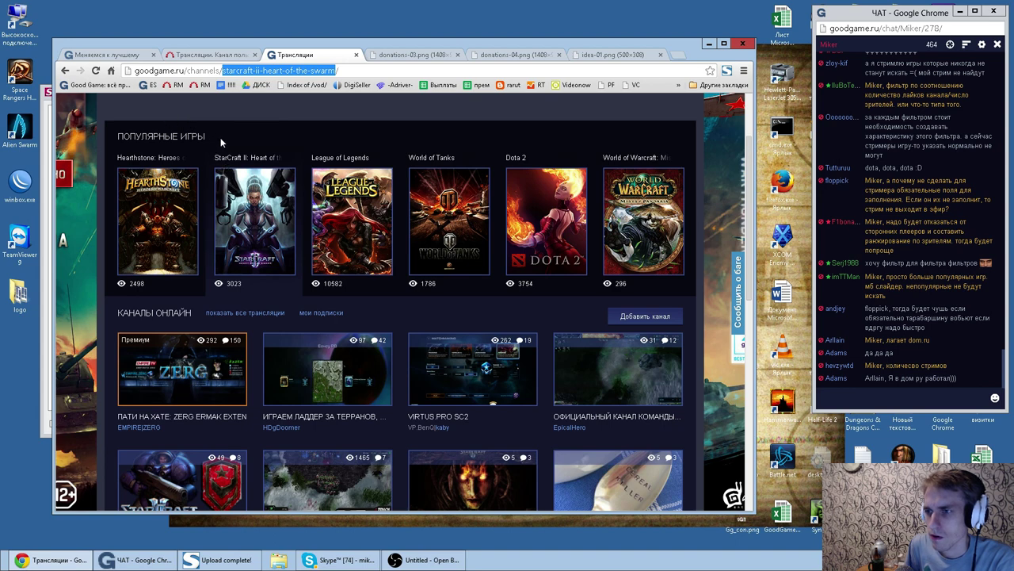
pyautogui.click(726, 73)
pyautogui.moveTo(650, 131)
pyautogui.click(683, 180)
pyautogui.moveTo(101, 148); pyautogui.dragTo(357, 175)
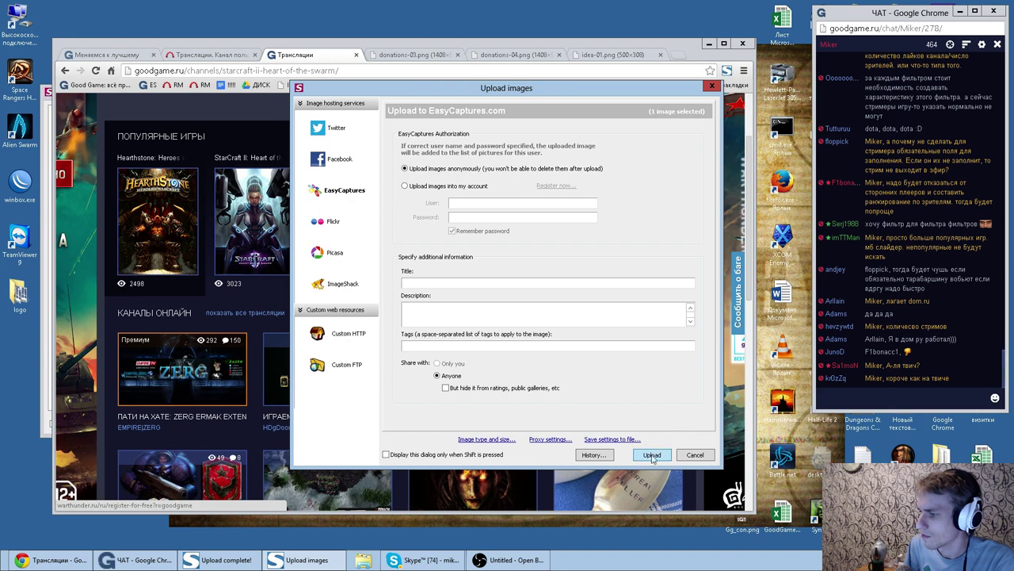
pyautogui.click(655, 454)
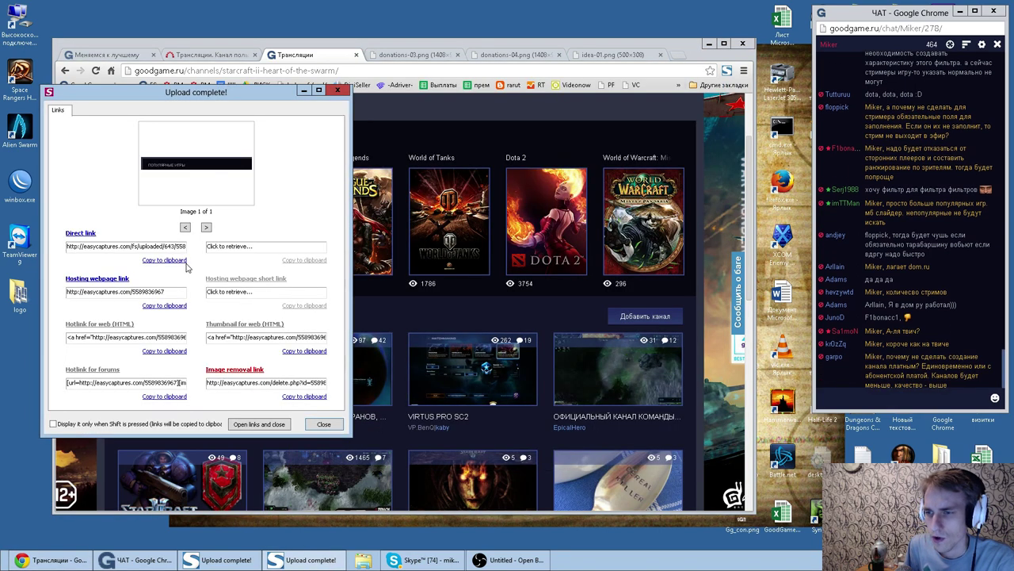
# Step: Add the line "Короче, как на твиче." to the issue description and paste the heading screenshot's link below a blank line
pyautogui.click(495, 114)
pyautogui.click(207, 55)
pyautogui.click(305, 55)
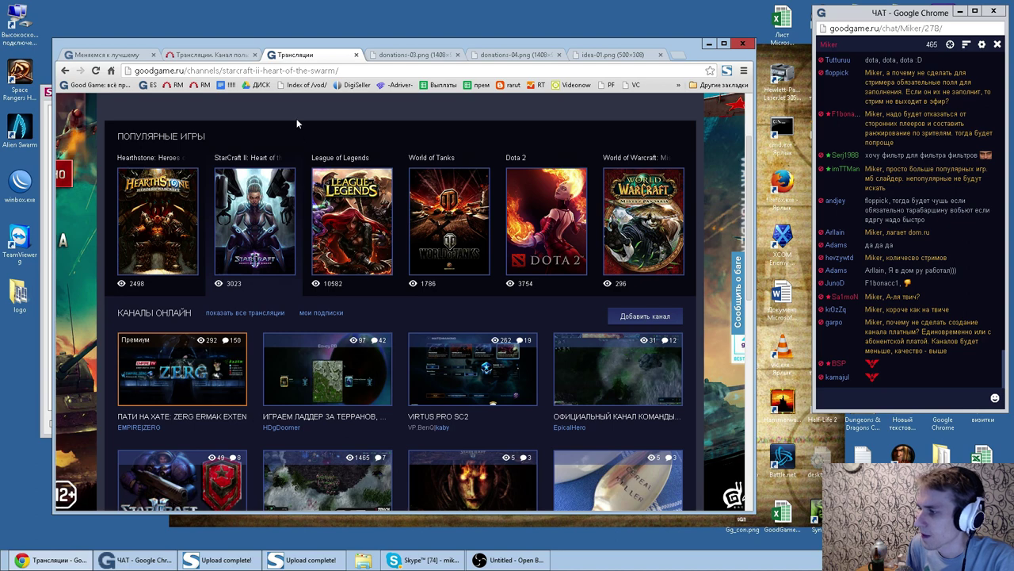
pyautogui.click(199, 56)
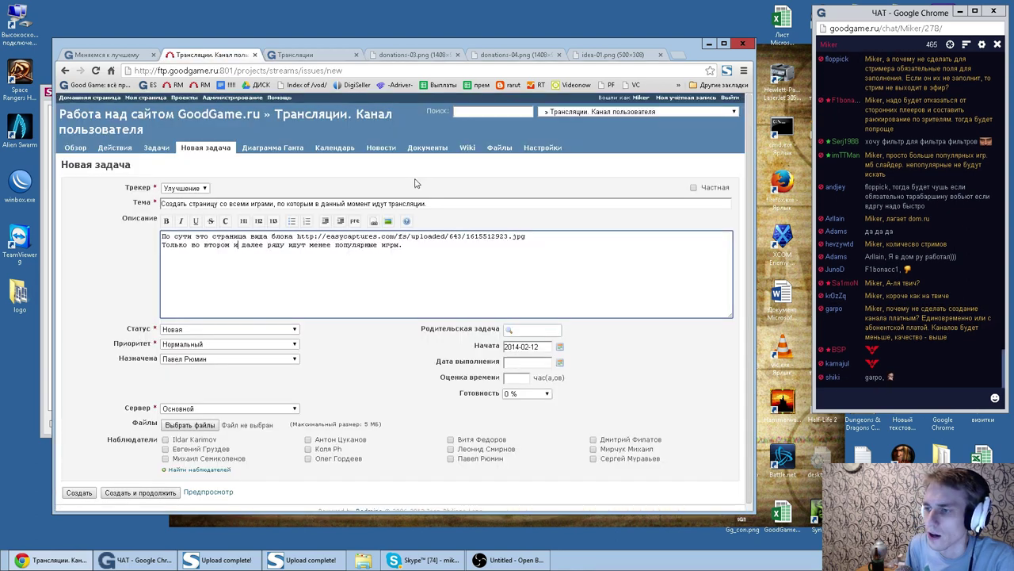
pyautogui.press('Return')
pyautogui.write('Короче, как на твиче.')
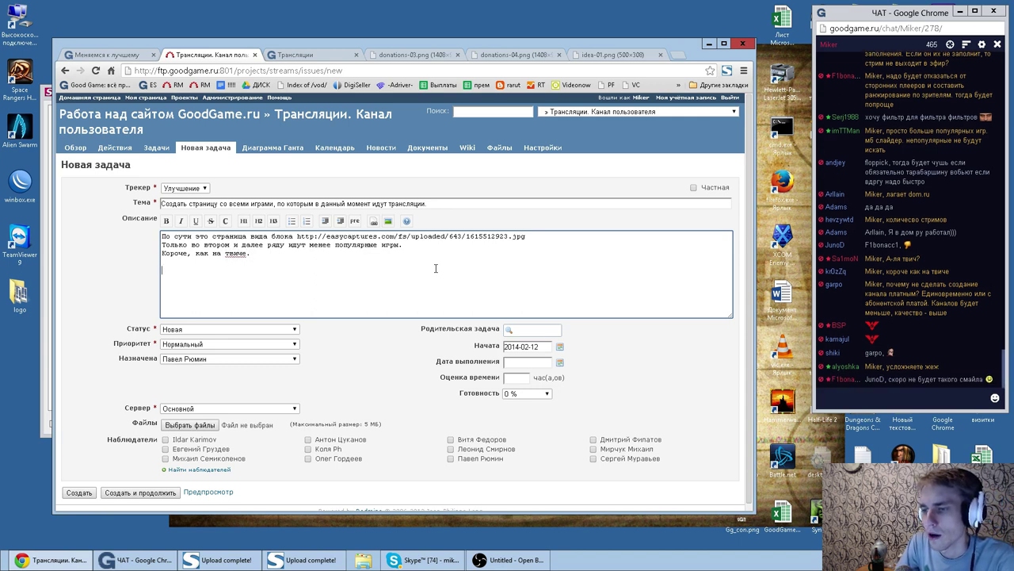
pyautogui.write('http://easycaptures.com/fs/uploaded/643/5589836967.png')
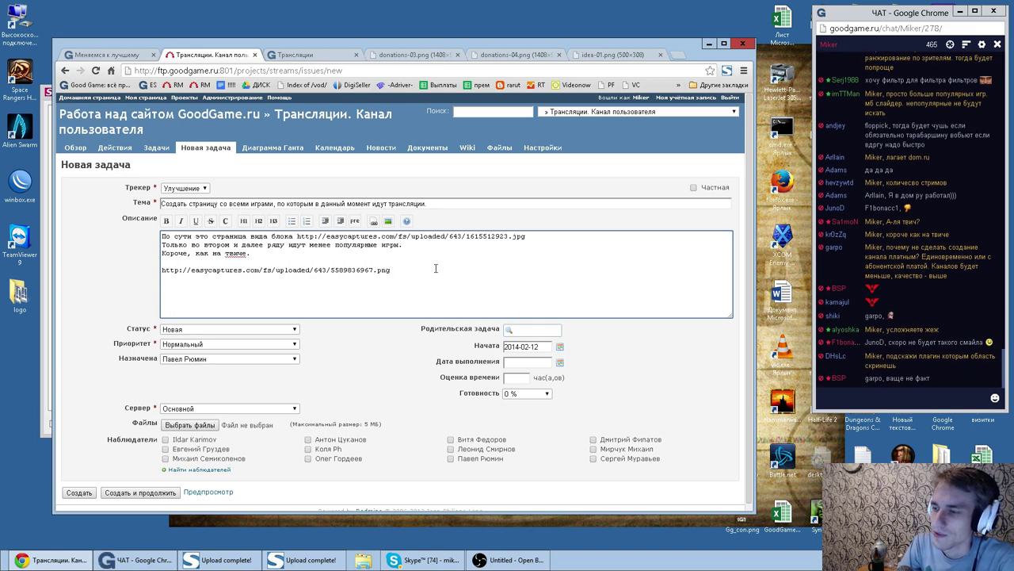
# Step: Start a new poll in the chat window with the question "Какой плеер вам больше нравится?"
pyautogui.click(966, 45)
pyautogui.click(967, 45)
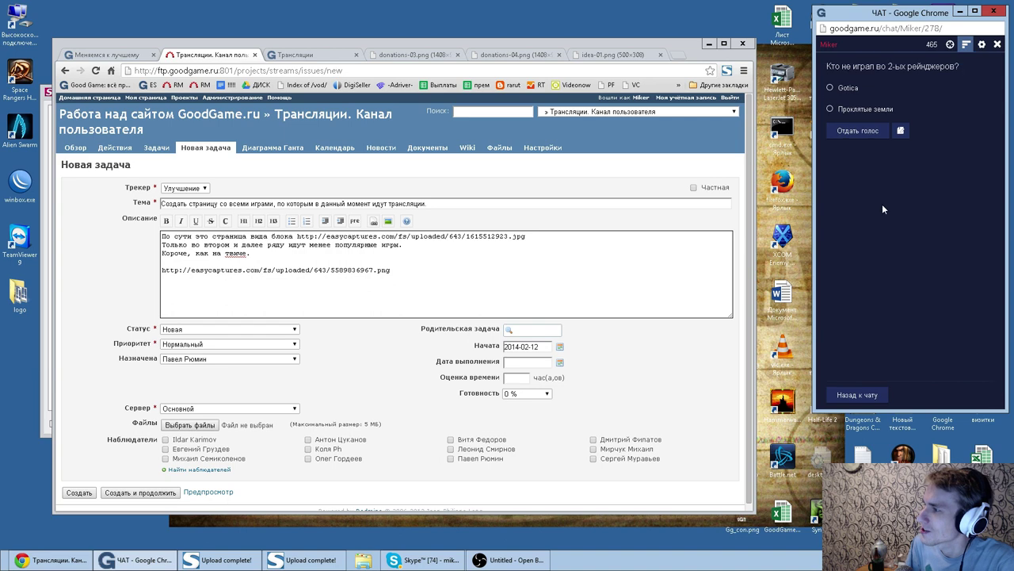
pyautogui.click(899, 132)
pyautogui.hotkey('ctrl', 'a')
pyautogui.write('Вfre.')
pyautogui.hotkey('ctrl', 'a')
pyautogui.write('Какой плеер вам больше нравится?')
# Step: Enter the poll answers "Твичевский", "ГГ" and "Мне все равно" and publish the poll
pyautogui.press('Tab')
pyautogui.write('Твич')
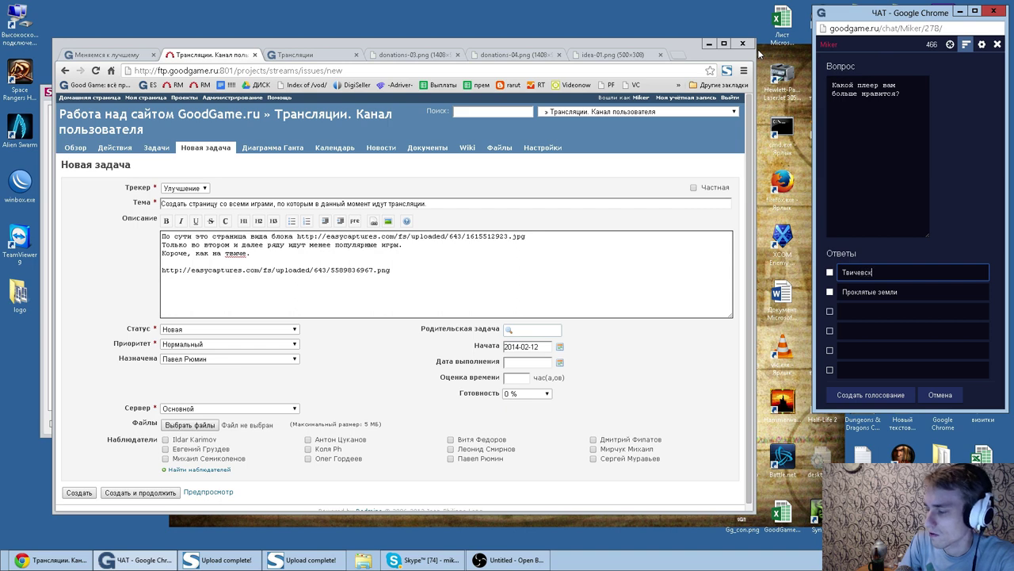
pyautogui.press('Tab')
pyautogui.write('ГТ')
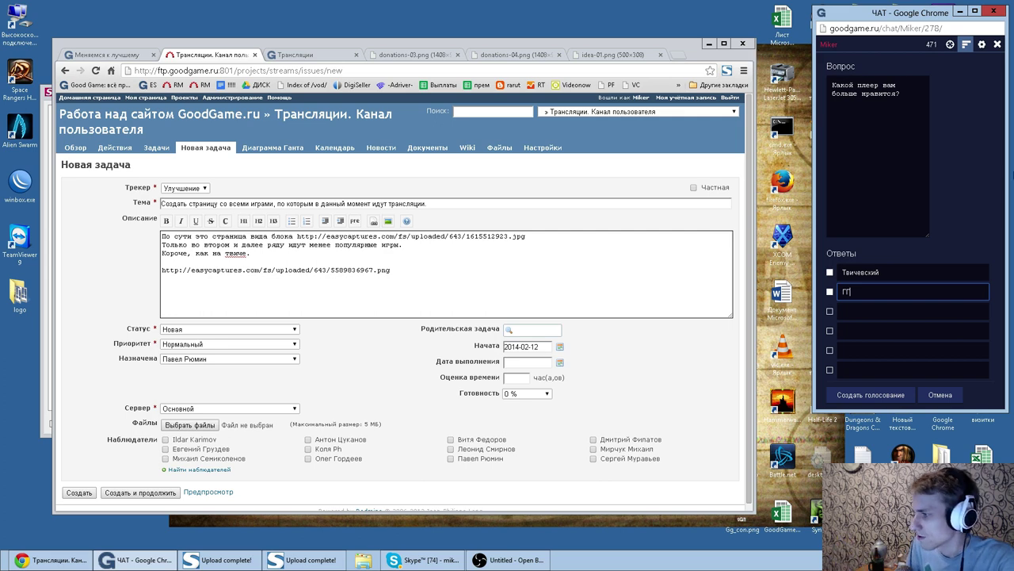
pyautogui.press('Tab')
pyautogui.write('Мне')
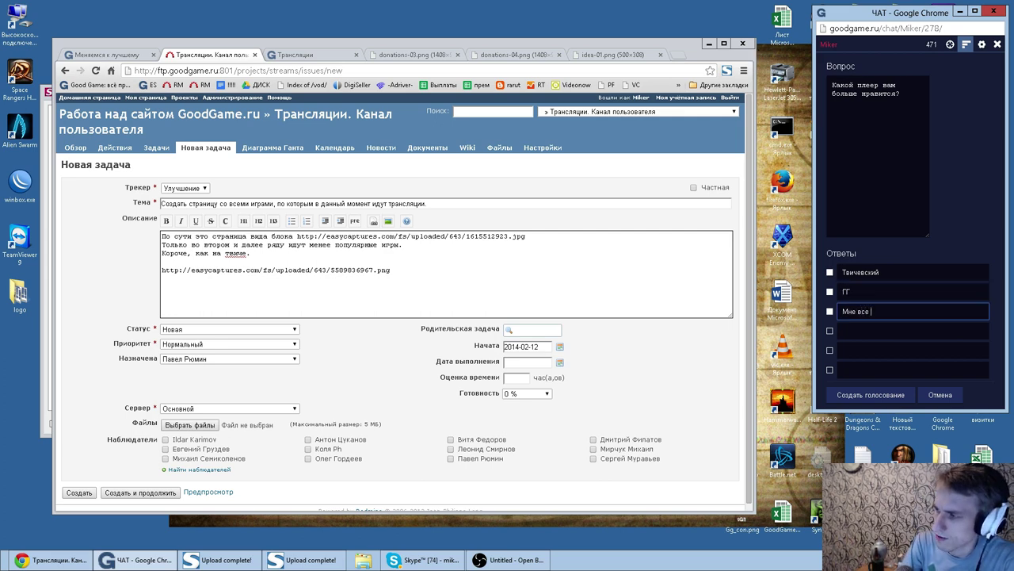
pyautogui.click(871, 394)
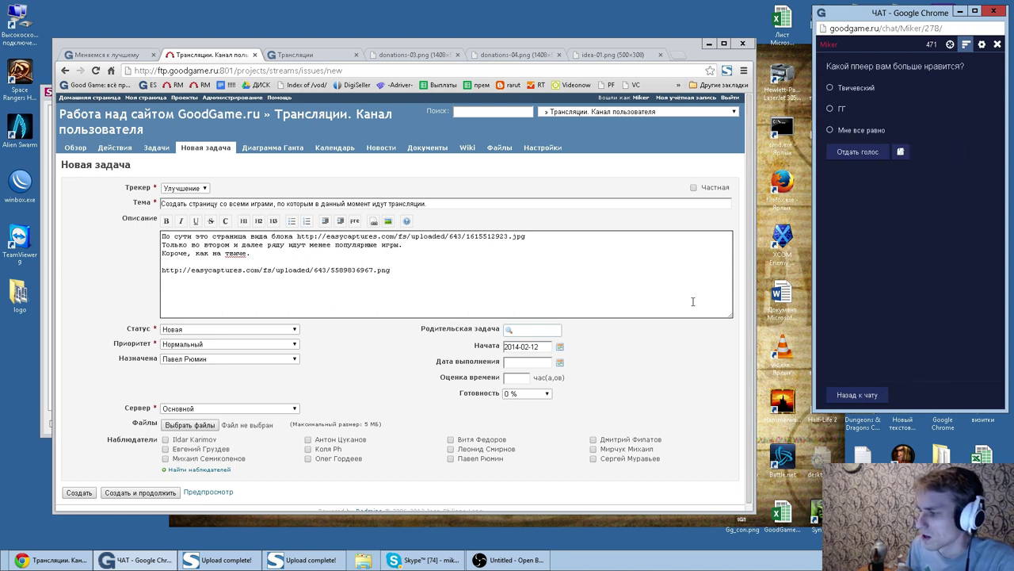
# Step: Write "Ссылку на эту страницу надо добавить сразу после заголовка" before the heading screenshot's link and "Все игры" in quotes after it
pyautogui.click(445, 270)
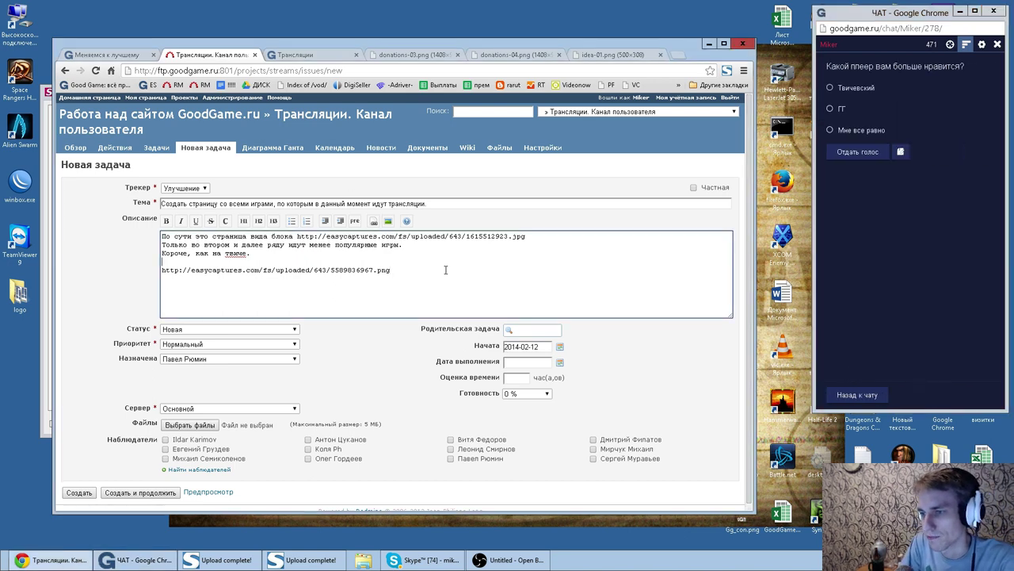
pyautogui.press('Home')
pyautogui.write('Ссылку на')
pyautogui.write(' эту страницу надо')
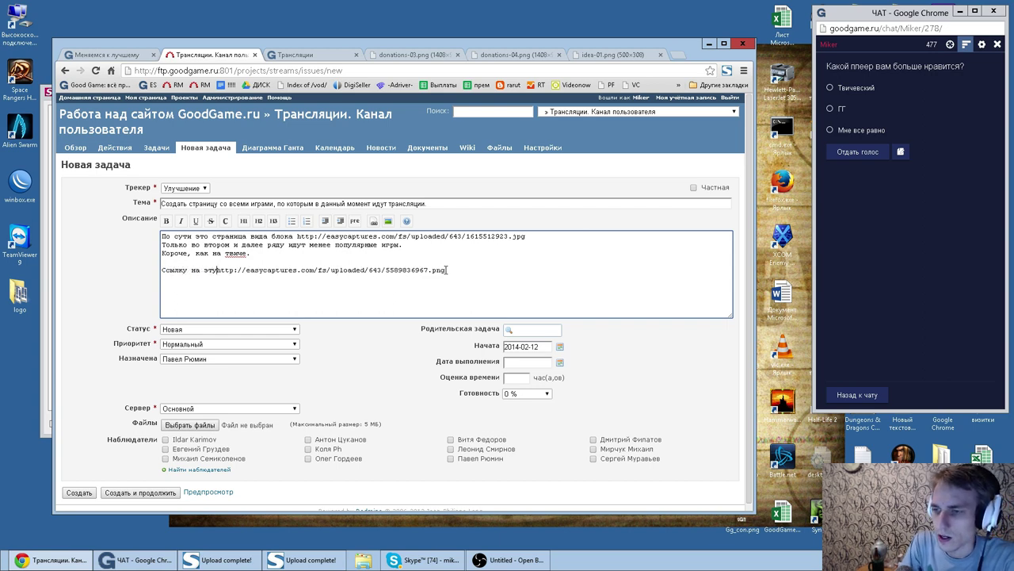
pyautogui.write(' добавить сразу ')
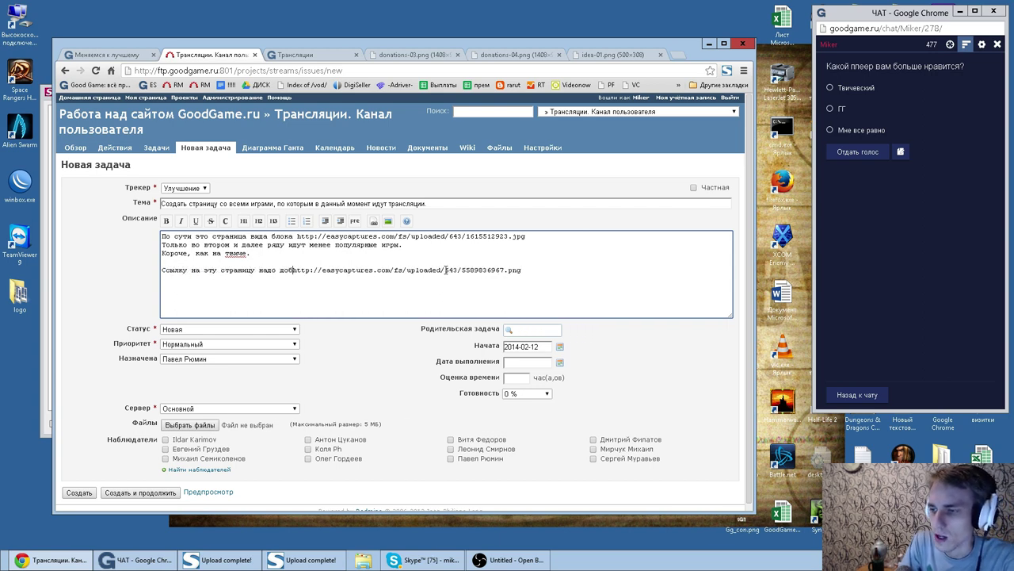
pyautogui.write('после заголовка')
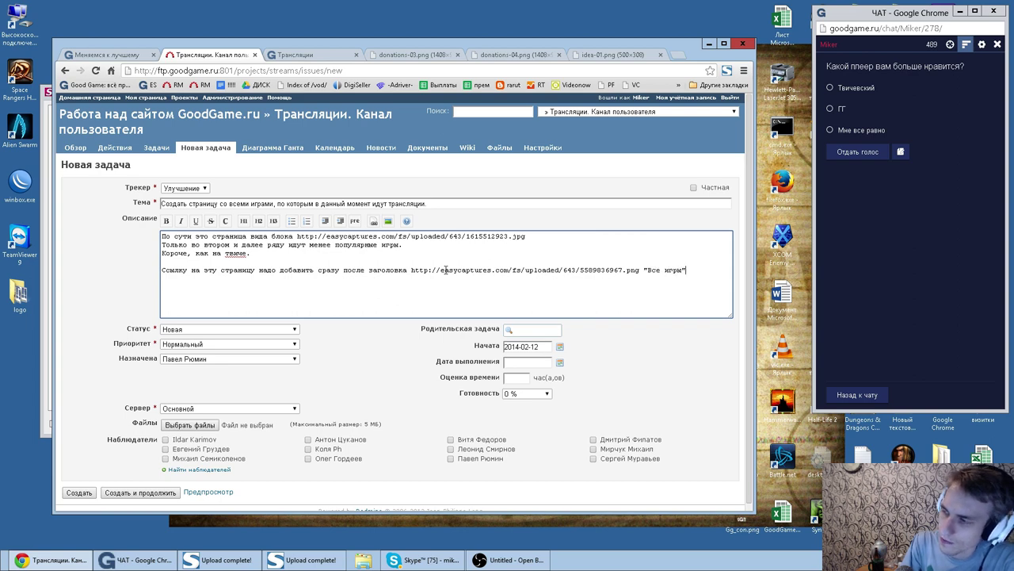
# Step: Move the quoted "Все игры" from the end of the description's last line to right after the word "Ссылку"
pyautogui.hotkey('shift', 'Left')
pyautogui.hotkey('shift', 'Left')
pyautogui.hotkey('shift', 'Left')
pyautogui.hotkey('shift', 'Left')
pyautogui.hotkey('shift', 'Left')
pyautogui.hotkey('shift', 'Left')
pyautogui.hotkey('shift', 'Left')
pyautogui.hotkey('shift', 'Left')
pyautogui.hotkey('shift', 'Left')
pyautogui.hotkey('ctrl', 'c')
pyautogui.press('BackSpace')
pyautogui.press('BackSpace')
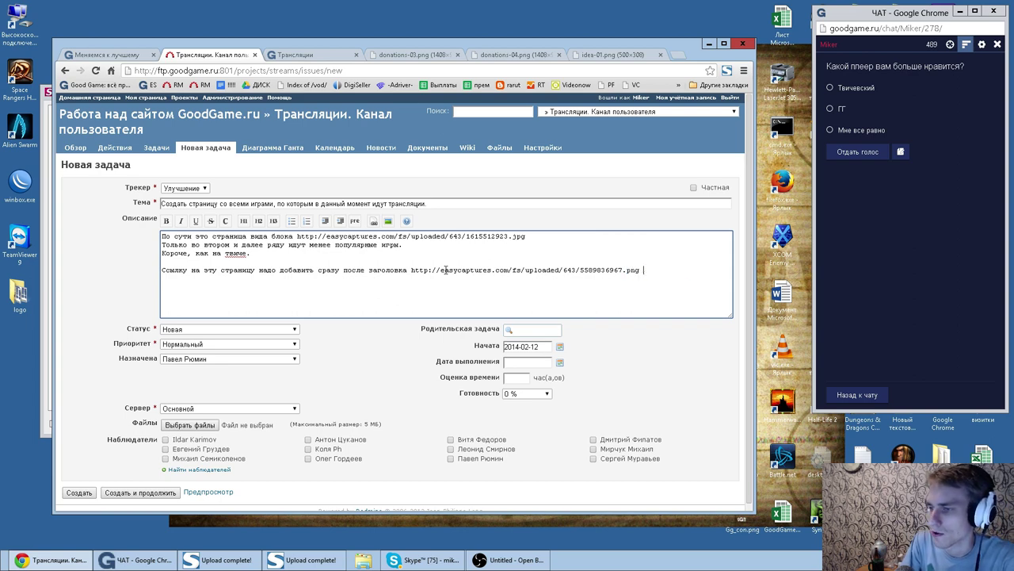
pyautogui.write('"')
pyautogui.hotkey('ctrl', 'v')
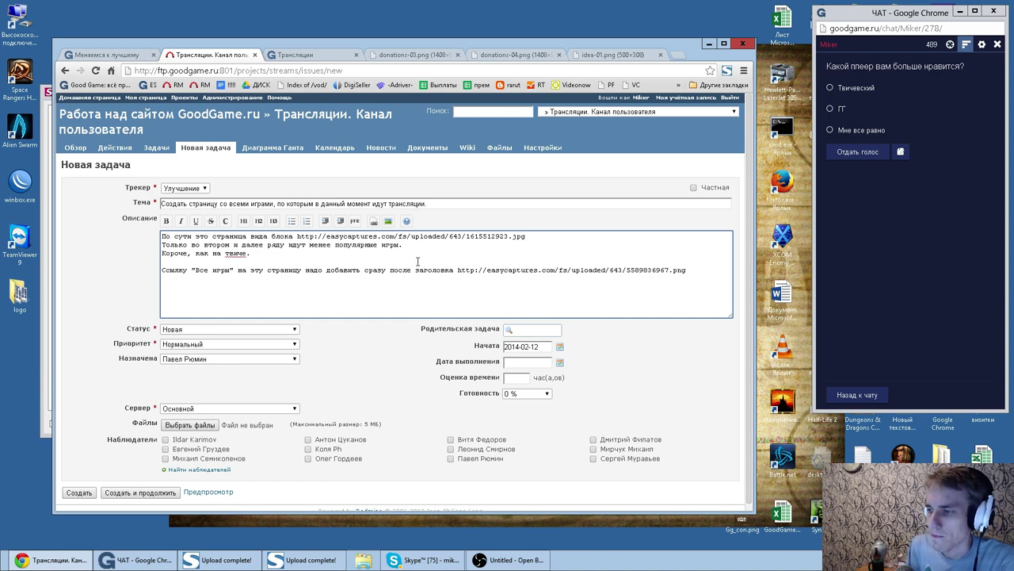
pyautogui.click(295, 54)
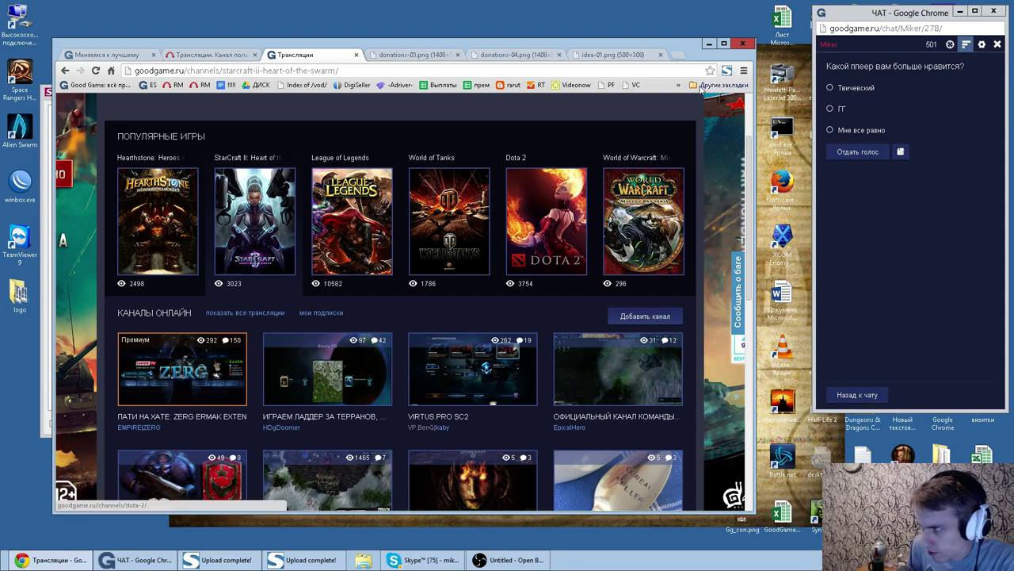
pyautogui.click(726, 71)
pyautogui.moveTo(648, 136)
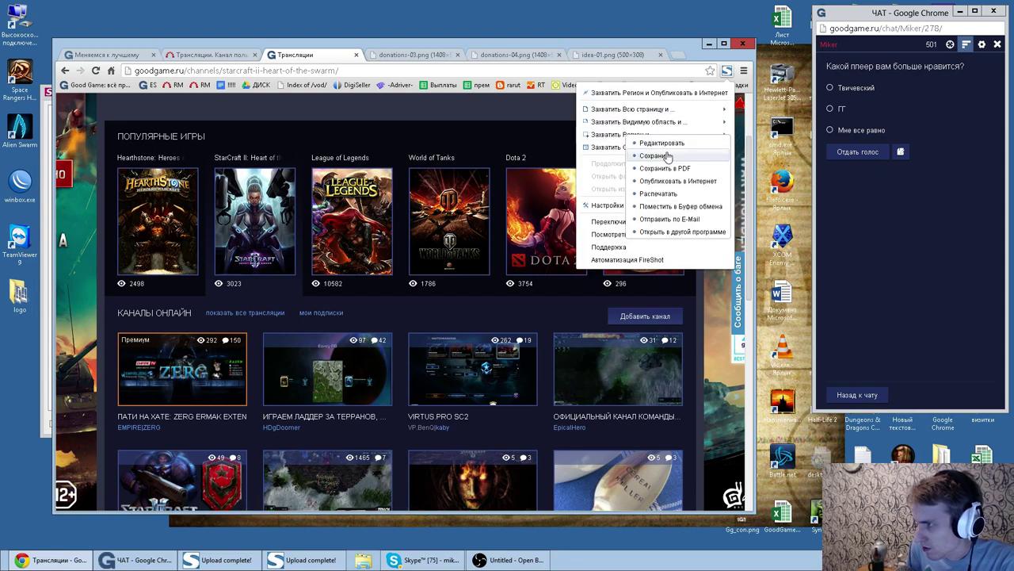
pyautogui.click(683, 190)
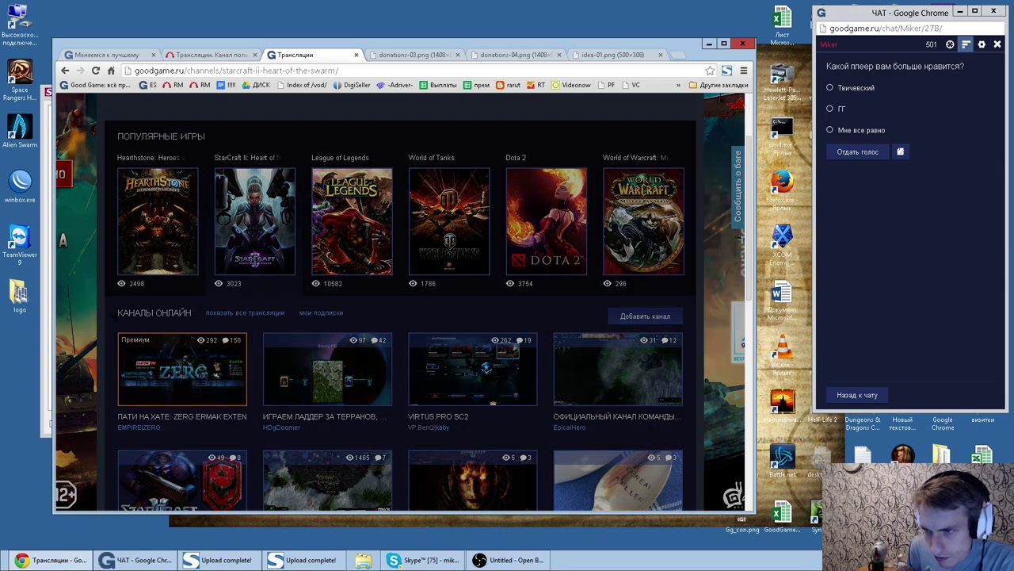
pyautogui.moveTo(116, 304); pyautogui.dragTo(276, 310)
pyautogui.moveTo(195, 310); pyautogui.dragTo(347, 317)
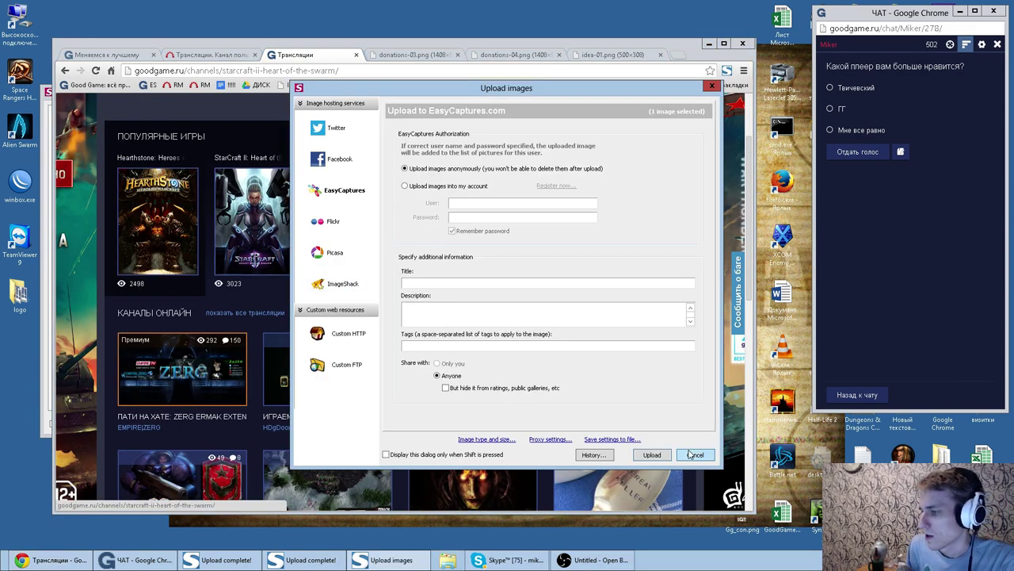
pyautogui.click(694, 454)
# Step: Vote for "ГГ" in the chat poll about the preferred player
pyautogui.click(840, 106)
pyautogui.click(857, 152)
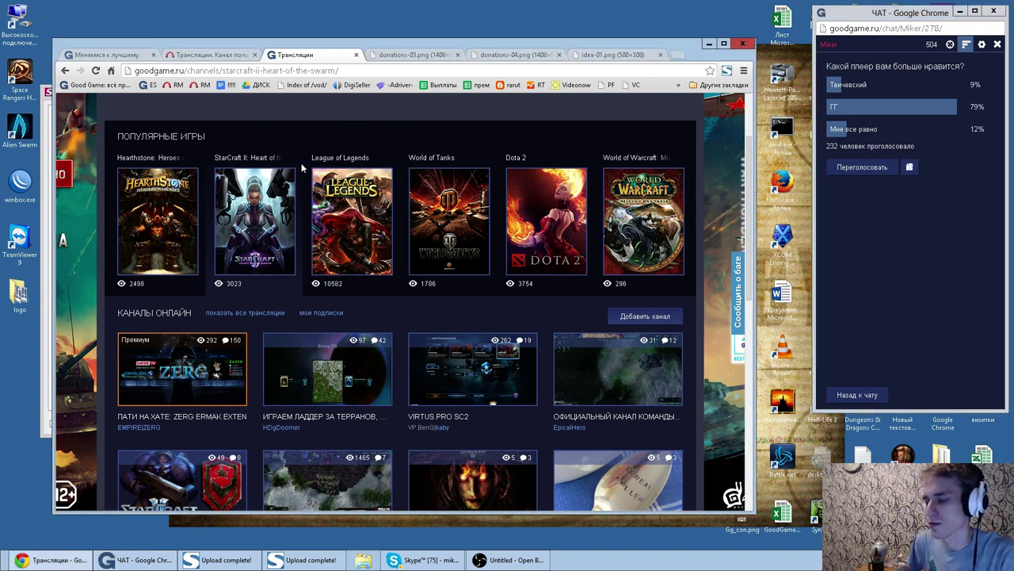
# Step: Go to the channel page's video player, pop the chat and the player out into separate windows, and open the sharing options
pyautogui.scroll(2, 263, 130)
pyautogui.click(112, 57)
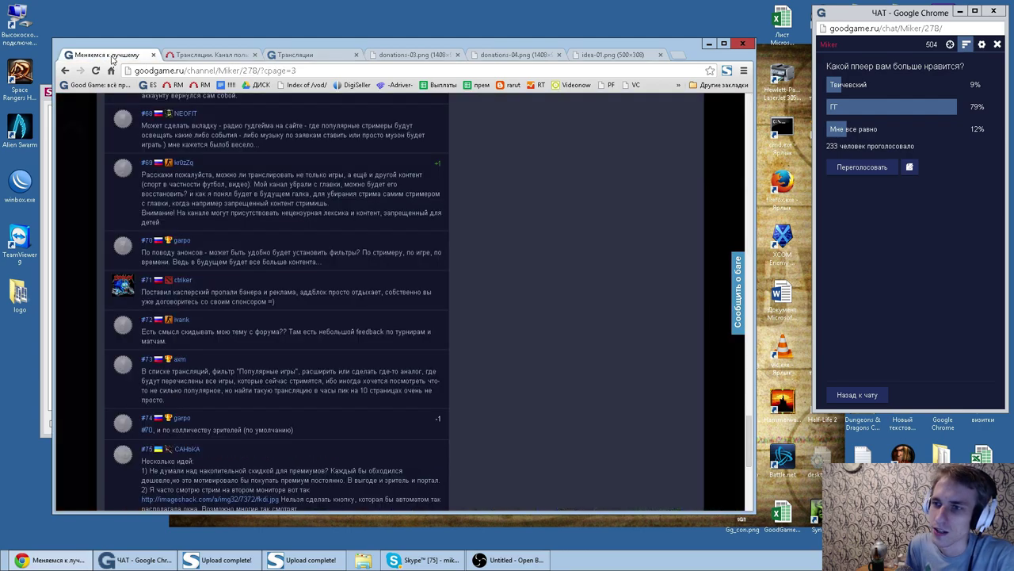
pyautogui.scroll(15, 388, 219)
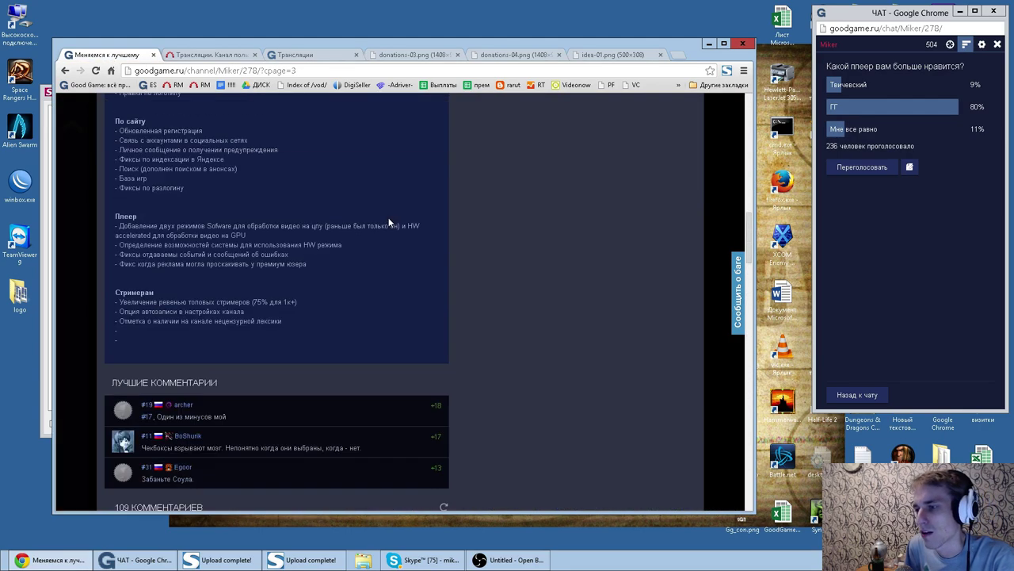
pyautogui.scroll(3, 380, 216)
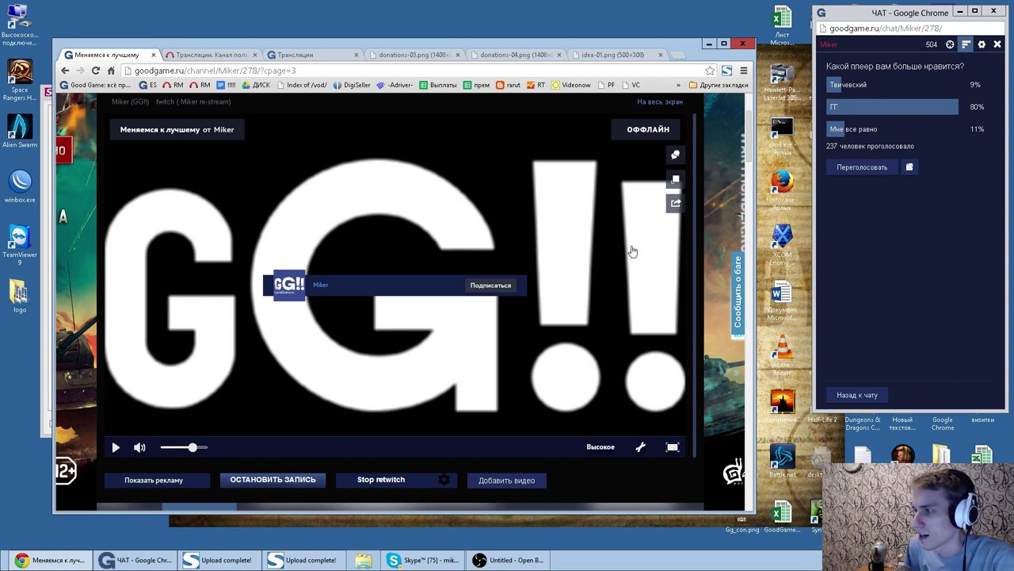
pyautogui.click(676, 181)
pyautogui.click(678, 181)
pyautogui.click(664, 202)
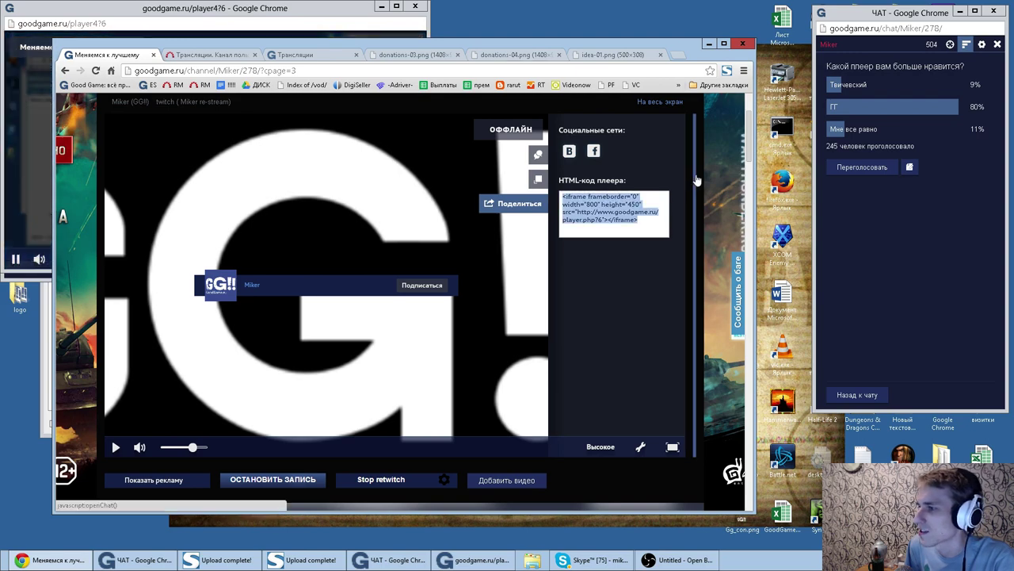
# Step: Show the chat beside the player on the channel page and close the popped-out windows and the sharing options
pyautogui.click(695, 181)
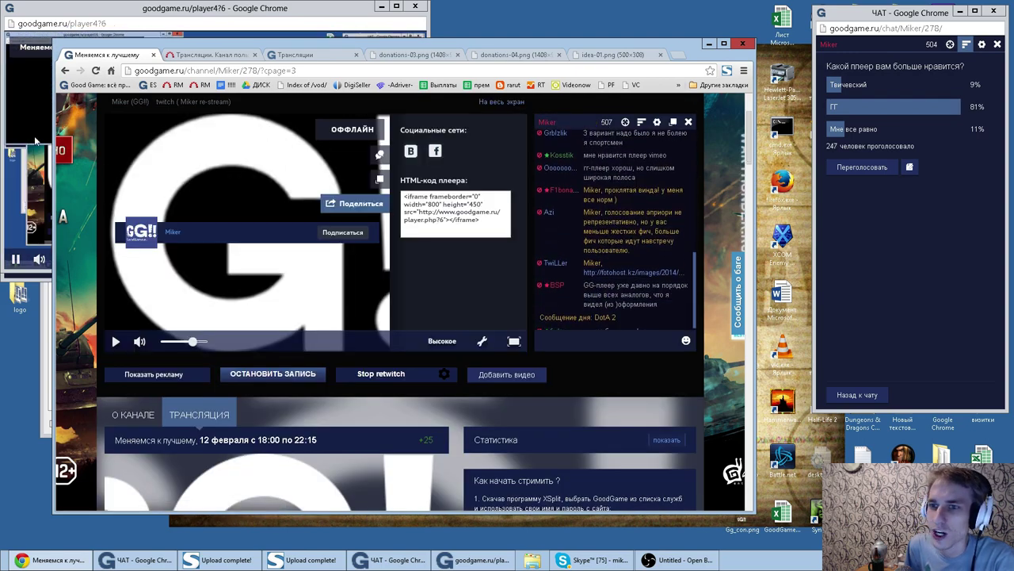
pyautogui.click(34, 144)
pyautogui.click(415, 6)
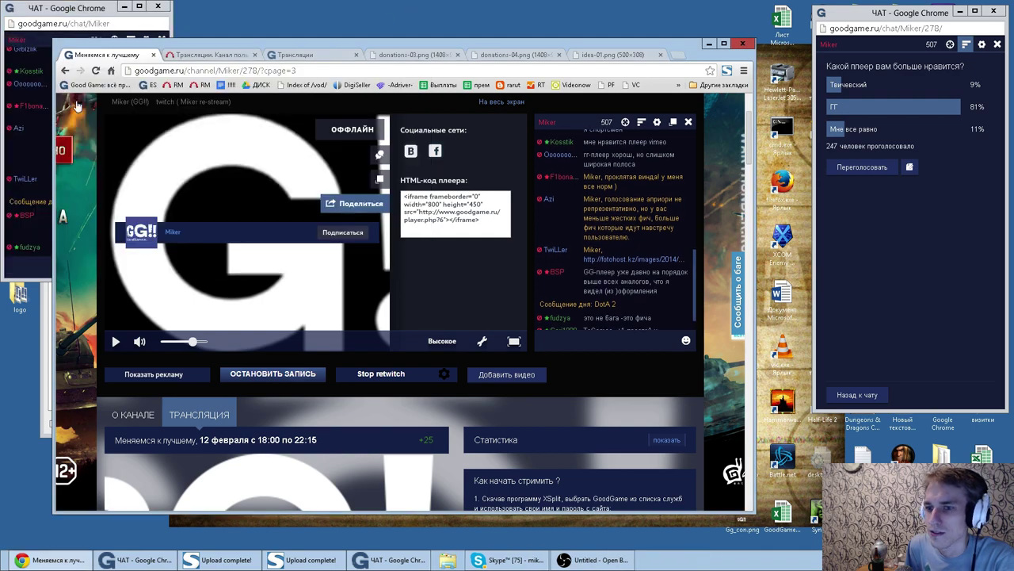
pyautogui.moveTo(86, 8); pyautogui.dragTo(0, 26)
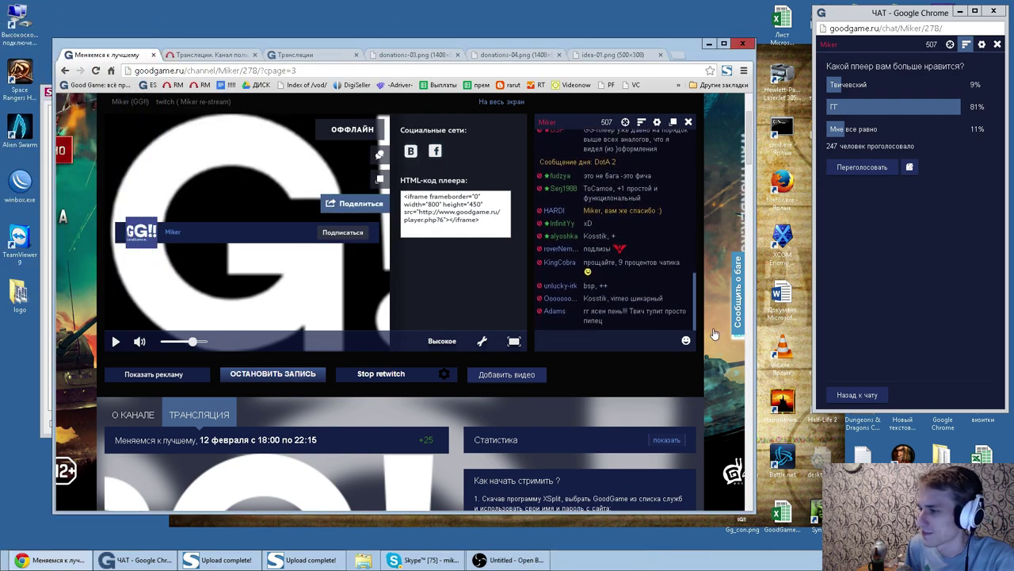
pyautogui.click(374, 210)
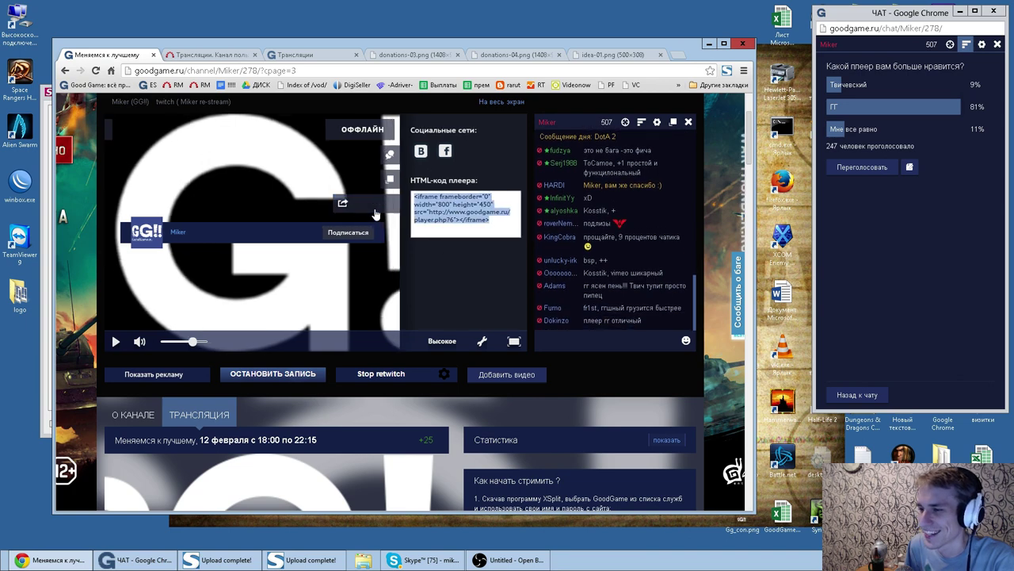
pyautogui.click(519, 204)
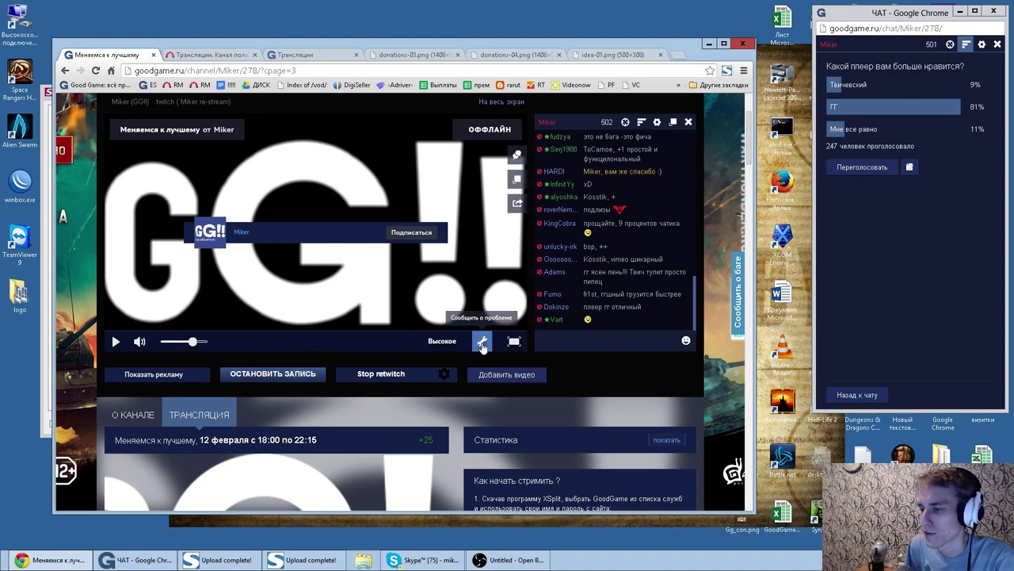
# Step: Look over the channel page and skim the viewer comments down to comment #75
pyautogui.scroll(2, 325, 253)
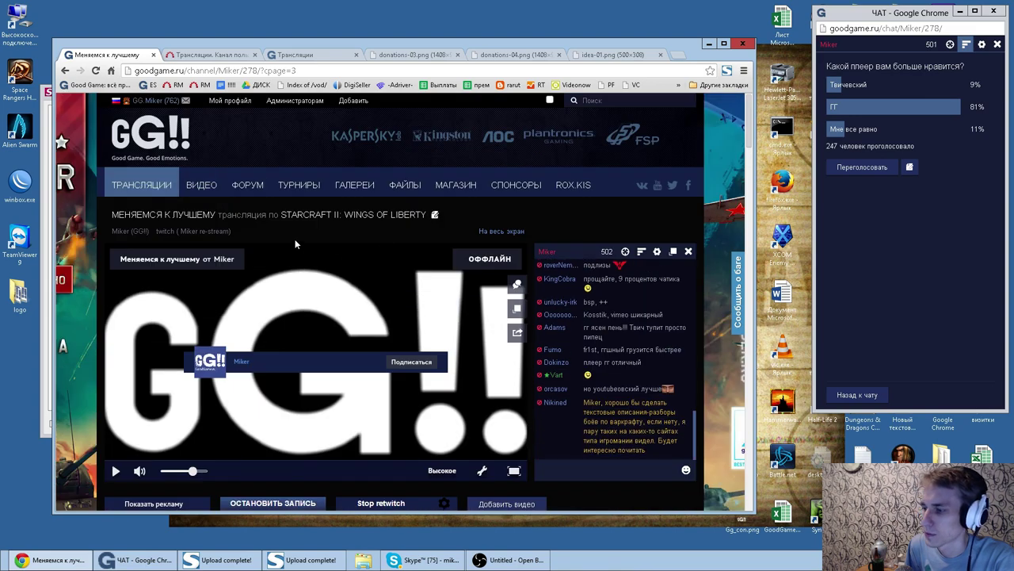
pyautogui.scroll(-6, 398, 308)
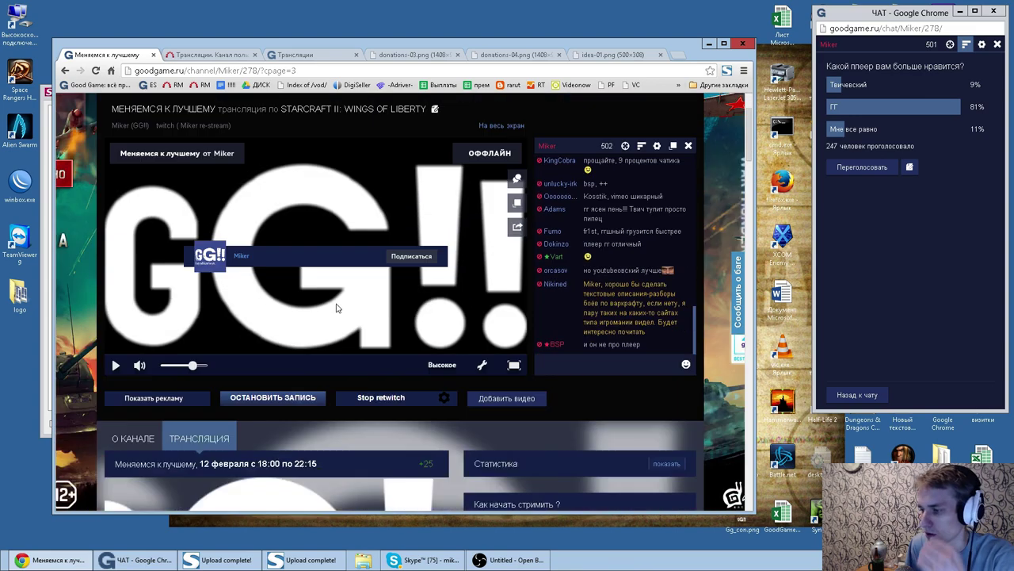
pyautogui.scroll(6, 335, 294)
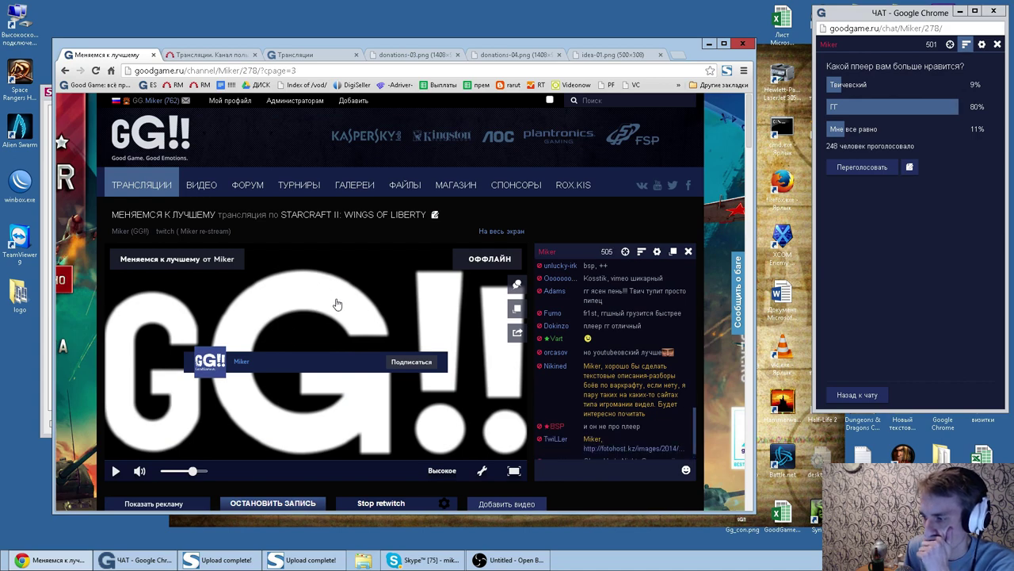
pyautogui.scroll(-5, 346, 306)
pyautogui.scroll(-15, 361, 324)
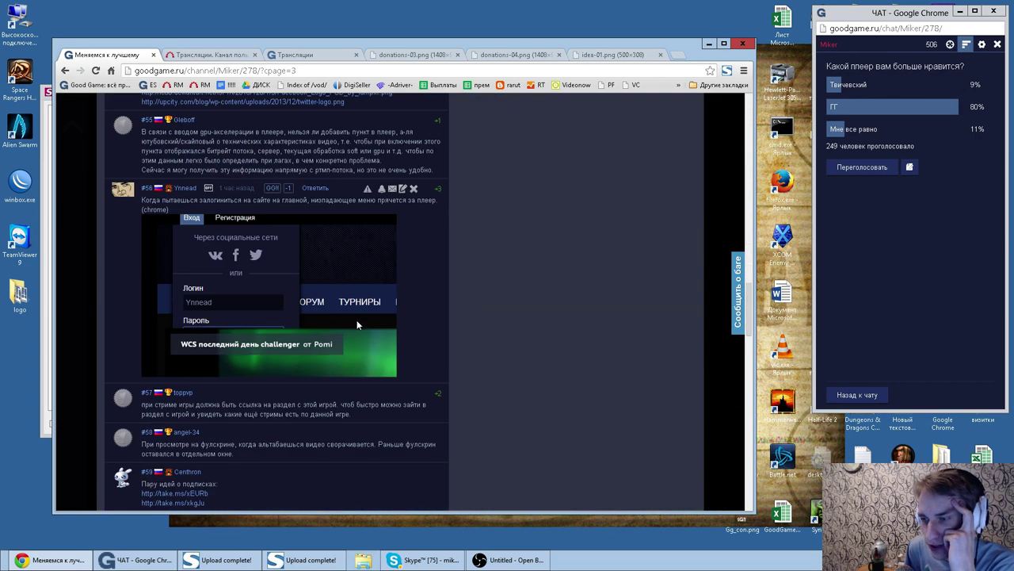
pyautogui.scroll(-5, 353, 324)
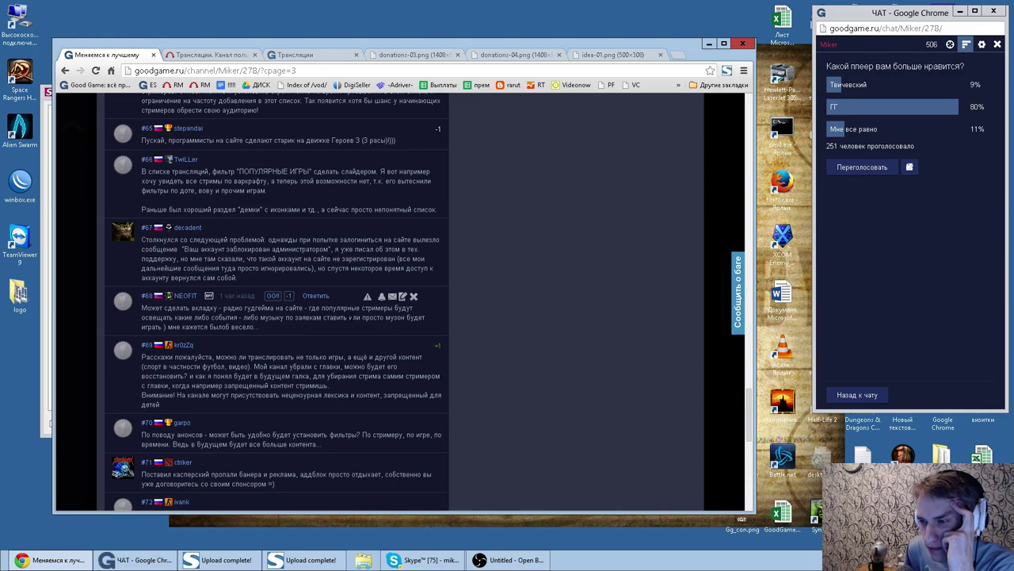
pyautogui.scroll(-4, 345, 321)
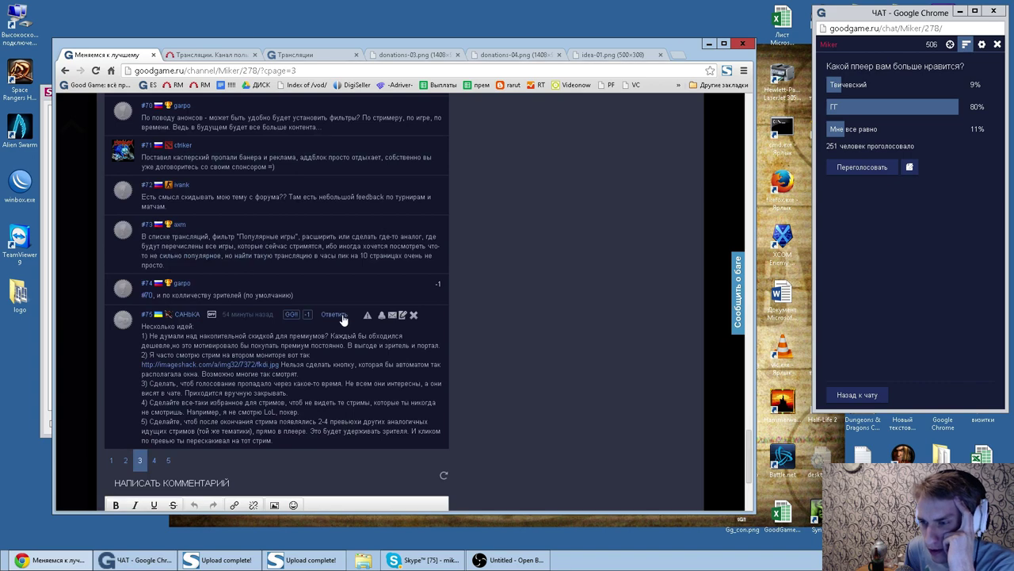
pyautogui.scroll(2, 342, 318)
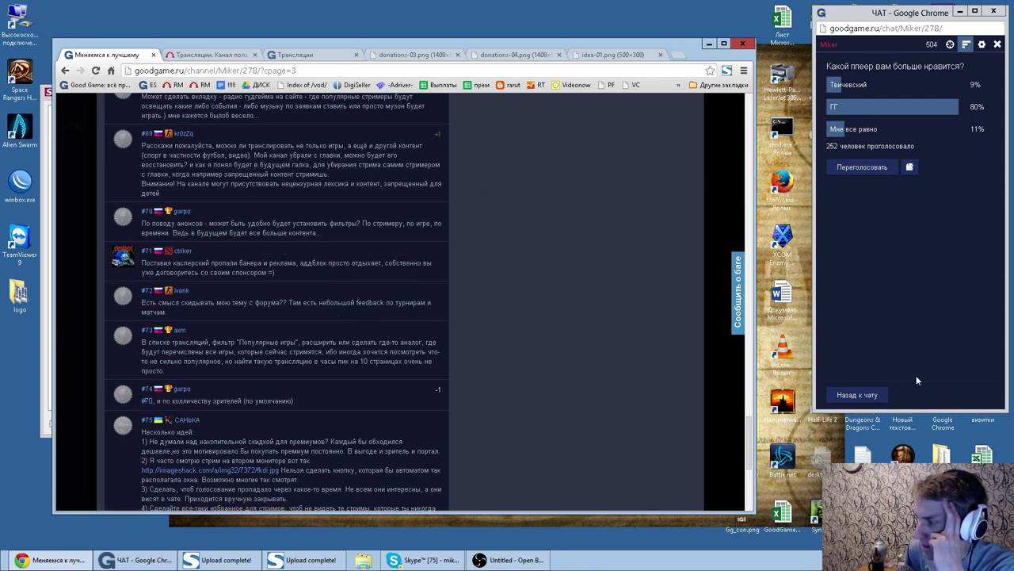
# Step: Return from the poll results to the chat and read the recent messages
pyautogui.click(858, 394)
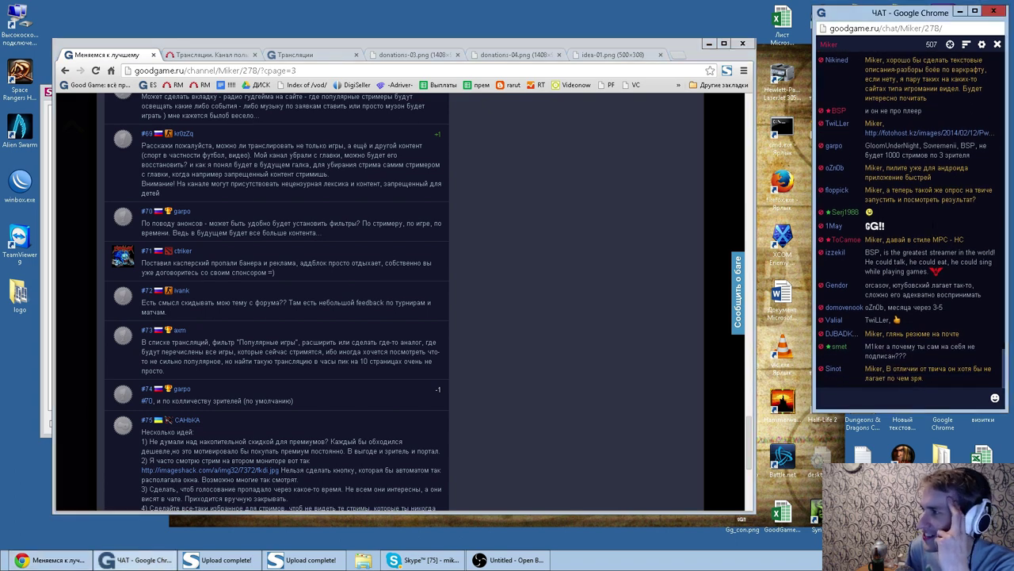
pyautogui.scroll(1, 932, 226)
pyautogui.scroll(1, 932, 226)
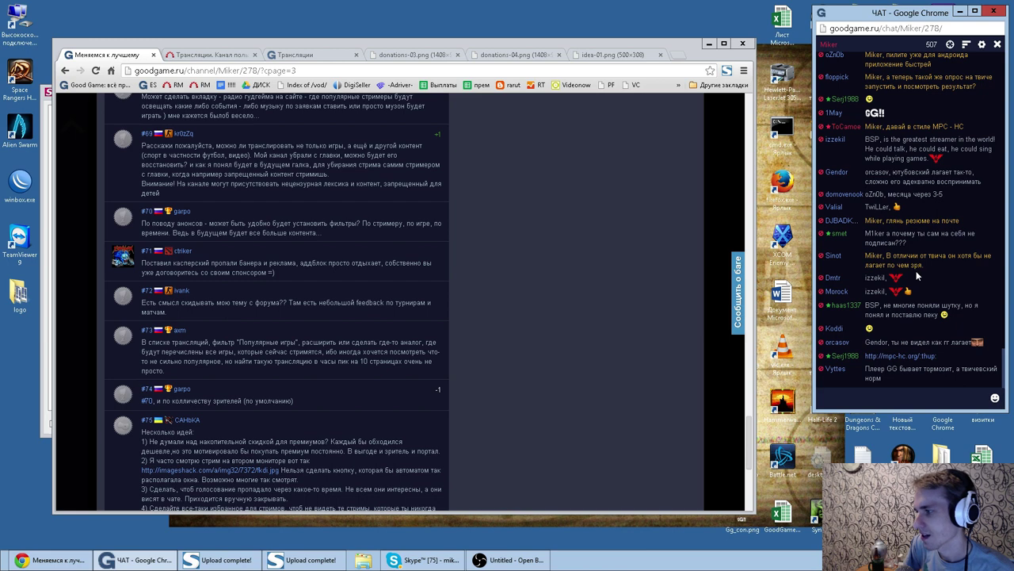
# Step: Read comment #70 about filters for announcements and close one of the finished upload windows
pyautogui.moveTo(209, 223); pyautogui.dragTo(374, 233)
pyautogui.click(394, 234)
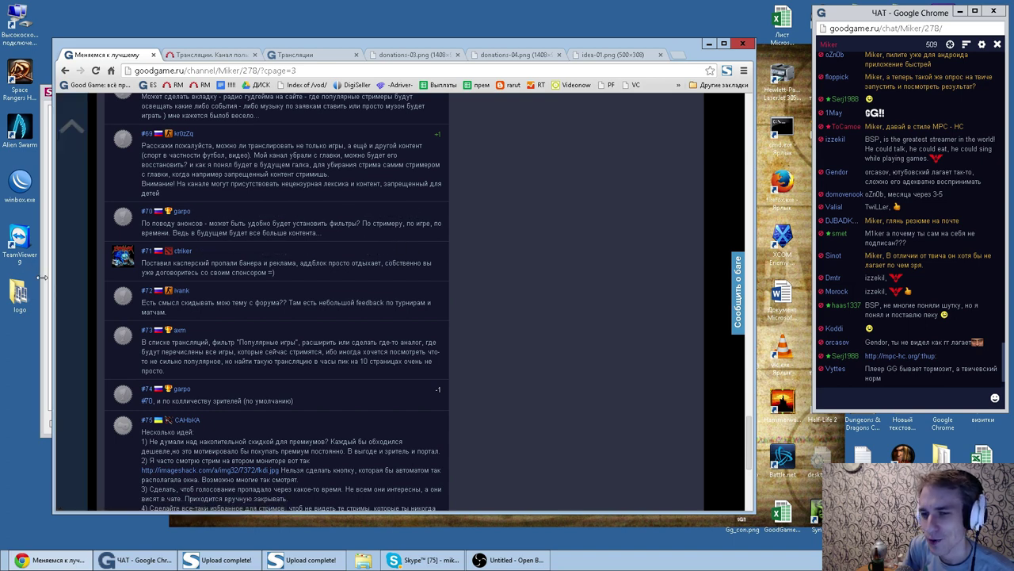
pyautogui.click(321, 423)
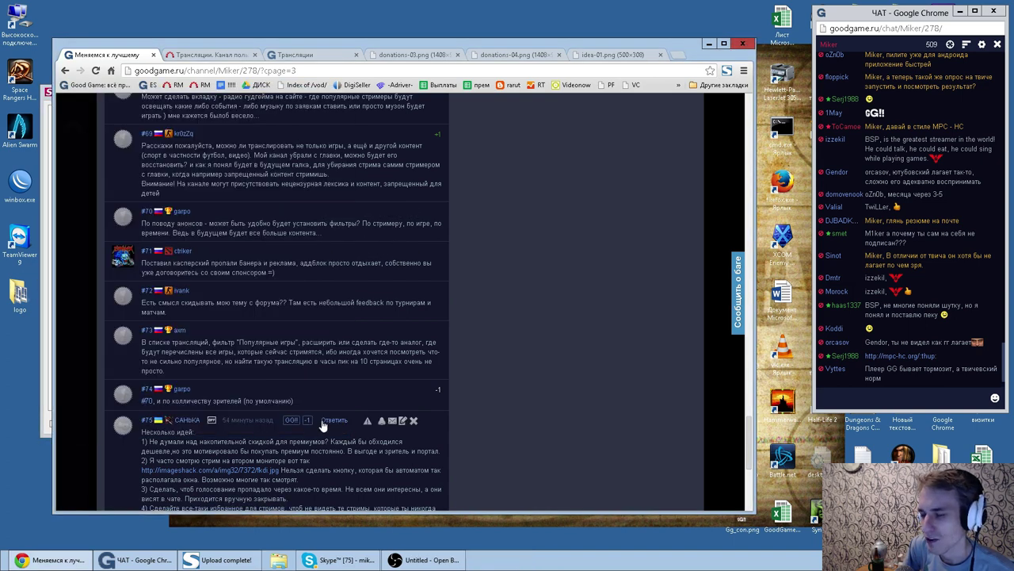
# Step: Read comment #73 about extending the "Популярные игры" filter to list all games being streamed
pyautogui.moveTo(234, 372); pyautogui.dragTo(141, 341)
pyautogui.click(141, 342)
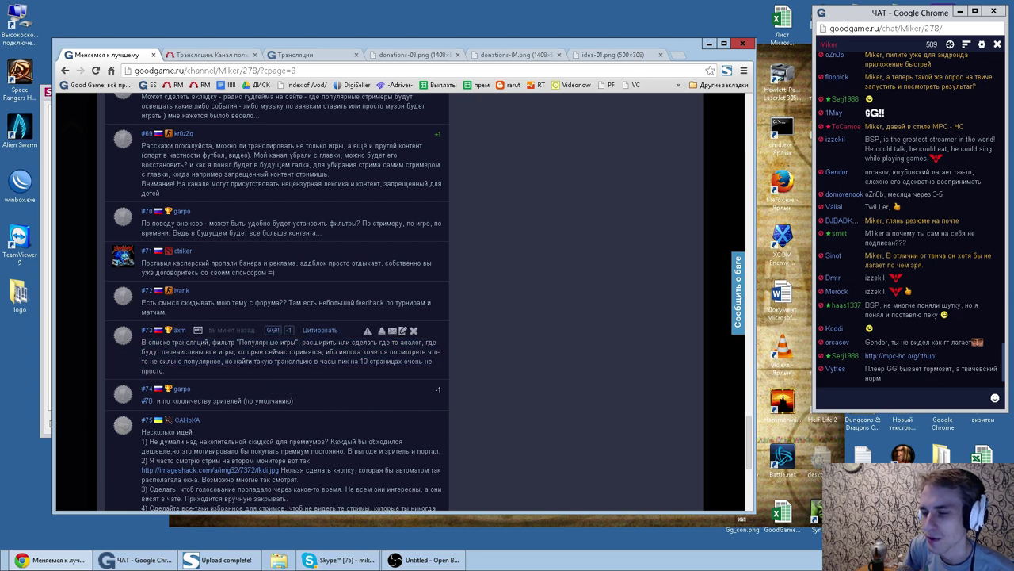
pyautogui.moveTo(236, 341); pyautogui.dragTo(239, 342)
pyautogui.doubleClick(259, 342)
pyautogui.doubleClick(288, 341)
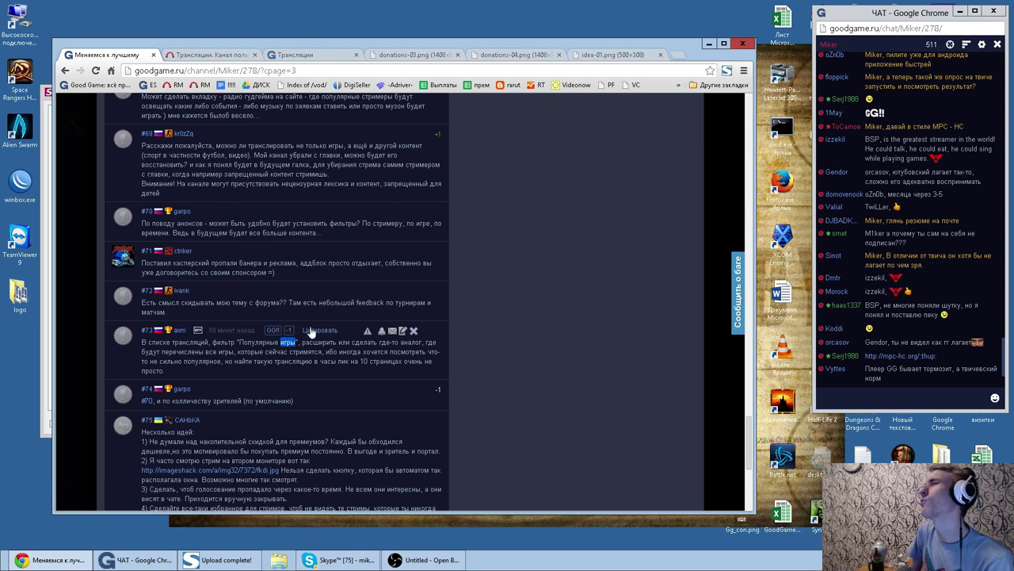
pyautogui.click(190, 342)
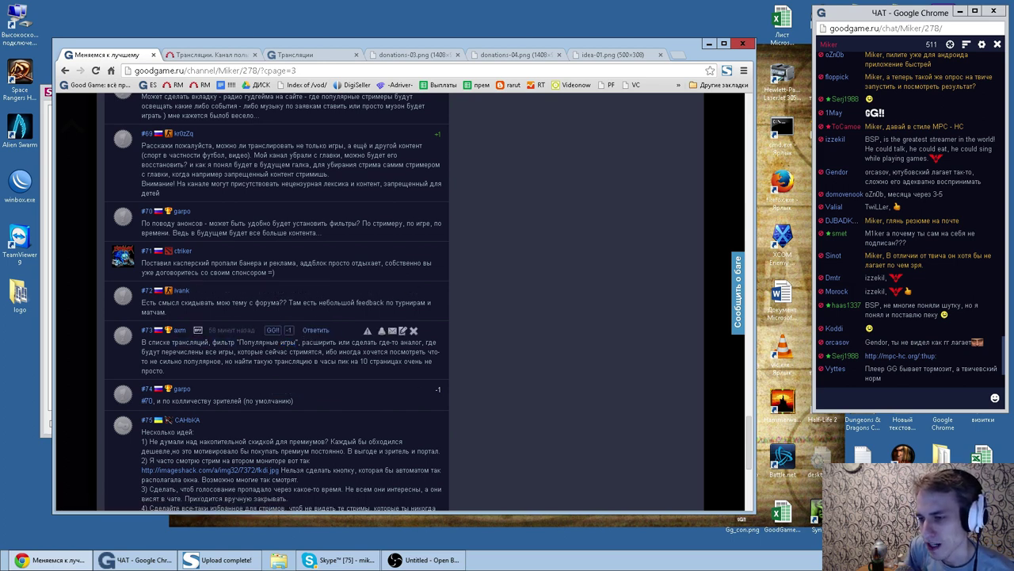
# Step: Read comment #74 about the number of viewers together with comment #70 that it refers to
pyautogui.scroll(-1, 358, 350)
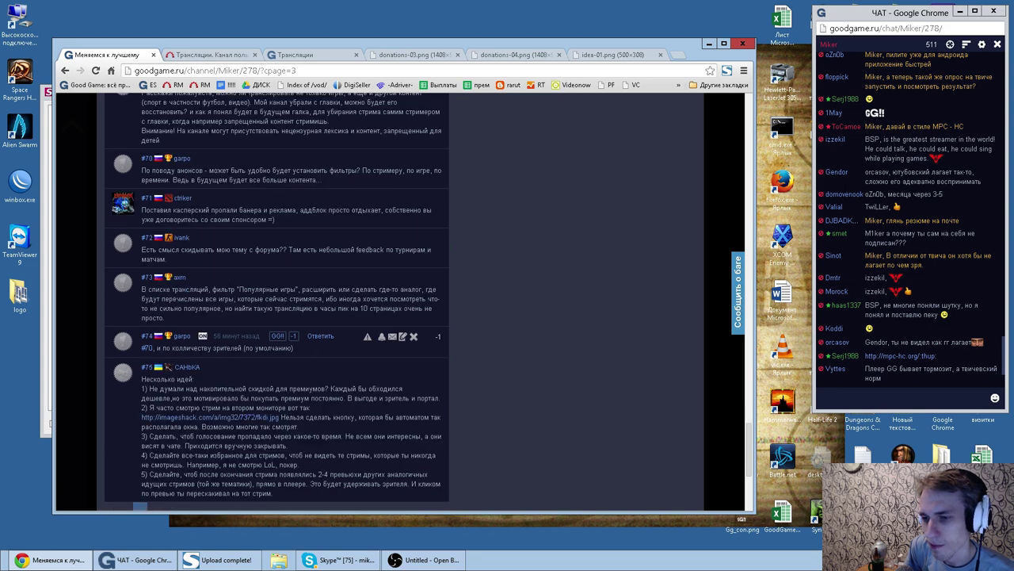
pyautogui.scroll(-1, 269, 301)
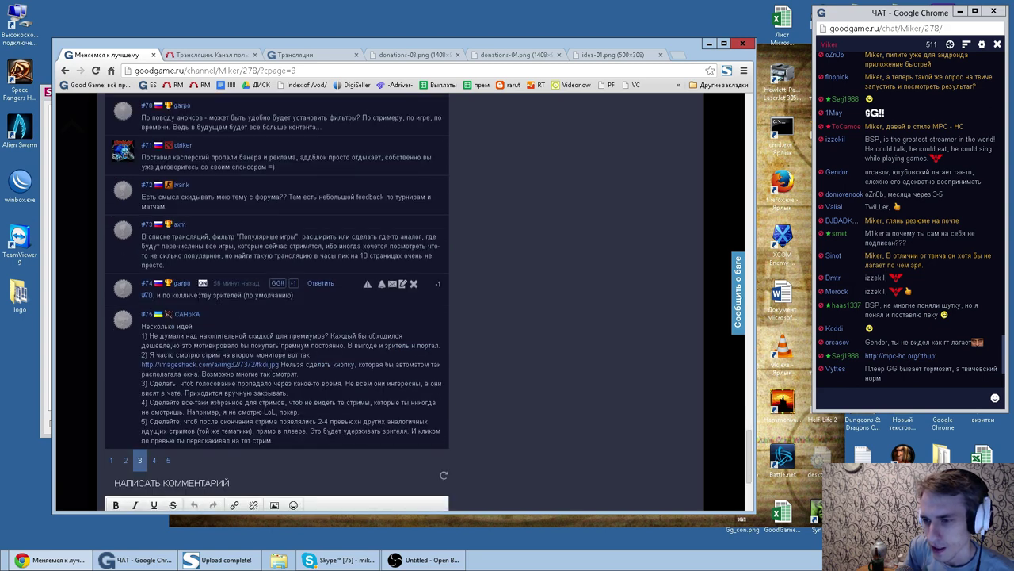
pyautogui.moveTo(155, 294); pyautogui.dragTo(312, 296)
pyautogui.click(340, 305)
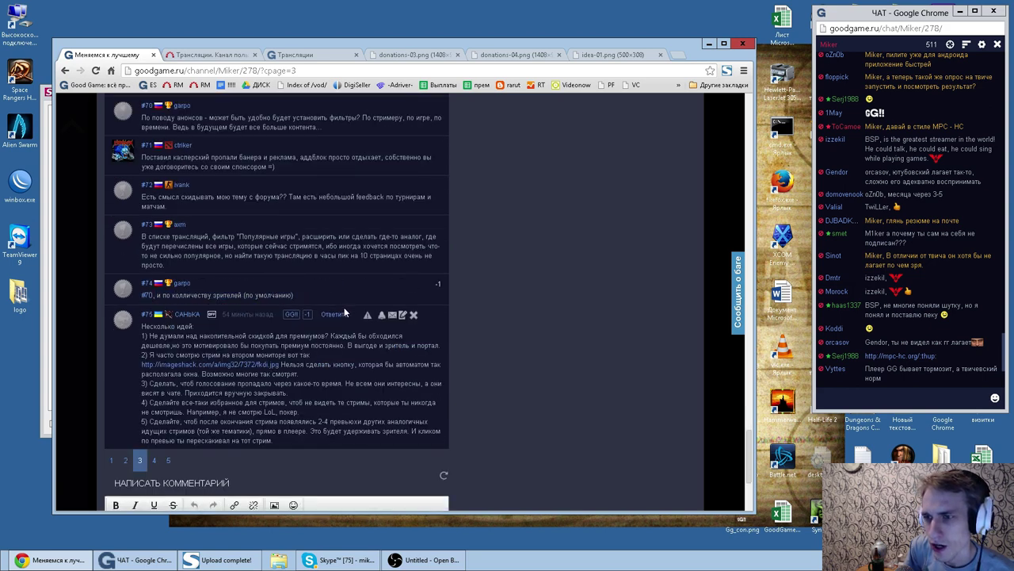
pyautogui.scroll(2, 346, 308)
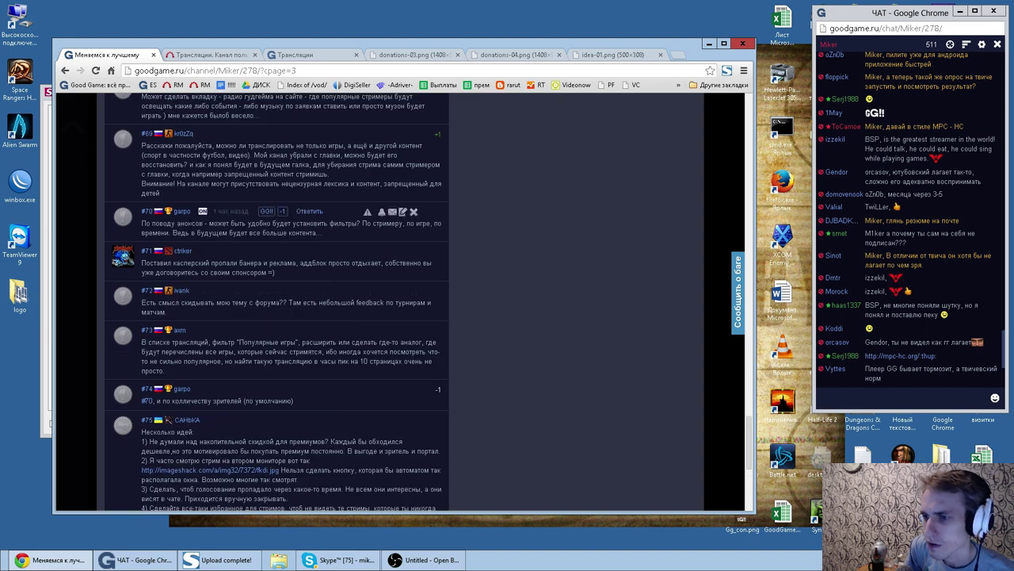
pyautogui.scroll(-5, 314, 289)
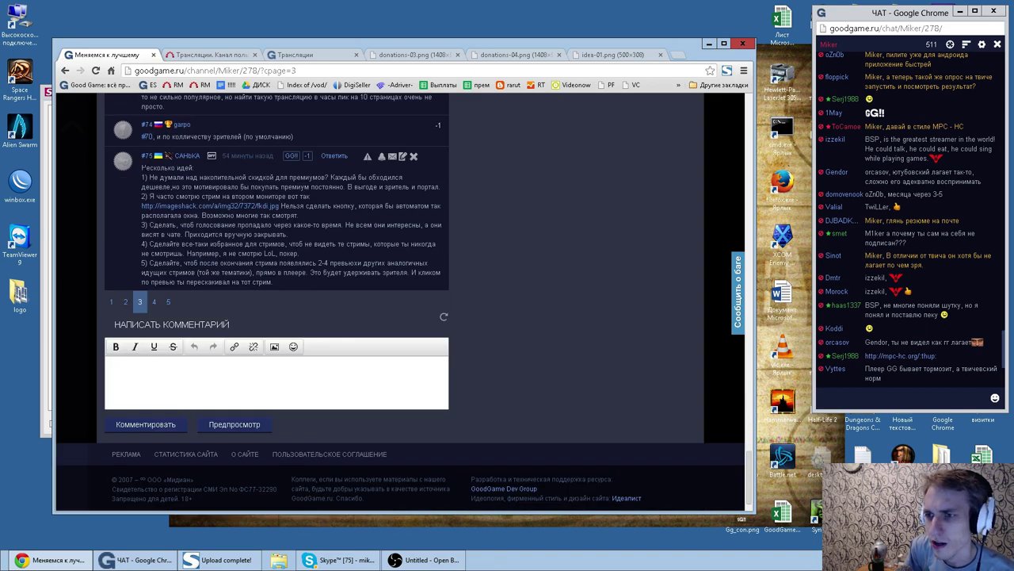
# Step: Read idea 1 of comment #75 about a cumulative discount for premium users
pyautogui.moveTo(141, 167); pyautogui.dragTo(310, 197)
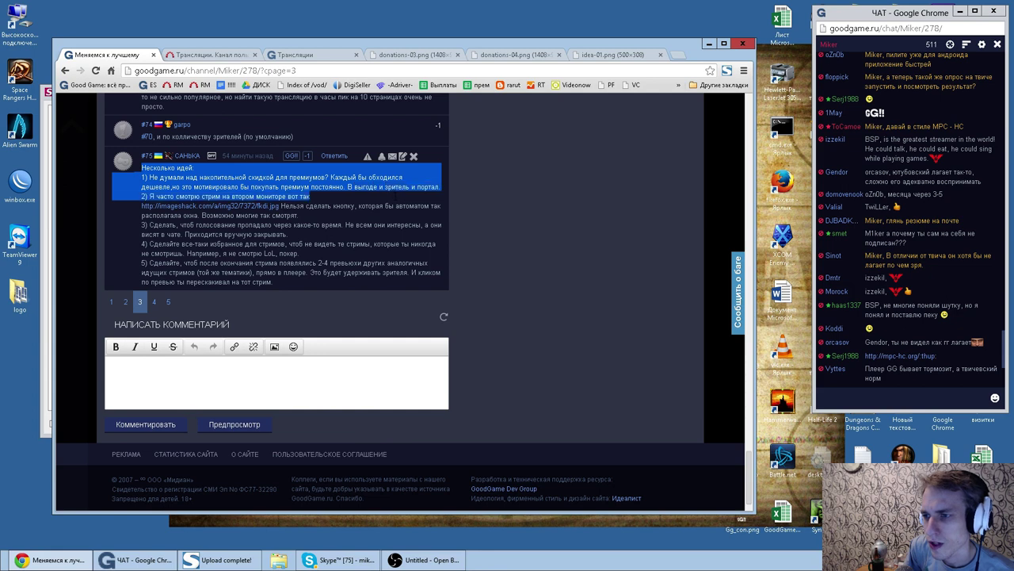
pyautogui.moveTo(426, 187); pyautogui.dragTo(440, 187)
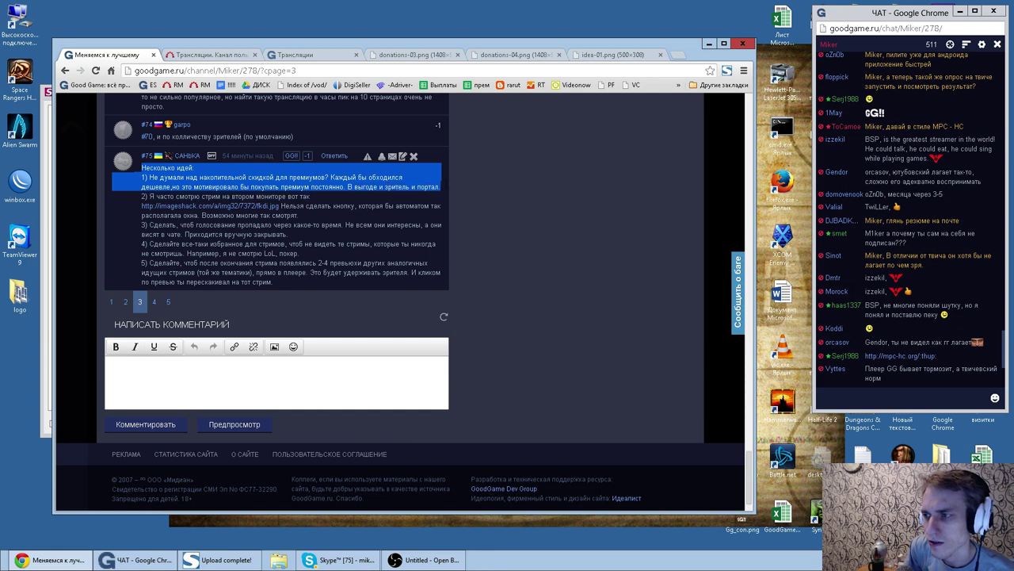
pyautogui.click(440, 188)
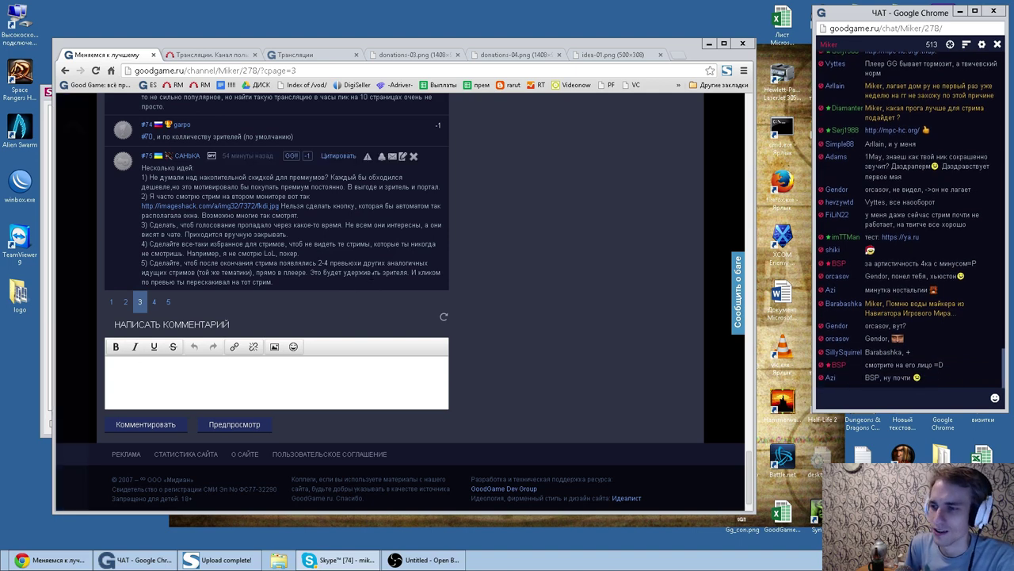
pyautogui.click(372, 272)
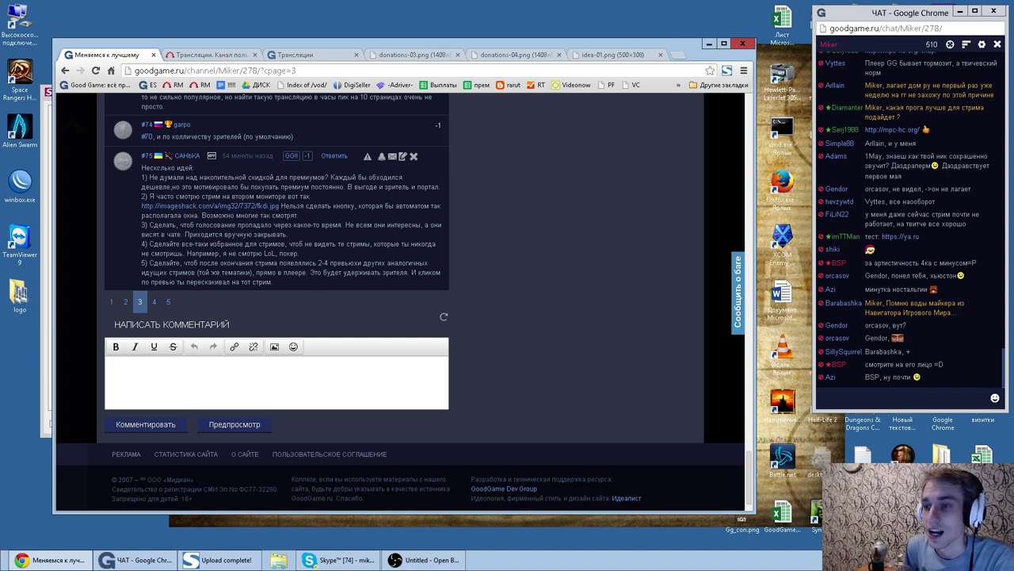
pyautogui.doubleClick(174, 176)
pyautogui.doubleClick(191, 176)
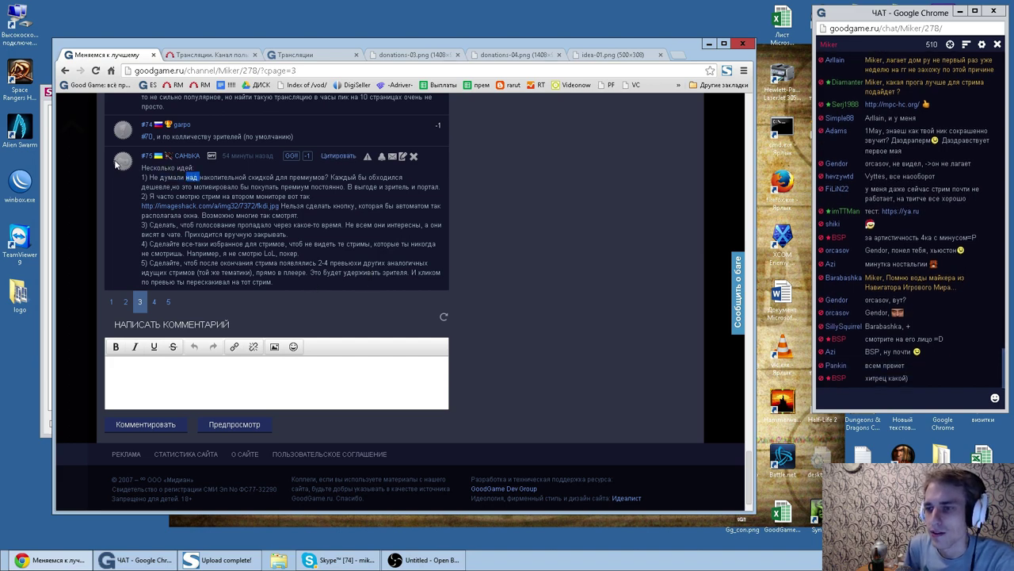
pyautogui.doubleClick(262, 177)
pyautogui.click(262, 177)
pyautogui.doubleClick(265, 176)
pyautogui.click(265, 176)
pyautogui.doubleClick(311, 177)
pyautogui.doubleClick(345, 177)
pyautogui.click(344, 176)
pyautogui.doubleClick(173, 187)
pyautogui.doubleClick(218, 187)
pyautogui.click(217, 187)
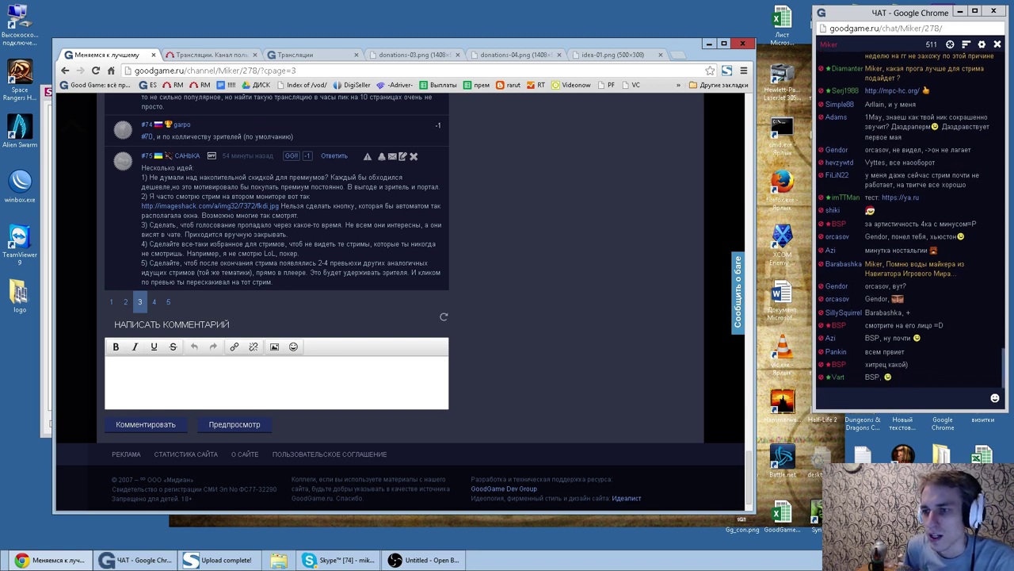
# Step: Open the imageshack screenshot linked in comment #75 in a separate tab, look at it and return to the comments
pyautogui.middleClick(247, 212)
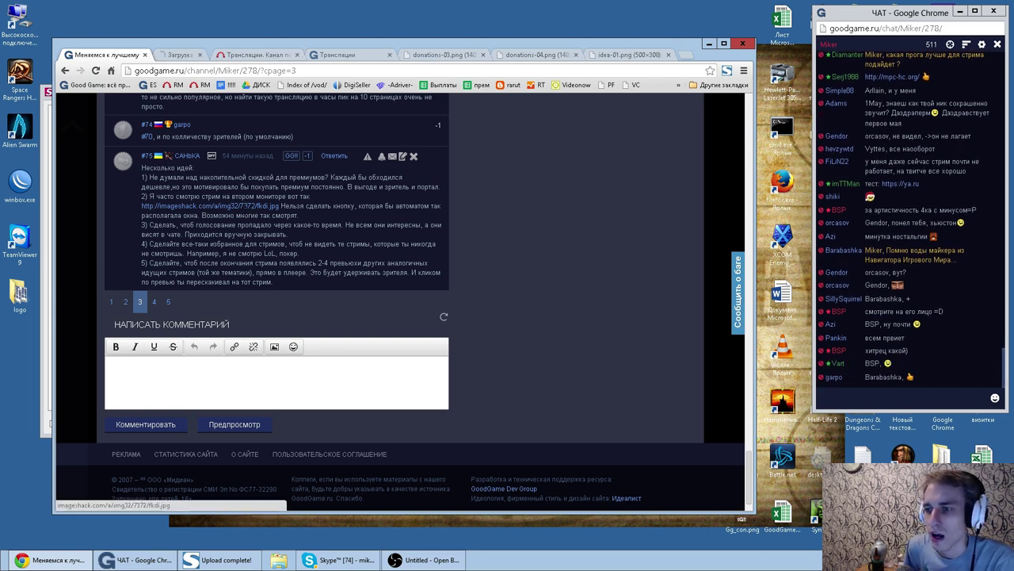
pyautogui.click(185, 56)
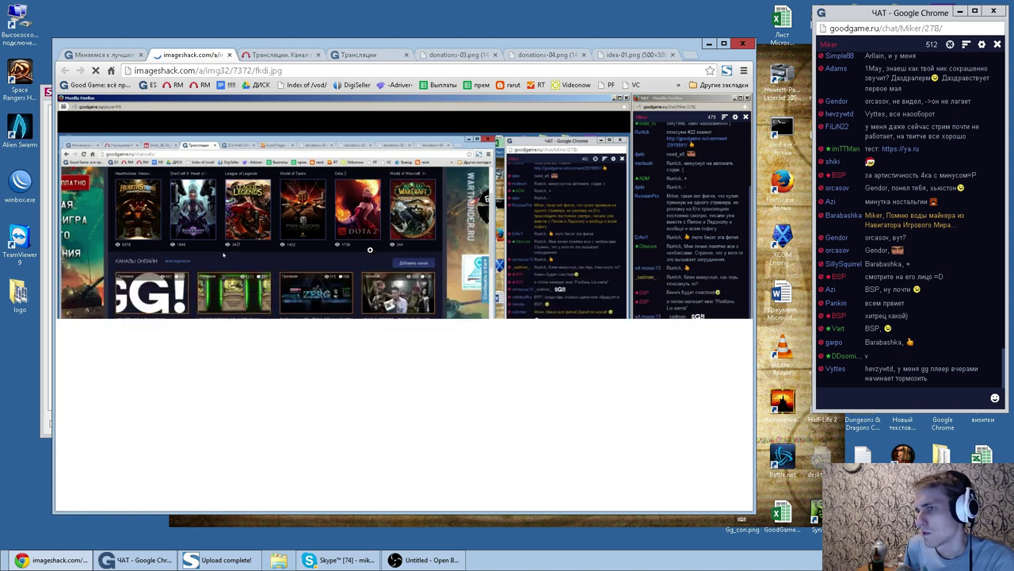
pyautogui.click(101, 55)
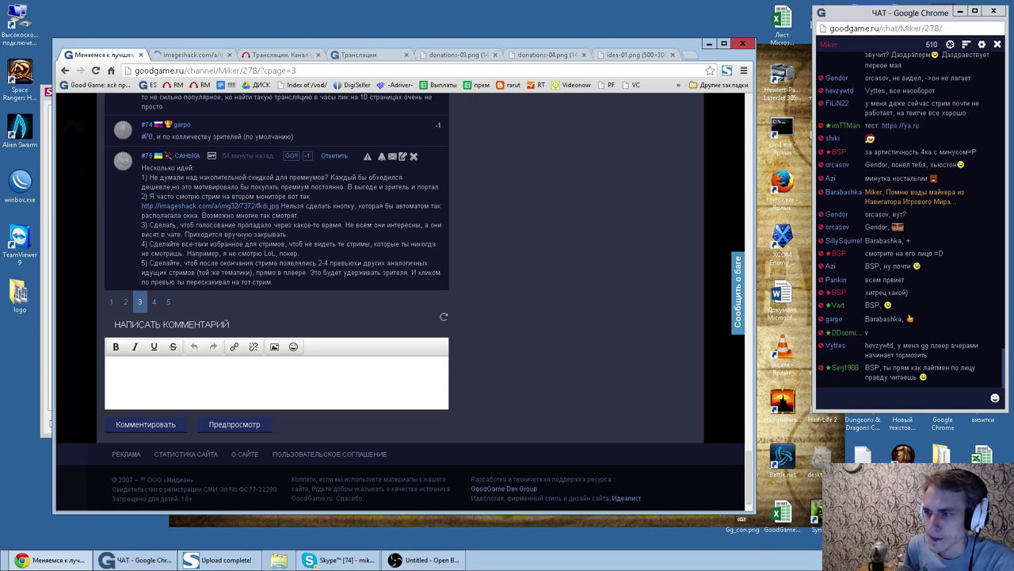
# Step: Read idea 2 of comment #75 about a window-arranging button and compare it with the linked screenshot fkdi.jpg
pyautogui.doubleClick(293, 206)
pyautogui.doubleClick(370, 205)
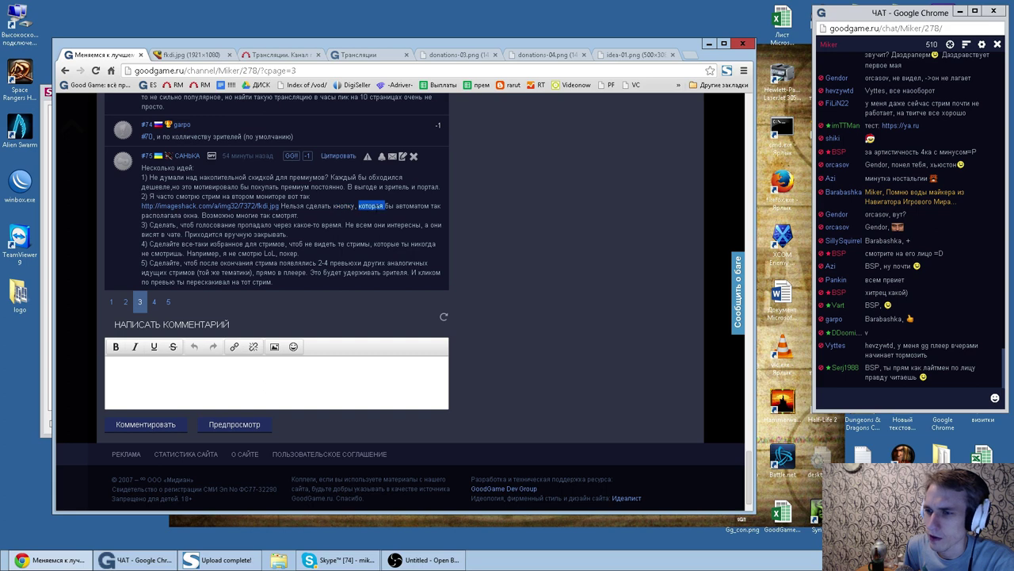
pyautogui.doubleClick(390, 206)
pyautogui.doubleClick(218, 215)
pyautogui.doubleClick(247, 215)
pyautogui.doubleClick(284, 215)
pyautogui.click(166, 224)
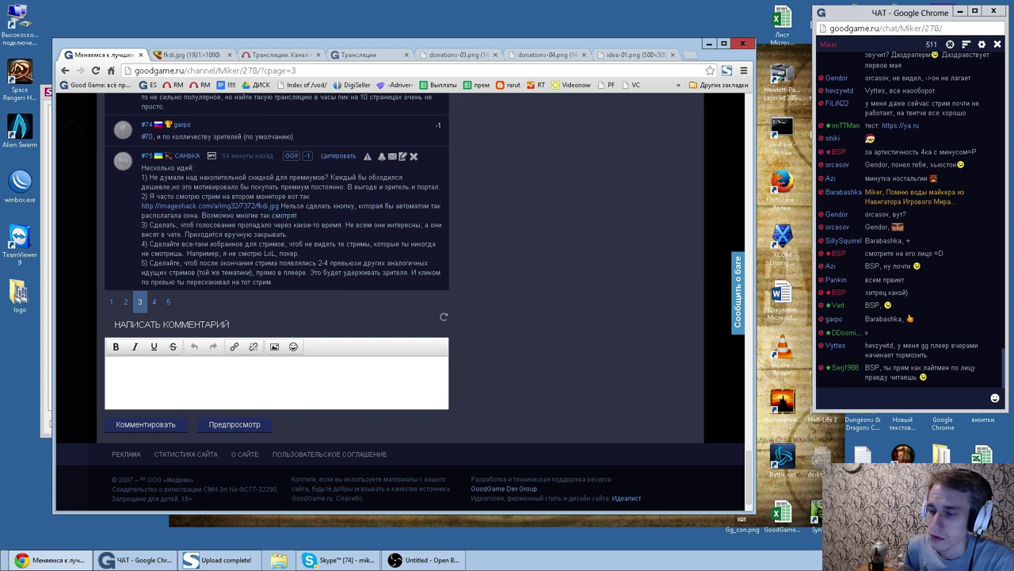
pyautogui.click(184, 55)
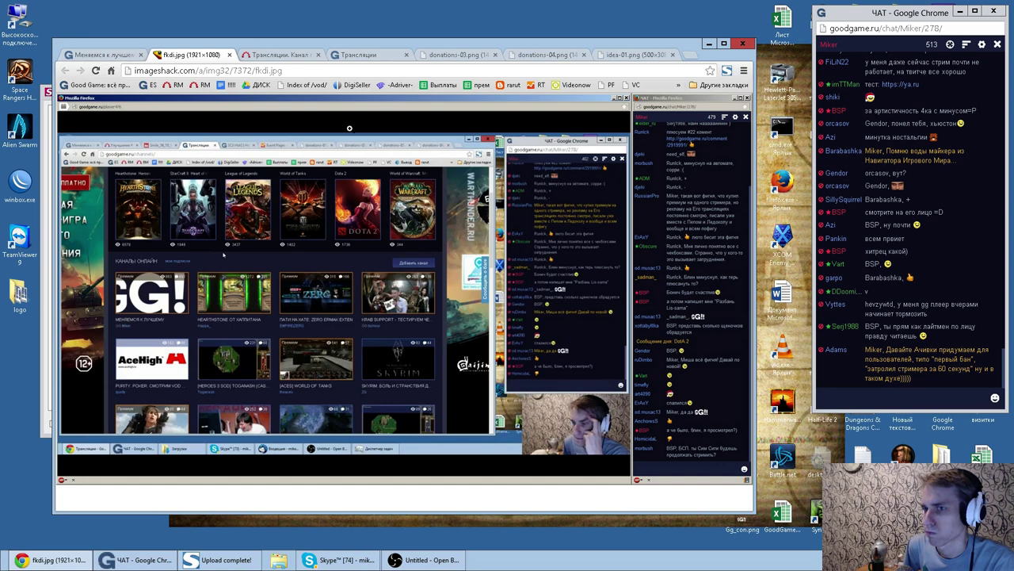
pyautogui.click(95, 55)
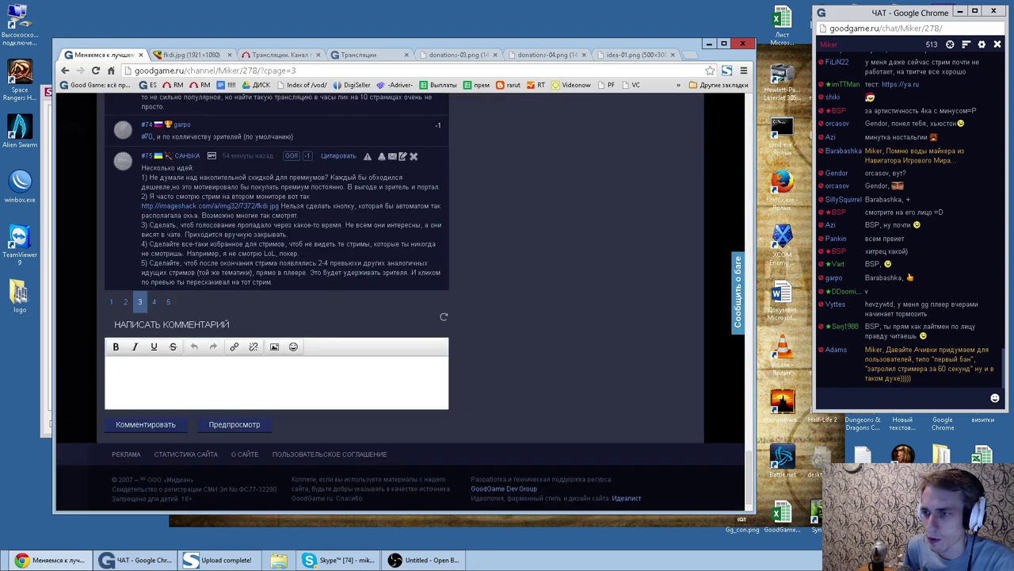
# Step: Read idea 3 of comment #75 about polls disappearing after some time and copy its text
pyautogui.moveTo(150, 225); pyautogui.dragTo(342, 225)
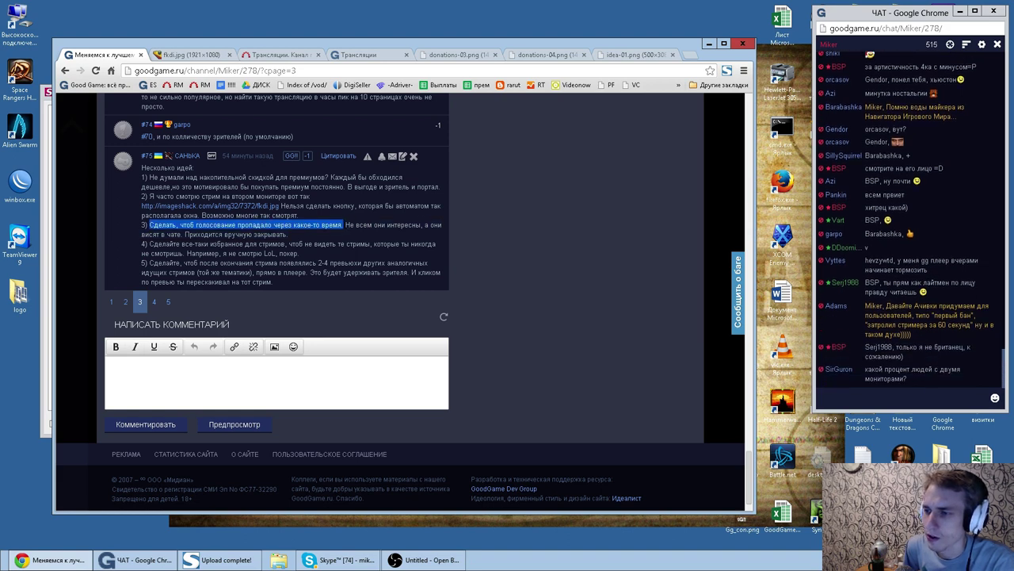
pyautogui.click(349, 225)
pyautogui.doubleClick(400, 225)
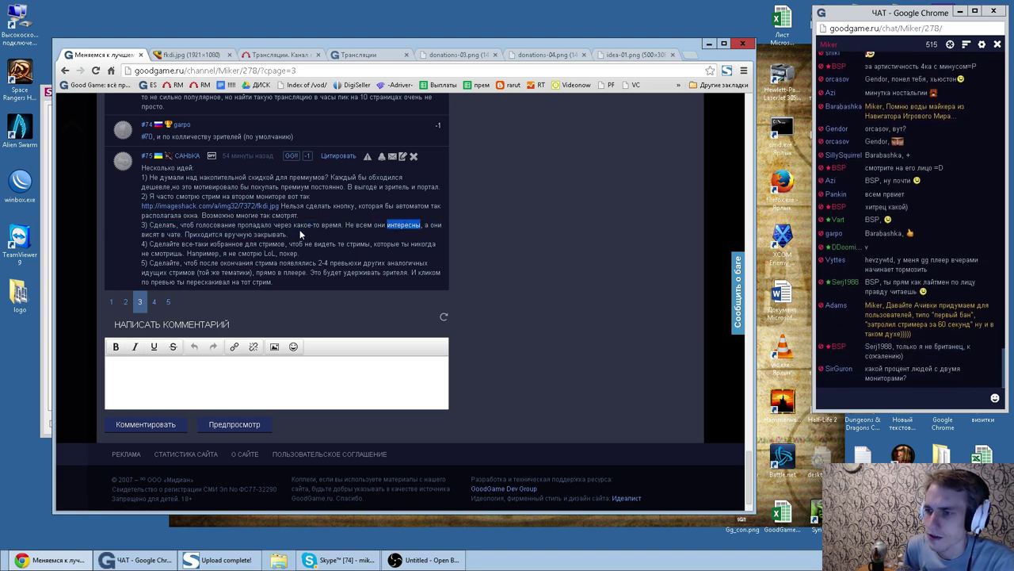
pyautogui.tripleClick(292, 237)
pyautogui.hotkey('ctrl', 'c')
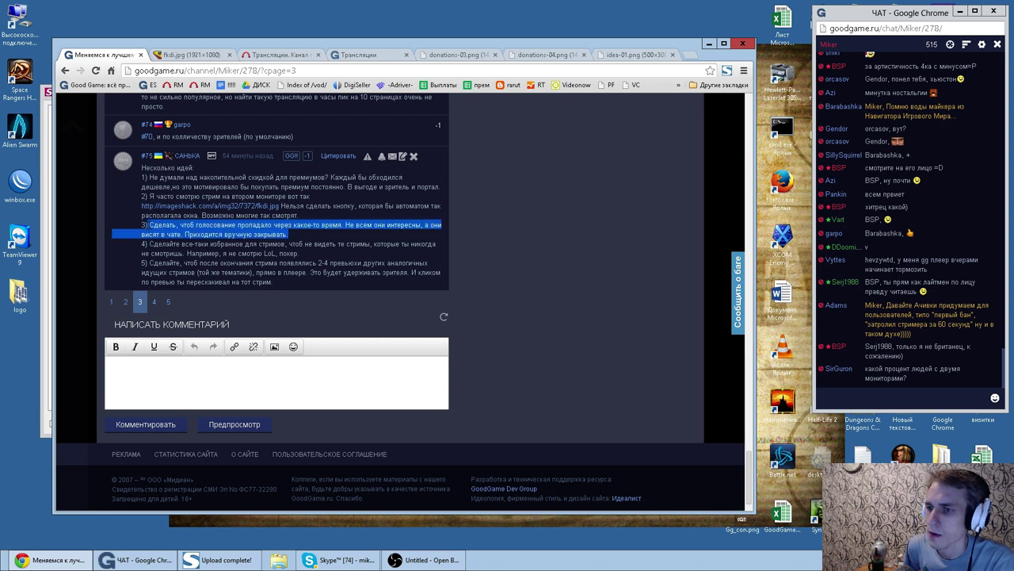
# Step: Submit the drafted tracker issue about a page with all games currently being streamed
pyautogui.click(279, 55)
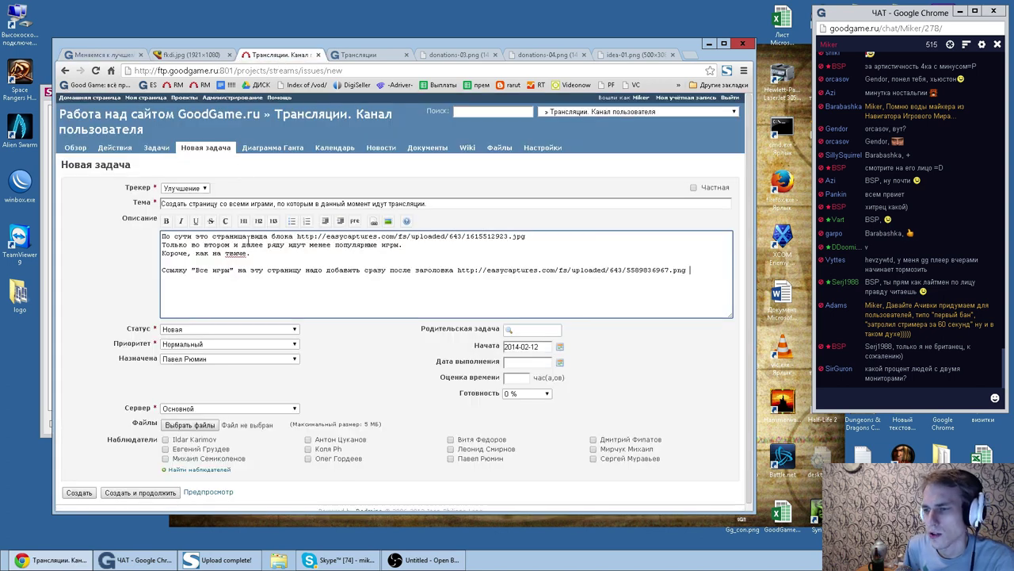
pyautogui.scroll(-1, 297, 270)
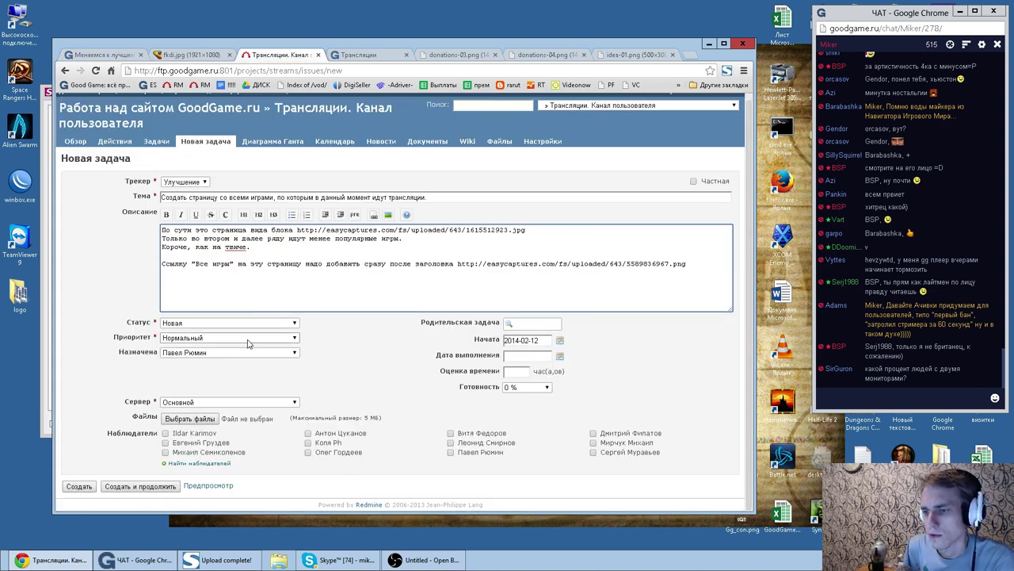
pyautogui.click(79, 486)
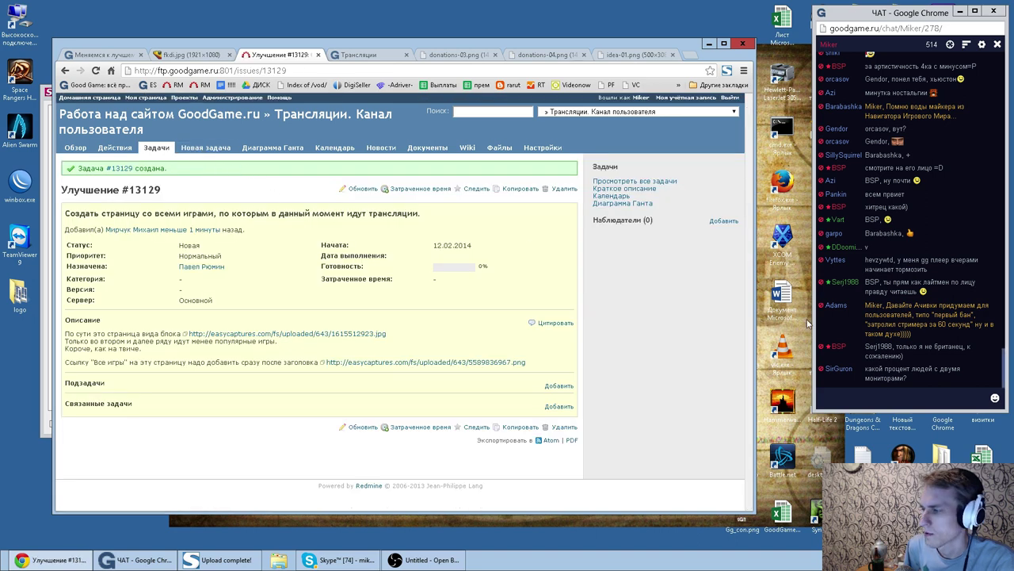
# Step: Open the "Чат" project from the tracker's project list and start a new issue in it
pyautogui.click(184, 99)
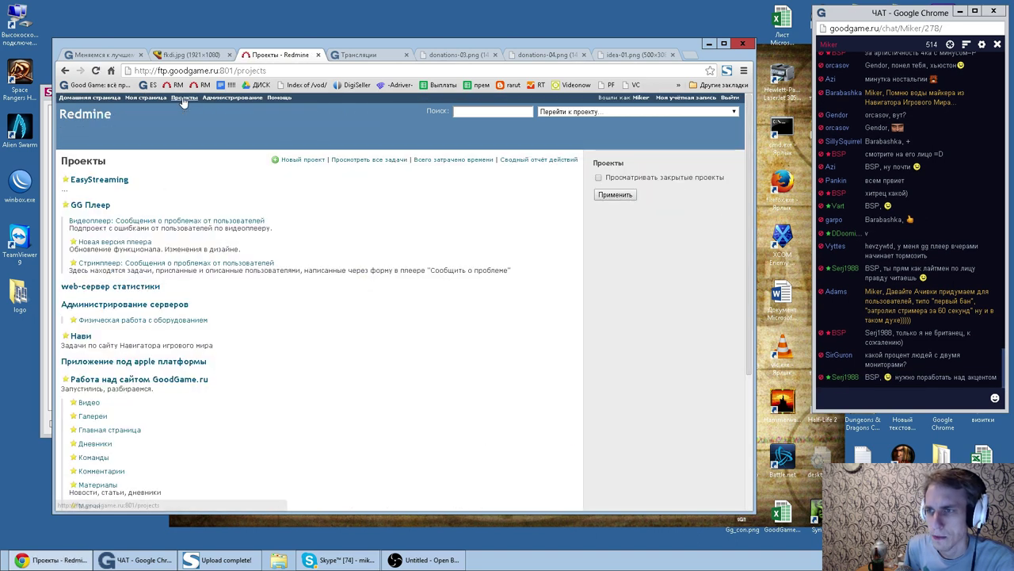
pyautogui.scroll(-3, 79, 444)
pyautogui.click(78, 448)
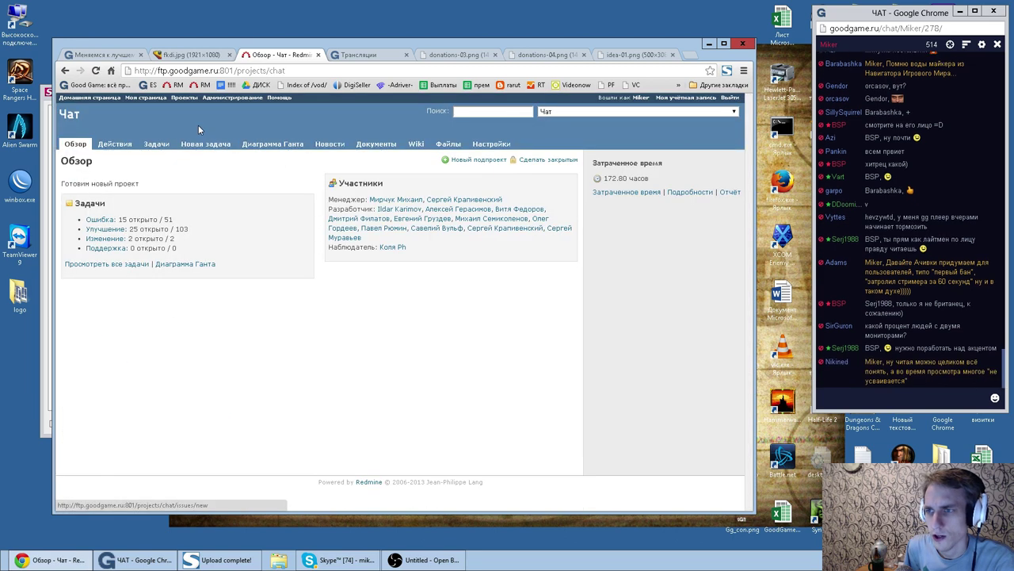
pyautogui.click(205, 144)
# Step: Set the new issue's tracker to "Улучшение" and paste the copied poll suggestion as its subject
pyautogui.click(185, 184)
pyautogui.click(183, 200)
pyautogui.click(238, 199)
pyautogui.hotkey('ctrl', 'v')
# Step: Enter the issue description "Спустя минуту можно убирать уведомление о голосовании в чате."
pyautogui.click(313, 266)
pyautogui.write('Спустя мину')
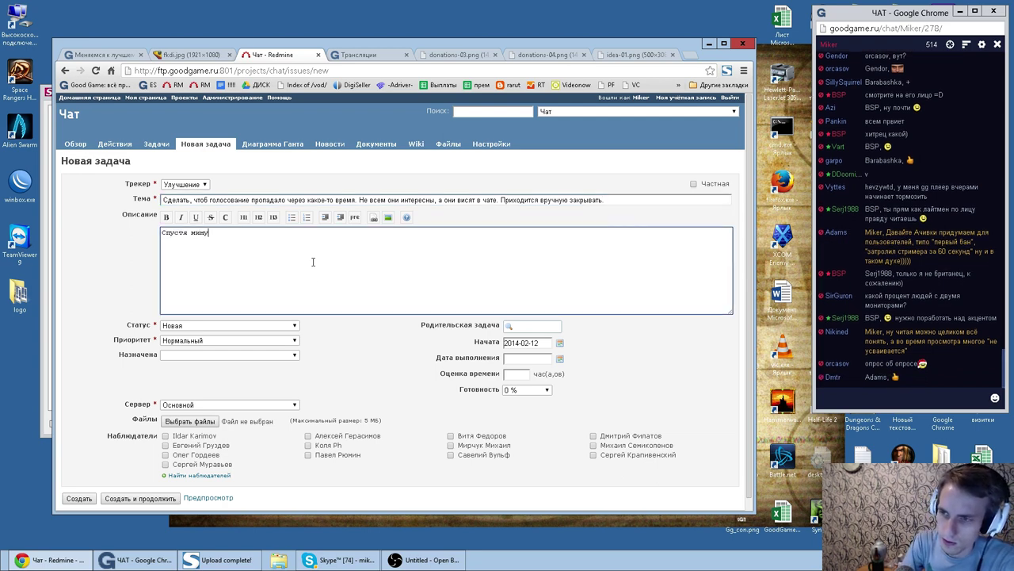
pyautogui.write('ту можно убирать уведомле')
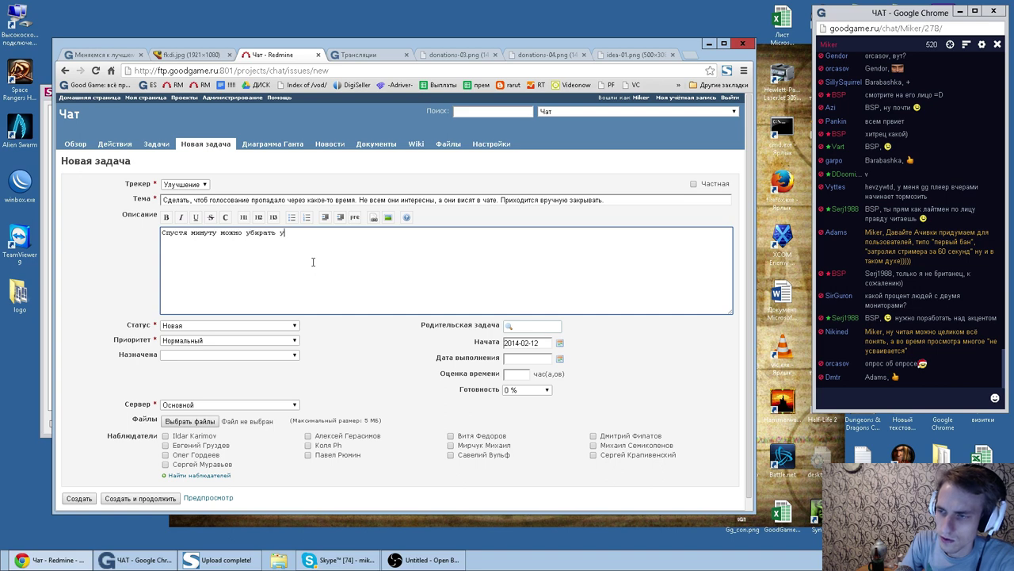
pyautogui.write('ние о го')
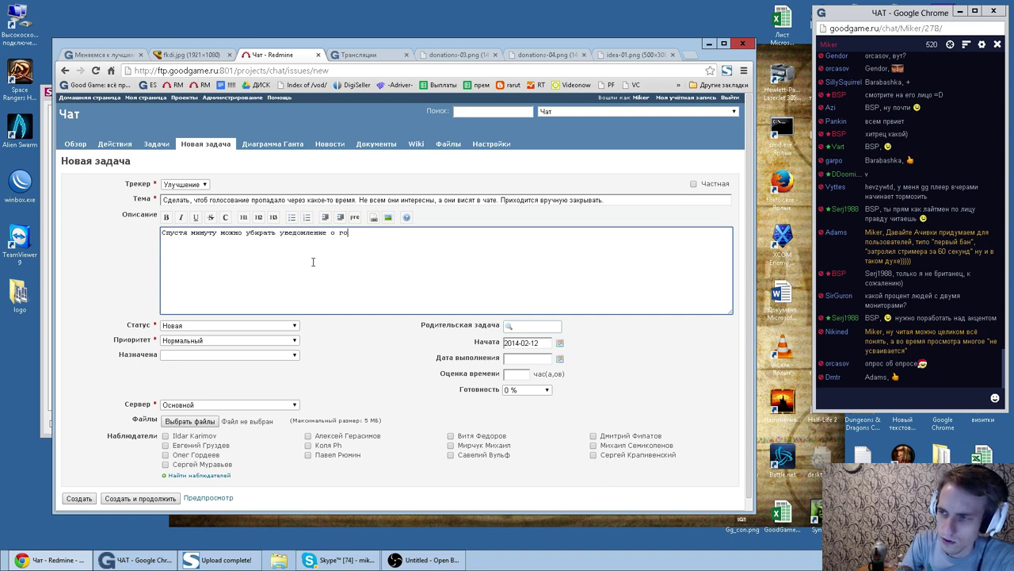
pyautogui.write('лосовании в чате.')
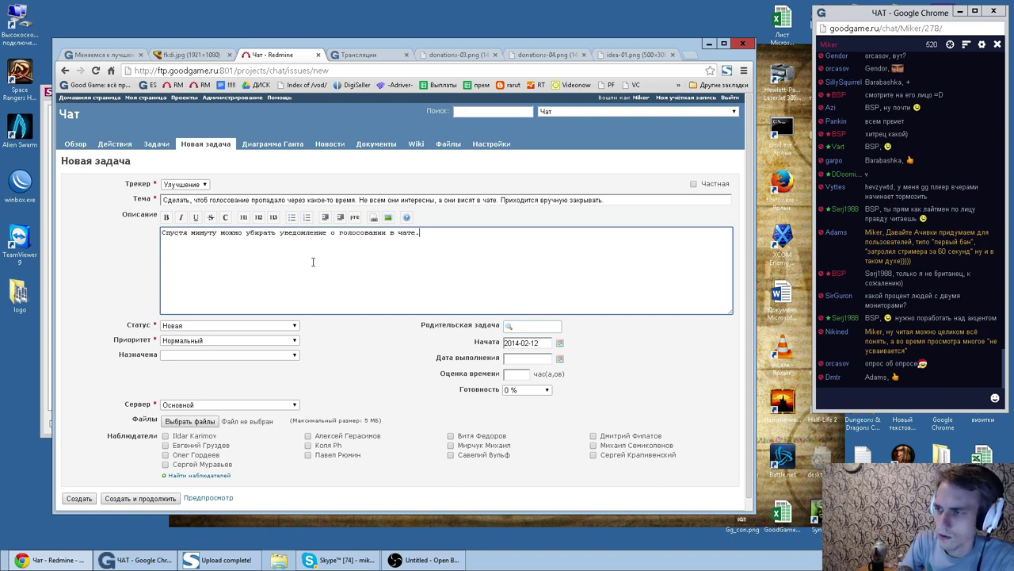
# Step: Assign the poll issue to the same developer as the all-games issue and create it
pyautogui.click(268, 361)
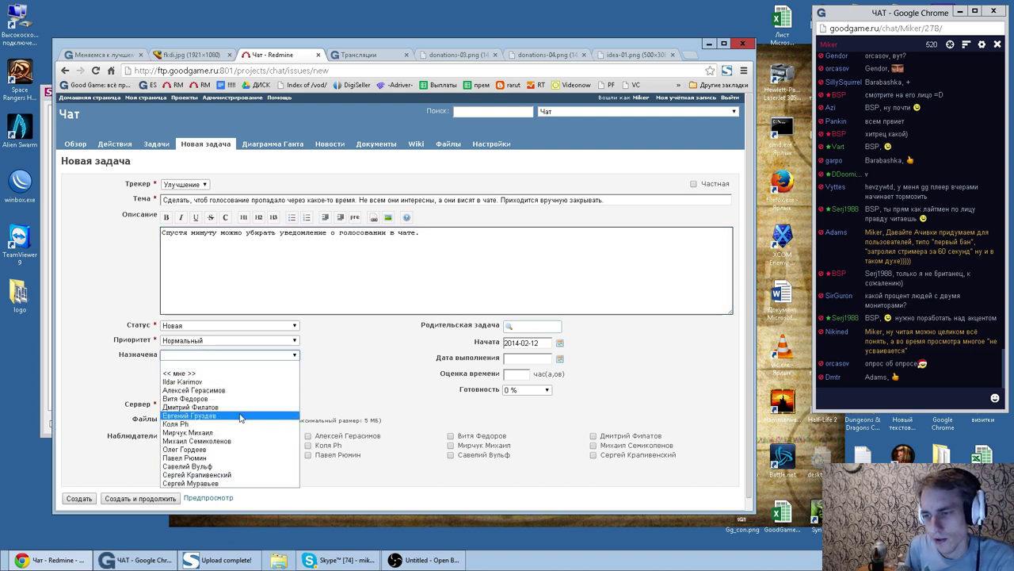
pyautogui.click(212, 457)
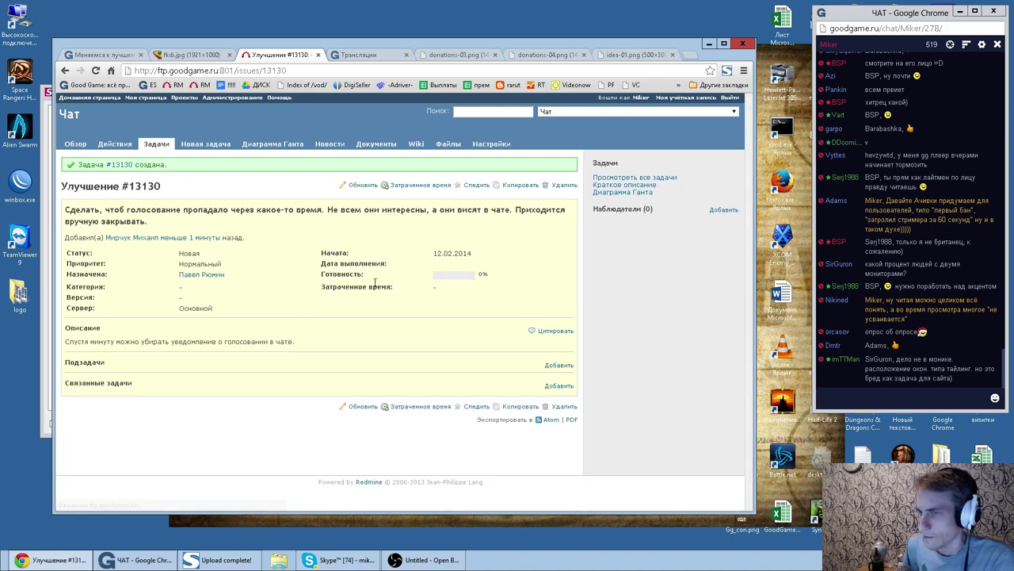
# Step: Return to the channel comments and review ideas 4 and 5 in comment #75, selecting idea 5 about previews of similar streams
pyautogui.click(99, 55)
pyautogui.doubleClick(227, 244)
pyautogui.doubleClick(271, 245)
pyautogui.click(271, 244)
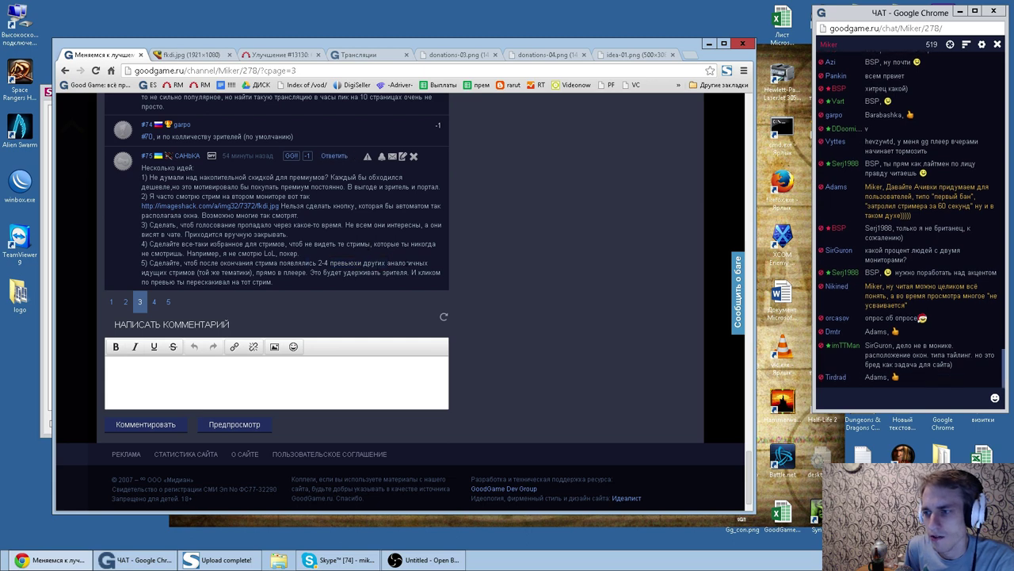
pyautogui.doubleClick(236, 272)
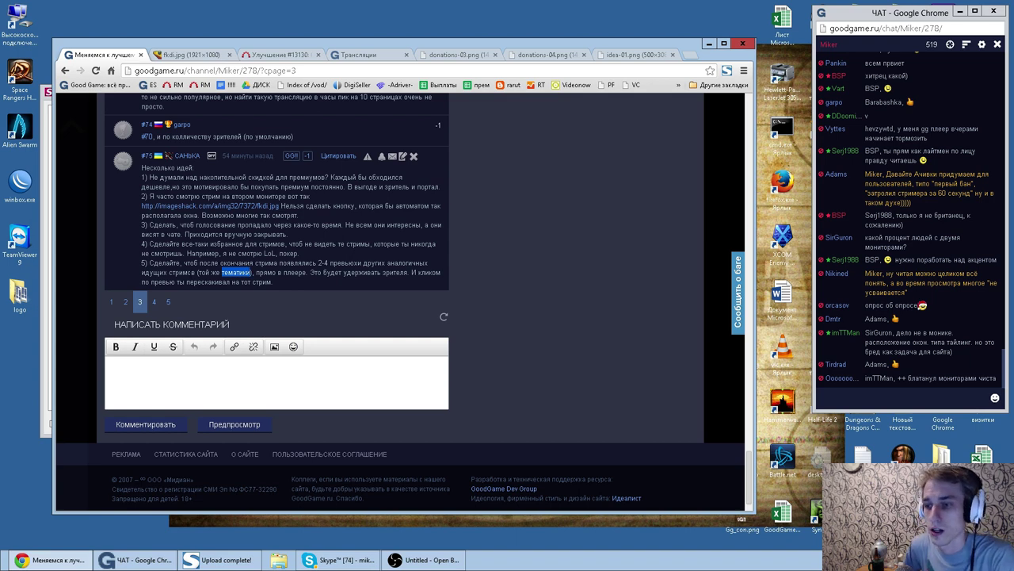
pyautogui.moveTo(291, 279); pyautogui.dragTo(150, 262)
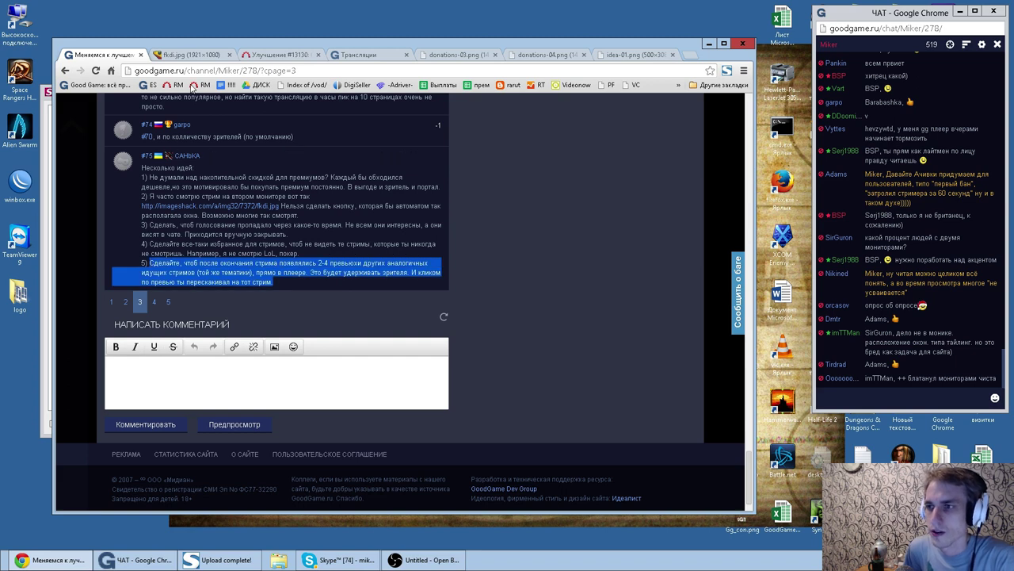
# Step: Open the "GG Плеер" project from the tracker's project list and start a new issue in it
pyautogui.click(261, 54)
pyautogui.click(180, 99)
pyautogui.click(87, 202)
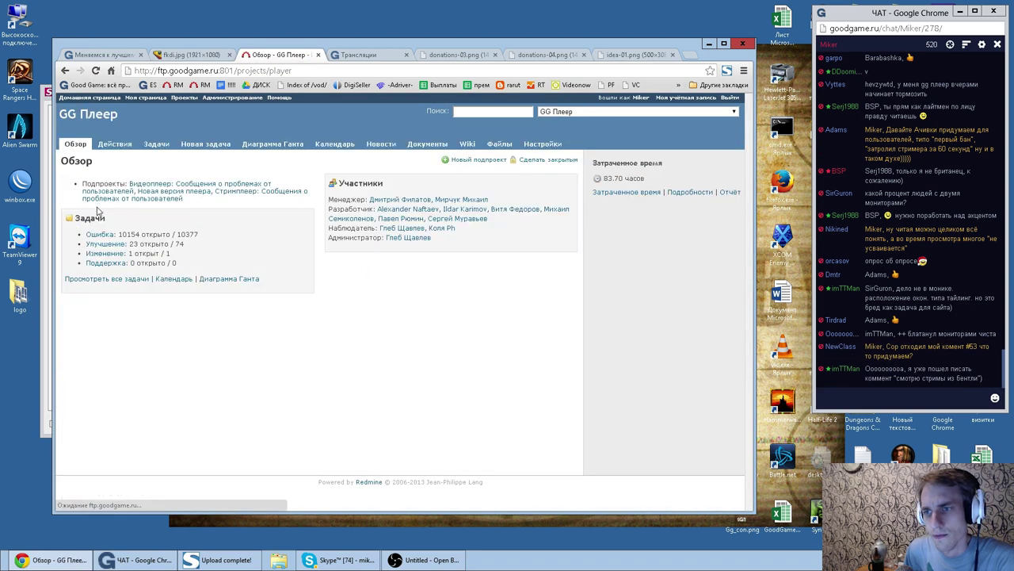
pyautogui.click(202, 144)
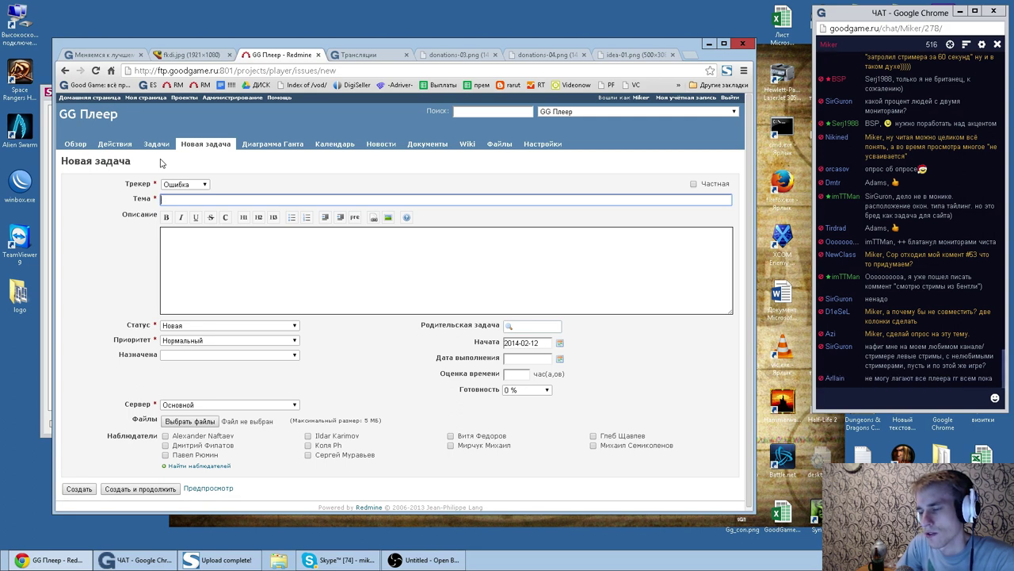
# Step: Enter the issue subject "Поднять макет отображения видеозаписей в плеере. Но вместо них отображать несколько других каналов по этой же игре."
pyautogui.write('П')
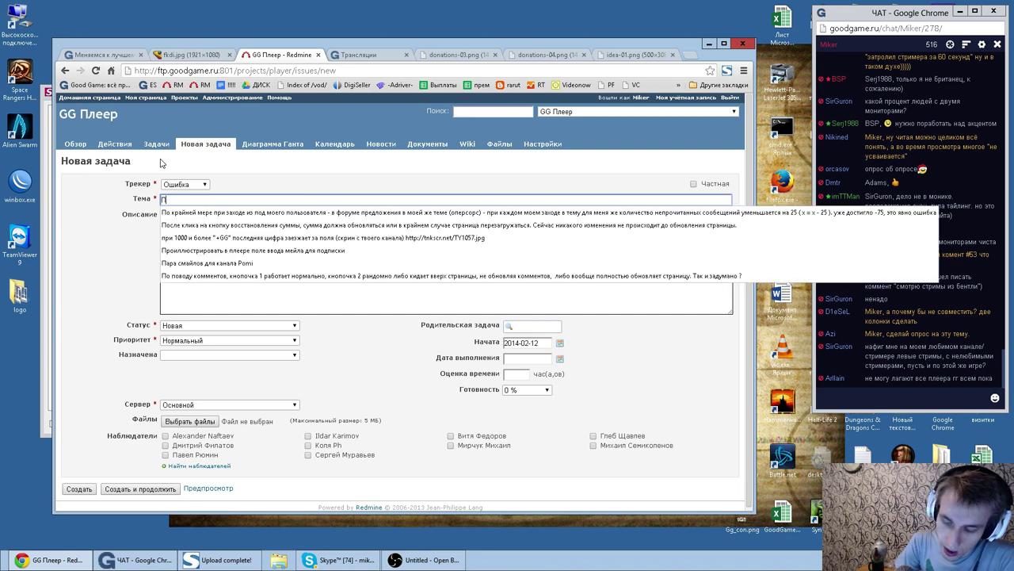
pyautogui.write('однять историю')
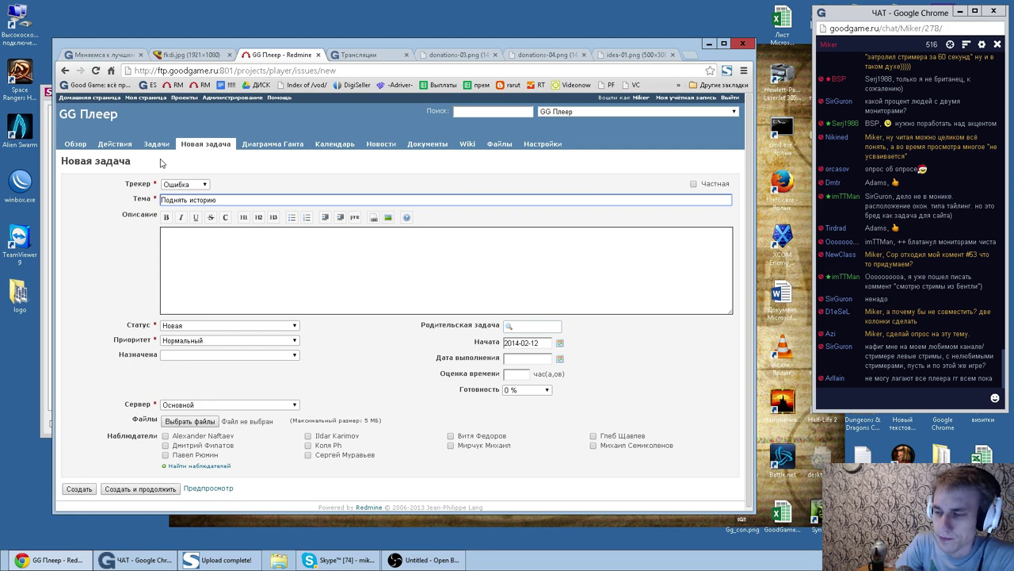
pyautogui.press('BackSpace')
pyautogui.press('BackSpace')
pyautogui.press('BackSpace')
pyautogui.press('BackSpace')
pyautogui.press('BackSpace')
pyautogui.press('BackSpace')
pyautogui.press('BackSpace')
pyautogui.press('BackSpace')
pyautogui.write('макет ')
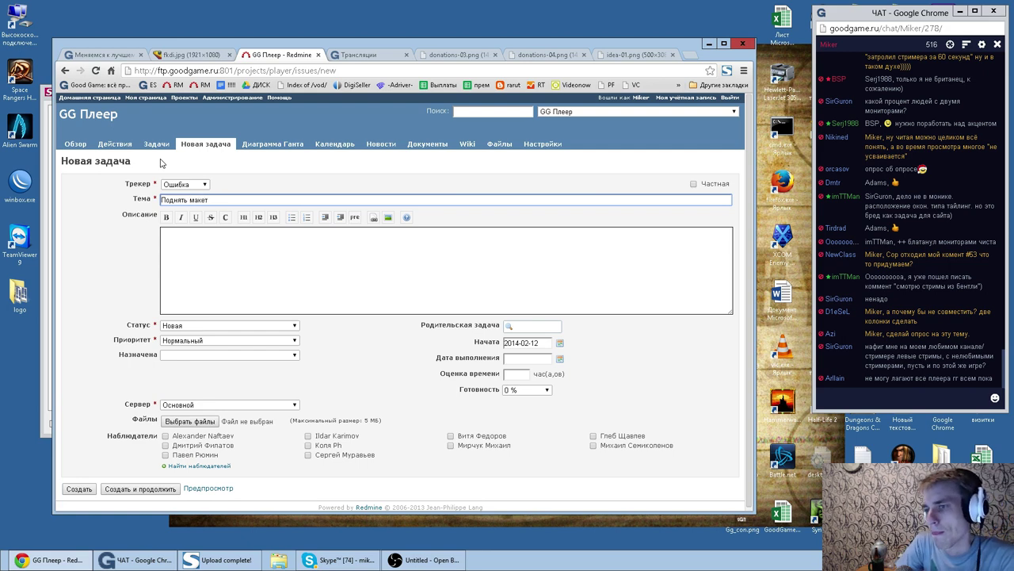
pyautogui.write('отображения видеозаписей в плеере')
pyautogui.press('BackSpace')
pyautogui.write('. Но вместо них отображать несколько д')
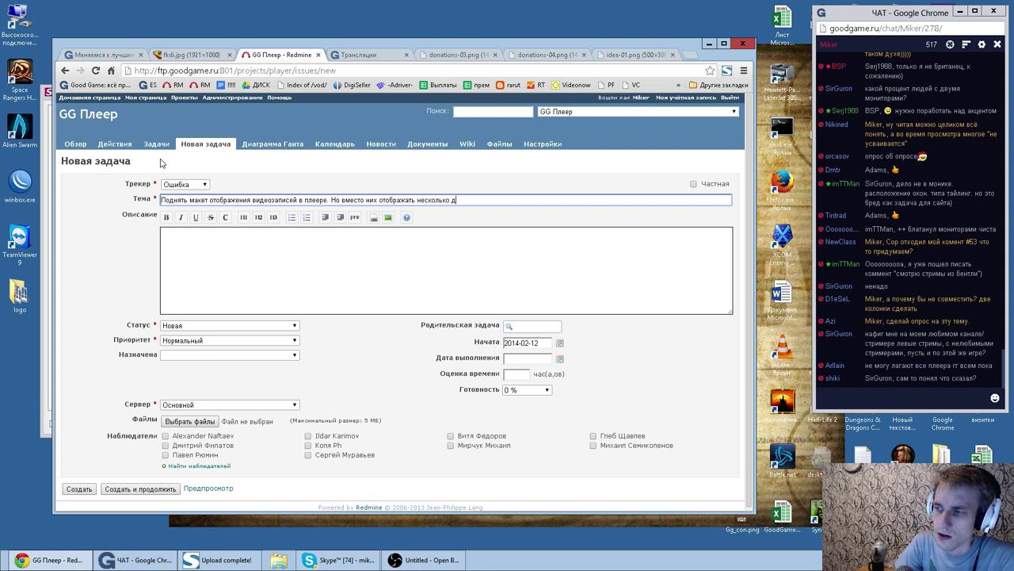
pyautogui.write('ругих каналов')
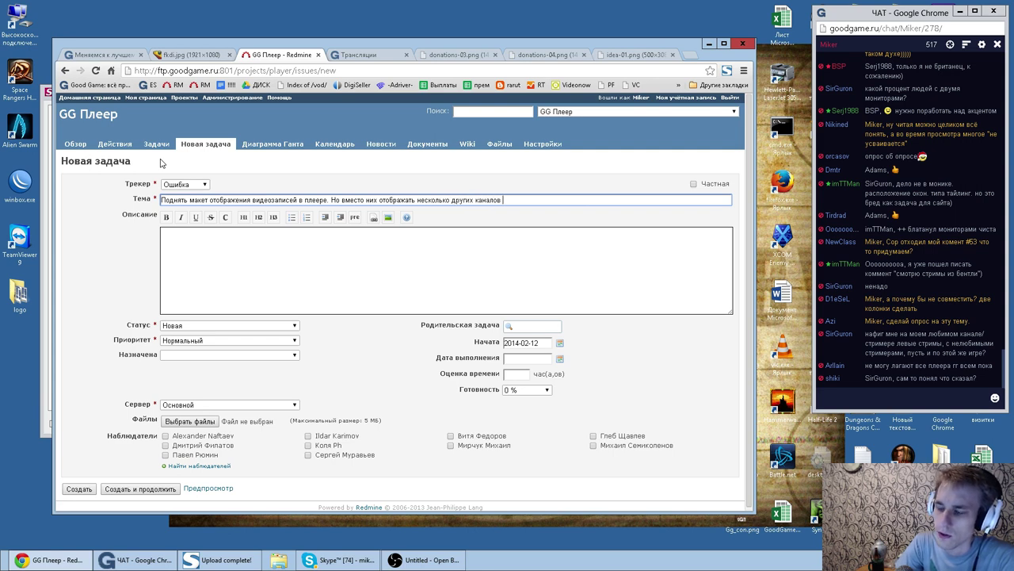
pyautogui.write(' по этой же игре.')
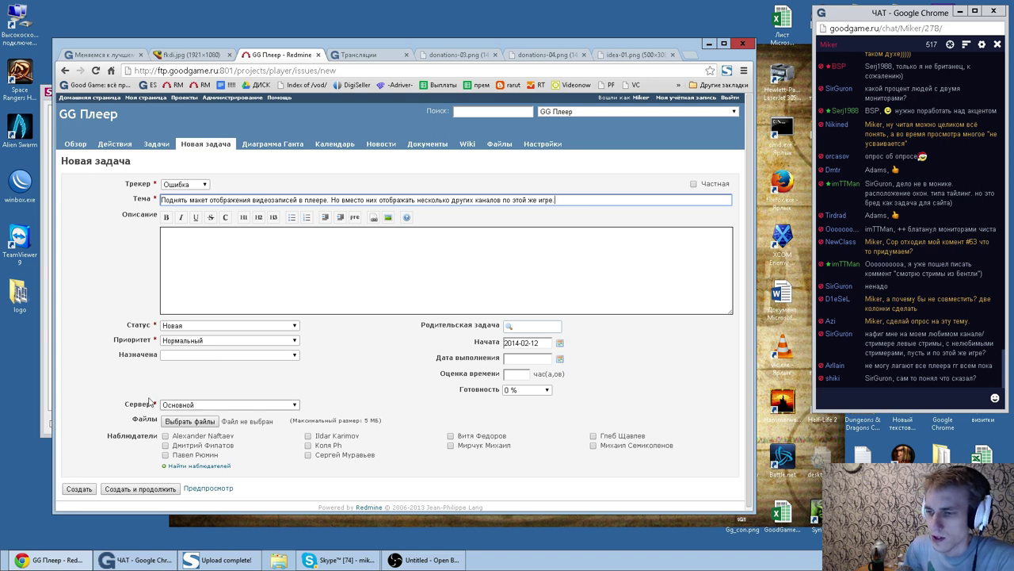
# Step: Assign the issue to the player developer, set its tracker to "Улучшение" and create it
pyautogui.click(203, 355)
pyautogui.click(208, 402)
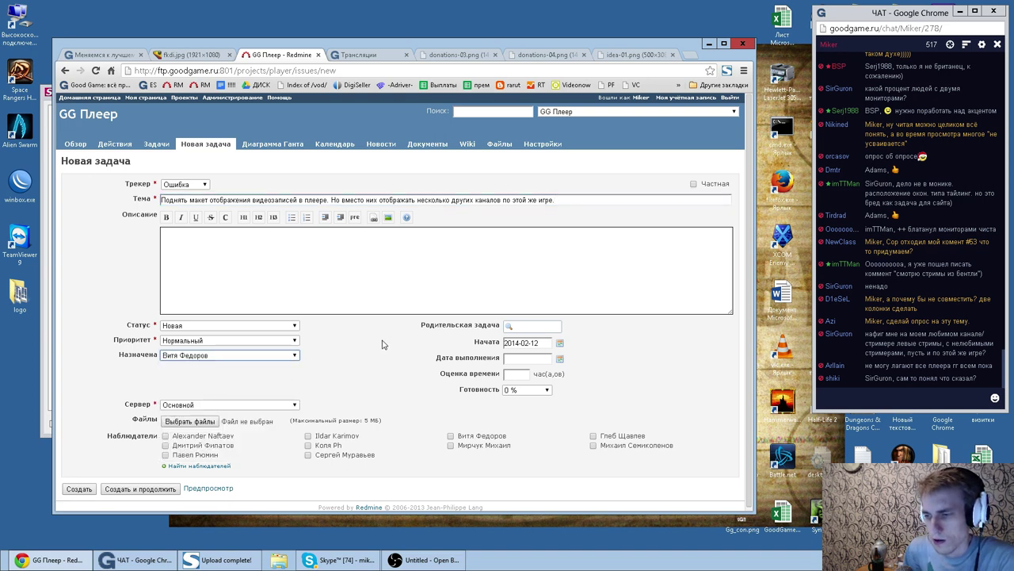
pyautogui.click(180, 184)
pyautogui.click(190, 202)
pyautogui.click(79, 488)
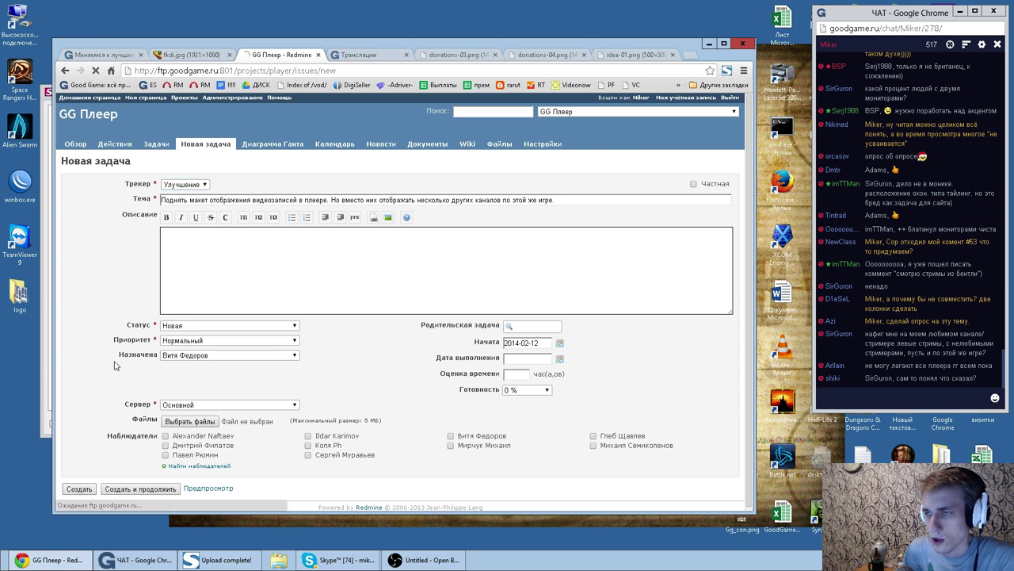
# Step: Go to page 4 of the channel comments and close the fkdi.jpg image tab
pyautogui.click(381, 56)
pyautogui.click(95, 55)
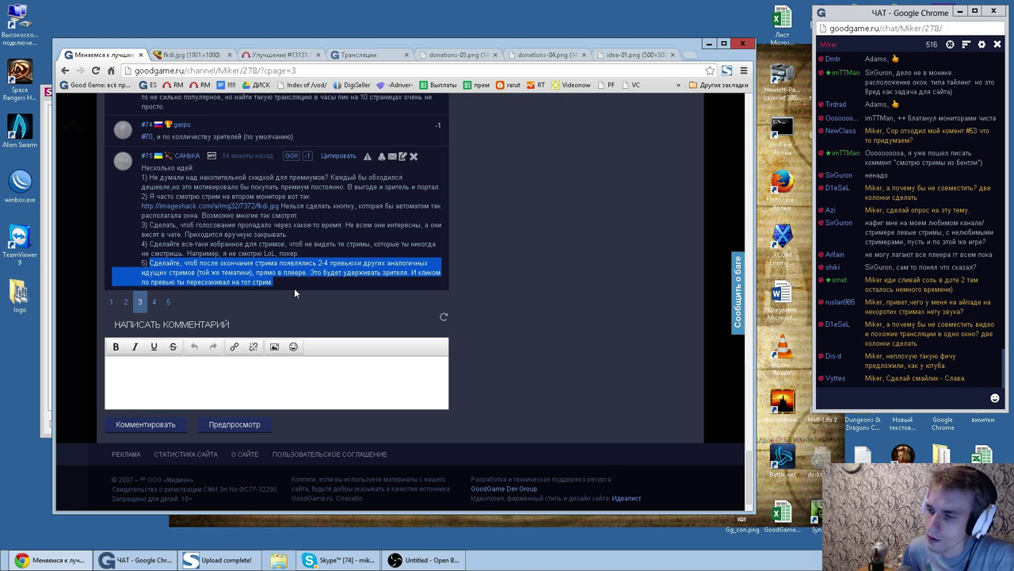
pyautogui.click(297, 285)
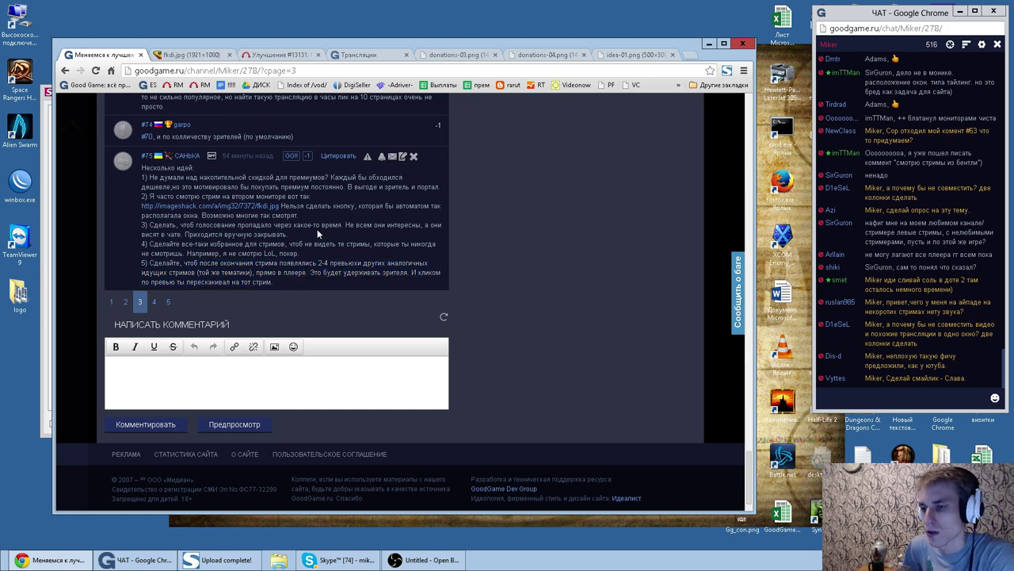
pyautogui.click(154, 304)
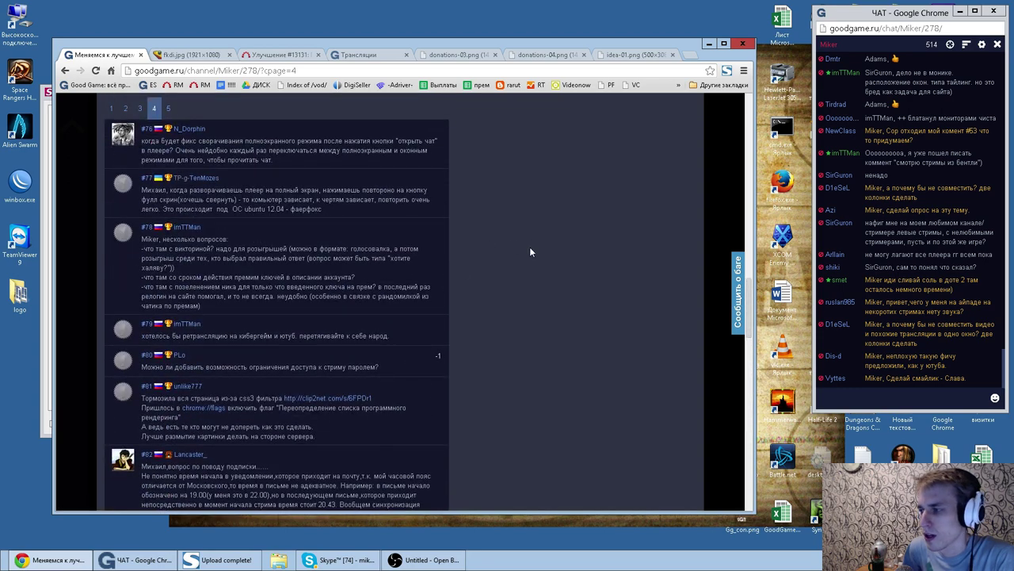
pyautogui.click(214, 57)
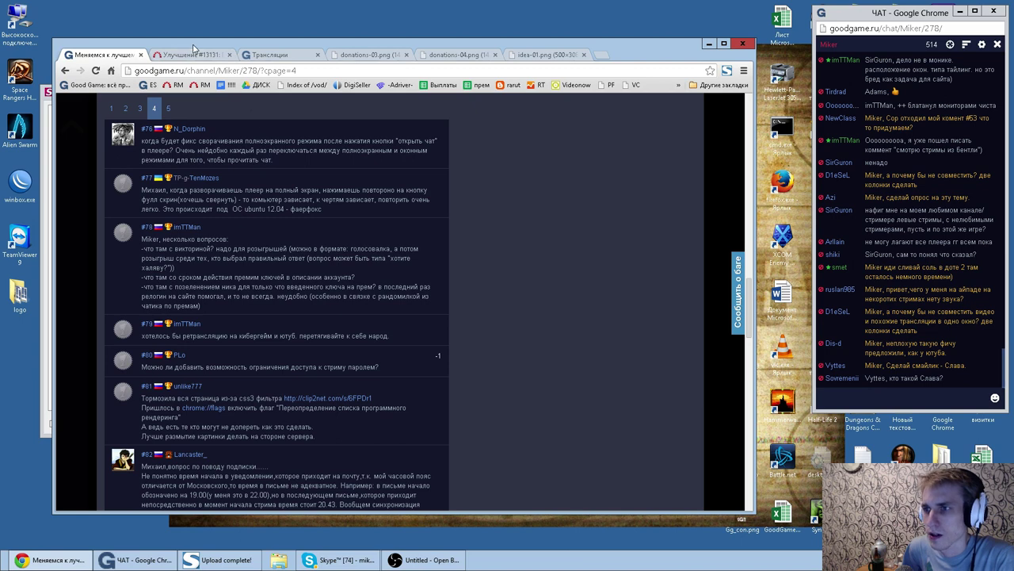
pyautogui.click(195, 55)
pyautogui.click(123, 57)
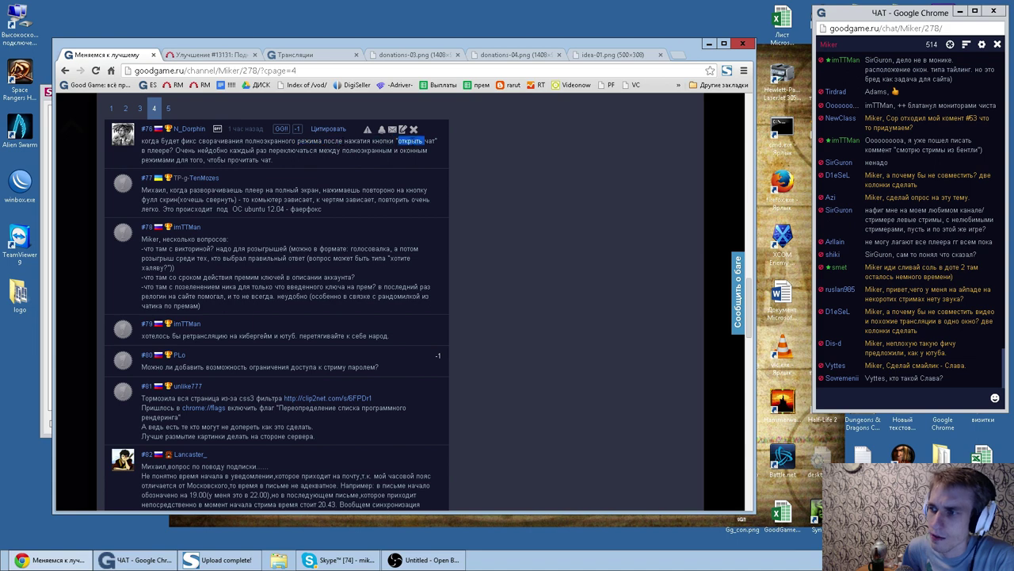
# Step: Read comment #76 about the player leaving full screen after "открыть чат" and copy its whole text
pyautogui.doubleClick(410, 141)
pyautogui.doubleClick(428, 140)
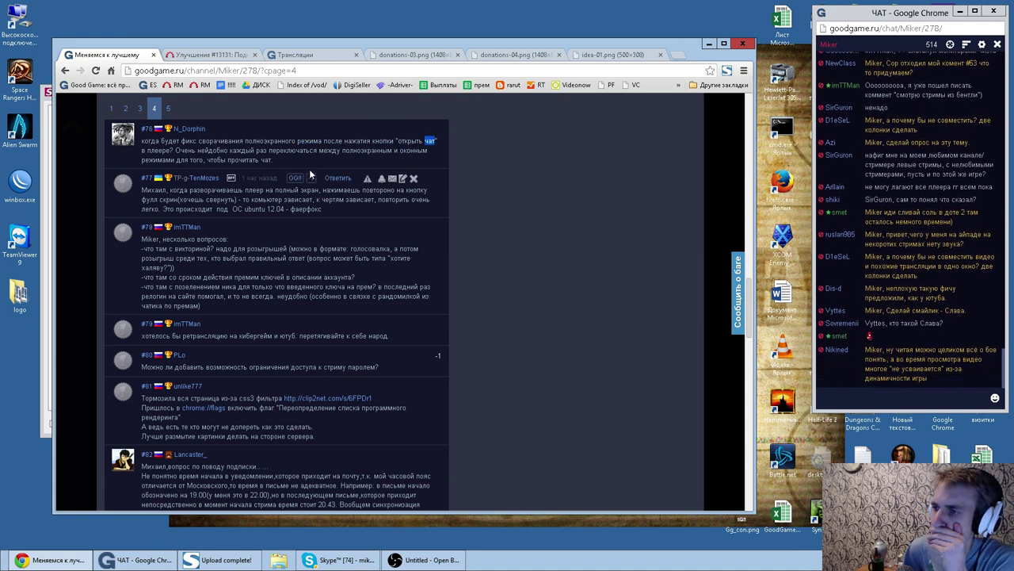
pyautogui.tripleClick(294, 160)
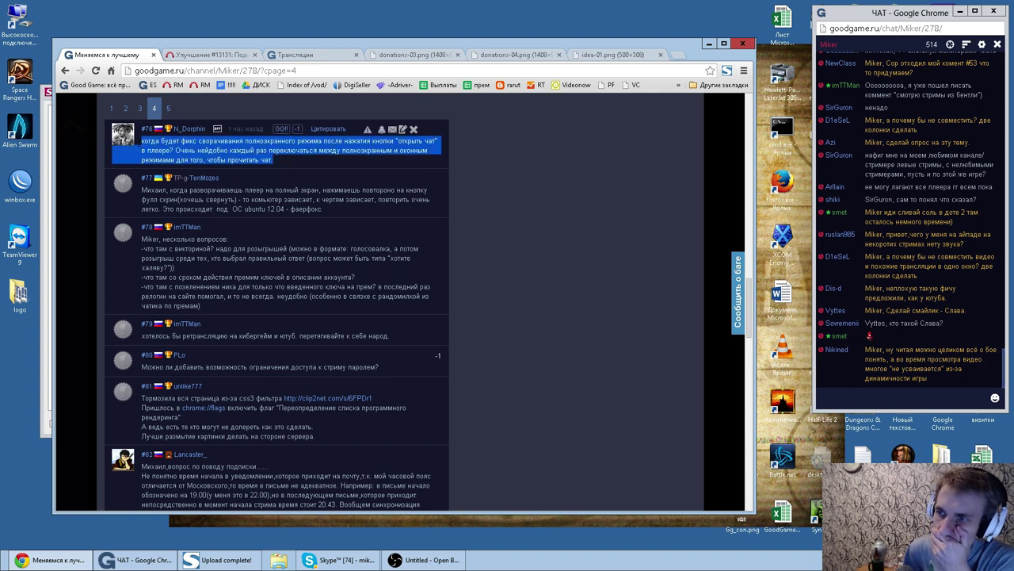
# Step: Find the existing issue about full-screen video minimizing on alt-tab in the "GG Плеер" project's issue list and open it
pyautogui.click(208, 54)
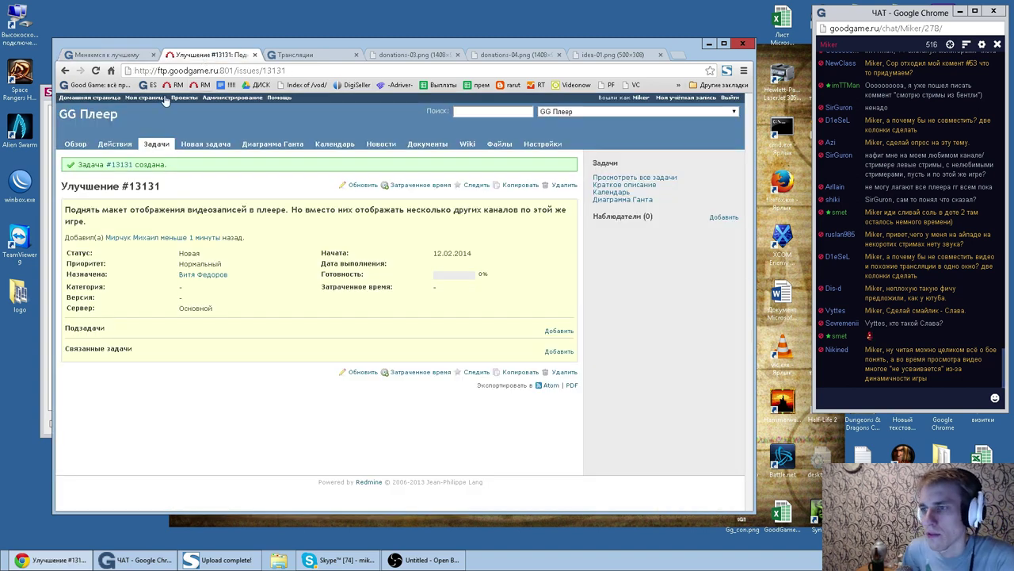
pyautogui.click(184, 98)
pyautogui.scroll(-3, 189, 234)
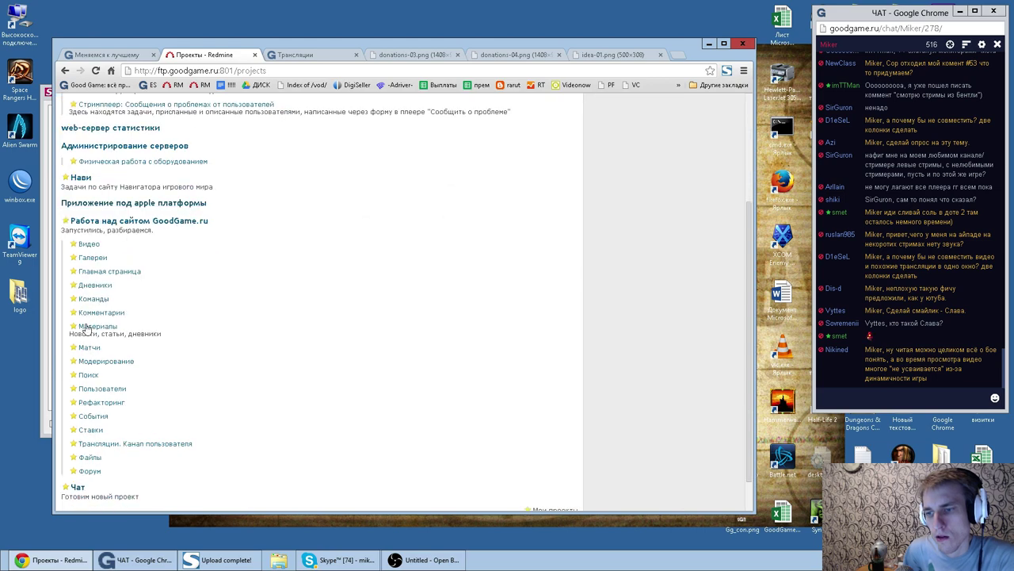
pyautogui.scroll(3, 190, 234)
pyautogui.scroll(-3, 112, 159)
pyautogui.scroll(3, 111, 158)
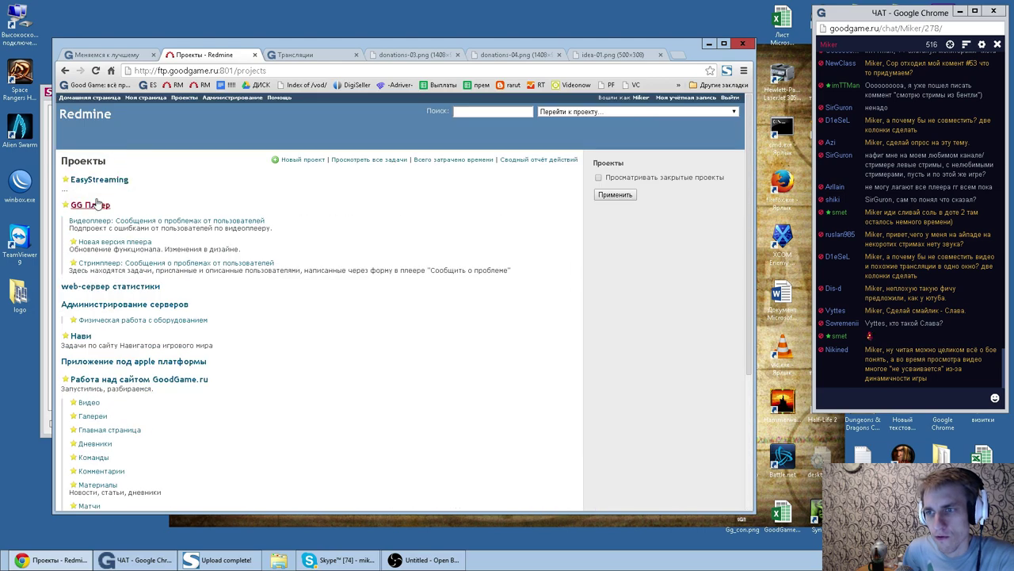
pyautogui.click(102, 205)
pyautogui.click(156, 145)
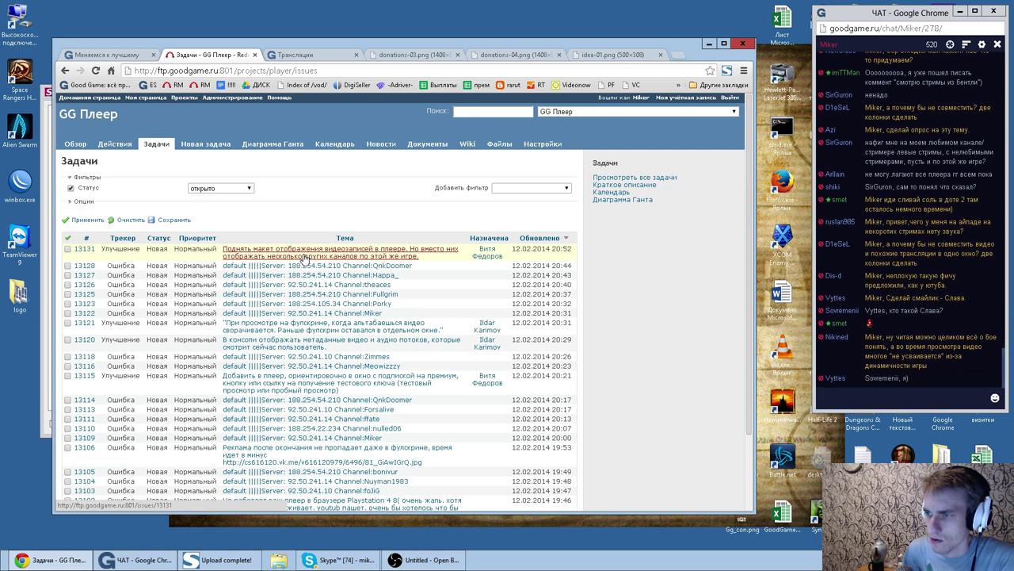
pyautogui.click(391, 333)
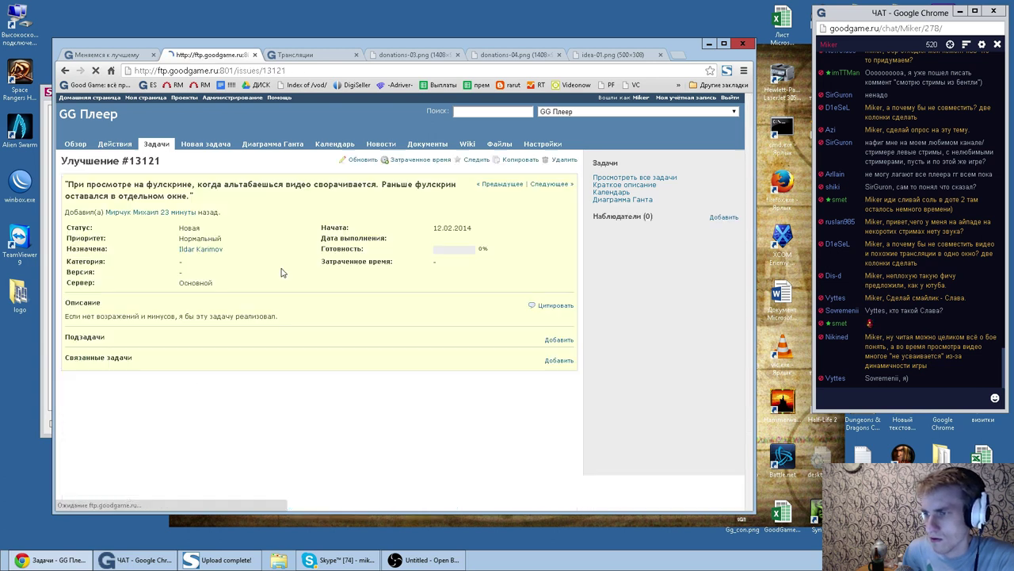
# Step: Paste the copied full-screen complaint above the existing text in the issue's description and save the update
pyautogui.click(342, 163)
pyautogui.click(170, 195)
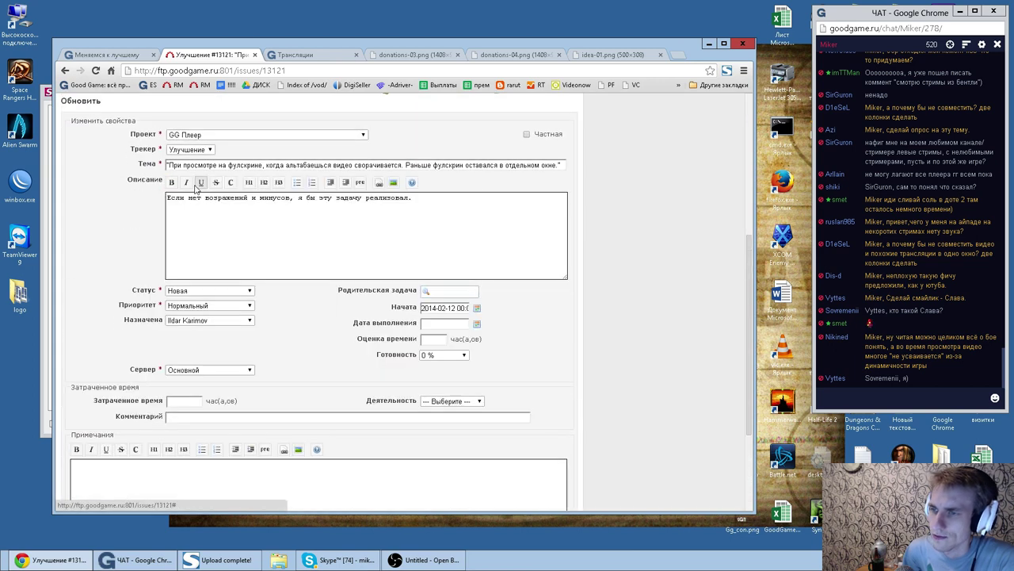
pyautogui.press('Return')
pyautogui.press('Return')
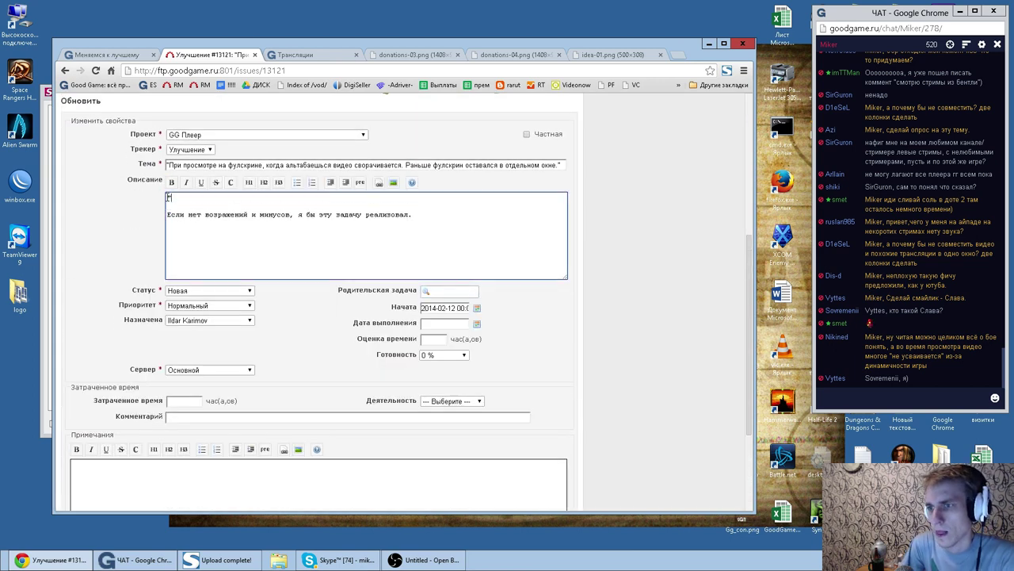
pyautogui.write('Когда будет фикс сворачивания полноэкранного режима после нажатия кнопки "открыть чат" в плеере? Очень неудобно каждый раз переключаться между полноэкранным и оконным режимами для того, чтобы прочитать чат.')
pyautogui.scroll(-2, 158, 348)
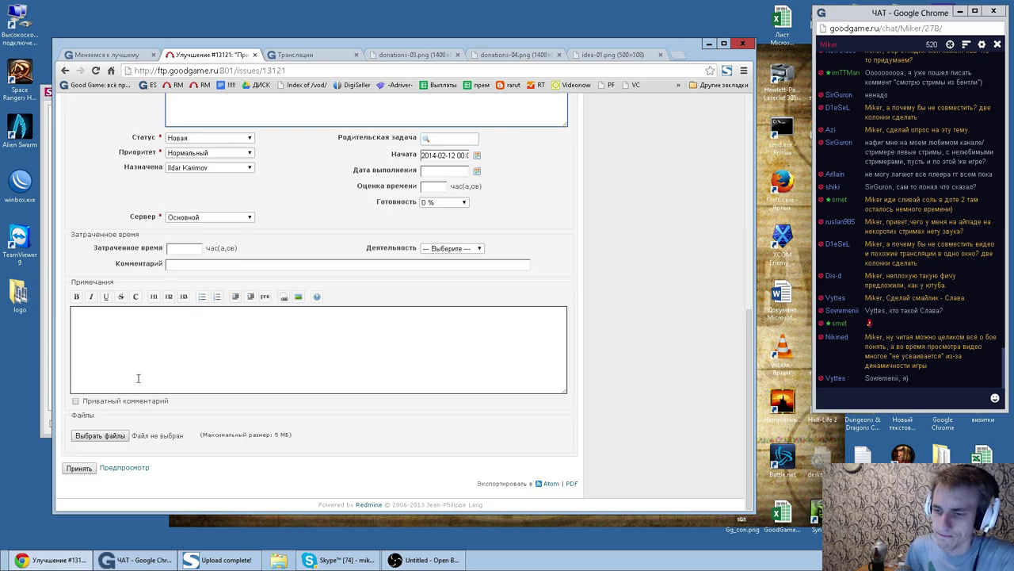
pyautogui.click(79, 468)
# Step: Return to the channel comments and read comment #77 about toggling the player's full-screen mode on Ubuntu 12.04
pyautogui.click(121, 58)
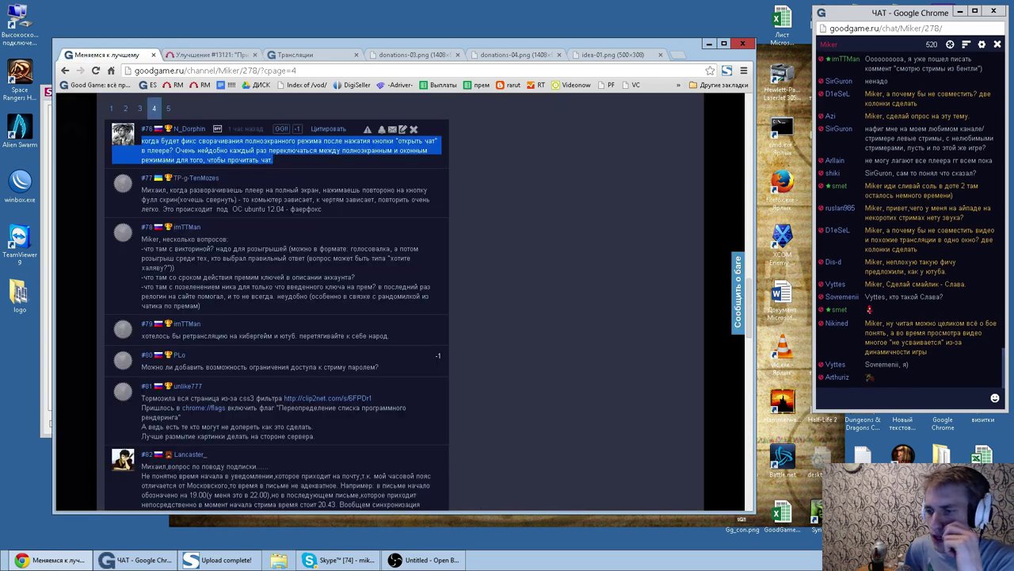
pyautogui.doubleClick(179, 191)
pyautogui.doubleClick(203, 190)
pyautogui.doubleClick(254, 190)
pyautogui.moveTo(322, 191); pyautogui.dragTo(346, 191)
pyautogui.click(341, 192)
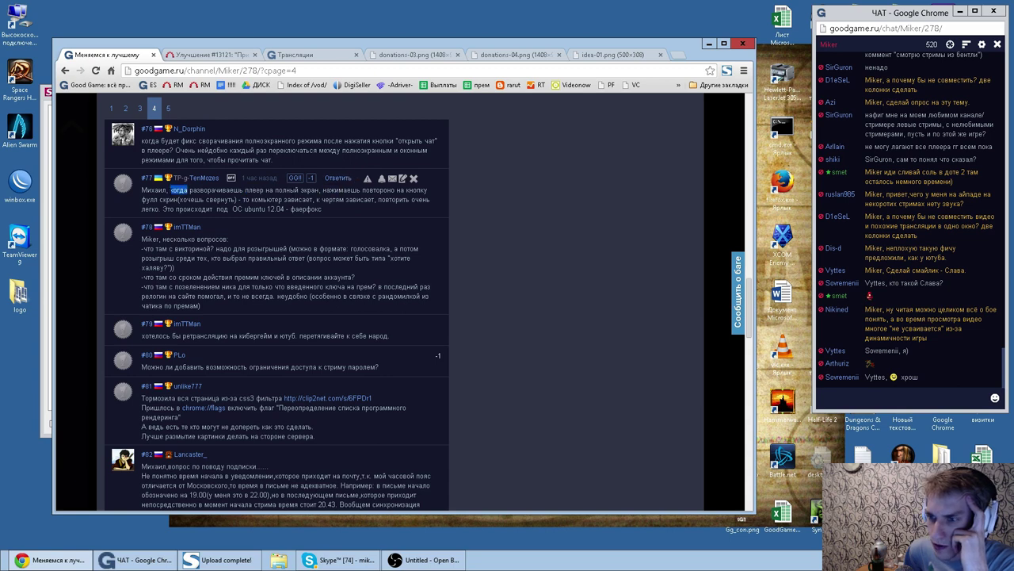
# Step: Read the first question in comment #78, about a quiz with a poll and a prize draw among correct answers
pyautogui.doubleClick(211, 238)
pyautogui.doubleClick(163, 248)
pyautogui.doubleClick(193, 248)
pyautogui.doubleClick(239, 248)
pyautogui.doubleClick(268, 248)
pyautogui.doubleClick(215, 248)
pyautogui.doubleClick(268, 248)
pyautogui.doubleClick(303, 248)
pyautogui.click(392, 249)
pyautogui.doubleClick(370, 249)
pyautogui.doubleClick(269, 248)
pyautogui.click(269, 248)
pyautogui.doubleClick(370, 248)
pyautogui.doubleClick(370, 249)
pyautogui.doubleClick(333, 248)
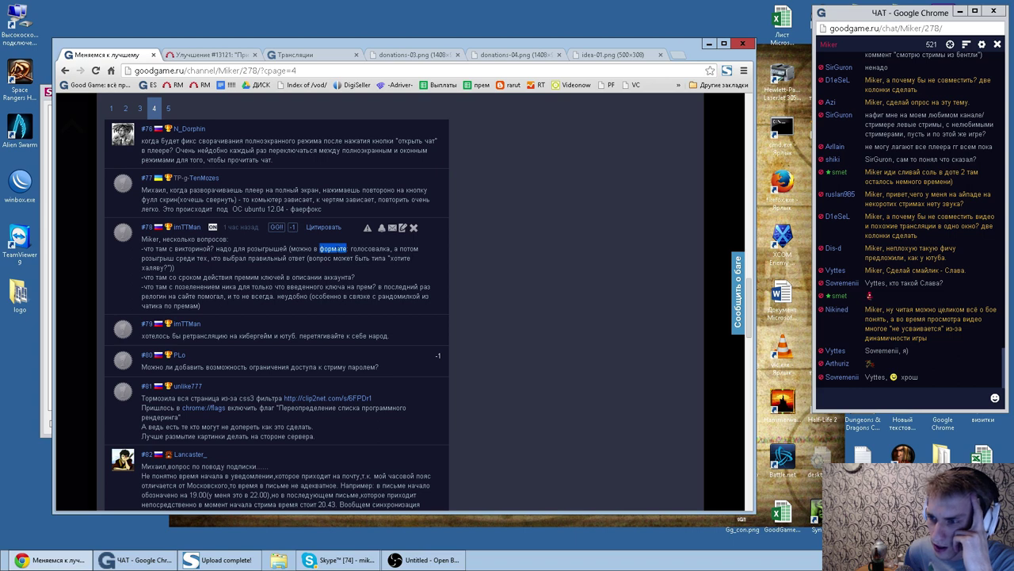
pyautogui.doubleClick(267, 258)
pyautogui.doubleClick(298, 257)
pyautogui.doubleClick(333, 258)
pyautogui.doubleClick(363, 257)
pyautogui.doubleClick(387, 257)
pyautogui.moveTo(388, 270); pyautogui.dragTo(141, 248)
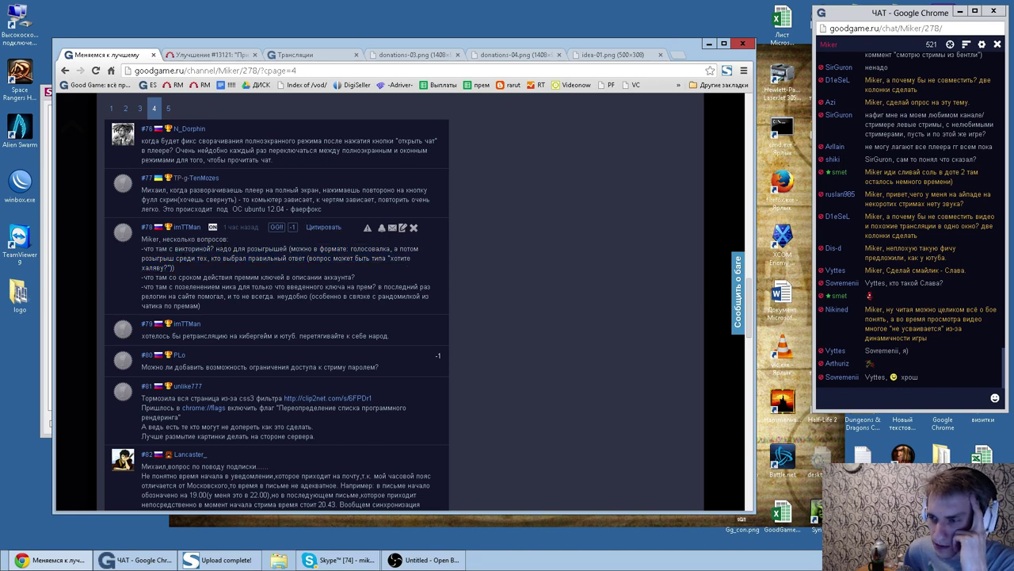
pyautogui.tripleClick(342, 248)
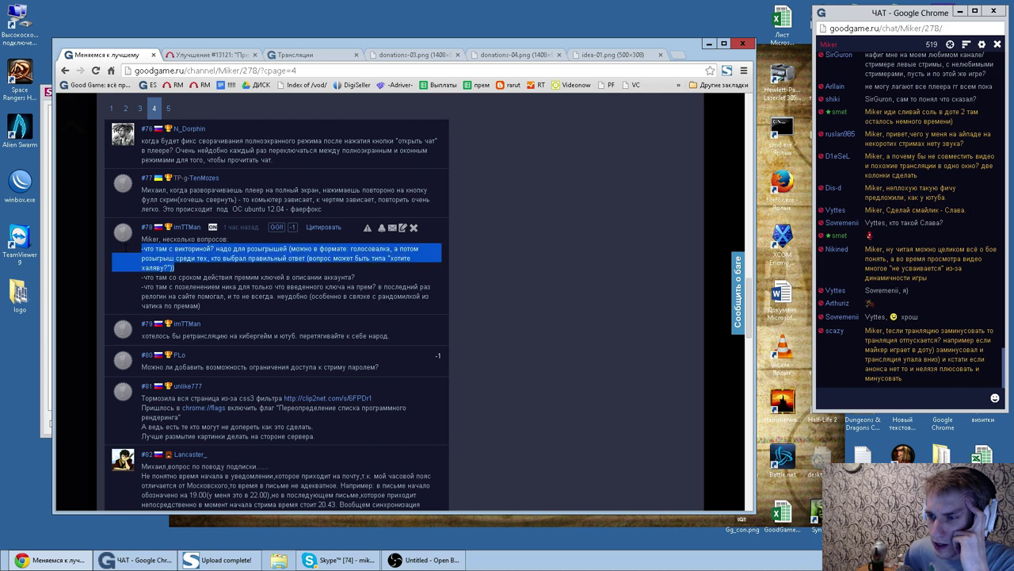
# Step: Close the "Upload complete!" window and highlight comment #78's question about showing the premium key's validity period in the account description
pyautogui.click(49, 289)
pyautogui.click(334, 426)
pyautogui.click(258, 278)
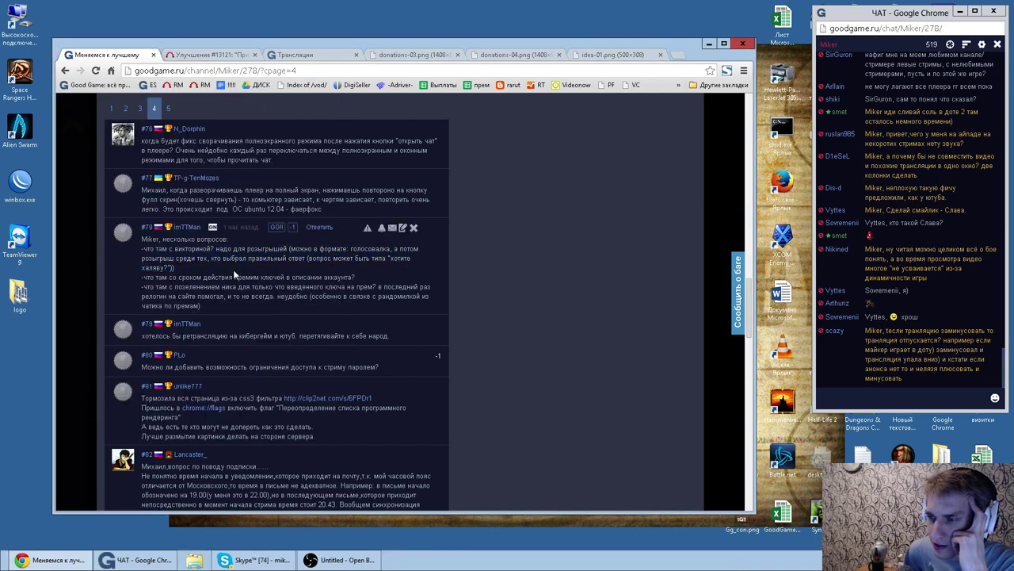
pyautogui.moveTo(123, 275); pyautogui.dragTo(355, 278)
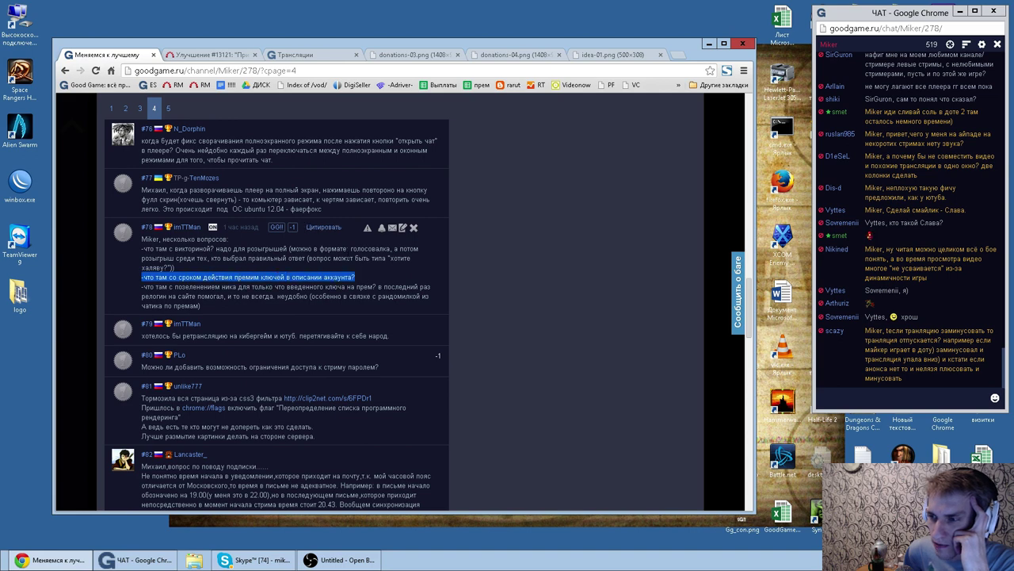
# Step: Reread comment #78's first question about the quiz and prize draw, and highlight it together with the opening line
pyautogui.doubleClick(303, 248)
pyautogui.doubleClick(333, 248)
pyautogui.doubleClick(401, 258)
pyautogui.doubleClick(409, 248)
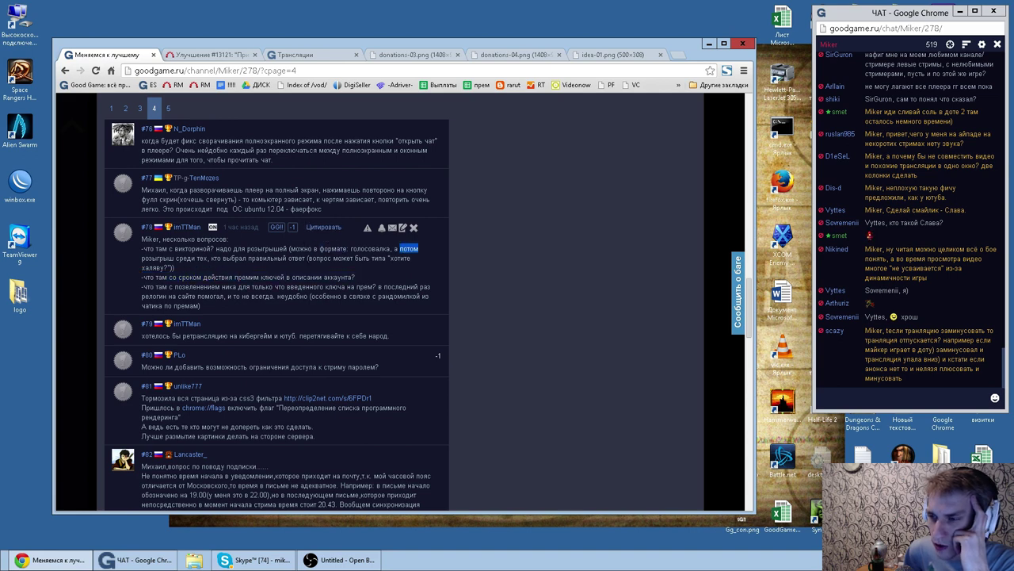
pyautogui.moveTo(187, 267); pyautogui.dragTo(137, 238)
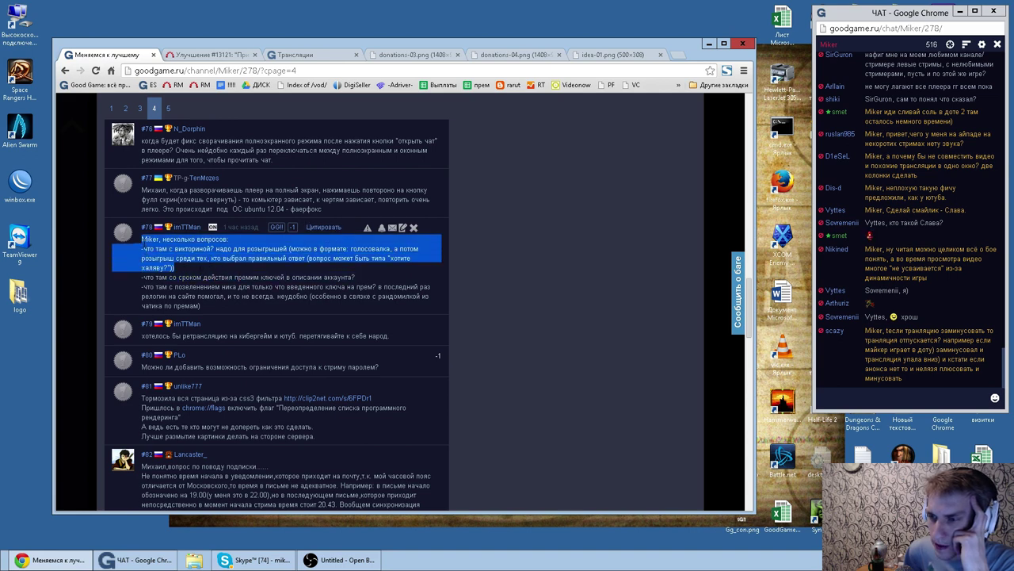
# Step: Open the tracker's project list, and check the chat's random viewer picker before returning to the chat messages
pyautogui.click(188, 57)
pyautogui.click(183, 97)
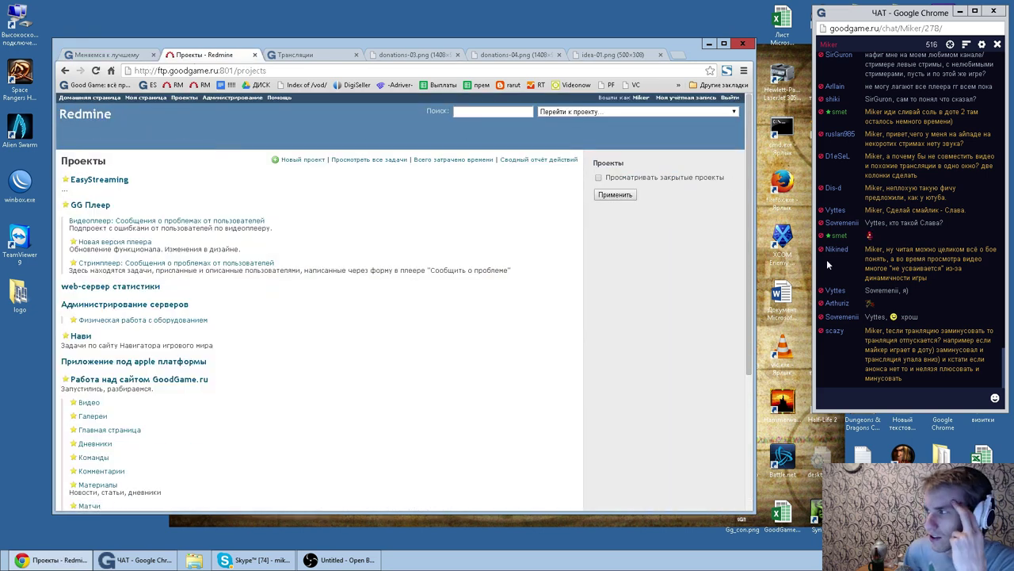
pyautogui.click(950, 45)
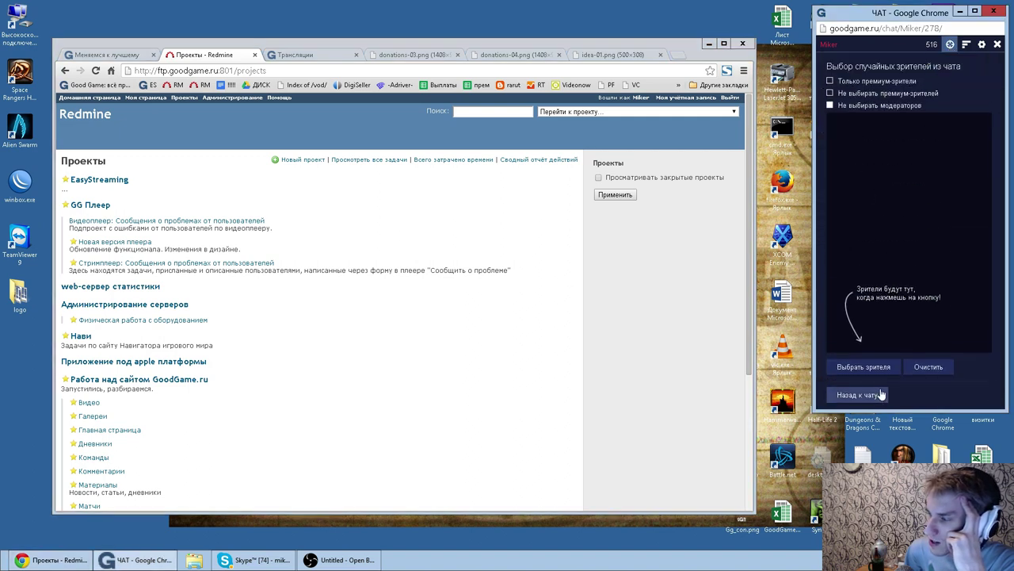
pyautogui.click(854, 394)
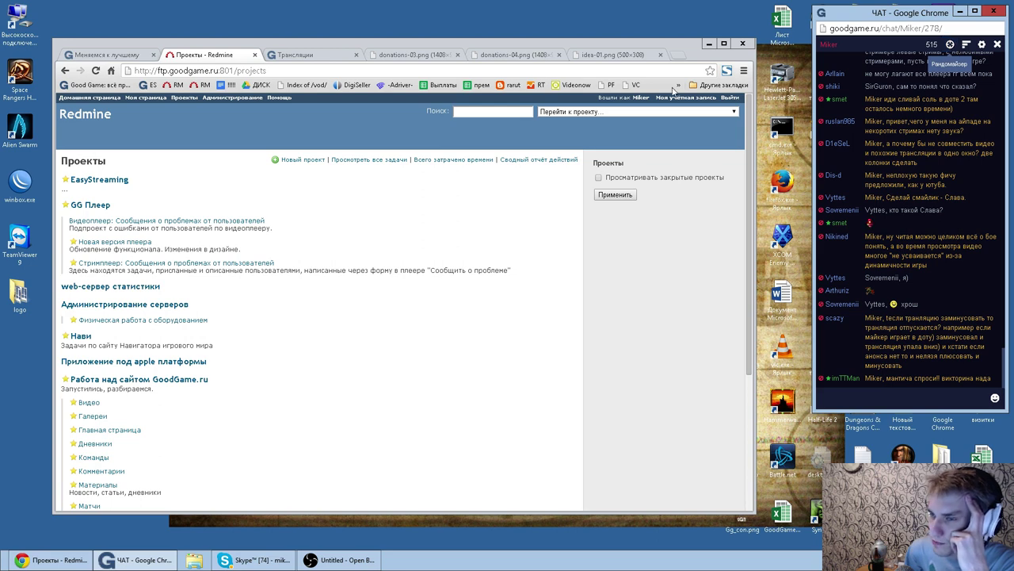
# Step: Start a new issue in the "Чат" project with the tracker set to "Улучшение"
pyautogui.scroll(-3, 147, 313)
pyautogui.click(78, 446)
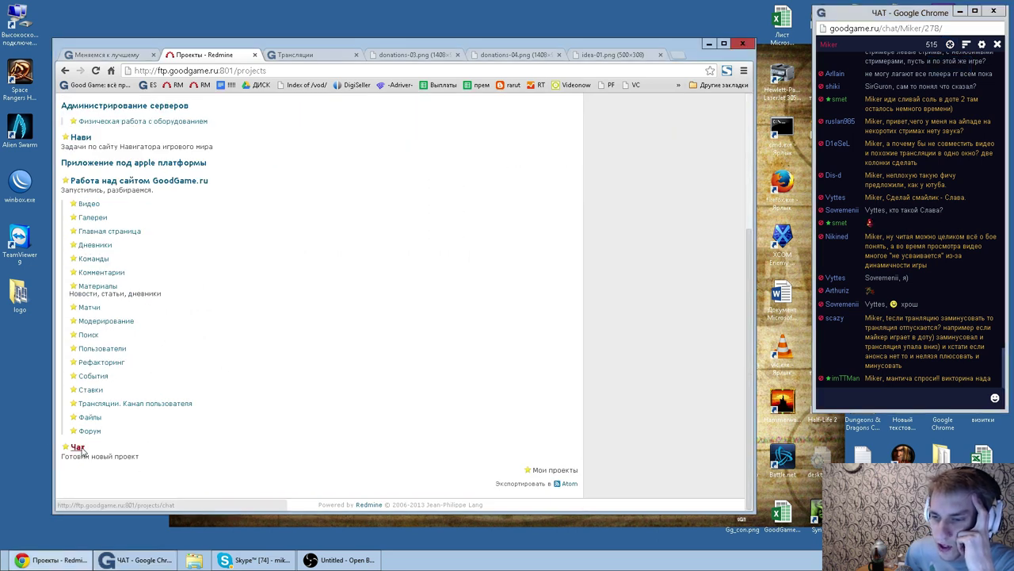
pyautogui.click(205, 143)
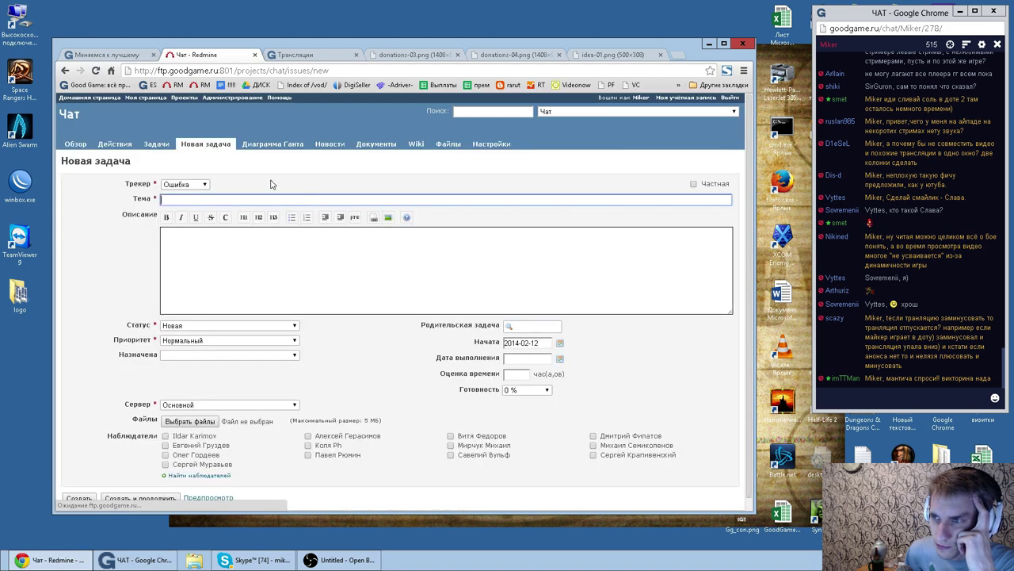
pyautogui.click(184, 184)
pyautogui.click(206, 204)
pyautogui.click(223, 199)
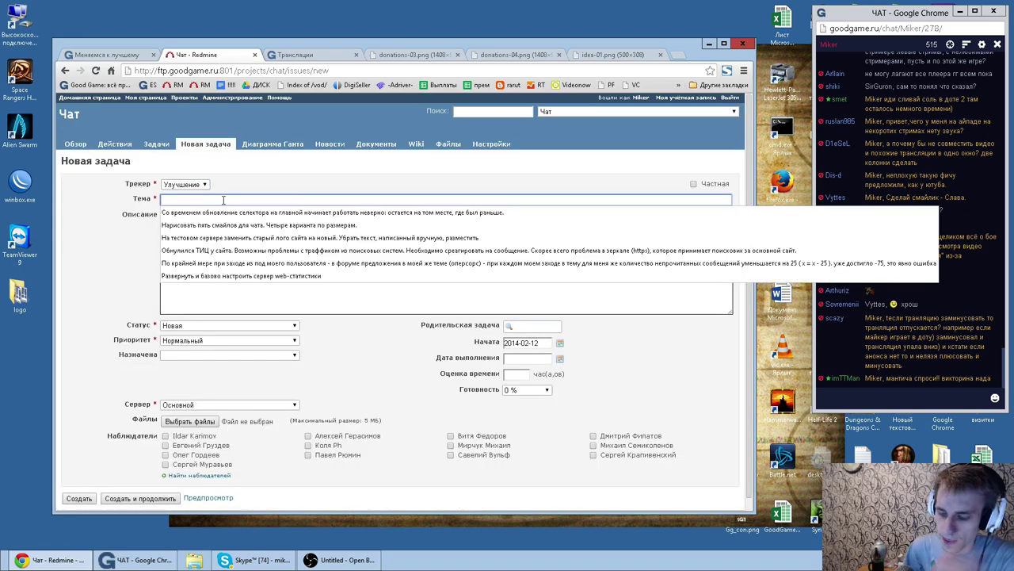
# Step: Enter the subject 'Переименовать Рандомайзер в чате в "Выбрать случайного зрителя"' and create the issue
pyautogui.write('Переименова')
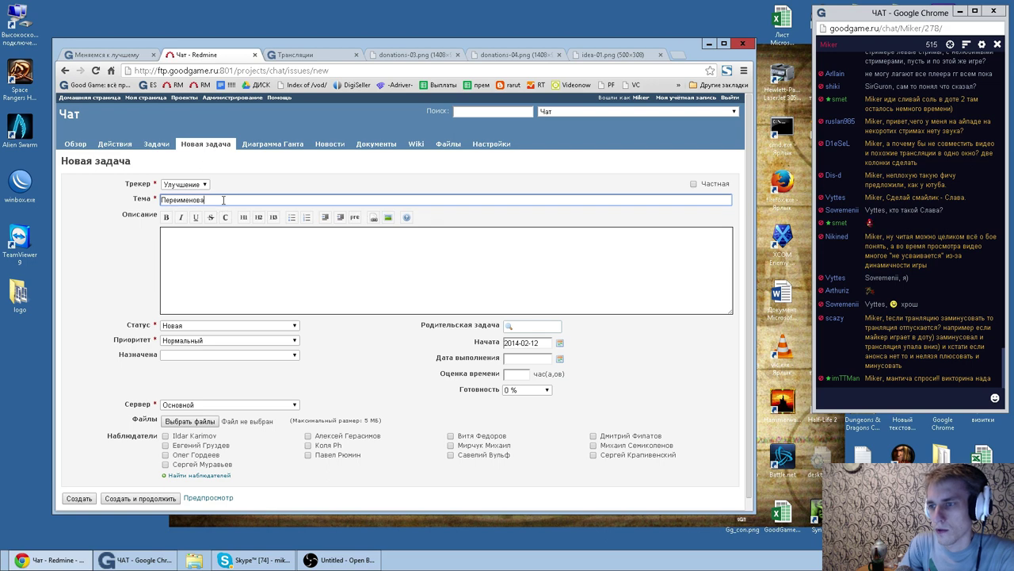
pyautogui.write('ть Рандомайзер в ')
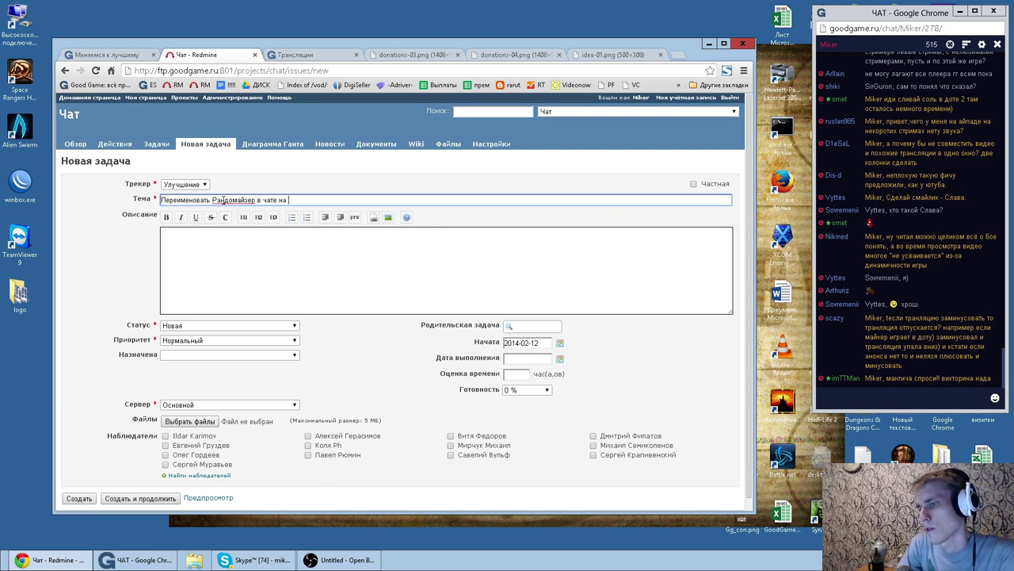
pyautogui.write('чате в "')
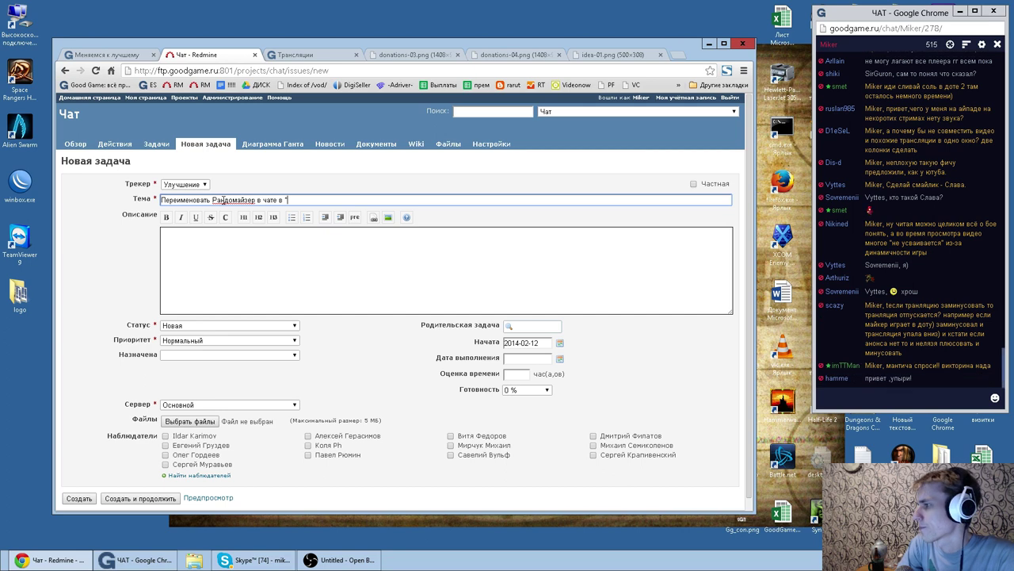
pyautogui.write('Выбрать сл')
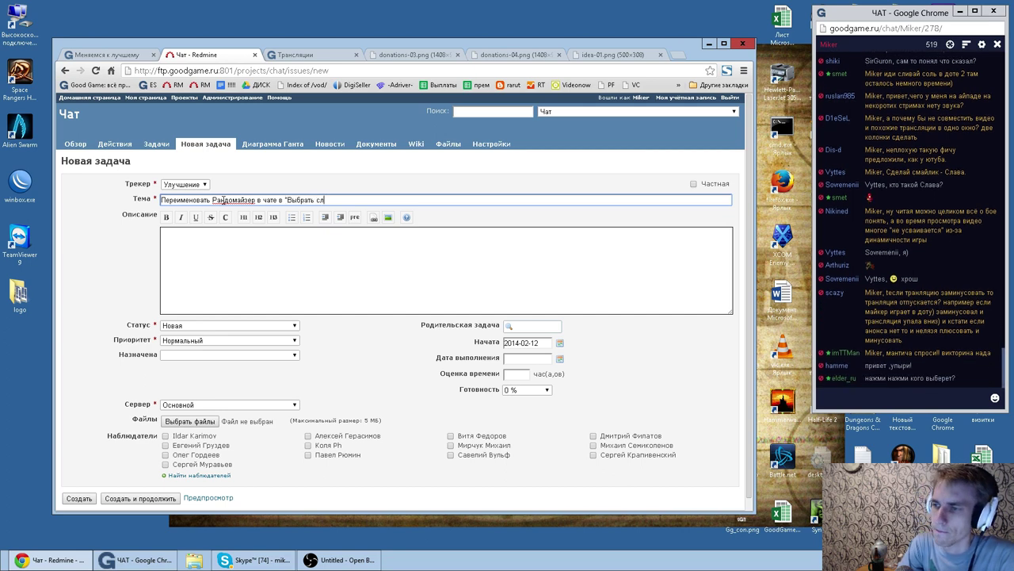
pyautogui.write('учайного зрителя')
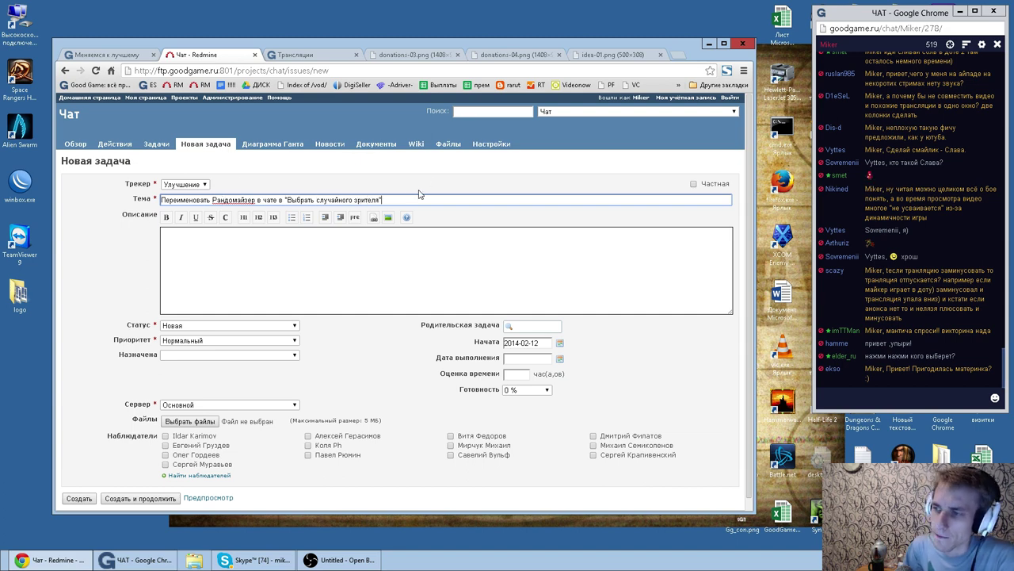
pyautogui.scroll(-1, 180, 259)
pyautogui.click(71, 489)
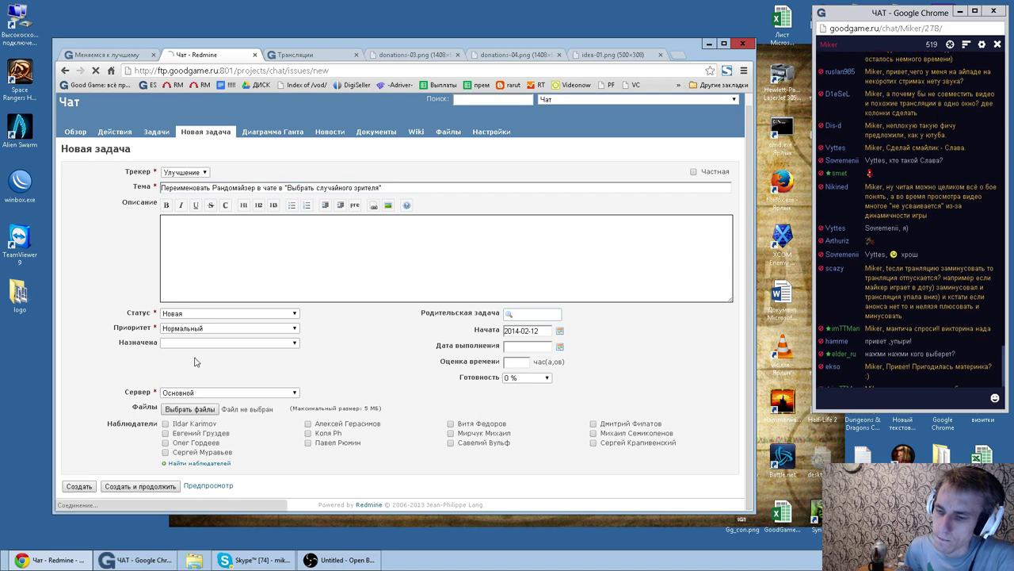
# Step: Return to the channel comments and read comment #78's question about the premium keys' validity period in the account description
pyautogui.hotkey('ctrl', '1')
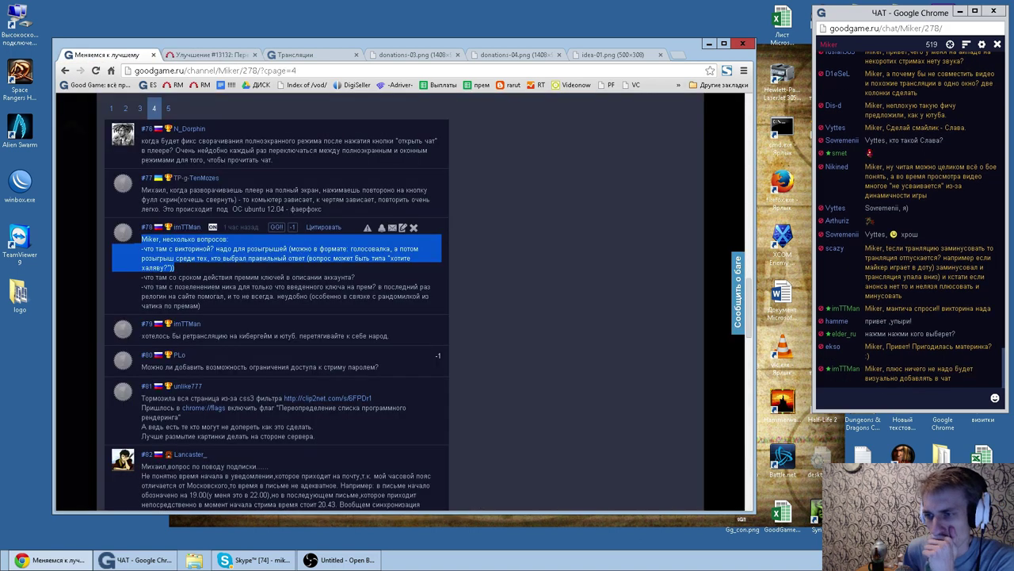
pyautogui.click(218, 276)
pyautogui.doubleClick(218, 276)
pyautogui.doubleClick(246, 277)
pyautogui.click(248, 277)
pyautogui.doubleClick(309, 276)
pyautogui.click(308, 277)
pyautogui.doubleClick(338, 277)
pyautogui.click(338, 277)
pyautogui.doubleClick(308, 276)
pyautogui.click(308, 276)
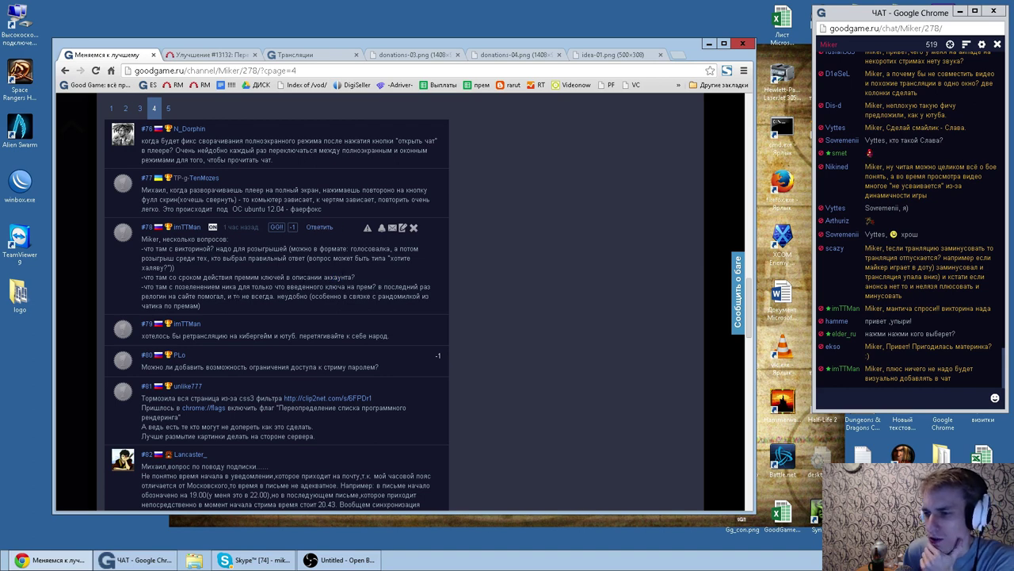
# Step: Read and highlight comment #78's last question, about the nickname turning green after a premium key is entered
pyautogui.doubleClick(143, 286)
pyautogui.doubleClick(197, 286)
pyautogui.moveTo(238, 296); pyautogui.dragTo(244, 296)
pyautogui.moveTo(268, 286); pyautogui.dragTo(272, 286)
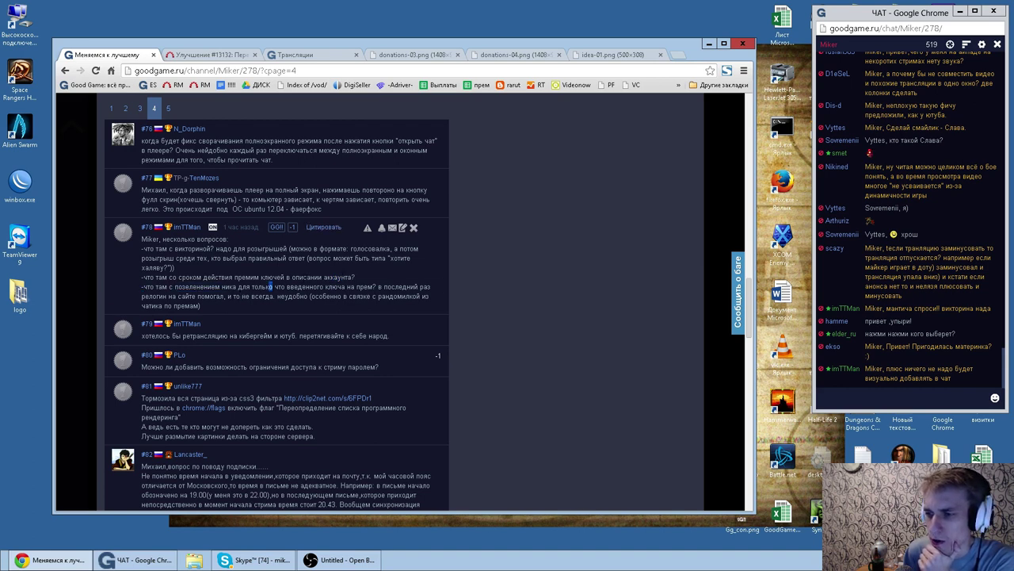
pyautogui.doubleClick(302, 287)
pyautogui.moveTo(338, 286); pyautogui.dragTo(401, 286)
pyautogui.click(401, 286)
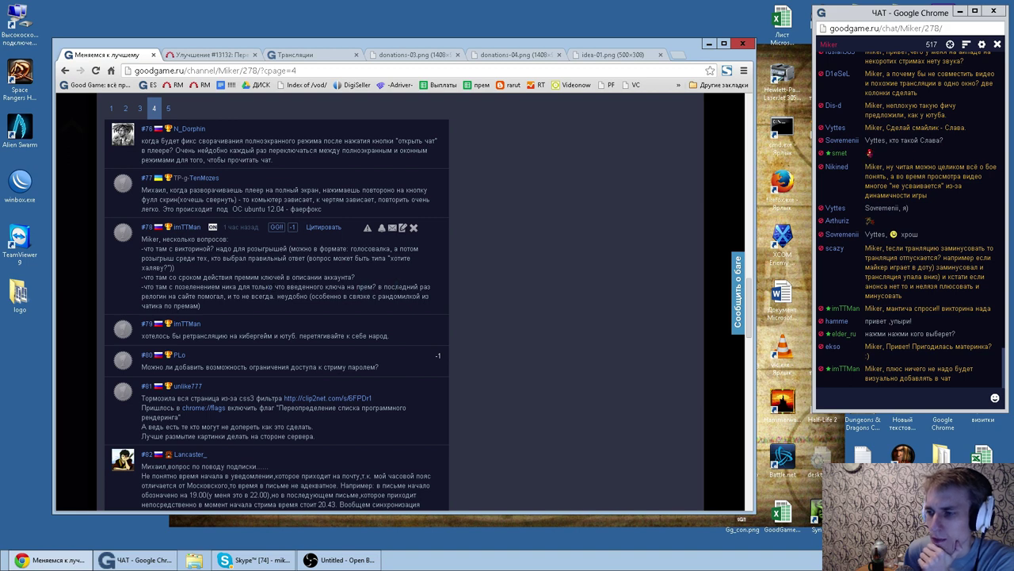
pyautogui.doubleClick(425, 286)
pyautogui.moveTo(141, 296); pyautogui.dragTo(267, 296)
pyautogui.doubleClick(293, 296)
pyautogui.doubleClick(327, 296)
pyautogui.click(326, 296)
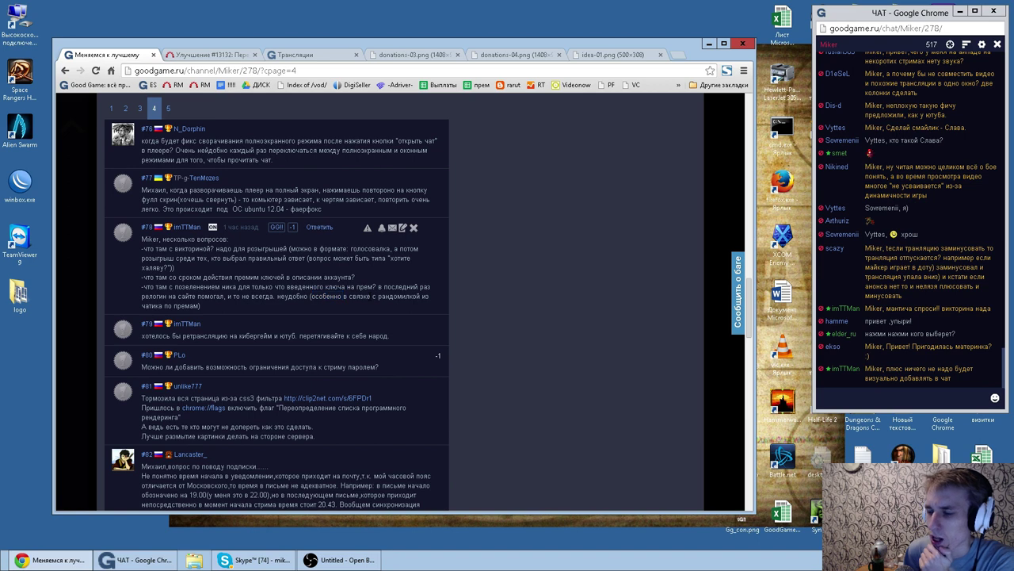
pyautogui.doubleClick(326, 297)
pyautogui.doubleClick(262, 296)
pyautogui.doubleClick(293, 296)
pyautogui.doubleClick(326, 295)
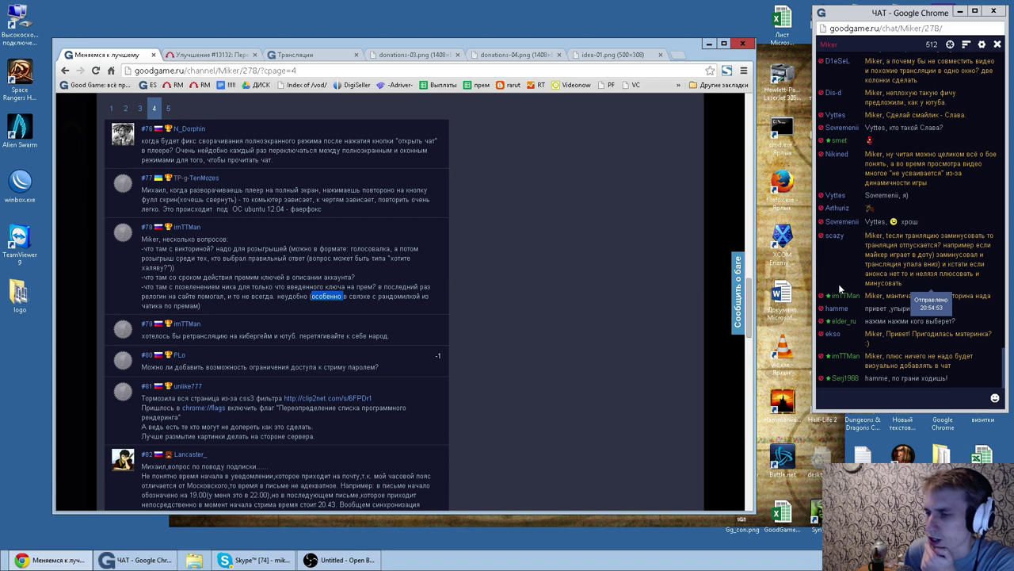
pyautogui.moveTo(215, 310); pyautogui.dragTo(136, 284)
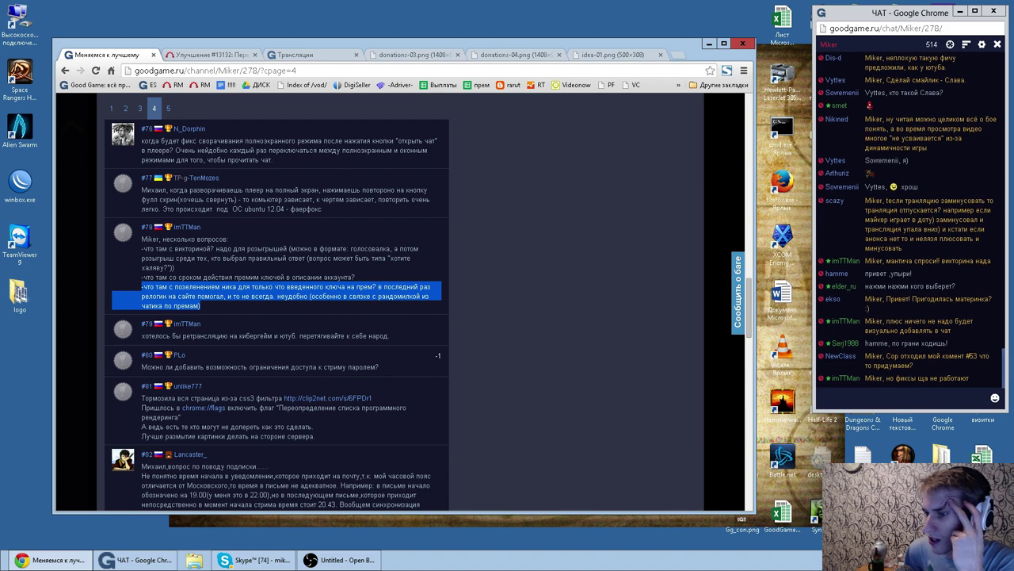
pyautogui.tripleClick(243, 305)
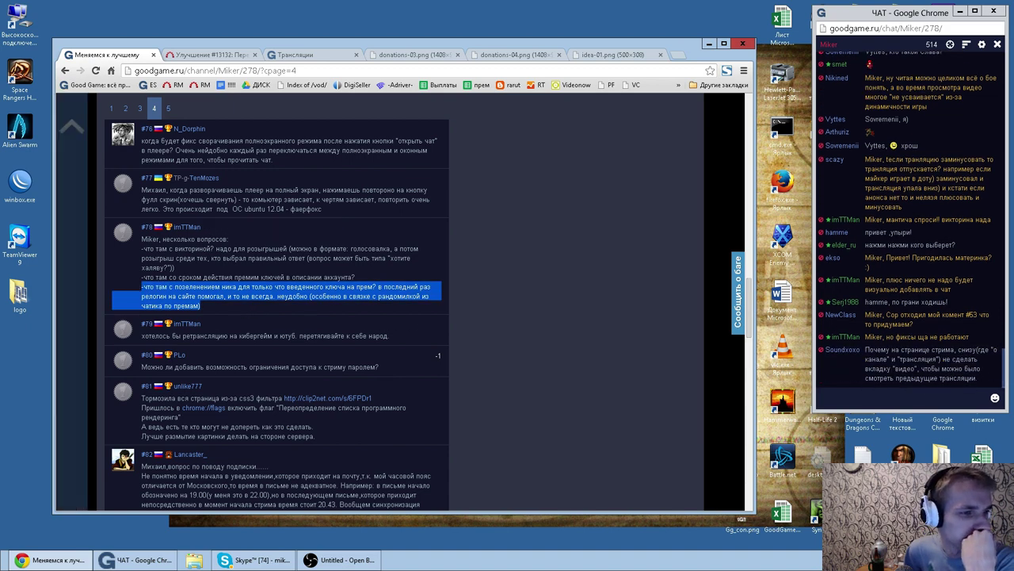
pyautogui.hotkey('alt', 'Tab')
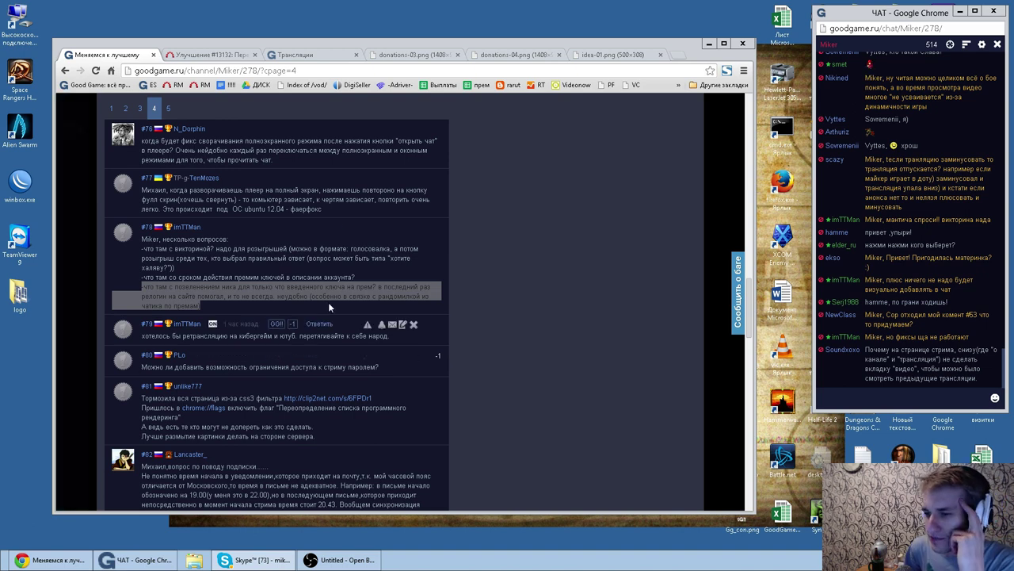
# Step: Read comment #79, which asks for restreaming to Cybergame and YouTube to attract viewers
pyautogui.click(198, 331)
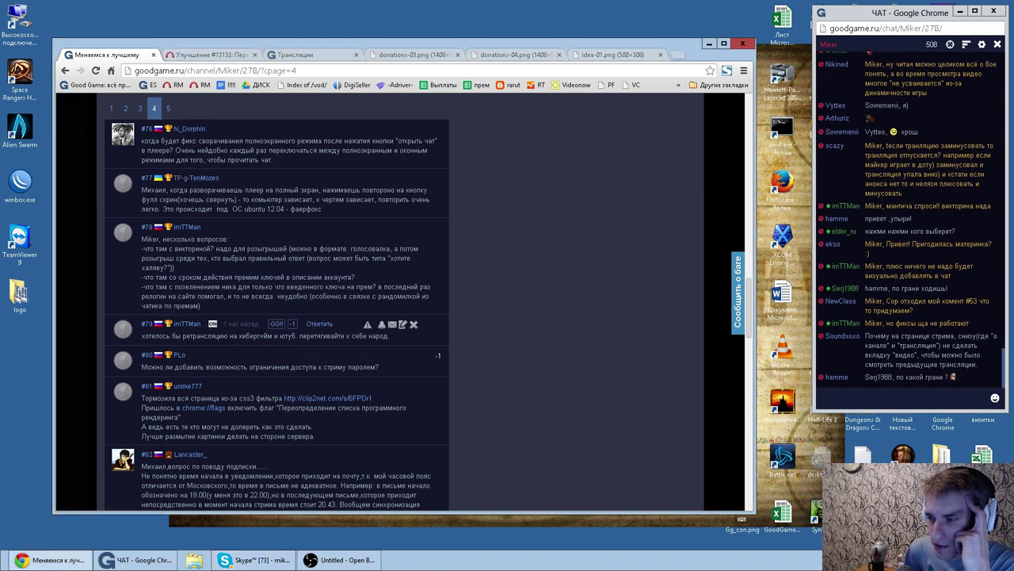
pyautogui.doubleClick(322, 336)
pyautogui.doubleClick(360, 336)
pyautogui.doubleClick(378, 336)
pyautogui.doubleClick(256, 336)
pyautogui.doubleClick(205, 336)
pyautogui.click(205, 336)
pyautogui.doubleClick(287, 336)
pyautogui.click(318, 336)
pyautogui.doubleClick(360, 336)
pyautogui.doubleClick(378, 336)
pyautogui.doubleClick(322, 336)
pyautogui.doubleClick(360, 336)
pyautogui.doubleClick(378, 336)
pyautogui.doubleClick(321, 336)
pyautogui.doubleClick(256, 336)
pyautogui.doubleClick(287, 336)
pyautogui.click(322, 336)
pyautogui.doubleClick(325, 335)
pyautogui.doubleClick(363, 335)
pyautogui.click(368, 335)
pyautogui.doubleClick(322, 336)
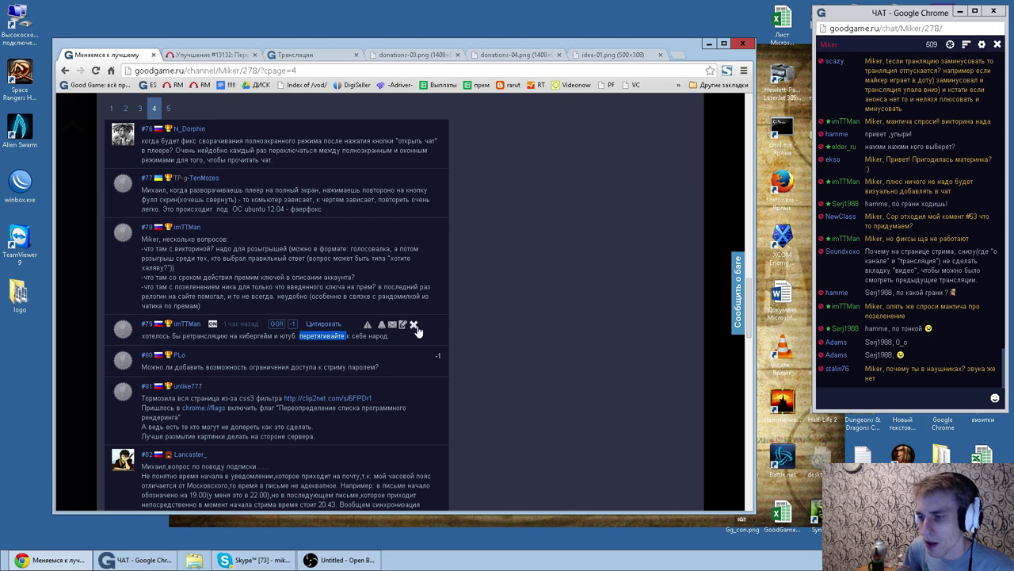
# Step: Read comment #80, which asks for a way to restrict stream access with a password
pyautogui.scroll(-2, 412, 325)
pyautogui.doubleClick(188, 261)
pyautogui.click(245, 260)
pyautogui.doubleClick(270, 261)
pyautogui.moveTo(303, 261); pyautogui.dragTo(309, 260)
pyautogui.click(308, 261)
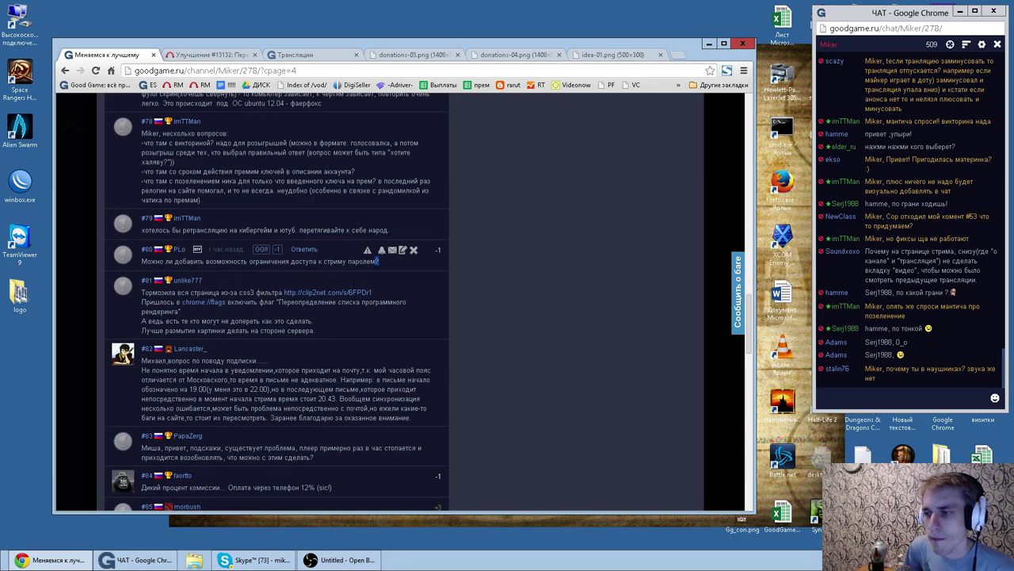
pyautogui.doubleClick(374, 261)
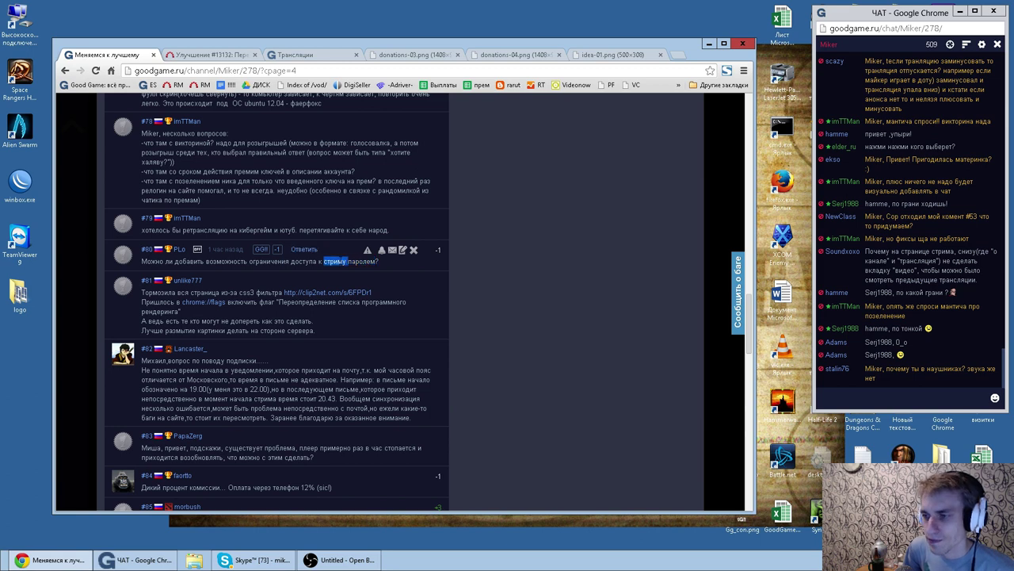
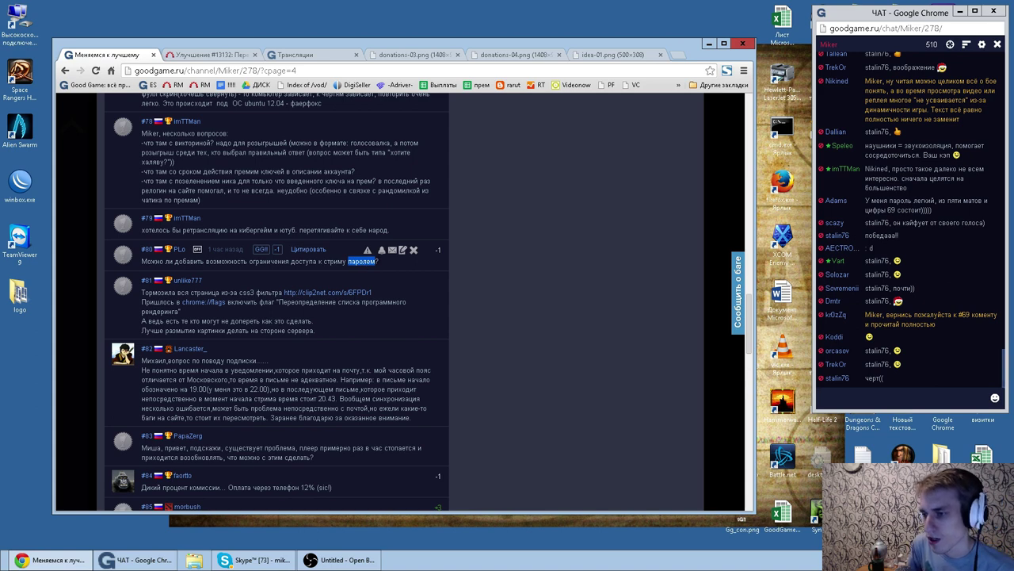
# Step: Read the start of comment #81 about the css3 filter slowdown, view its linked clip2net screenshot and return to the comments
pyautogui.doubleClick(204, 292)
pyautogui.click(260, 300)
pyautogui.rightClick(317, 294)
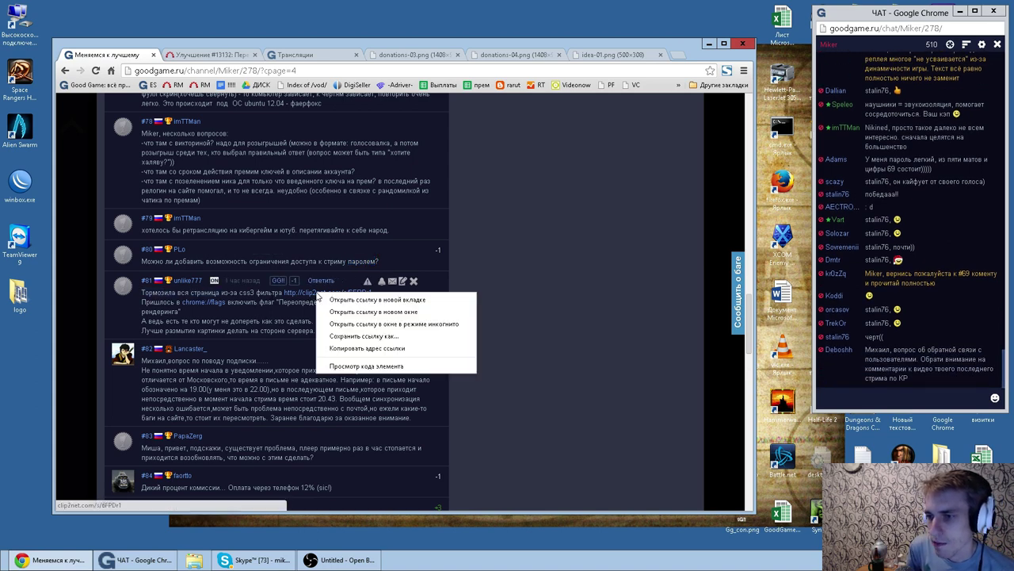
pyautogui.click(377, 299)
pyautogui.click(181, 54)
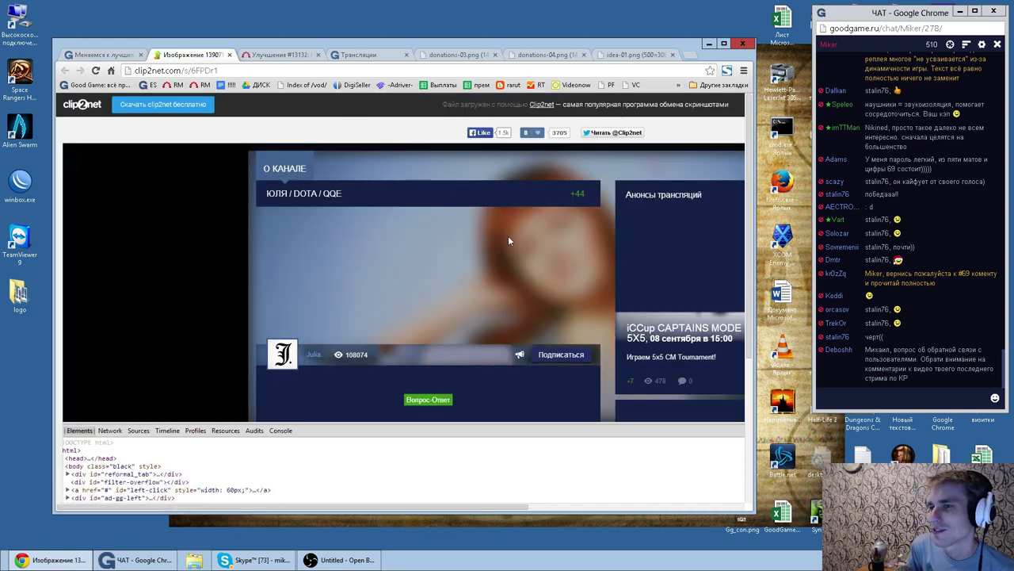
pyautogui.click(103, 54)
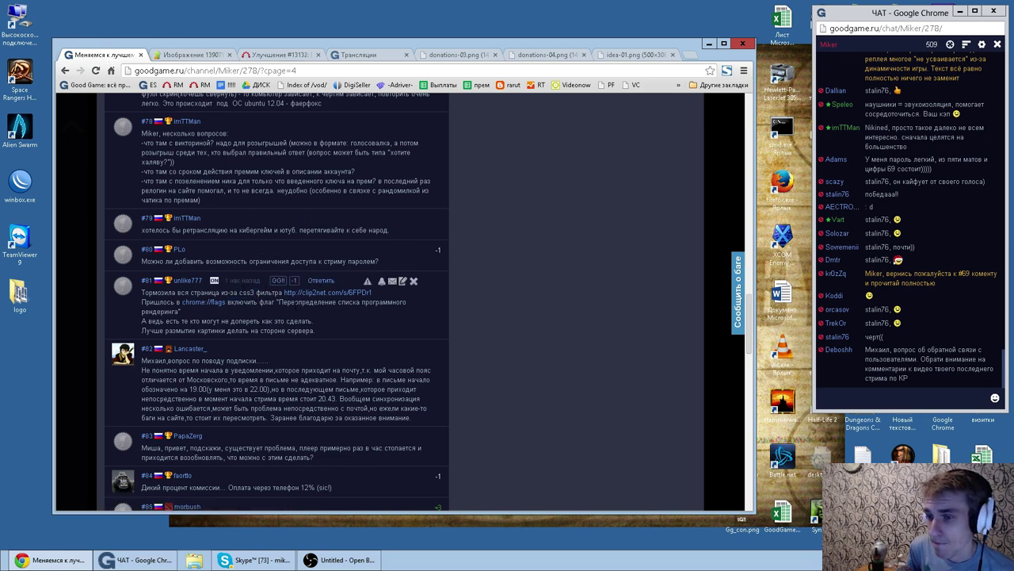
# Step: Highlight the full text of comment #81 and open a new issue form in the "Трансляции. Канал пользователя" project
pyautogui.moveTo(317, 331); pyautogui.dragTo(141, 294)
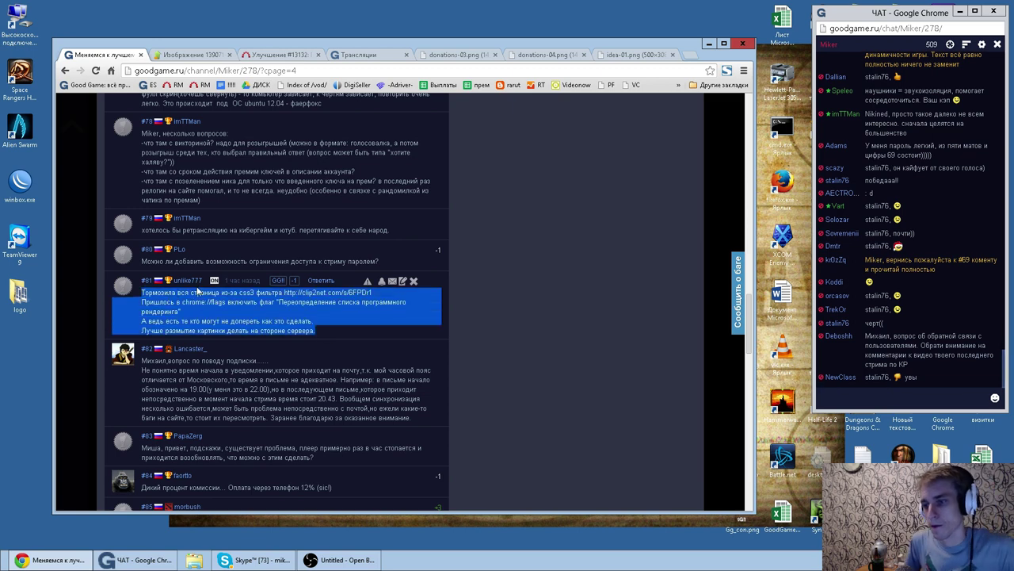
pyautogui.click(269, 55)
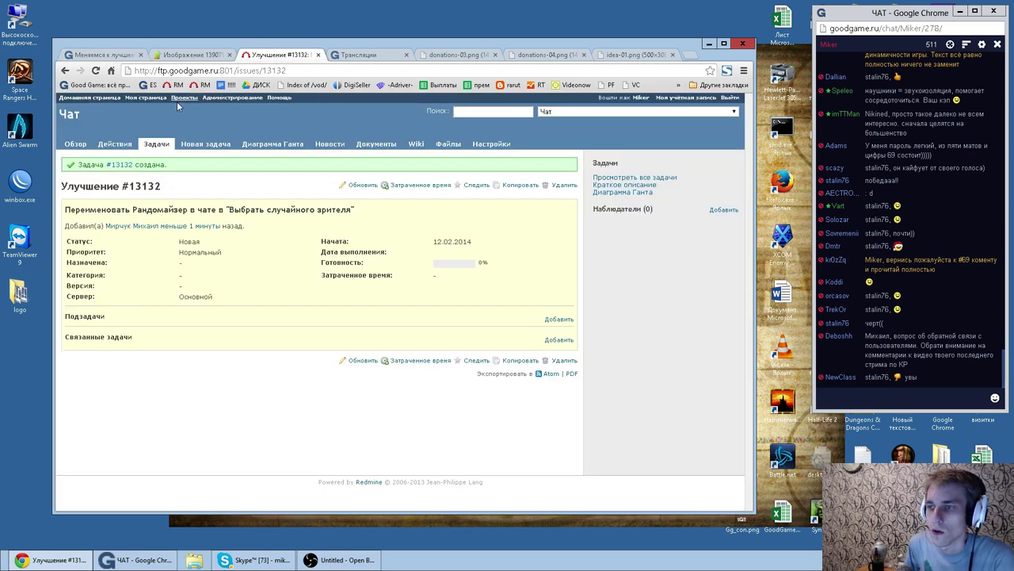
pyautogui.click(183, 98)
pyautogui.scroll(-3, 177, 271)
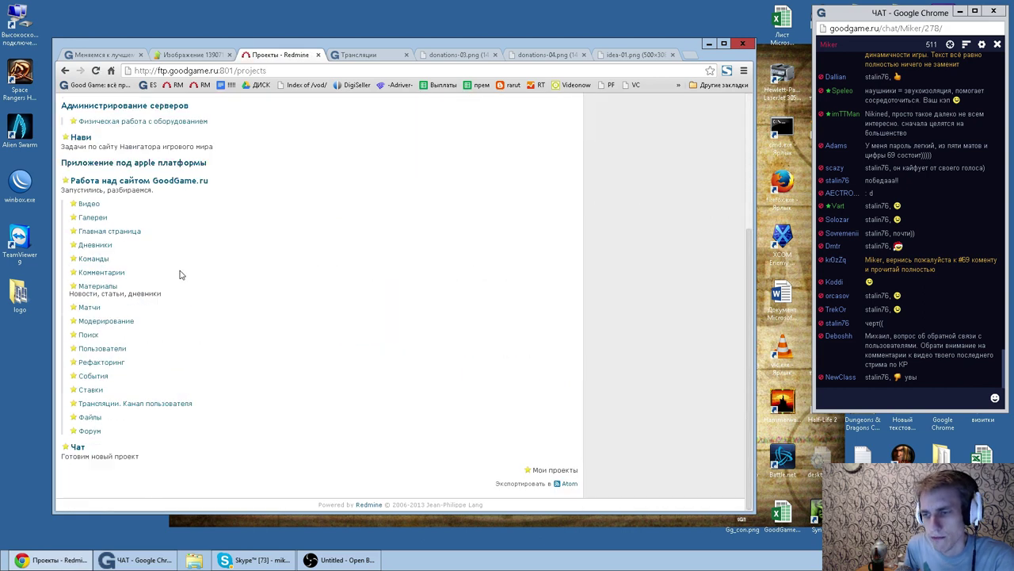
pyautogui.click(162, 405)
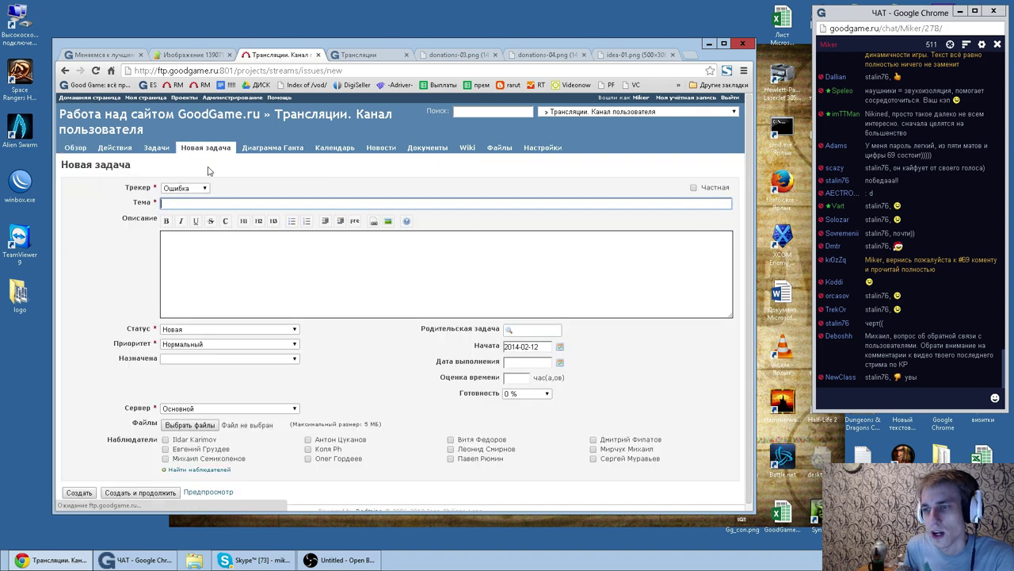
pyautogui.hotkey('ctrl', 'v')
pyautogui.click(340, 291)
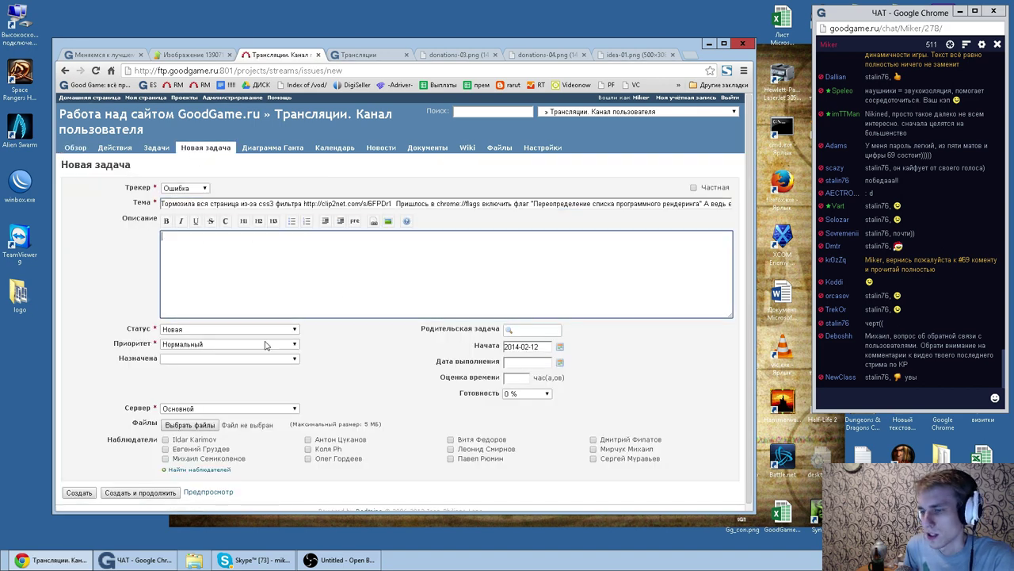
pyautogui.click(216, 359)
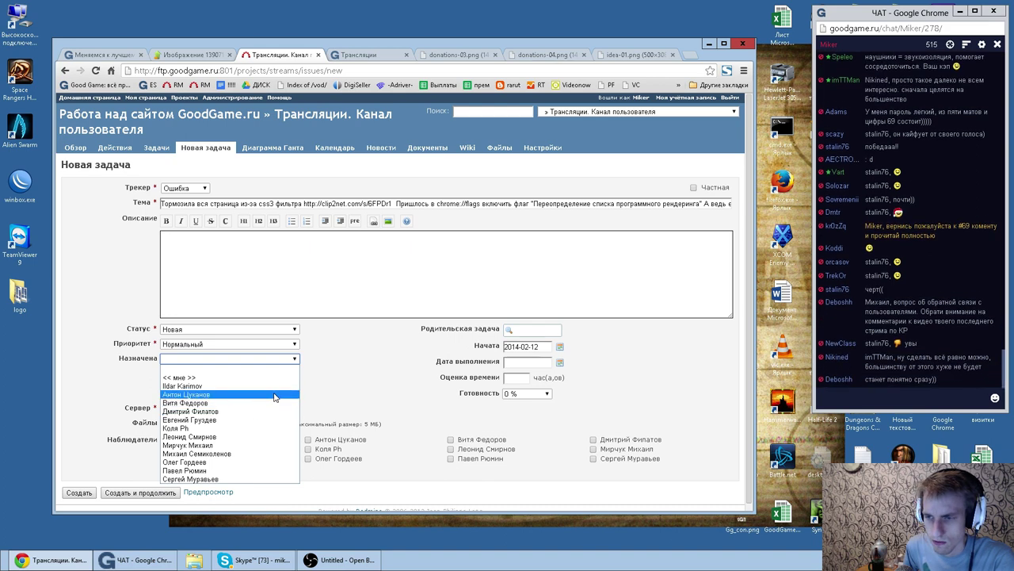
pyautogui.click(94, 271)
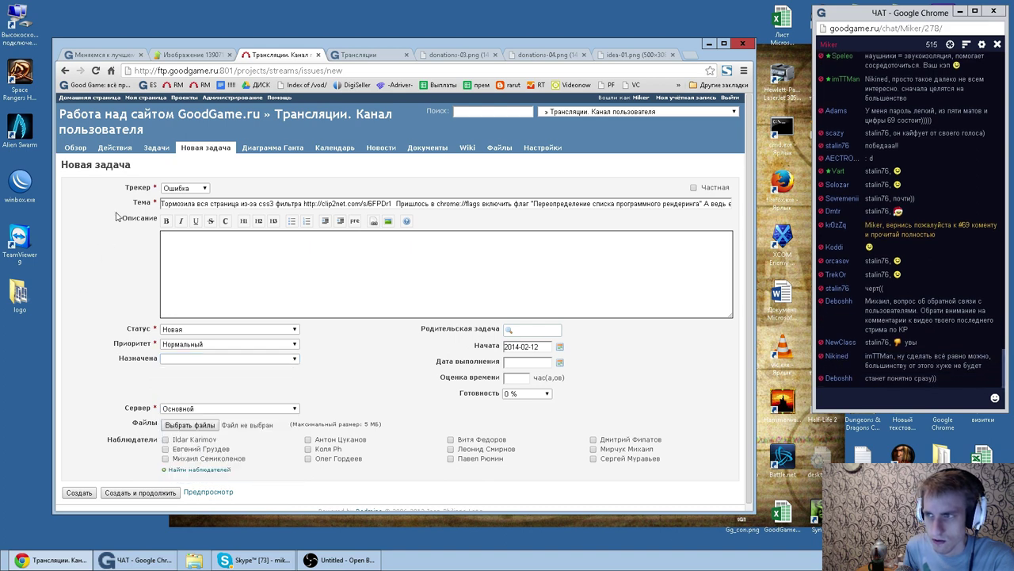
# Step: Start a new issue in the parent project "Работа над сайтом GoodGame.ru", assign a site developer and use comment #81's text as the subject
pyautogui.click(200, 120)
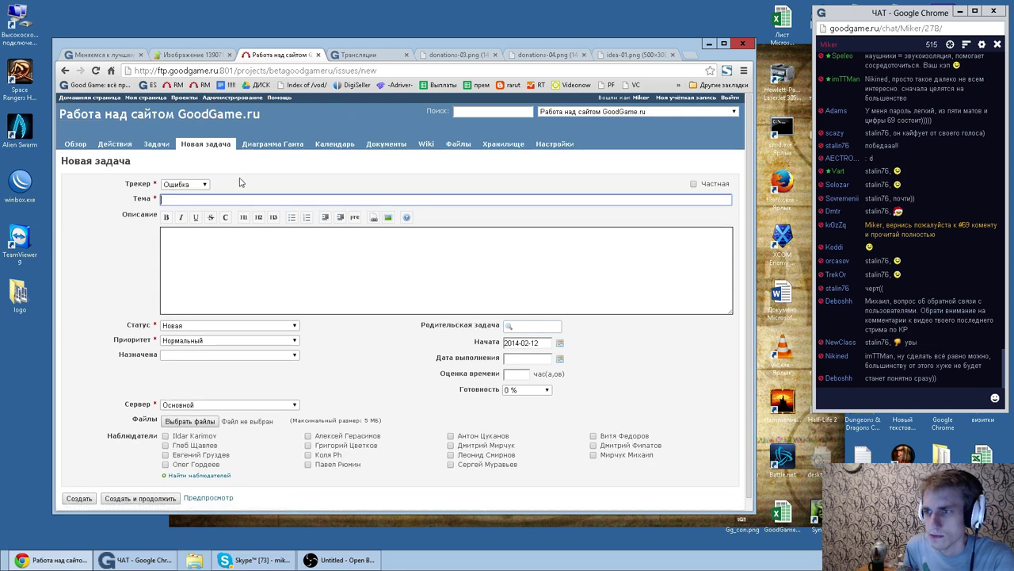
pyautogui.click(238, 355)
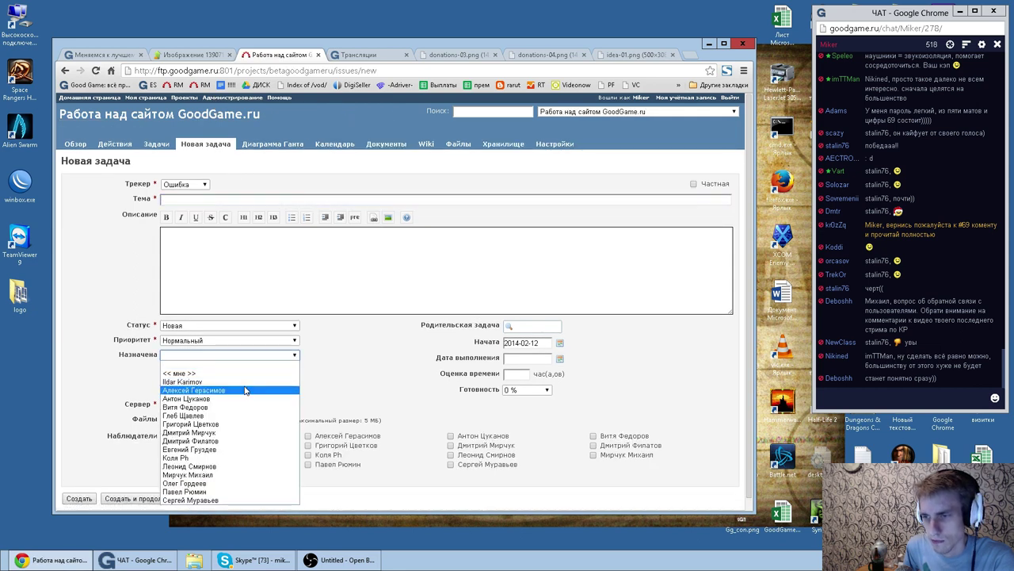
pyautogui.click(244, 390)
pyautogui.click(270, 201)
pyautogui.hotkey('ctrl', 'v')
# Step: Set the css3 filter issue's tracker to "Улучшение" and create the issue
pyautogui.click(185, 185)
pyautogui.click(182, 200)
pyautogui.scroll(-1, 127, 396)
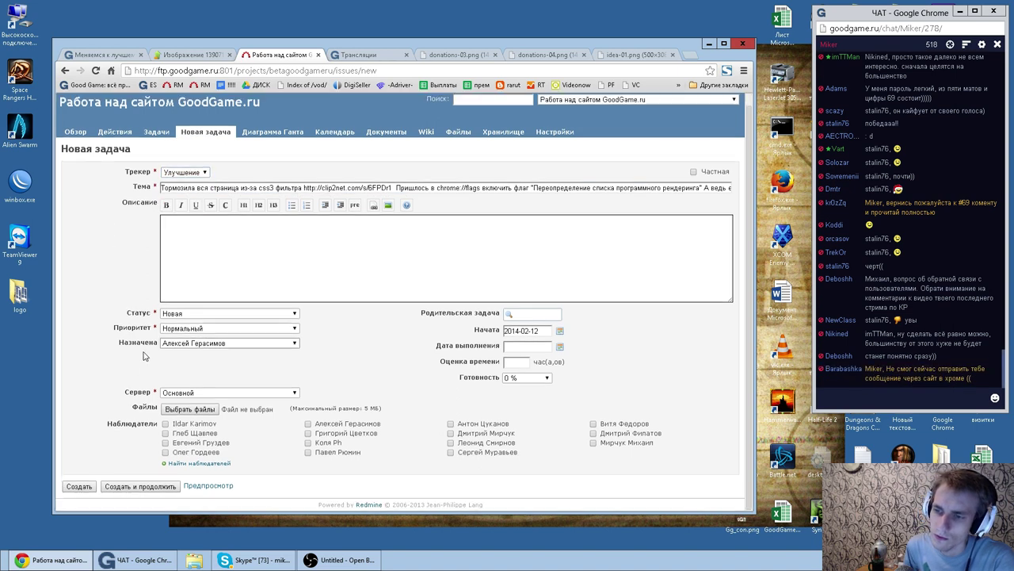
pyautogui.click(86, 489)
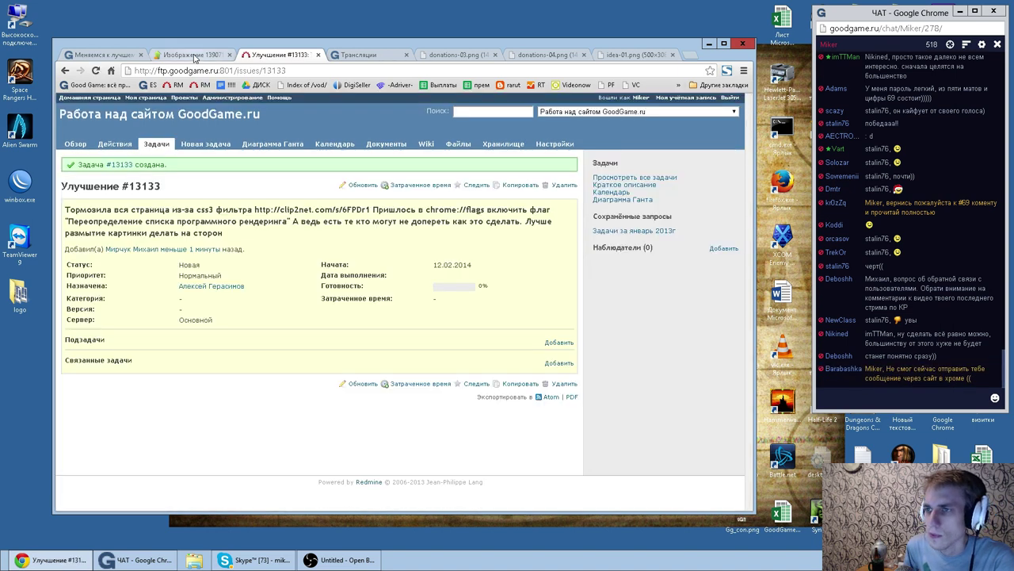
# Step: Close the created issue and the clip2net screenshot, and return to the channel comments
pyautogui.click(318, 55)
pyautogui.click(202, 53)
pyautogui.click(229, 54)
pyautogui.click(111, 55)
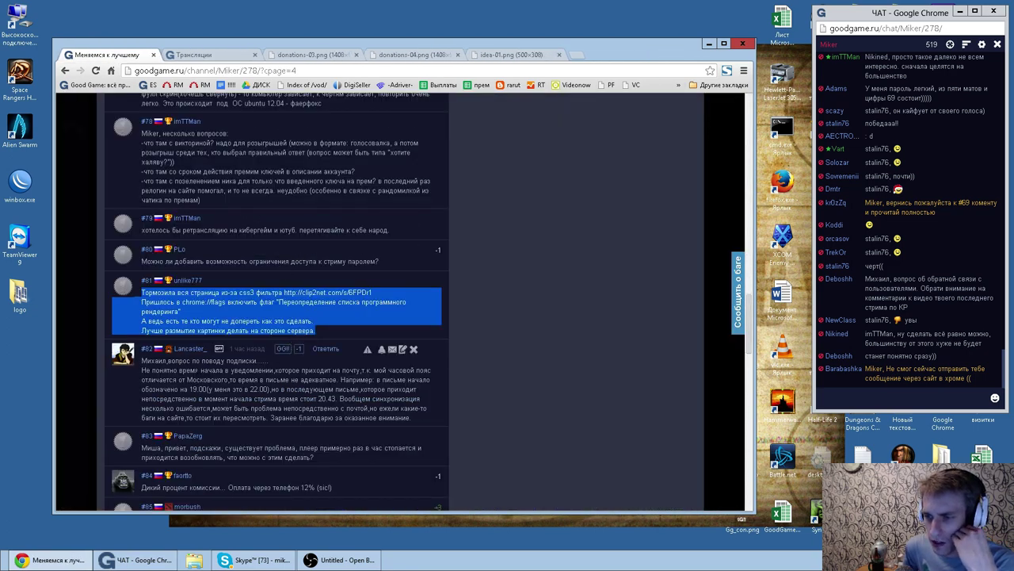
# Step: Read comment #82 about stream start times in e-mail notifications ignoring the subscriber's time zone
pyautogui.doubleClick(195, 370)
pyautogui.doubleClick(252, 370)
pyautogui.doubleClick(289, 370)
pyautogui.click(326, 377)
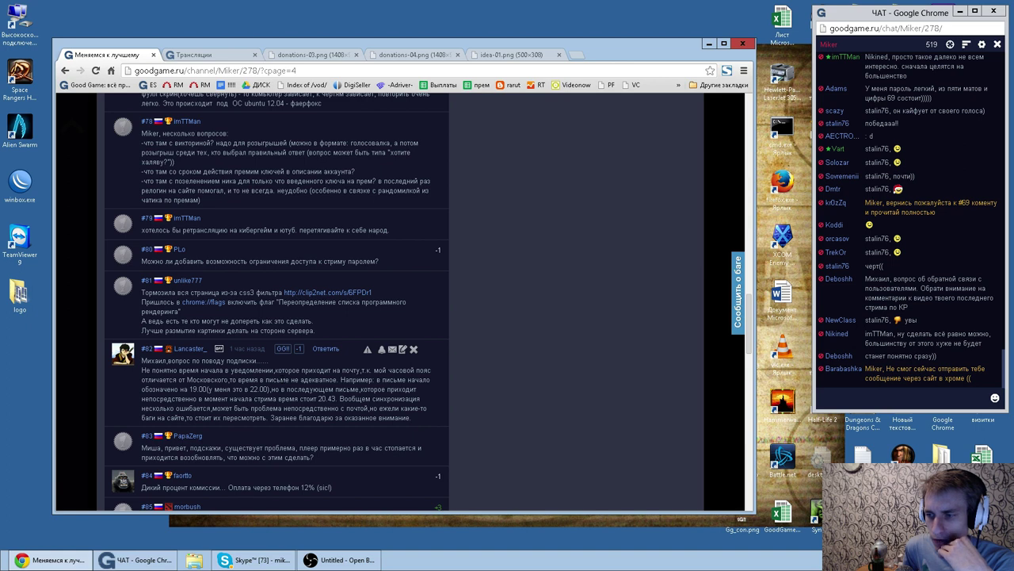
pyautogui.doubleClick(318, 380)
pyautogui.doubleClick(356, 380)
pyautogui.moveTo(385, 380); pyautogui.dragTo(389, 380)
pyautogui.doubleClick(184, 388)
pyautogui.doubleClick(223, 389)
pyautogui.doubleClick(270, 388)
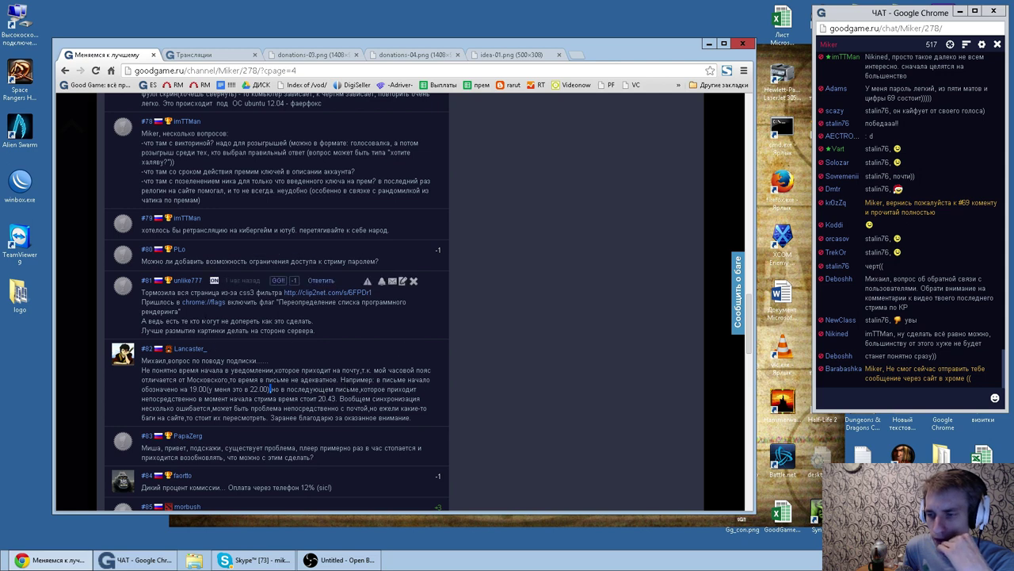
# Step: Open a new issue form in the "Работа над сайтом GoodGame.ru" project and set its tracker to "Улучшение"
pyautogui.click(209, 58)
pyautogui.click(174, 85)
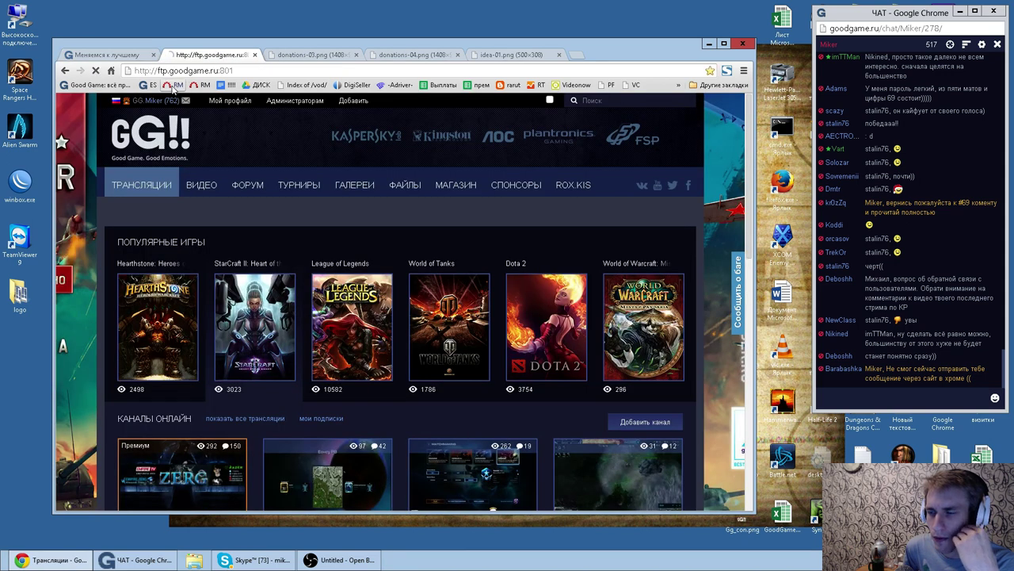
pyautogui.click(182, 97)
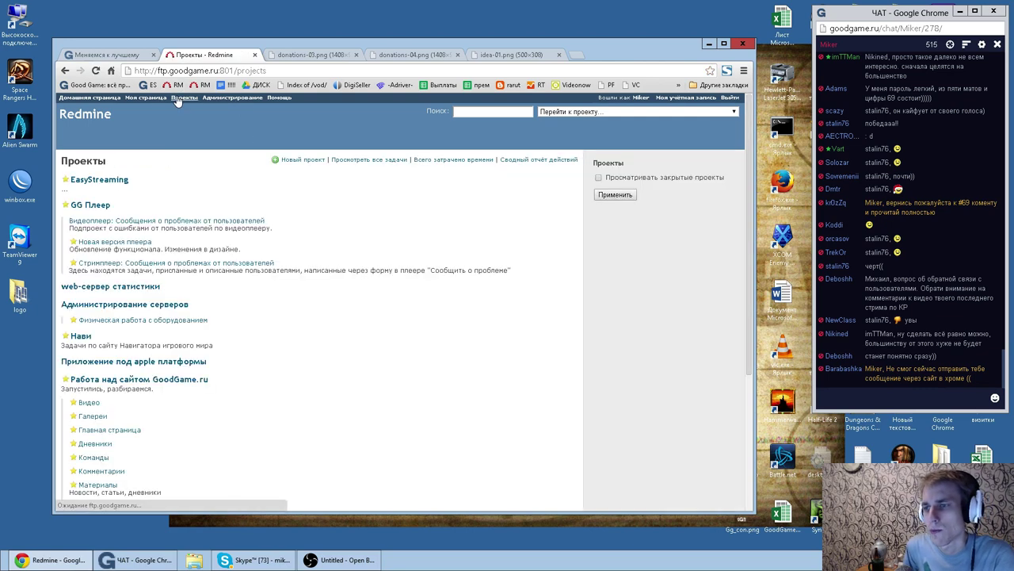
pyautogui.click(169, 381)
pyautogui.click(190, 145)
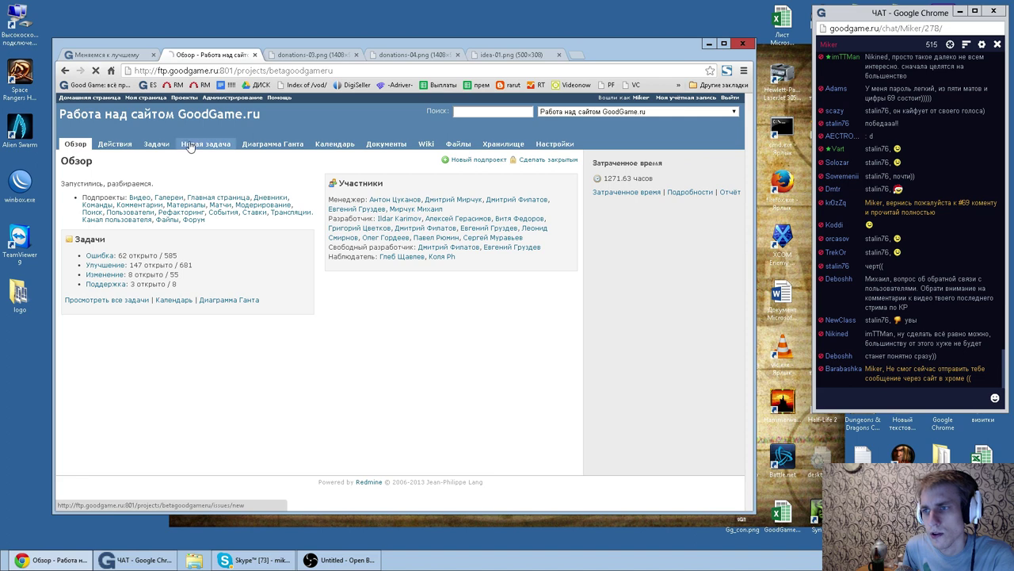
pyautogui.click(184, 184)
pyautogui.click(183, 205)
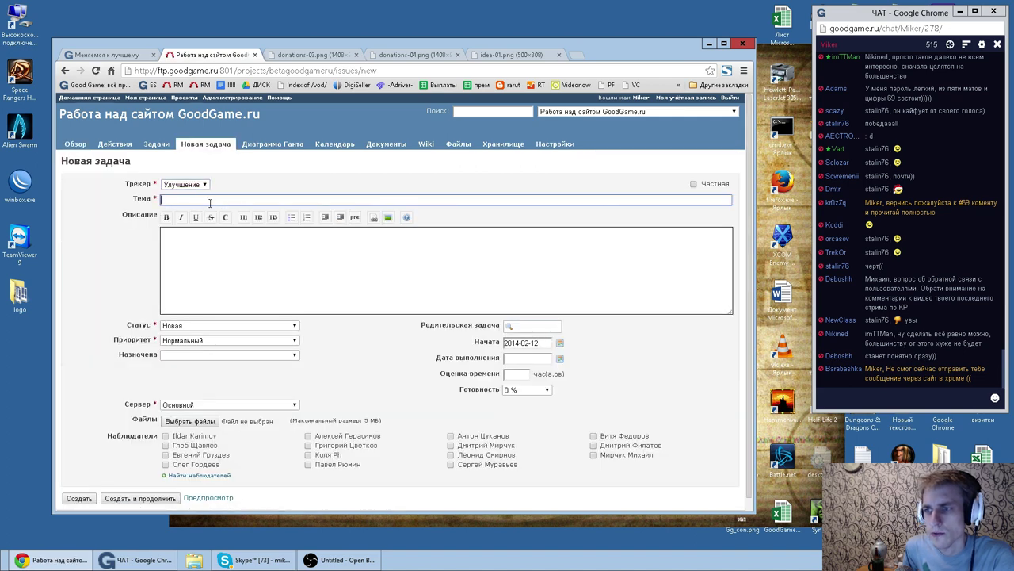
# Step: Enter the subject "Учитывать часовой пояс пользователя при указании времени в письме, которое уведомляет о анонсе/начале трансляции."
pyautogui.click(217, 199)
pyautogui.write('Учитыват')
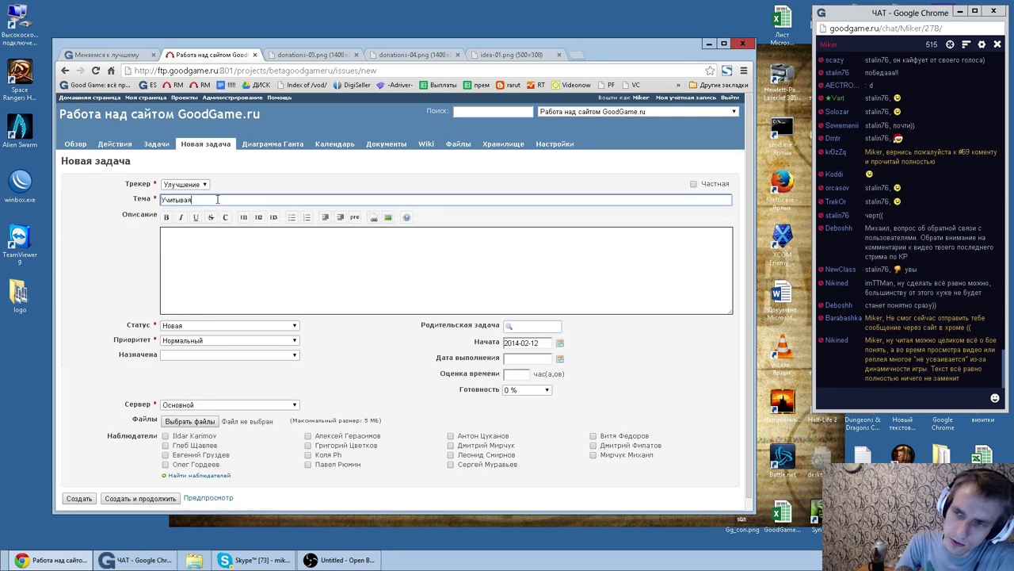
pyautogui.write('ь часовой по')
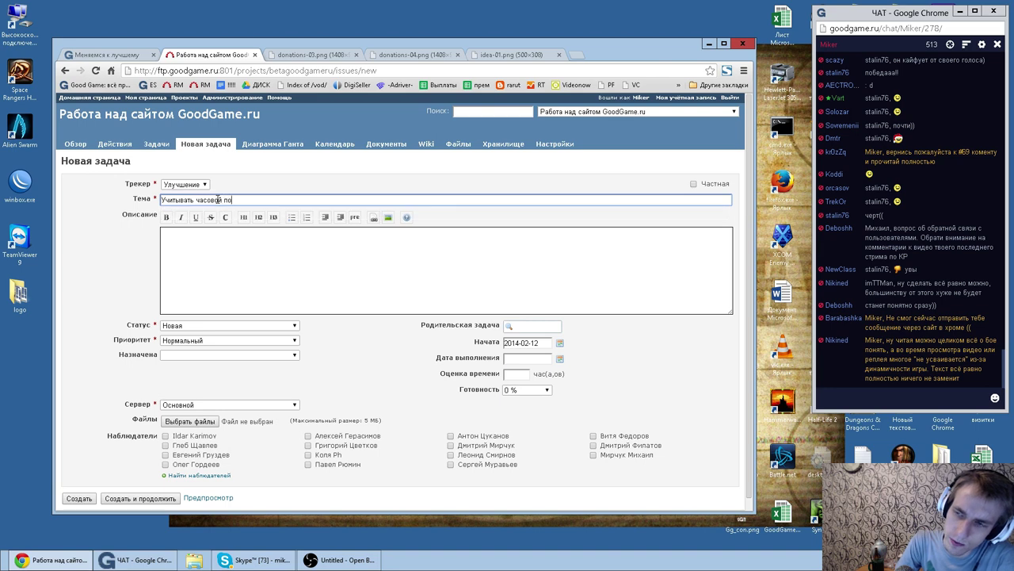
pyautogui.write('яс пользователя при указании времени ')
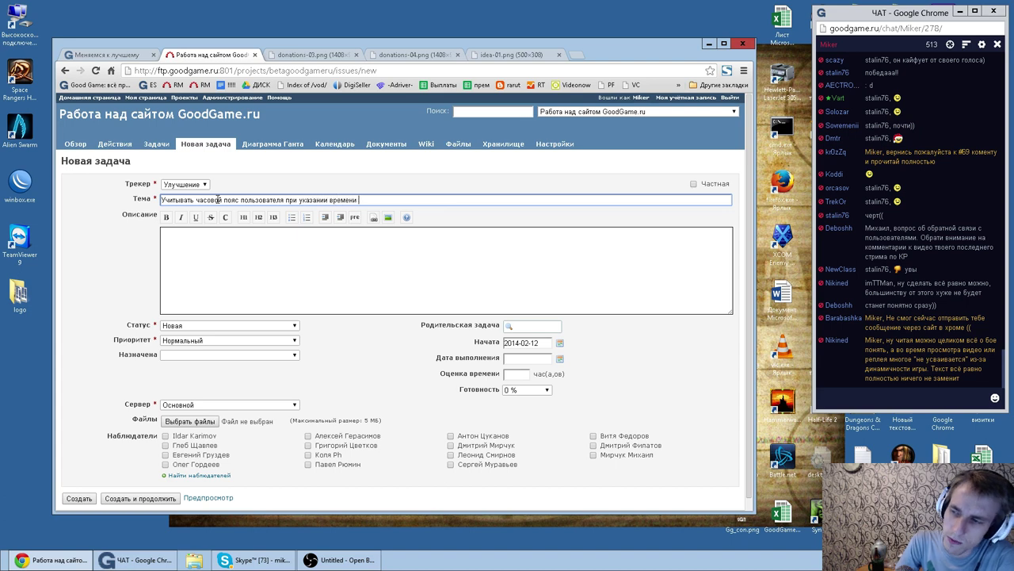
pyautogui.write('в письме, котор')
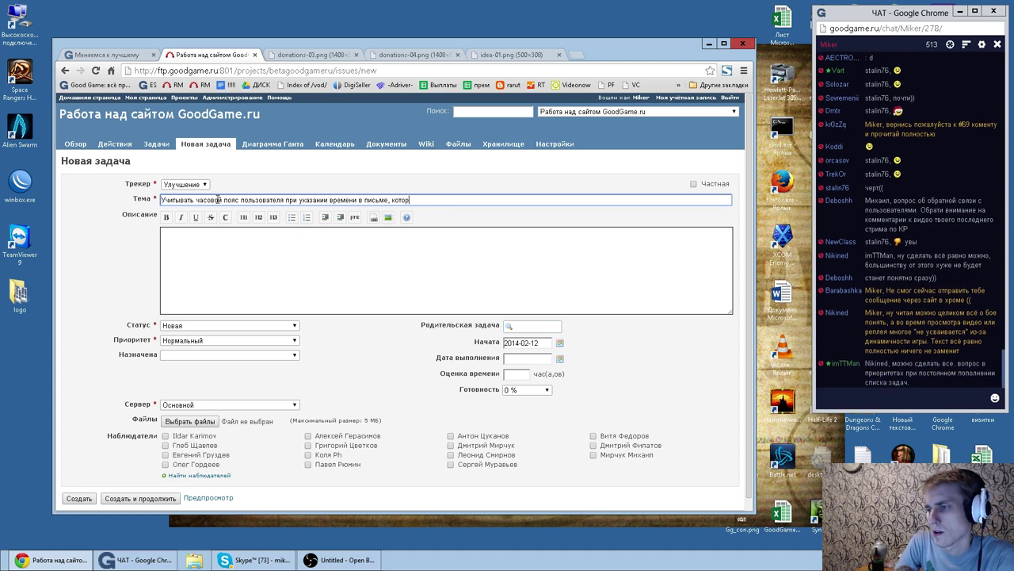
pyautogui.write('ое приход')
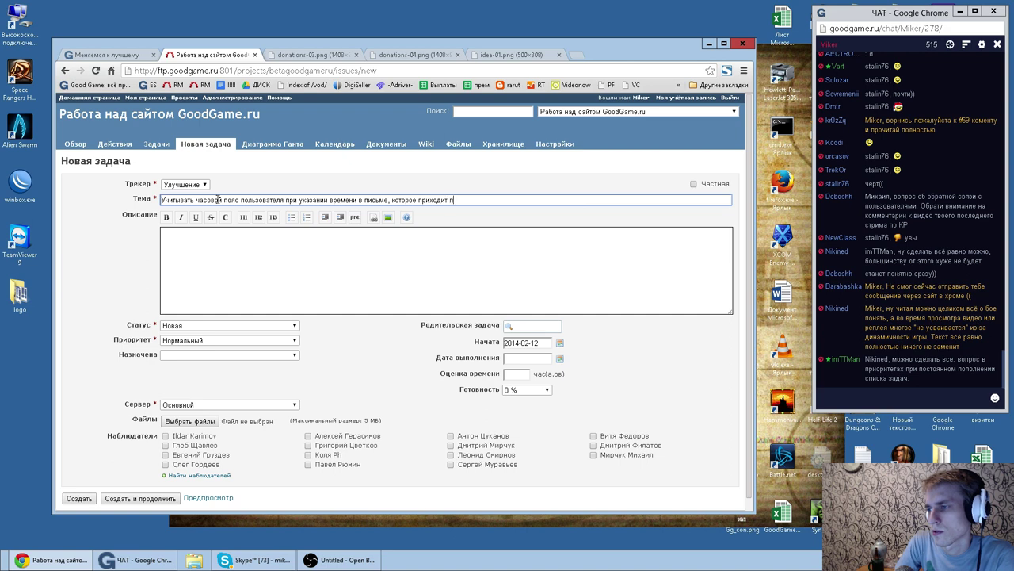
pyautogui.write('ит')
pyautogui.hotkey('ctrl', 'shift', 'Left')
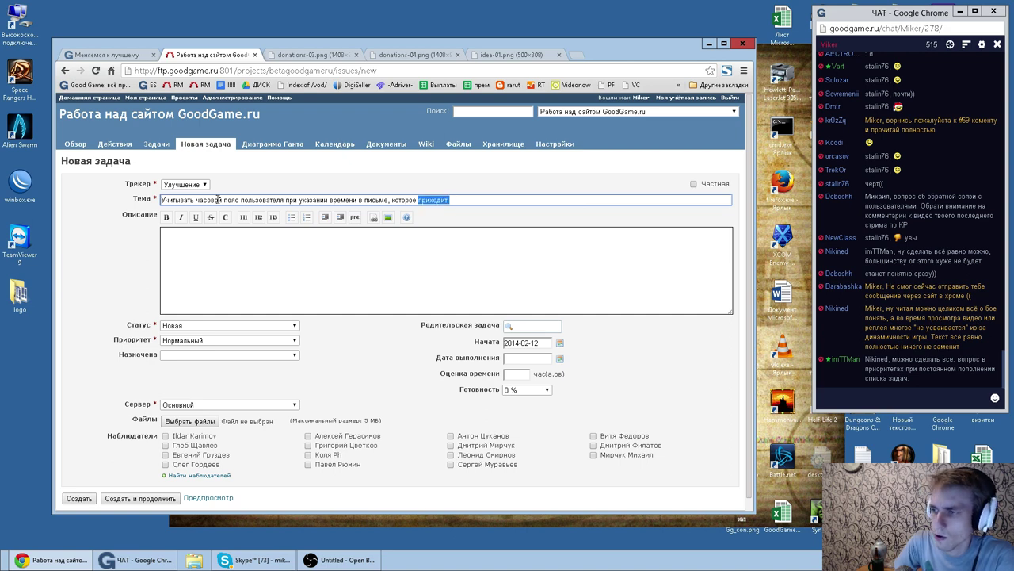
pyautogui.write('уве')
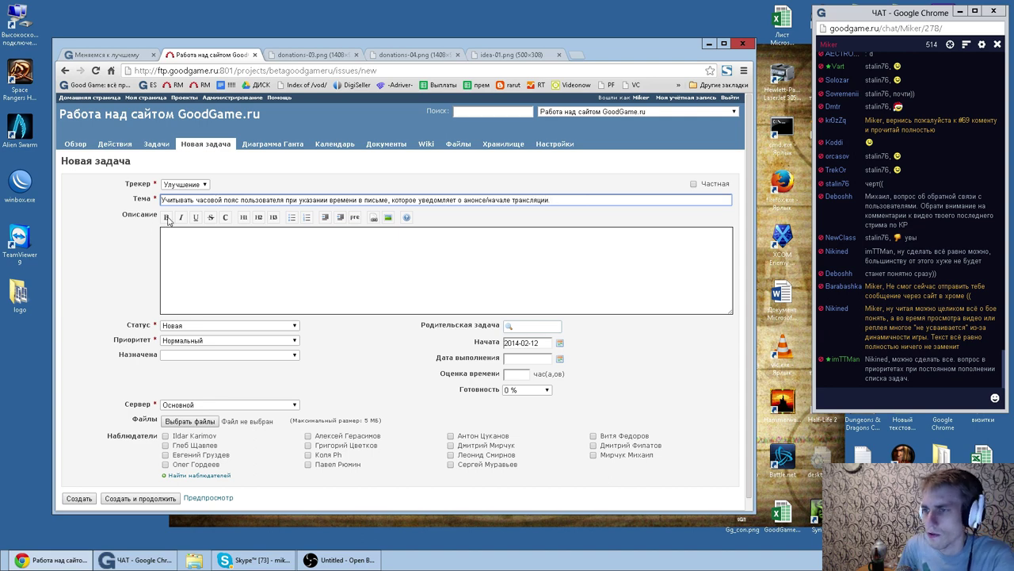
pyautogui.click(329, 200)
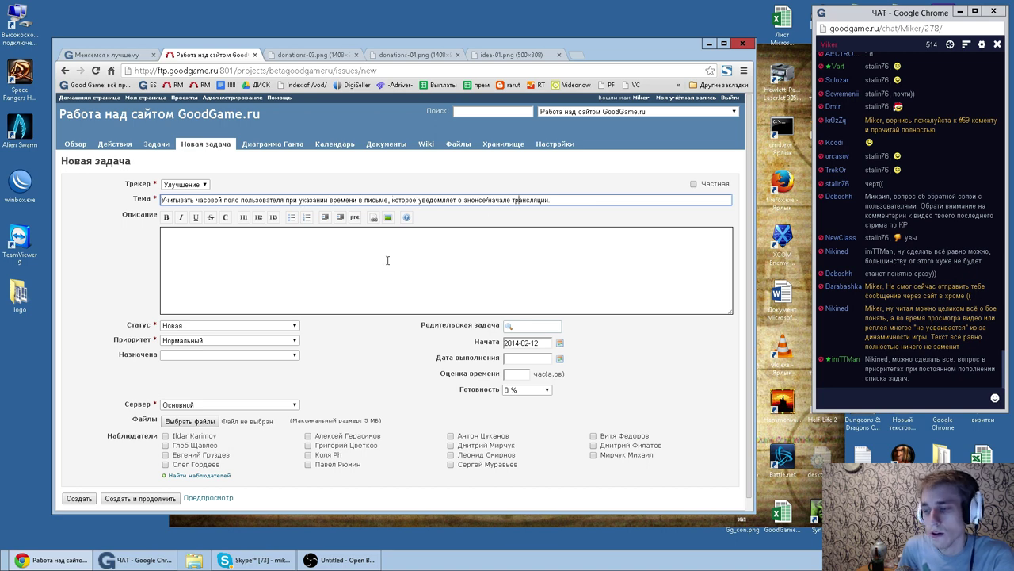
# Step: Assign the time zone issue to a developer and create it
pyautogui.click(233, 354)
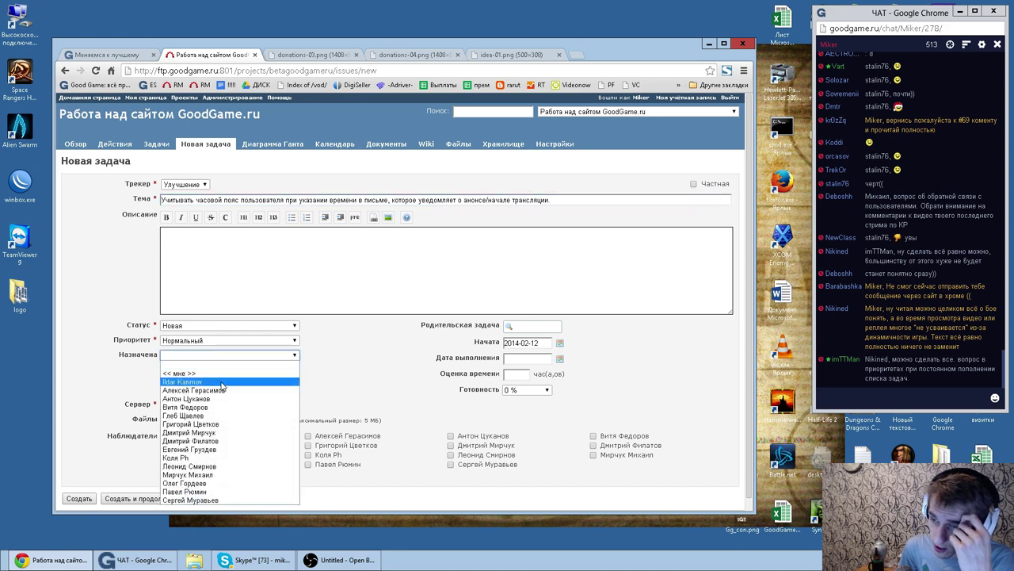
pyautogui.click(190, 491)
pyautogui.click(79, 498)
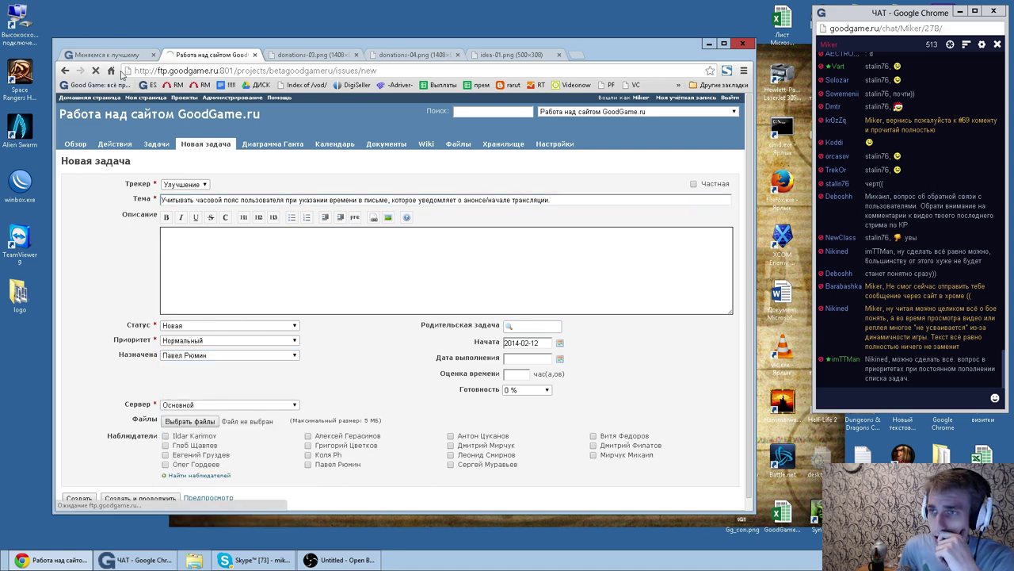
# Step: Return to the channel comments and read comment #83 about the player stopping roughly once an hour
pyautogui.click(107, 55)
pyautogui.scroll(-1, 214, 403)
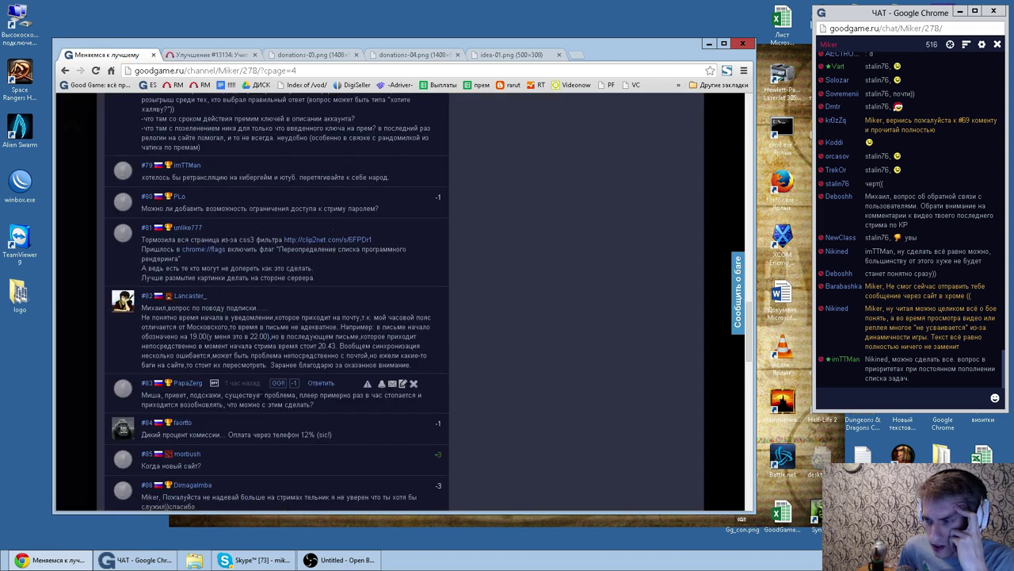
pyautogui.doubleClick(335, 395)
pyautogui.doubleClick(358, 395)
pyautogui.doubleClick(377, 395)
pyautogui.doubleClick(401, 394)
pyautogui.doubleClick(202, 404)
pyautogui.doubleClick(251, 405)
pyautogui.doubleClick(277, 404)
pyautogui.click(277, 404)
pyautogui.moveTo(315, 404); pyautogui.dragTo(141, 395)
pyautogui.doubleClick(175, 395)
pyautogui.doubleClick(206, 394)
pyautogui.doubleClick(244, 395)
pyautogui.doubleClick(280, 395)
pyautogui.click(335, 394)
pyautogui.doubleClick(335, 395)
pyautogui.doubleClick(359, 395)
pyautogui.click(359, 395)
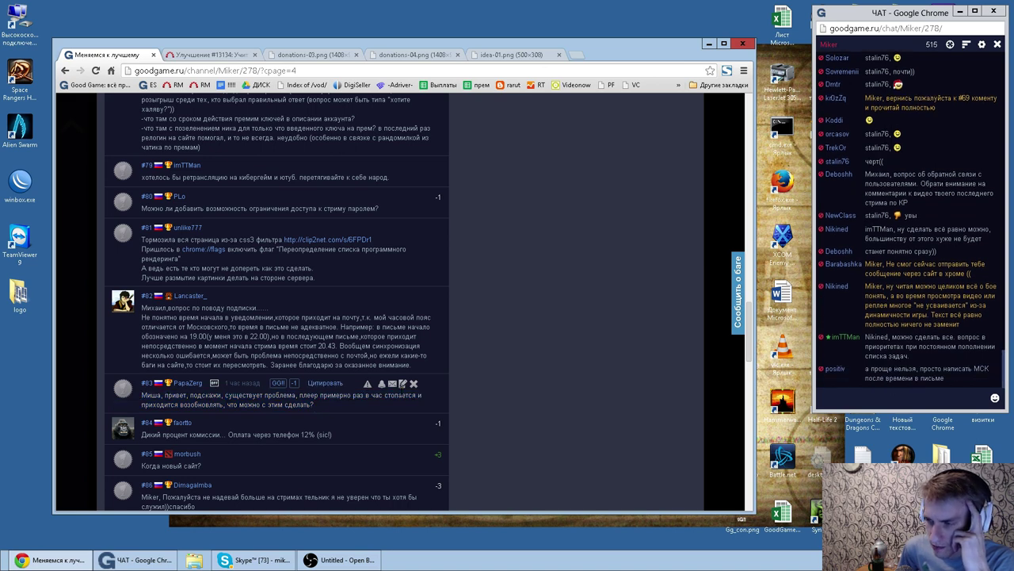
pyautogui.moveTo(341, 405); pyautogui.dragTo(143, 395)
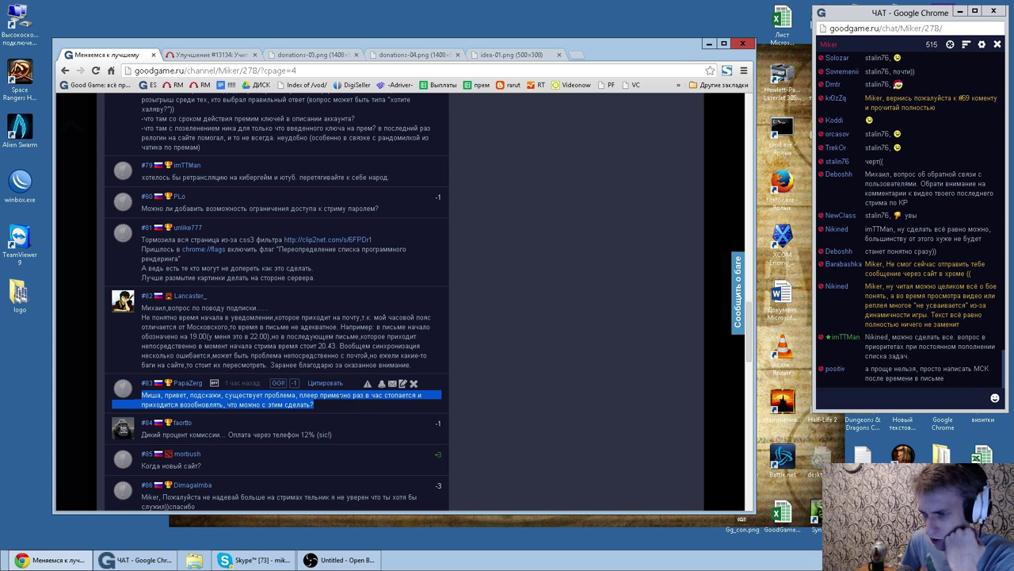
# Step: Read comment #84 about the phone payment commission and comment #85 asking about the new site
pyautogui.click(200, 443)
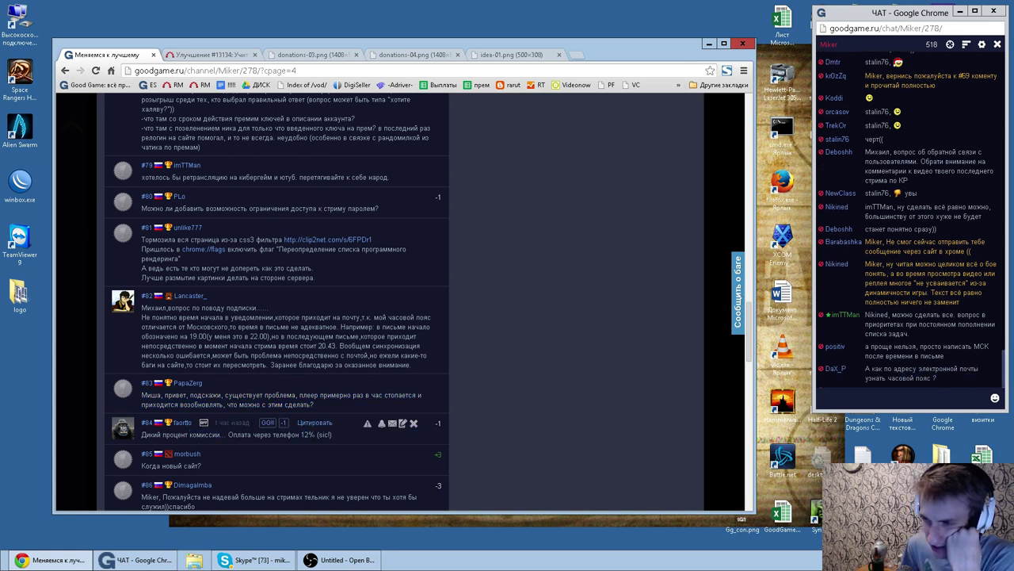
pyautogui.moveTo(315, 435); pyautogui.dragTo(335, 439)
pyautogui.click(350, 428)
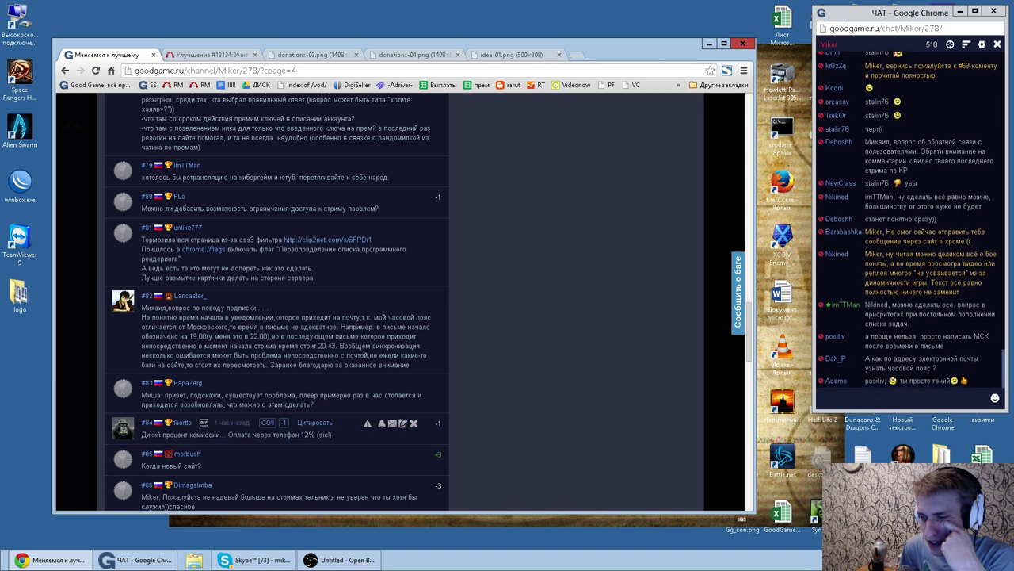
pyautogui.scroll(-3, 350, 428)
pyautogui.moveTo(218, 363); pyautogui.dragTo(165, 361)
pyautogui.click(221, 361)
# Step: Read comment #86, which asks the streamer not to wear a striped navy shirt on streams
pyautogui.moveTo(214, 400); pyautogui.dragTo(142, 390)
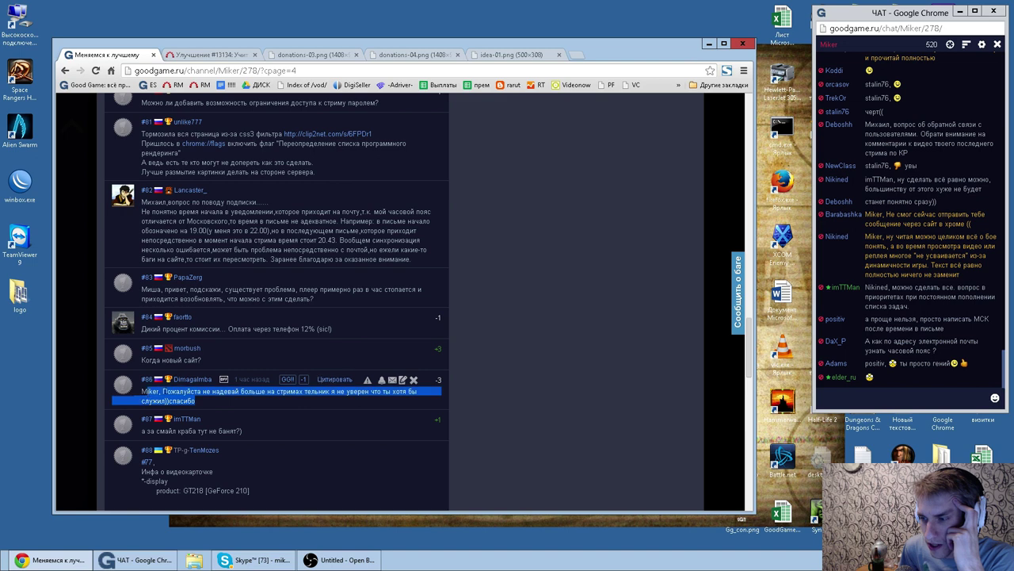
pyautogui.doubleClick(253, 390)
pyautogui.moveTo(214, 402); pyautogui.dragTo(152, 392)
pyautogui.click(199, 392)
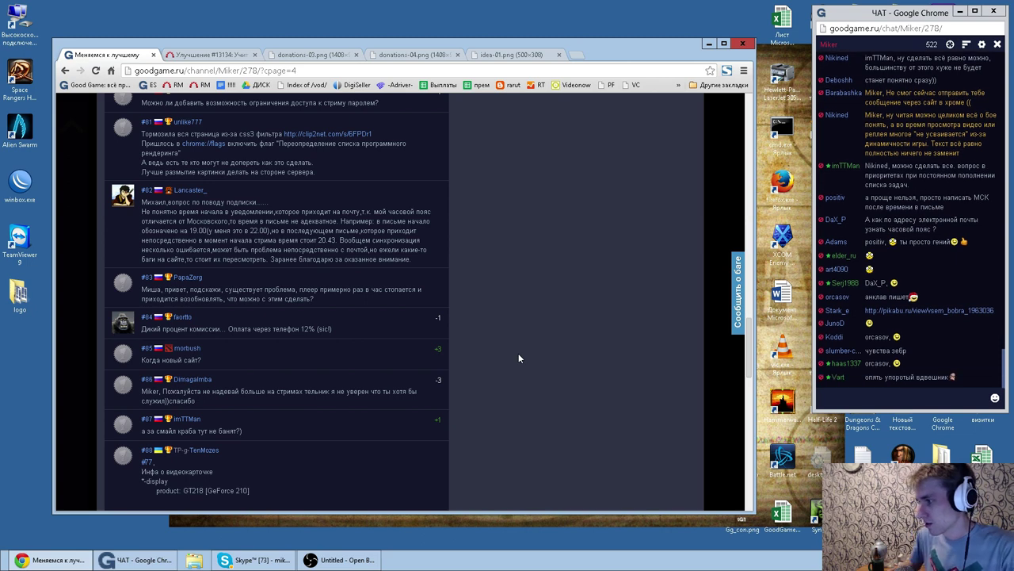
# Step: Reread comment #84 on the 12% commission for phone payments and move on to the following comments
pyautogui.moveTo(344, 326); pyautogui.dragTo(200, 329)
pyautogui.doubleClick(263, 329)
pyautogui.doubleClick(287, 328)
pyautogui.doubleClick(262, 329)
pyautogui.doubleClick(287, 328)
pyautogui.doubleClick(287, 328)
pyautogui.doubleClick(263, 328)
pyautogui.doubleClick(287, 328)
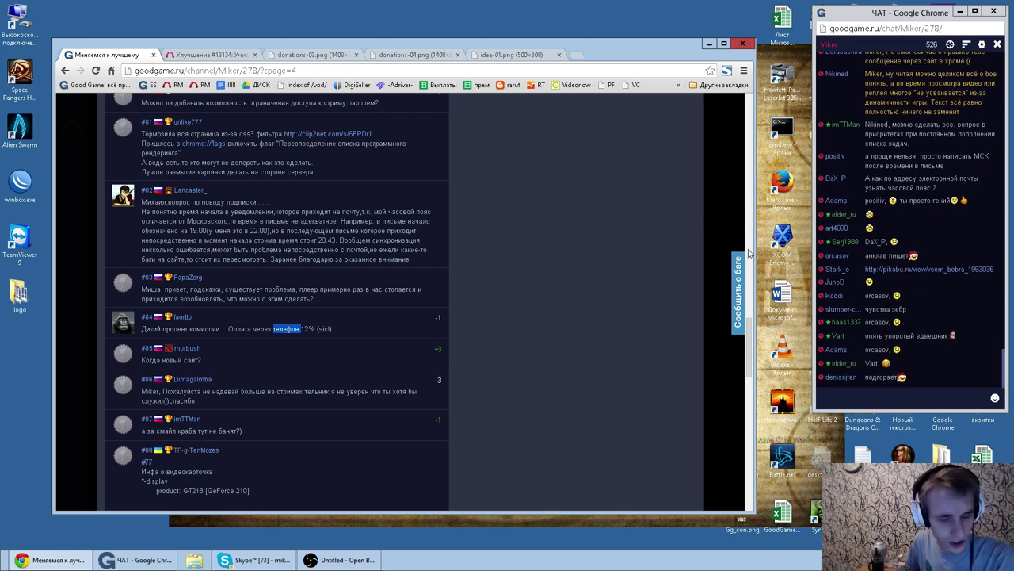
pyautogui.moveTo(333, 329); pyautogui.dragTo(302, 329)
pyautogui.doubleClick(286, 328)
pyautogui.doubleClick(263, 328)
pyautogui.doubleClick(287, 328)
pyautogui.doubleClick(306, 328)
pyautogui.doubleClick(323, 328)
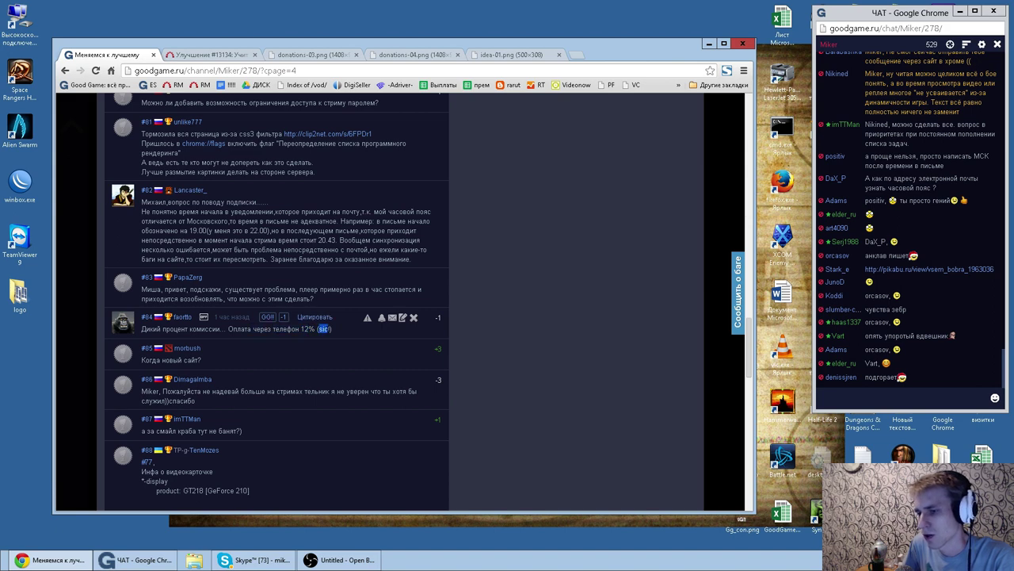
pyautogui.click(527, 331)
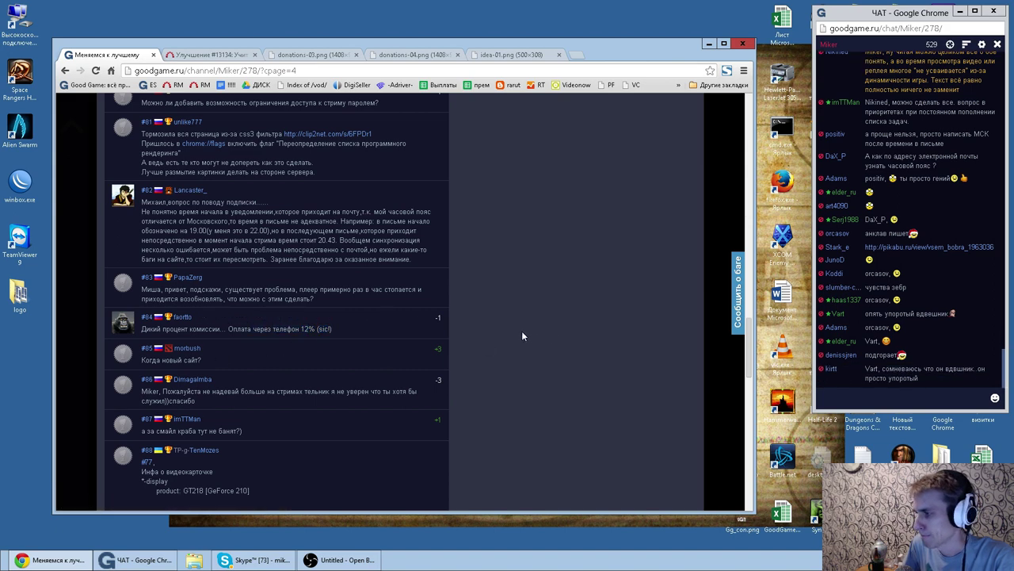
pyautogui.scroll(-1, 521, 332)
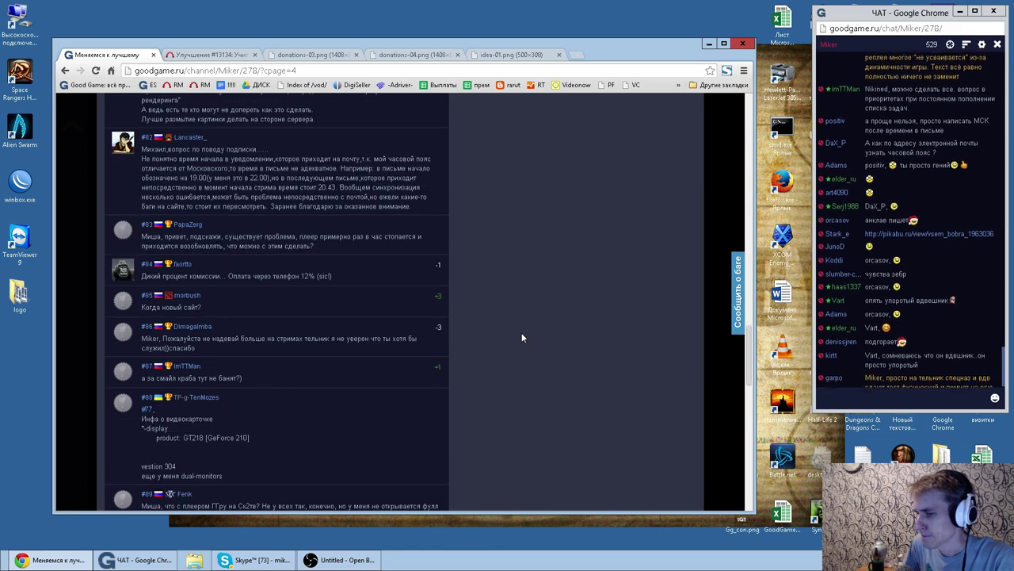
# Step: Read comment #87, which asks whether the crab smiley gets users banned
pyautogui.doubleClick(227, 378)
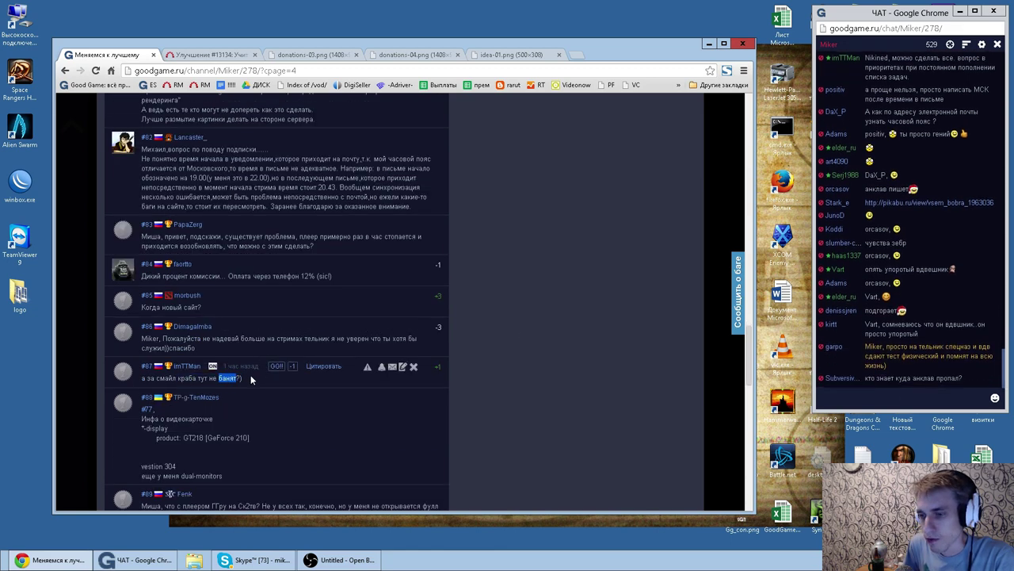
pyautogui.moveTo(256, 377); pyautogui.dragTo(141, 378)
pyautogui.click(168, 378)
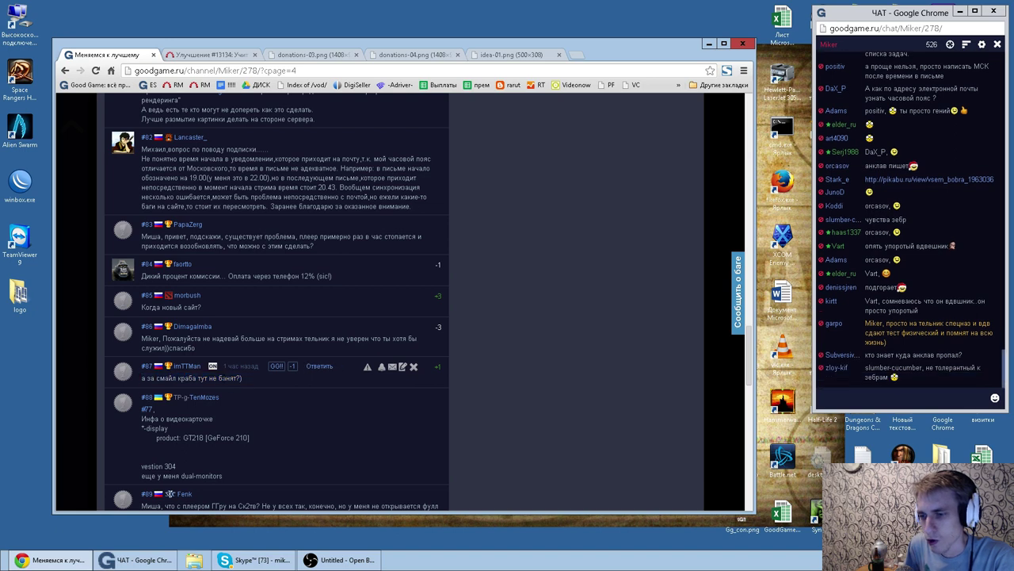
pyautogui.moveTo(242, 378); pyautogui.dragTo(165, 378)
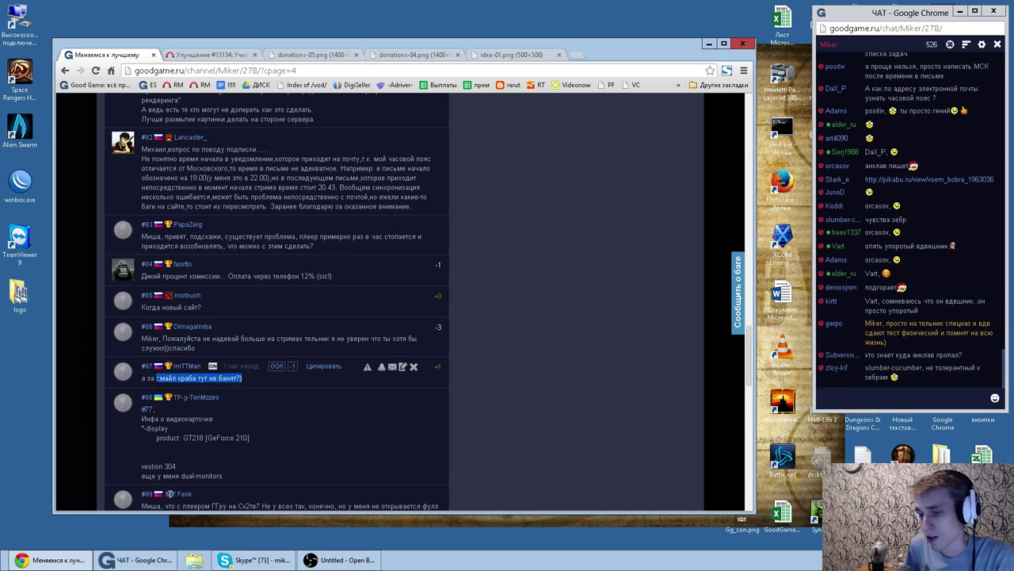
pyautogui.doubleClick(187, 378)
pyautogui.doubleClick(214, 378)
pyautogui.doubleClick(228, 378)
pyautogui.click(250, 379)
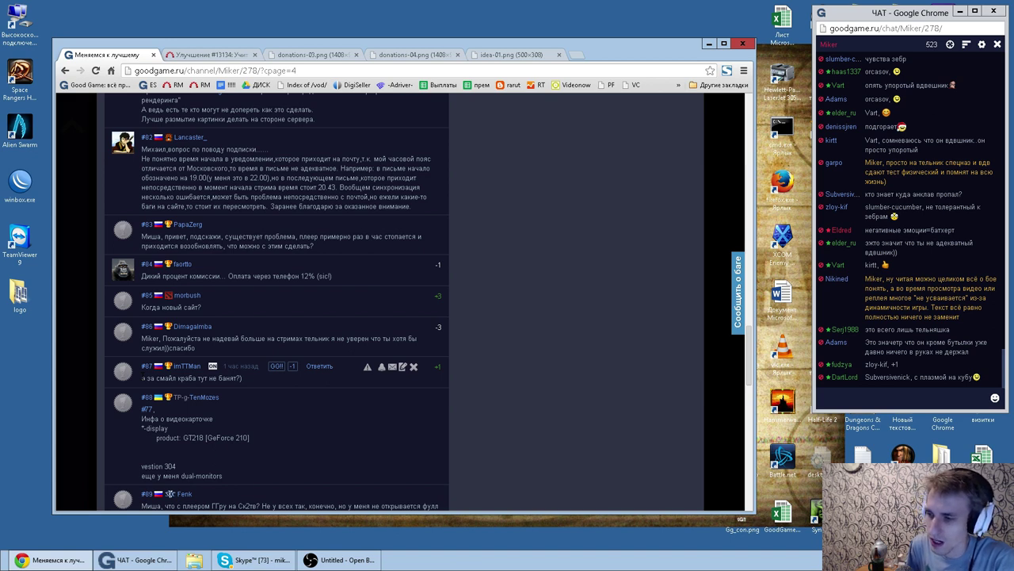
# Step: Reread comment #86, which asks the streamer to stop wearing the striped navy shirt on streams
pyautogui.tripleClick(197, 351)
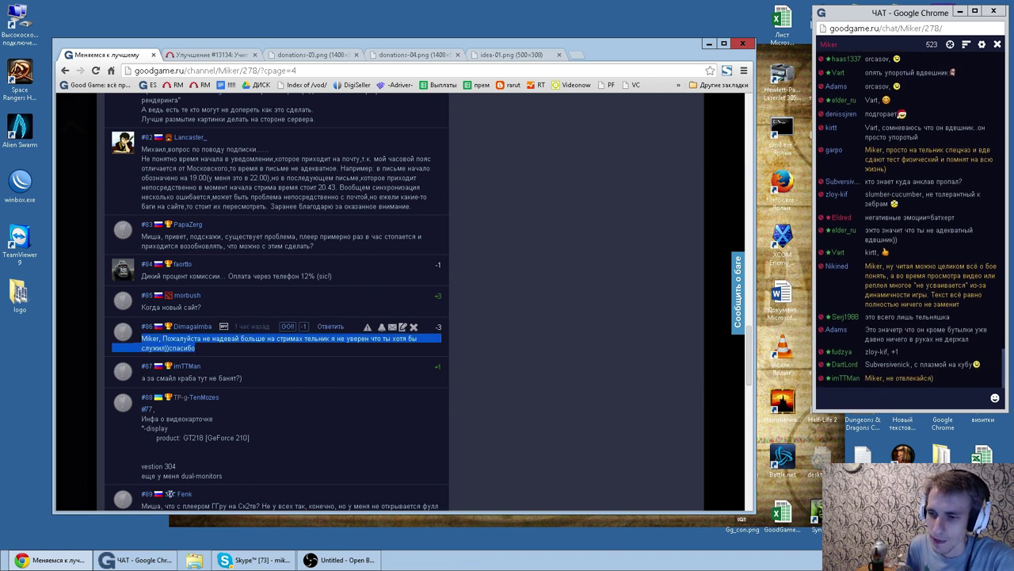
pyautogui.click(240, 338)
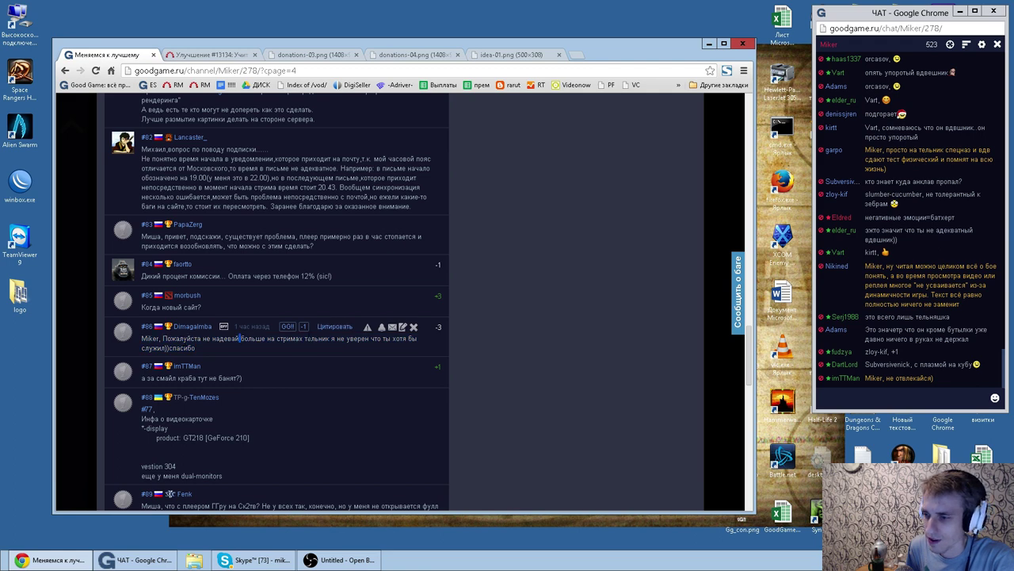
pyautogui.doubleClick(317, 338)
pyautogui.click(317, 339)
pyautogui.doubleClick(317, 339)
pyautogui.click(318, 338)
pyautogui.doubleClick(391, 338)
pyautogui.tripleClick(224, 346)
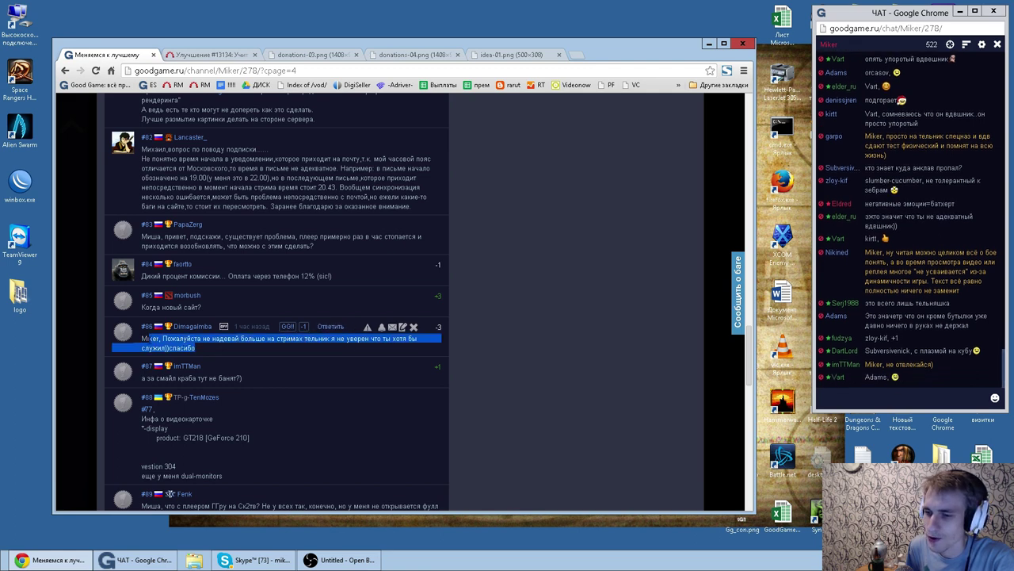
pyautogui.click(193, 334)
# Step: Look over comment #87 about the crab smiley once more
pyautogui.scroll(-1, 526, 342)
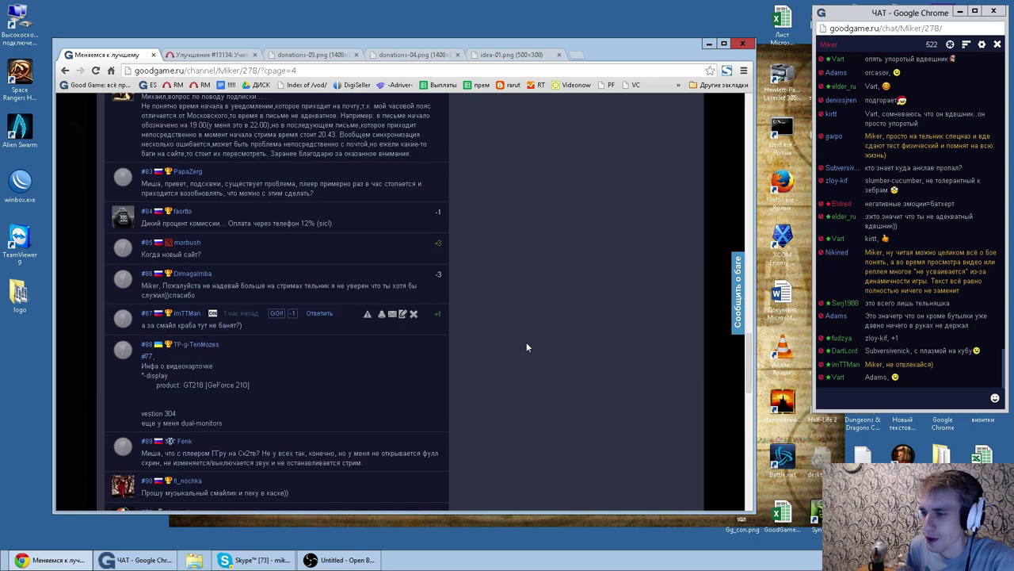
pyautogui.moveTo(251, 324); pyautogui.dragTo(150, 325)
pyautogui.doubleClick(188, 325)
pyautogui.click(190, 325)
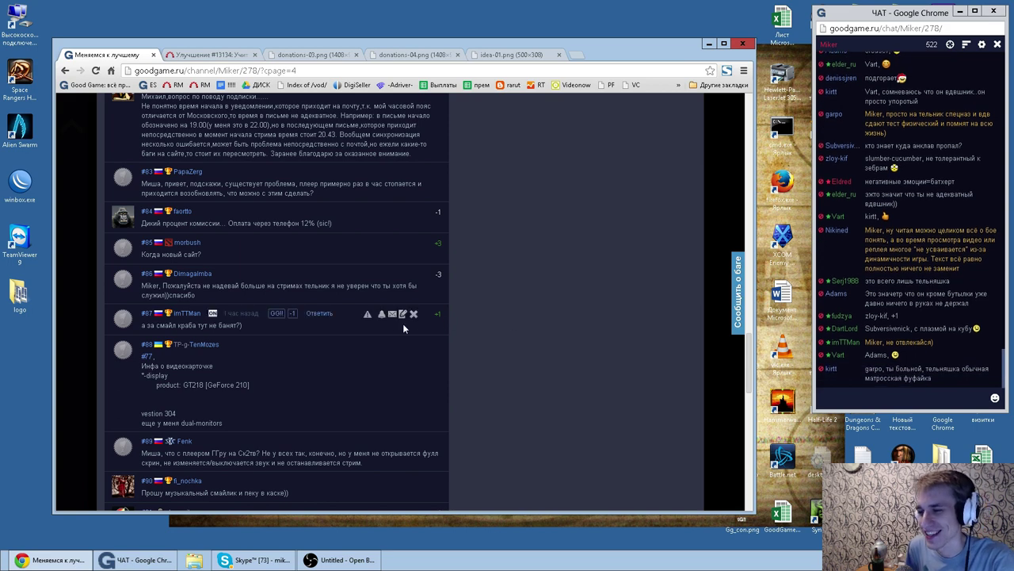
# Step: Read comment #88 with the GeForce 210 graphics card, driver version 304 and dual-monitor details
pyautogui.moveTo(282, 384); pyautogui.dragTo(141, 366)
pyautogui.doubleClick(190, 366)
pyautogui.click(263, 382)
pyautogui.moveTo(264, 382); pyautogui.dragTo(141, 374)
pyautogui.click(247, 399)
pyautogui.moveTo(235, 426); pyautogui.dragTo(217, 367)
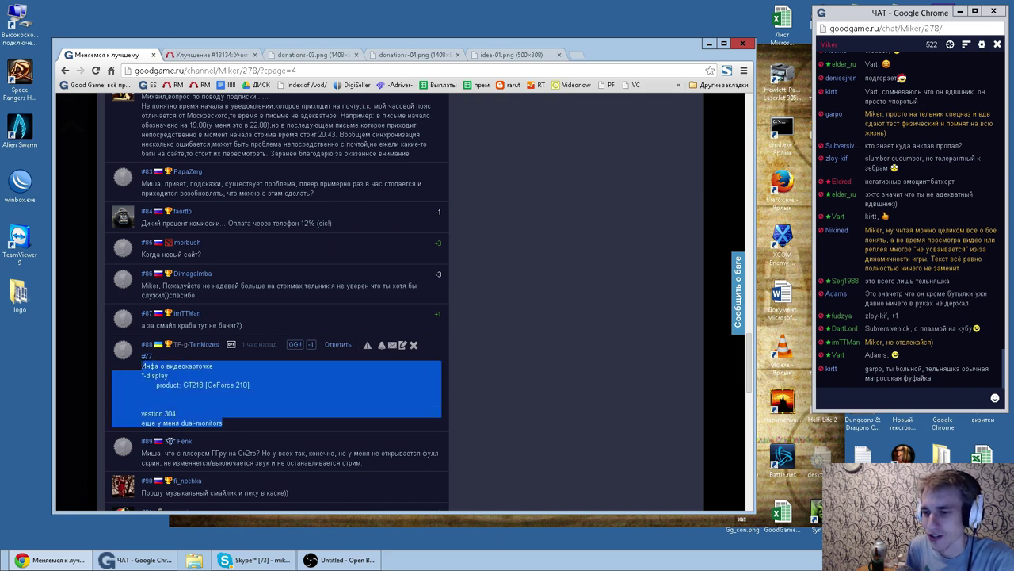
pyautogui.click(217, 367)
pyautogui.moveTo(241, 424); pyautogui.dragTo(148, 365)
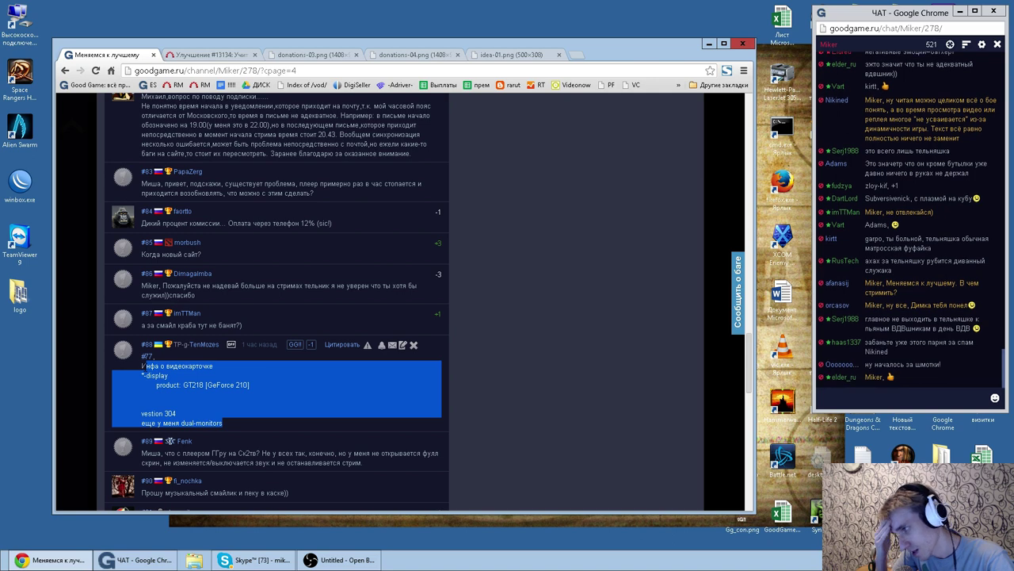
pyautogui.click(529, 398)
# Step: Read comment #89 about the GG player on Sc2tv not opening full screen, changing the sound or stopping the stream
pyautogui.scroll(-3, 475, 380)
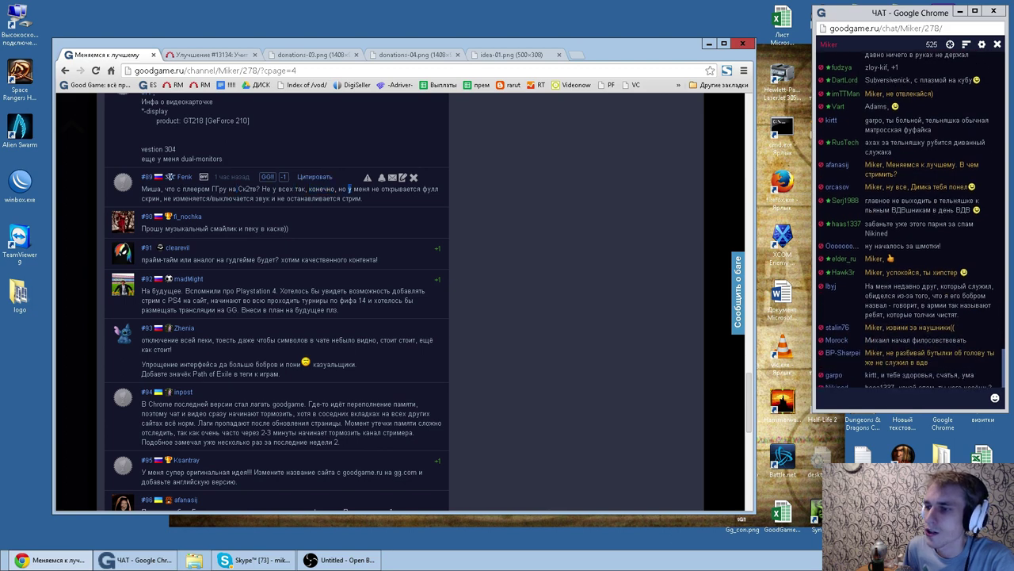
pyautogui.moveTo(379, 189); pyautogui.dragTo(423, 189)
pyautogui.moveTo(171, 198); pyautogui.dragTo(142, 189)
pyautogui.doubleClick(194, 198)
pyautogui.doubleClick(198, 189)
pyautogui.click(254, 183)
pyautogui.doubleClick(248, 189)
pyautogui.doubleClick(286, 189)
pyautogui.doubleClick(344, 189)
pyautogui.doubleClick(362, 188)
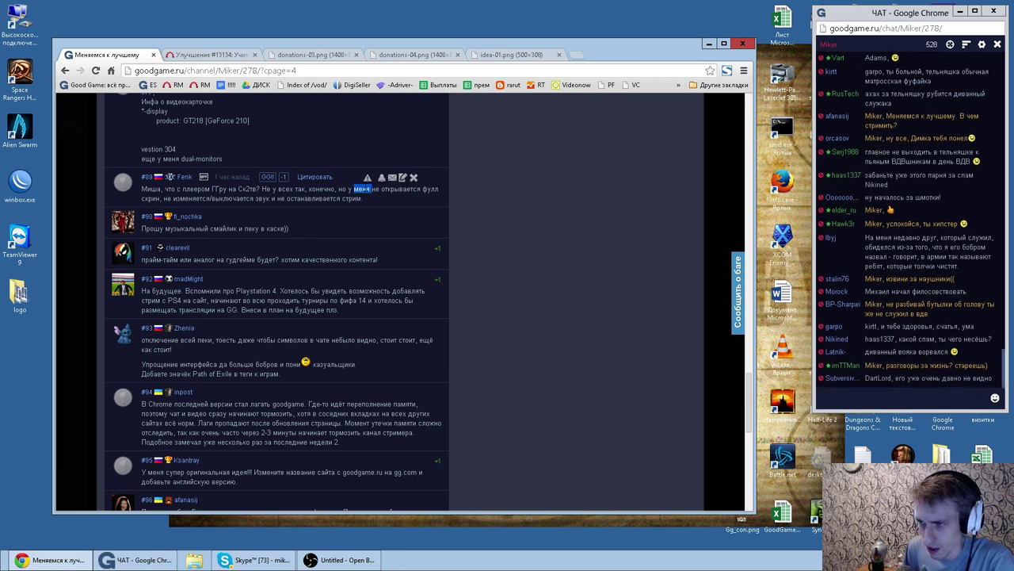
pyautogui.moveTo(369, 199); pyautogui.dragTo(141, 189)
pyautogui.click(168, 189)
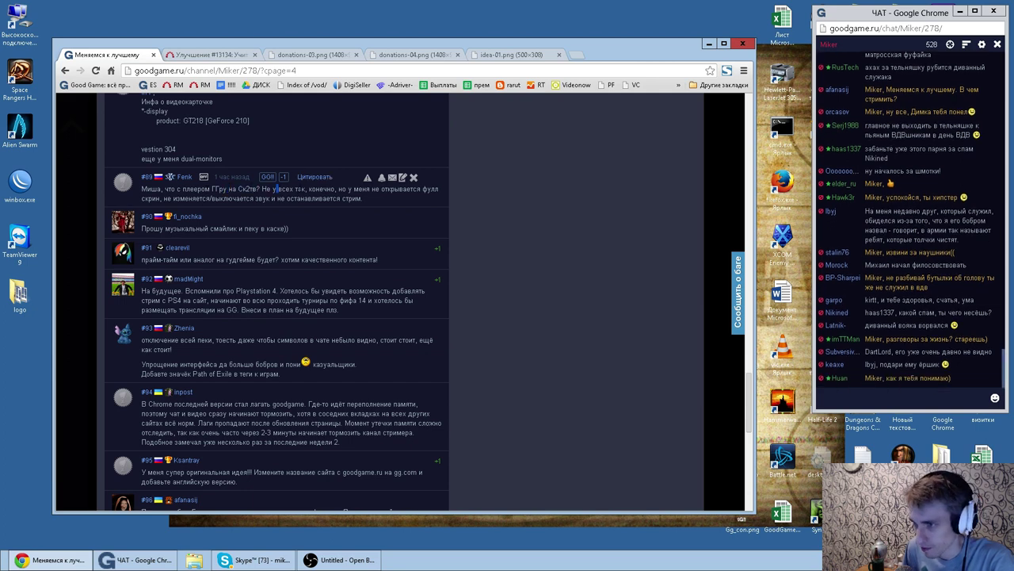
pyautogui.doubleClick(322, 188)
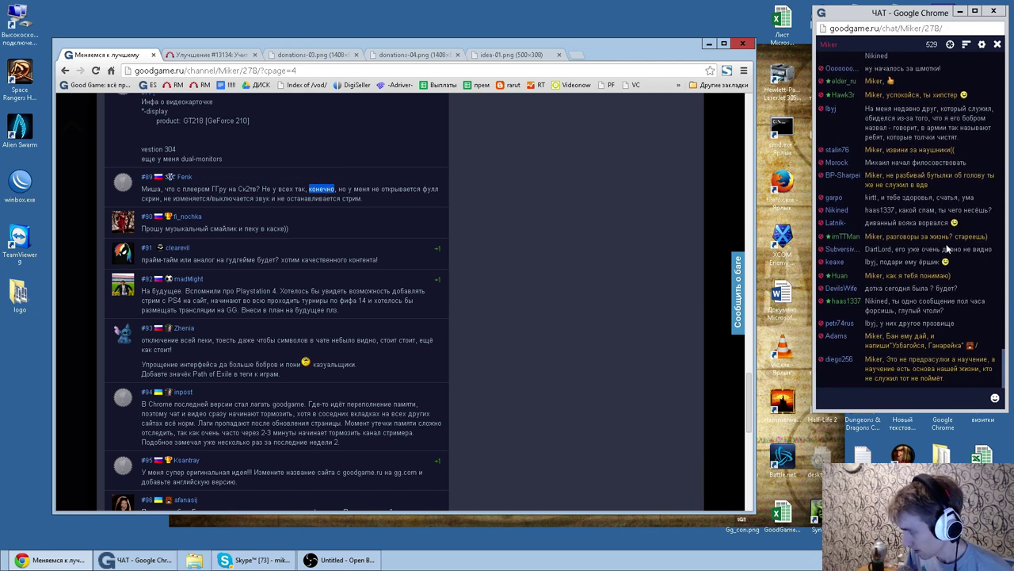
pyautogui.doubleClick(233, 198)
# Step: Read comment #90 requesting new smileys and comment #91 asking for a prime-time show on GoodGame
pyautogui.scroll(-1, 290, 194)
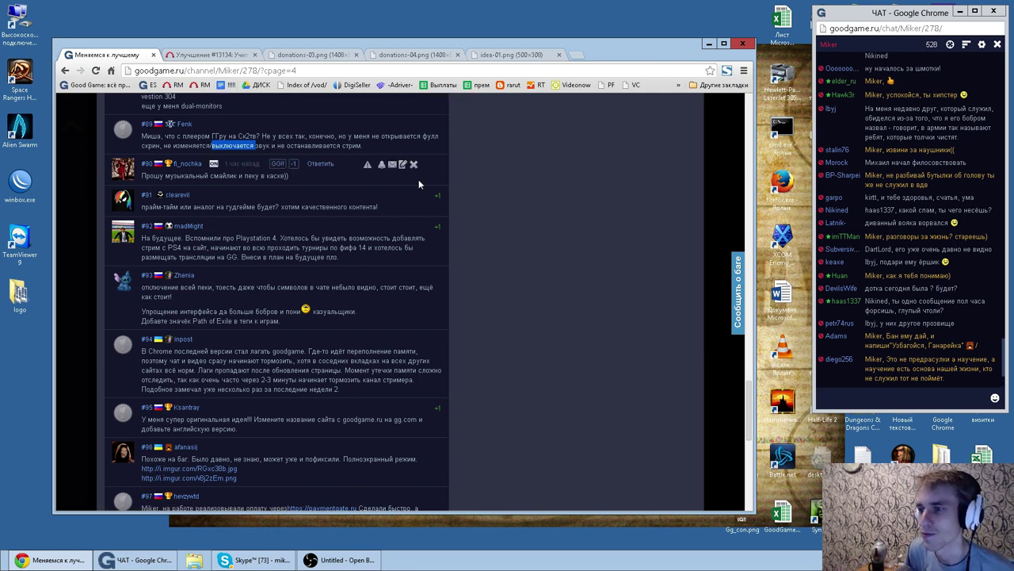
pyautogui.moveTo(264, 176); pyautogui.dragTo(286, 176)
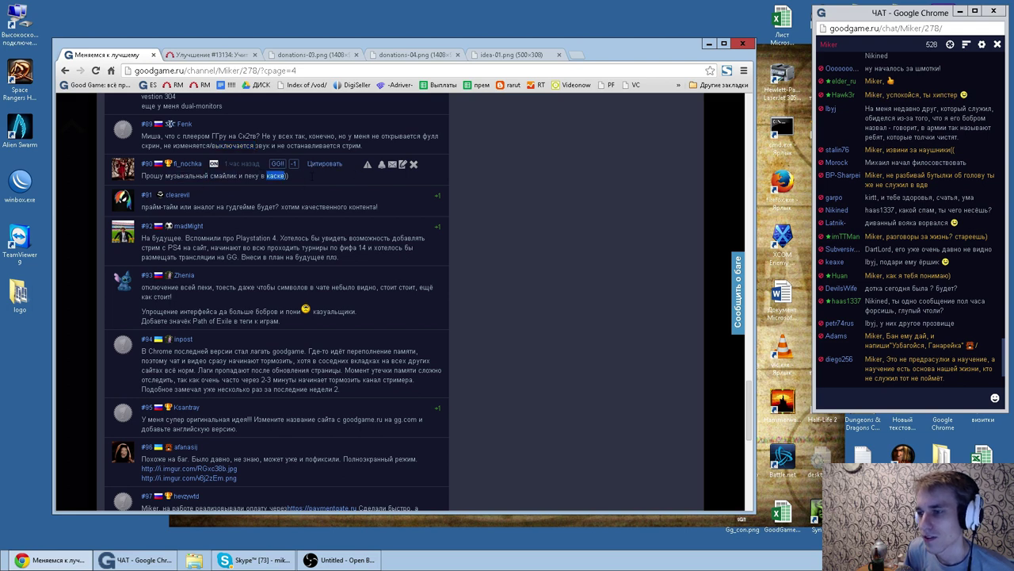
pyautogui.moveTo(162, 206); pyautogui.dragTo(141, 206)
pyautogui.doubleClick(205, 206)
pyautogui.doubleClick(242, 206)
pyautogui.doubleClick(266, 206)
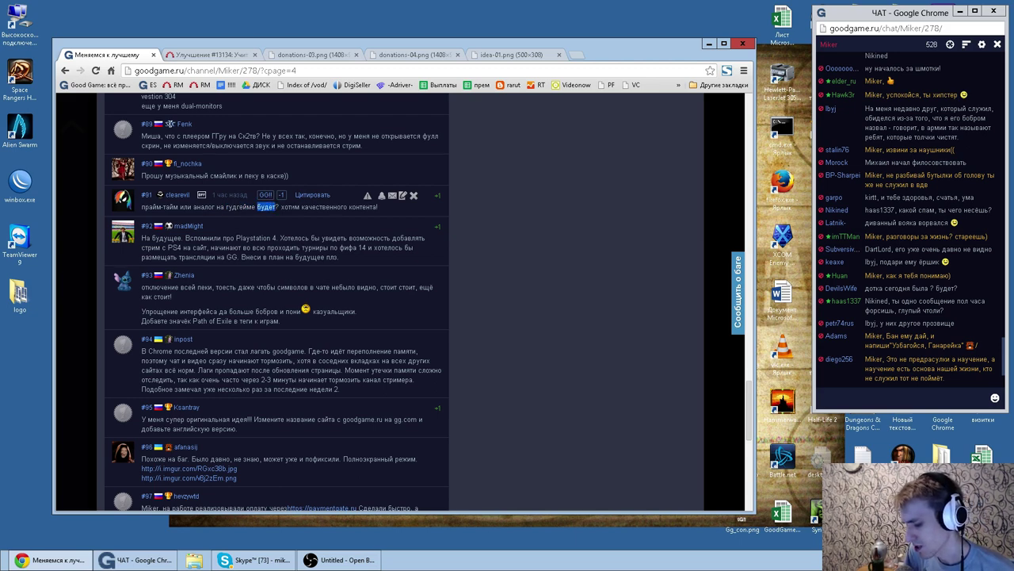
pyautogui.doubleClick(291, 206)
pyautogui.doubleClick(324, 206)
pyautogui.doubleClick(363, 206)
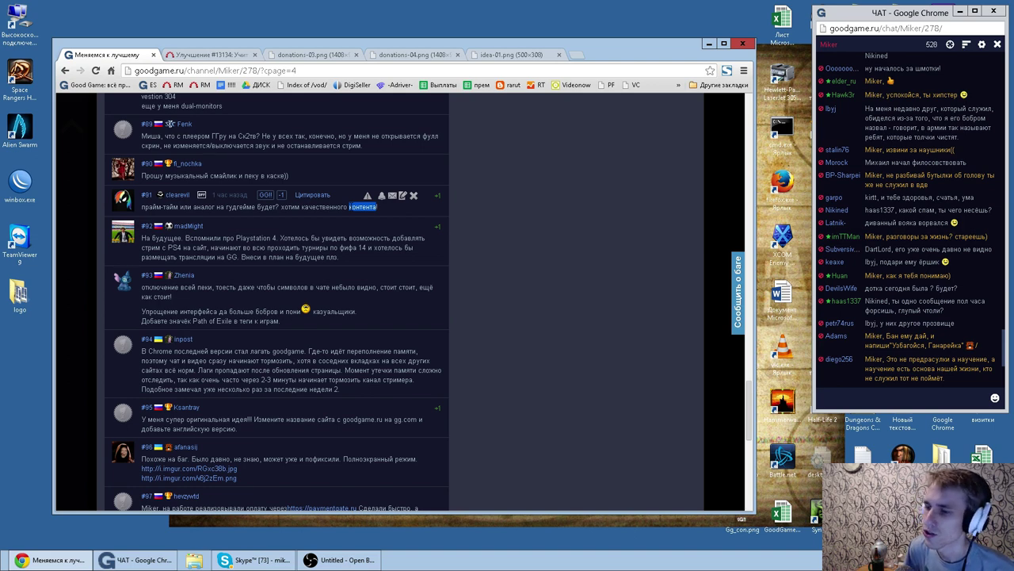
# Step: Read comment #92, which asks for adding PS4 streams to the site and broadcasting FIFA 14 tournaments
pyautogui.moveTo(364, 261); pyautogui.dragTo(197, 248)
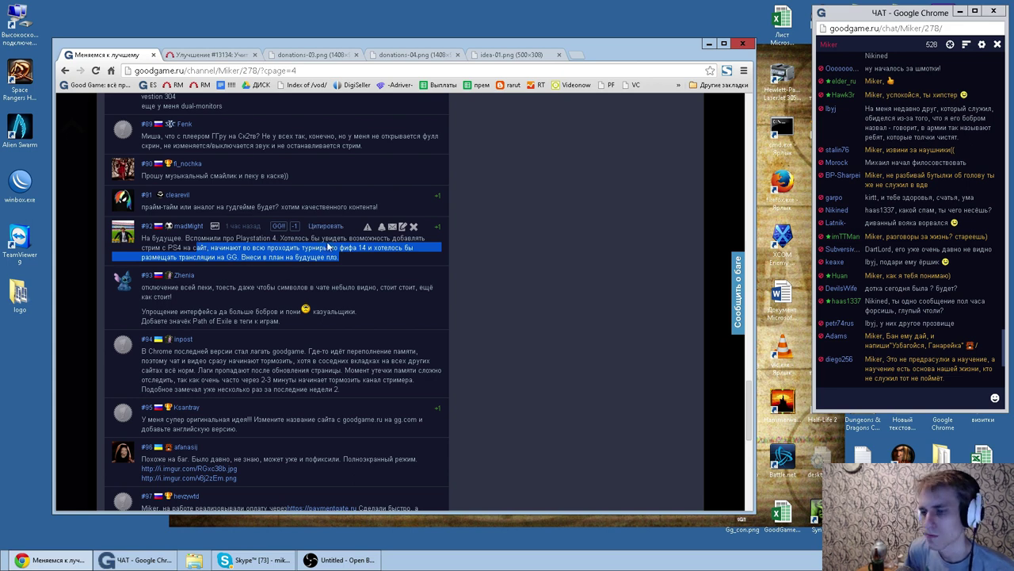
pyautogui.click(468, 252)
pyautogui.scroll(-1, 470, 256)
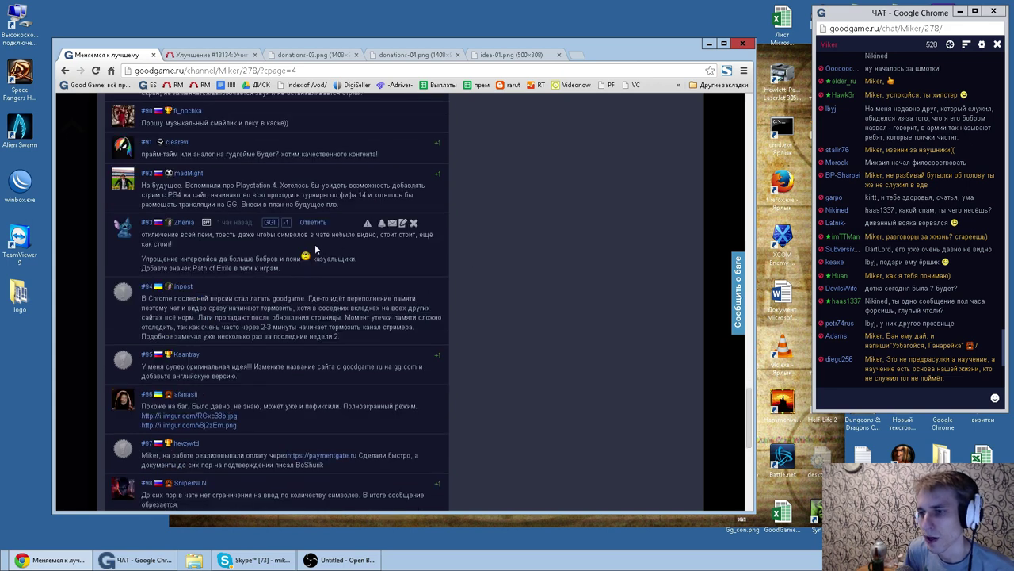
pyautogui.doubleClick(254, 185)
pyautogui.doubleClick(204, 185)
pyautogui.moveTo(241, 185); pyautogui.dragTo(302, 185)
pyautogui.moveTo(341, 185); pyautogui.dragTo(415, 185)
pyautogui.moveTo(150, 194); pyautogui.dragTo(233, 194)
pyautogui.doubleClick(226, 194)
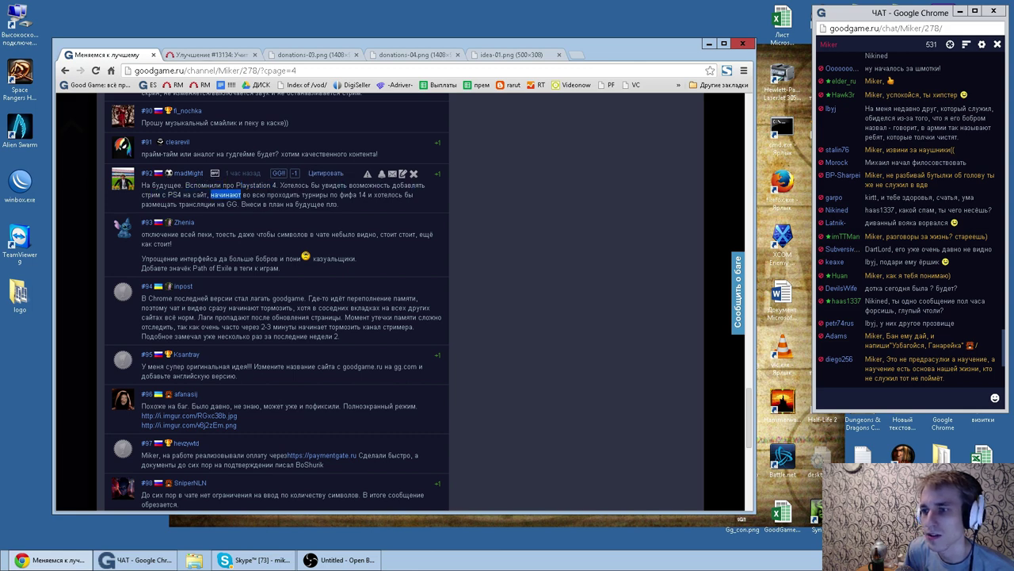
pyautogui.doubleClick(290, 194)
pyautogui.click(293, 198)
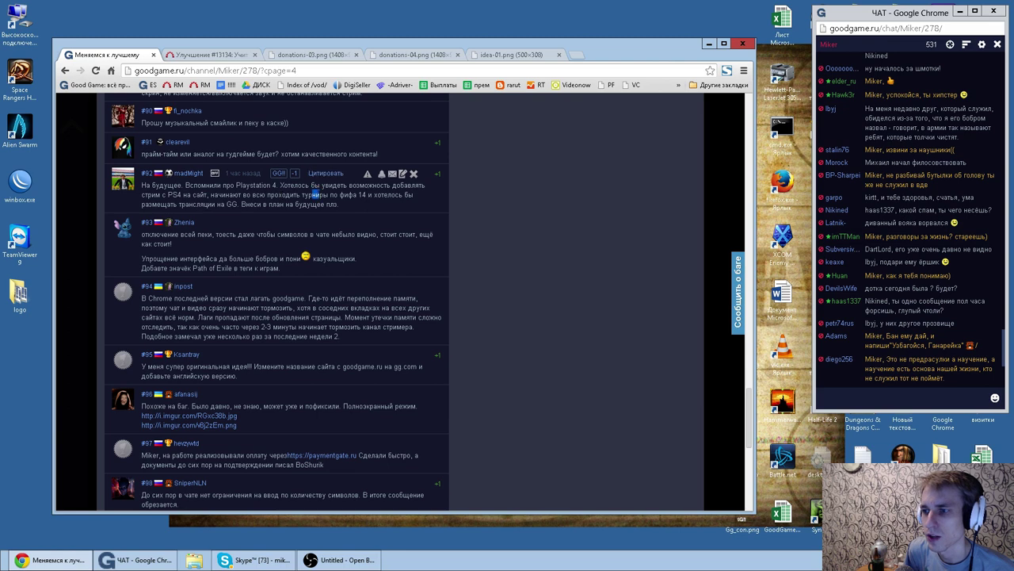
pyautogui.moveTo(150, 203); pyautogui.dragTo(296, 203)
pyautogui.doubleClick(356, 208)
pyautogui.click(353, 206)
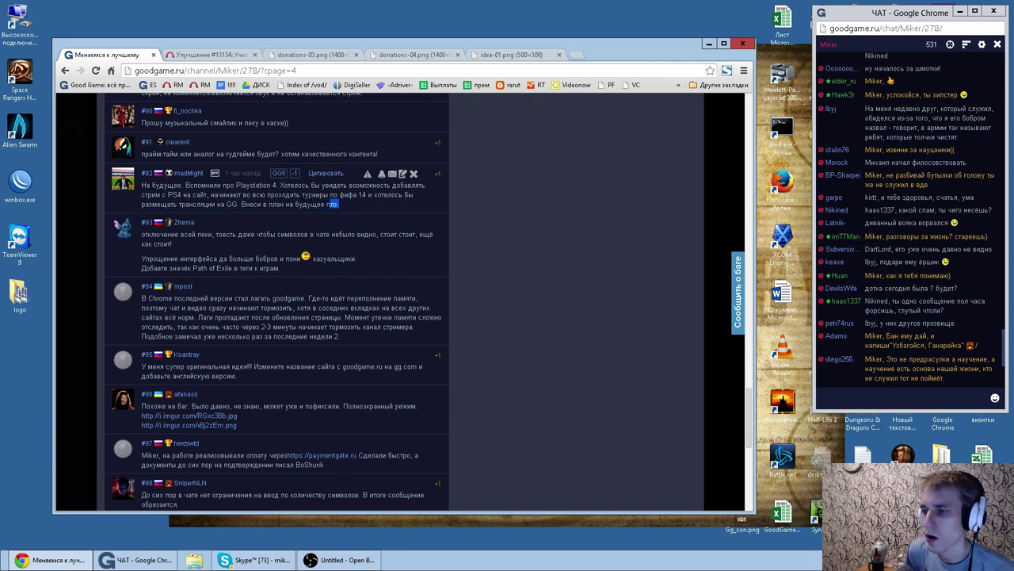
# Step: Reread comment #92 phrase by phrase, focusing on the PlayStation 4 streaming request for future plans
pyautogui.tripleClick(354, 206)
pyautogui.click(354, 206)
pyautogui.doubleClick(254, 185)
pyautogui.doubleClick(297, 185)
pyautogui.doubleClick(335, 185)
pyautogui.doubleClick(369, 186)
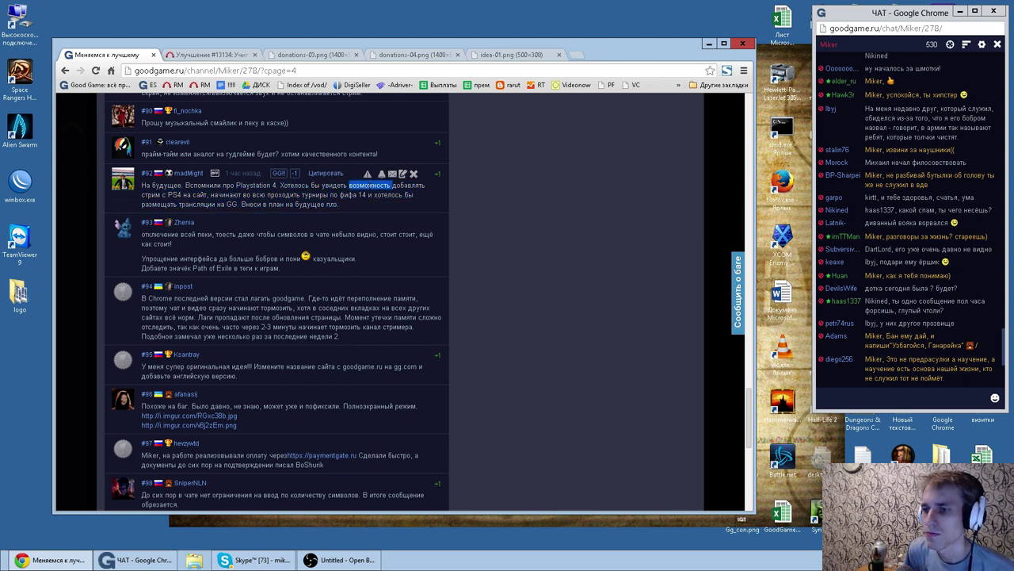
pyautogui.doubleClick(226, 194)
pyautogui.doubleClick(284, 194)
pyautogui.click(320, 194)
pyautogui.doubleClick(315, 194)
pyautogui.doubleClick(363, 194)
pyautogui.doubleClick(388, 194)
pyautogui.doubleClick(332, 205)
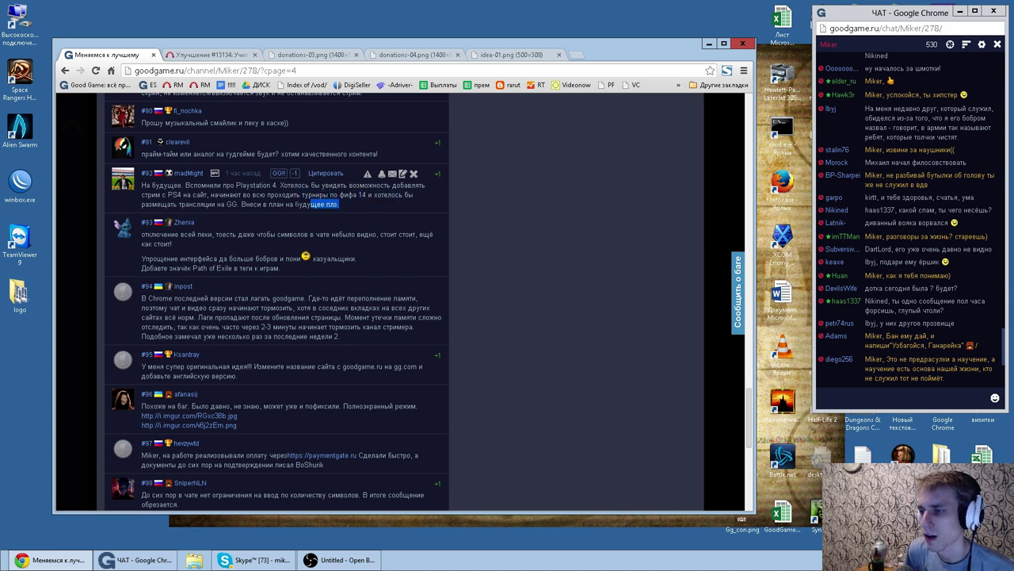
pyautogui.tripleClick(333, 204)
pyautogui.doubleClick(168, 185)
pyautogui.click(203, 185)
pyautogui.doubleClick(253, 185)
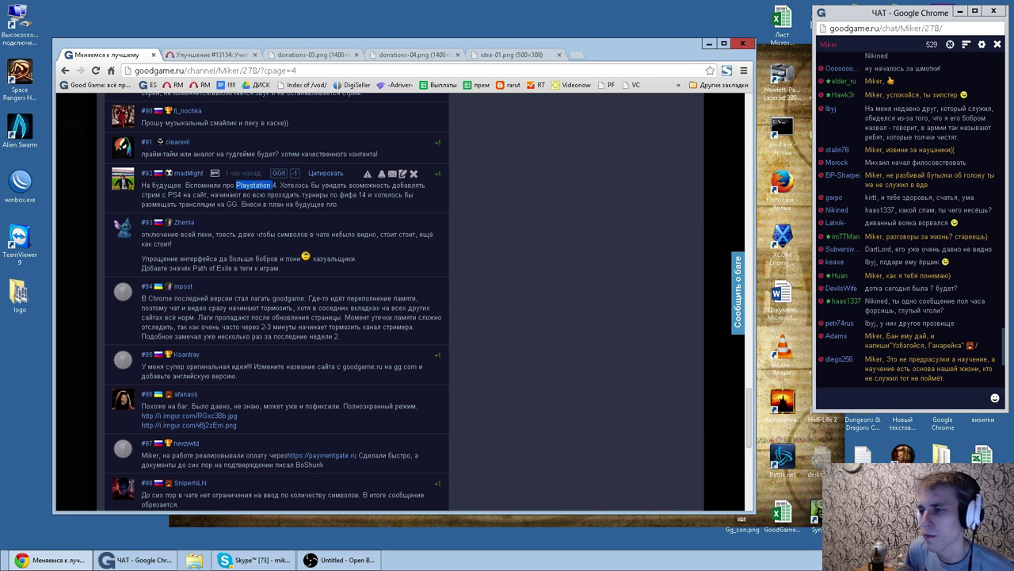
pyautogui.click(305, 184)
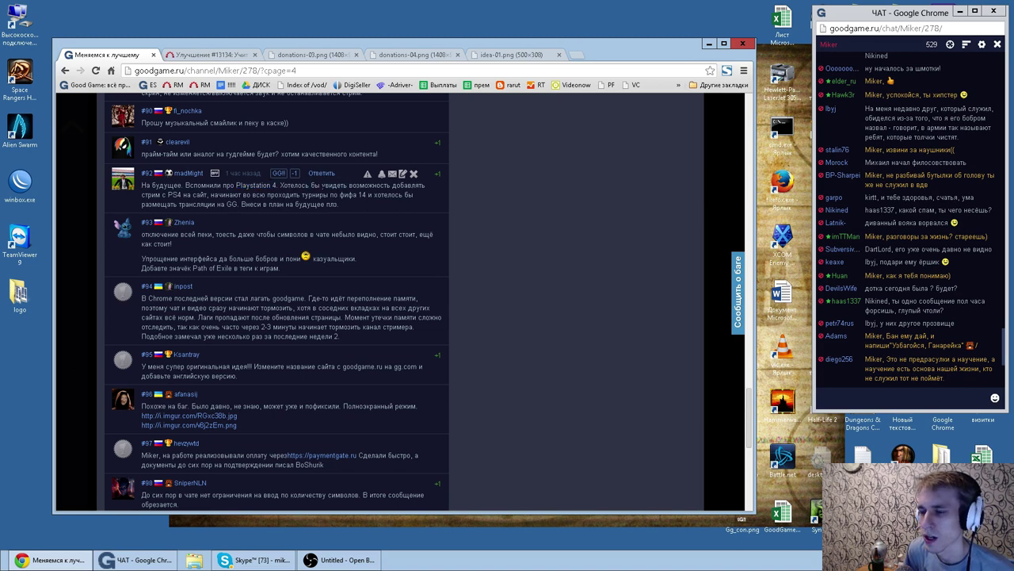
pyautogui.tripleClick(327, 184)
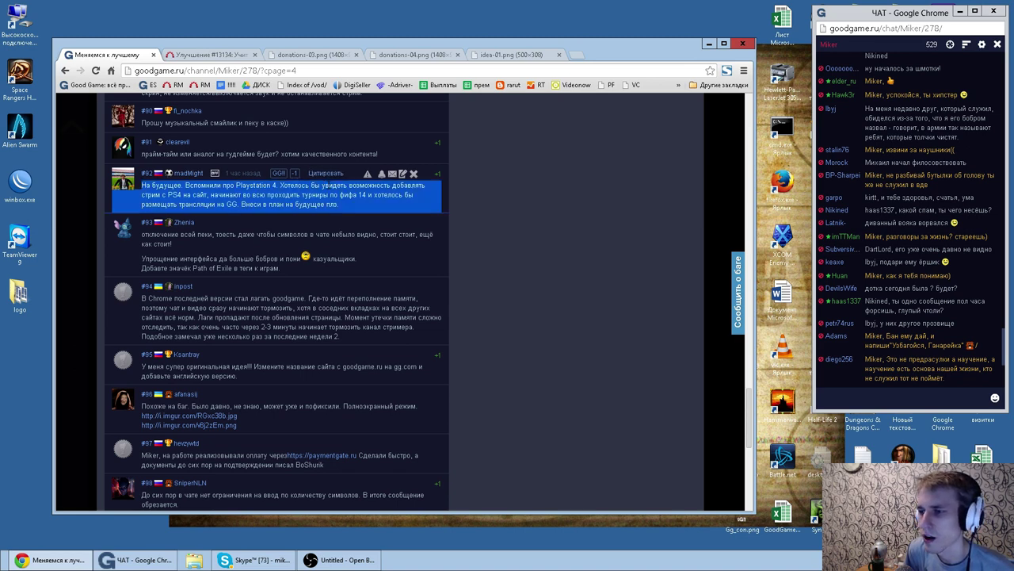
pyautogui.moveTo(350, 205); pyautogui.dragTo(139, 185)
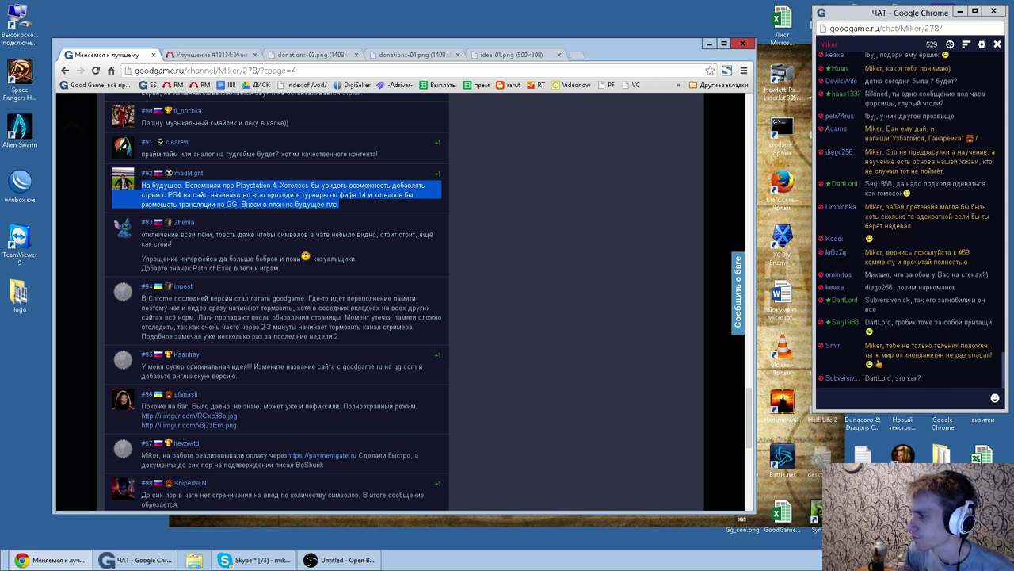
# Step: Go back to page 3 of the channel comments and open the second subscription idea link in comment #59
pyautogui.click(578, 235)
pyautogui.scroll(10, 578, 237)
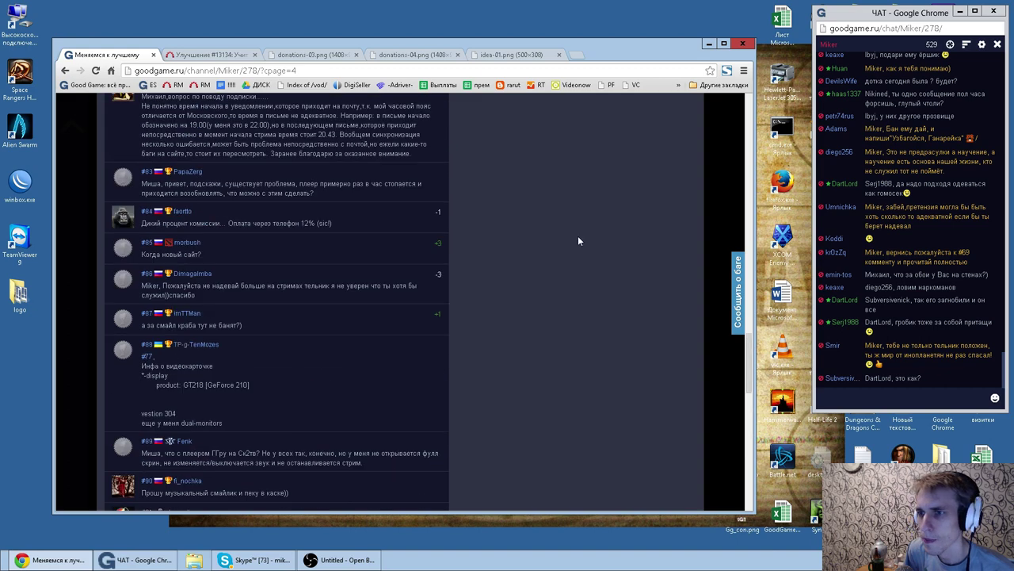
pyautogui.click(146, 213)
pyautogui.scroll(8, 490, 230)
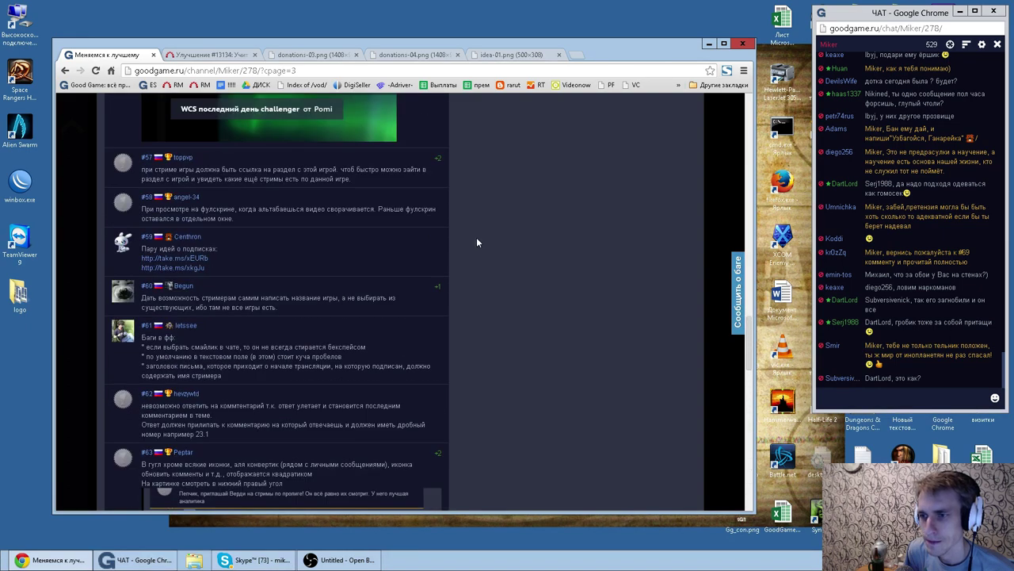
pyautogui.click(166, 268)
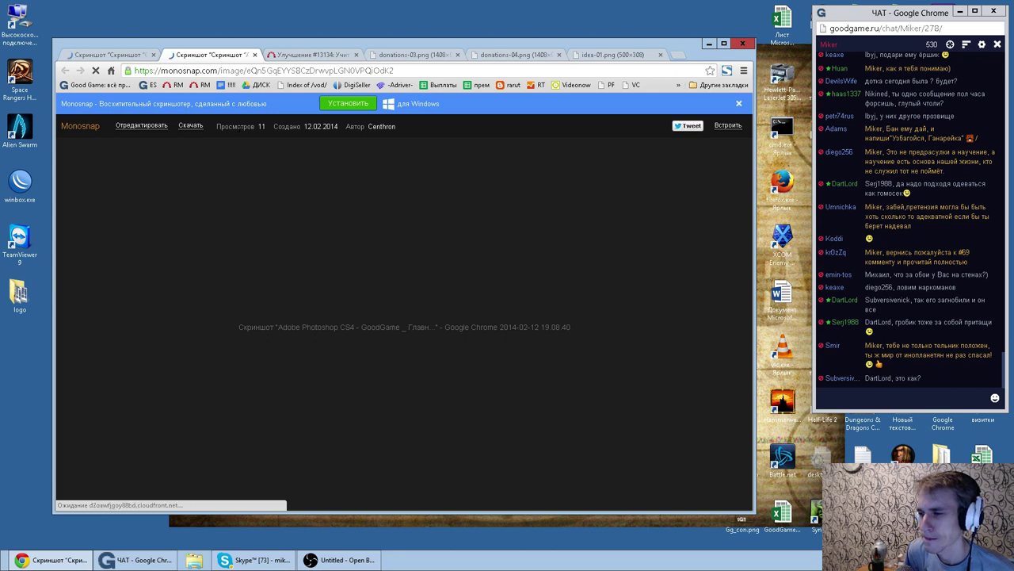
# Step: Restore the comments page in its tab, view the subscription idea screenshot from comment #59 and close it
pyautogui.click(69, 55)
pyautogui.click(66, 70)
pyautogui.click(227, 57)
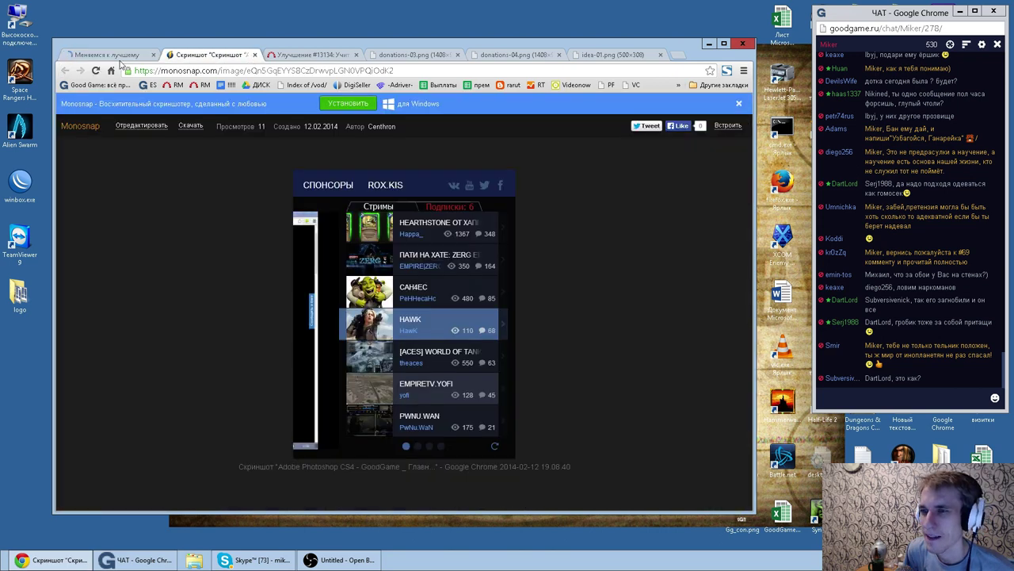
pyautogui.hotkey('ctrl', 'w')
# Step: Return to page 4 of the channel comments and find the place around comments #88 to #93
pyautogui.scroll(-10, 328, 321)
pyautogui.click(154, 263)
pyautogui.scroll(5, 363, 278)
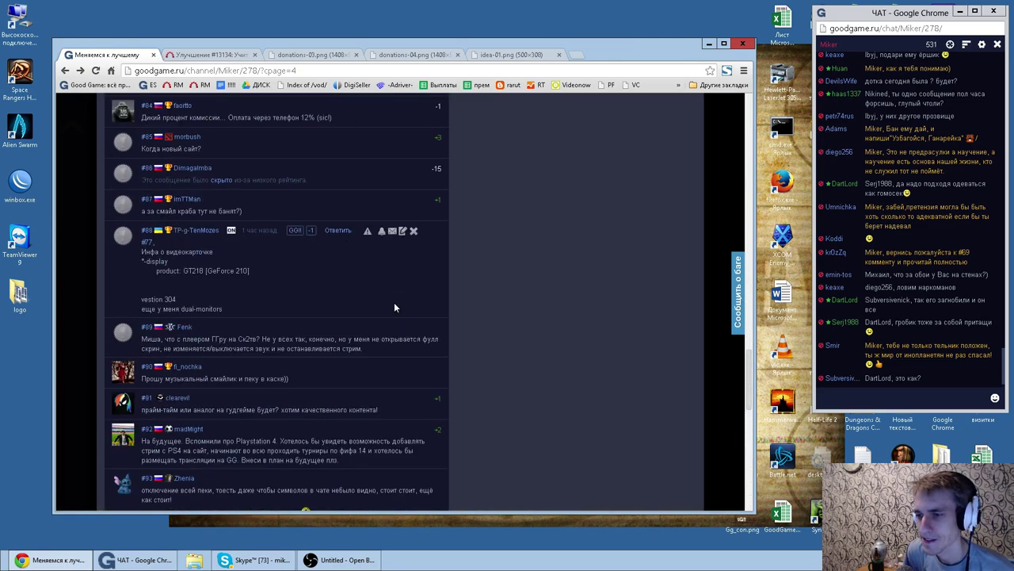
# Step: Read the graphics card details in comment #88 and the musical smiley request in comment #90
pyautogui.moveTo(141, 254); pyautogui.dragTo(269, 274)
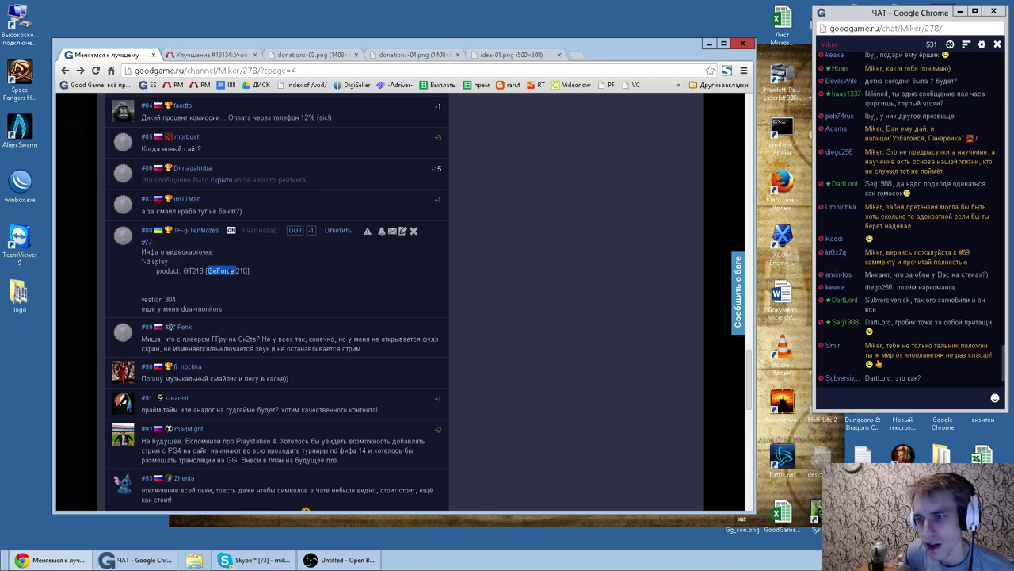
pyautogui.moveTo(228, 309); pyautogui.dragTo(142, 251)
pyautogui.click(153, 262)
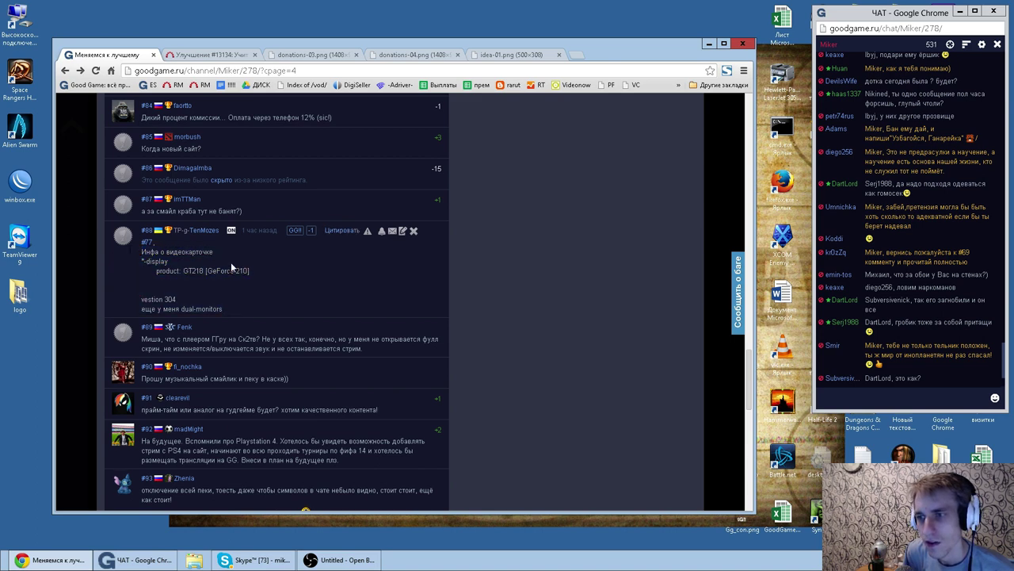
pyautogui.scroll(-2, 338, 290)
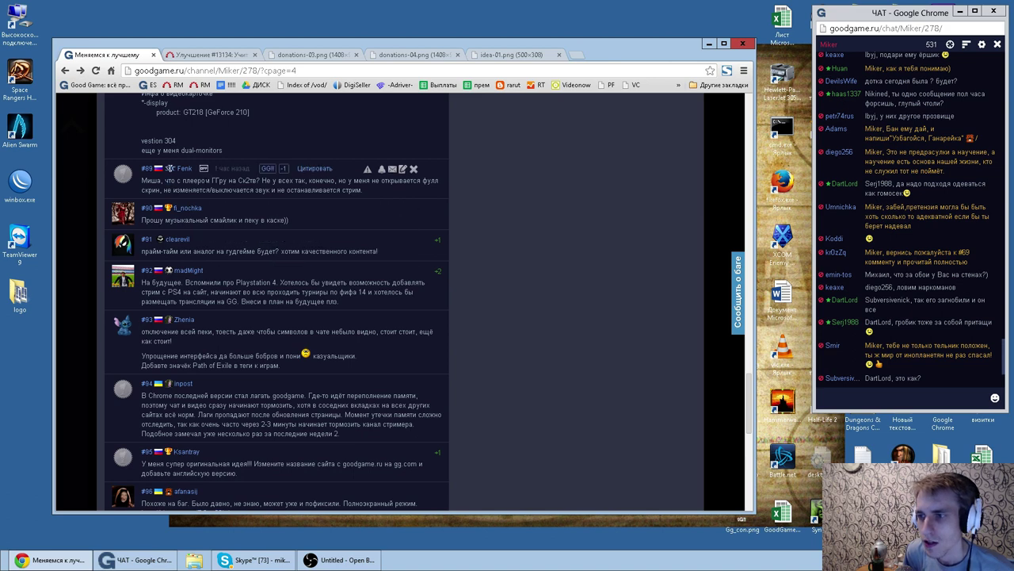
pyautogui.doubleClick(224, 220)
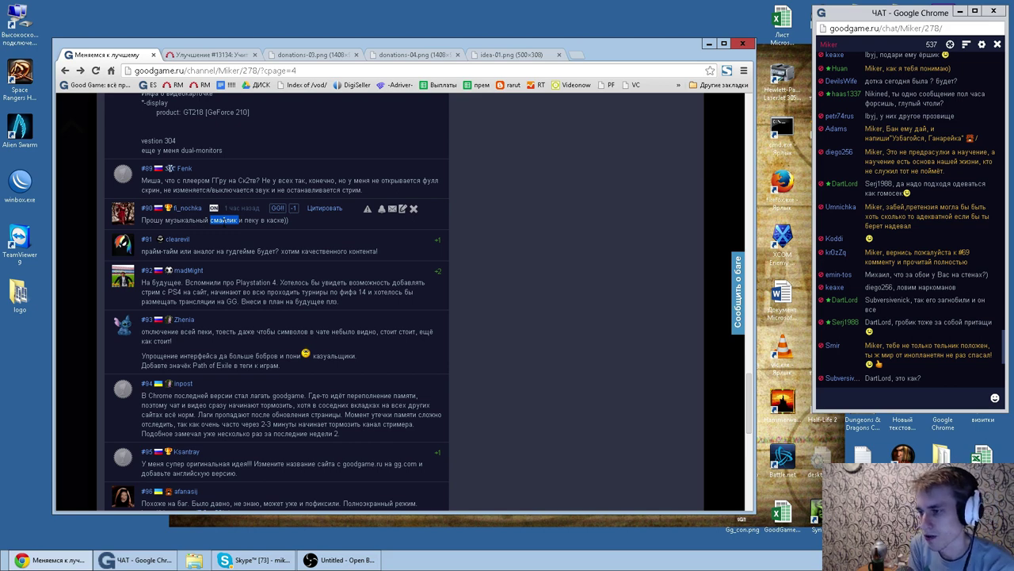
pyautogui.scroll(-1, 376, 252)
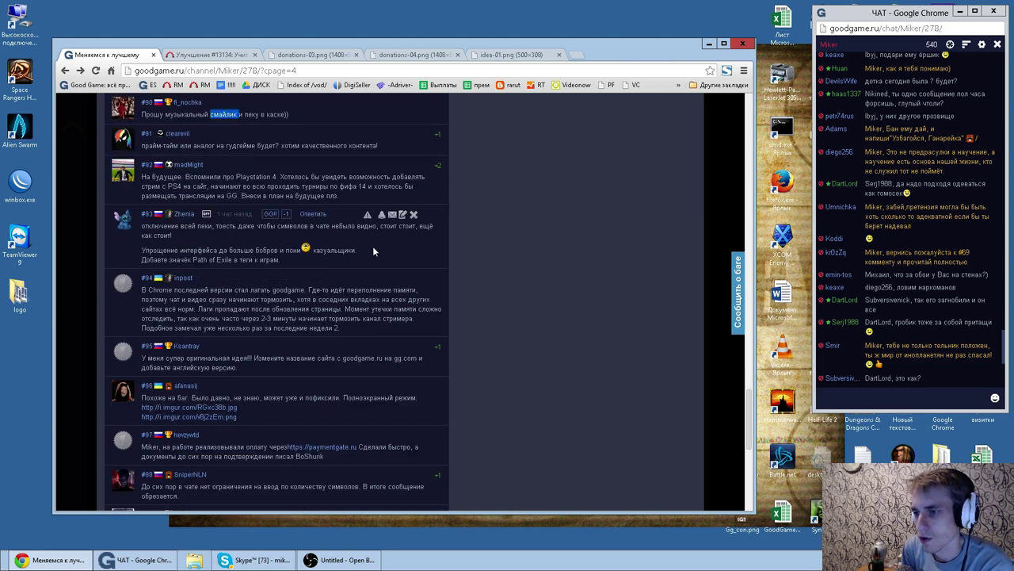
# Step: Read comment #93 on hiding chat smileys, simplifying the interface and adding a Path of Exile icon to game tags
pyautogui.moveTo(348, 255); pyautogui.dragTo(143, 227)
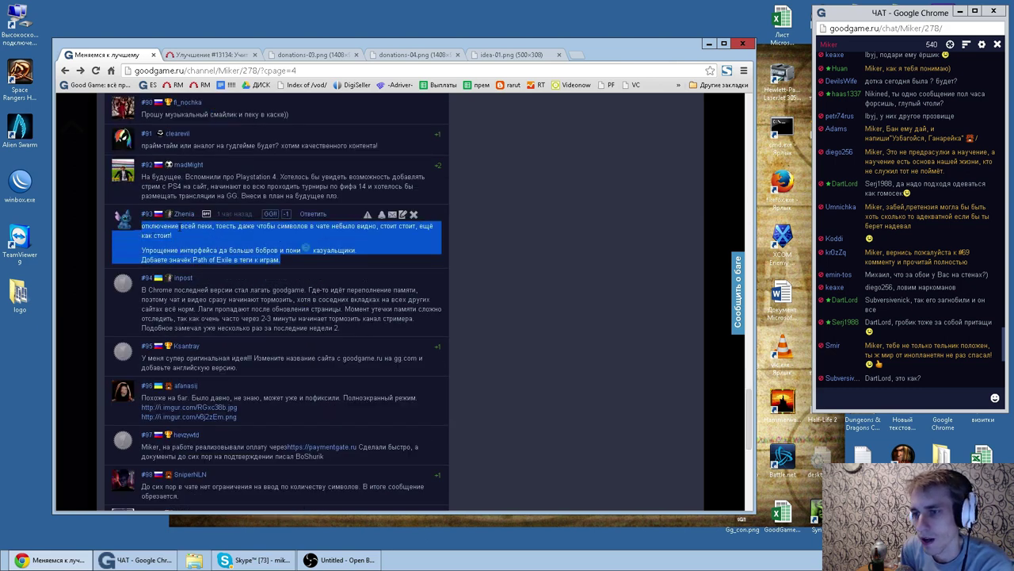
pyautogui.click(180, 227)
pyautogui.doubleClick(223, 234)
pyautogui.scroll(-1, 223, 234)
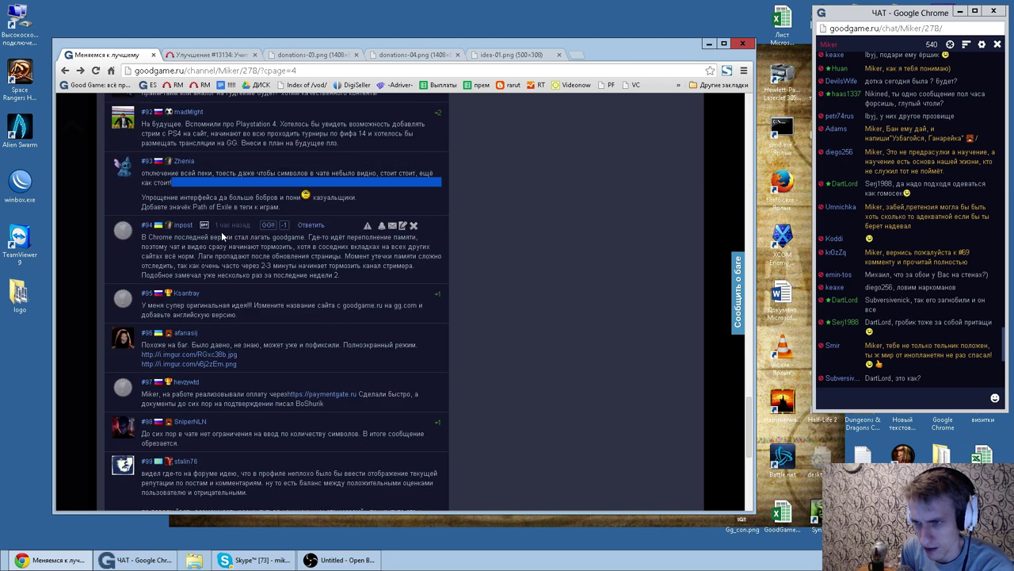
pyautogui.moveTo(291, 204); pyautogui.dragTo(181, 196)
pyautogui.click(181, 196)
# Step: Read the first half of comment #94 word by word, covering the Chrome lag, memory overflow and page refresh
pyautogui.moveTo(159, 236); pyautogui.dragTo(163, 236)
pyautogui.doubleClick(221, 236)
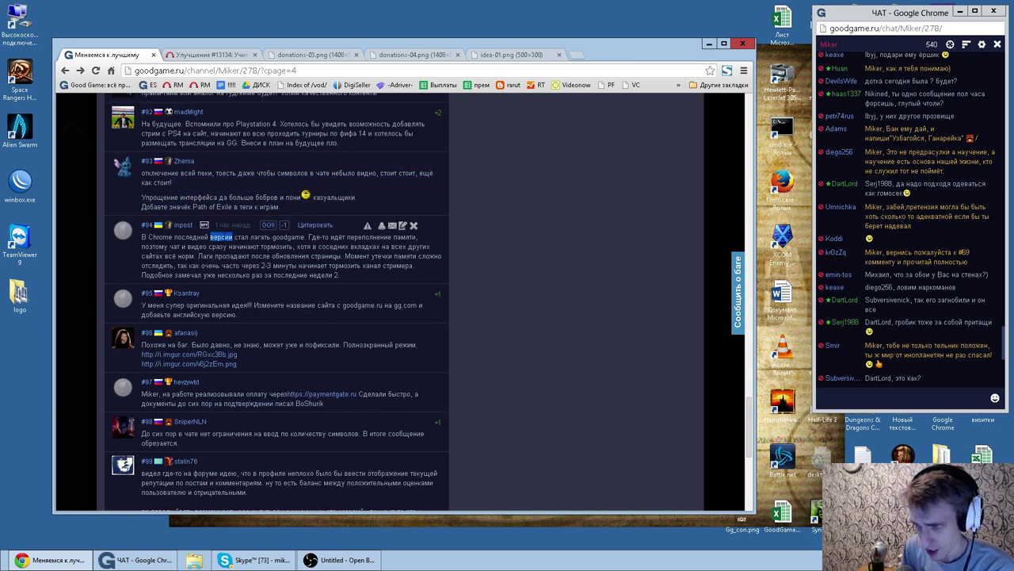
pyautogui.doubleClick(221, 236)
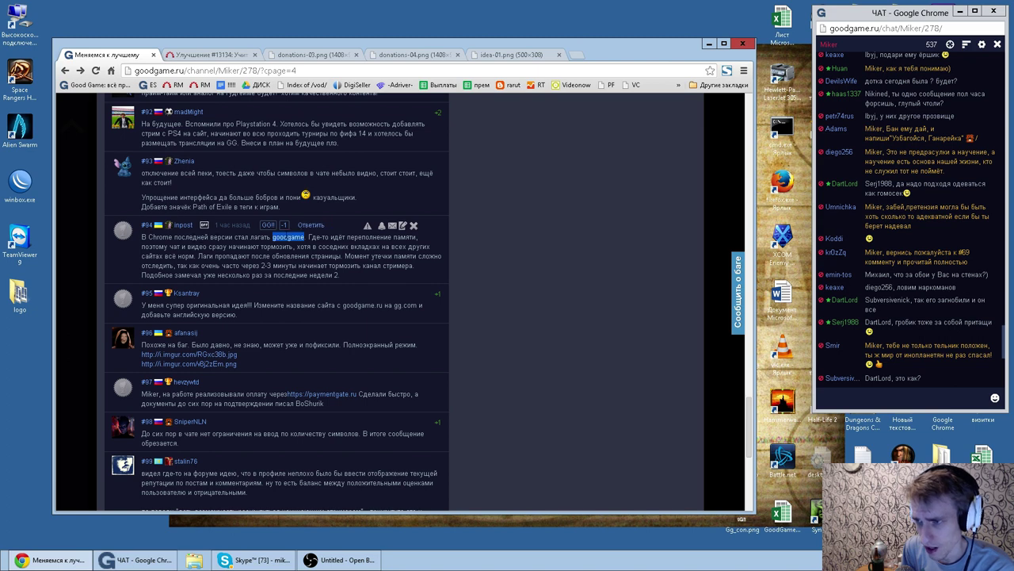
pyautogui.doubleClick(404, 236)
pyautogui.doubleClick(167, 246)
pyautogui.moveTo(195, 246); pyautogui.dragTo(200, 246)
pyautogui.doubleClick(245, 246)
pyautogui.moveTo(267, 246); pyautogui.dragTo(272, 246)
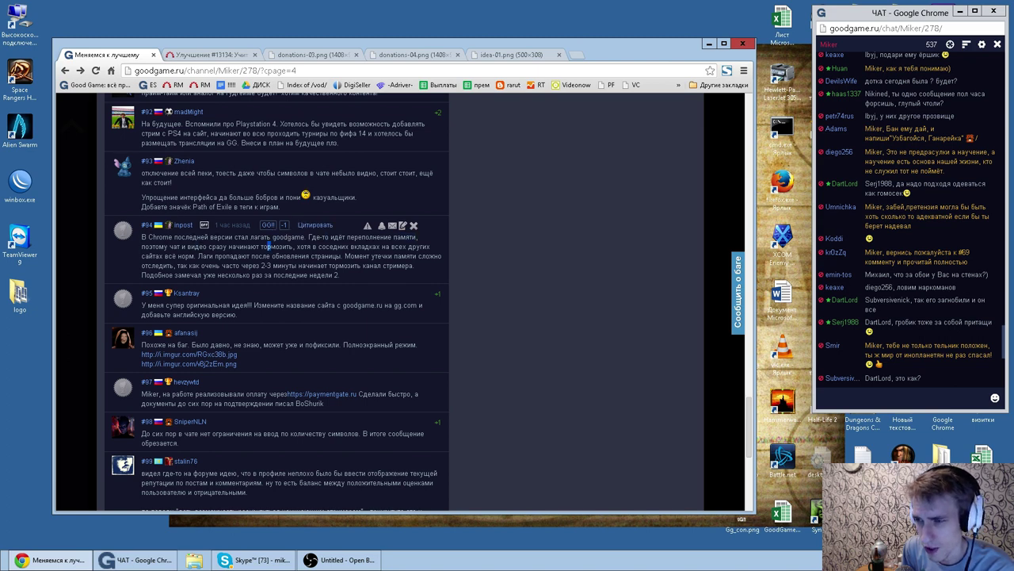
pyautogui.click(333, 246)
pyautogui.doubleClick(366, 246)
pyautogui.doubleClick(399, 246)
pyautogui.doubleClick(418, 246)
pyautogui.doubleClick(154, 255)
pyautogui.moveTo(218, 255); pyautogui.dragTo(222, 255)
pyautogui.doubleClick(326, 256)
pyautogui.click(360, 255)
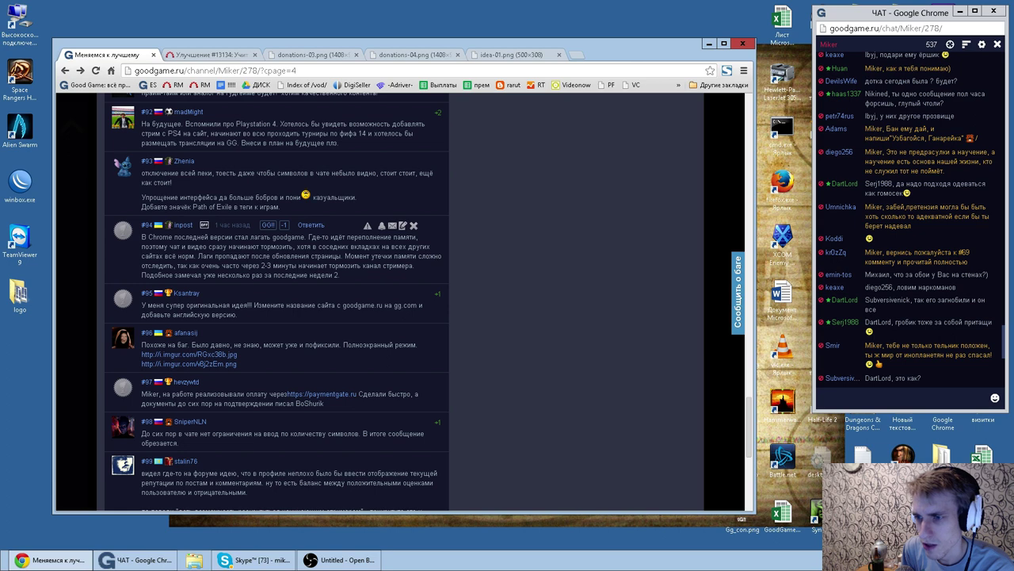
# Step: Read the rest of comment #94, focusing on the streamer's channel slowing down after 2-3 minutes
pyautogui.doubleClick(210, 266)
pyautogui.click(210, 265)
pyautogui.doubleClick(313, 266)
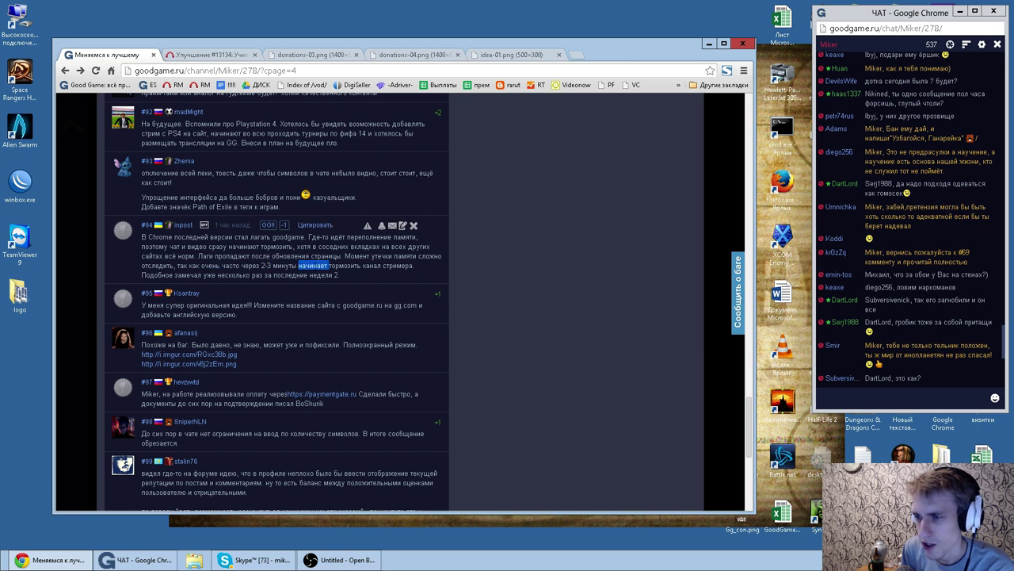
pyautogui.doubleClick(345, 266)
pyautogui.click(381, 266)
pyautogui.doubleClick(396, 265)
pyautogui.moveTo(364, 278); pyautogui.dragTo(341, 275)
pyautogui.click(255, 255)
pyautogui.click(356, 279)
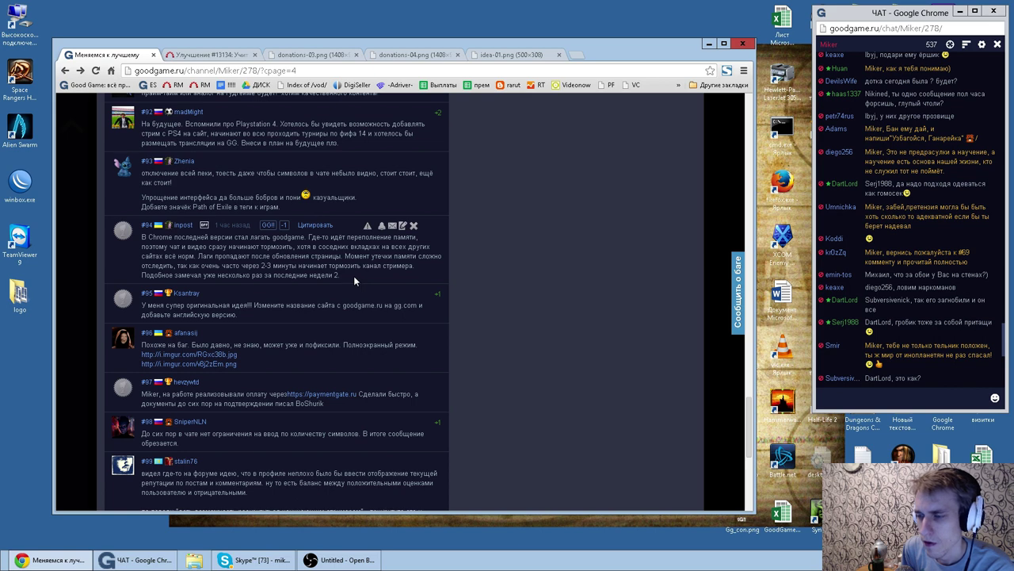
# Step: Reread the whole of comment #94, focusing on goodgame and the memory overflow
pyautogui.moveTo(352, 277); pyautogui.dragTo(141, 237)
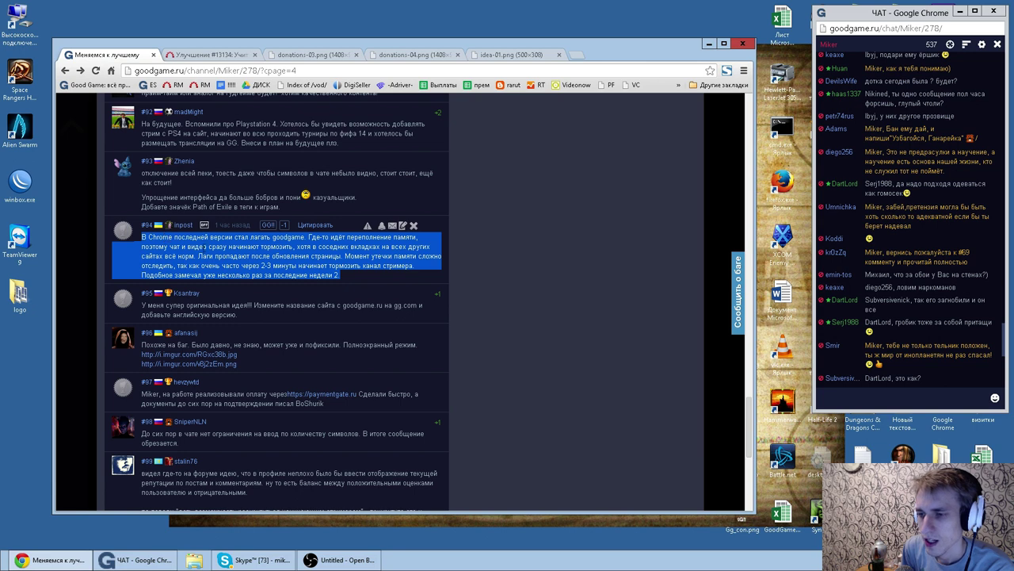
pyautogui.moveTo(364, 276); pyautogui.dragTo(148, 237)
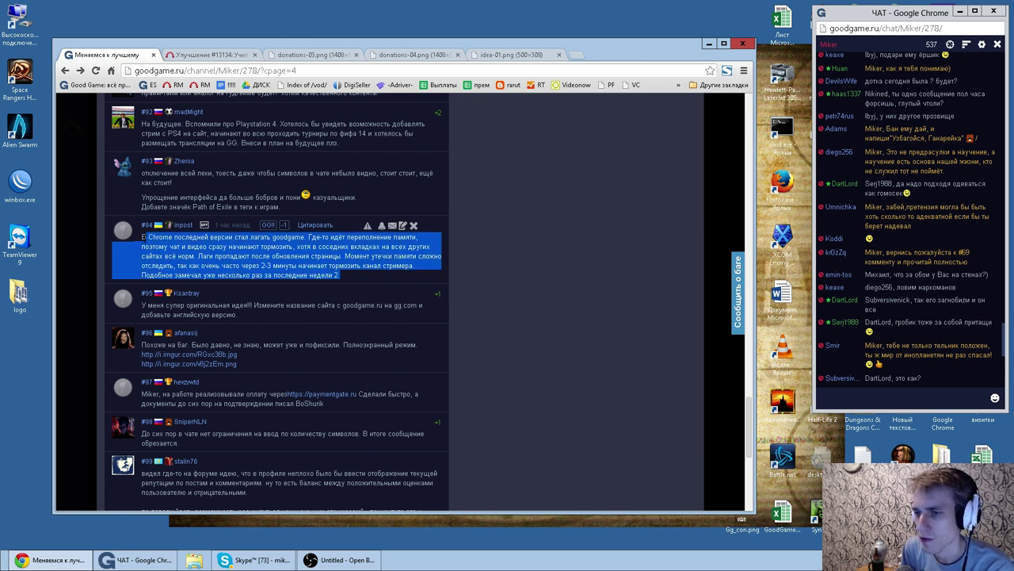
pyautogui.click(160, 246)
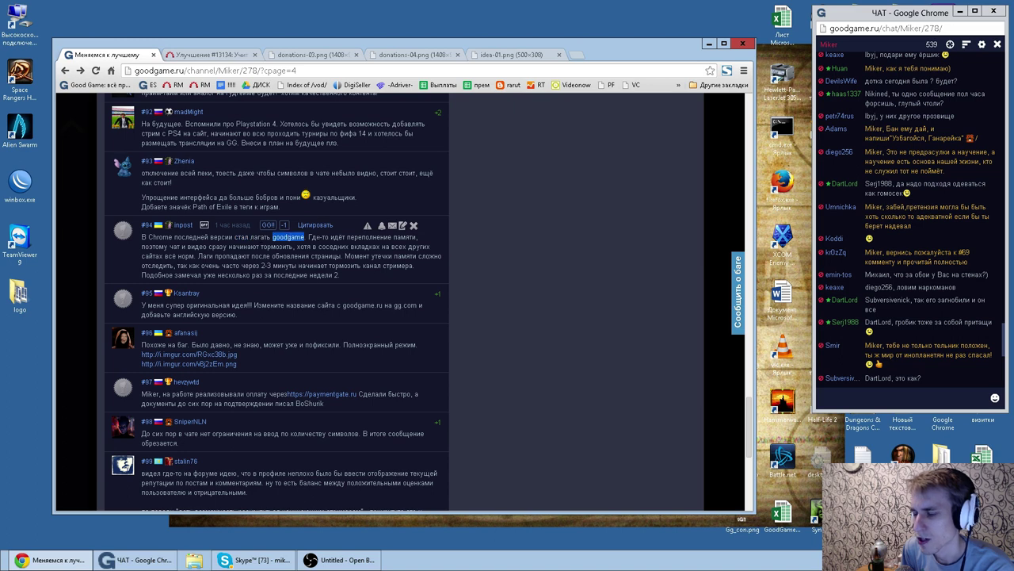
pyautogui.doubleClick(368, 237)
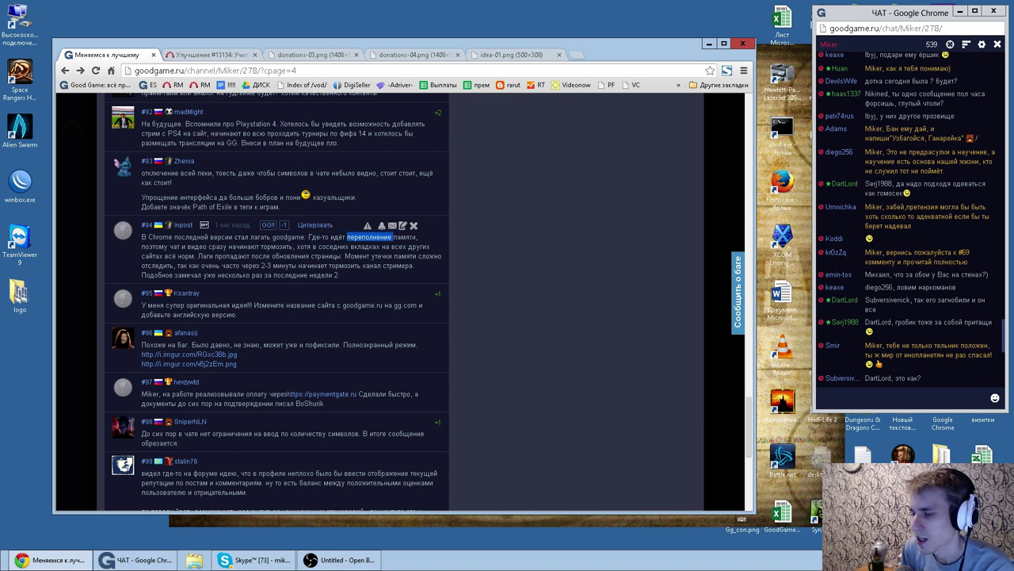
pyautogui.click(369, 242)
pyautogui.moveTo(349, 276); pyautogui.dragTo(141, 237)
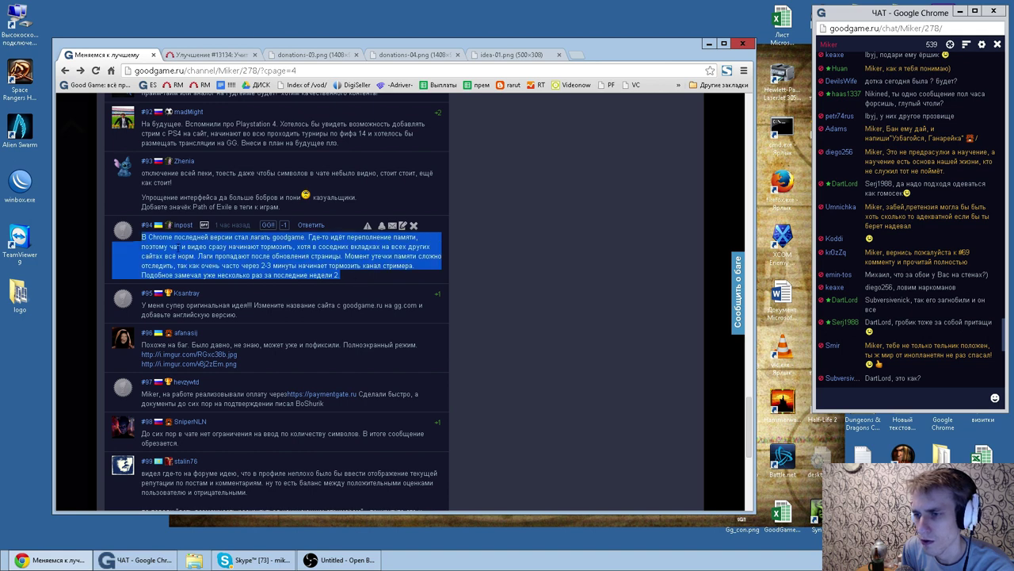
# Step: Read comment #95 on renaming the site from goodgame.ru to gg.com and adding an English version
pyautogui.click(180, 314)
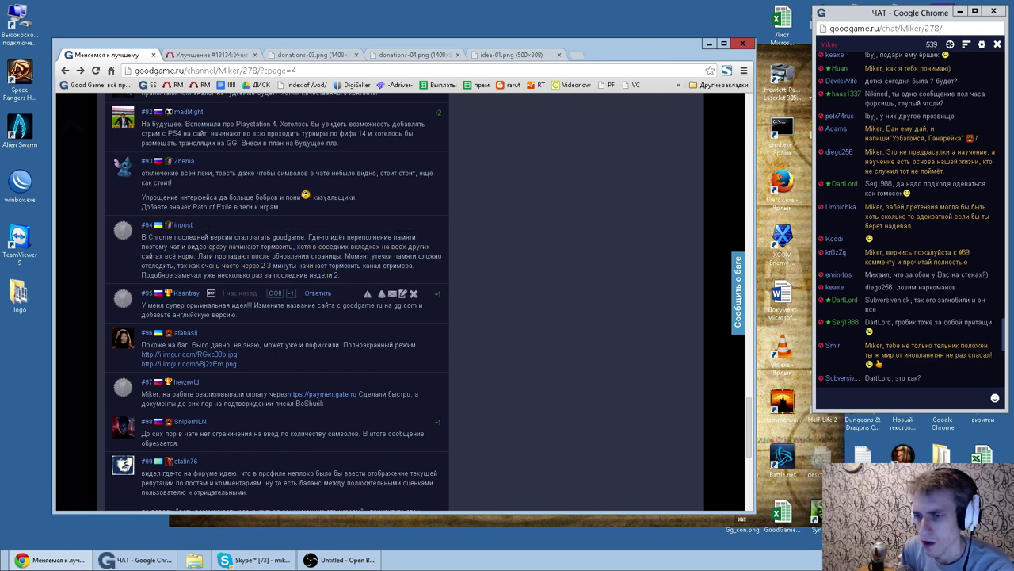
pyautogui.doubleClick(270, 305)
pyautogui.doubleClick(301, 305)
pyautogui.doubleClick(327, 305)
pyautogui.click(351, 306)
pyautogui.doubleClick(393, 309)
pyautogui.click(394, 309)
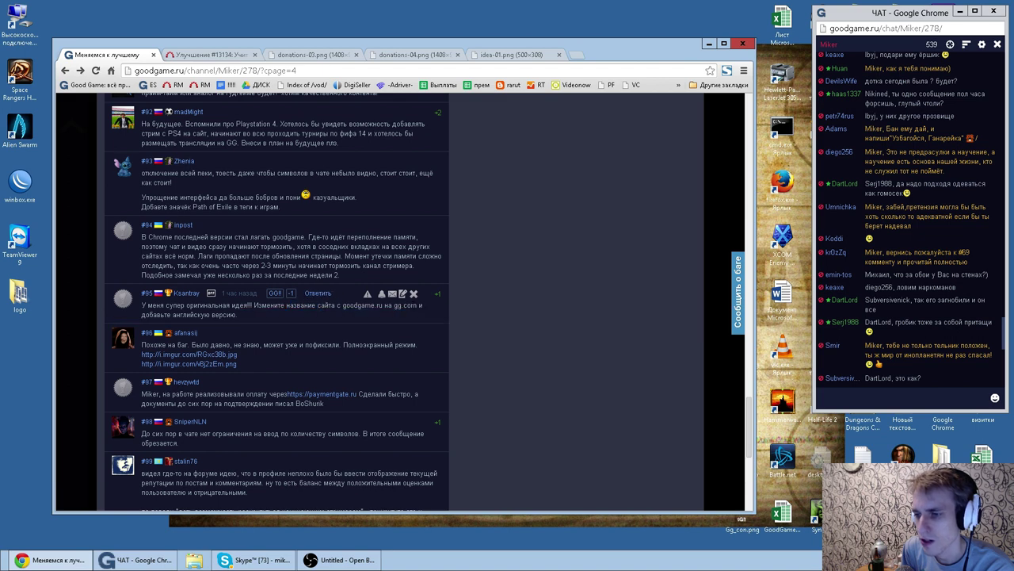
# Step: Read comment #96 on the fullscreen bug, open both linked imgur screenshots in new tabs, and close them after viewing
pyautogui.scroll(-1, 269, 313)
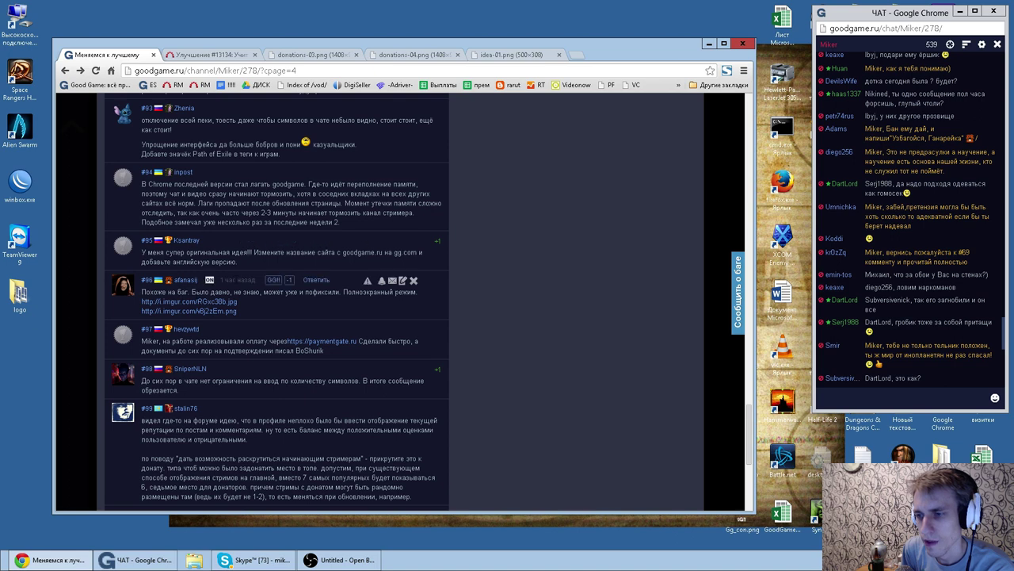
pyautogui.moveTo(189, 292); pyautogui.dragTo(343, 291)
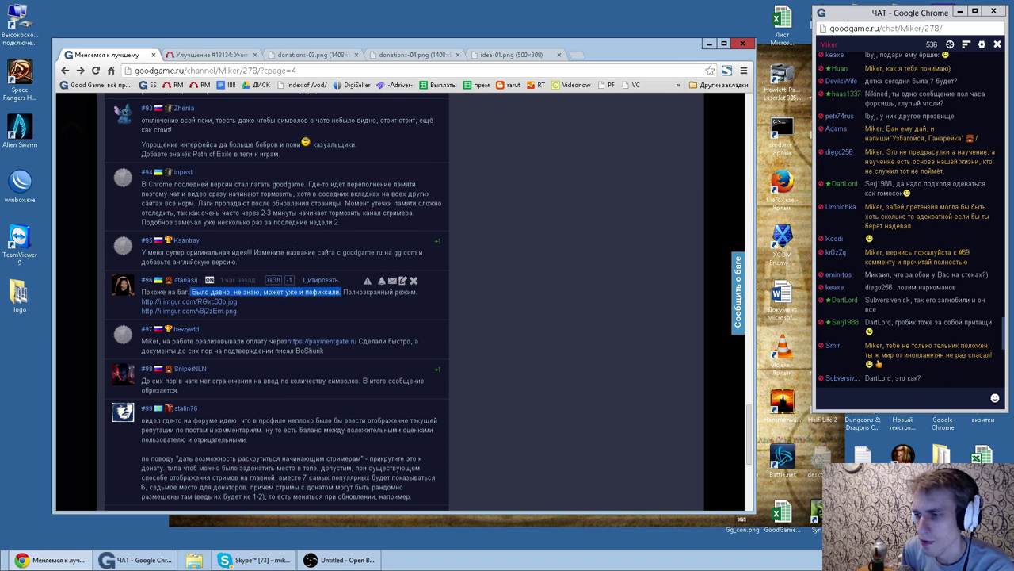
pyautogui.doubleClick(379, 292)
pyautogui.rightClick(198, 301)
pyautogui.click(237, 307)
pyautogui.rightClick(203, 312)
pyautogui.click(253, 317)
pyautogui.click(191, 55)
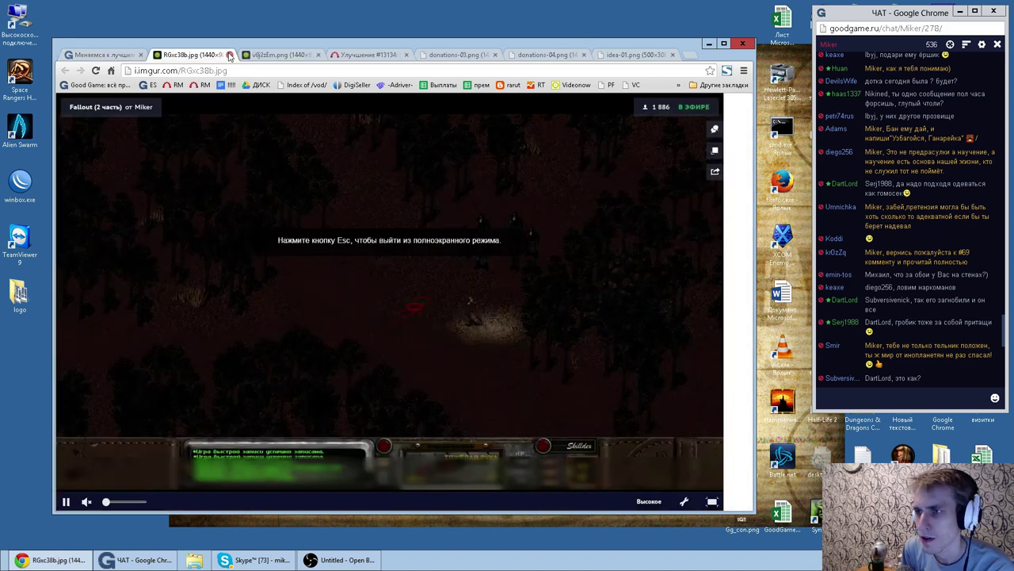
pyautogui.click(229, 55)
pyautogui.click(229, 54)
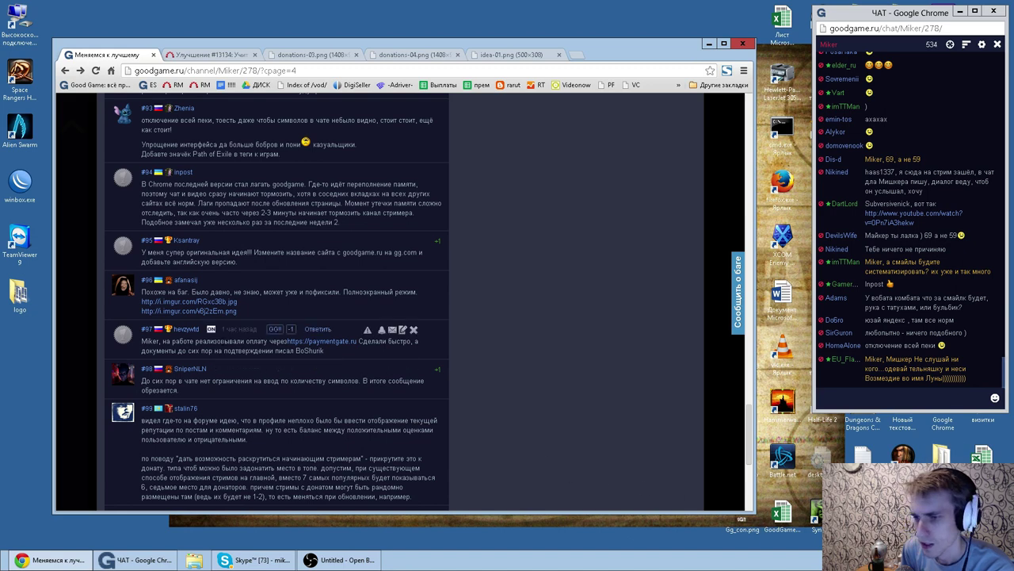
# Step: Open the paymentgate.ru link from comment #97 in a new tab, look over the site and return to the comments
pyautogui.doubleClick(150, 341)
pyautogui.doubleClick(220, 340)
pyautogui.doubleClick(256, 341)
pyautogui.rightClick(315, 347)
pyautogui.click(349, 348)
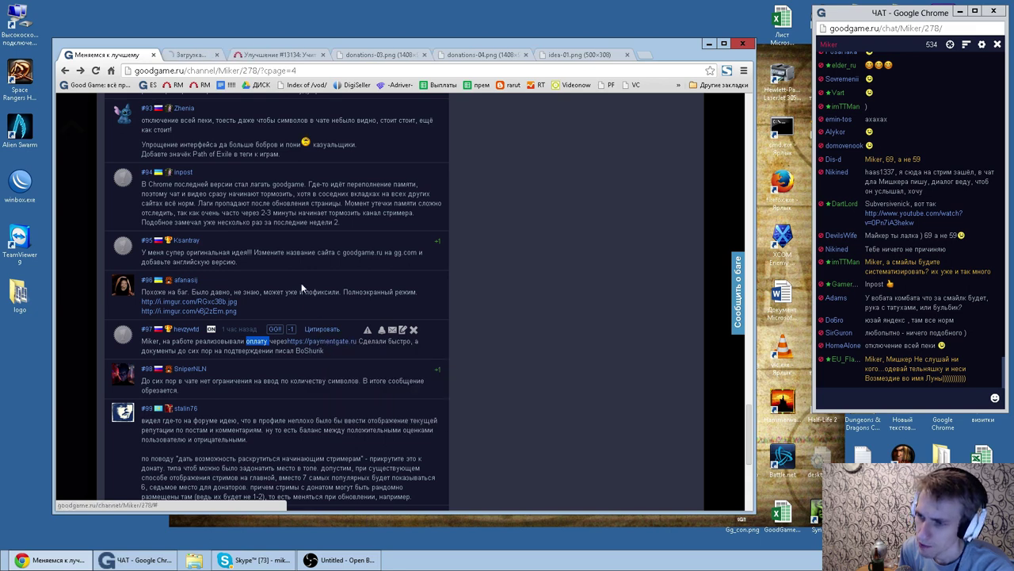
pyautogui.click(185, 55)
pyautogui.click(272, 226)
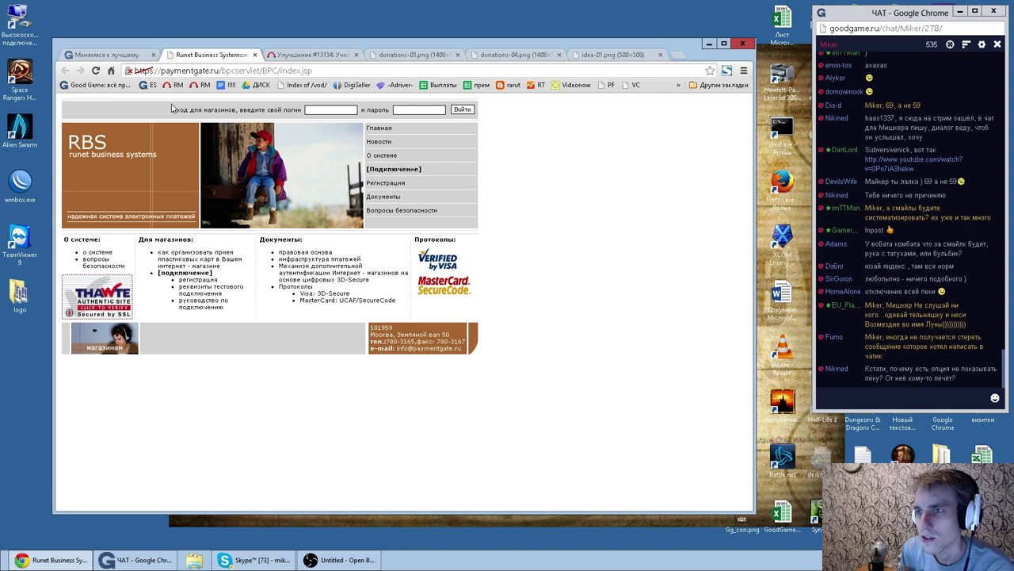
pyautogui.click(107, 56)
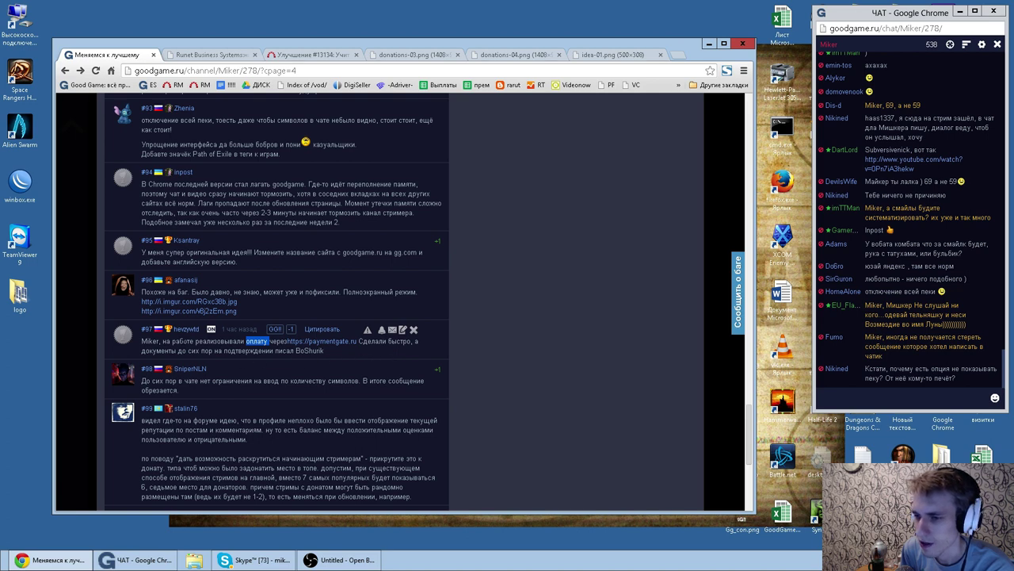
# Step: Reread comment #97 word by word, focusing on the payment implementation through paymentgate.ru
pyautogui.doubleClick(225, 341)
pyautogui.doubleClick(259, 341)
pyautogui.doubleClick(225, 340)
pyautogui.doubleClick(258, 341)
pyautogui.doubleClick(280, 340)
pyautogui.click(281, 340)
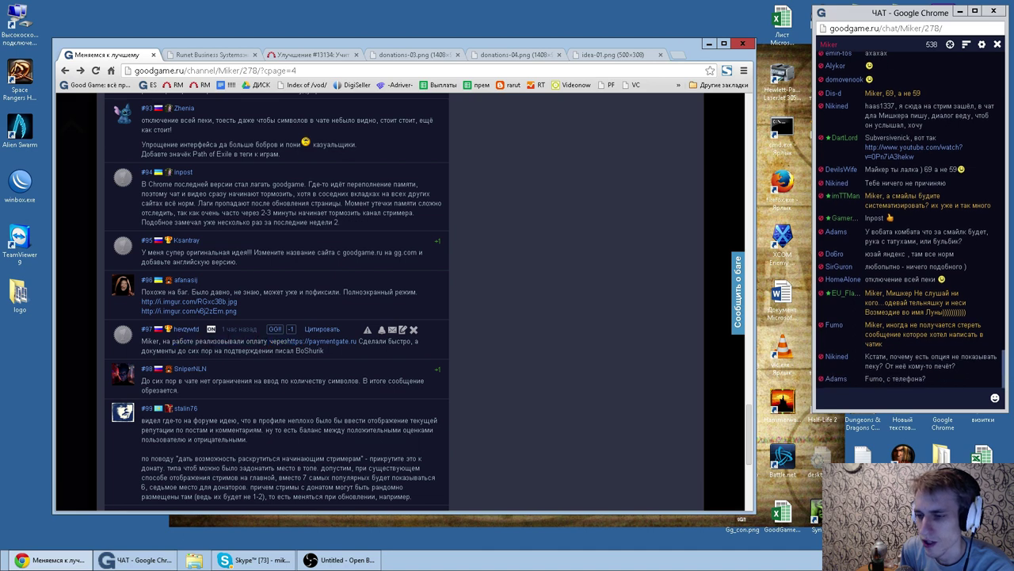
pyautogui.doubleClick(258, 341)
pyautogui.doubleClick(220, 341)
pyautogui.doubleClick(184, 341)
pyautogui.doubleClick(167, 341)
pyautogui.doubleClick(184, 341)
pyautogui.click(184, 341)
pyautogui.doubleClick(264, 341)
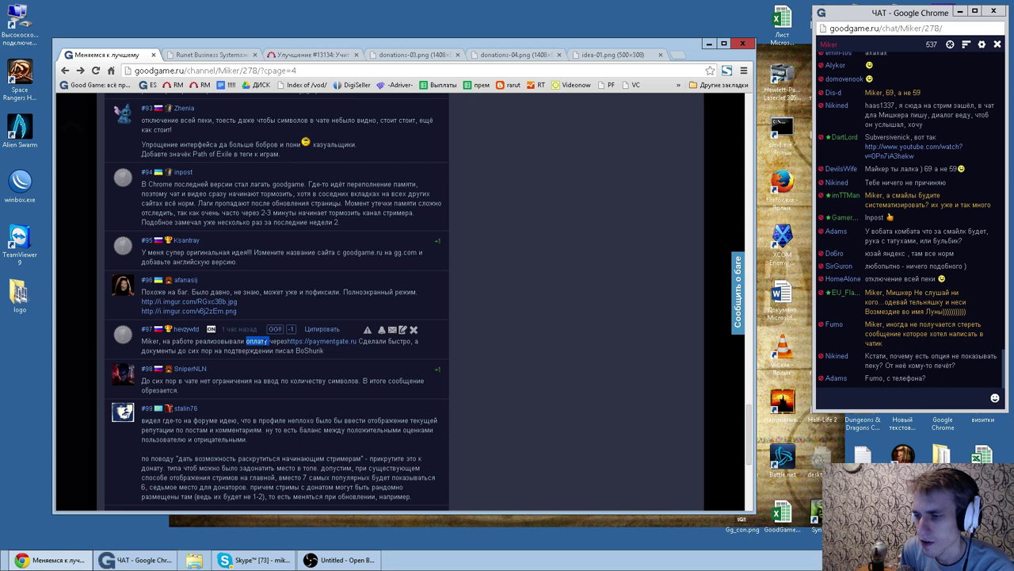
pyautogui.click(345, 351)
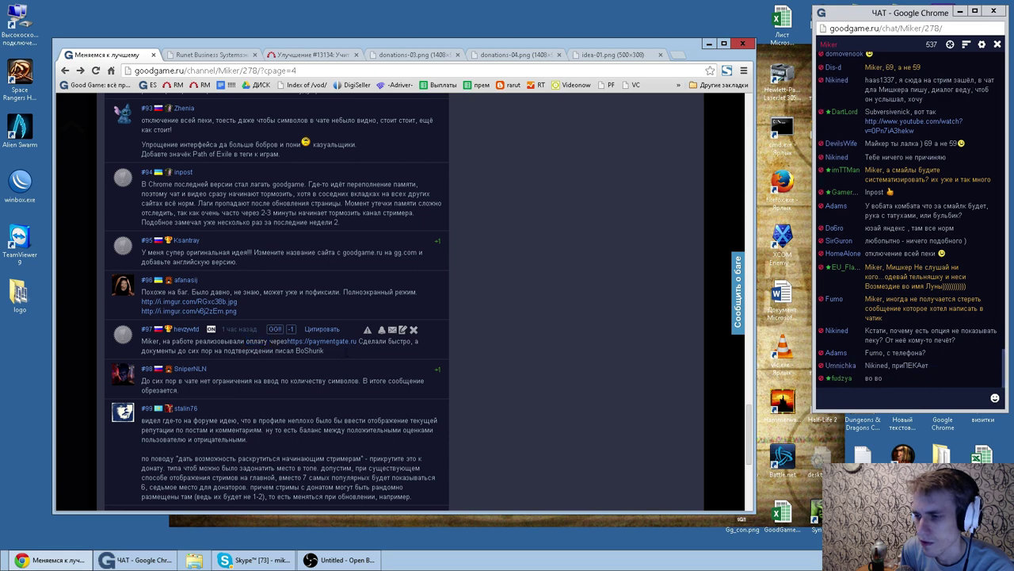
# Step: Read comment #98 on the missing chat character limit and close the payment gateway site's tab
pyautogui.scroll(-2, 481, 344)
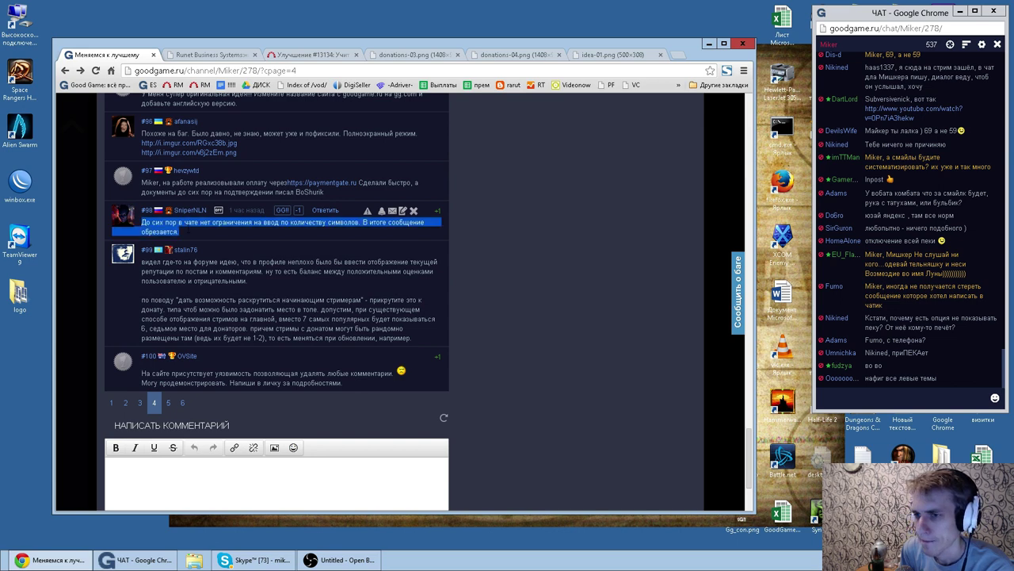
pyautogui.click(250, 54)
pyautogui.click(251, 55)
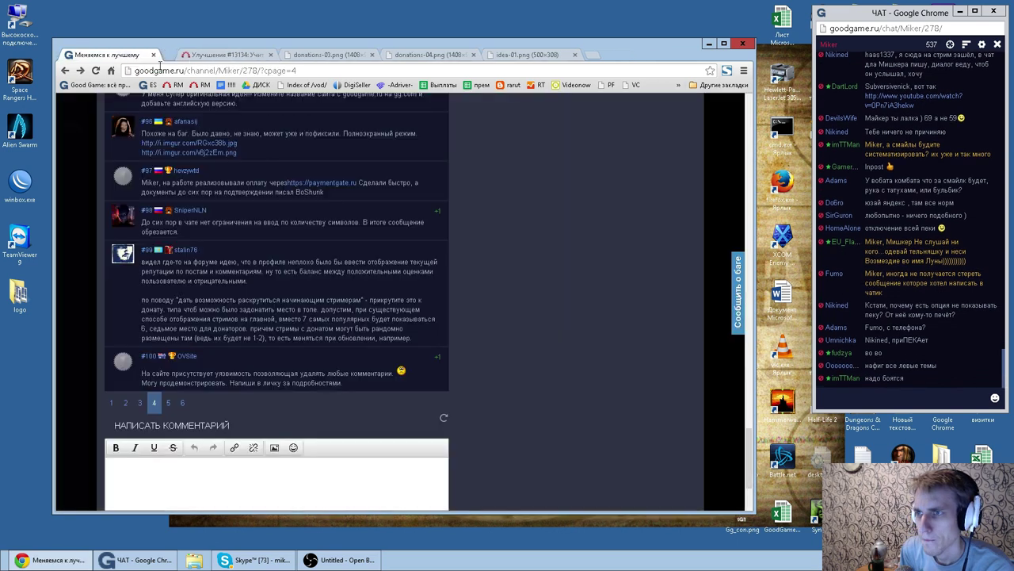
pyautogui.click(271, 250)
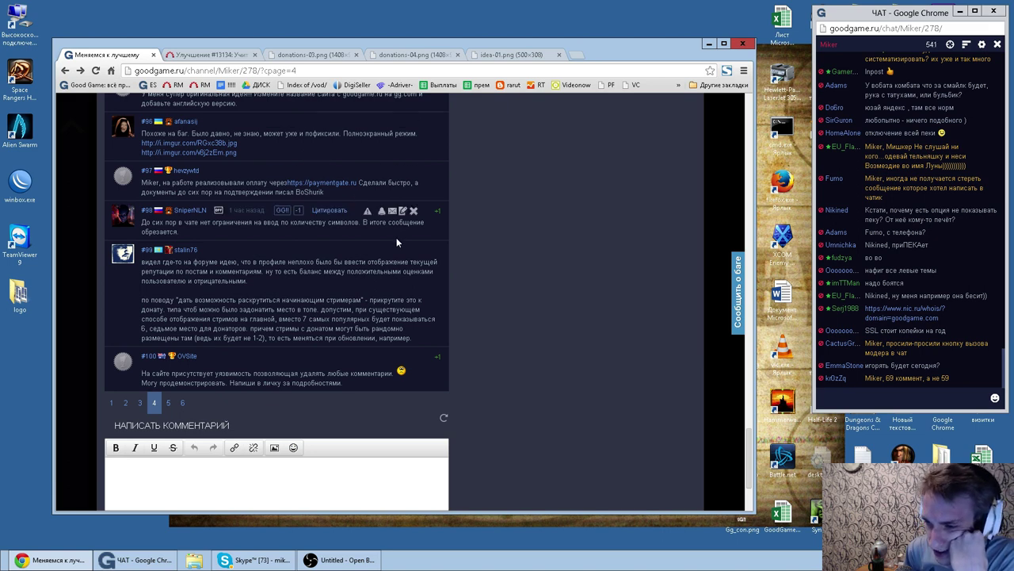
# Step: Read comment #100 on the vulnerability that allows deleting any comment and the offer to share details privately
pyautogui.doubleClick(289, 373)
pyautogui.doubleClick(314, 374)
pyautogui.doubleClick(338, 374)
pyautogui.doubleClick(193, 381)
pyautogui.click(194, 382)
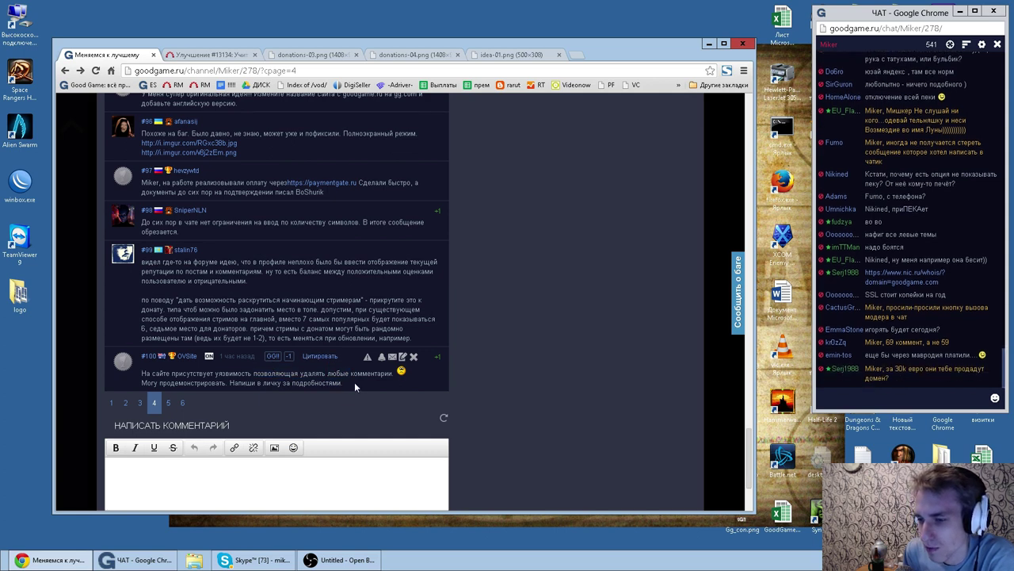
pyautogui.moveTo(364, 385); pyautogui.dragTo(141, 366)
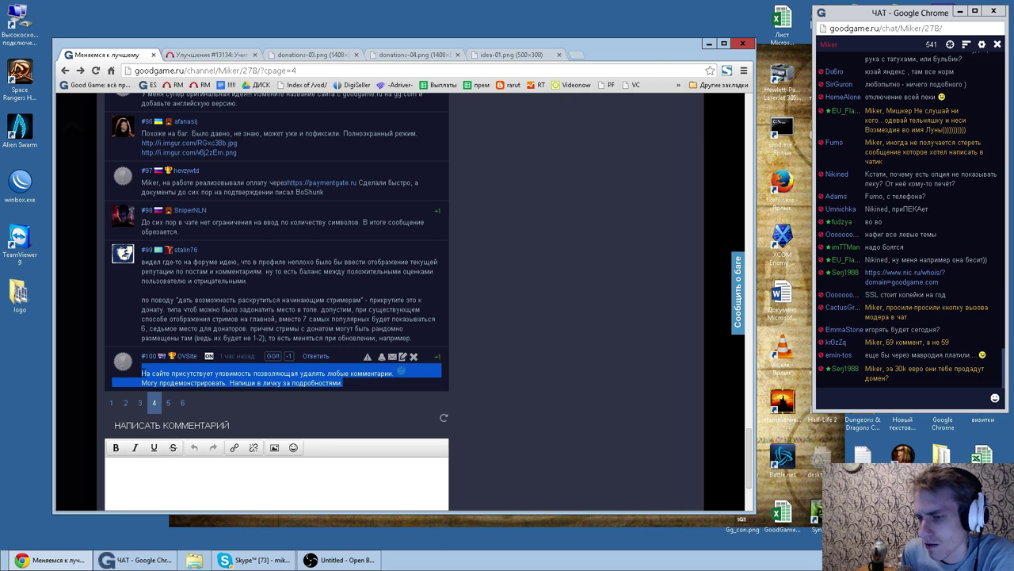
# Step: Reread comment #100 on the comment-deletion vulnerability and send its author a private message with the subject "Жду подробностей!"
pyautogui.doubleClick(234, 373)
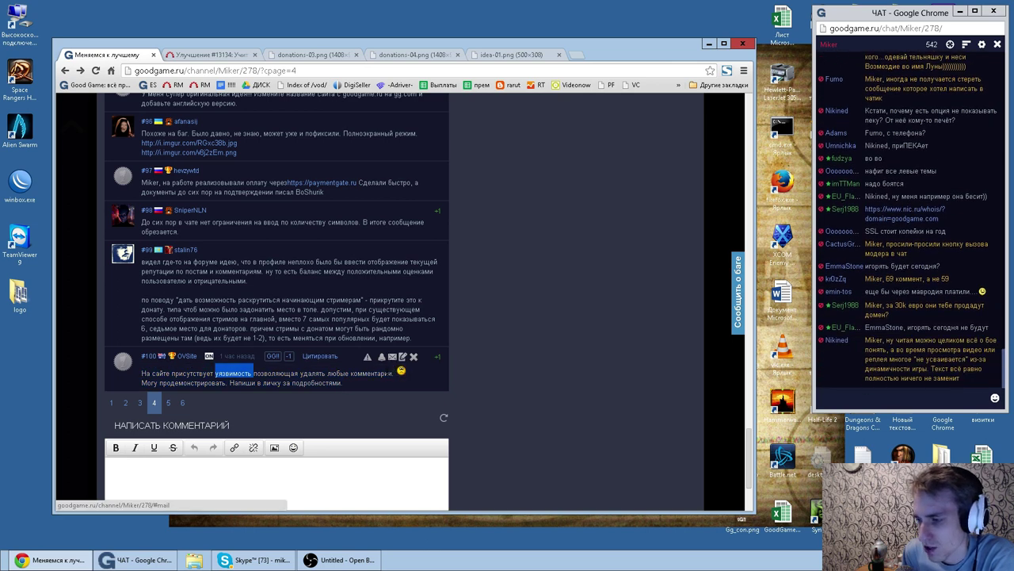
pyautogui.click(357, 384)
pyautogui.tripleClick(371, 382)
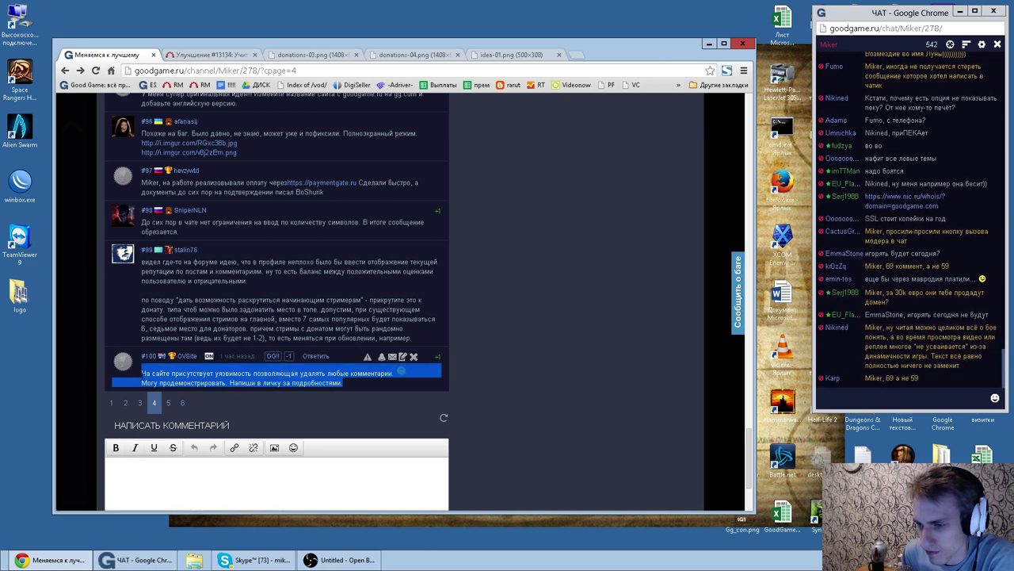
pyautogui.doubleClick(190, 375)
pyautogui.click(191, 379)
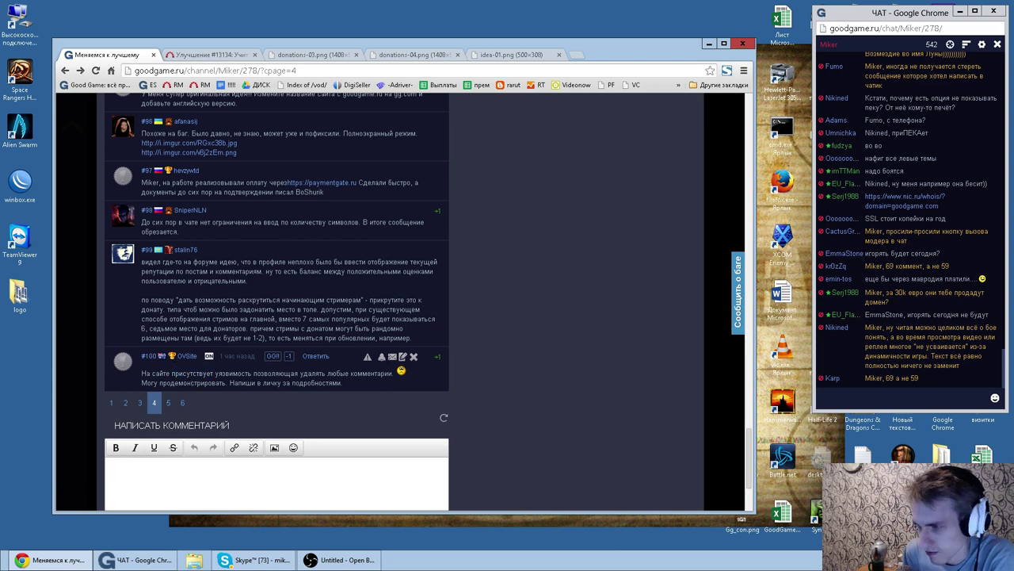
pyautogui.click(390, 357)
pyautogui.write('Жду подробностей!')
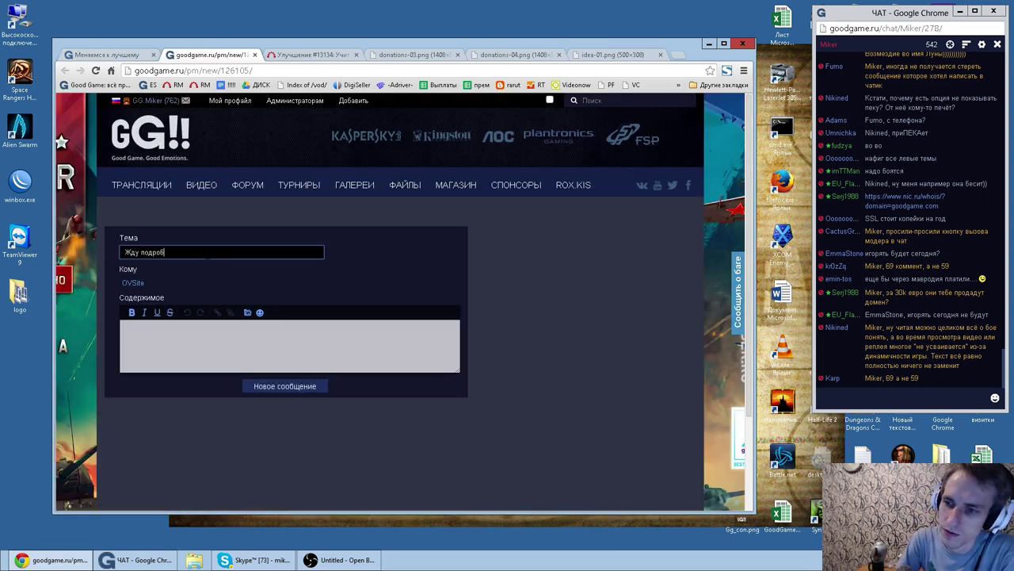
pyautogui.click(275, 389)
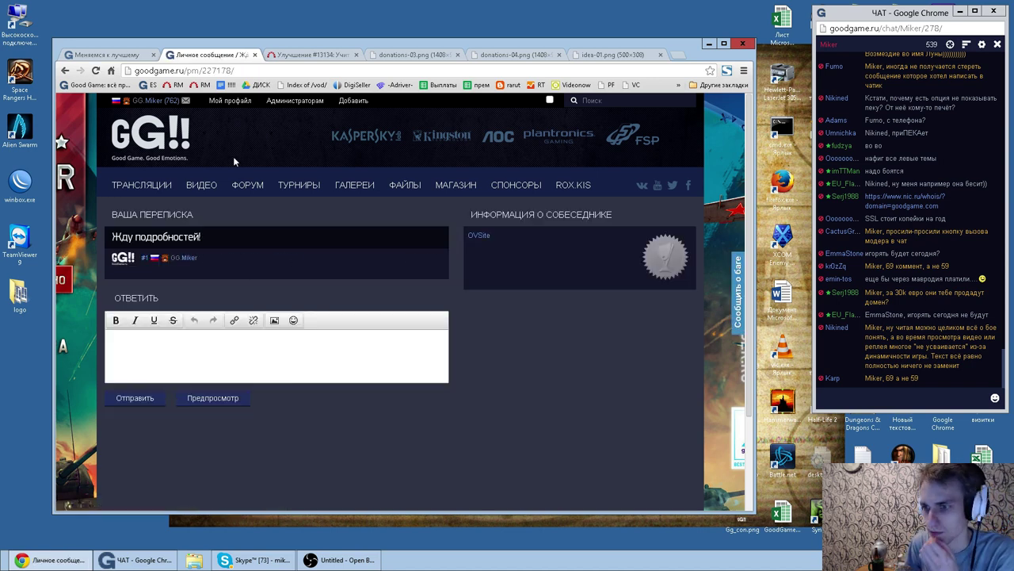
# Step: Open page 5 of the channel comments, read comment #102 on the flat GG logo and look at the logo in the site header
pyautogui.click(107, 55)
pyautogui.scroll(-2, 162, 407)
pyautogui.scroll(10, 254, 348)
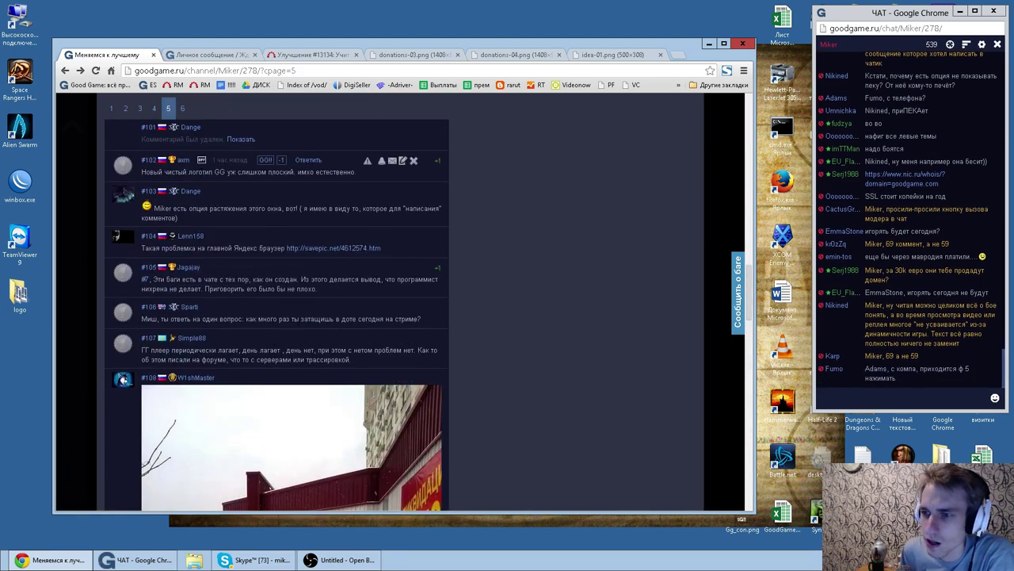
pyautogui.doubleClick(335, 172)
pyautogui.click(334, 172)
pyautogui.scroll(15, 404, 183)
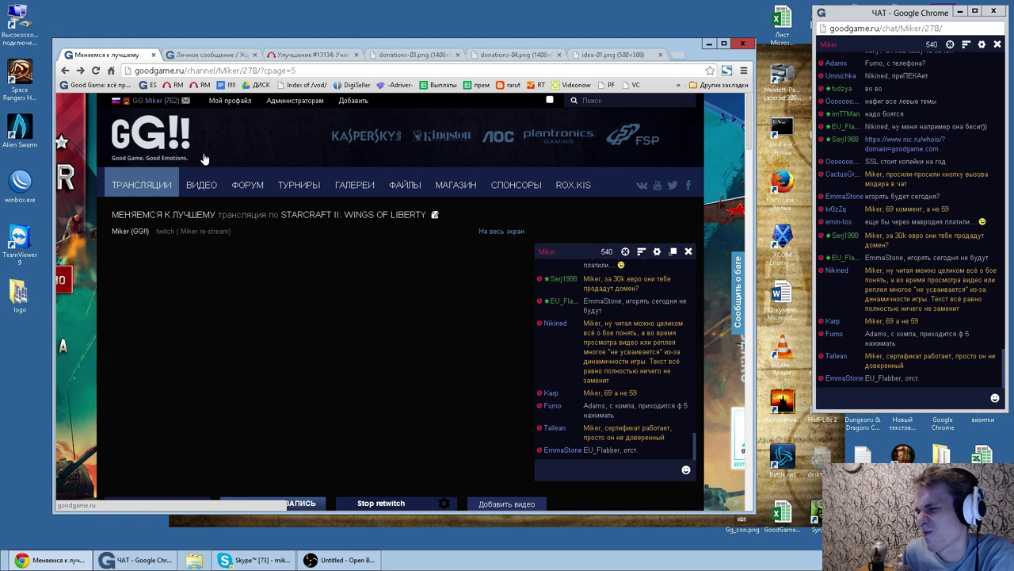
pyautogui.scroll(-15, 219, 162)
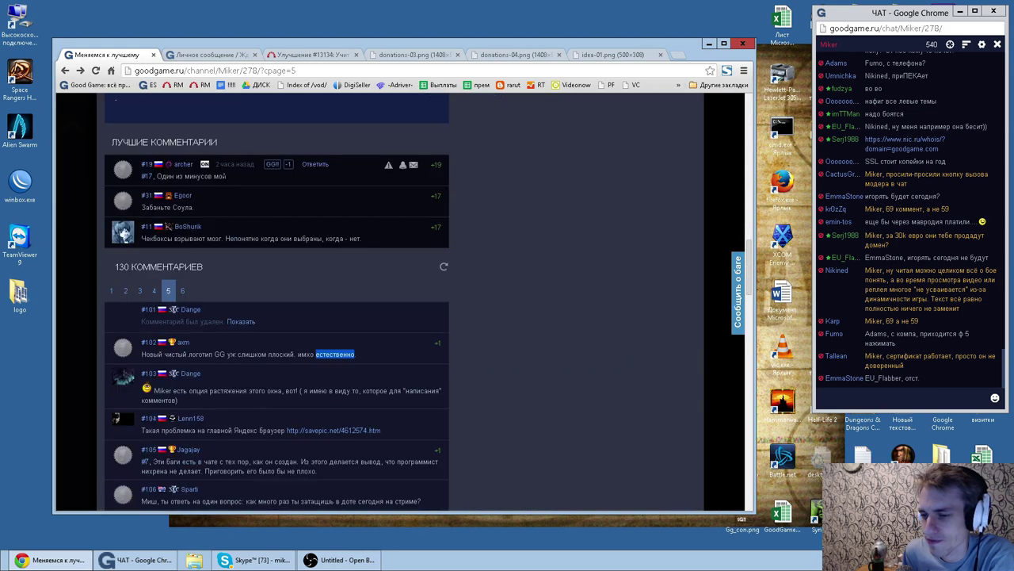
# Step: Read comment #103 on stretching the comment-writing box and reread comment #102 on the new logo
pyautogui.scroll(-2, 238, 179)
pyautogui.doubleClick(164, 233)
pyautogui.doubleClick(200, 233)
pyautogui.doubleClick(238, 242)
pyautogui.click(252, 229)
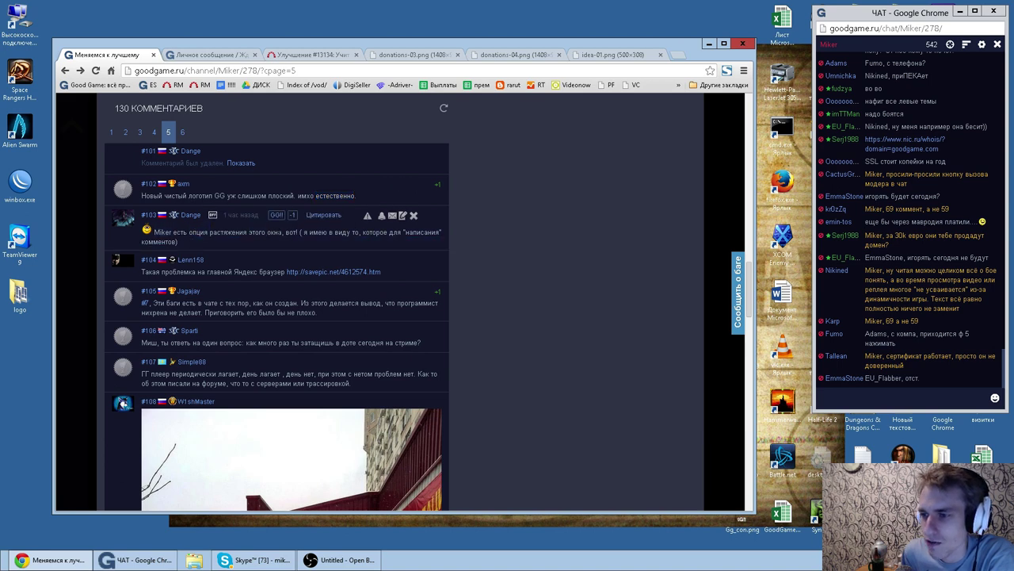
pyautogui.moveTo(146, 195); pyautogui.dragTo(389, 198)
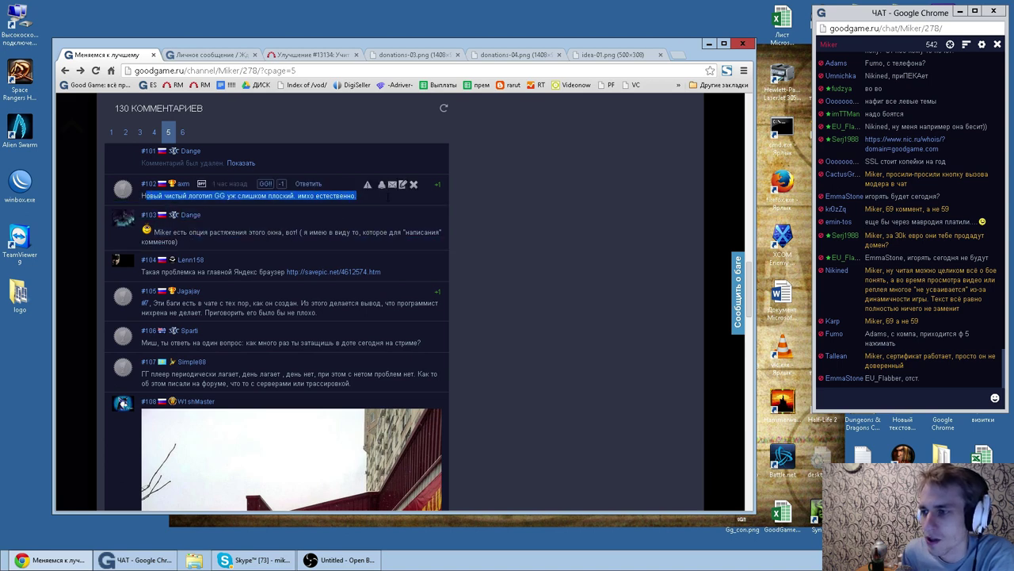
pyautogui.click(399, 200)
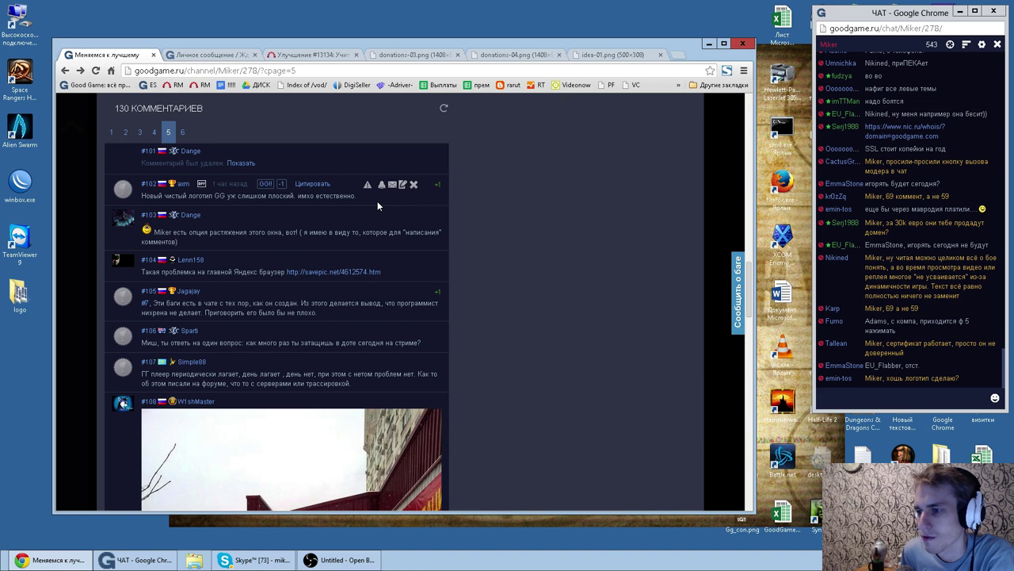
pyautogui.doubleClick(151, 272)
pyautogui.moveTo(141, 195); pyautogui.dragTo(291, 195)
pyautogui.click(291, 193)
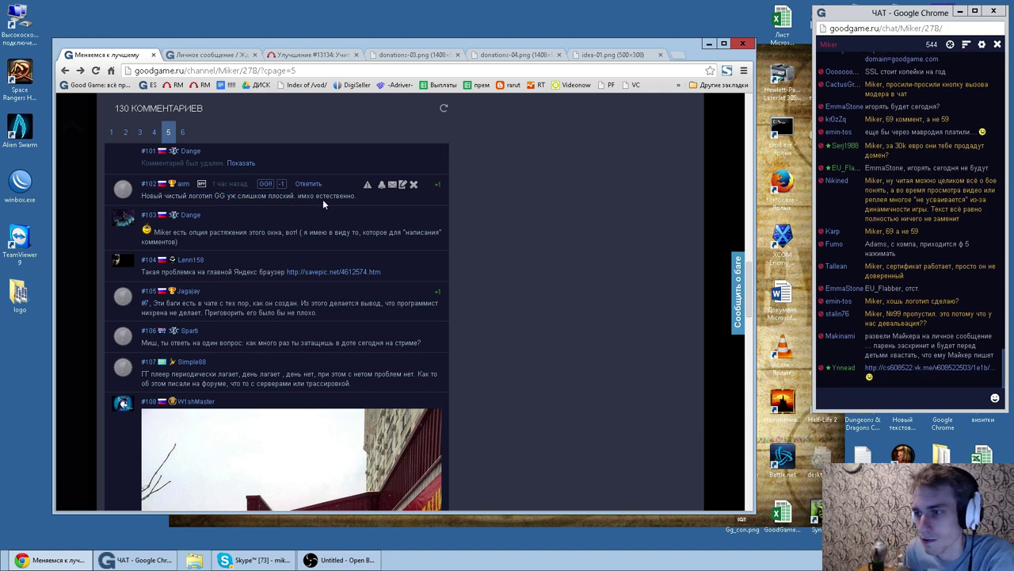
# Step: Open the savepic.net screenshot linked in comment #104 in a new tab and look at the Yandex browser problem
pyautogui.doubleClick(219, 272)
pyautogui.rightClick(328, 274)
pyautogui.click(345, 281)
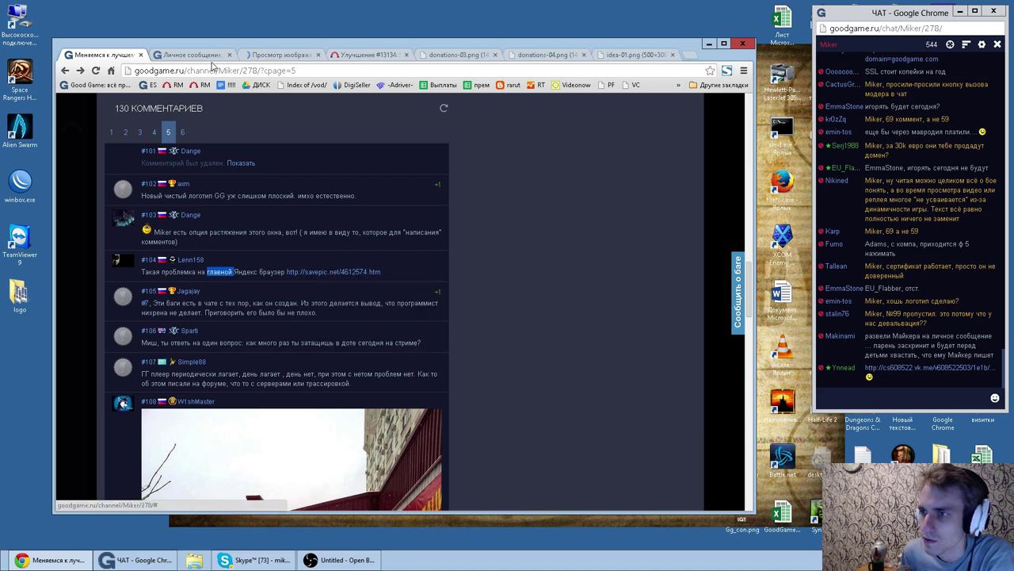
pyautogui.click(287, 55)
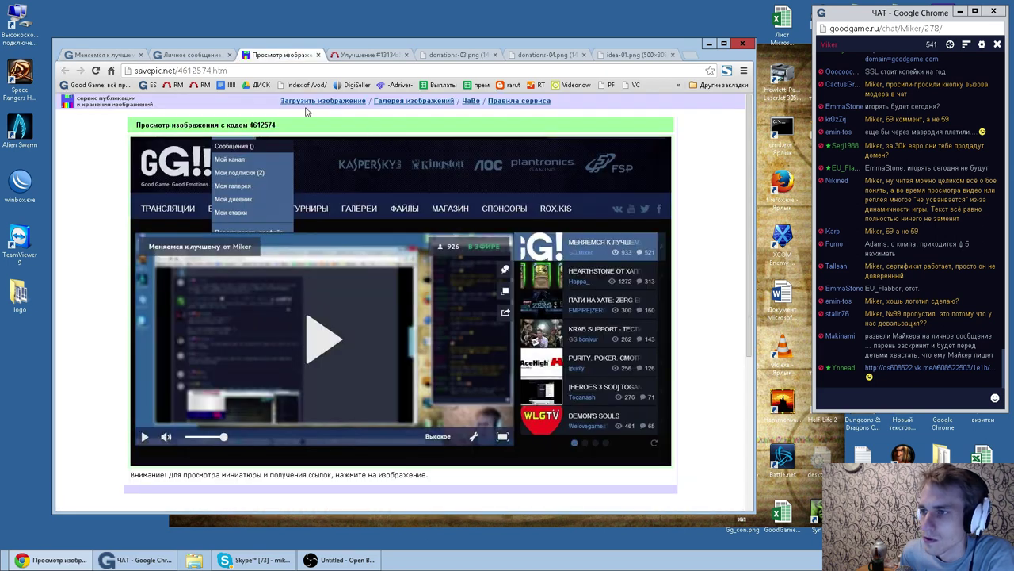
pyautogui.click(349, 70)
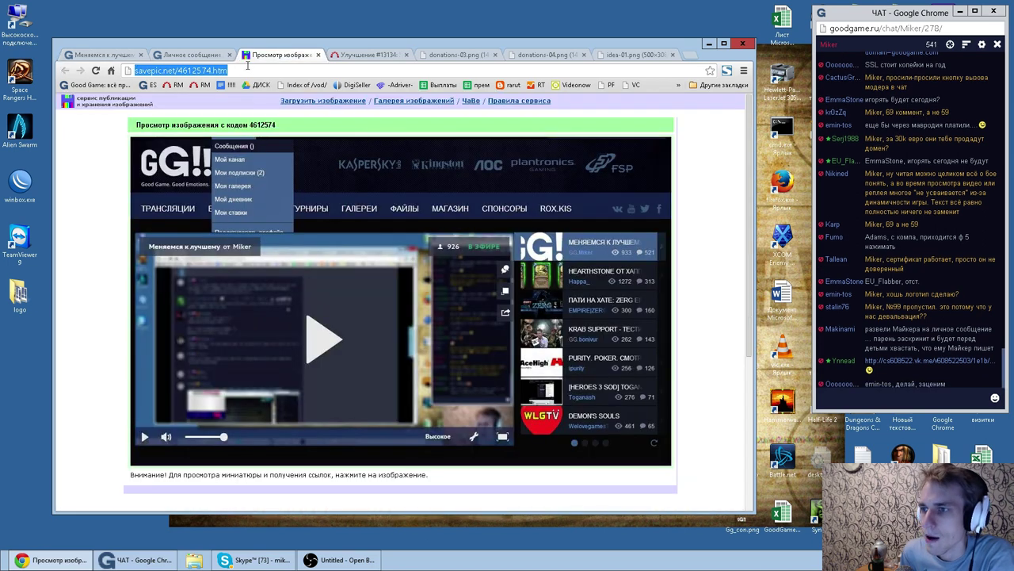
pyautogui.click(366, 55)
pyautogui.click(201, 145)
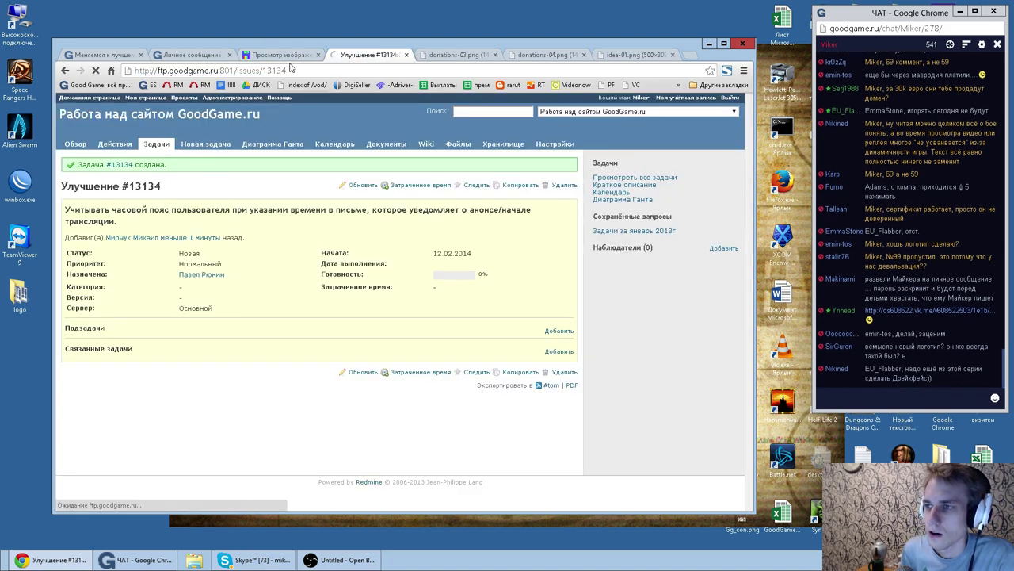
pyautogui.click(107, 55)
pyautogui.moveTo(142, 271); pyautogui.dragTo(382, 272)
pyautogui.click(364, 54)
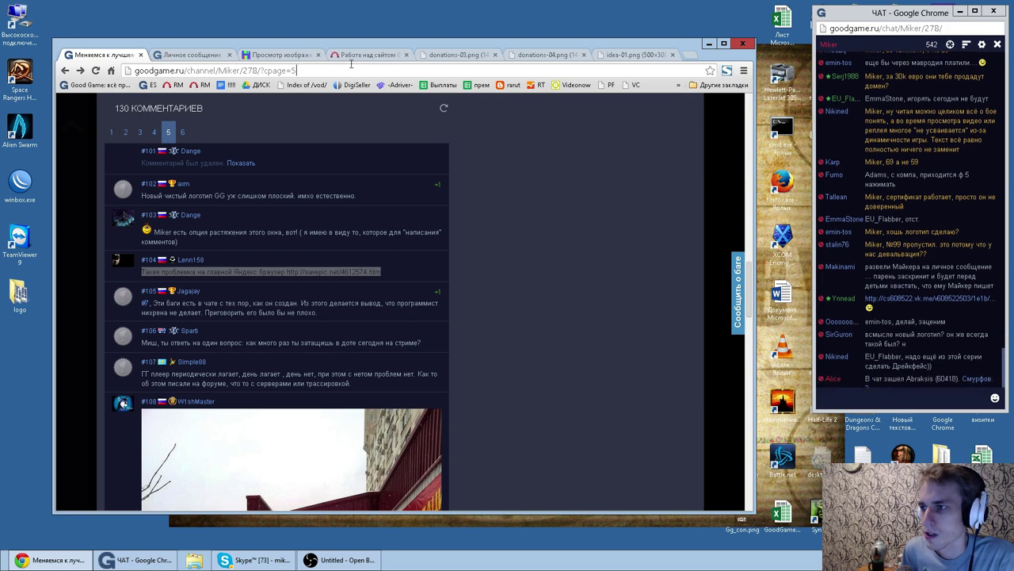
pyautogui.write('Такая проблемка на главной Яндекс браузер http://savepic.net/4612574.htm')
pyautogui.click(190, 184)
pyautogui.click(192, 198)
pyautogui.scroll(-1, 159, 261)
pyautogui.click(79, 486)
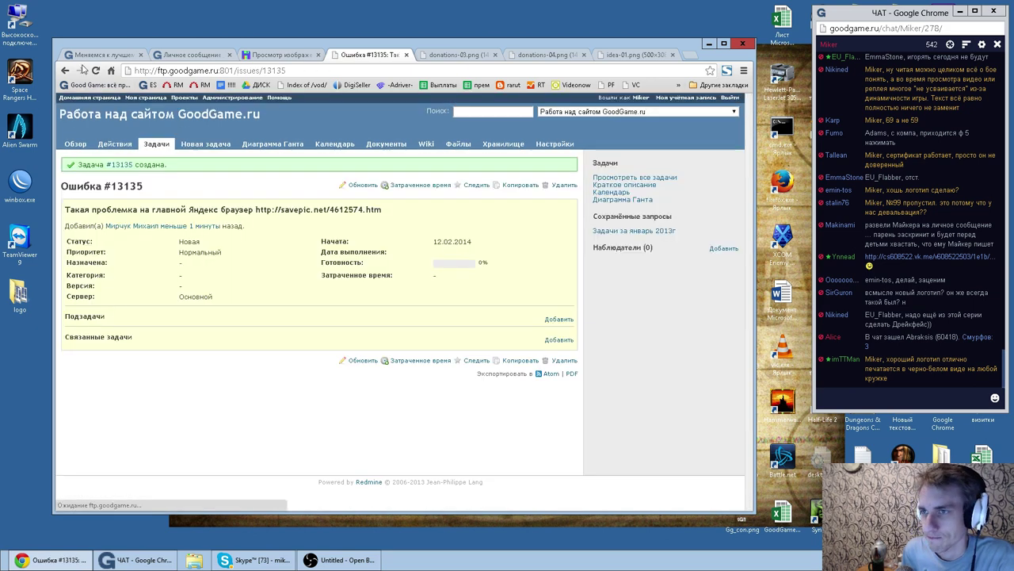
# Step: Return to the channel comments and read comment #105 on the old chat bugs and comment #106 on Dota
pyautogui.click(97, 55)
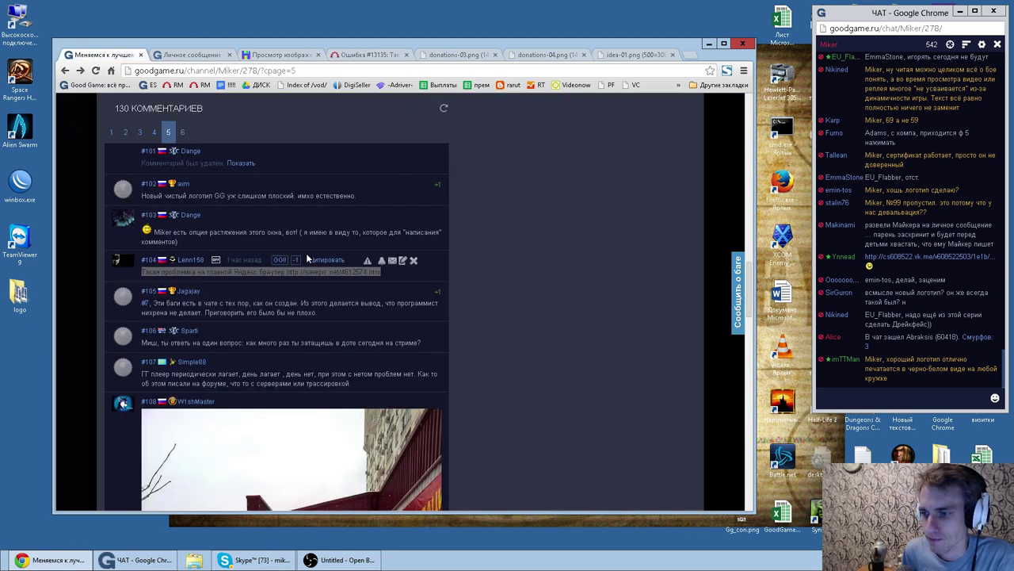
pyautogui.doubleClick(243, 303)
pyautogui.doubleClick(306, 313)
pyautogui.click(309, 328)
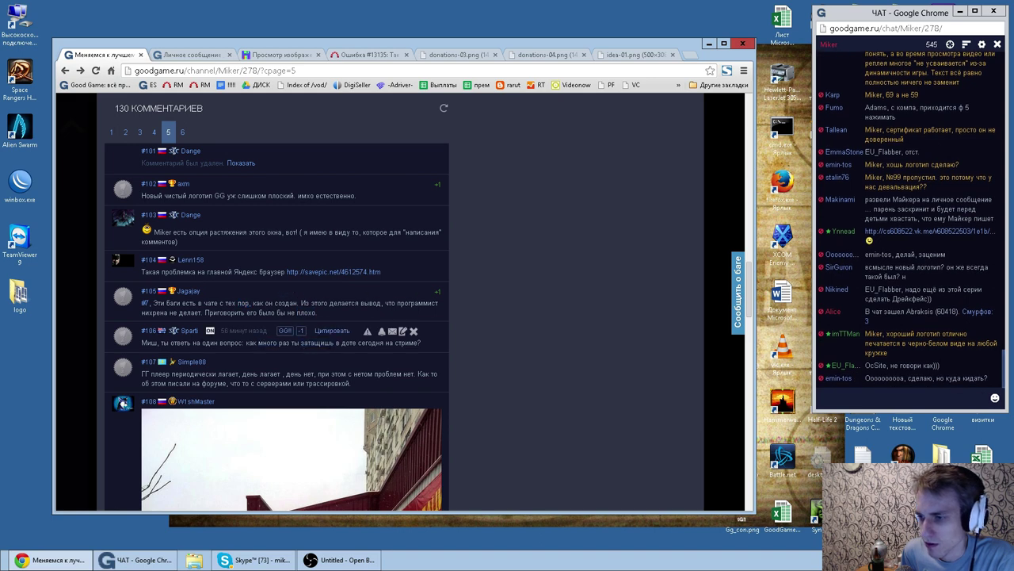
pyautogui.doubleClick(349, 342)
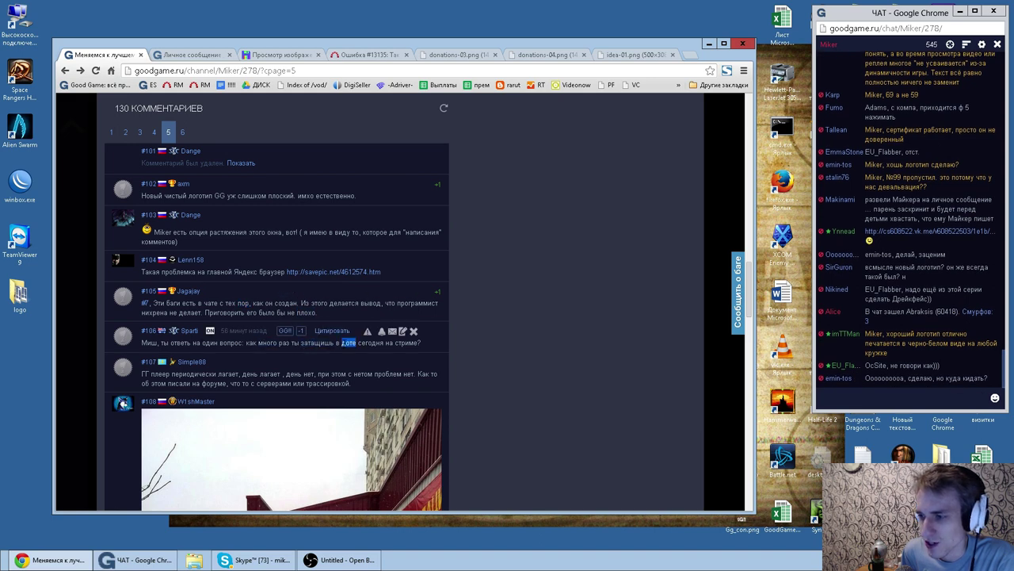
pyautogui.scroll(-2, 495, 349)
# Step: Read comment #107 word by word, focusing on the periodic GG player lag and the suspected server or routing cause
pyautogui.doubleClick(181, 276)
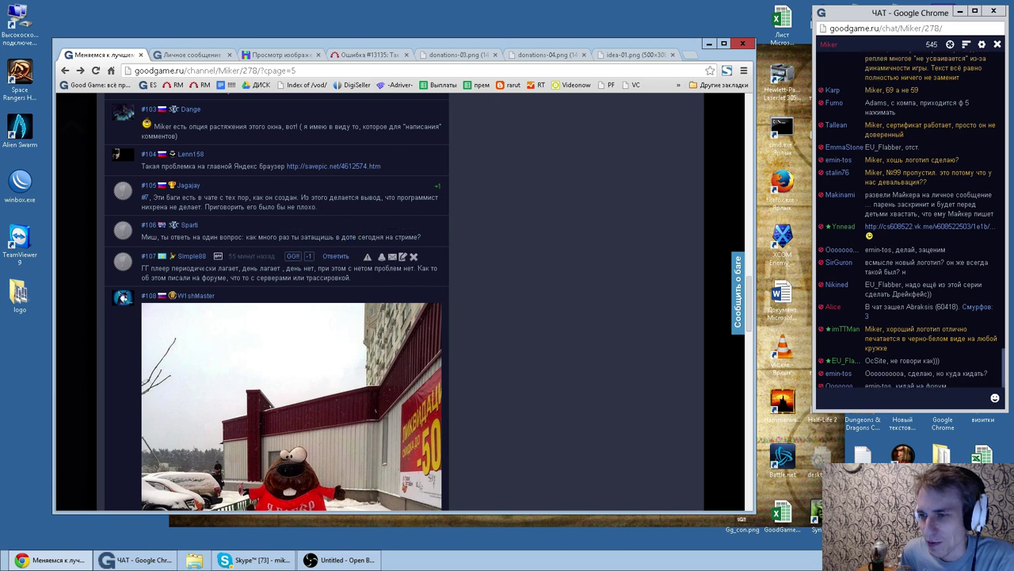
pyautogui.moveTo(238, 268); pyautogui.dragTo(234, 268)
pyautogui.doubleClick(271, 268)
pyautogui.doubleClick(309, 267)
pyautogui.click(341, 268)
pyautogui.moveTo(372, 268); pyautogui.dragTo(368, 268)
pyautogui.doubleClick(402, 276)
pyautogui.doubleClick(423, 268)
pyautogui.doubleClick(364, 268)
pyautogui.doubleClick(408, 268)
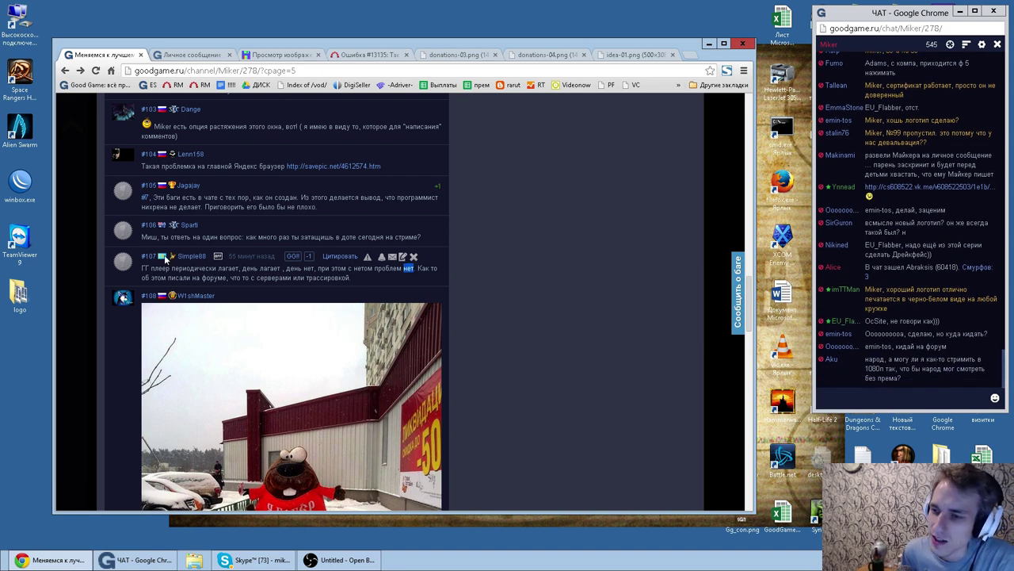
pyautogui.moveTo(372, 276); pyautogui.dragTo(170, 268)
pyautogui.doubleClick(277, 269)
pyautogui.doubleClick(336, 277)
pyautogui.click(364, 278)
pyautogui.tripleClick(381, 279)
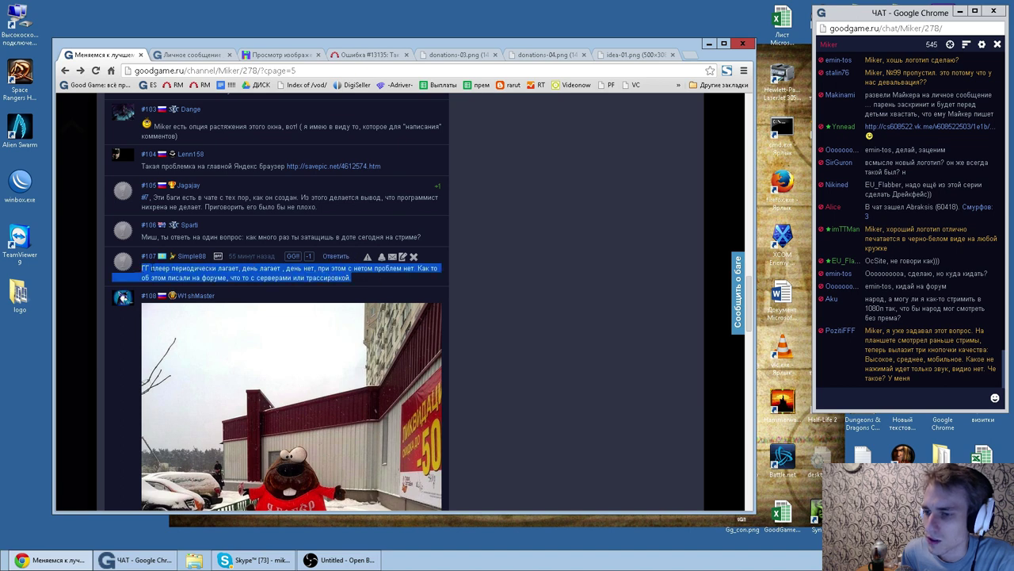
pyautogui.doubleClick(251, 268)
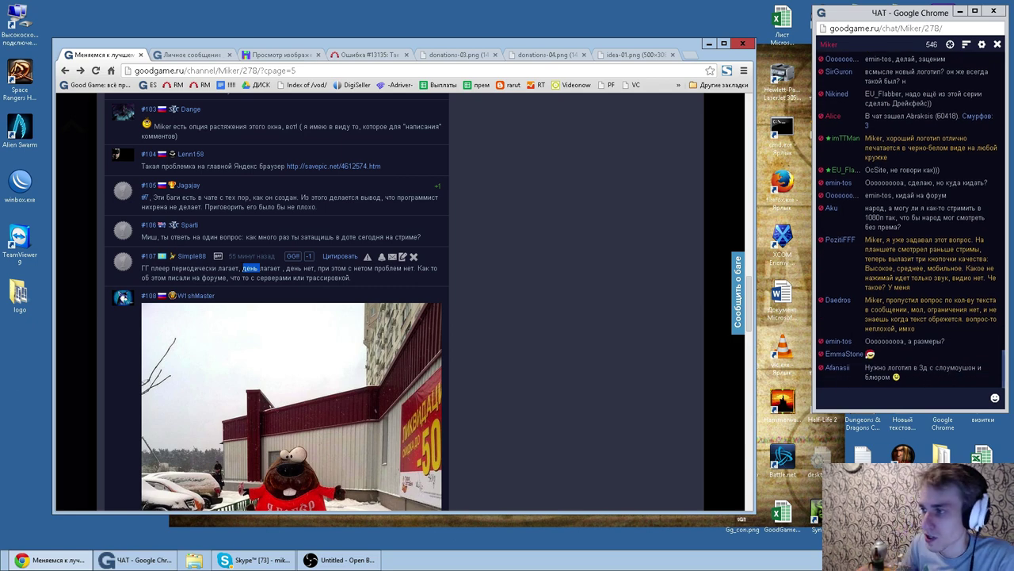
# Step: Open the Google Analytics real-time overview for goodgame.ru in a new tab and examine the Top Locations map
pyautogui.click(691, 55)
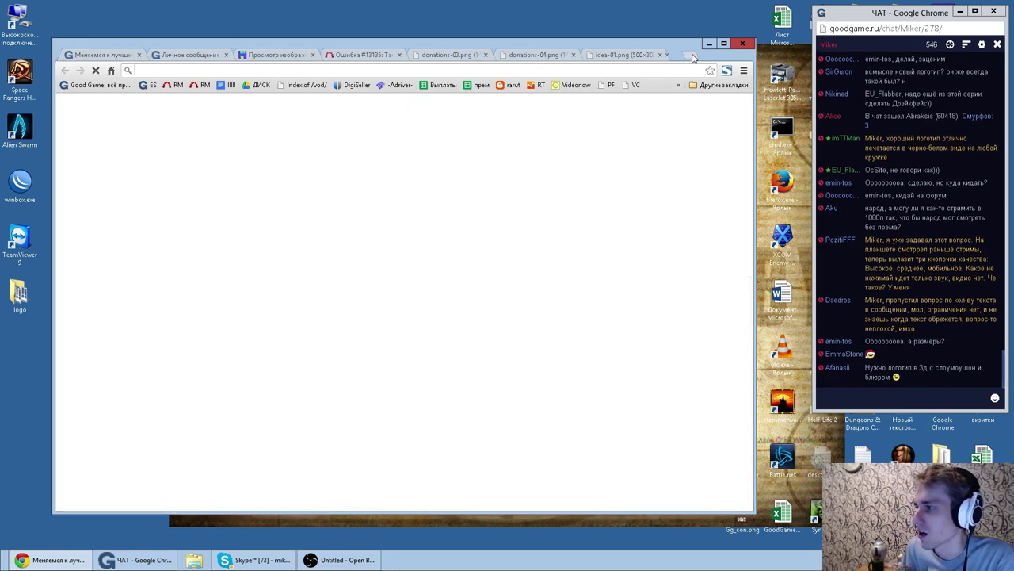
pyautogui.click(539, 85)
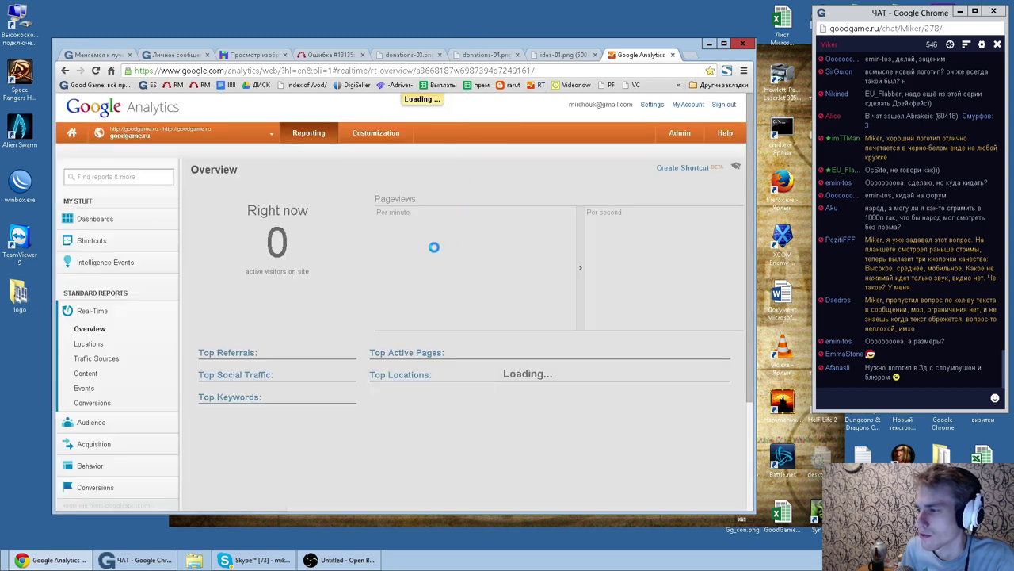
pyautogui.scroll(-4, 464, 309)
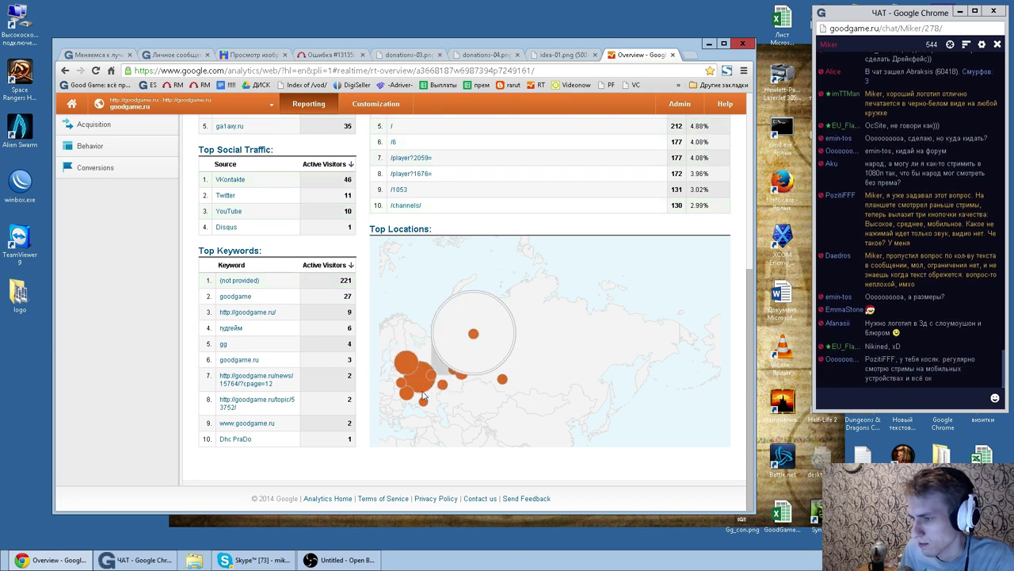
pyautogui.moveTo(405, 380)
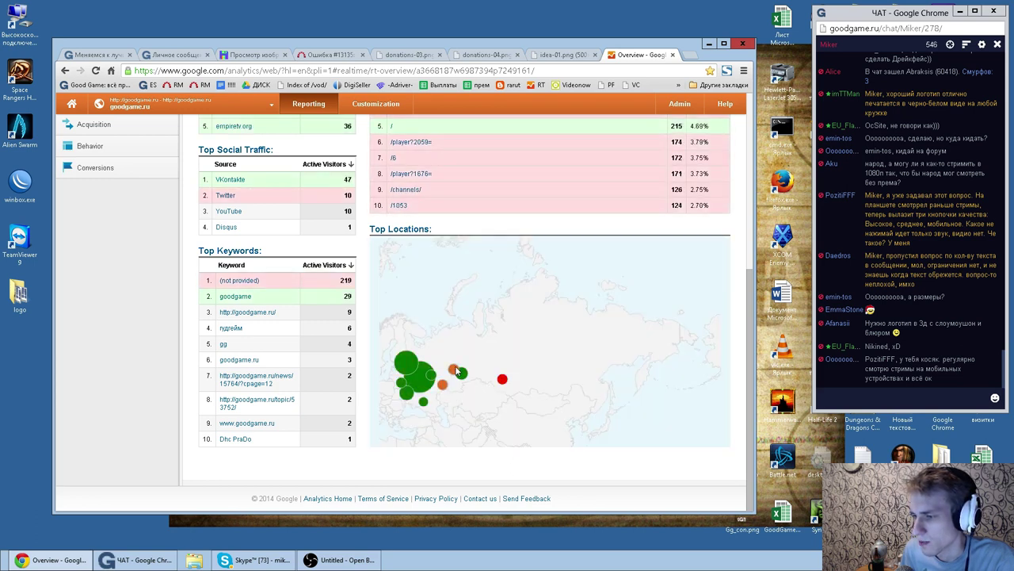
# Step: Close the private message conversation tab and return to the channel comments
pyautogui.click(162, 54)
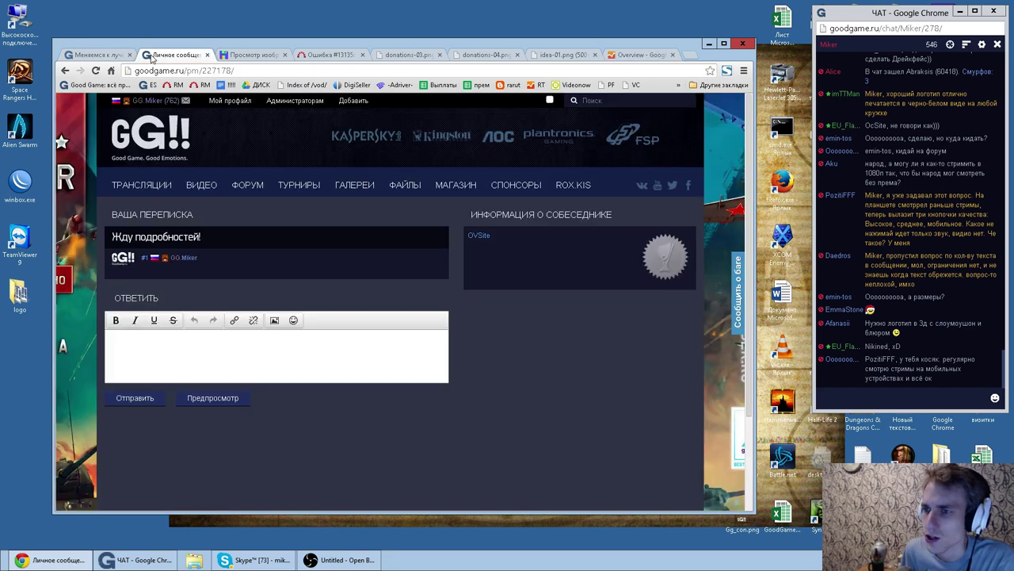
pyautogui.middleClick(192, 55)
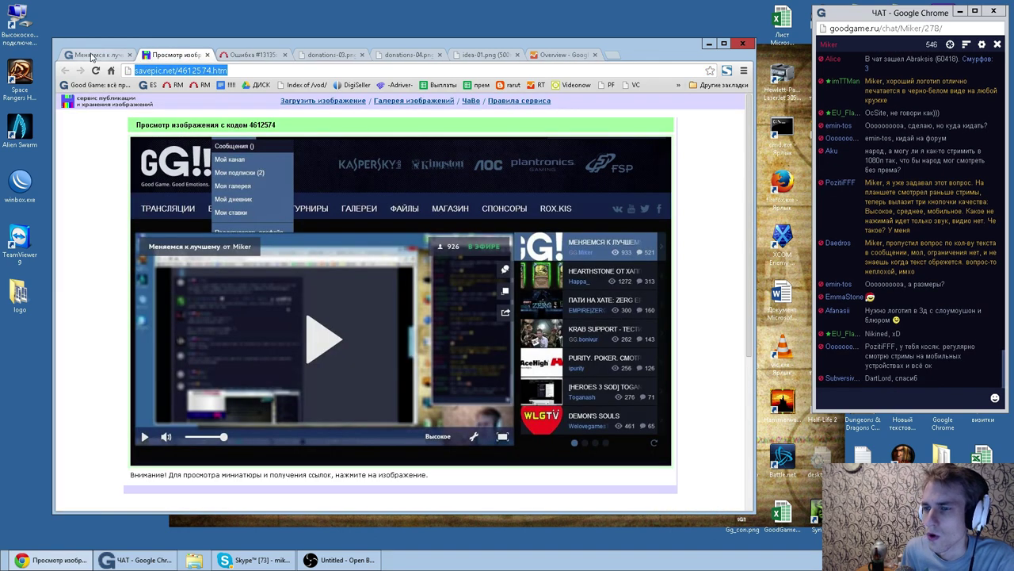
pyautogui.click(93, 55)
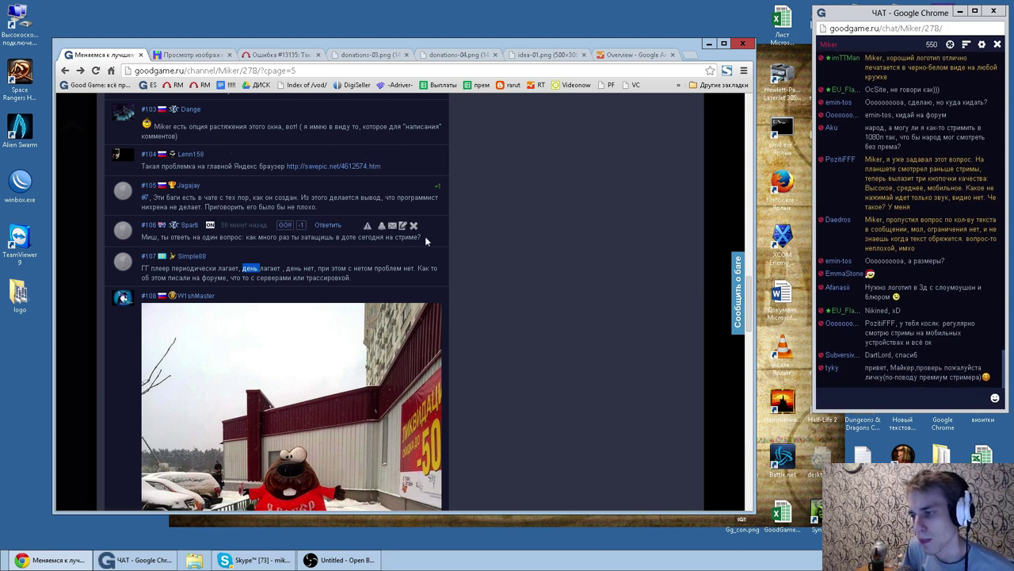
# Step: Go back to the Google Analytics real-time overview and examine where active visitors are on the Top Locations map
pyautogui.click(366, 55)
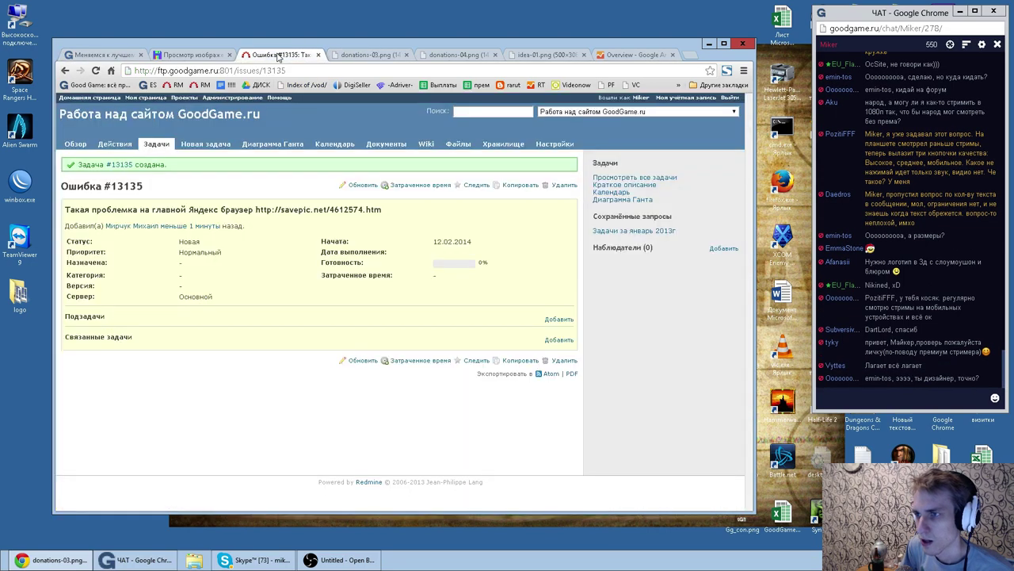
pyautogui.click(285, 55)
pyautogui.click(630, 54)
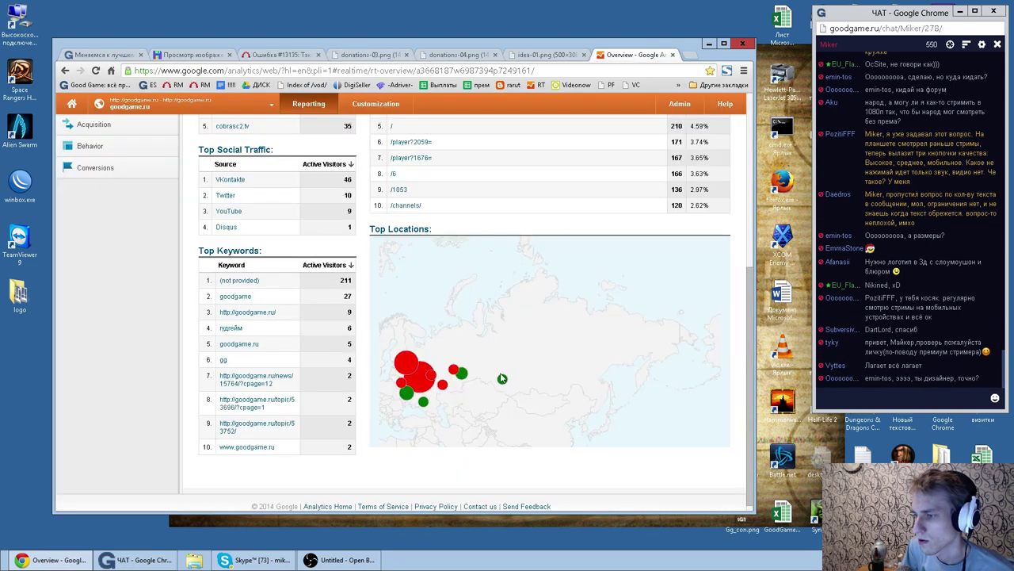
pyautogui.scroll(-1, 531, 398)
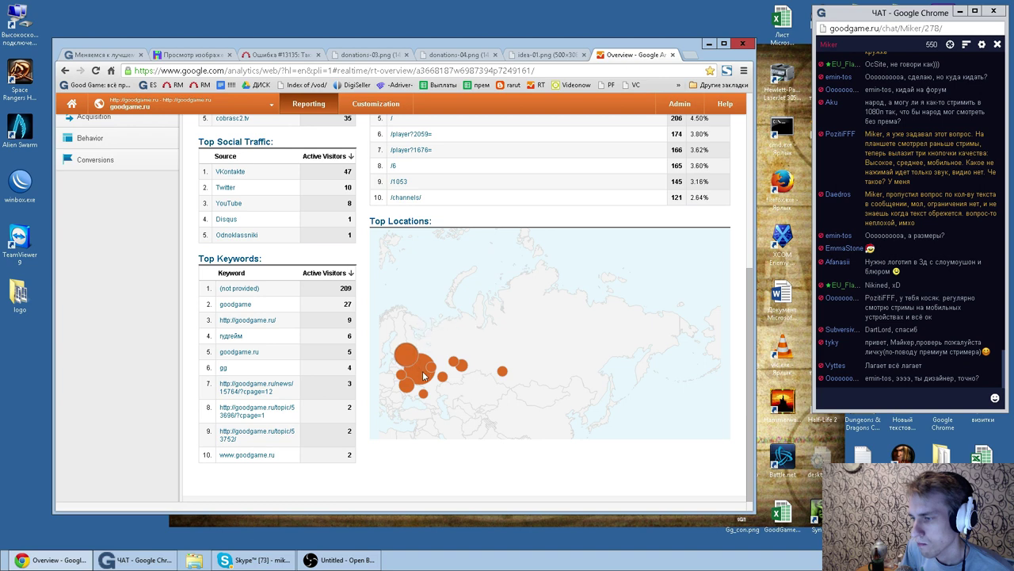
# Step: Return from the visitor map to the channel comments and read comment #109 on the "М\Ж" stream filter and OAuth authorization for the player
pyautogui.moveTo(405, 393)
pyautogui.moveTo(456, 378)
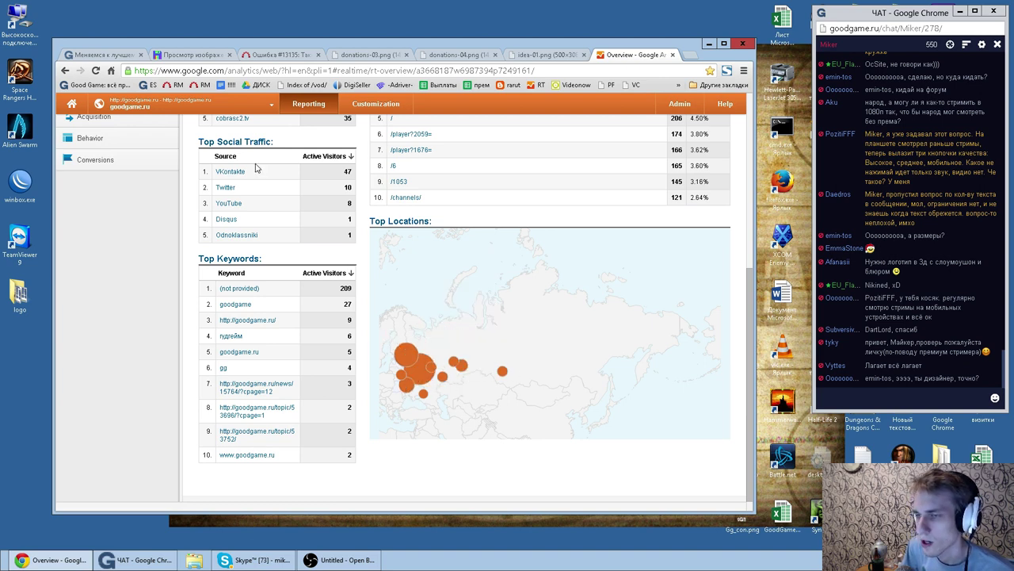
pyautogui.click(105, 57)
pyautogui.scroll(-6, 390, 238)
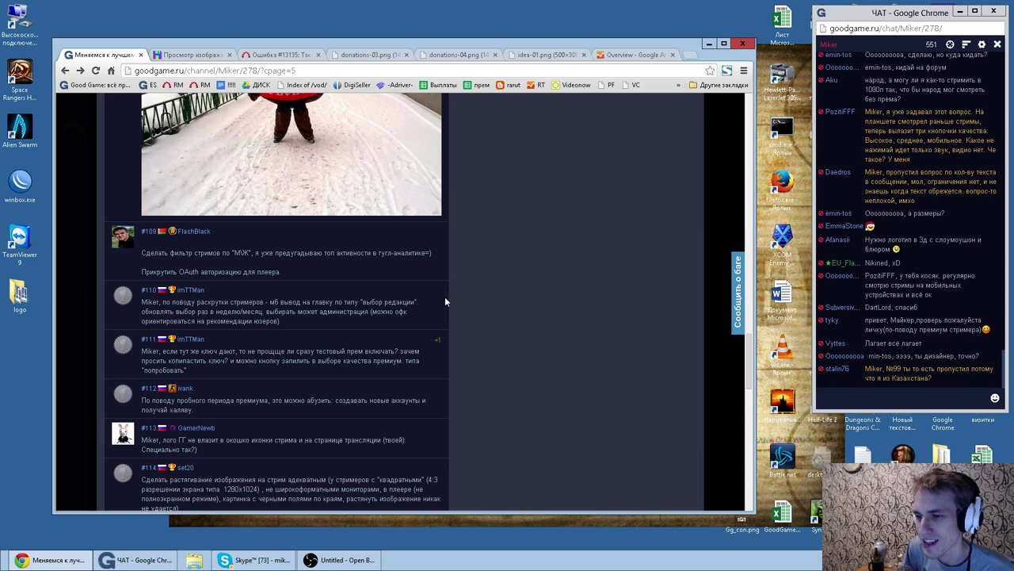
pyautogui.moveTo(291, 275); pyautogui.dragTo(143, 252)
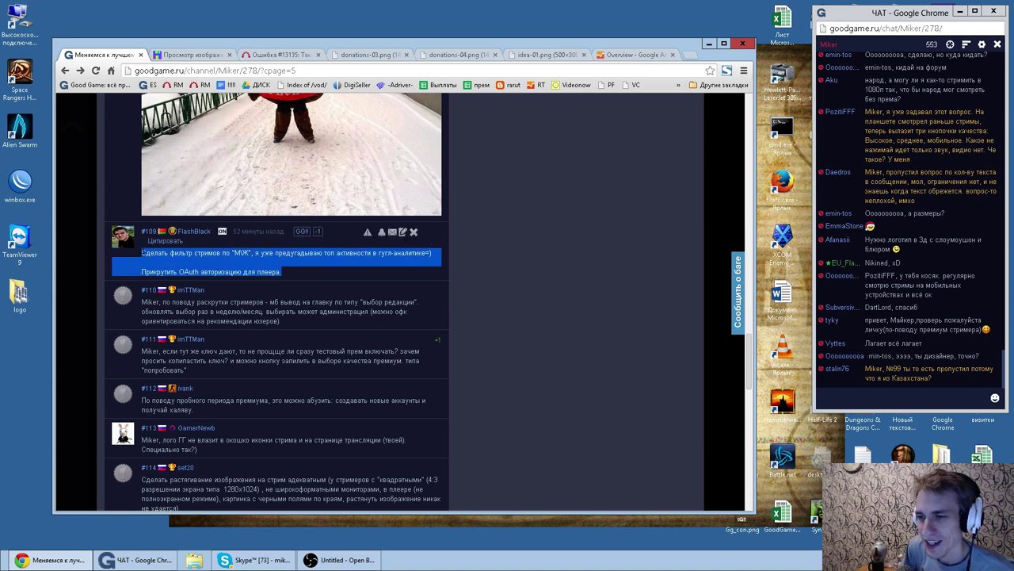
pyautogui.click(204, 255)
# Step: Read comment #110 closely, focusing on promoting streamers on the main page through a weekly or monthly "выбор редакции" selection
pyautogui.scroll(-1, 511, 310)
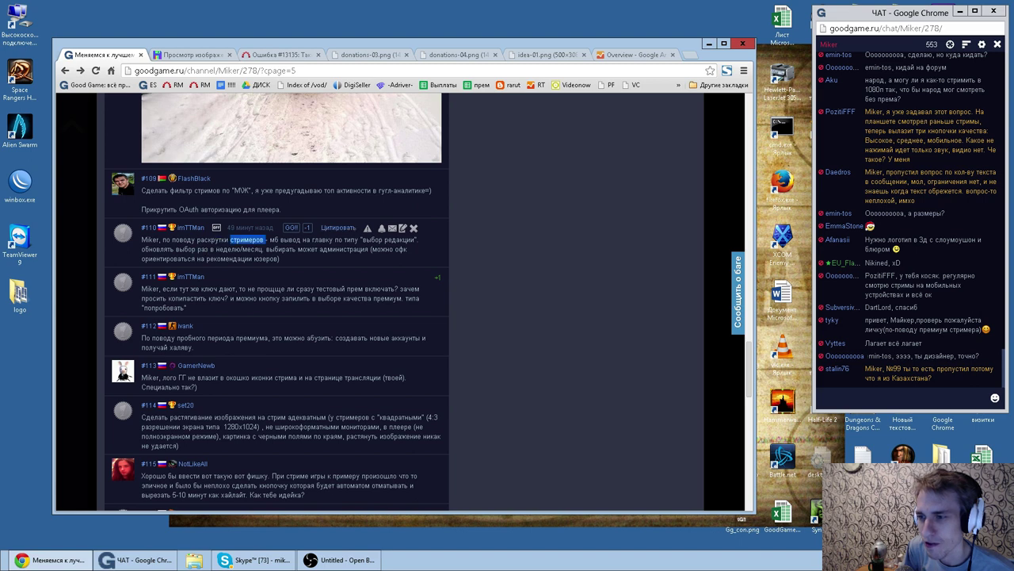
pyautogui.doubleClick(386, 239)
pyautogui.tripleClick(399, 254)
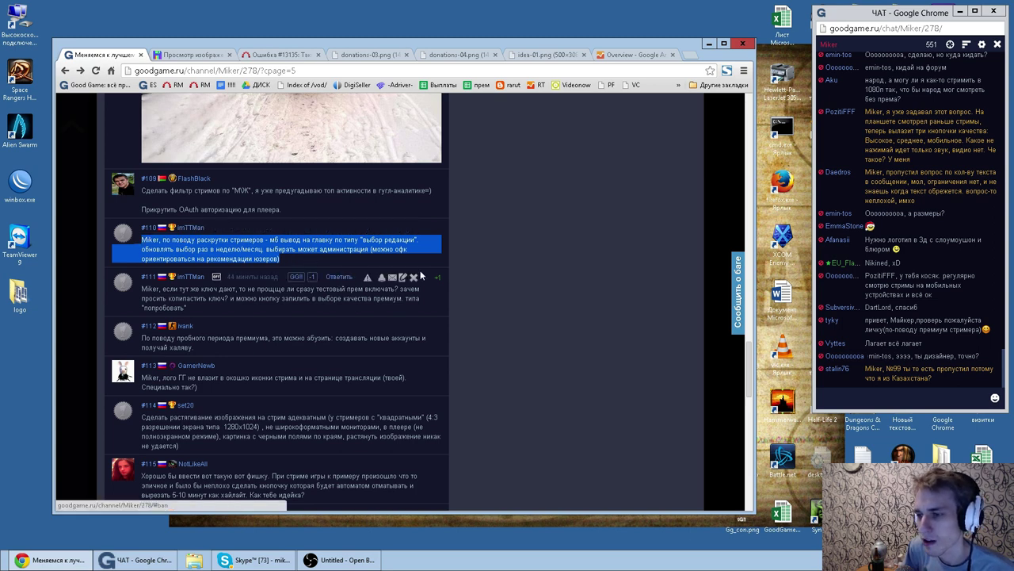
pyautogui.click(541, 279)
pyautogui.moveTo(380, 234)
pyautogui.tripleClick(282, 259)
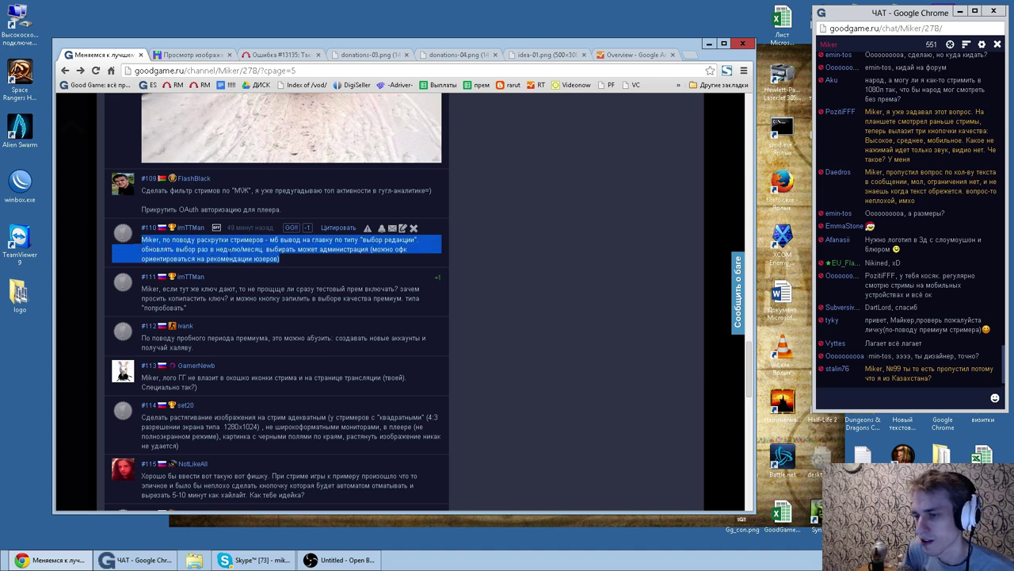
pyautogui.click(269, 248)
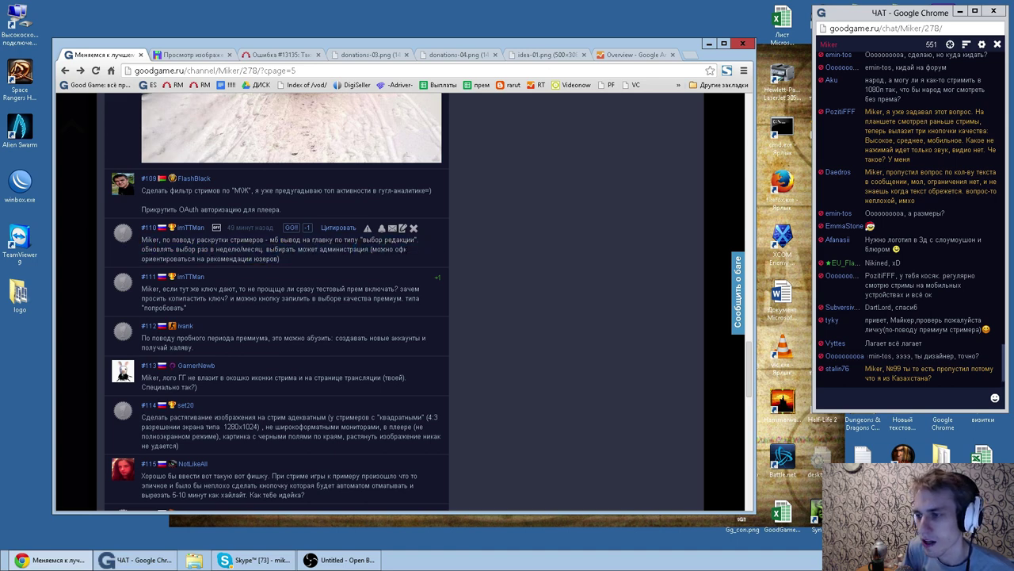
pyautogui.tripleClick(286, 264)
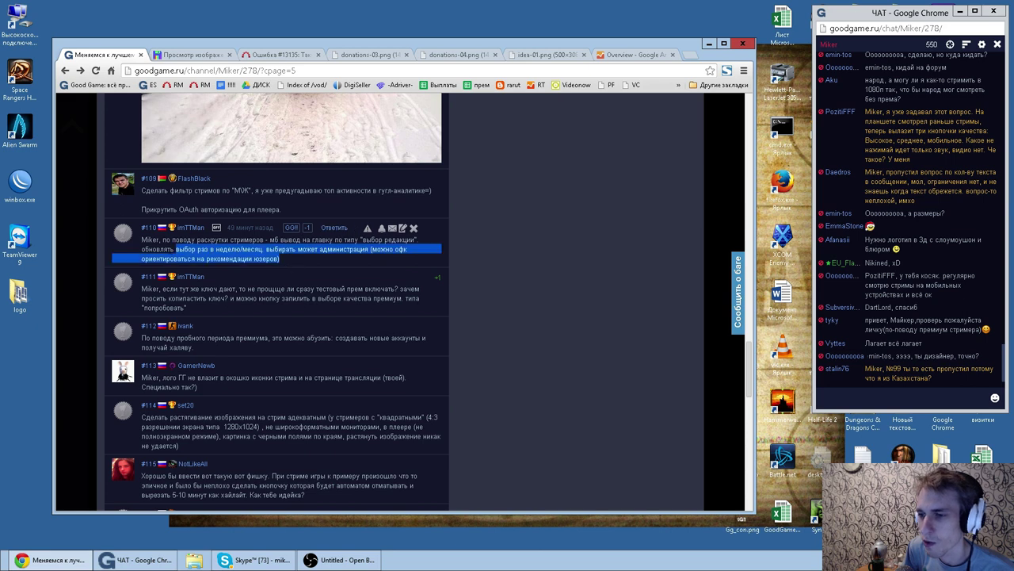
# Step: Read viewer comments #111 to #113 about the trial premium period and the logo in the stream window
pyautogui.doubleClick(187, 297)
pyautogui.scroll(-1, 270, 298)
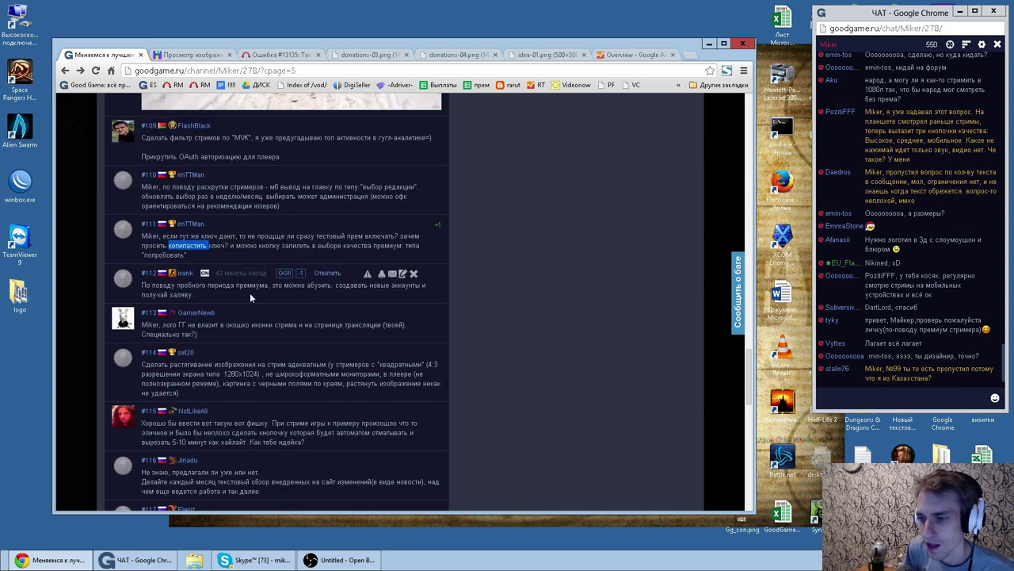
pyautogui.click(155, 284)
pyautogui.doubleClick(310, 284)
pyautogui.doubleClick(295, 284)
pyautogui.click(305, 285)
pyautogui.moveTo(398, 285); pyautogui.dragTo(402, 285)
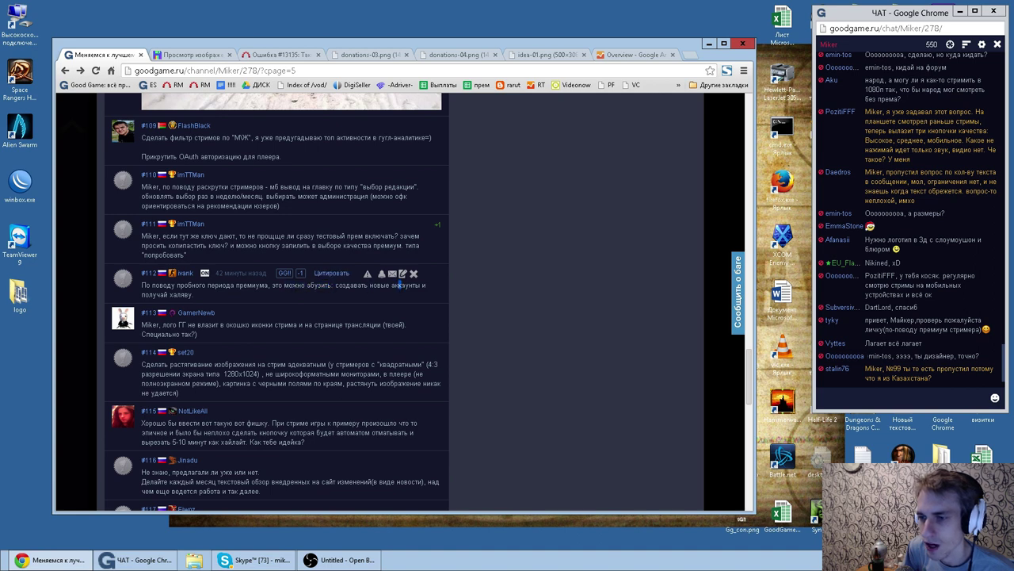
pyautogui.moveTo(205, 295); pyautogui.dragTo(152, 284)
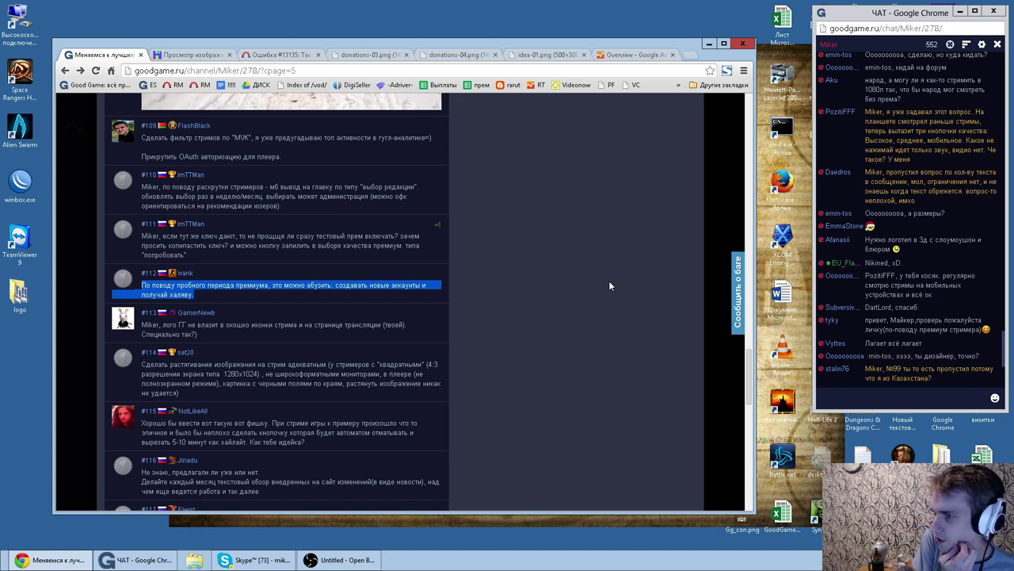
pyautogui.scroll(-1, 586, 262)
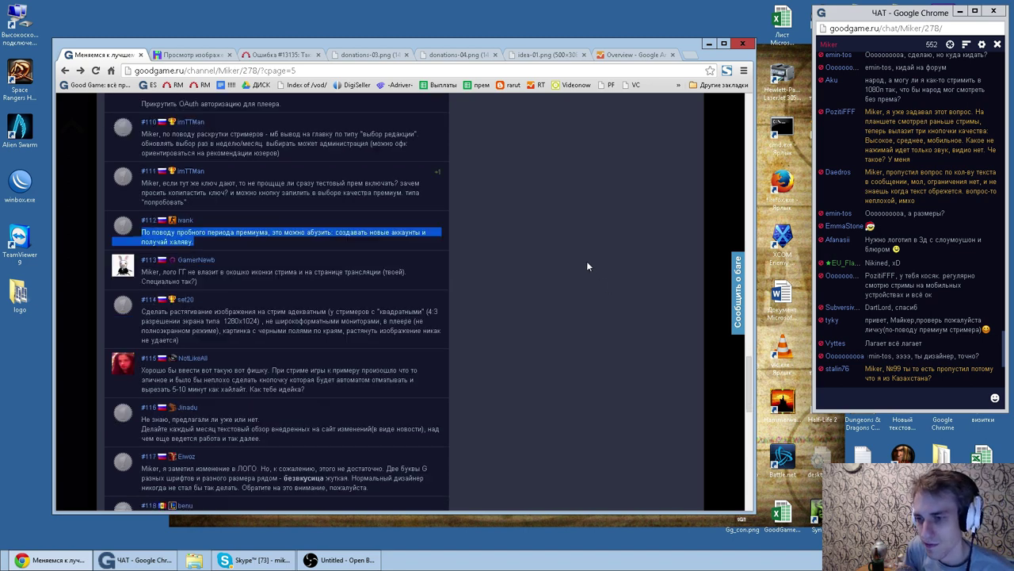
pyautogui.doubleClick(218, 272)
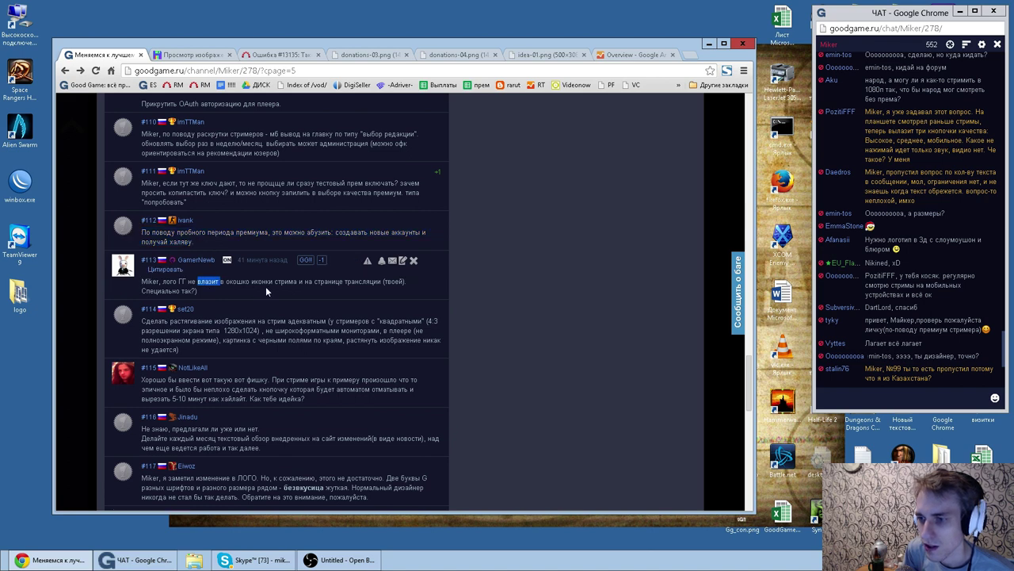
pyautogui.click(252, 286)
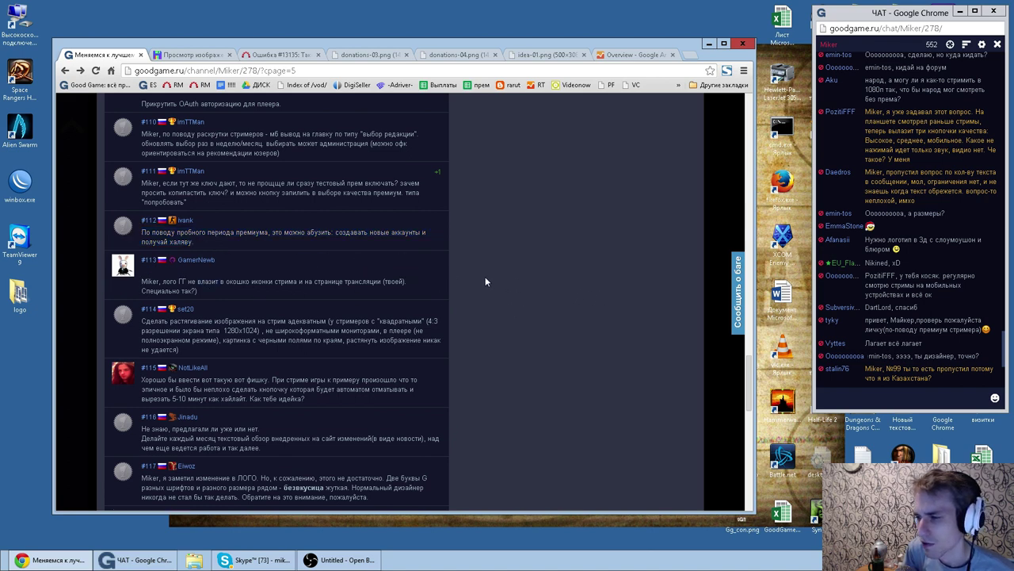
# Step: Read comment #114 about stretching the image for streamers with 4:3 screens
pyautogui.scroll(-1, 514, 286)
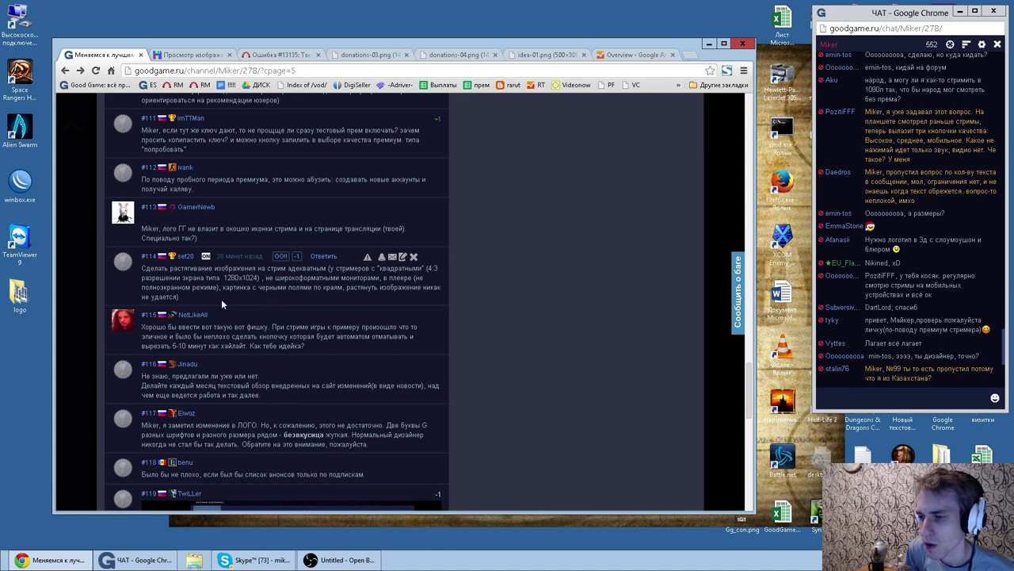
pyautogui.doubleClick(193, 268)
pyautogui.click(330, 259)
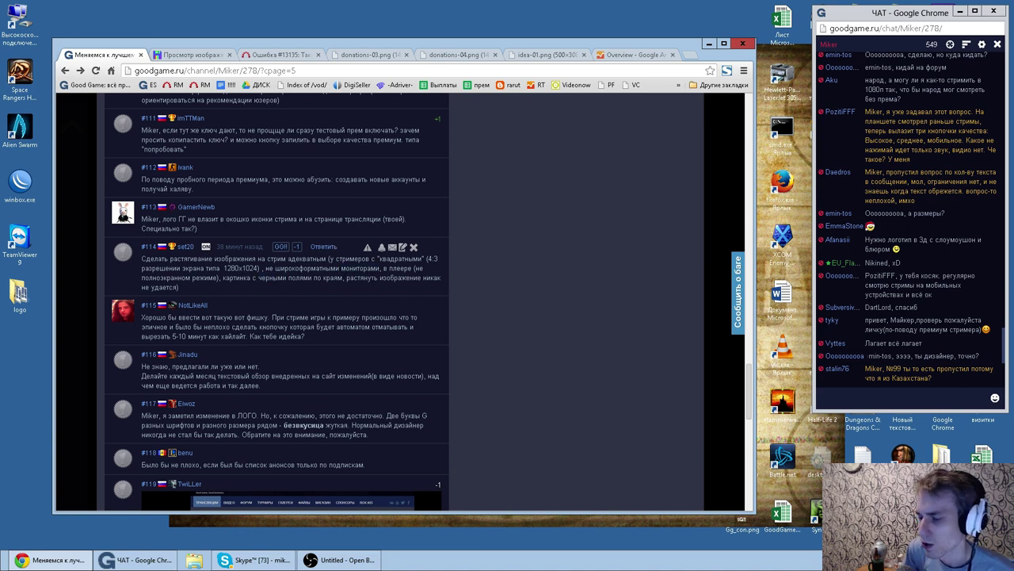
pyautogui.moveTo(238, 292); pyautogui.dragTo(144, 259)
pyautogui.doubleClick(192, 258)
pyautogui.doubleClick(236, 258)
pyautogui.doubleClick(310, 259)
pyautogui.click(353, 258)
pyautogui.doubleClick(354, 258)
pyautogui.doubleClick(400, 258)
pyautogui.doubleClick(354, 258)
pyautogui.click(391, 259)
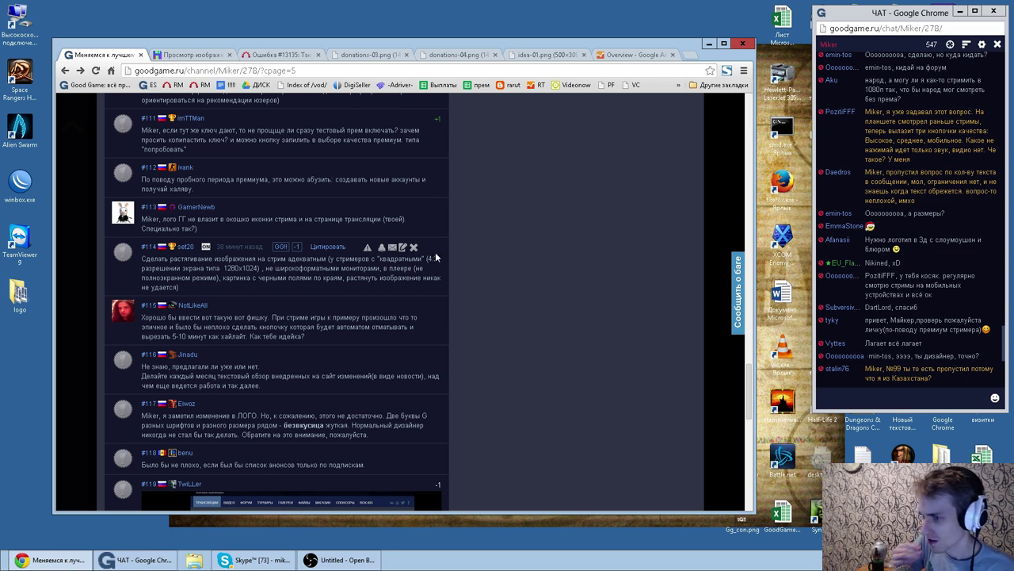
pyautogui.moveTo(210, 290); pyautogui.dragTo(143, 259)
pyautogui.click(178, 260)
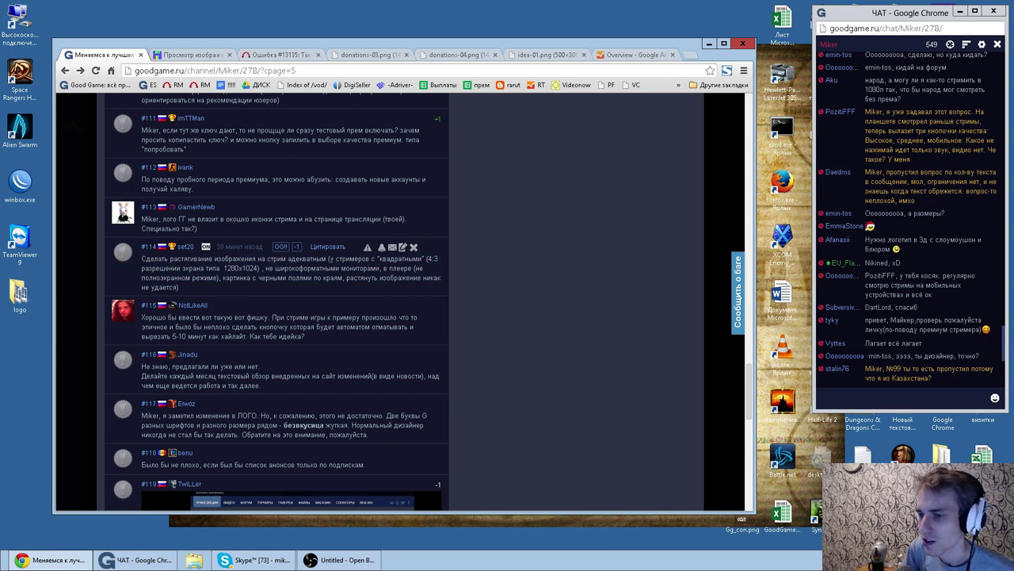
pyautogui.doubleClick(353, 258)
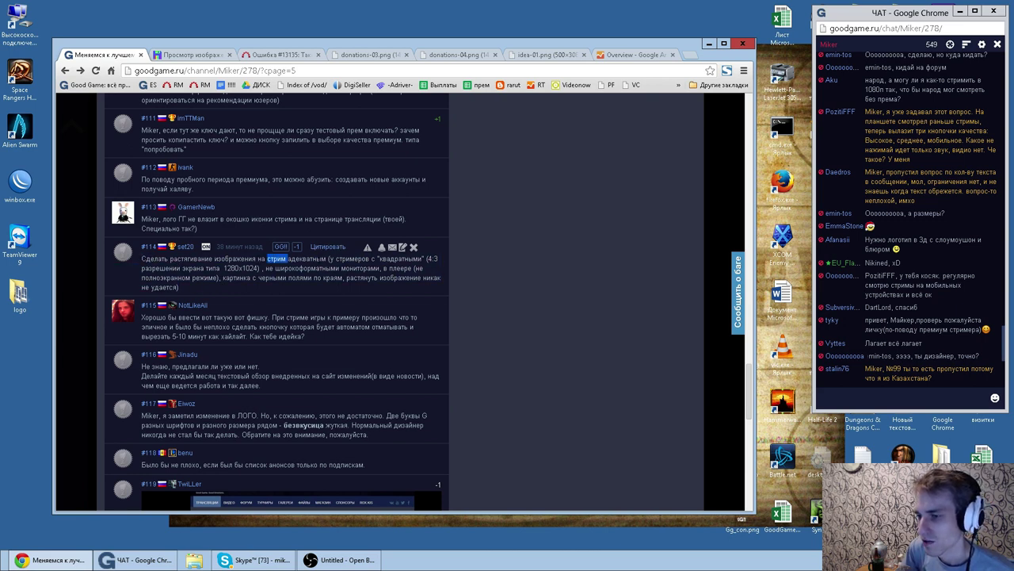
pyautogui.click(415, 262)
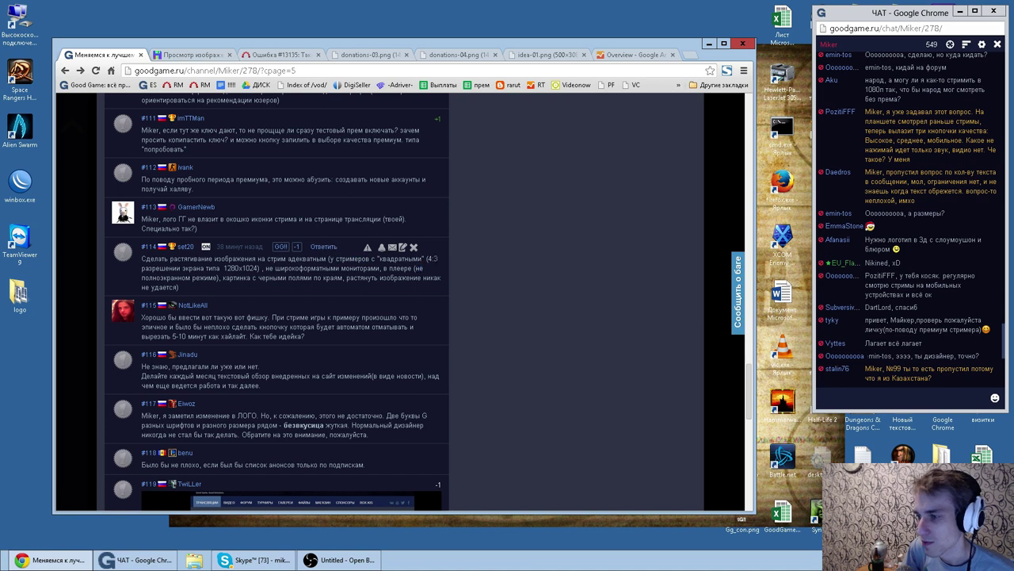
pyautogui.moveTo(434, 259); pyautogui.dragTo(462, 259)
pyautogui.click(440, 258)
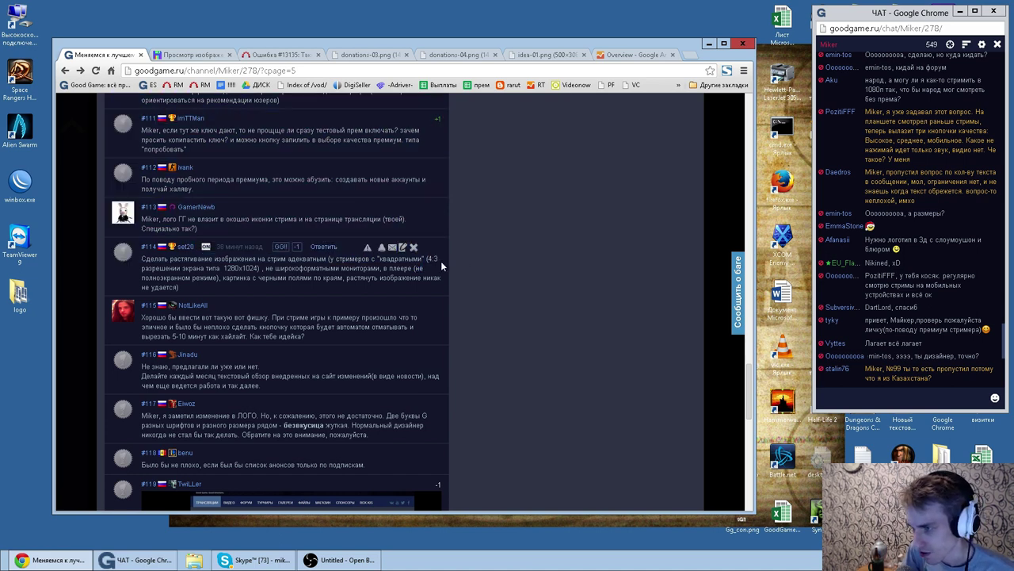
# Step: Read comment #115 suggesting a feature that cuts the last 5-10 minutes of a stream into a highlight
pyautogui.scroll(-2, 910, 222)
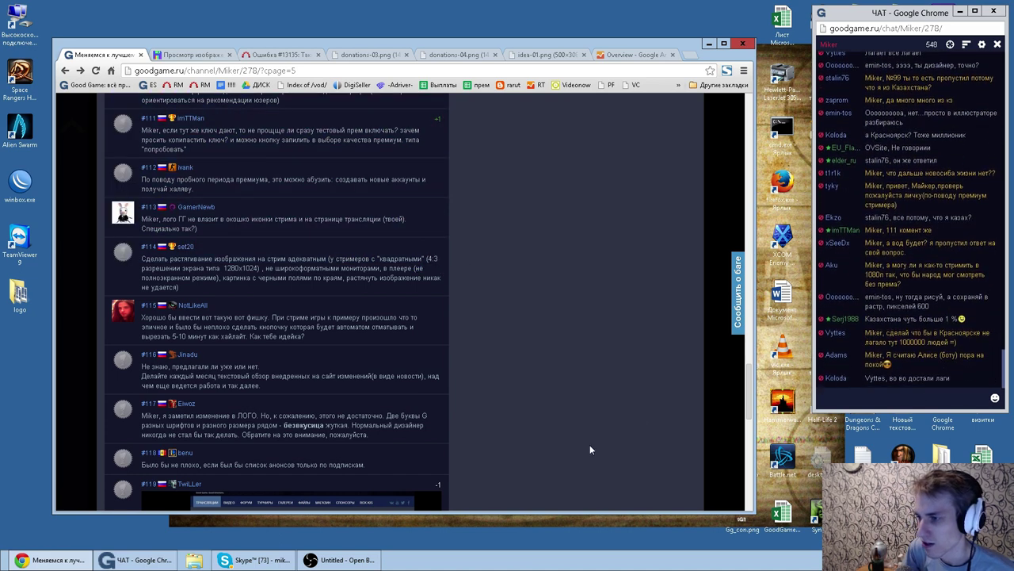
pyautogui.scroll(-1, 534, 414)
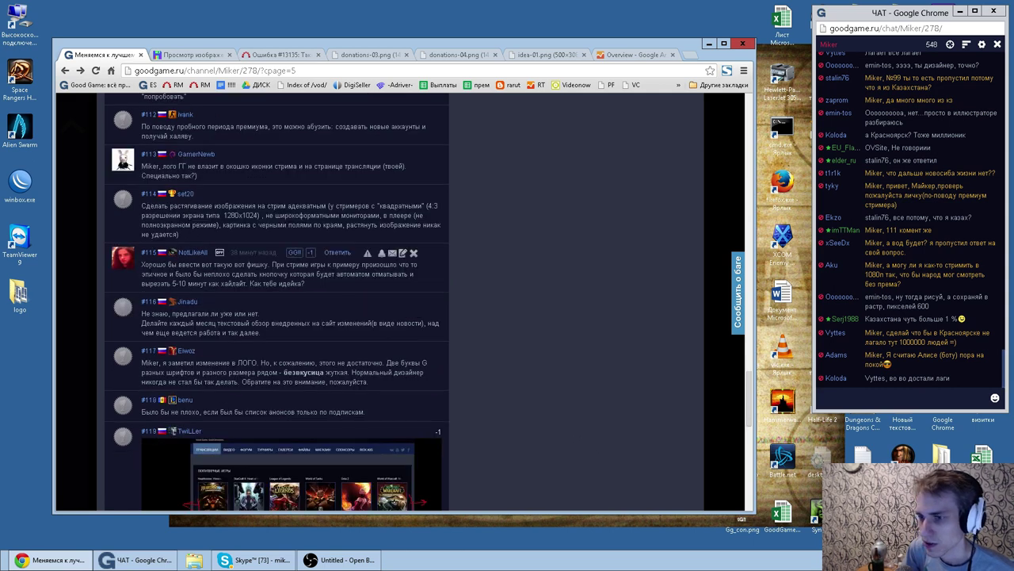
pyautogui.moveTo(193, 275); pyautogui.dragTo(176, 265)
pyautogui.moveTo(292, 273); pyautogui.dragTo(298, 273)
pyautogui.click(294, 274)
pyautogui.click(362, 274)
pyautogui.moveTo(361, 265); pyautogui.dragTo(366, 264)
pyautogui.click(190, 274)
pyautogui.moveTo(187, 274); pyautogui.dragTo(193, 274)
pyautogui.click(225, 274)
pyautogui.moveTo(320, 274); pyautogui.dragTo(325, 274)
pyautogui.click(323, 274)
pyautogui.moveTo(141, 283); pyautogui.dragTo(197, 282)
pyautogui.doubleClick(214, 283)
pyautogui.doubleClick(233, 283)
pyautogui.doubleClick(233, 283)
pyautogui.doubleClick(271, 283)
pyautogui.click(321, 287)
pyautogui.moveTo(363, 289); pyautogui.dragTo(144, 269)
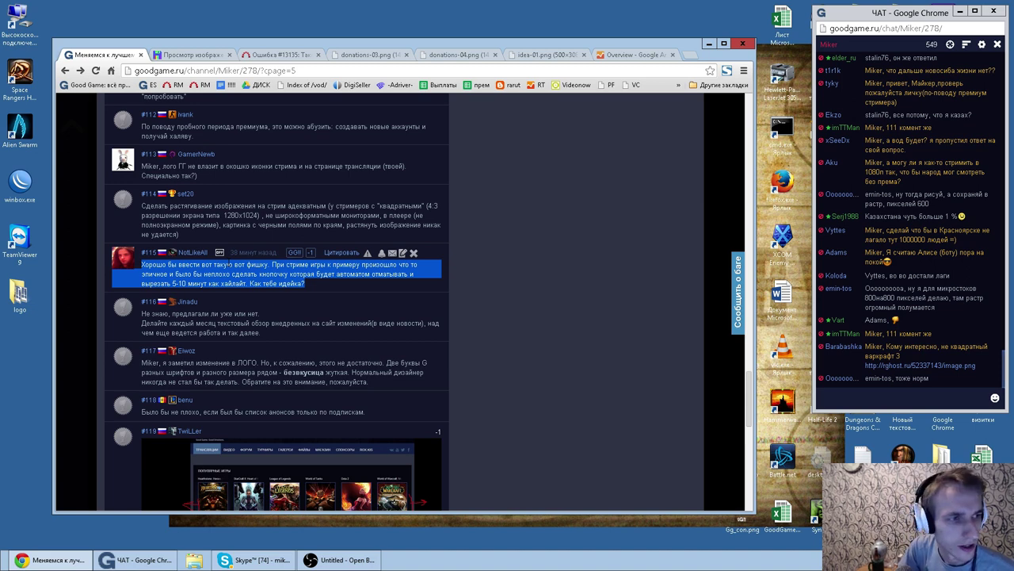
# Step: Switch to Redmine, start a new issue in the Видео project and set its tracker to Улучшение
pyautogui.click(295, 56)
pyautogui.click(184, 97)
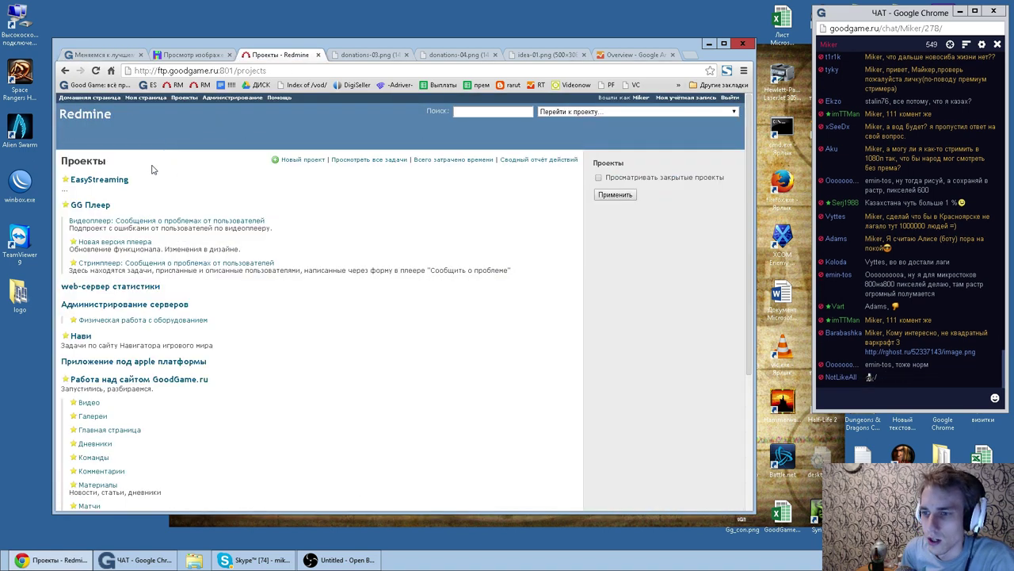
pyautogui.scroll(-3, 158, 224)
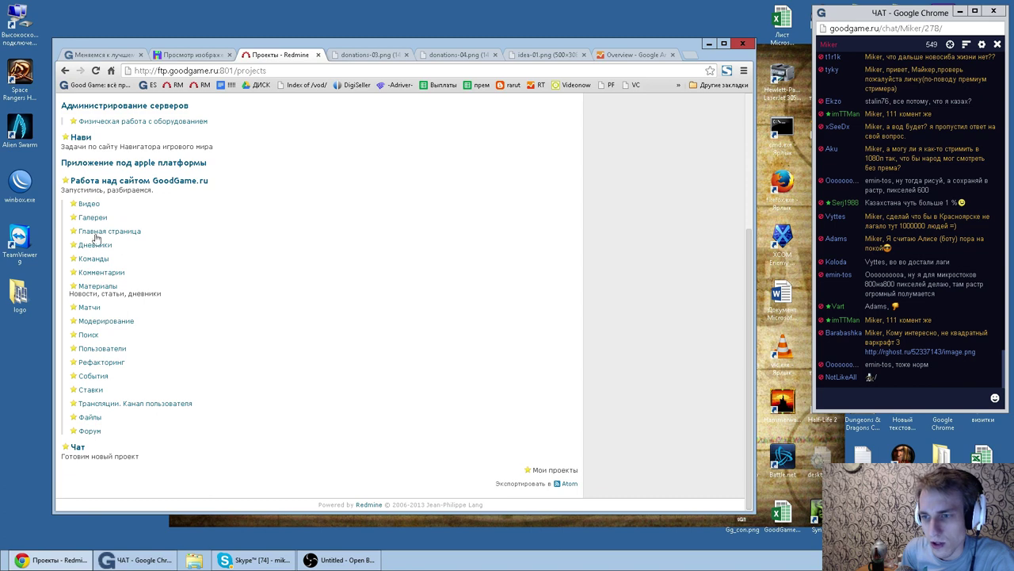
pyautogui.click(87, 205)
pyautogui.click(208, 147)
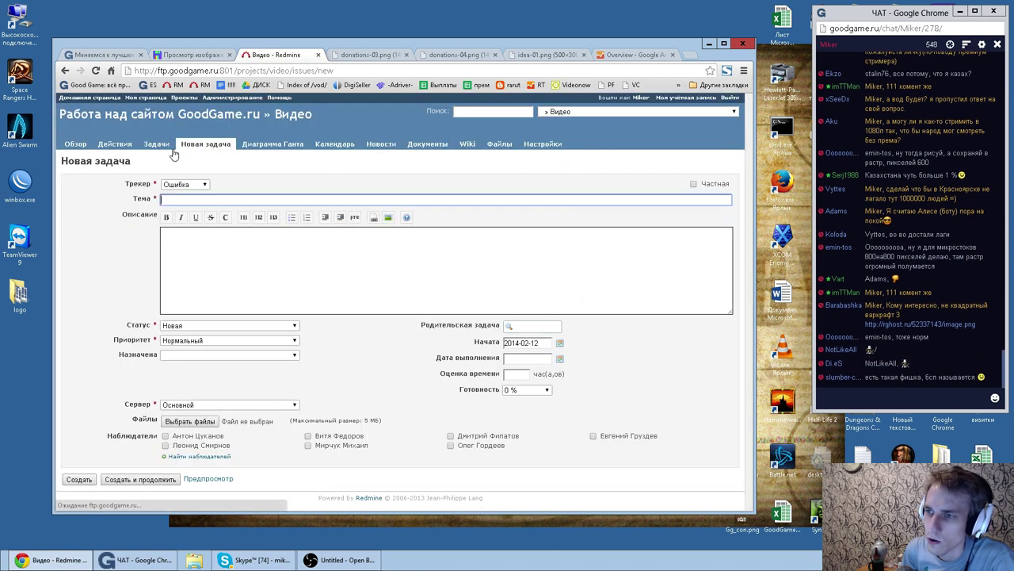
pyautogui.click(185, 184)
pyautogui.click(190, 203)
# Step: Enter "НЕ ГОТОВА. Страница редатирования видео." as the issue's subject
pyautogui.click(216, 198)
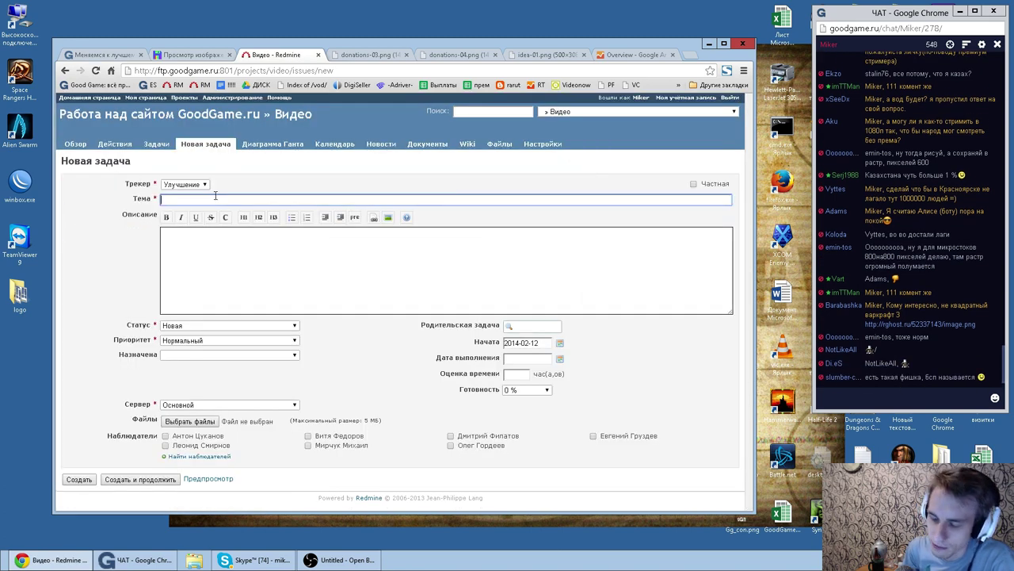
pyautogui.write('НЕ ГО')
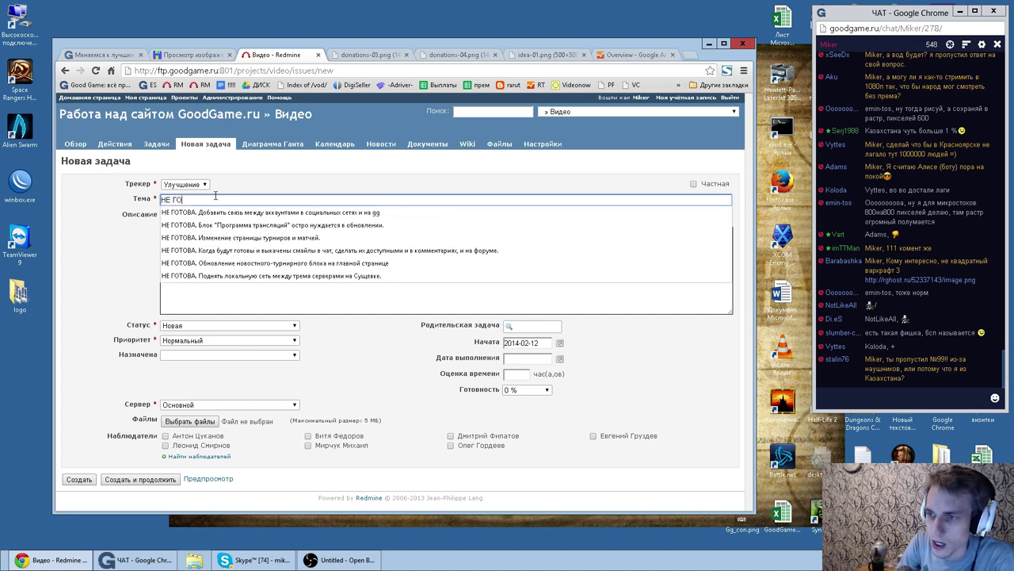
pyautogui.write('ТОВА. Страница ре')
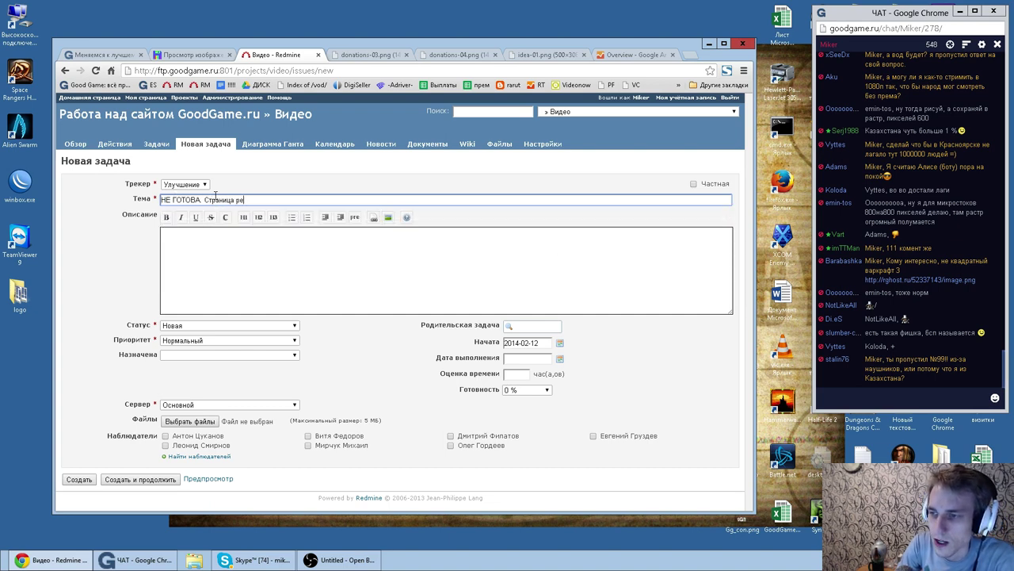
pyautogui.write('датирования ')
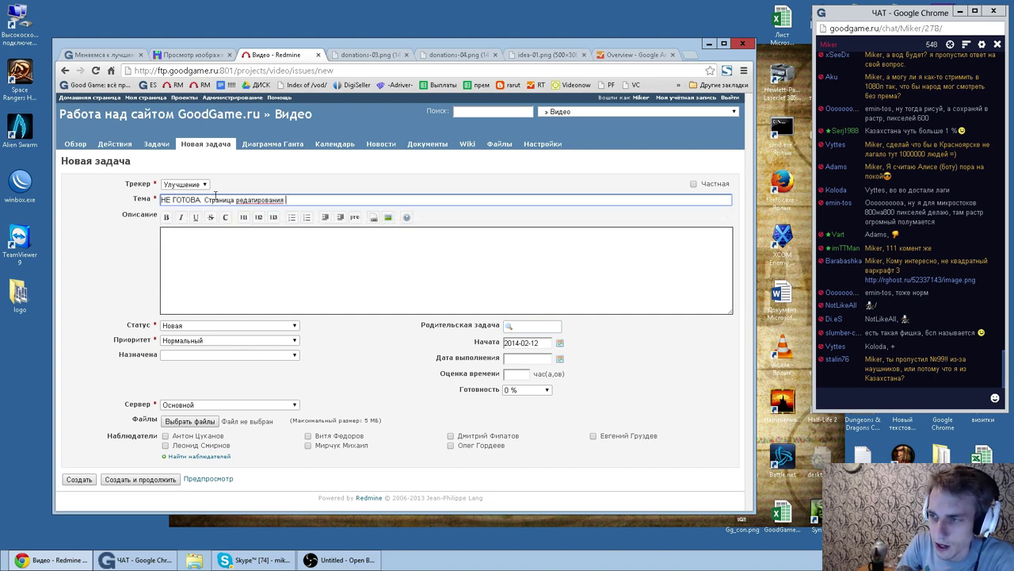
pyautogui.write('видео.')
pyautogui.press('Tab')
# Step: Begin the issue description with "Идея. Дать стримеру возможность нарезать из целостной автозаписанной трансляции интересные куски."
pyautogui.write('Иде')
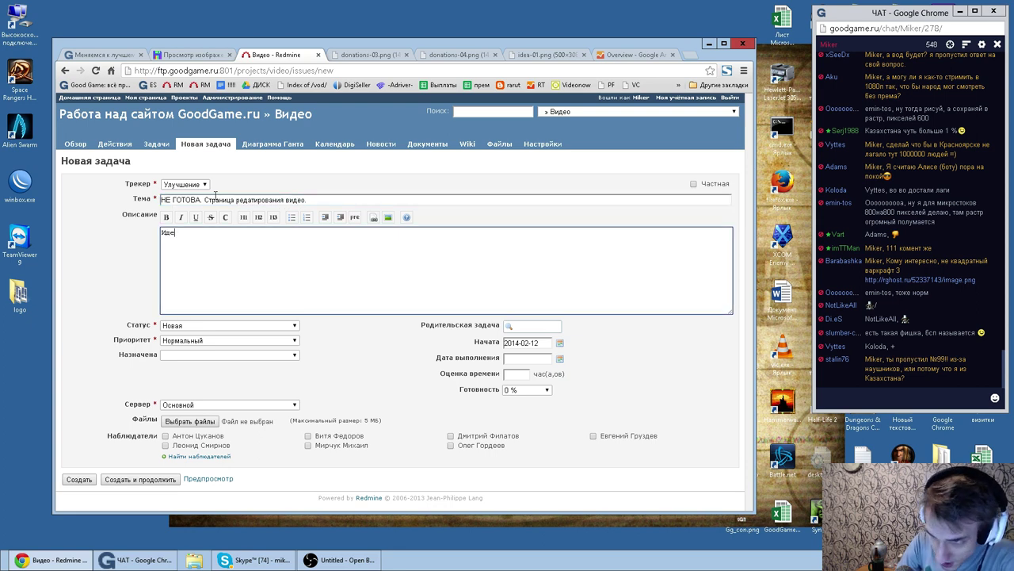
pyautogui.write('я. Дать стр')
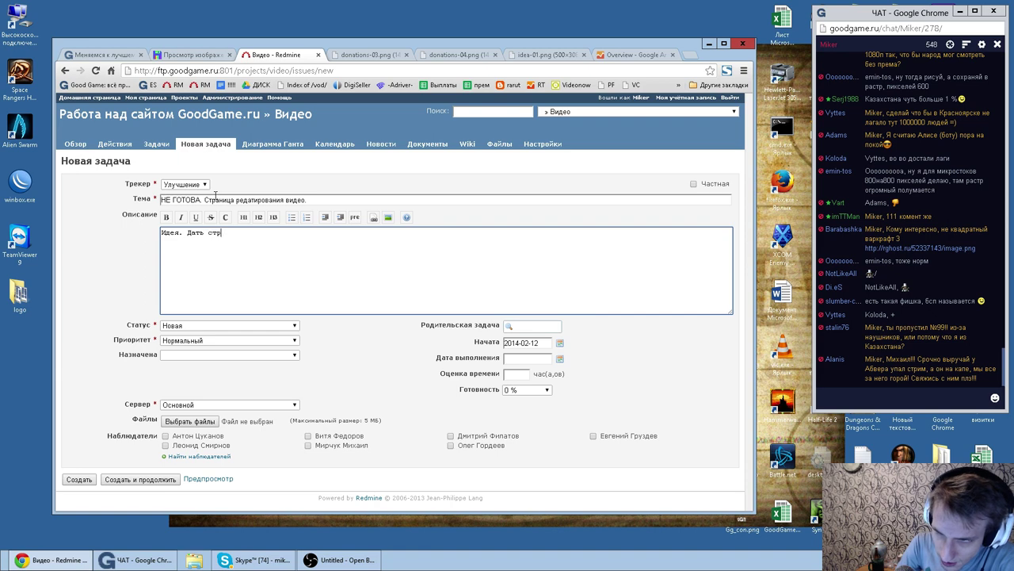
pyautogui.write('имеру возможность нарезать')
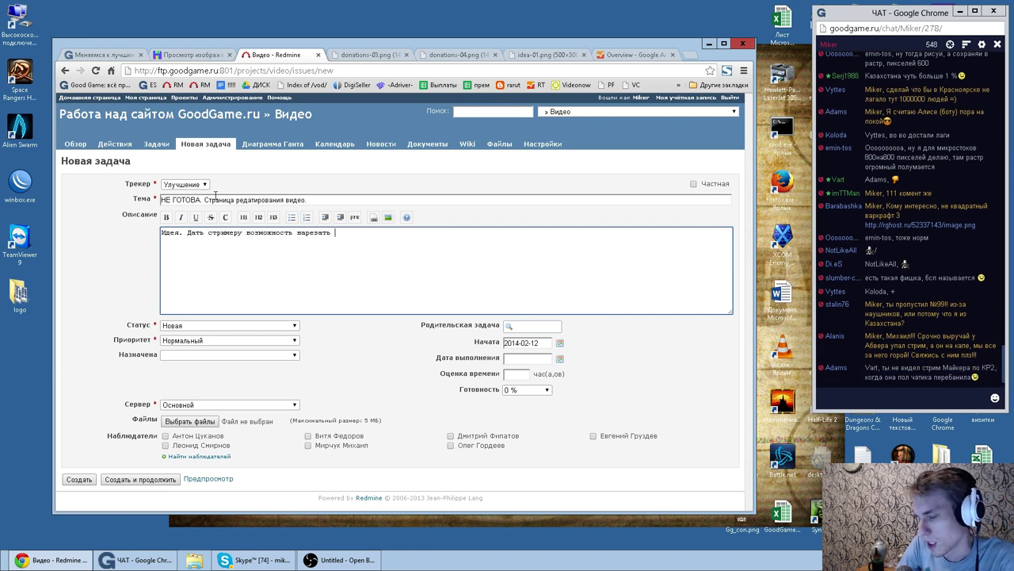
pyautogui.write(' из целостной автозаписаной т')
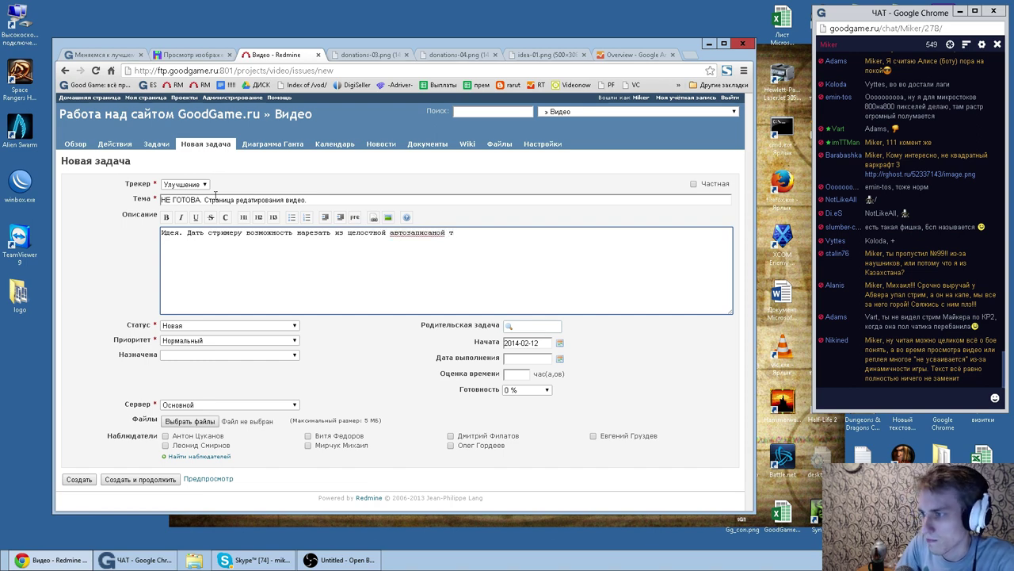
pyautogui.write('н')
pyautogui.press('End')
pyautogui.write('рансляции ')
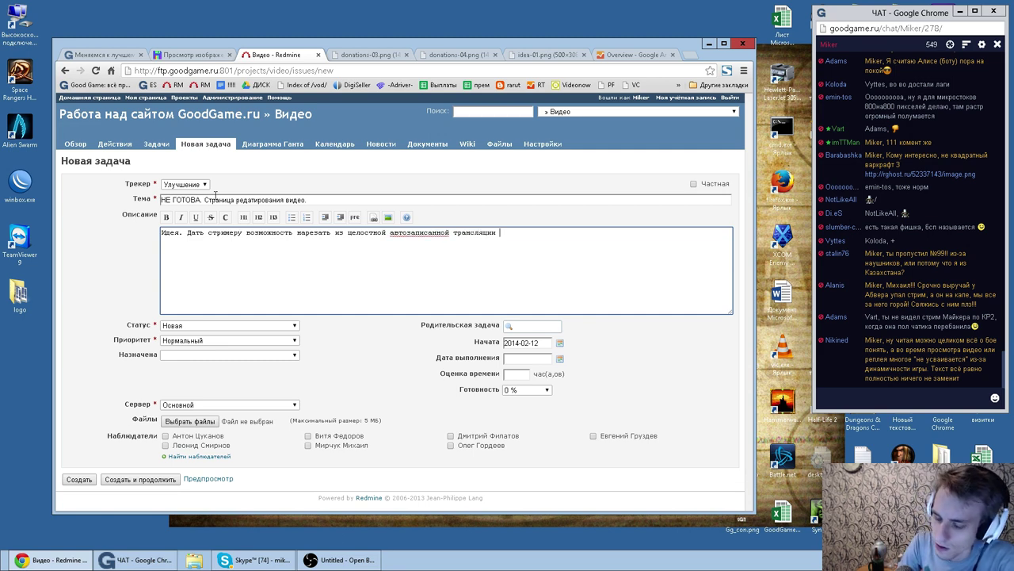
pyautogui.write('интересн')
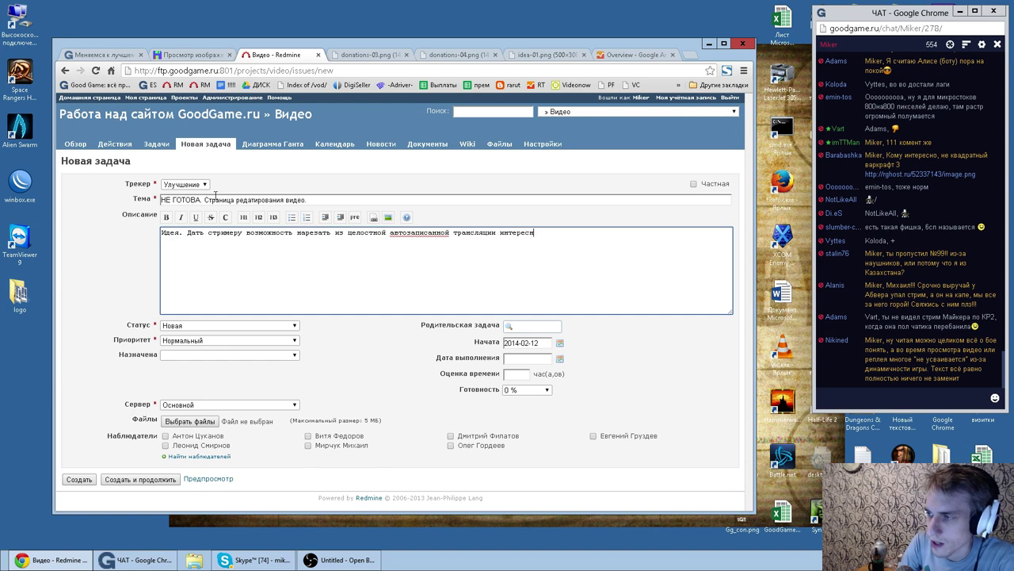
pyautogui.write('ые куски.  ')
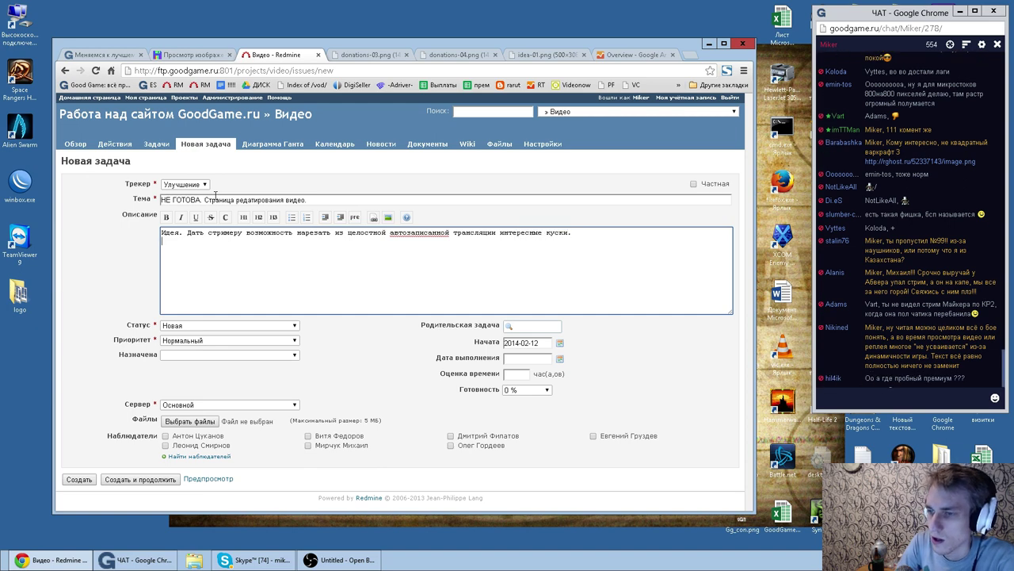
# Step: Add a second paragraph to the issue description beginning "Во время самого стрима дать возможность ставит отметки"
pyautogui.write('- Возможно,')
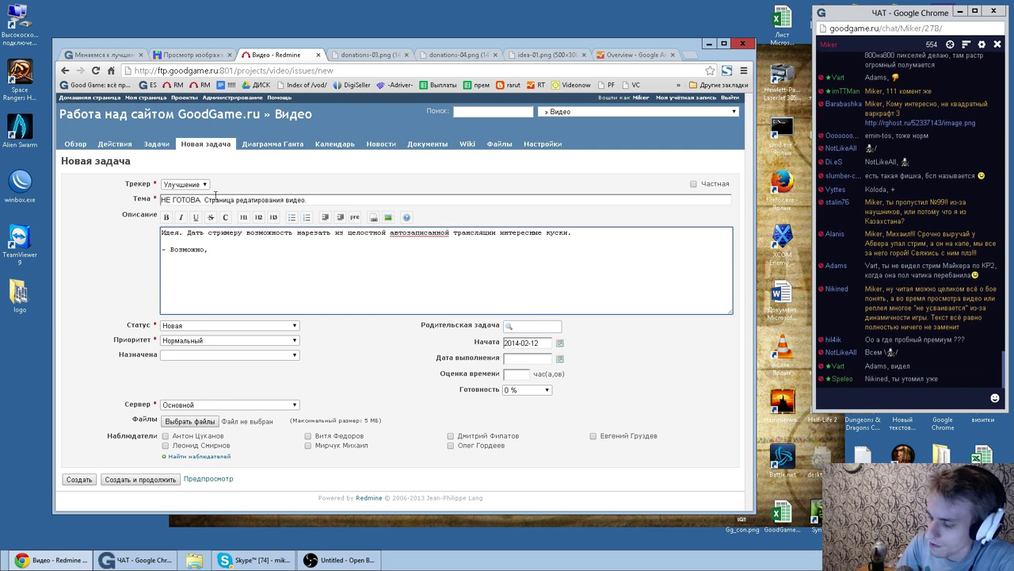
pyautogui.hotkey('shift', 'Home')
pyautogui.write('Во время самого стрима')
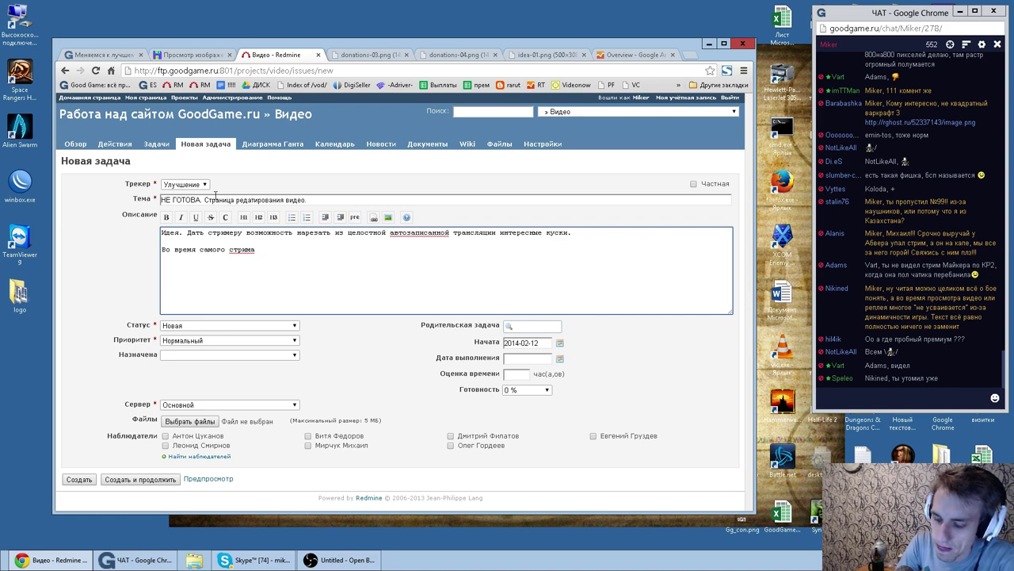
pyautogui.write(' дат')
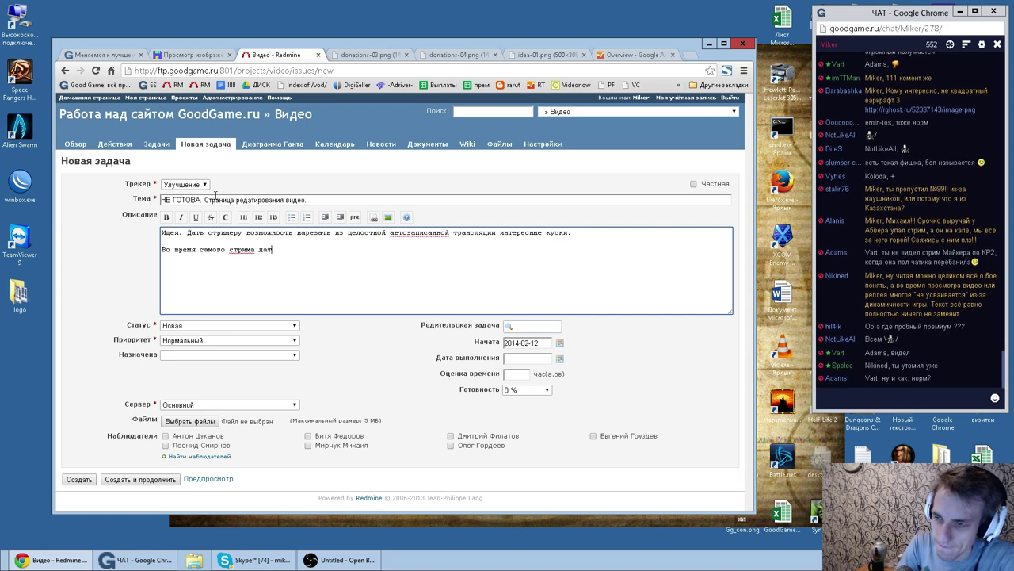
pyautogui.write('ь возможность стави')
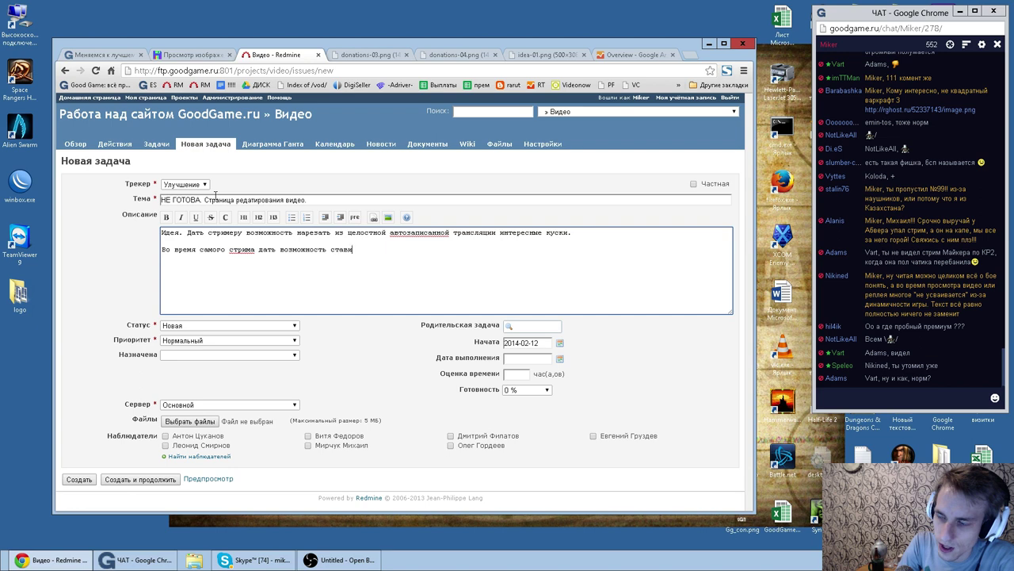
pyautogui.write('т отметки')
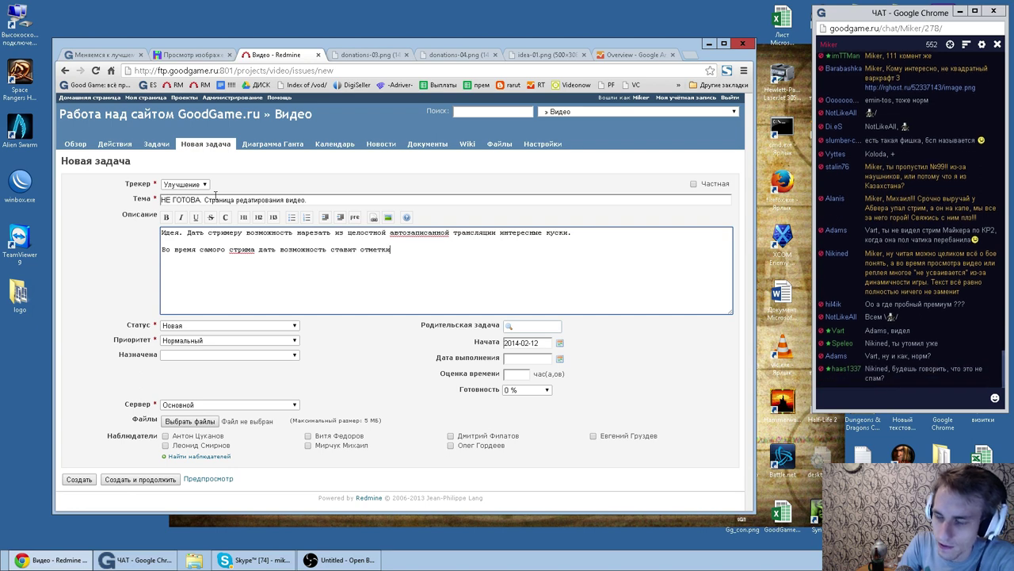
# Step: Complete the paragraph with ", маркеры, которые будут отображться в записи для более удобного редактирования." and create the issue
pyautogui.write(', к')
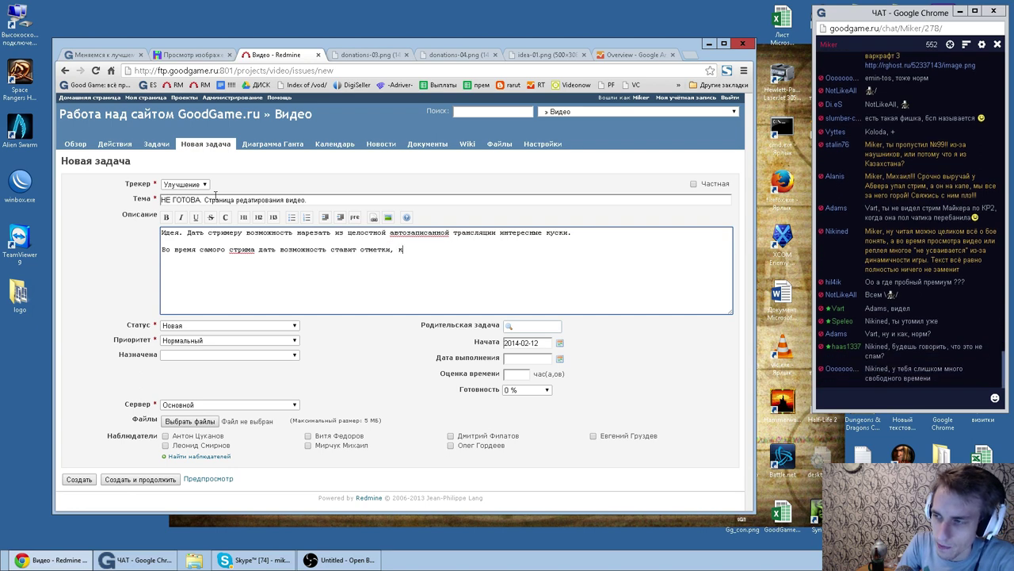
pyautogui.press('BackSpace')
pyautogui.write('марке')
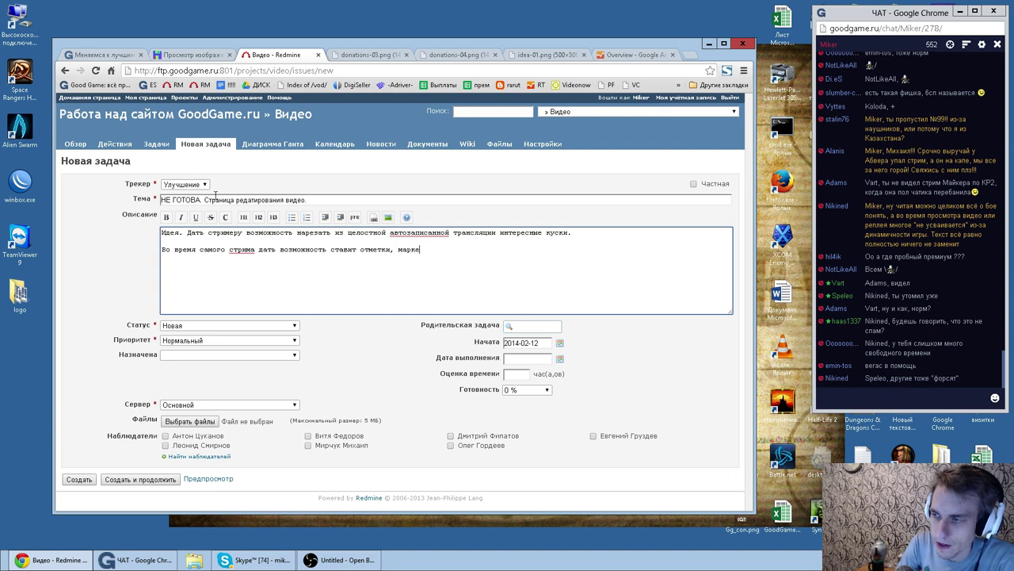
pyautogui.write('ры, которые буду')
pyautogui.write('т ')
pyautogui.write('отображаться в ')
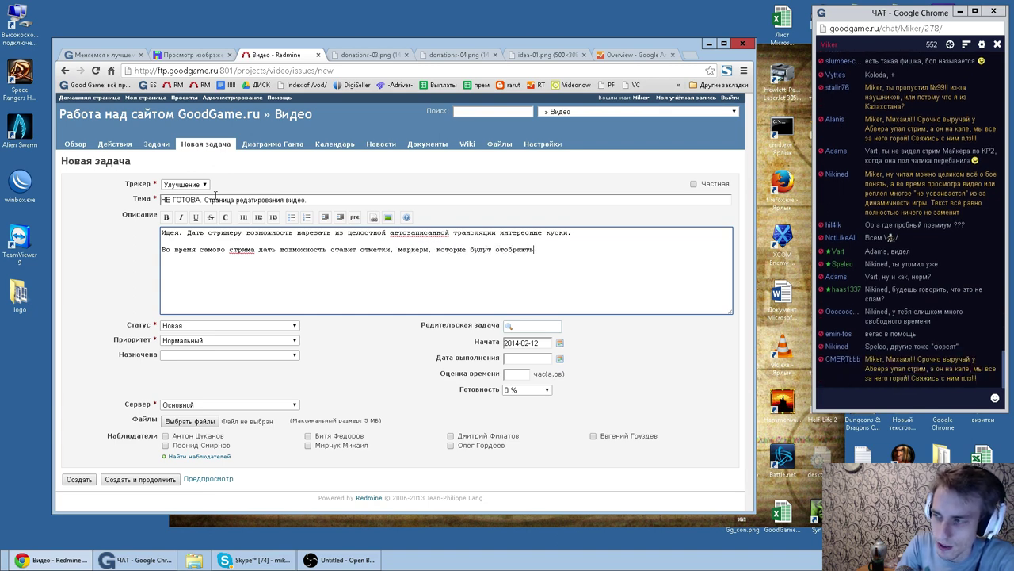
pyautogui.write('записи.')
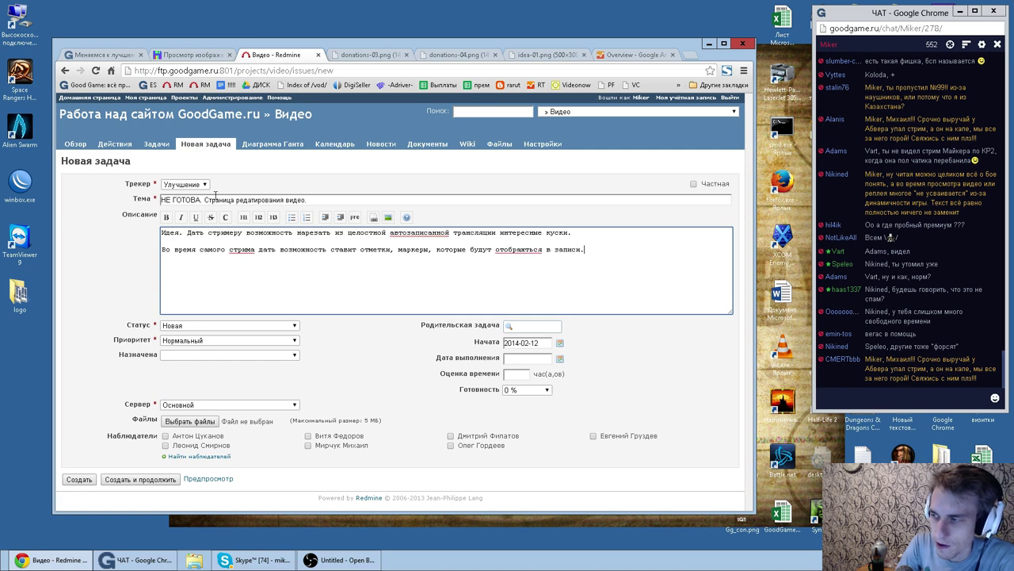
pyautogui.press('BackSpace')
pyautogui.write(' для боле')
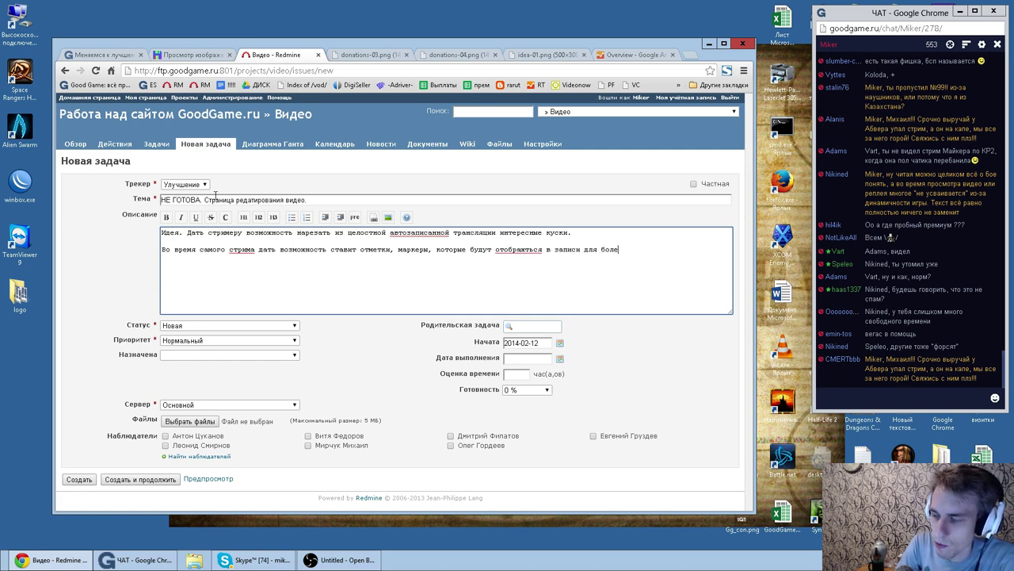
pyautogui.write('е удобного редактирования.')
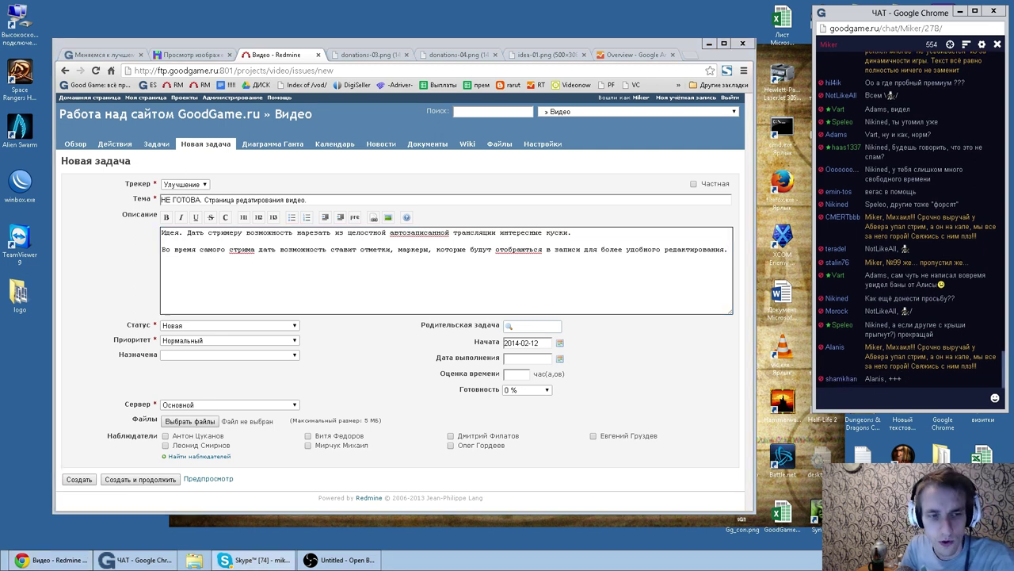
pyautogui.click(95, 292)
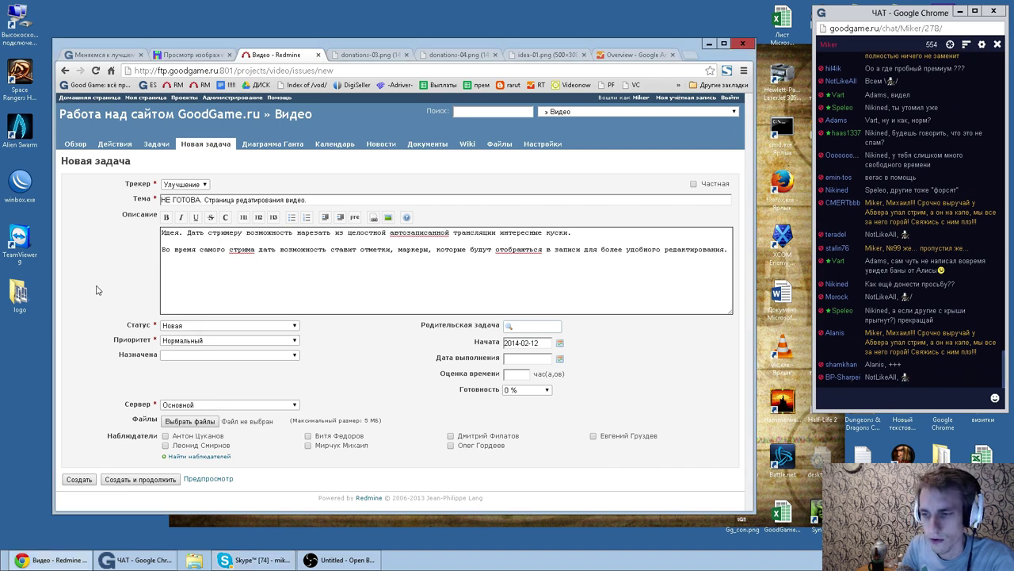
pyautogui.click(79, 478)
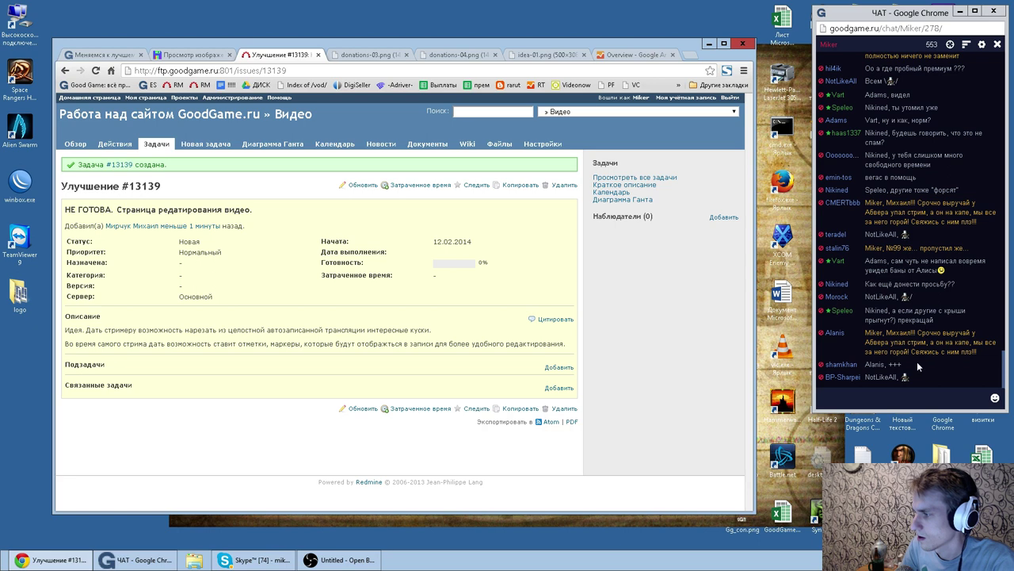
# Step: Return to the GoodGame.ru channel comments and read comment #116 about a monthly text overview of site changes
pyautogui.doubleClick(897, 333)
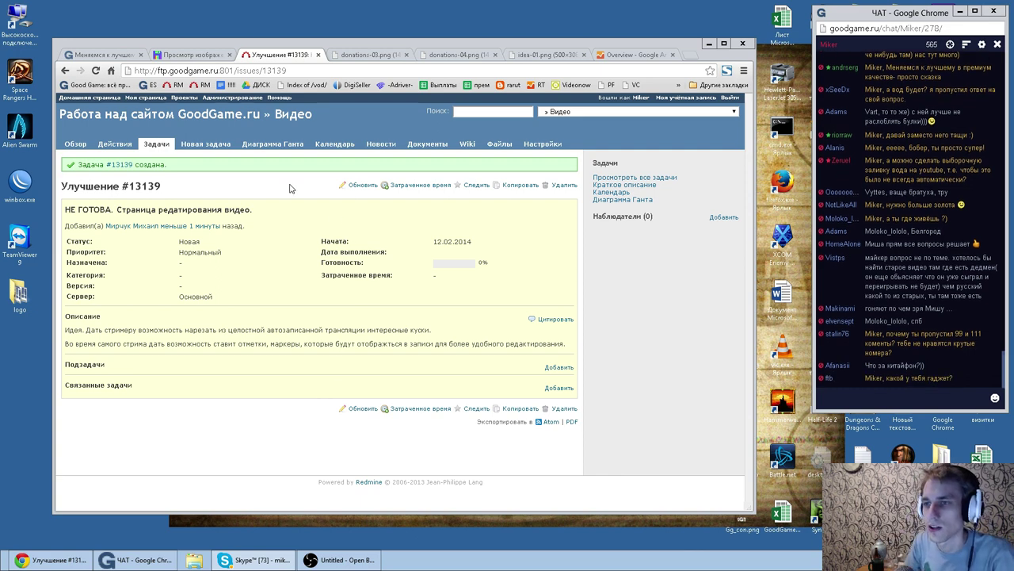
pyautogui.click(89, 53)
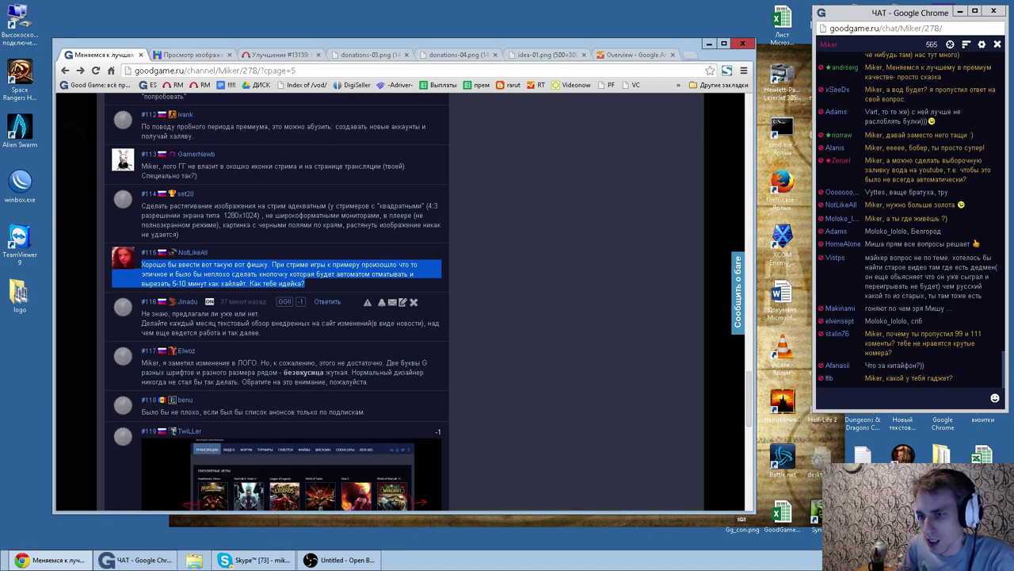
pyautogui.doubleClick(191, 313)
pyautogui.click(191, 313)
pyautogui.doubleClick(235, 323)
pyautogui.doubleClick(261, 323)
pyautogui.doubleClick(291, 323)
pyautogui.click(291, 323)
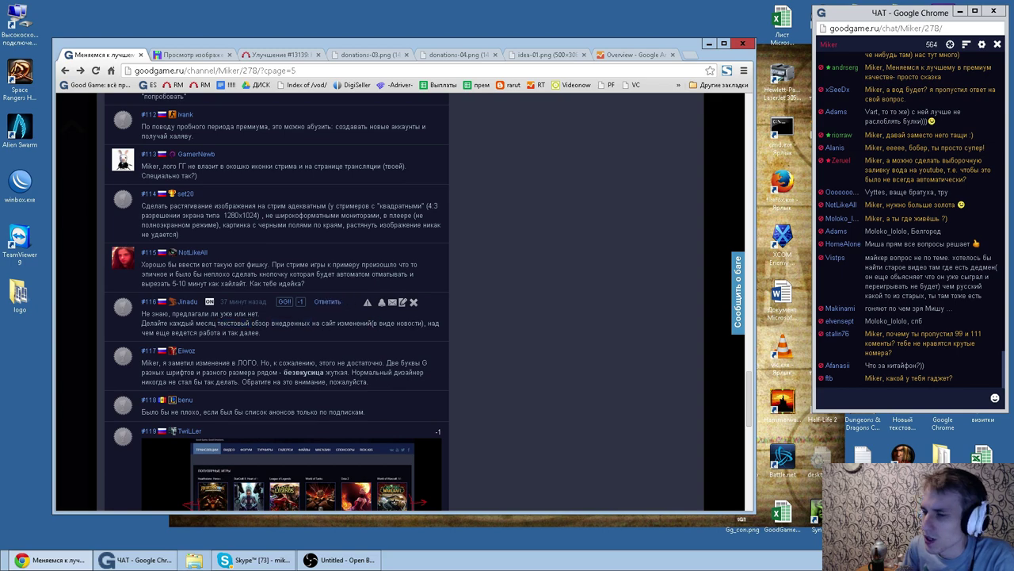
pyautogui.moveTo(297, 332); pyautogui.dragTo(165, 313)
# Step: Review the list of completed changes in the broadcast description above the comments, and return to comment #116
pyautogui.scroll(20, 471, 310)
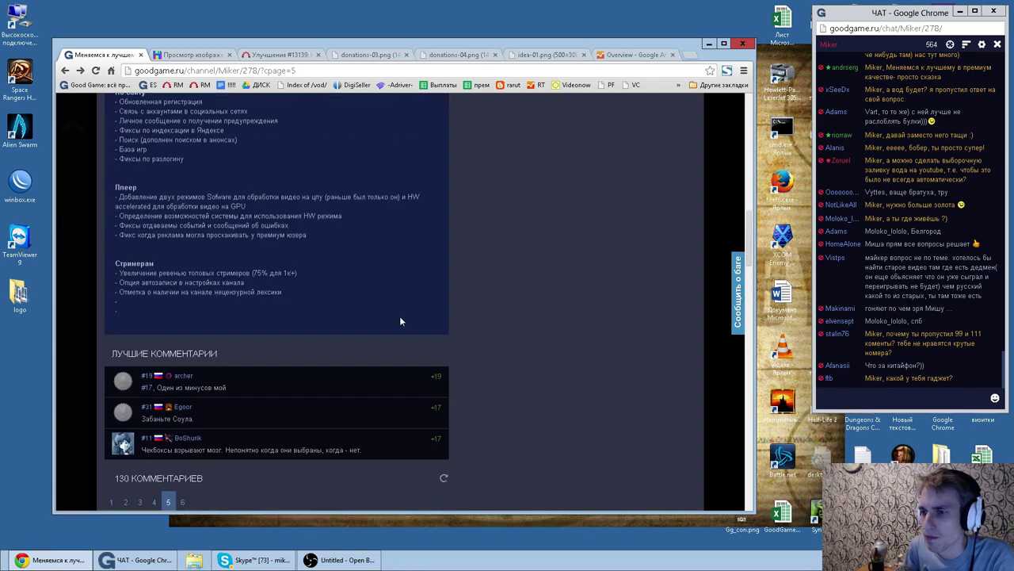
pyautogui.scroll(-3, 301, 298)
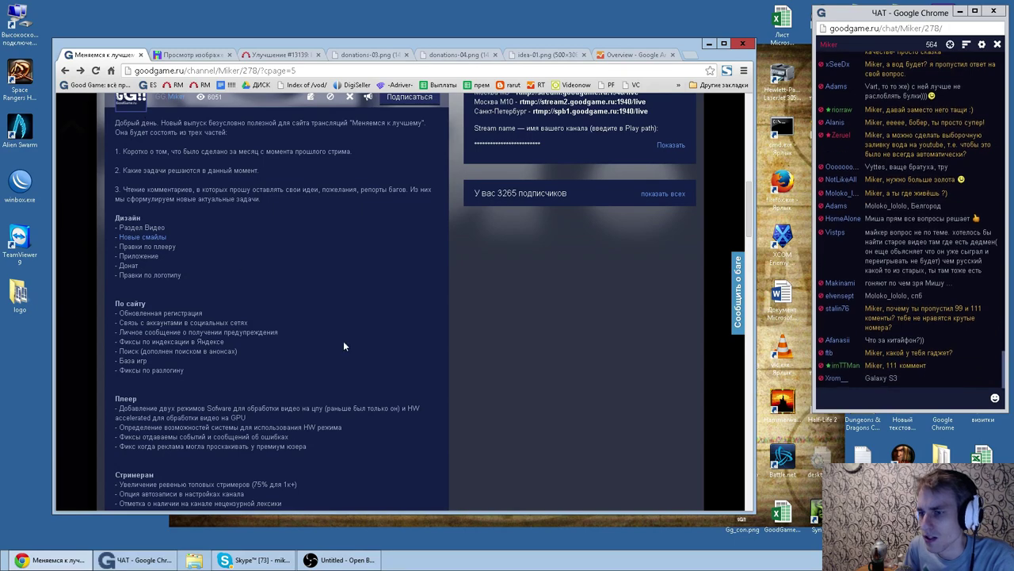
pyautogui.scroll(-10, 477, 396)
pyautogui.scroll(-5, 477, 396)
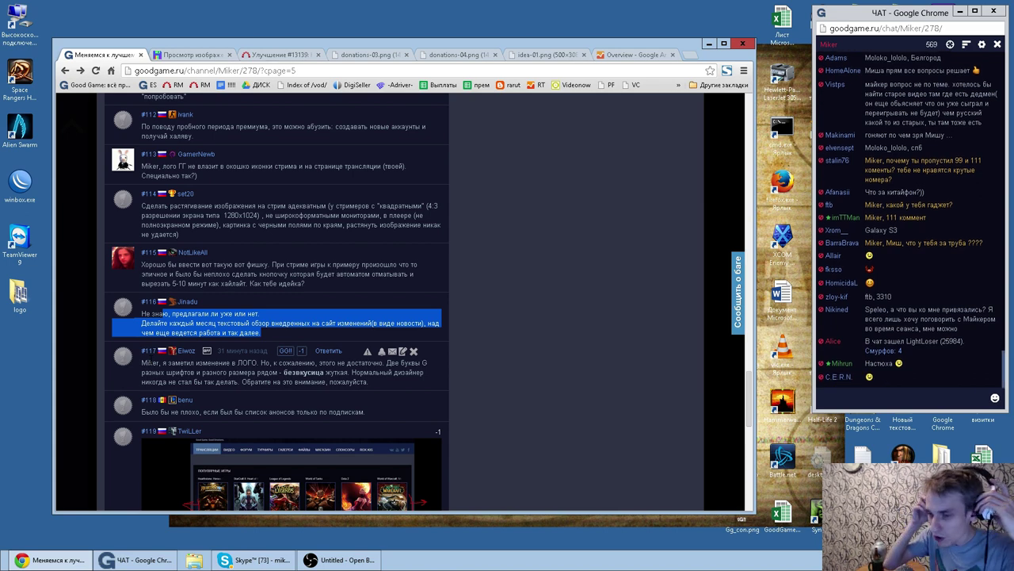
pyautogui.click(507, 314)
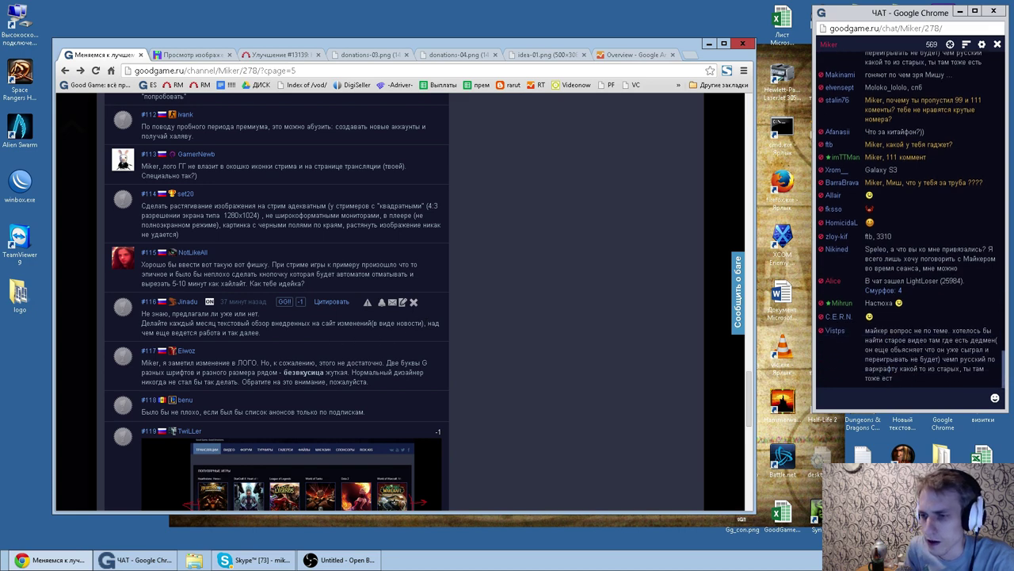
# Step: Read comment #117 criticizing the fonts and letter sizes in the changed logo
pyautogui.moveTo(162, 363); pyautogui.dragTo(259, 363)
pyautogui.click(258, 362)
pyautogui.moveTo(386, 362); pyautogui.dragTo(400, 363)
pyautogui.moveTo(171, 371); pyautogui.dragTo(270, 371)
pyautogui.click(270, 372)
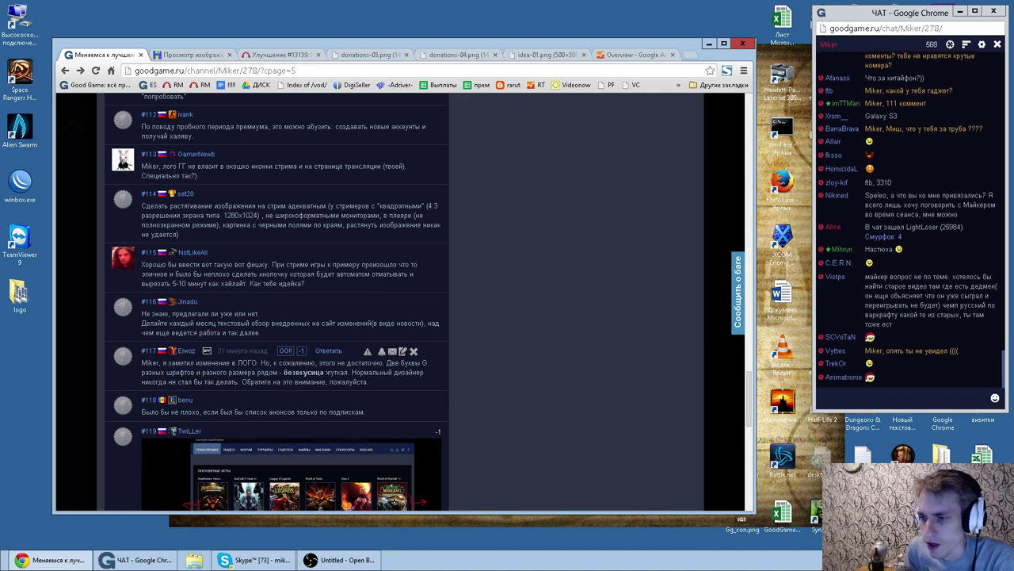
pyautogui.moveTo(375, 383); pyautogui.dragTo(142, 362)
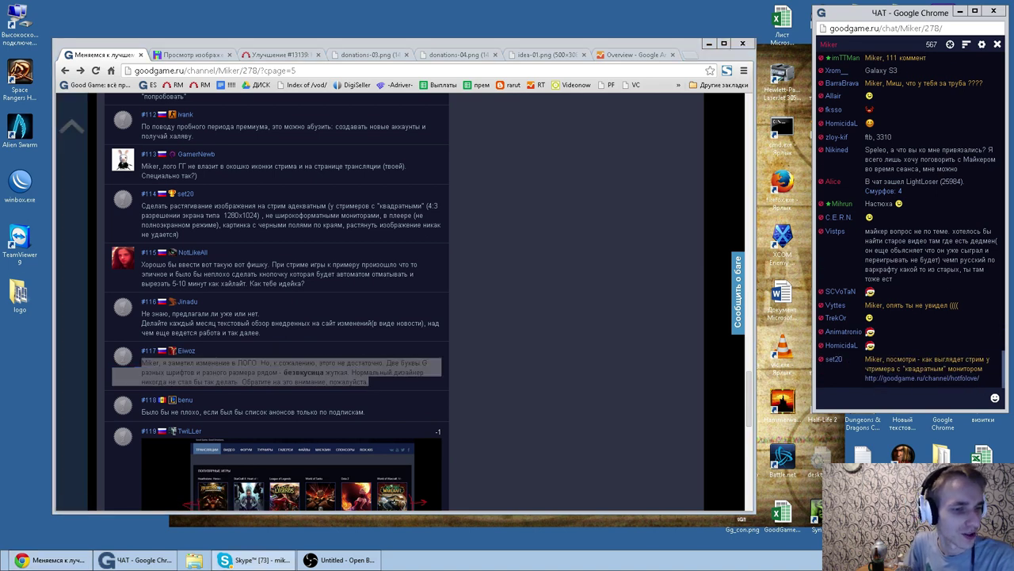
pyautogui.click(556, 384)
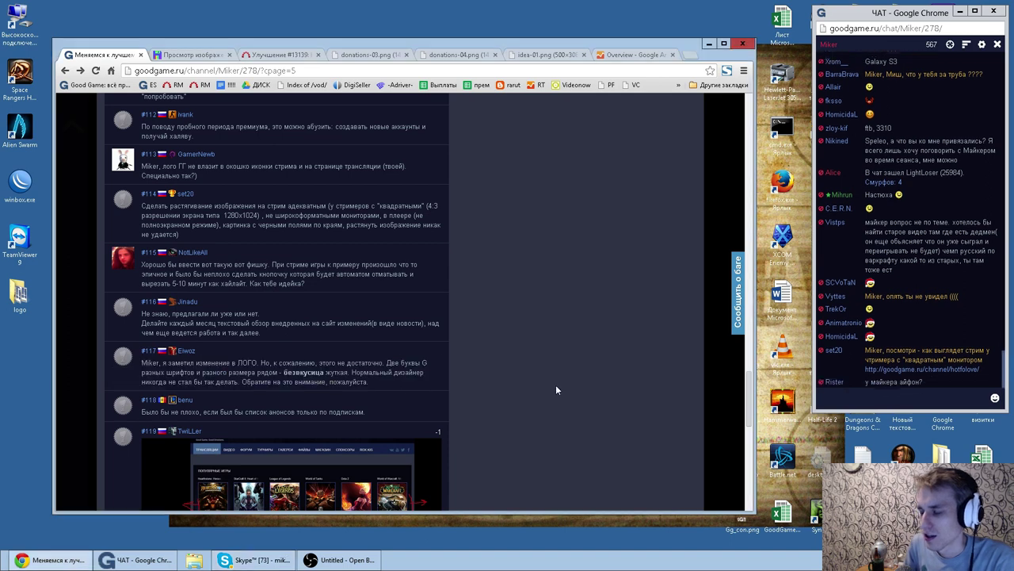
pyautogui.scroll(-1, 507, 380)
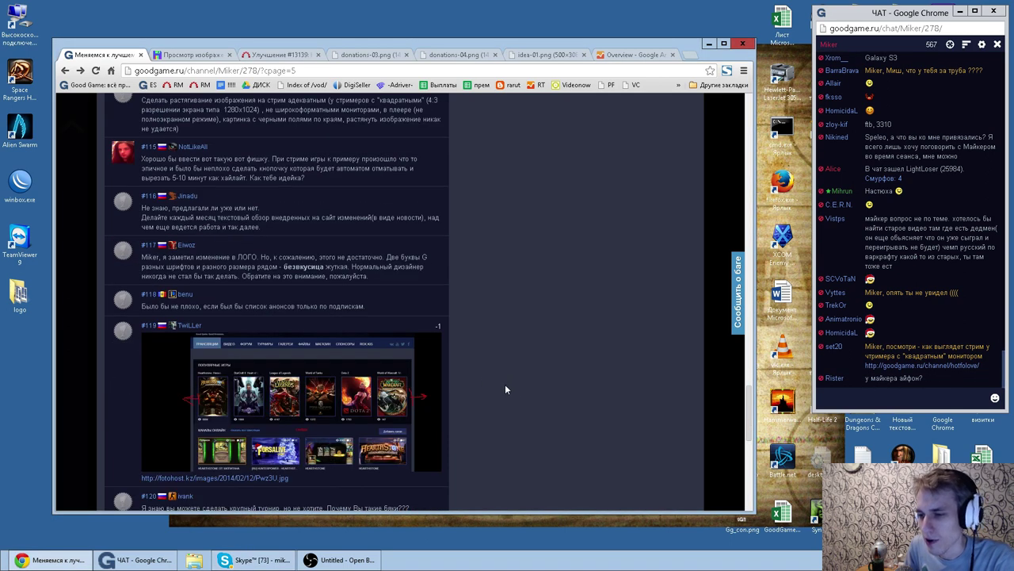
pyautogui.doubleClick(268, 266)
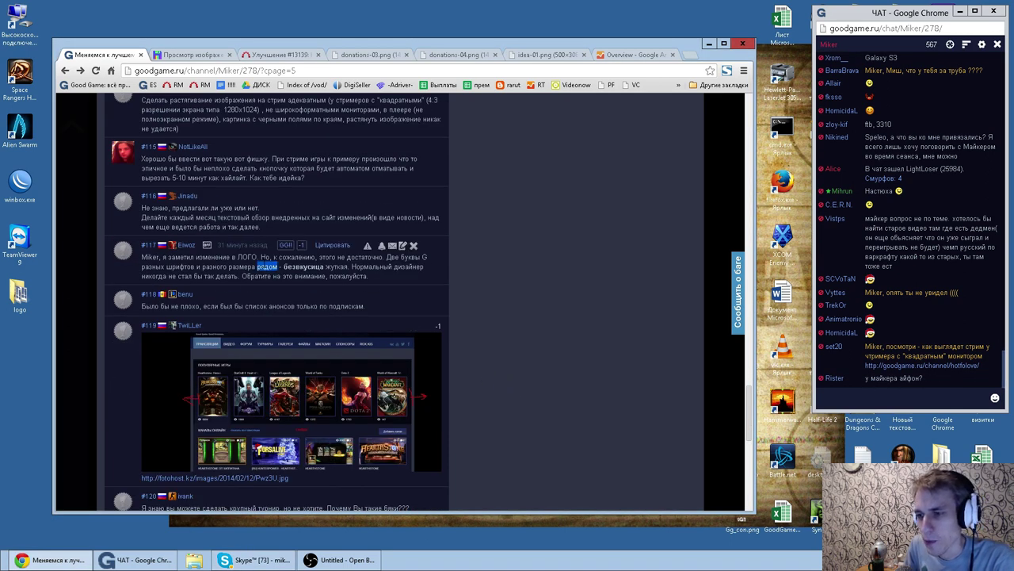
# Step: Read comment #118 suggesting a list of announcements for subscriptions only
pyautogui.click(227, 306)
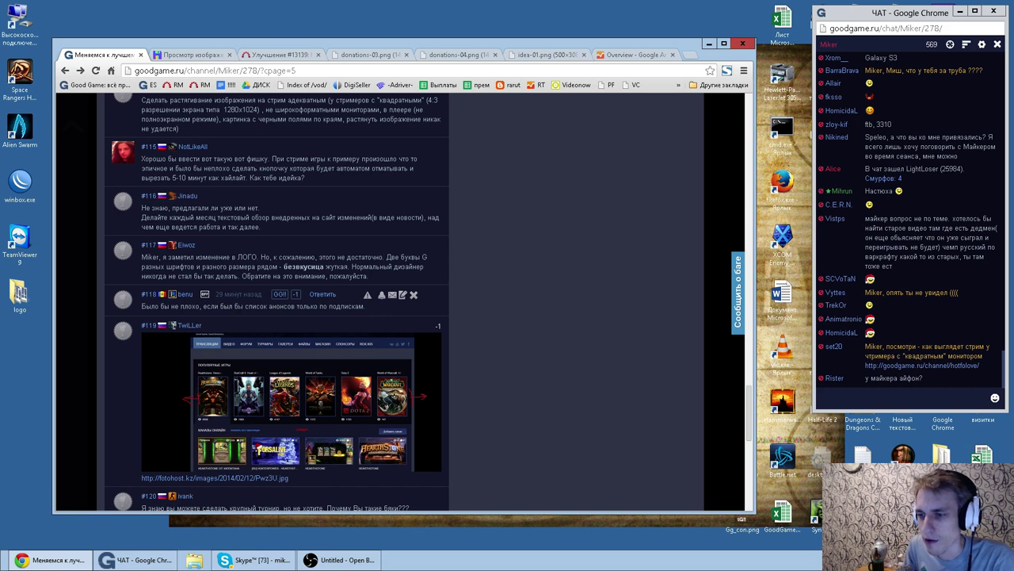
pyautogui.doubleClick(346, 305)
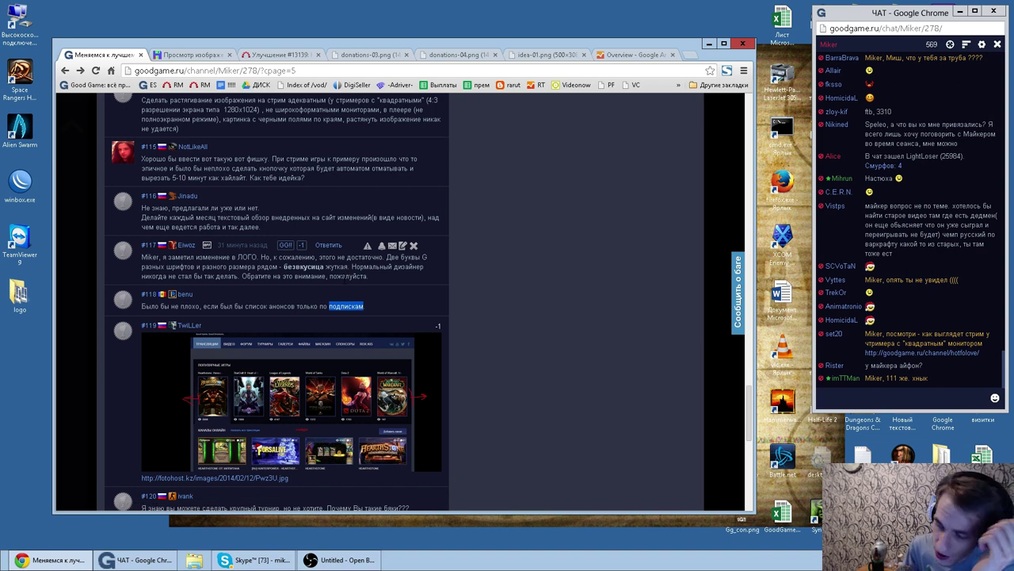
pyautogui.scroll(-1, 329, 309)
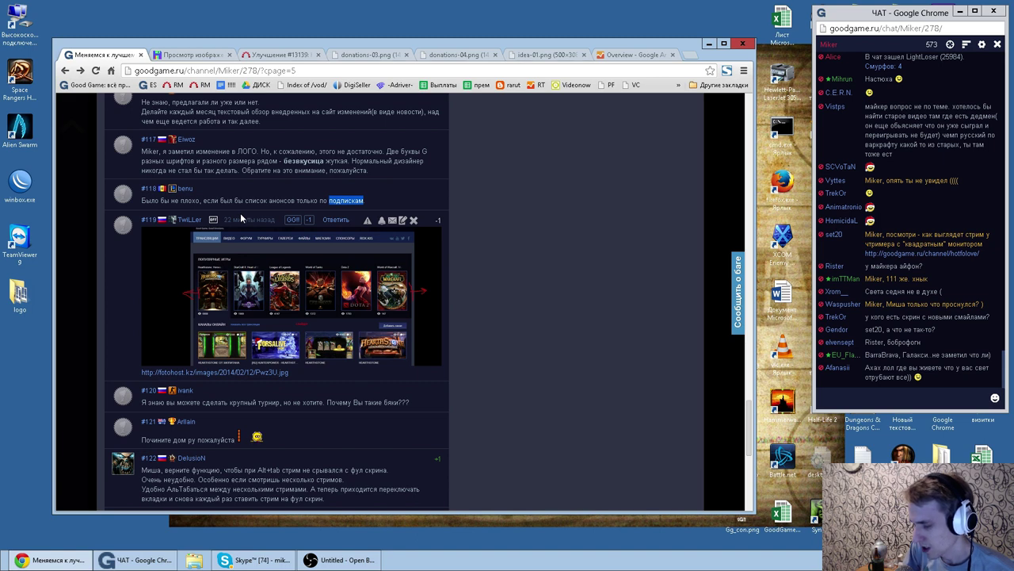
pyautogui.doubleClick(308, 200)
pyautogui.click(333, 201)
pyautogui.doubleClick(346, 200)
# Step: Read comment #120 asking why no large tournament is being held
pyautogui.scroll(-2, 497, 315)
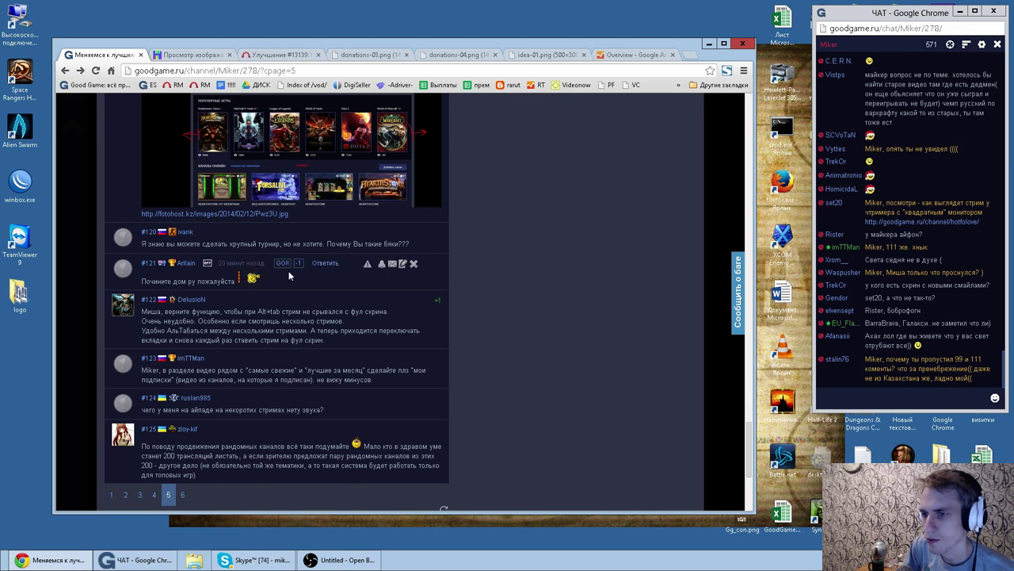
pyautogui.moveTo(149, 244); pyautogui.dragTo(230, 244)
pyautogui.click(278, 240)
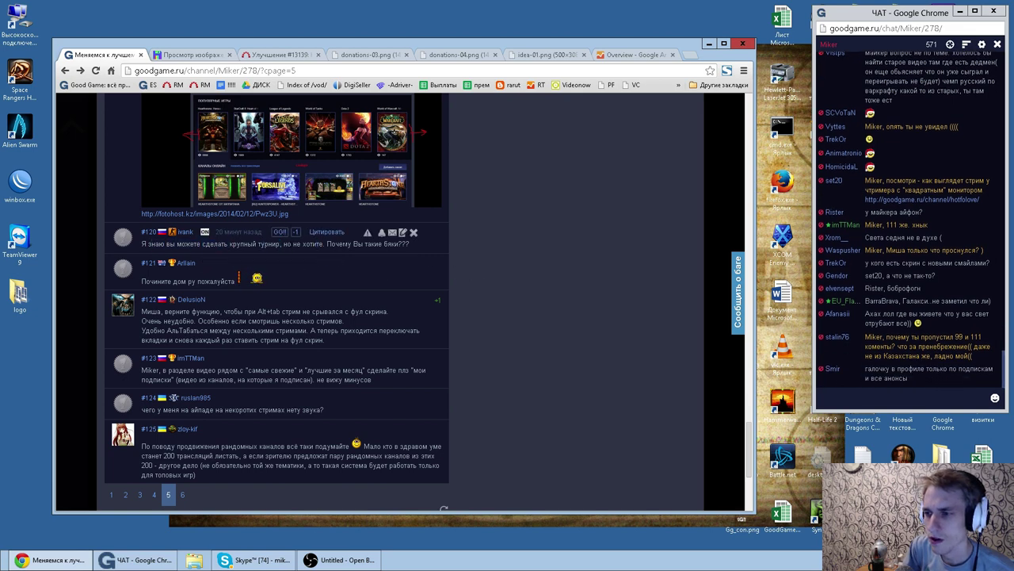
pyautogui.moveTo(425, 243); pyautogui.dragTo(311, 244)
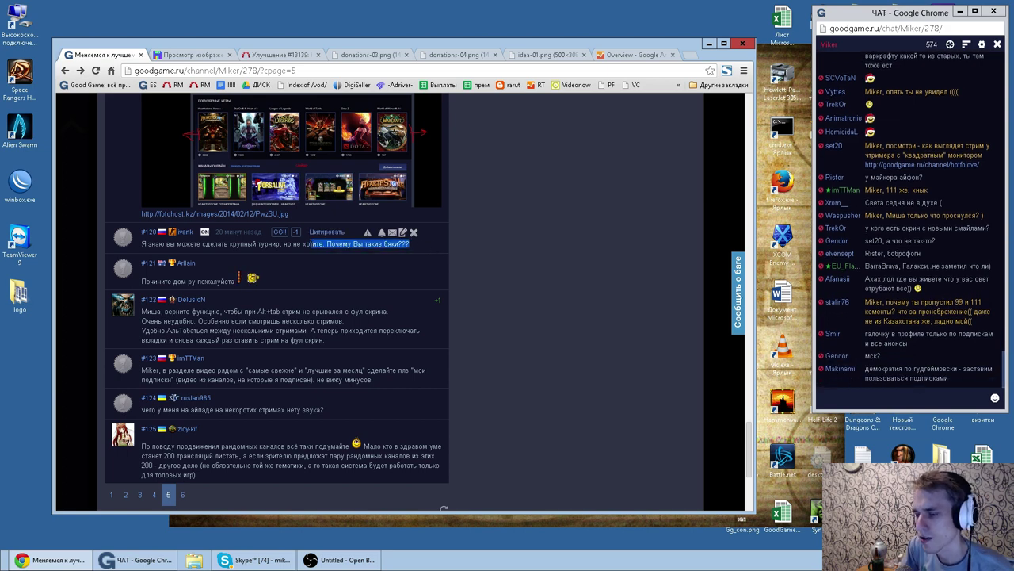
pyautogui.doubleClick(243, 244)
pyautogui.click(243, 243)
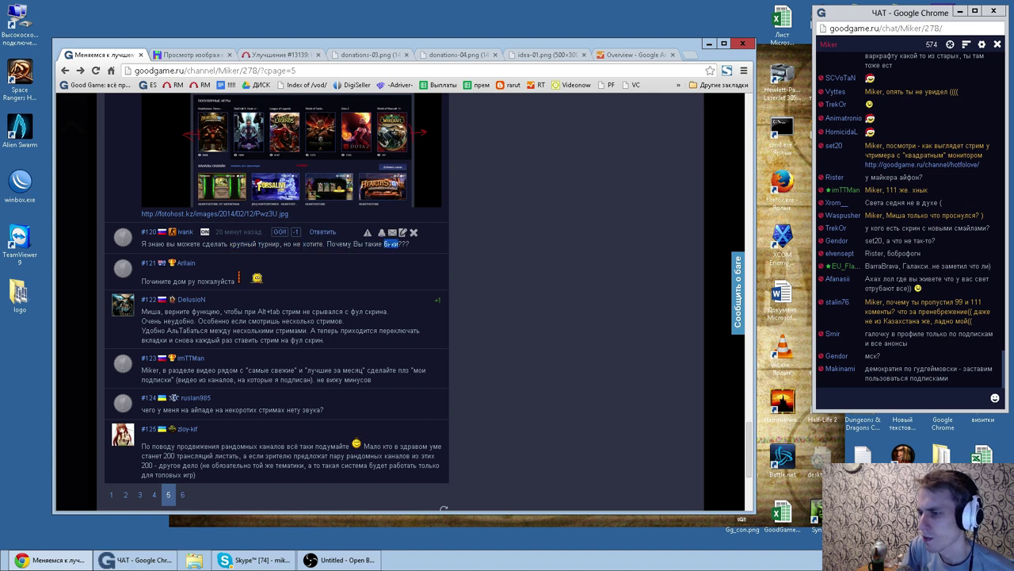
# Step: Read comment #121 about fixing дом ру and comment #122 about keeping the stream fullscreen on Alt+tab
pyautogui.doubleClick(233, 280)
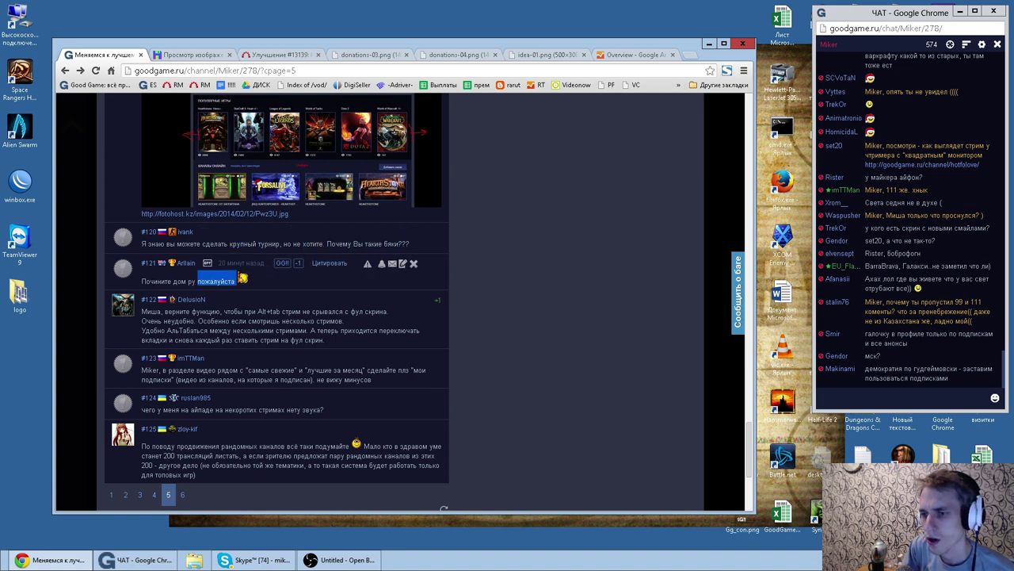
pyautogui.click(233, 280)
pyautogui.doubleClick(206, 311)
pyautogui.doubleClick(262, 312)
pyautogui.doubleClick(206, 311)
pyautogui.click(208, 312)
pyautogui.doubleClick(293, 312)
pyautogui.click(293, 312)
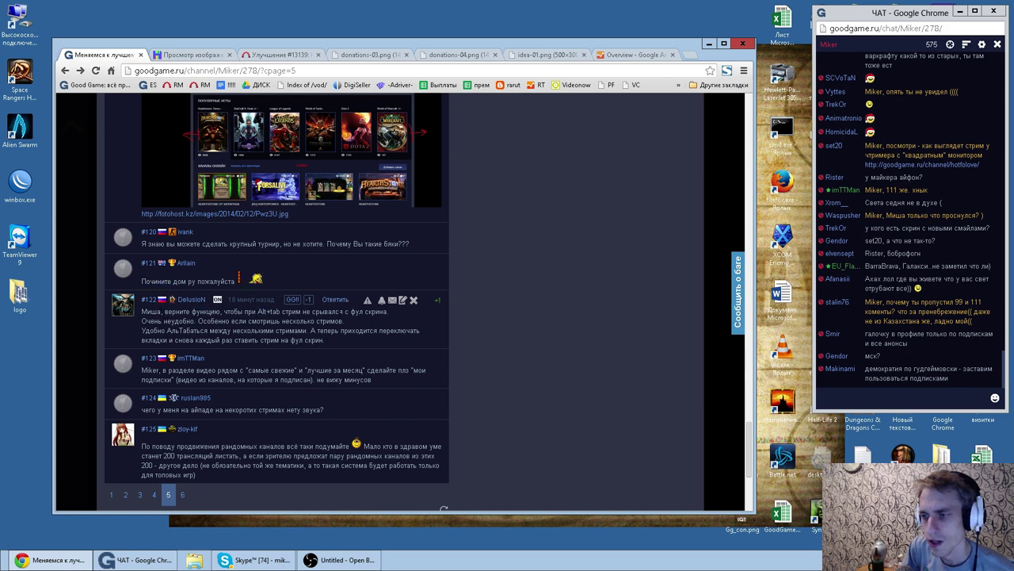
pyautogui.doubleClick(327, 311)
# Step: Read comment #123 suggesting a "мои подписки" option in the video section
pyautogui.scroll(-2, 407, 310)
pyautogui.moveTo(141, 263); pyautogui.dragTo(419, 264)
pyautogui.moveTo(141, 275); pyautogui.dragTo(371, 273)
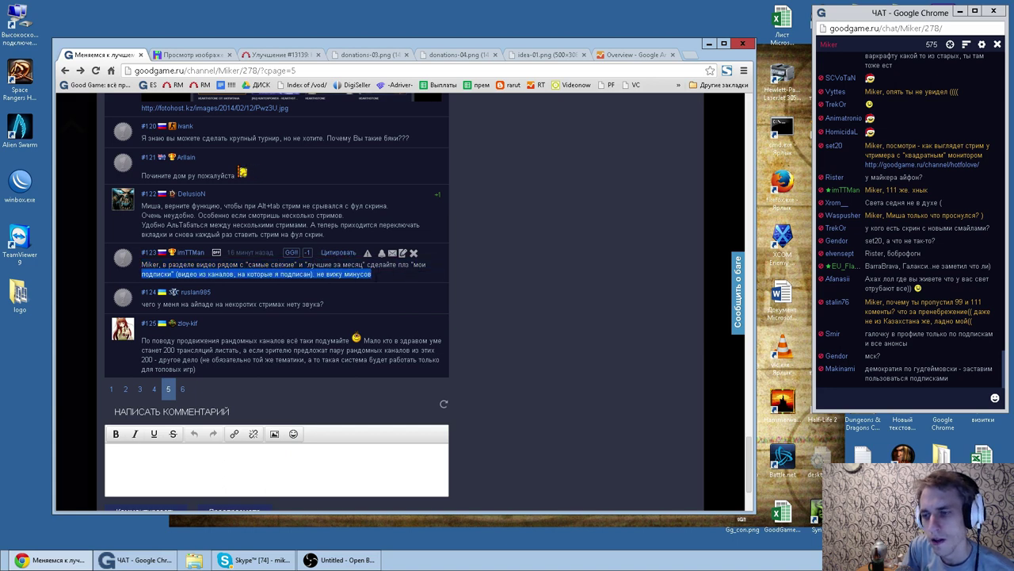
# Step: Copy the suggestion in comment #123 from "в разделе видео" through "на которые я подписан)"
pyautogui.click(393, 276)
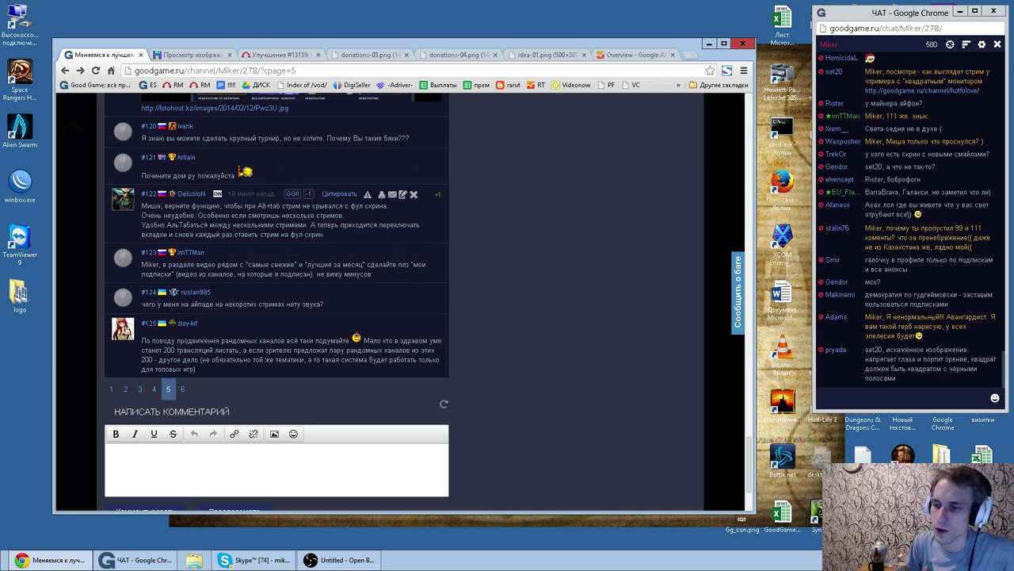
pyautogui.moveTo(162, 264); pyautogui.dragTo(315, 274)
pyautogui.hotkey('ctrl', 'c')
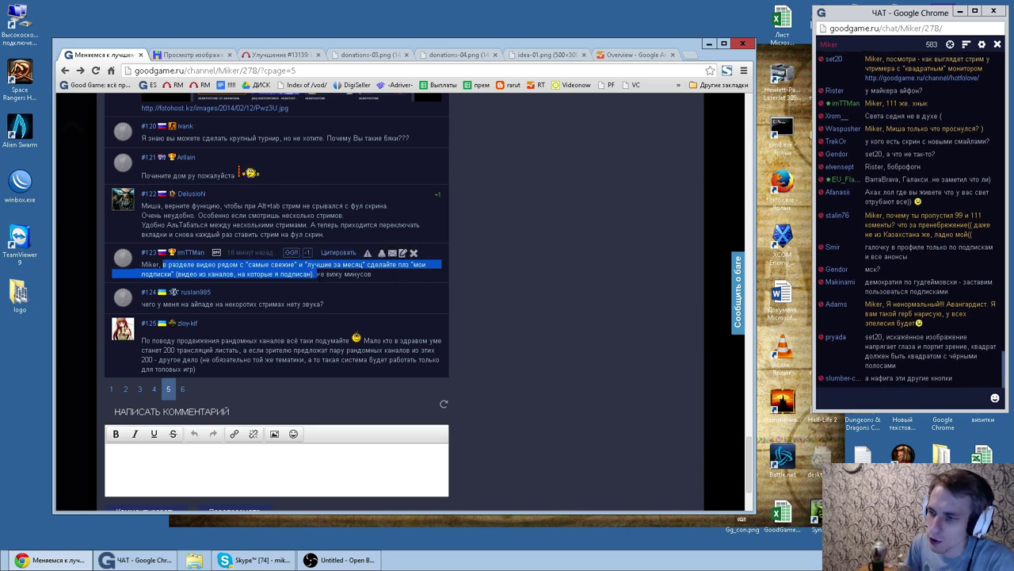
# Step: Switch to Redmine and start a new issue in the Видео project with the copied suggestion as its subject and tracker Улучшение
pyautogui.click(277, 54)
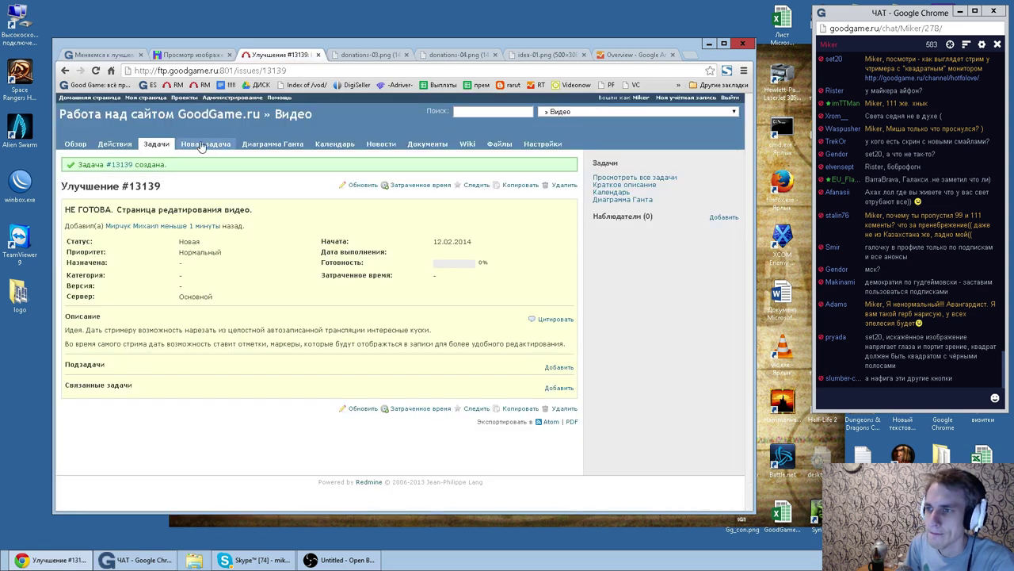
pyautogui.click(208, 145)
pyautogui.click(188, 203)
pyautogui.hotkey('ctrl', 'v')
pyautogui.click(186, 184)
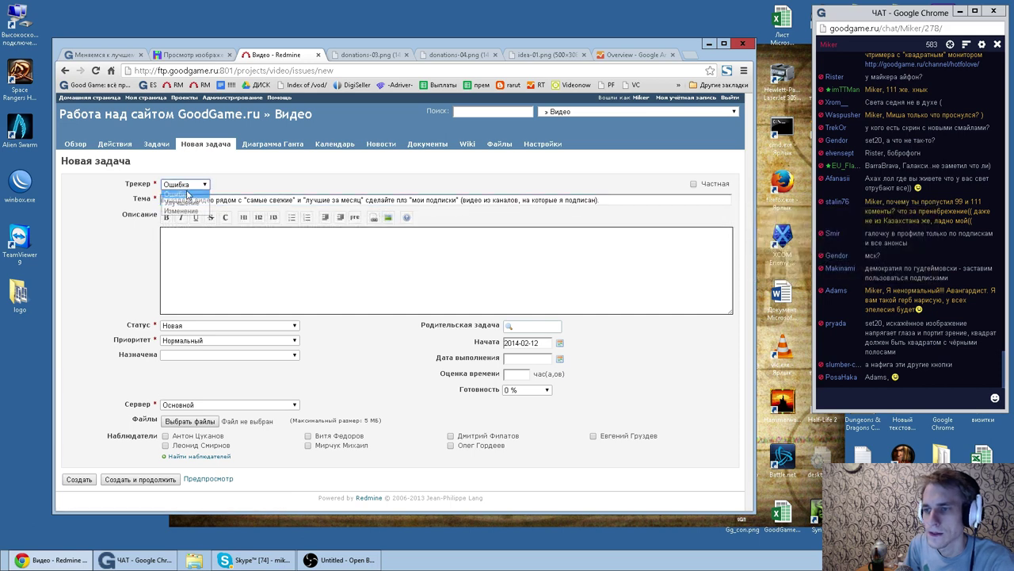
pyautogui.click(185, 204)
# Step: Capitalise the subject's first letter as "В" and create the issue
pyautogui.moveTo(165, 199); pyautogui.dragTo(122, 203)
pyautogui.write('D')
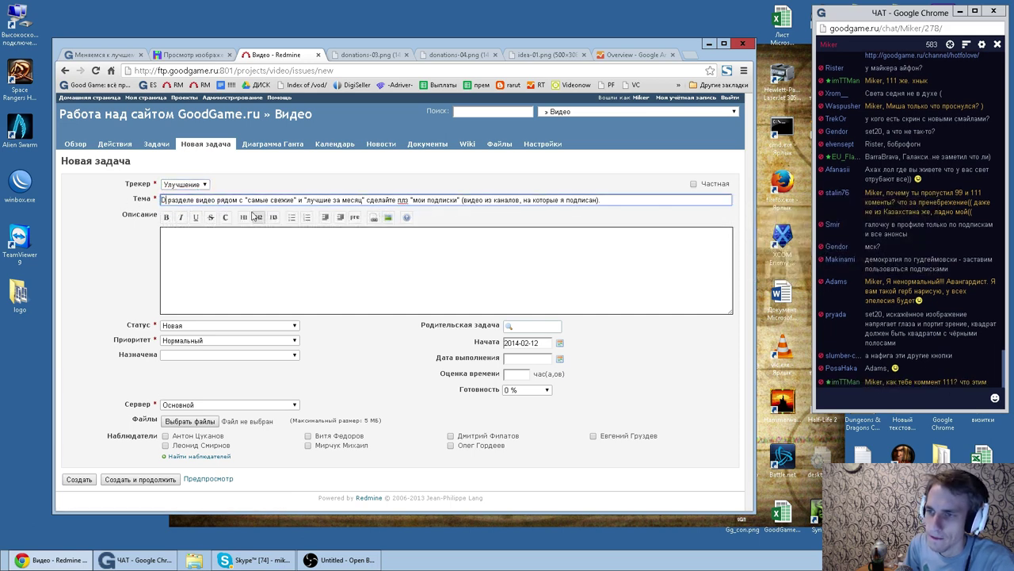
pyautogui.hotkey('shift', 'Left')
pyautogui.write('В')
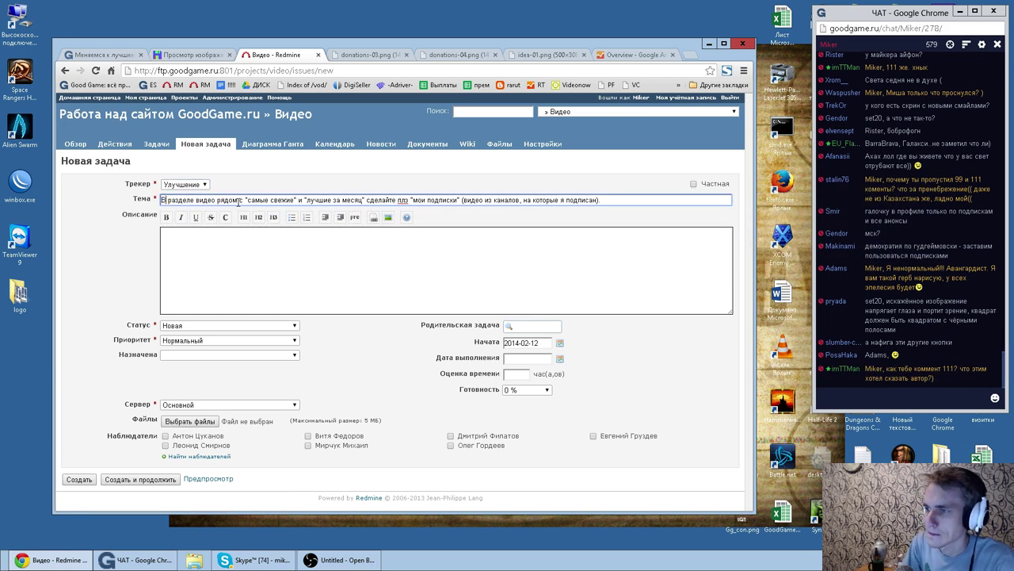
pyautogui.click(78, 479)
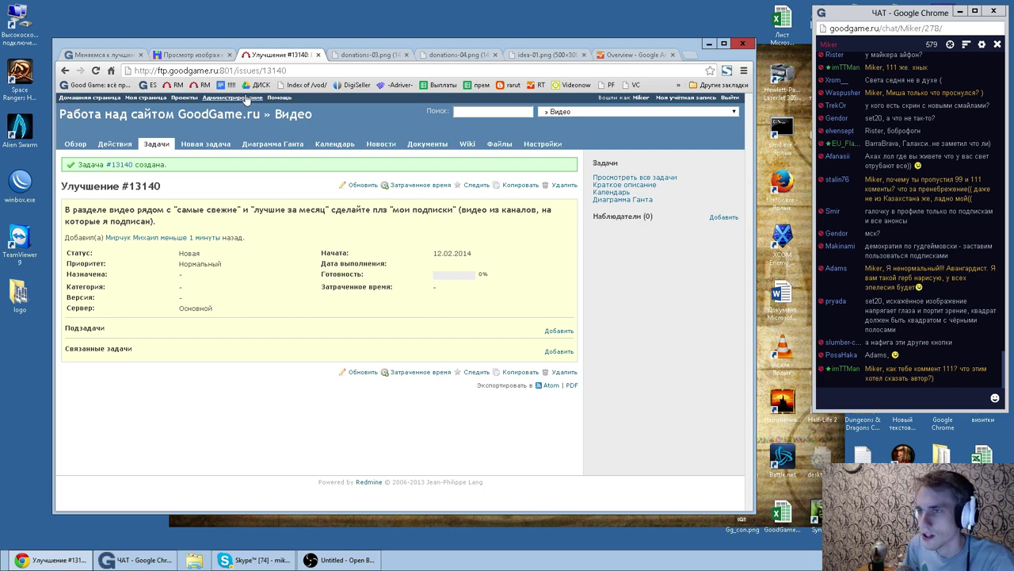
# Step: Return to the channel comments and read comment #111 about enabling test premium directly instead of copying a key
pyautogui.click(136, 54)
pyautogui.scroll(10, 347, 211)
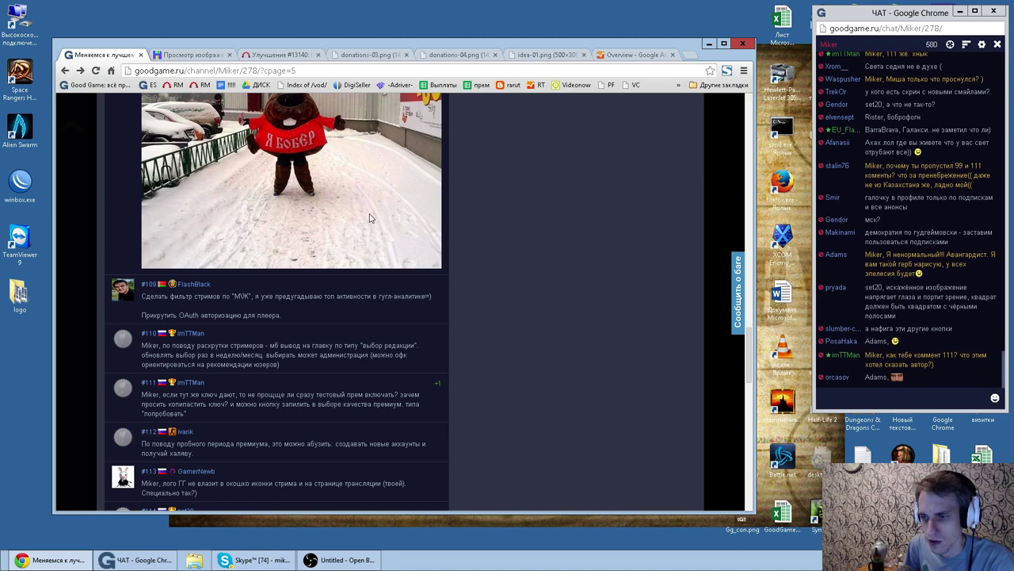
pyautogui.scroll(-1, 379, 231)
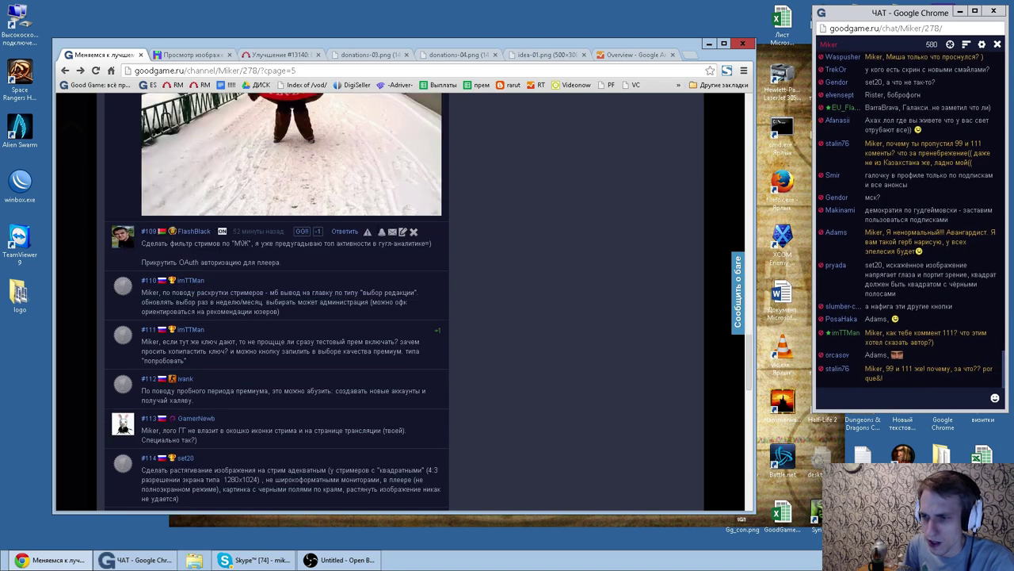
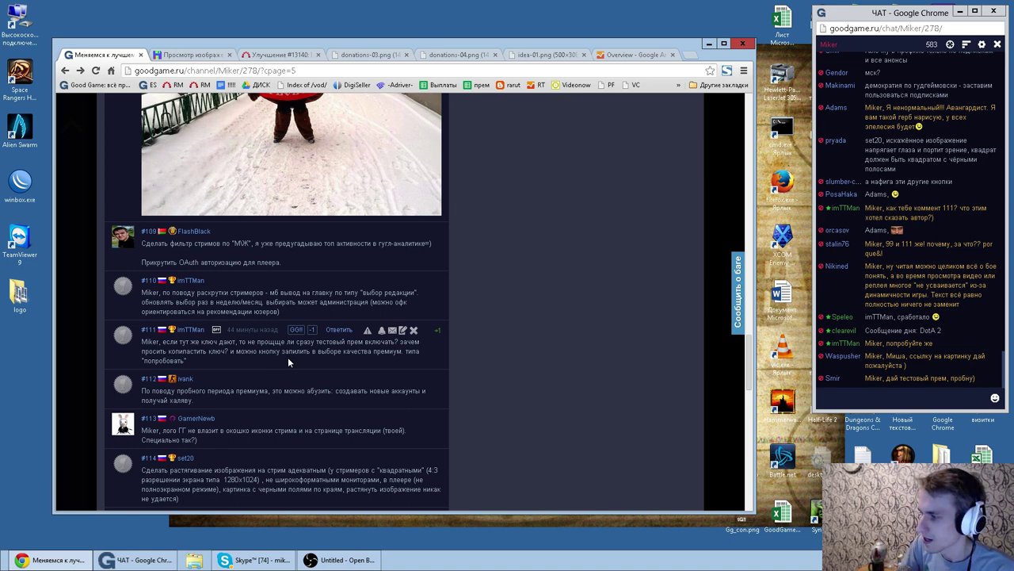
# Step: Read comment #125 about promoting random channels by offering viewers a couple of the 200 broadcasts
pyautogui.scroll(-10, 555, 412)
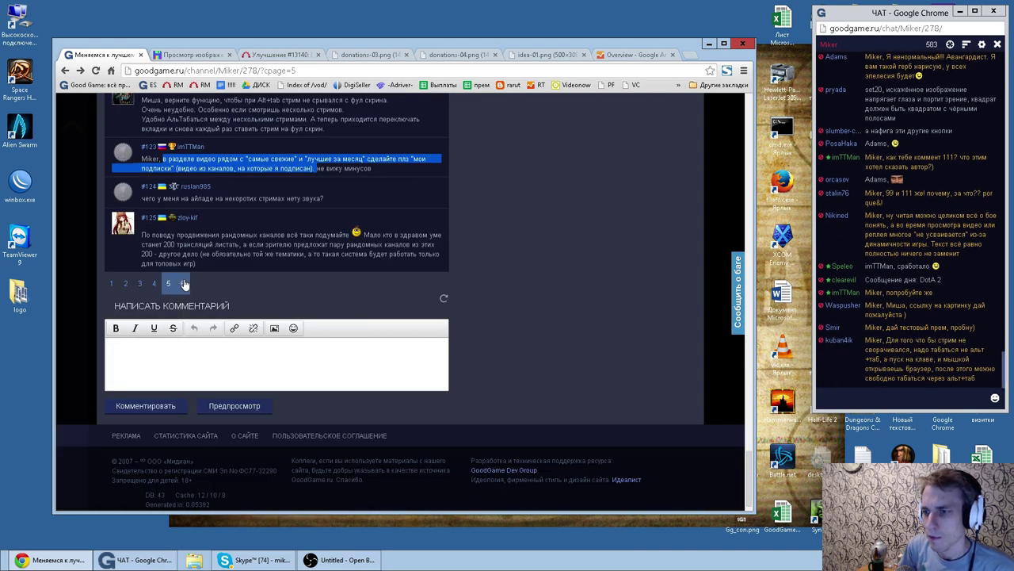
pyautogui.click(227, 243)
pyautogui.doubleClick(241, 235)
pyautogui.click(243, 234)
pyautogui.doubleClick(387, 234)
pyautogui.click(387, 233)
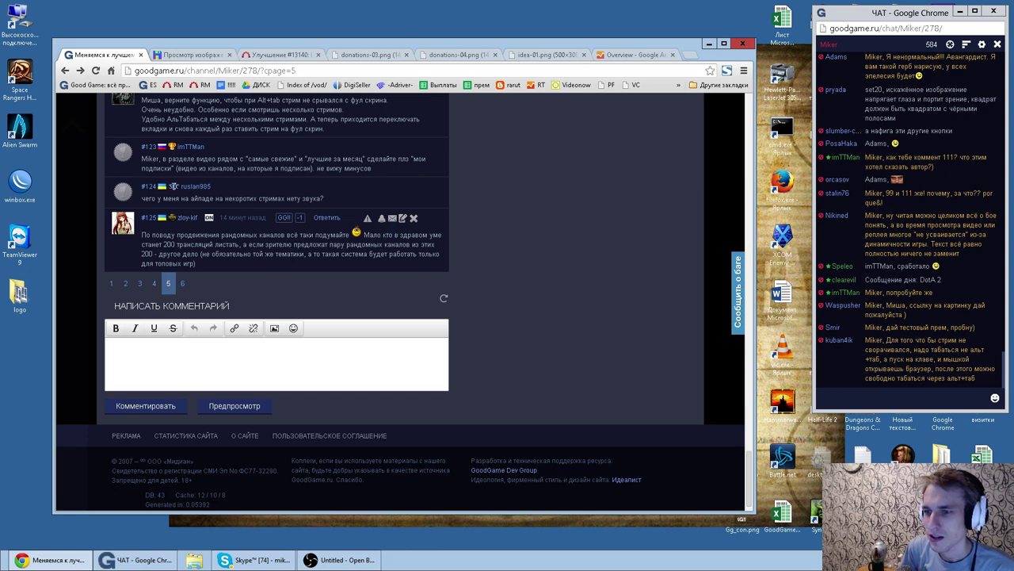
pyautogui.doubleClick(365, 244)
pyautogui.doubleClick(397, 244)
pyautogui.doubleClick(427, 244)
pyautogui.moveTo(140, 253)
pyautogui.mouseDown()
pyautogui.moveTo(216, 264)
pyautogui.moveTo(238, 244)
pyautogui.moveTo(142, 236)
pyautogui.mouseUp()
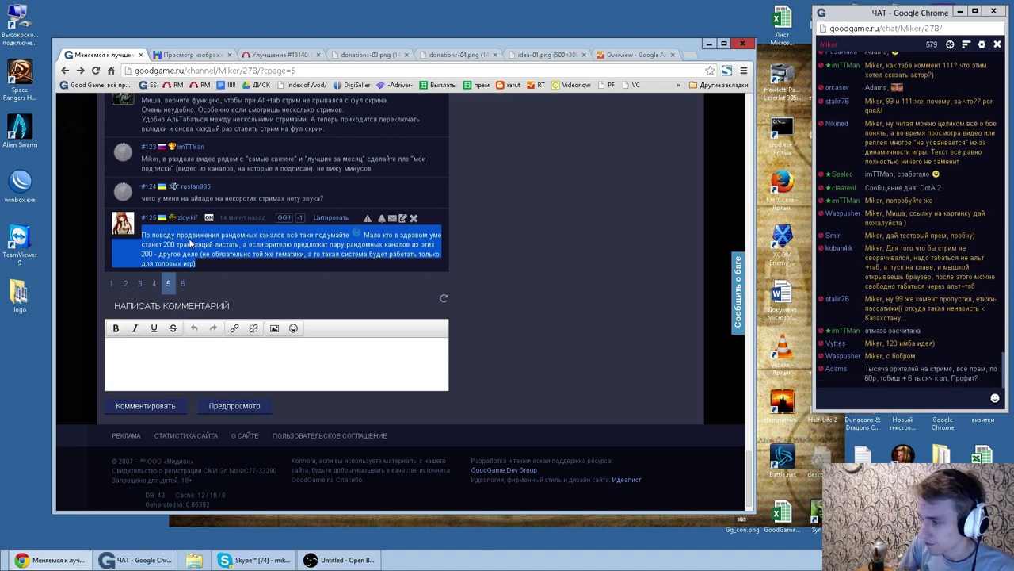
# Step: Open page 6 of the comments and read comment #126 suggesting an English version of the site
pyautogui.click(182, 283)
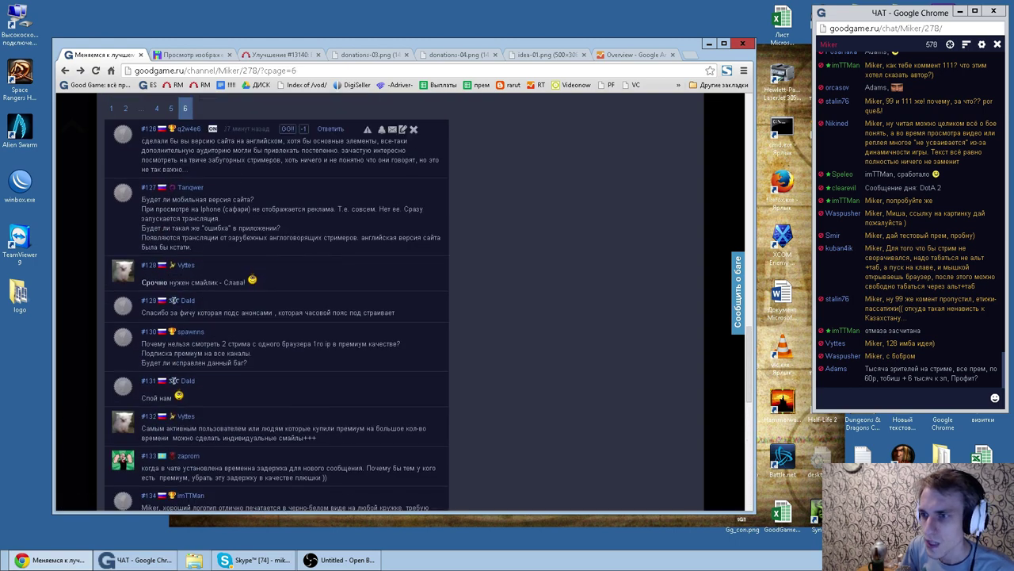
pyautogui.doubleClick(258, 140)
pyautogui.doubleClick(307, 140)
pyautogui.doubleClick(210, 140)
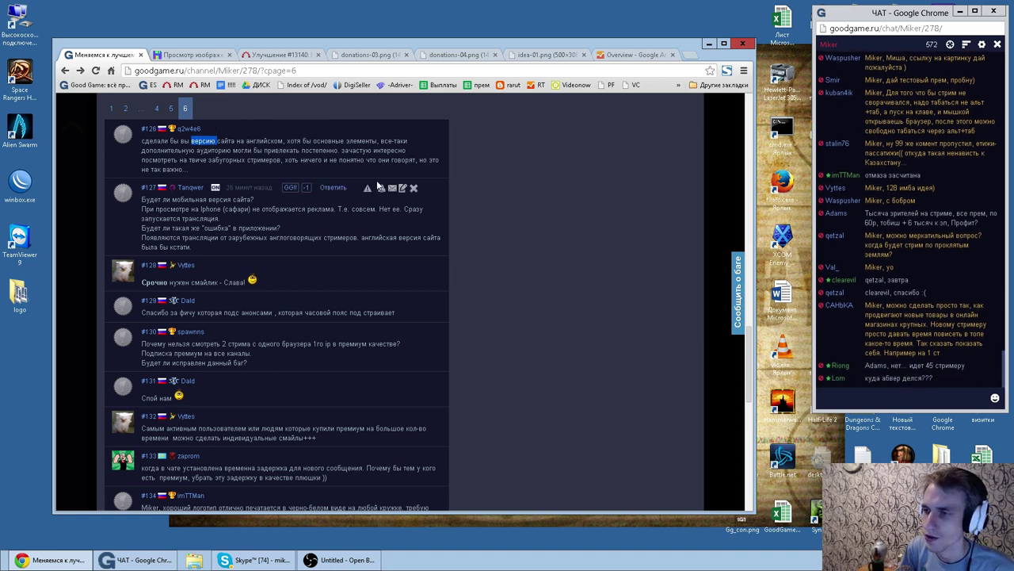
# Step: Read the opening of comment #127 asking about a mobile site version and describing viewing on iPhone
pyautogui.moveTo(141, 200); pyautogui.dragTo(181, 199)
pyautogui.click(236, 199)
pyautogui.click(181, 199)
pyautogui.doubleClick(236, 208)
pyautogui.doubleClick(320, 209)
pyautogui.moveTo(141, 209); pyautogui.dragTo(112, 209)
pyautogui.click(383, 215)
pyautogui.click(225, 226)
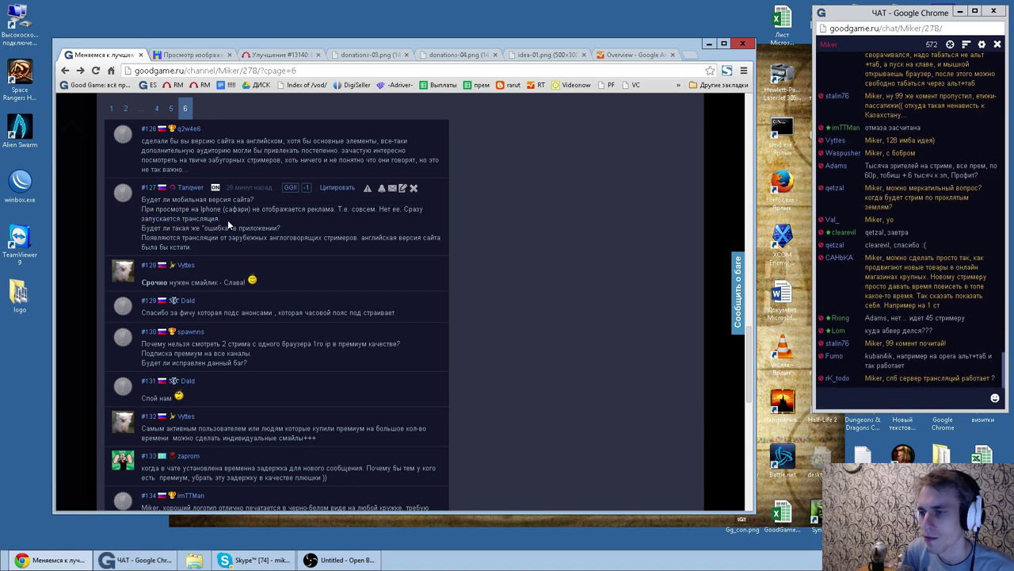
# Step: Examine the remark in comment #127 about ads not being displayed in Safari on iPhone
pyautogui.doubleClick(363, 209)
pyautogui.moveTo(245, 209); pyautogui.dragTo(335, 208)
pyautogui.click(336, 209)
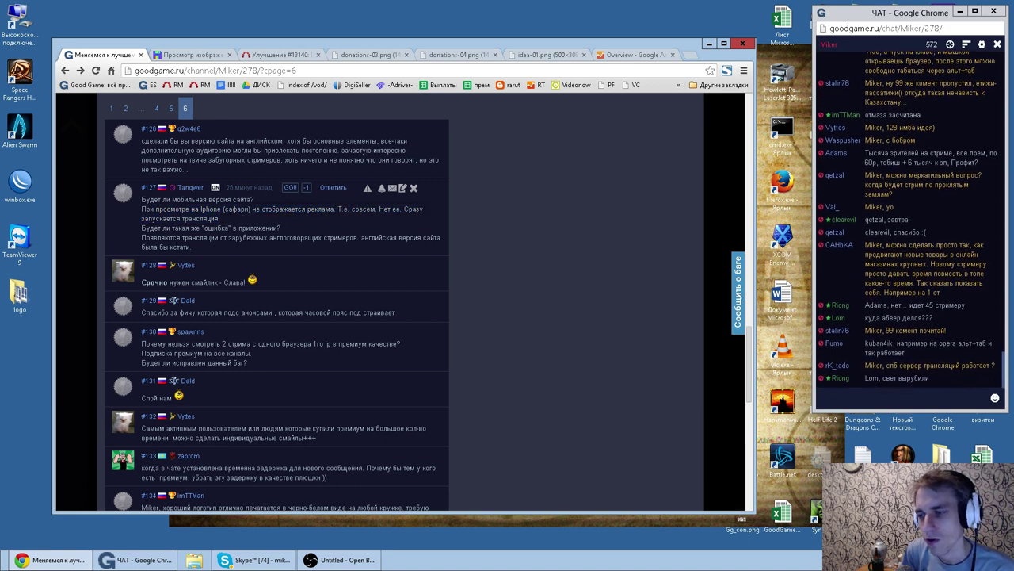
pyautogui.moveTo(252, 208); pyautogui.dragTo(334, 209)
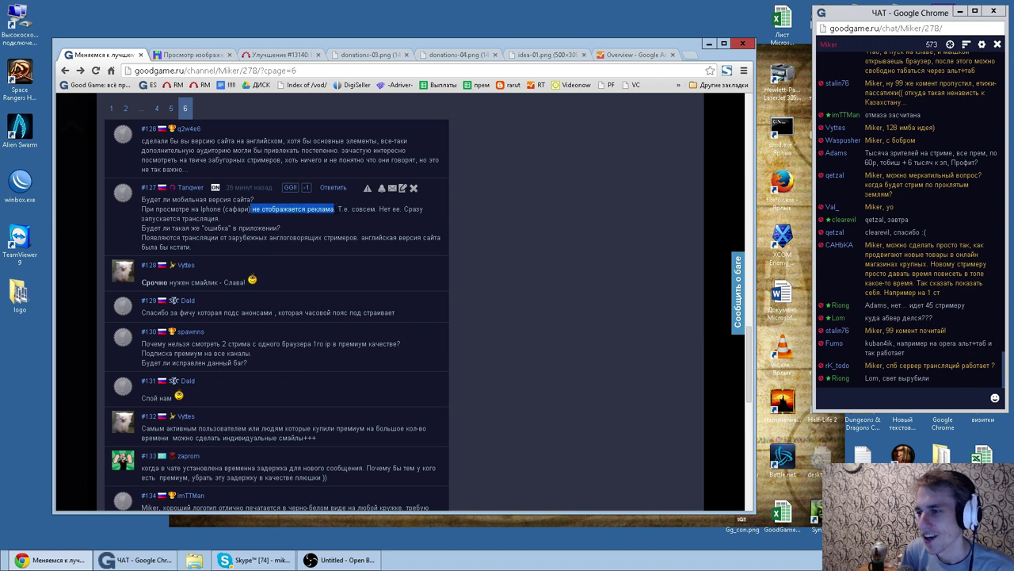
pyautogui.click(335, 208)
pyautogui.doubleClick(364, 208)
pyautogui.doubleClick(385, 208)
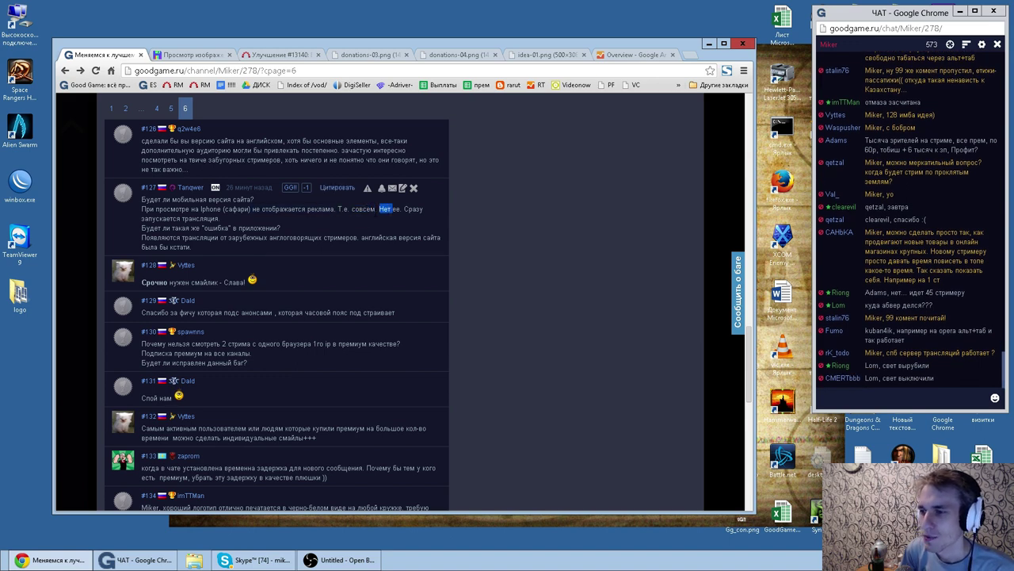
pyautogui.tripleClick(231, 222)
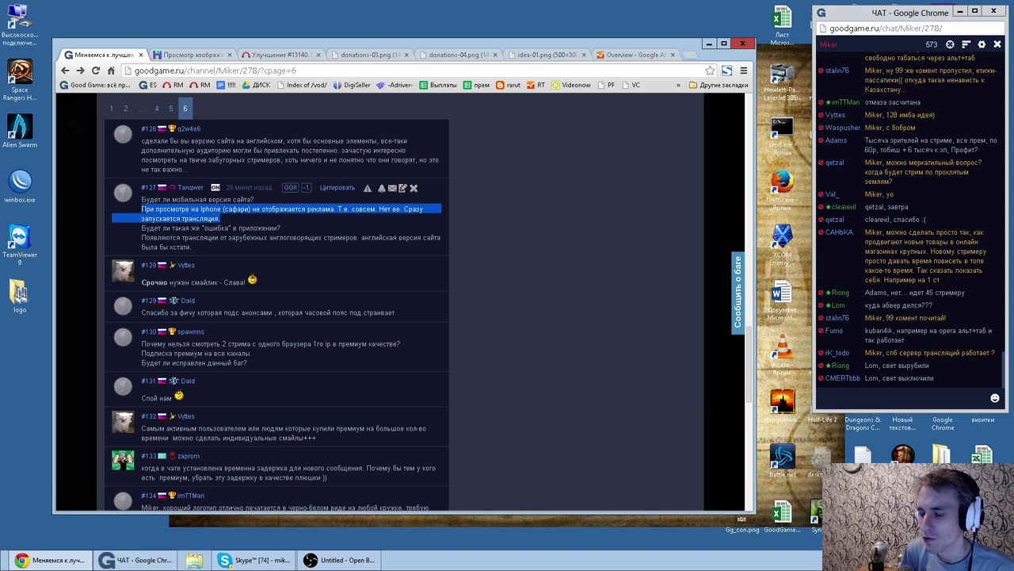
pyautogui.click(267, 220)
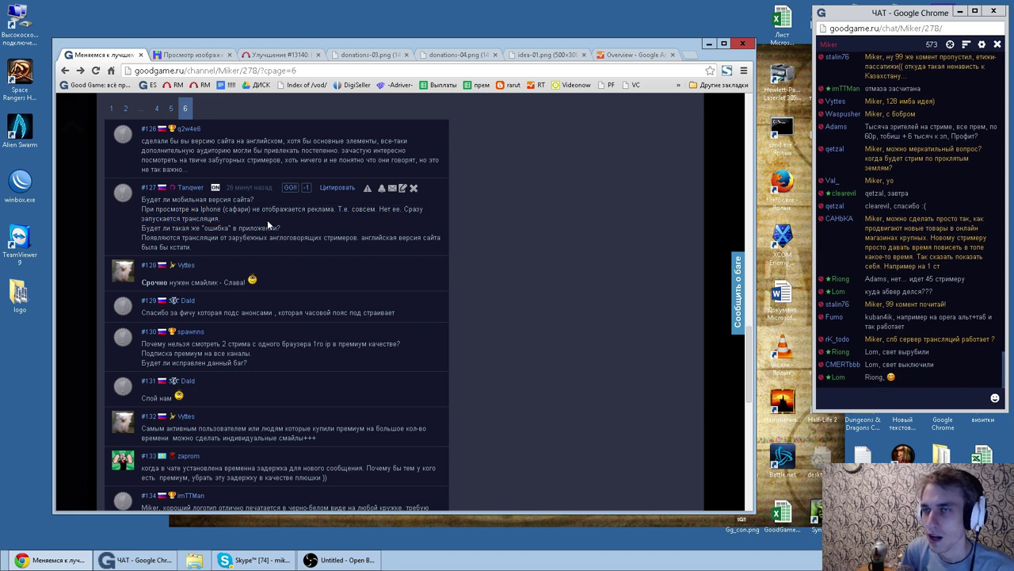
pyautogui.moveTo(222, 219); pyautogui.dragTo(141, 209)
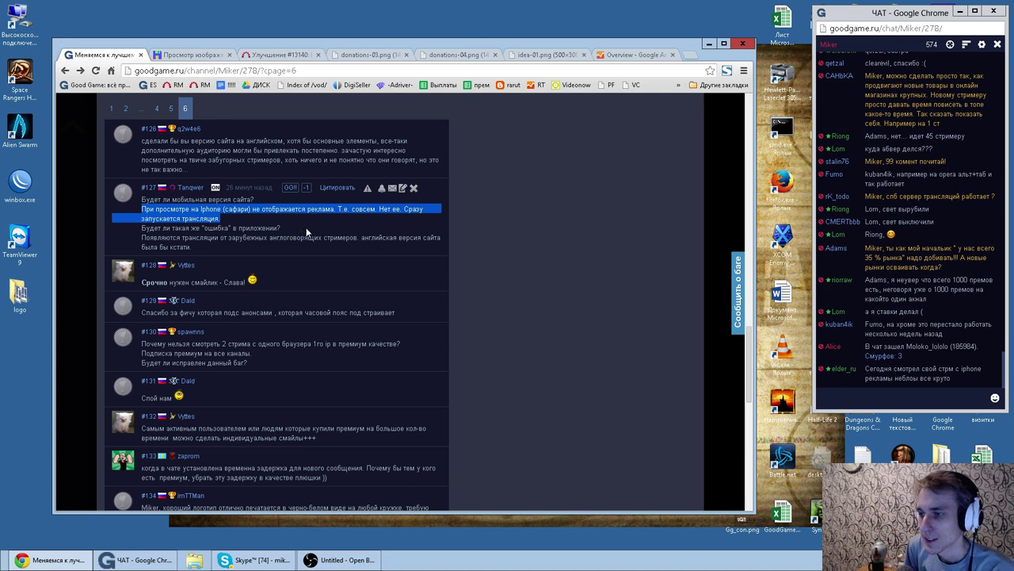
# Step: Read the question in comment #127 about whether the app will have the same "ошибка"
pyautogui.doubleClick(216, 229)
pyautogui.click(203, 228)
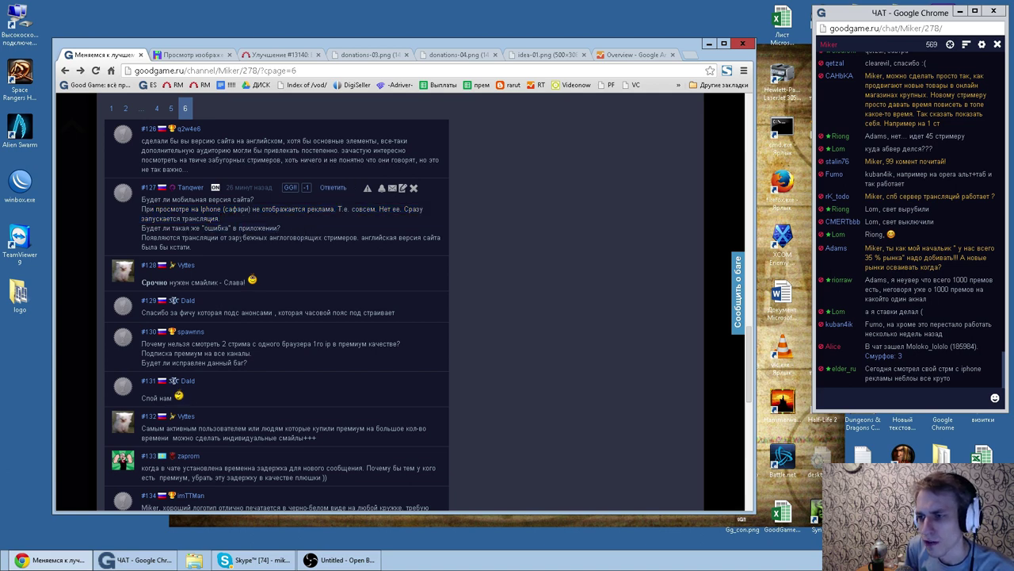
pyautogui.moveTo(141, 227); pyautogui.dragTo(228, 228)
pyautogui.click(216, 228)
pyautogui.doubleClick(217, 227)
pyautogui.doubleClick(257, 228)
pyautogui.doubleClick(219, 227)
pyautogui.doubleClick(257, 227)
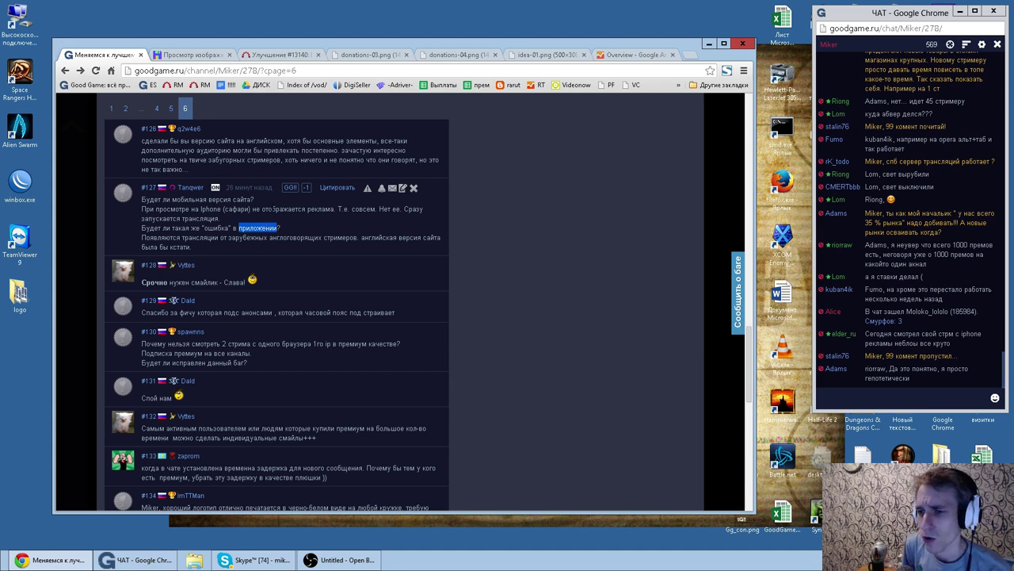
# Step: Read the end of comment #127 about English-speaking streamers and an English version of the site
pyautogui.doubleClick(200, 237)
pyautogui.doubleClick(248, 237)
pyautogui.click(168, 237)
pyautogui.doubleClick(199, 237)
pyautogui.doubleClick(249, 237)
pyautogui.click(289, 237)
pyautogui.click(332, 237)
pyautogui.doubleClick(410, 237)
pyautogui.click(208, 244)
pyautogui.tripleClick(208, 248)
pyautogui.doubleClick(163, 237)
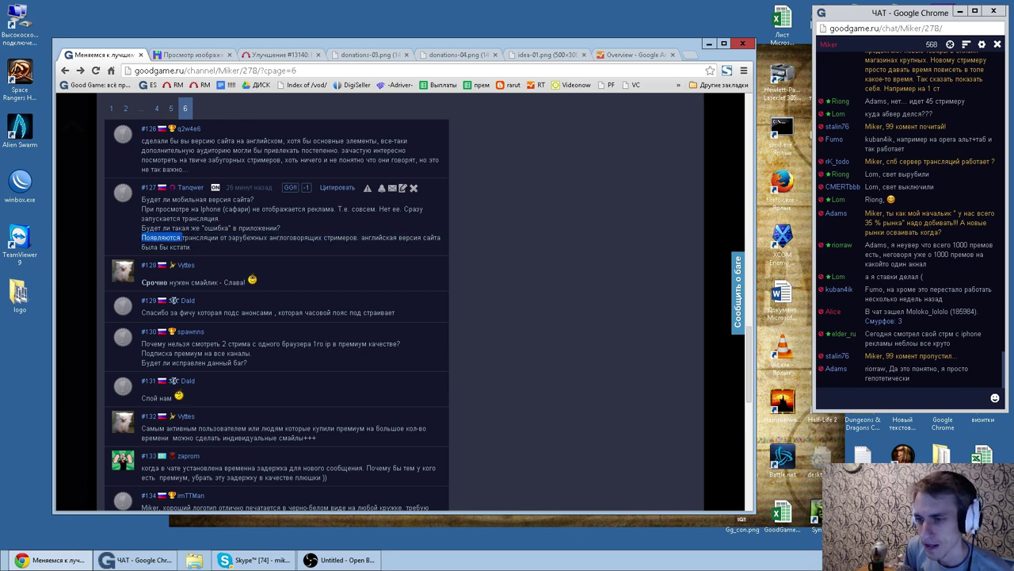
# Step: Read comment #128 requesting a "Слава!" smiley
pyautogui.click(215, 282)
pyautogui.doubleClick(234, 282)
pyautogui.click(281, 283)
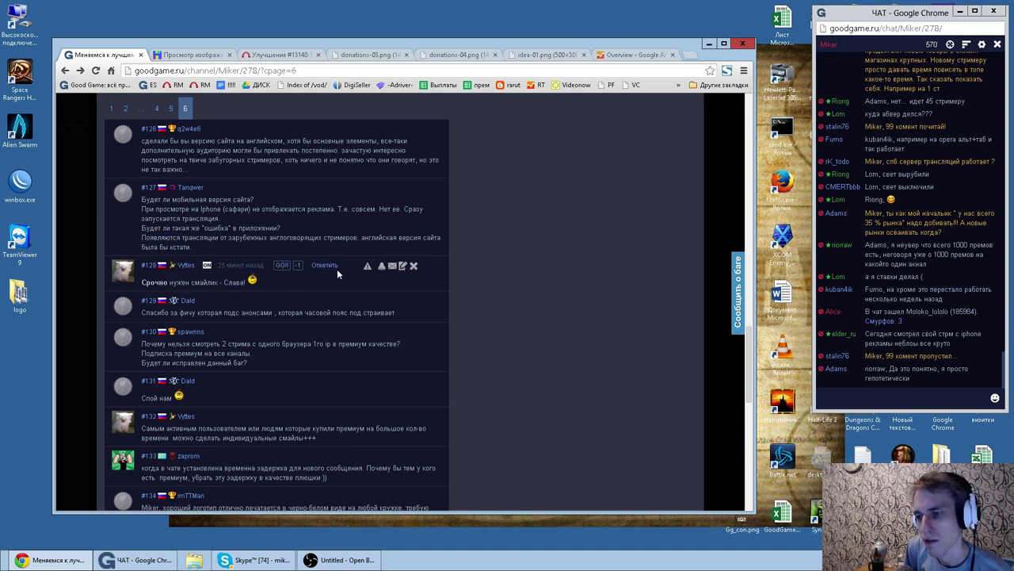
pyautogui.doubleClick(234, 282)
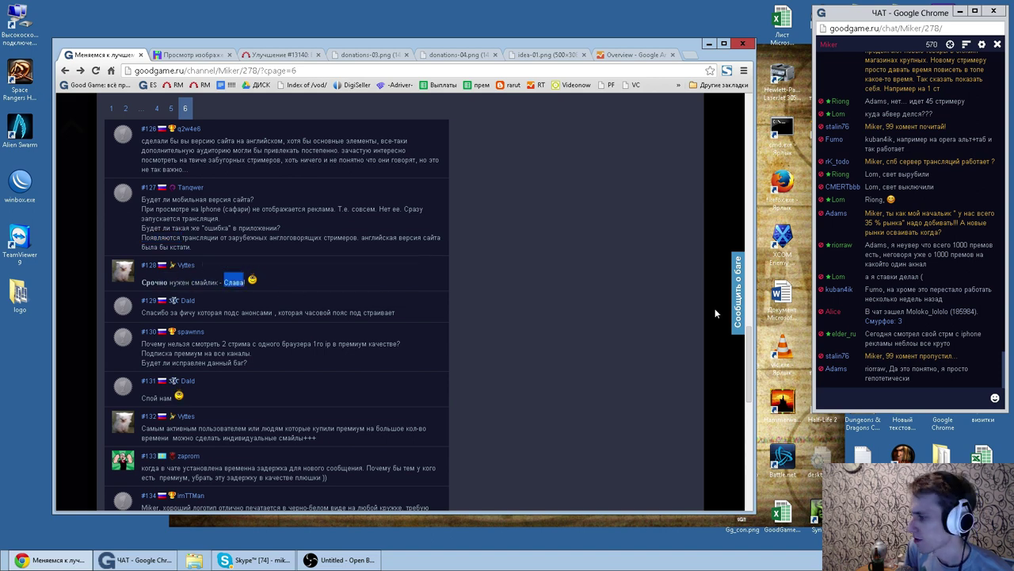
# Step: Open page 4 of the comments and read comment #99 about showing reputation in profiles and donating for a top stream slot
pyautogui.click(171, 109)
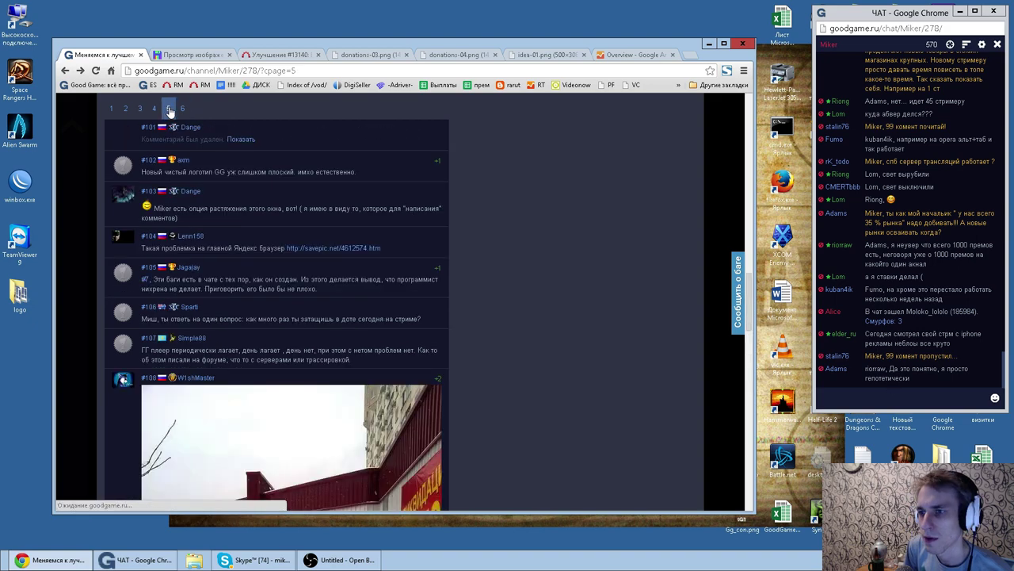
pyautogui.click(156, 215)
pyautogui.scroll(-10, 356, 238)
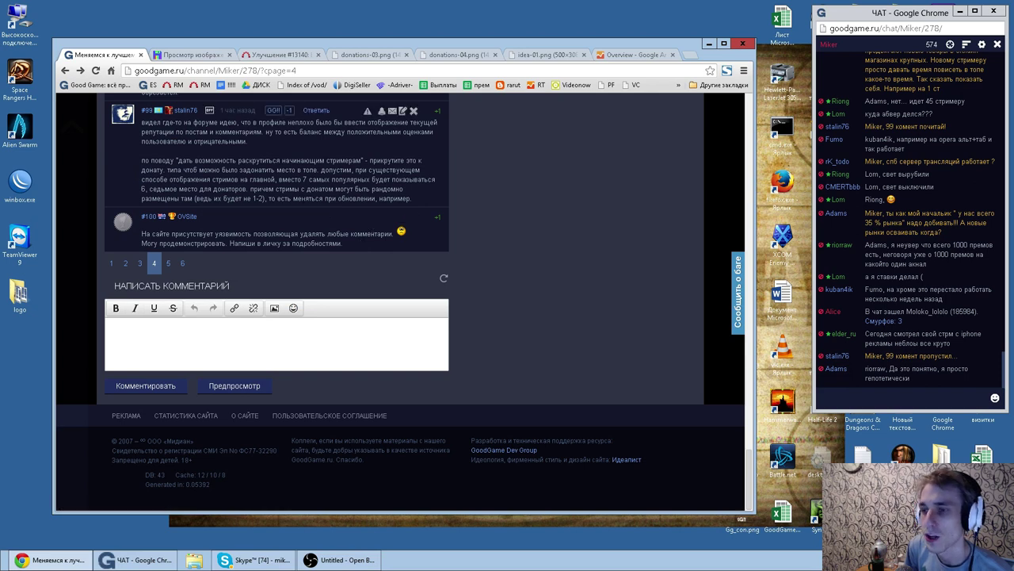
pyautogui.scroll(1, 281, 200)
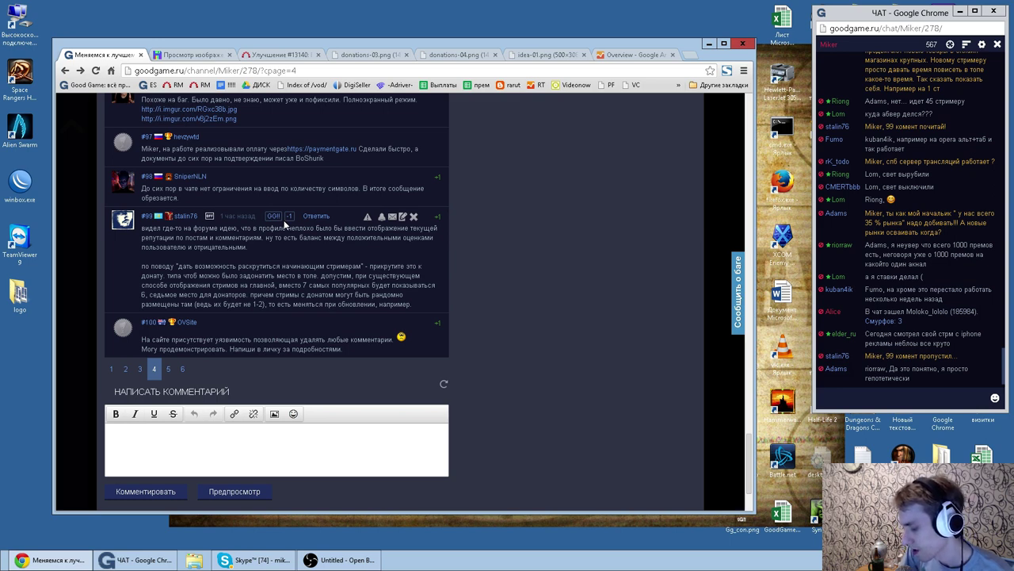
# Step: Load the GoodGame home page in the Redmine tab and open the news post "Вакансия web программиста на GoodGame"
pyautogui.click(279, 55)
pyautogui.click(103, 88)
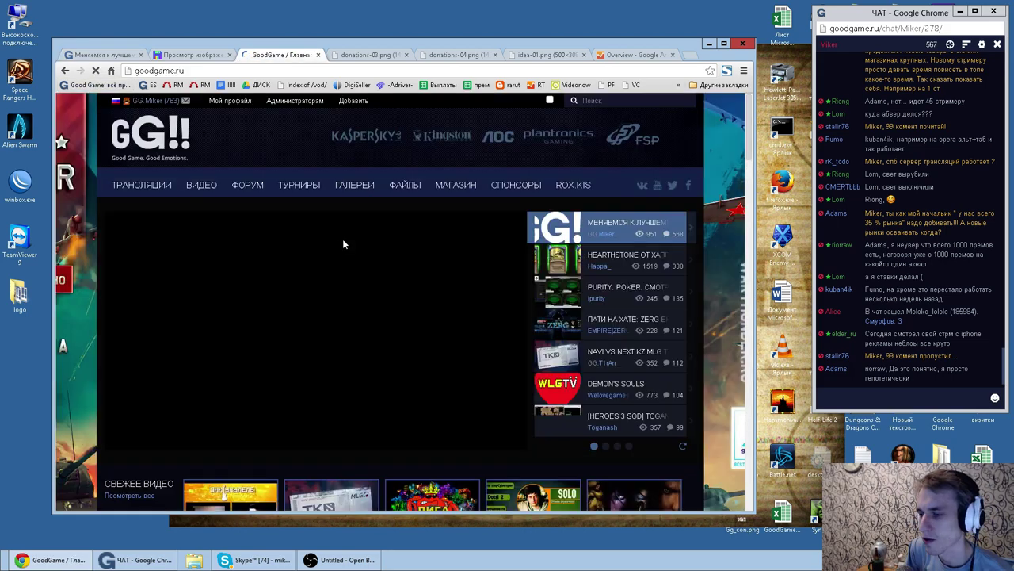
pyautogui.scroll(-5, 328, 247)
pyautogui.scroll(-15, 344, 254)
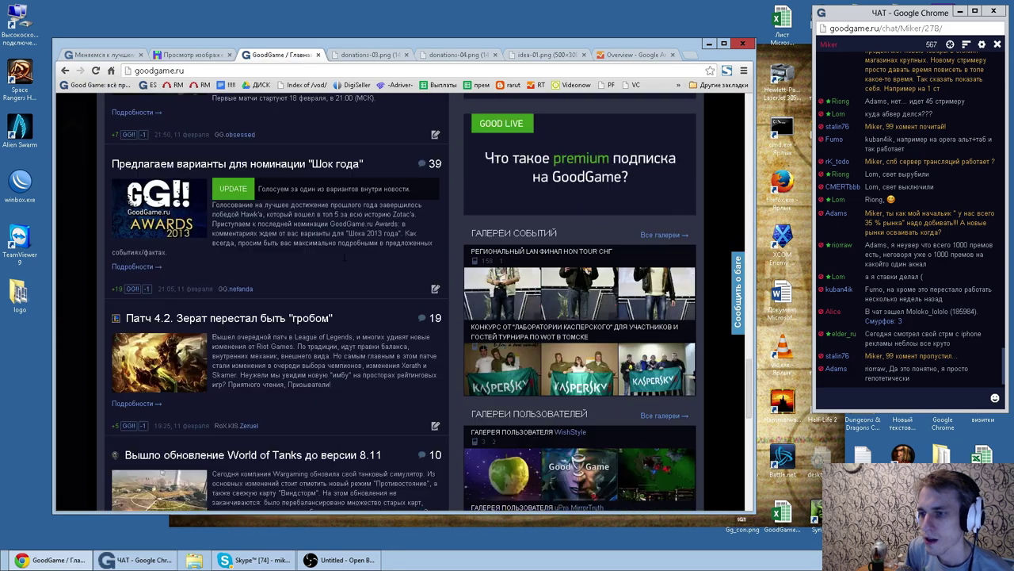
pyautogui.scroll(15, 337, 255)
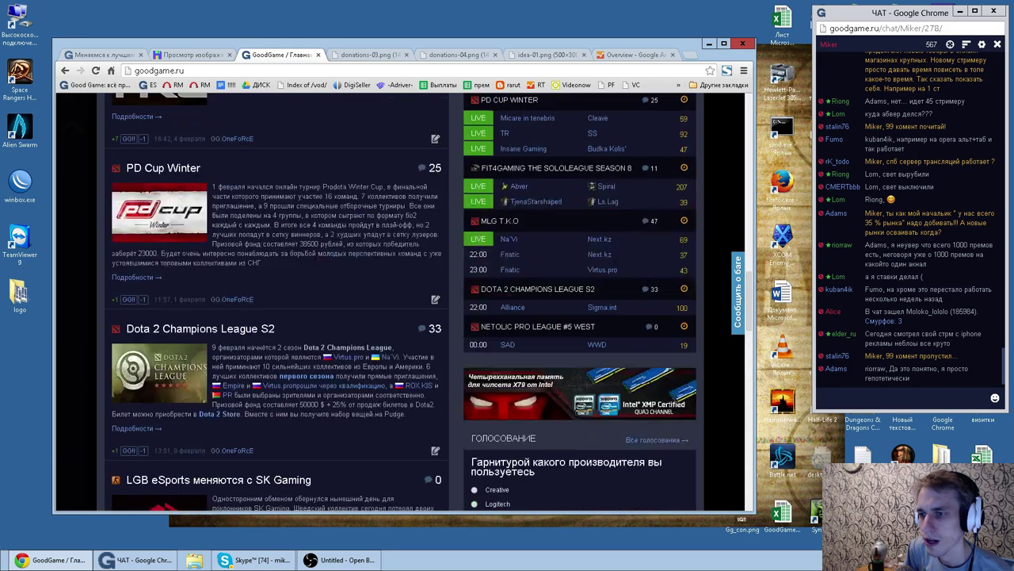
pyautogui.click(270, 266)
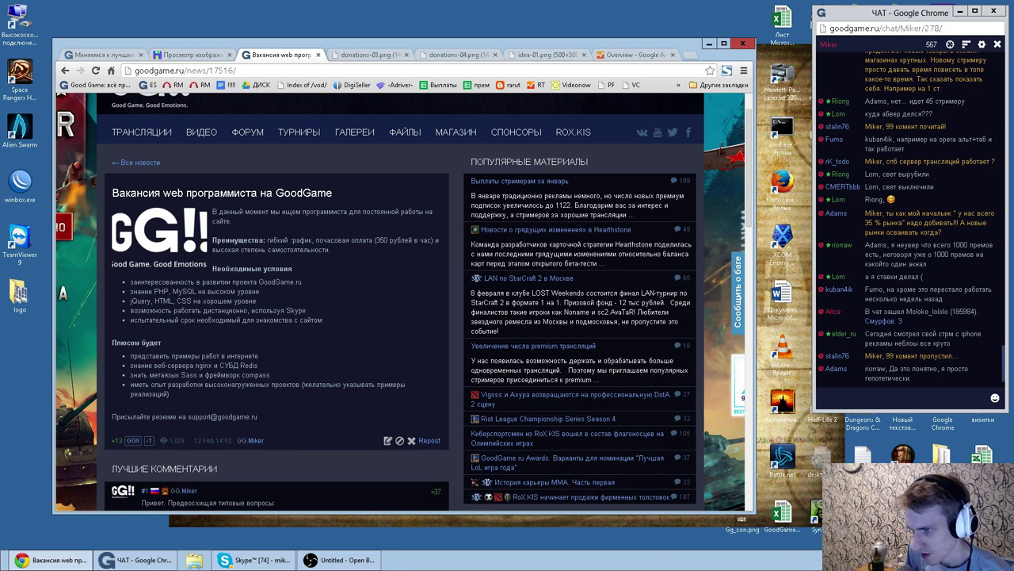
pyautogui.scroll(-1, 302, 246)
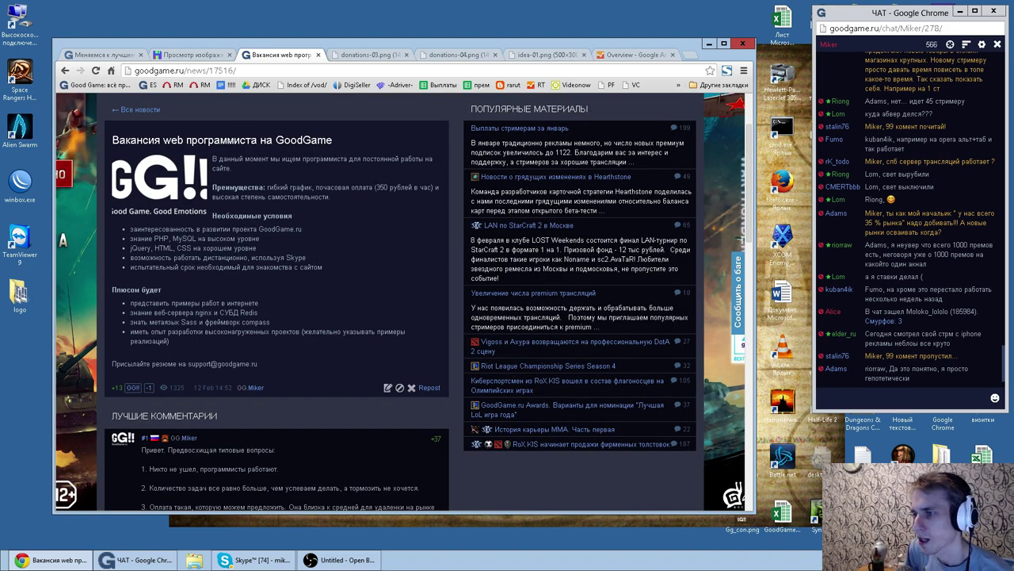
# Step: Read the web programmer vacancy's hourly pay and required conditions, and skim the comments below the post
pyautogui.moveTo(375, 187); pyautogui.dragTo(434, 187)
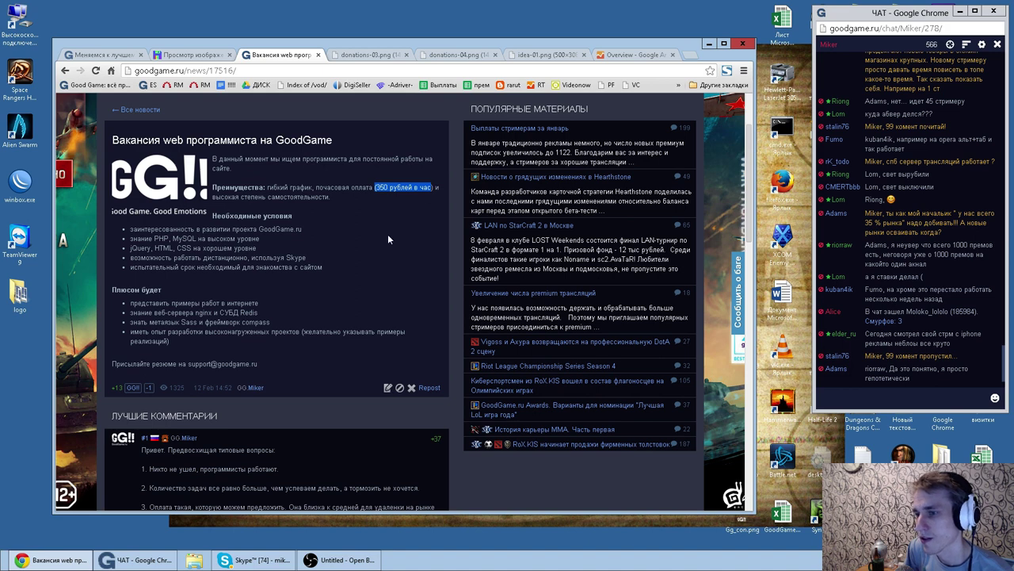
pyautogui.moveTo(339, 277); pyautogui.dragTo(214, 217)
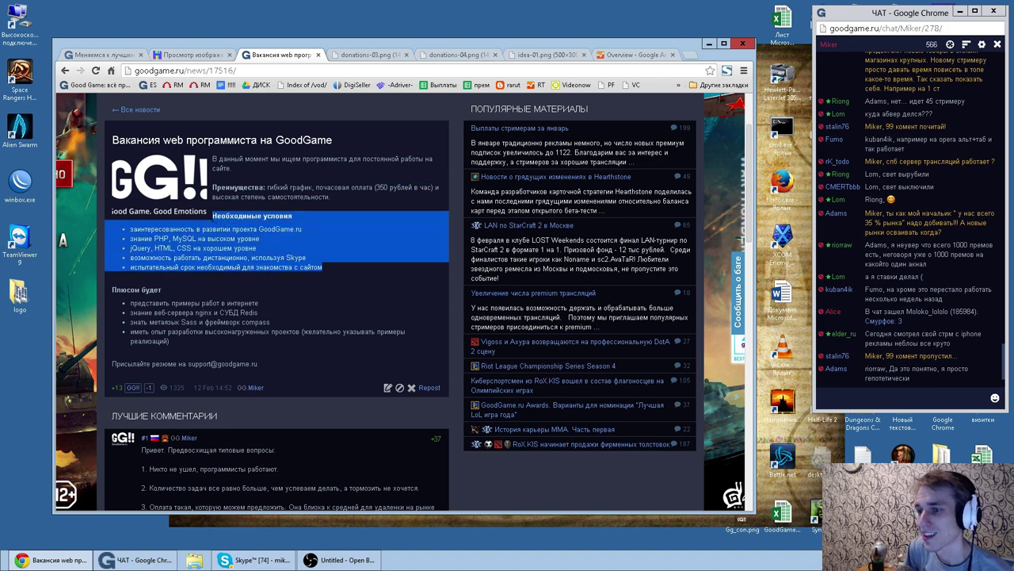
pyautogui.doubleClick(277, 215)
pyautogui.moveTo(328, 268); pyautogui.dragTo(218, 216)
pyautogui.doubleClick(219, 216)
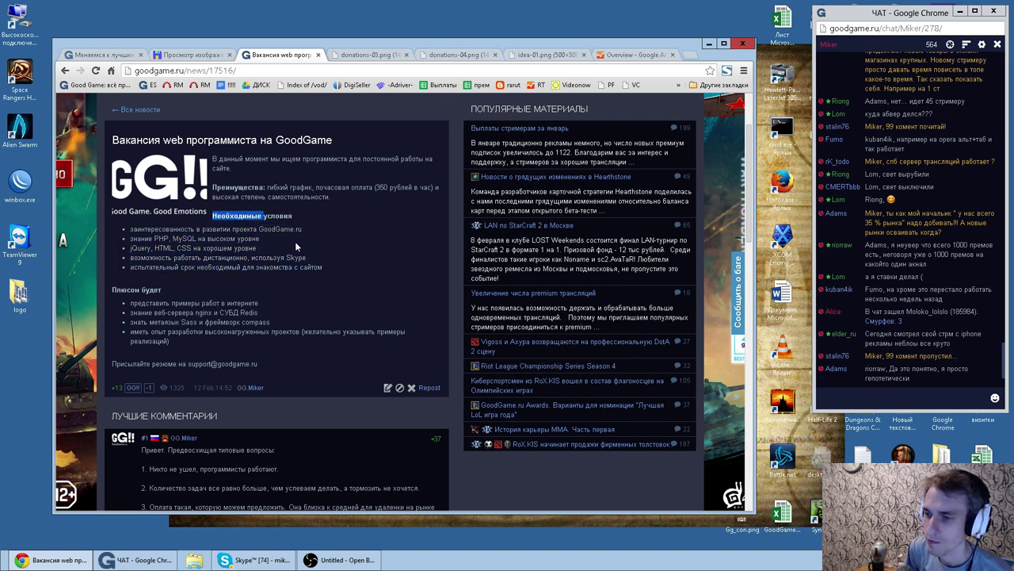
pyautogui.scroll(-3, 299, 248)
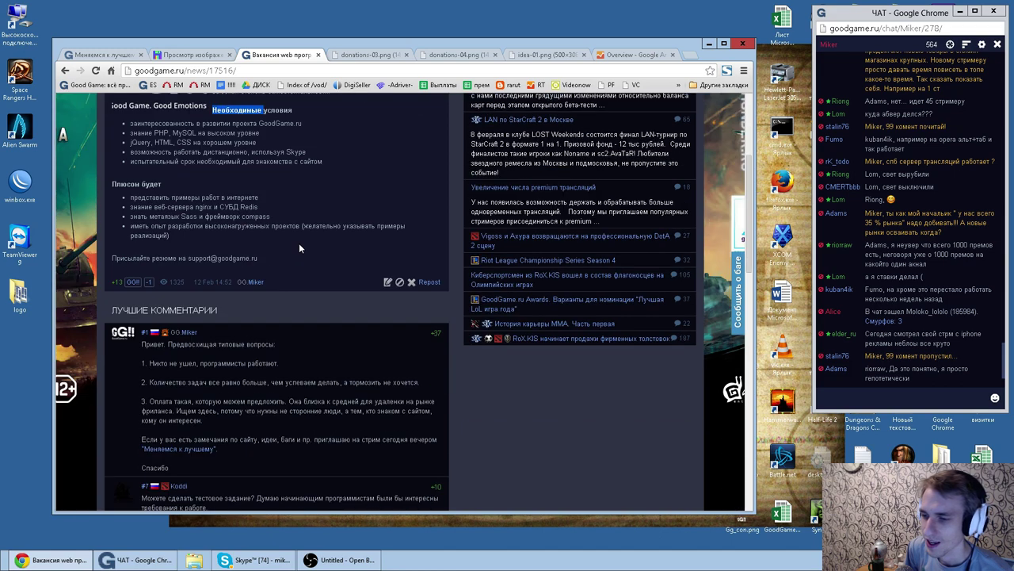
pyautogui.scroll(-6, 299, 248)
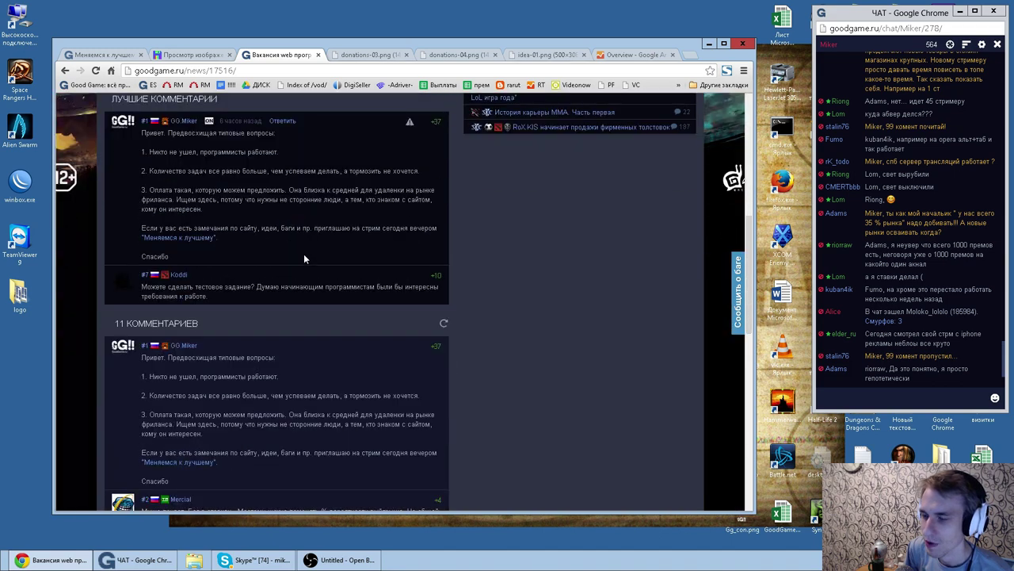
pyautogui.scroll(10, 303, 259)
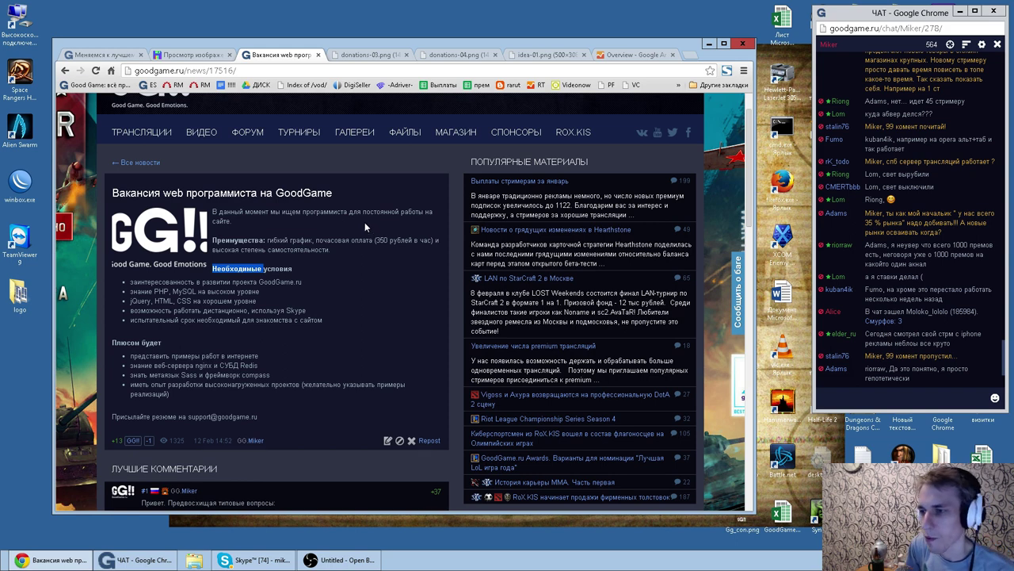
# Step: Close the programmer vacancy page and the savepic.net image page, returning to the channel comments
pyautogui.click(318, 55)
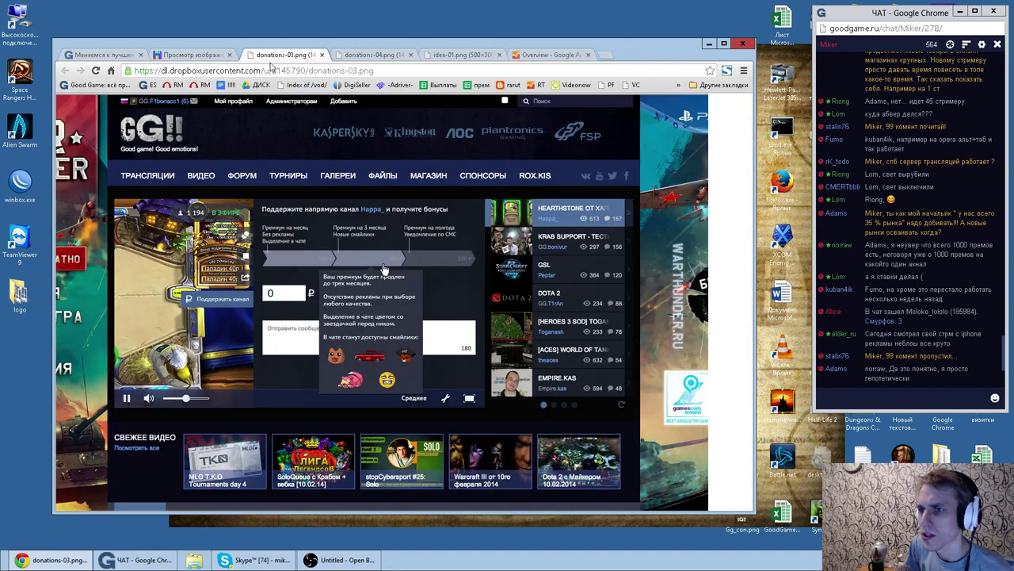
pyautogui.click(190, 54)
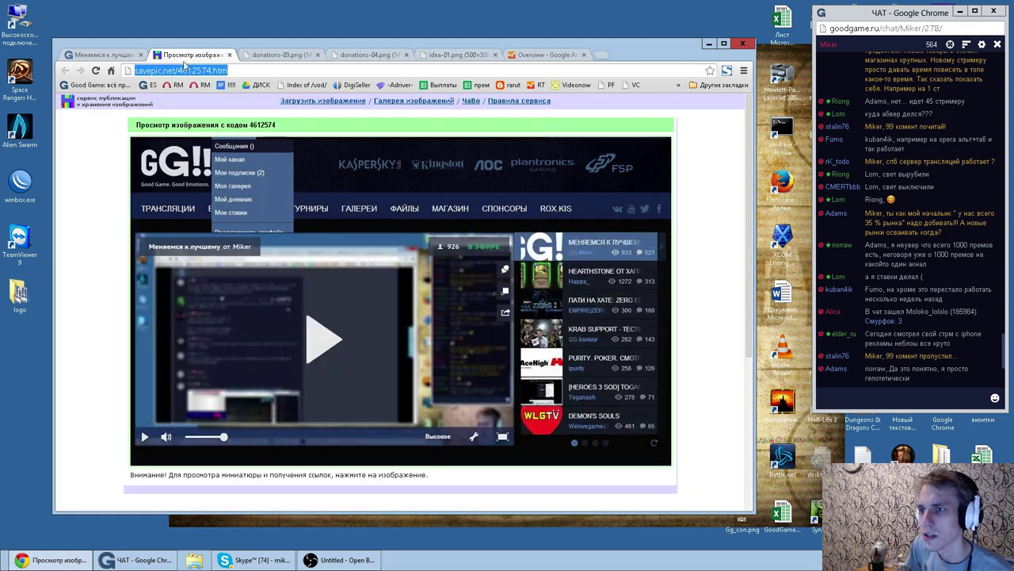
pyautogui.click(275, 57)
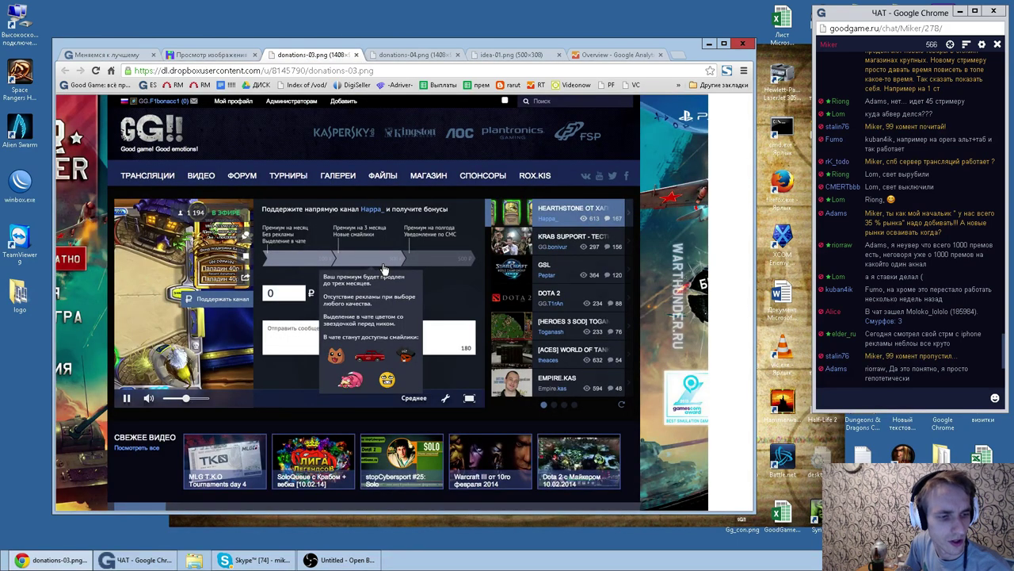
pyautogui.click(220, 55)
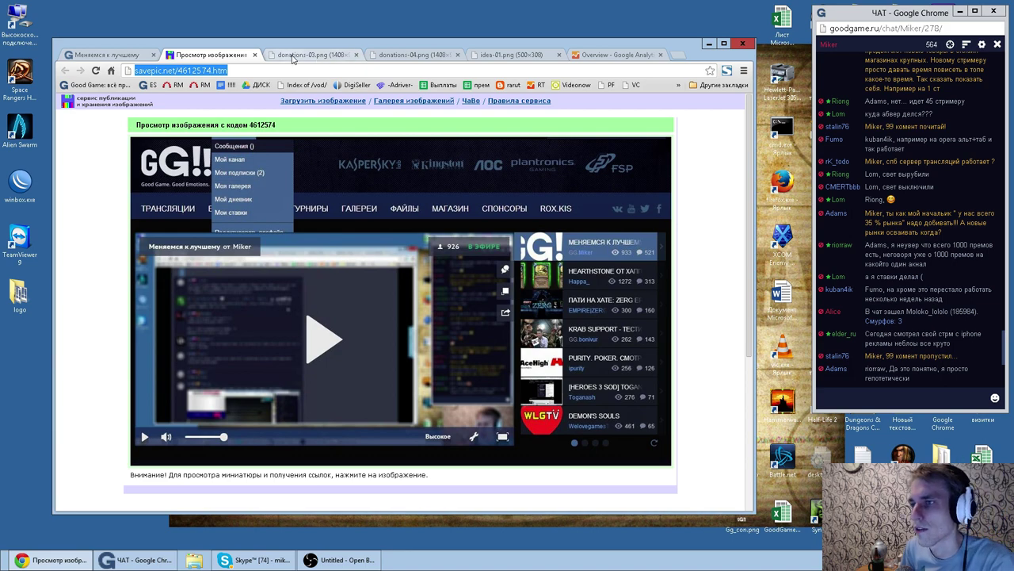
pyautogui.click(254, 54)
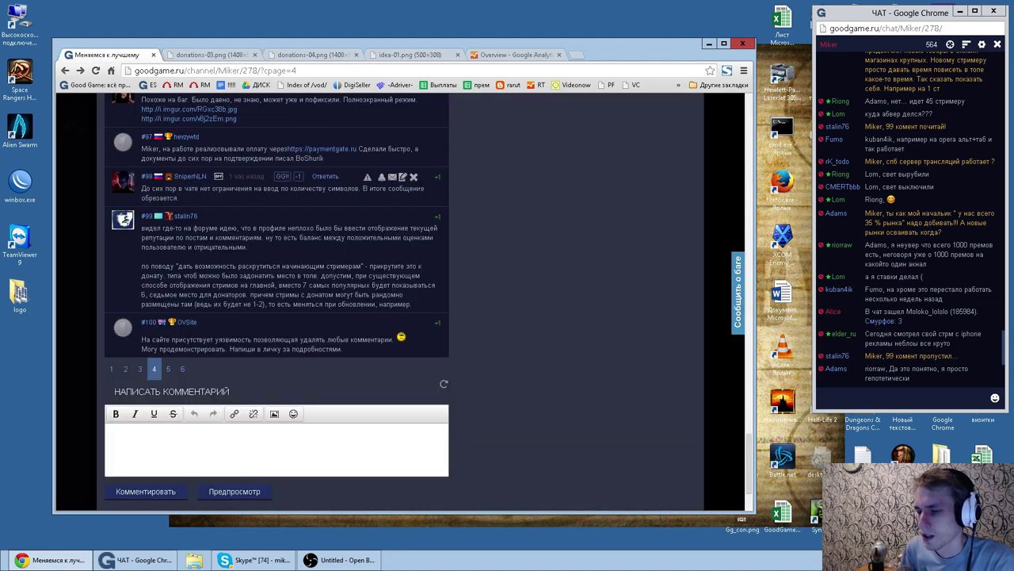
# Step: Open page 6 of the channel comments and read comment #126 asking for an English version of the site
pyautogui.click(182, 370)
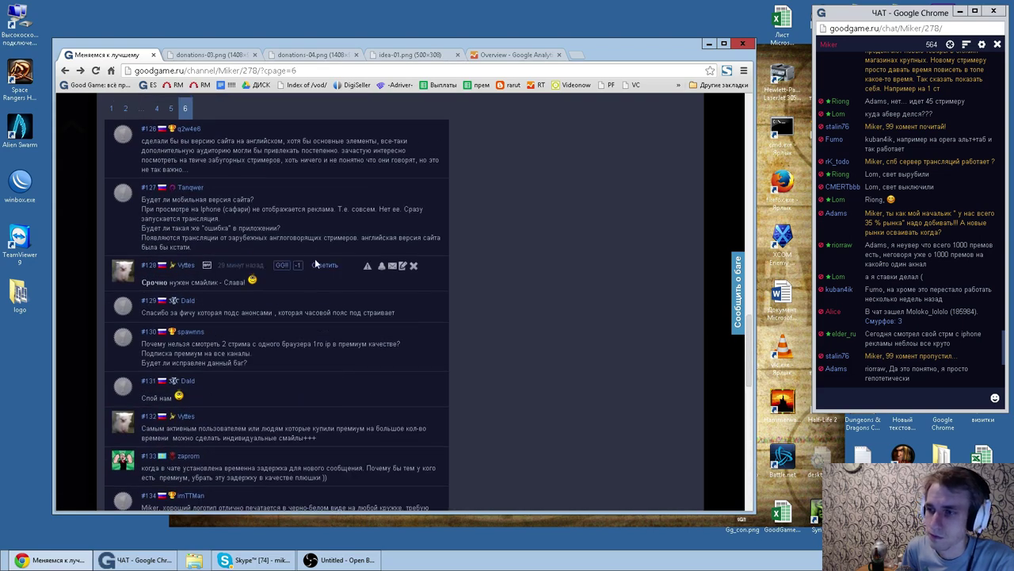
pyautogui.moveTo(204, 171); pyautogui.dragTo(146, 140)
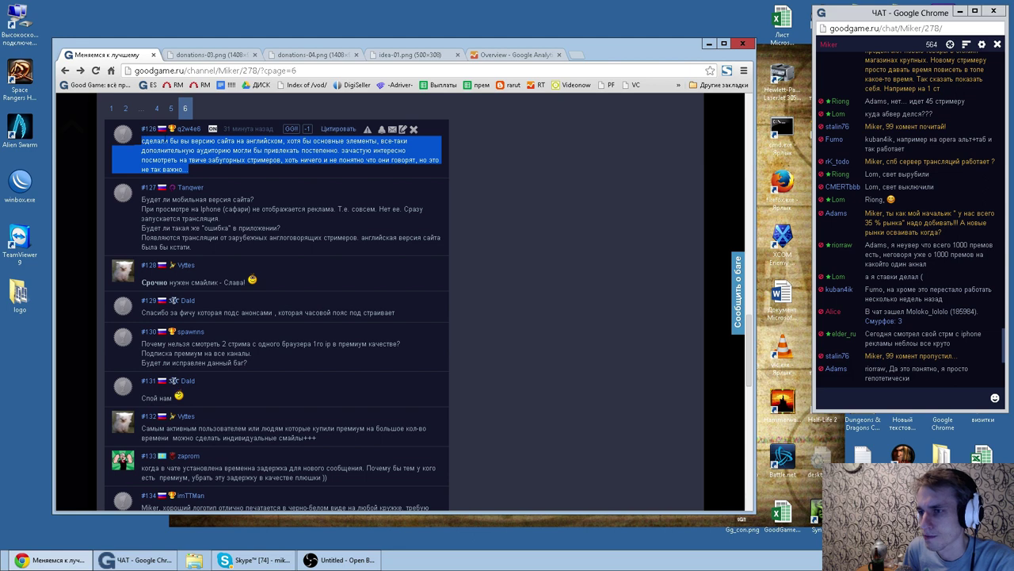
pyautogui.click(239, 151)
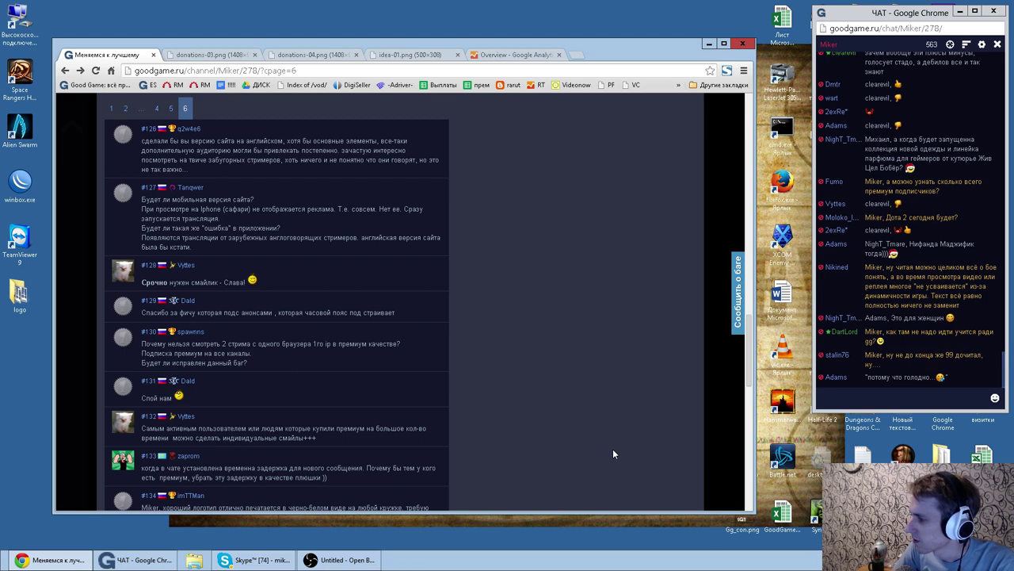
# Step: Go back to page 4 of the comments and reread comment #99 about profile reputation and donating for a top stream slot
pyautogui.click(156, 108)
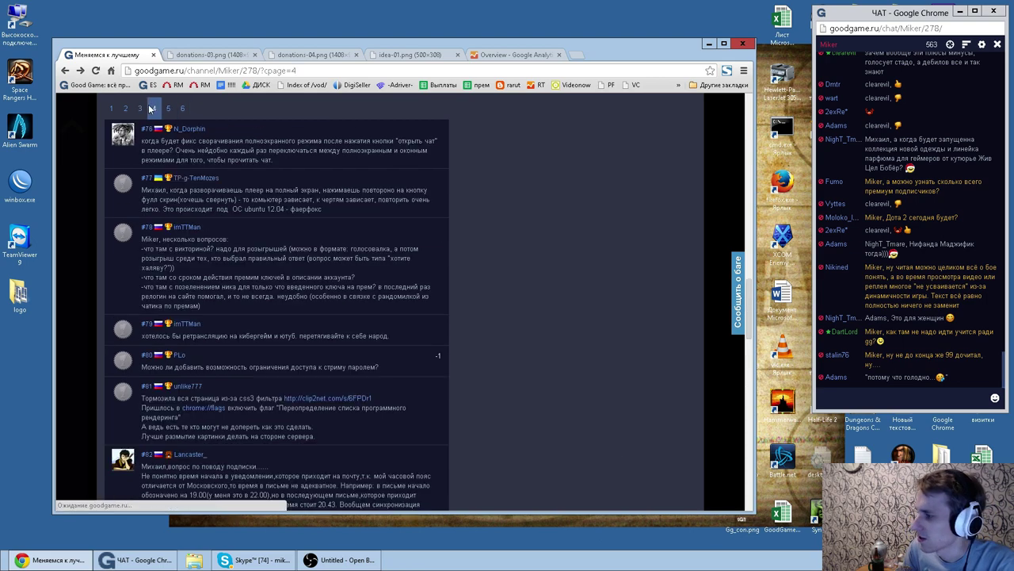
pyautogui.scroll(-15, 400, 341)
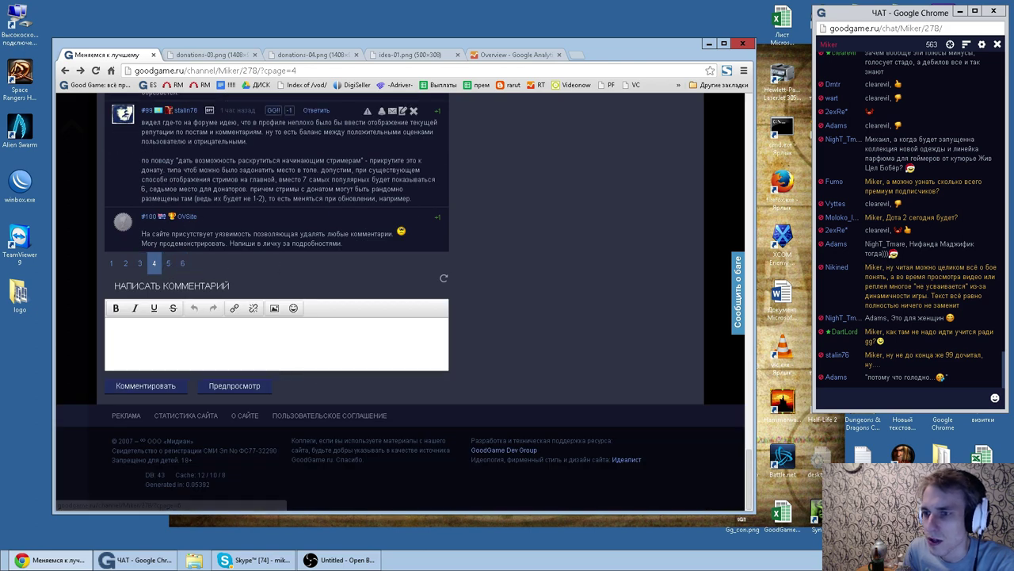
pyautogui.moveTo(162, 123); pyautogui.dragTo(233, 132)
pyautogui.click(233, 131)
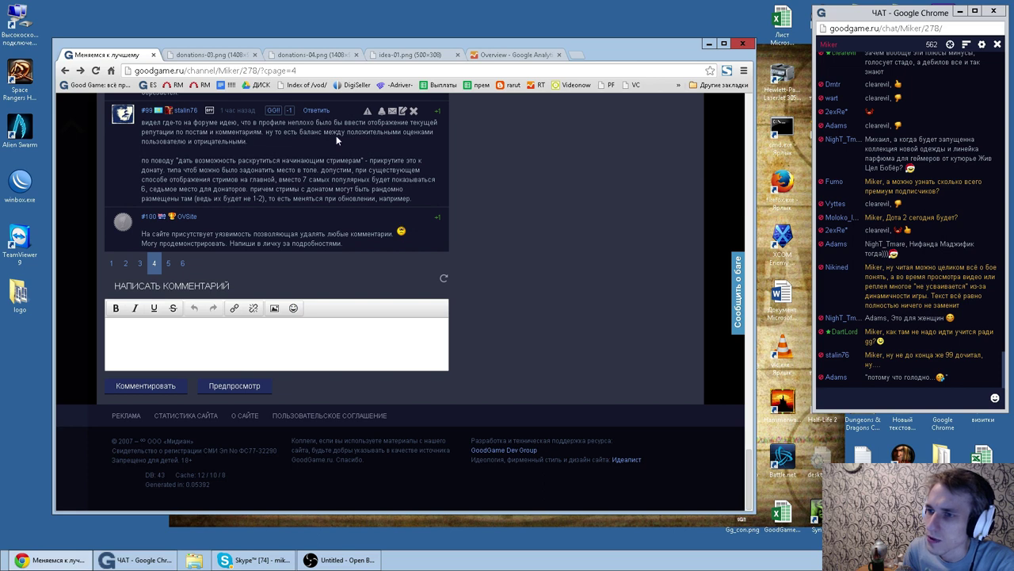
pyautogui.moveTo(290, 147); pyautogui.dragTo(187, 133)
pyautogui.click(262, 143)
pyautogui.moveTo(262, 144); pyautogui.dragTo(187, 132)
pyautogui.click(276, 143)
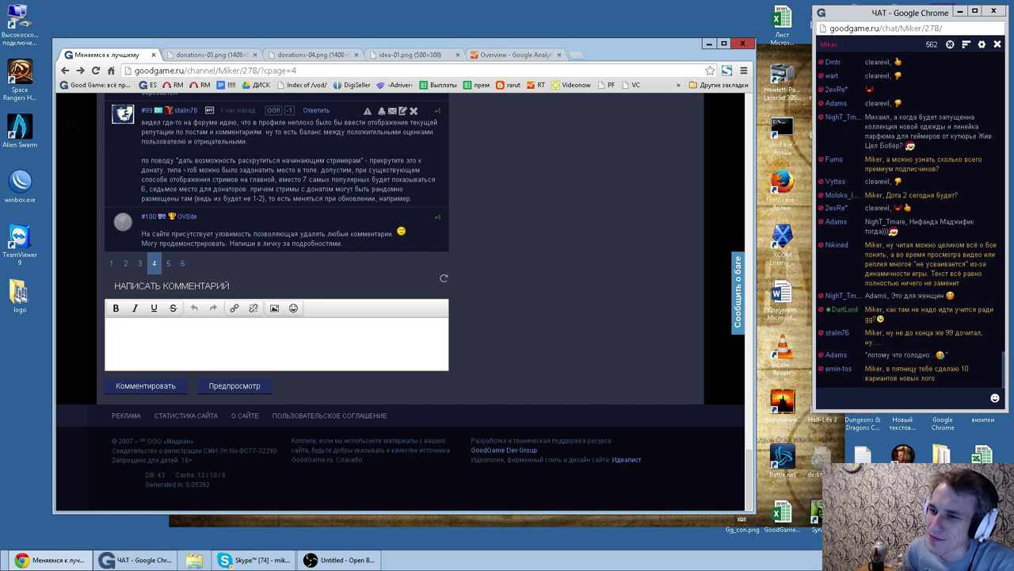
pyautogui.doubleClick(336, 169)
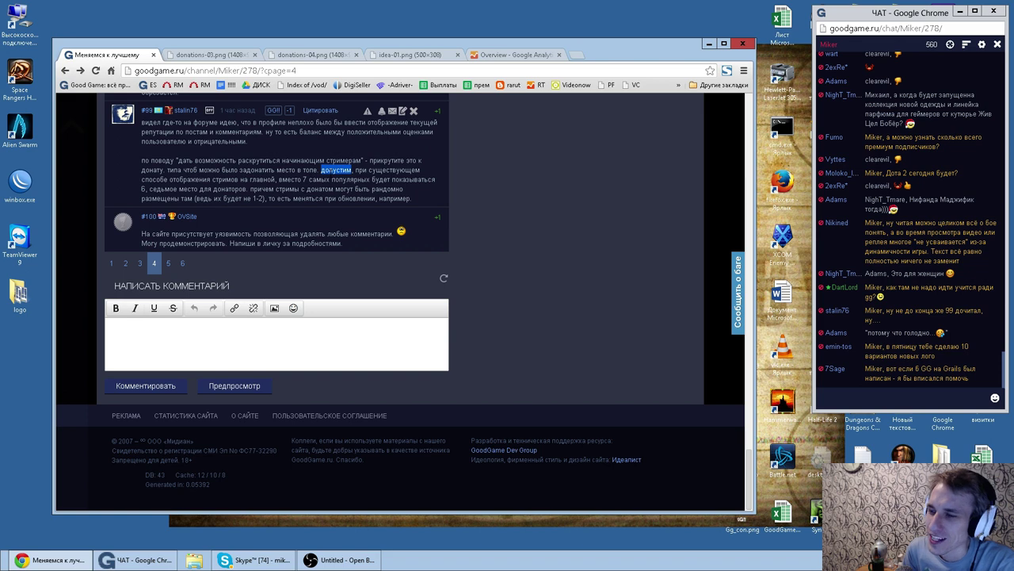
# Step: Open the GoodGame home page in a new tab and examine the first and last pages of its live stream list
pyautogui.click(576, 55)
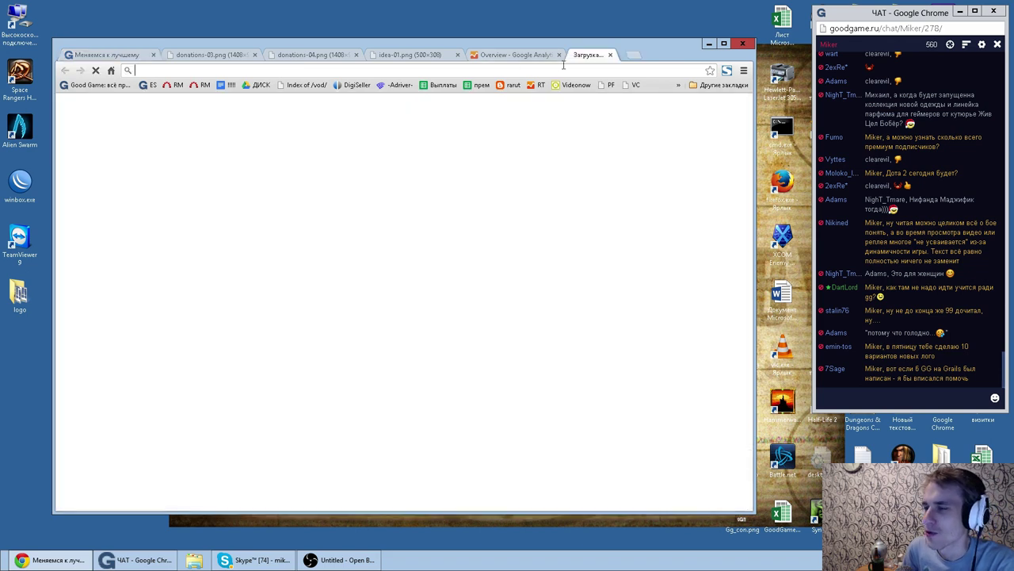
pyautogui.click(111, 85)
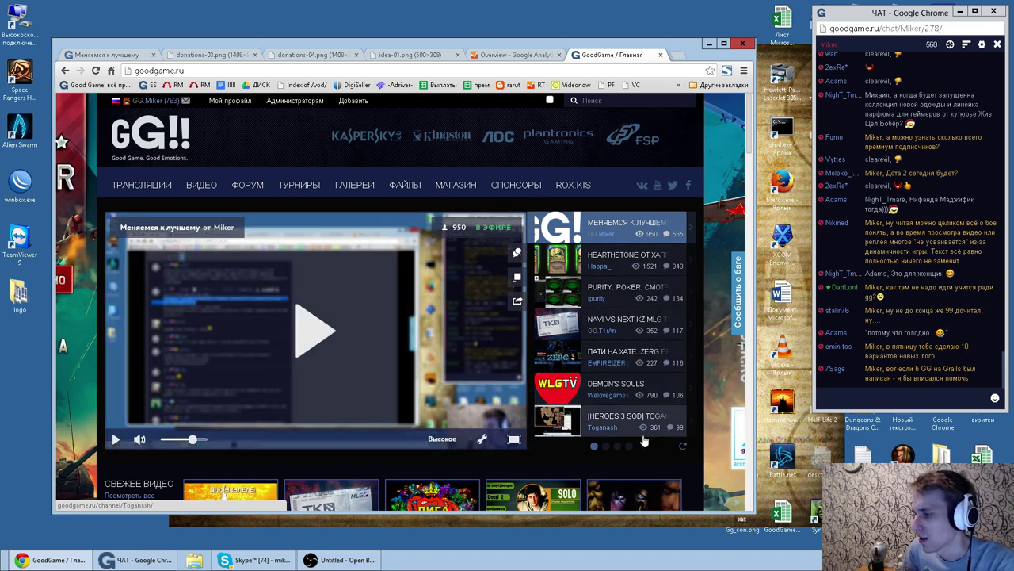
pyautogui.click(630, 447)
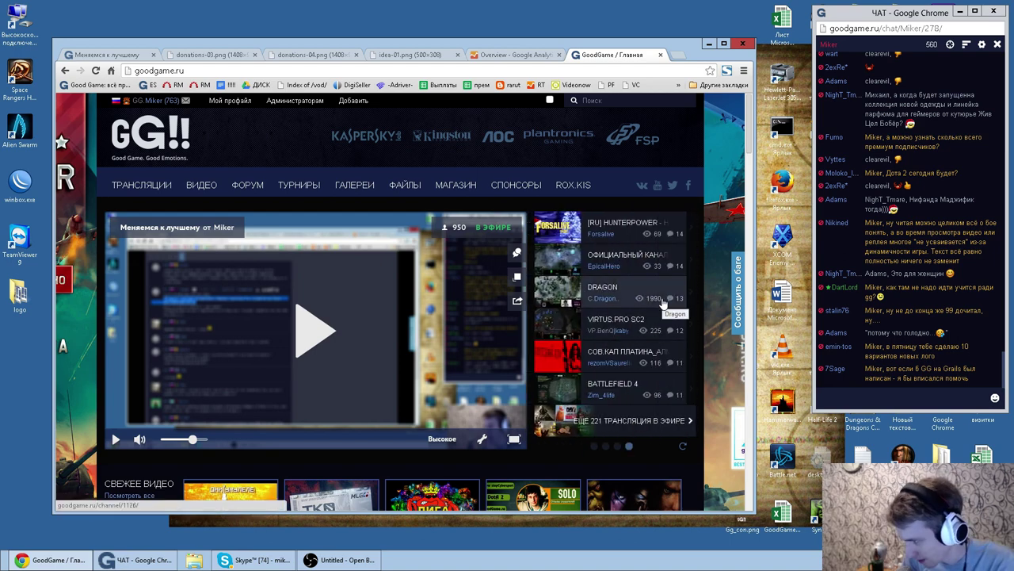
pyautogui.click(594, 447)
pyautogui.click(629, 447)
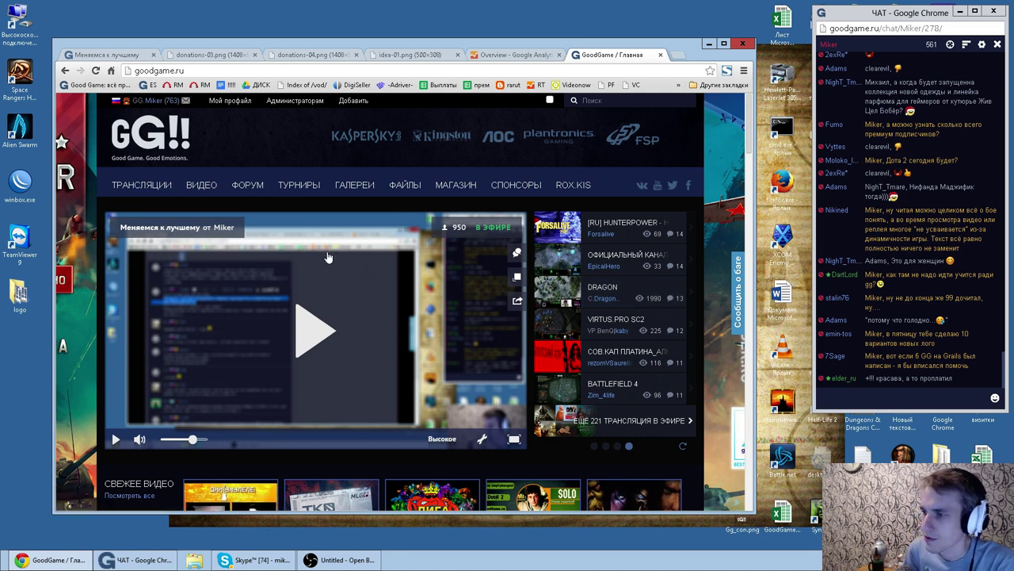
# Step: Return to page 6 of the channel comments and read comment #129 about announcements adapting to the time zone
pyautogui.click(99, 55)
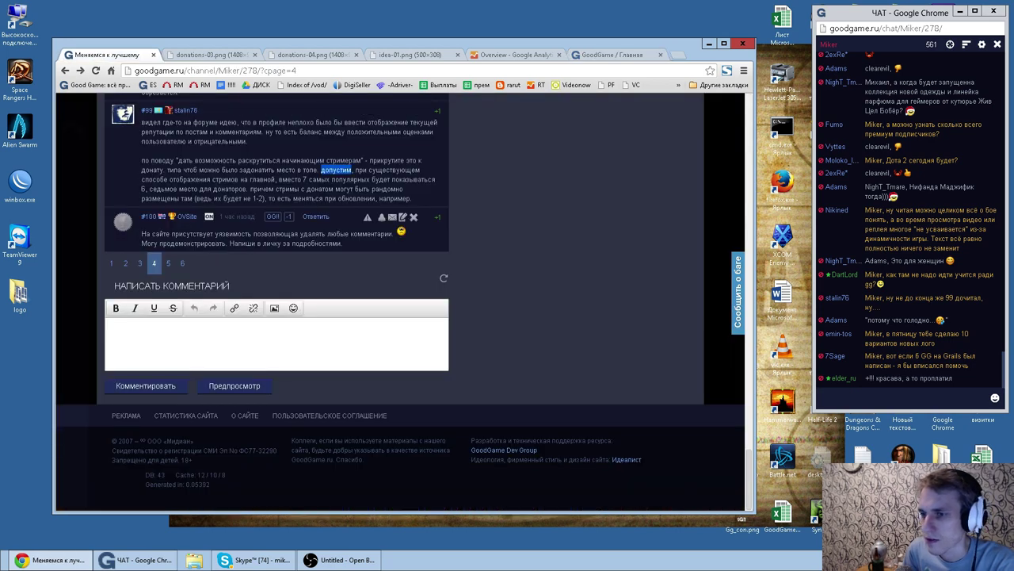
pyautogui.click(610, 54)
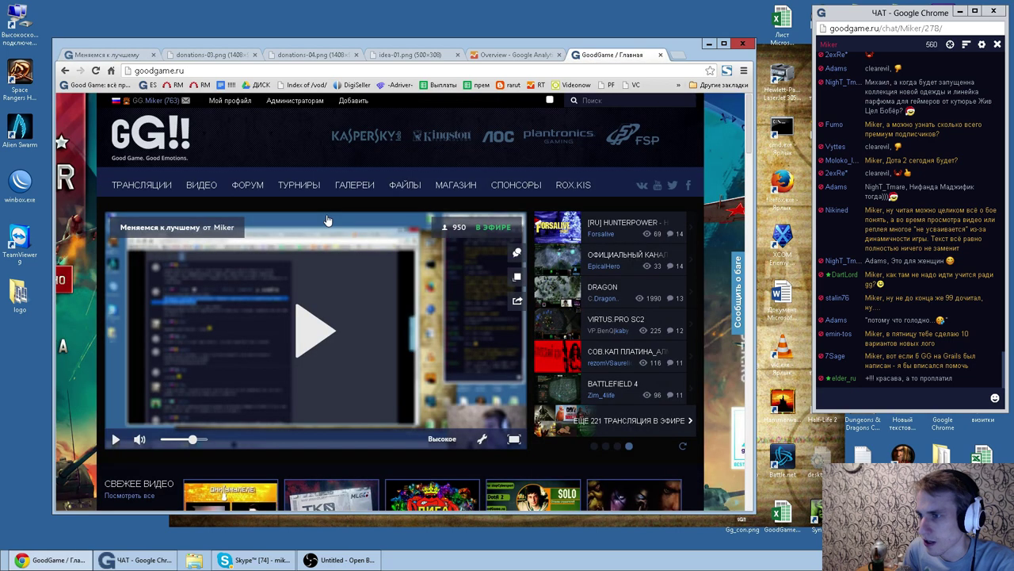
pyautogui.click(107, 55)
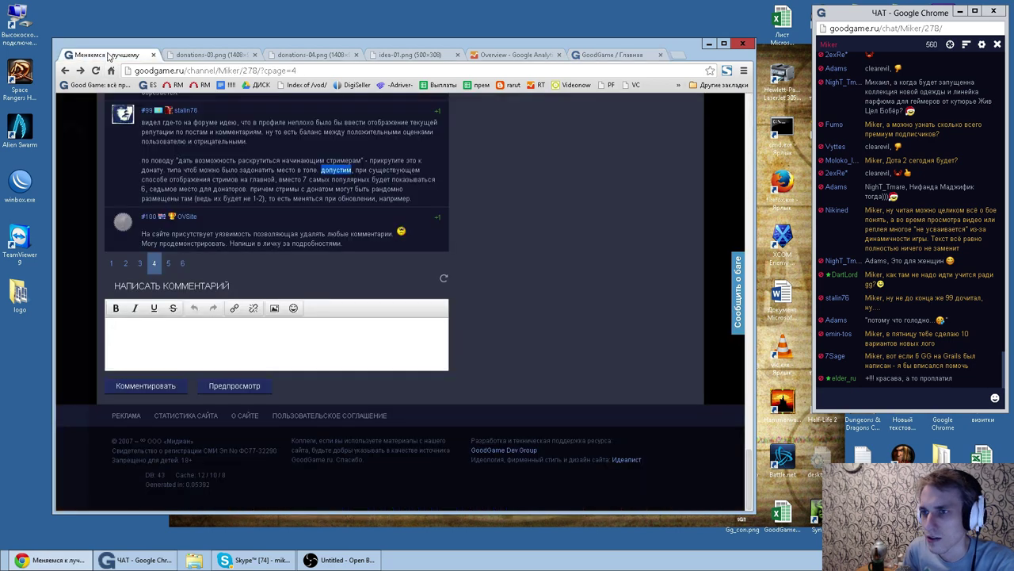
pyautogui.click(183, 263)
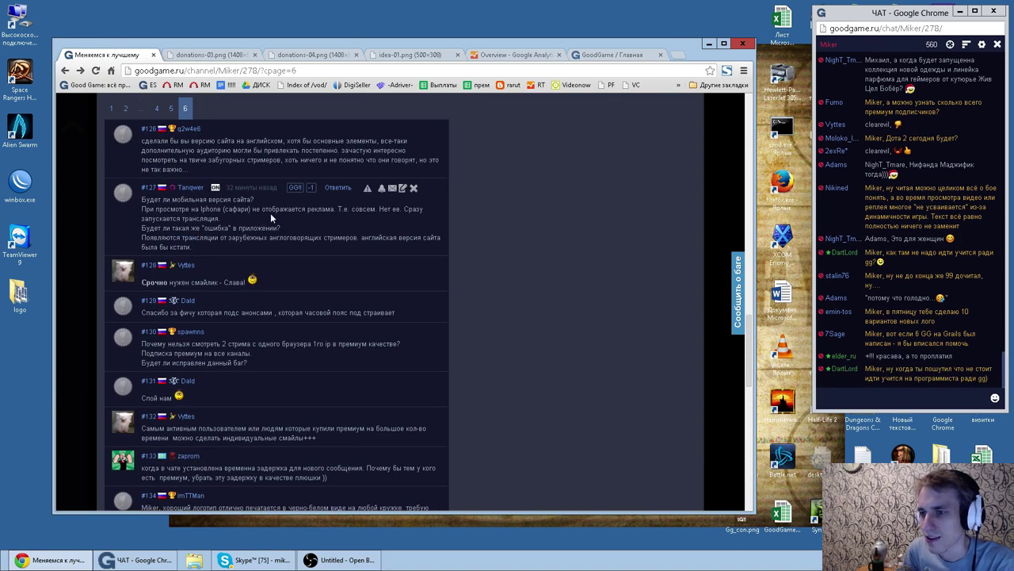
pyautogui.scroll(-2, 234, 226)
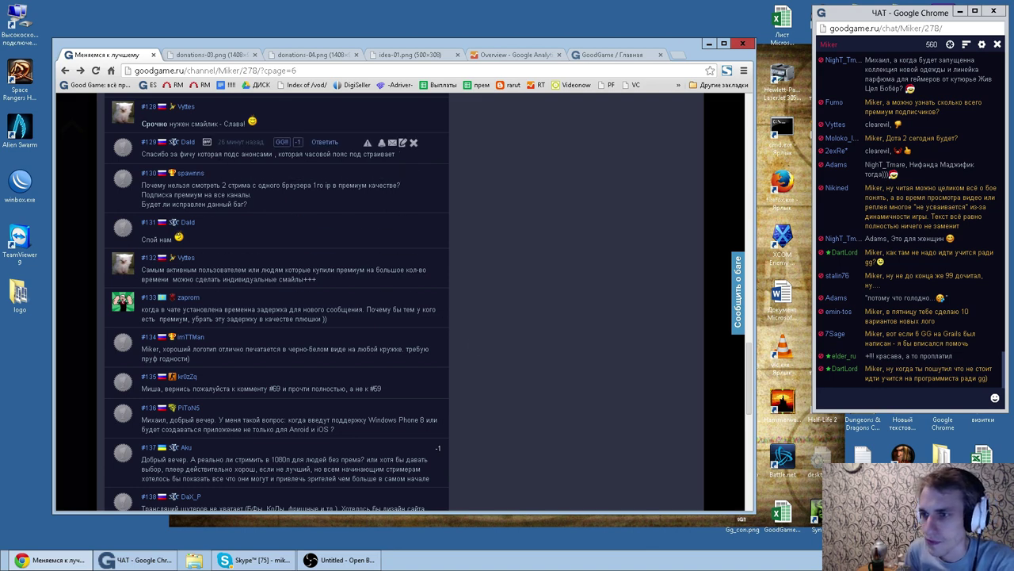
pyautogui.doubleClick(290, 154)
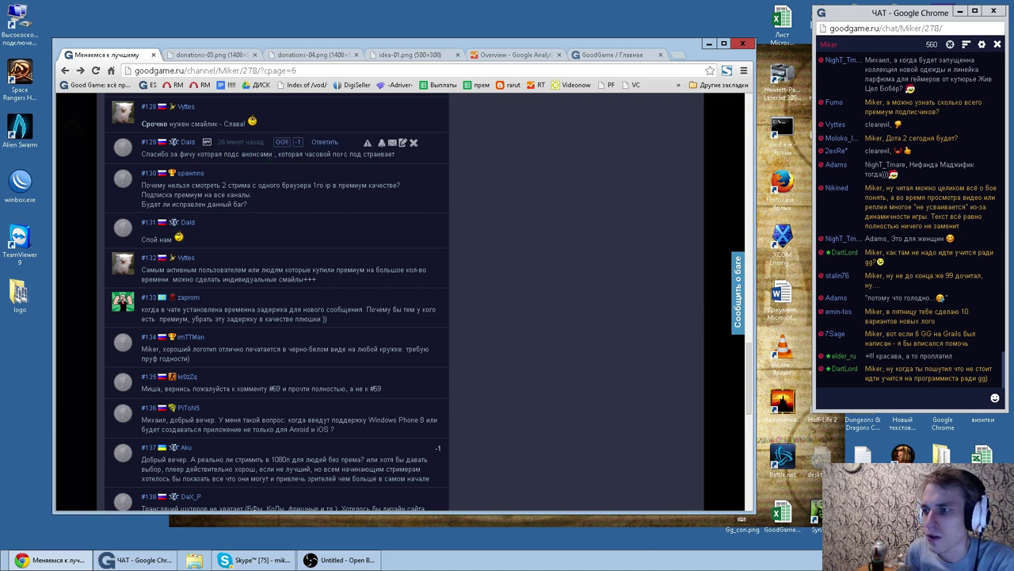
pyautogui.tripleClick(341, 153)
pyautogui.click(526, 267)
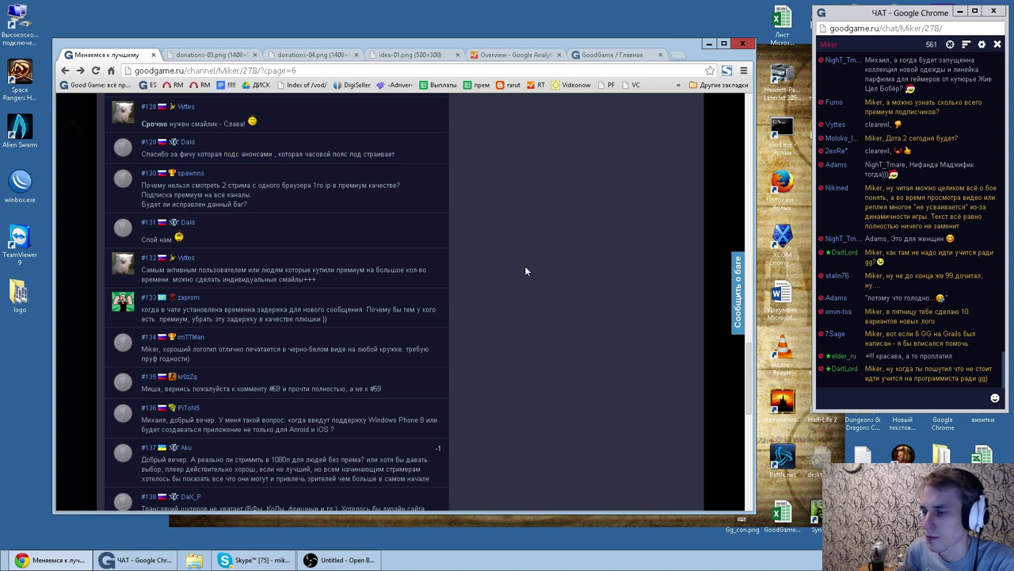
# Step: Read the question in comment #130 about watching two streams in premium quality from one browser and IP
pyautogui.moveTo(141, 185); pyautogui.dragTo(242, 185)
pyautogui.click(356, 184)
pyautogui.doubleClick(298, 185)
pyautogui.doubleClick(326, 185)
pyautogui.doubleClick(353, 184)
pyautogui.doubleClick(383, 185)
pyautogui.moveTo(401, 185); pyautogui.dragTo(141, 184)
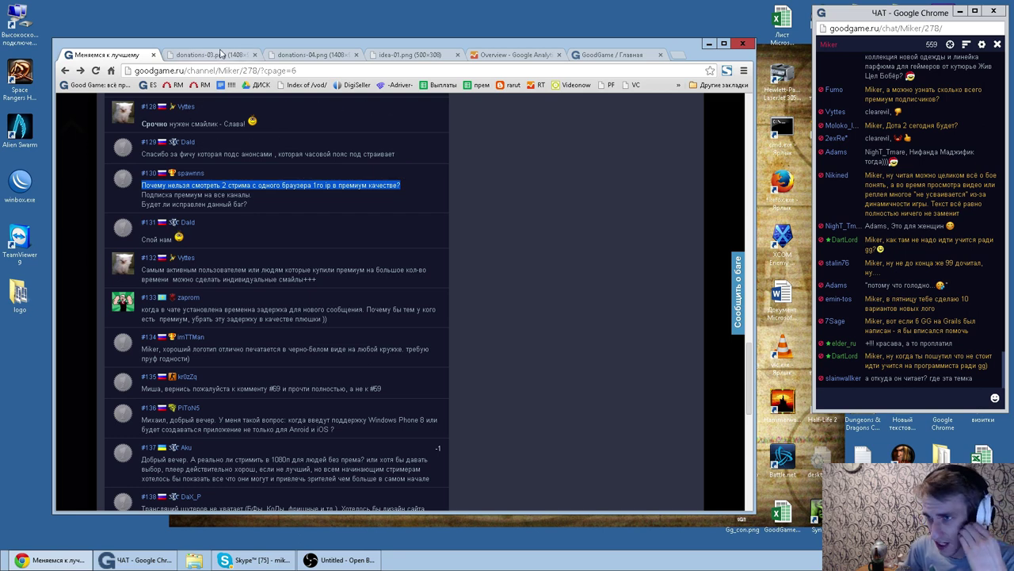
# Step: Load Redmine in the Google Analytics tab and search all projects for "премиум"
pyautogui.click(515, 54)
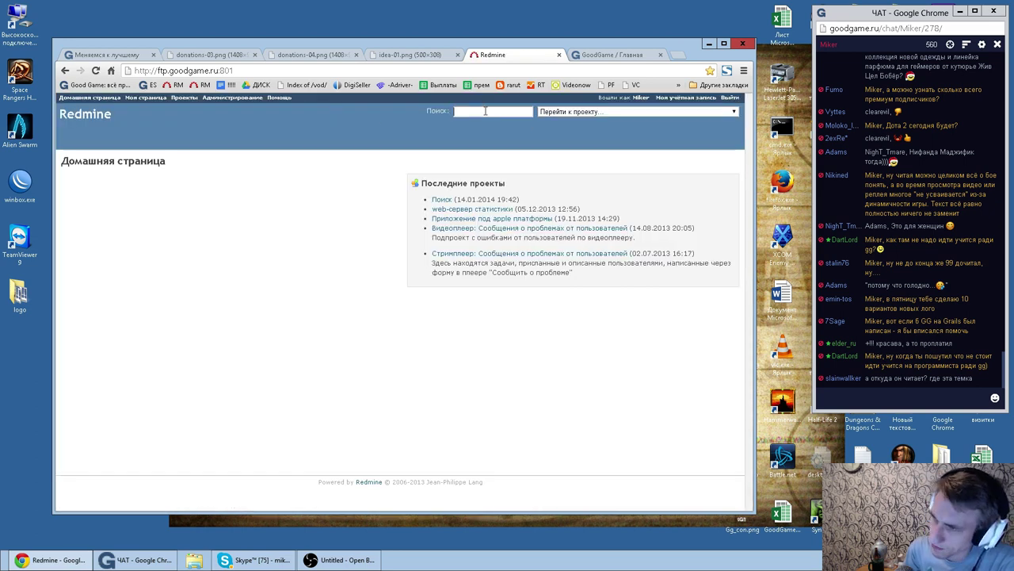
pyautogui.click(485, 111)
pyautogui.write('премиум')
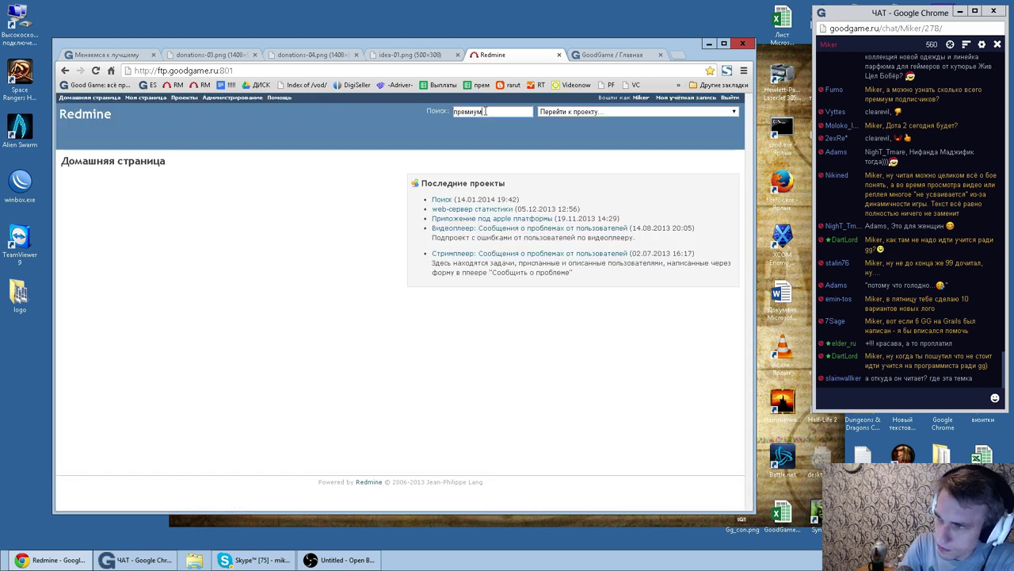
pyautogui.press('Return')
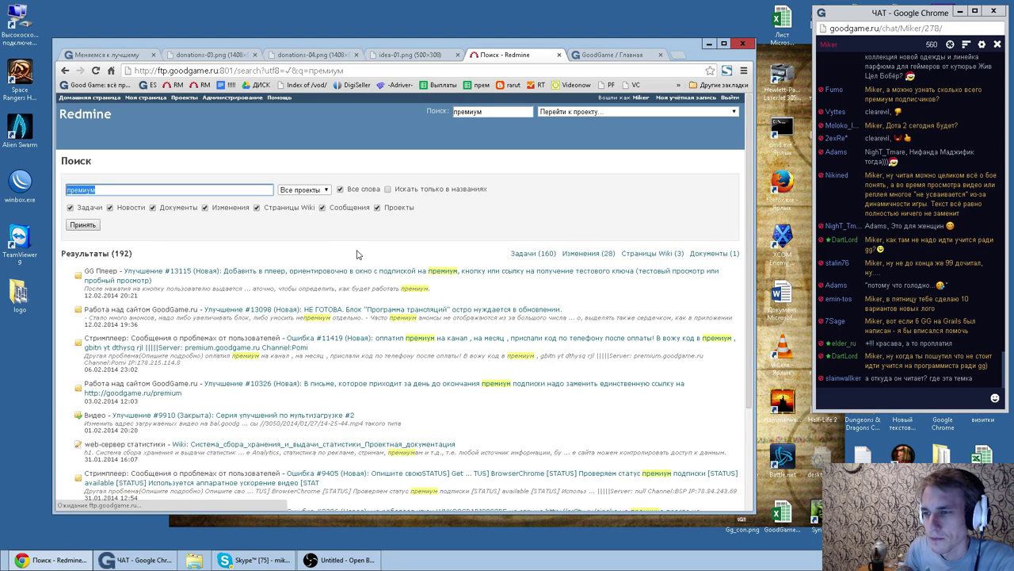
pyautogui.scroll(-1, 474, 329)
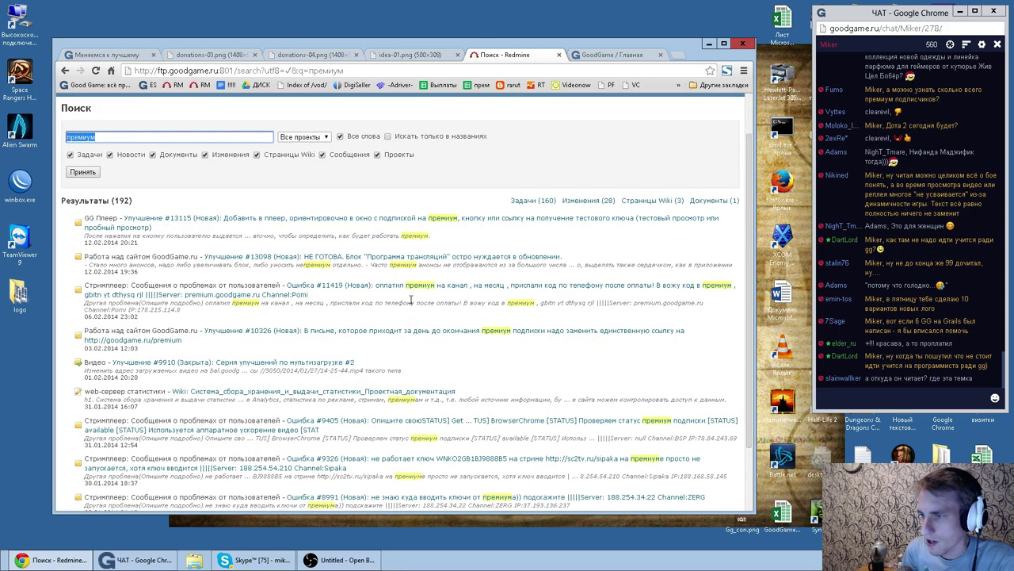
# Step: Look through the first page of search results for "премиум"
pyautogui.scroll(-1, 415, 336)
pyautogui.scroll(-1, 333, 327)
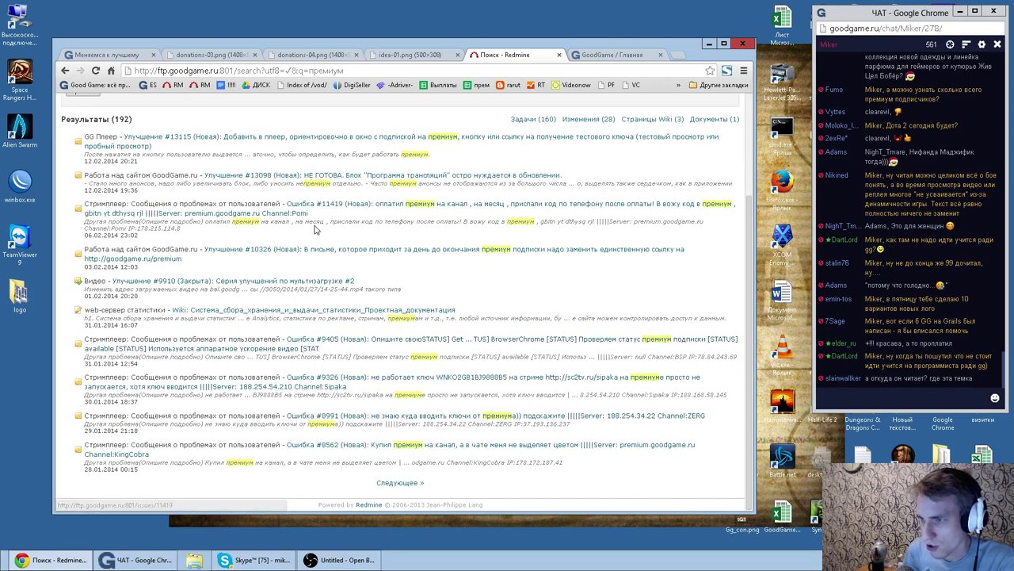
pyautogui.scroll(3, 318, 235)
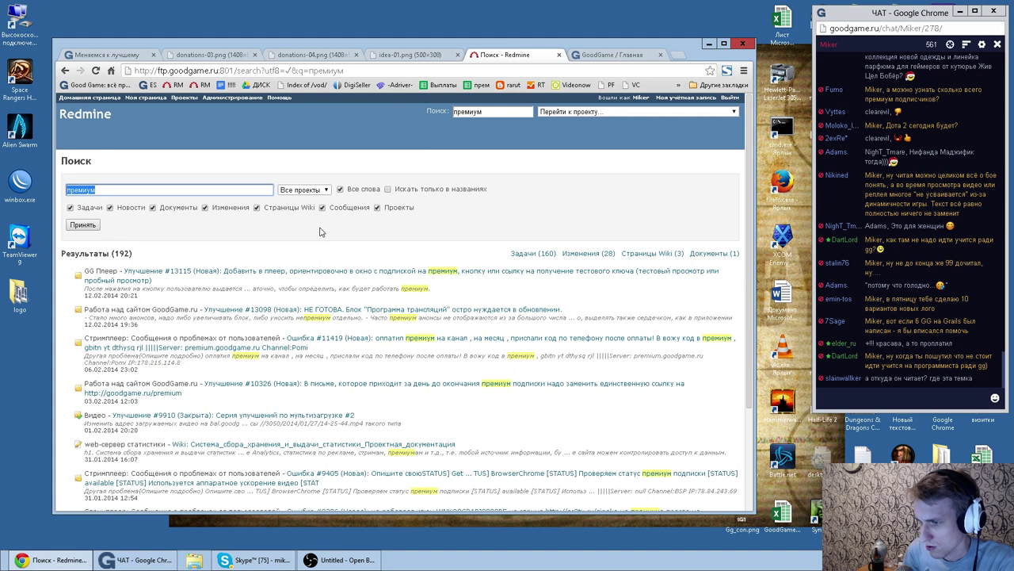
# Step: Start a new issue in the GG Плеер project with the tracker set to Улучшение
pyautogui.click(184, 96)
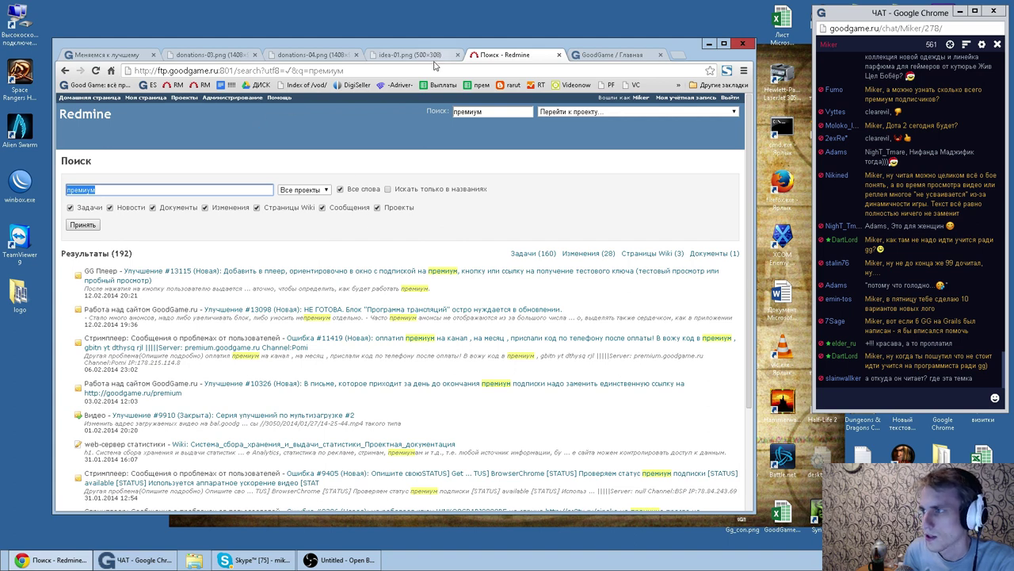
pyautogui.scroll(-3, 262, 135)
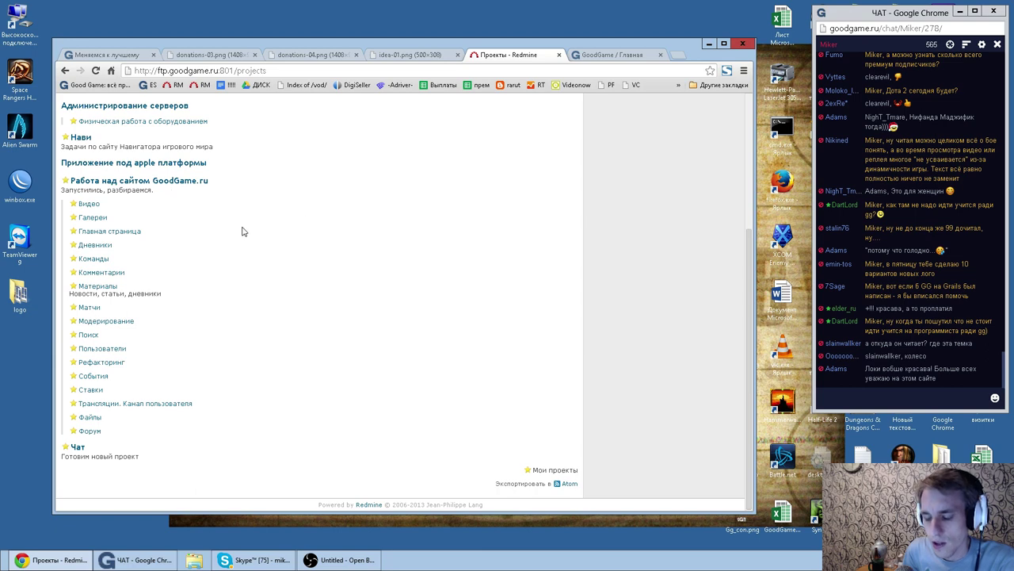
pyautogui.scroll(3, 234, 261)
pyautogui.click(91, 204)
pyautogui.click(201, 153)
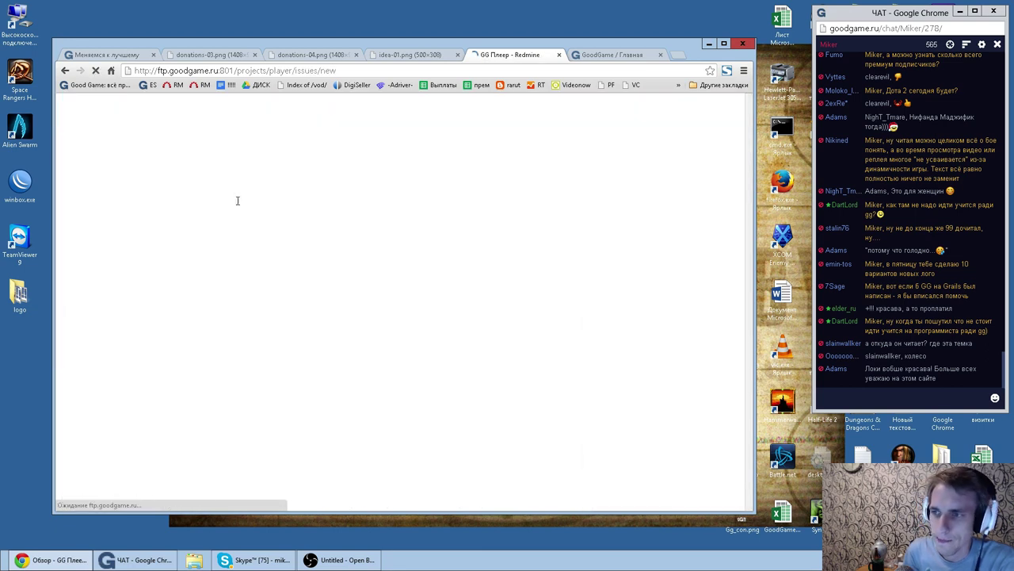
pyautogui.click(187, 183)
pyautogui.click(182, 202)
pyautogui.click(218, 198)
pyautogui.click(218, 198)
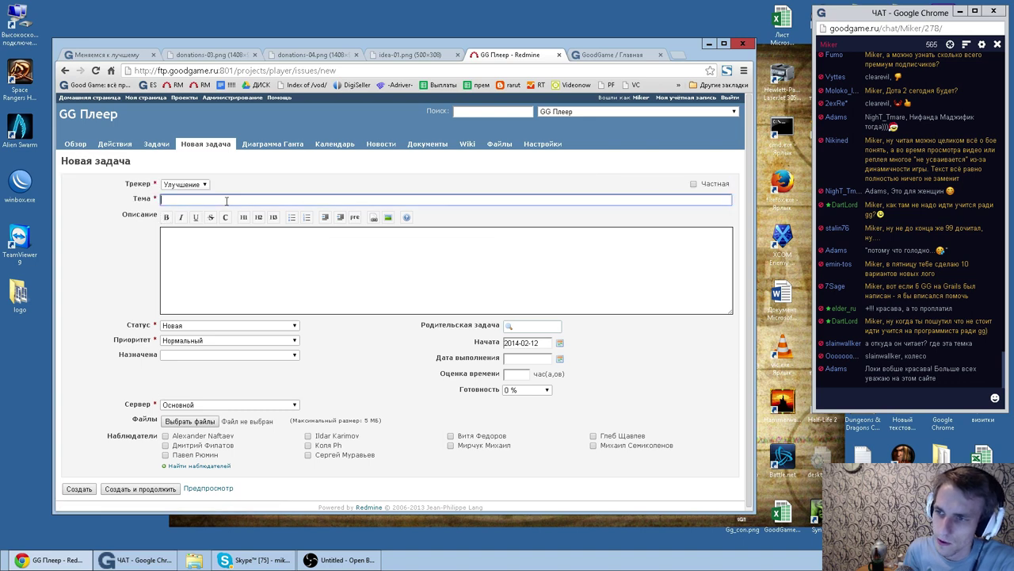
# Step: Draft the issue subject "Даем возможность премиуму смотреть два канала одновременно" and clear it again
pyautogui.write('Даем возможн')
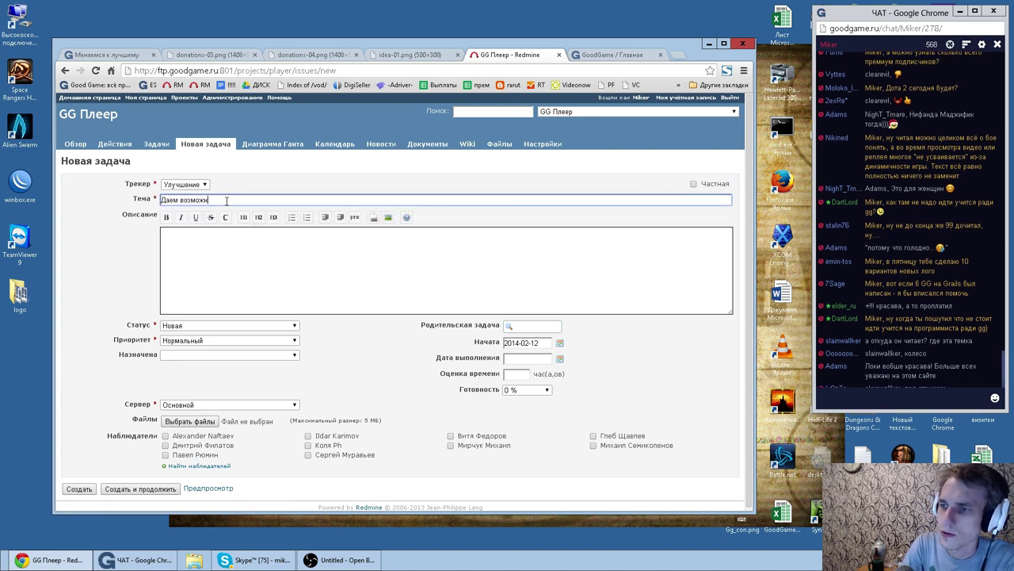
pyautogui.write('ость премиуму см')
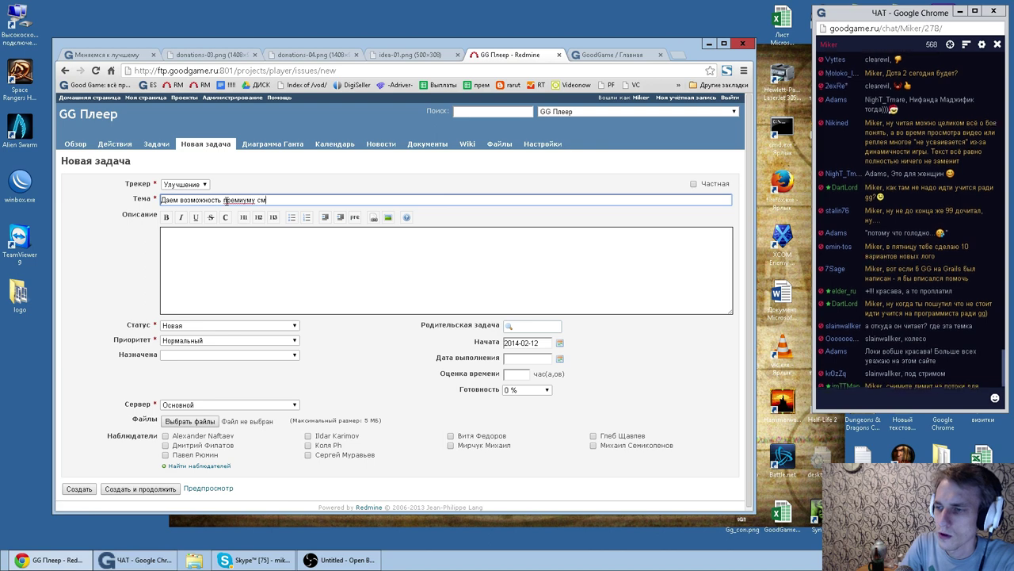
pyautogui.write('отреть два канала')
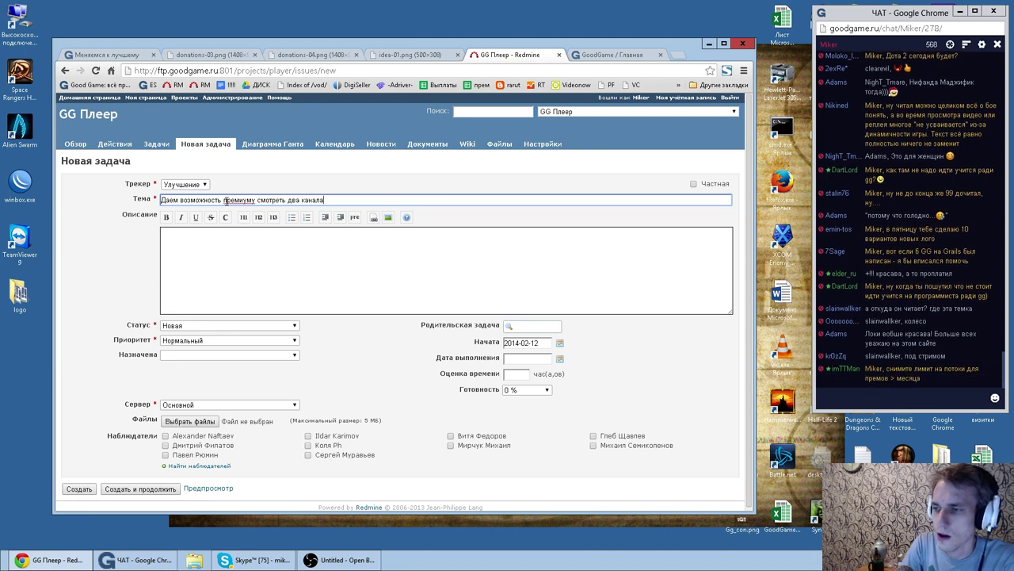
pyautogui.write(' одновременно')
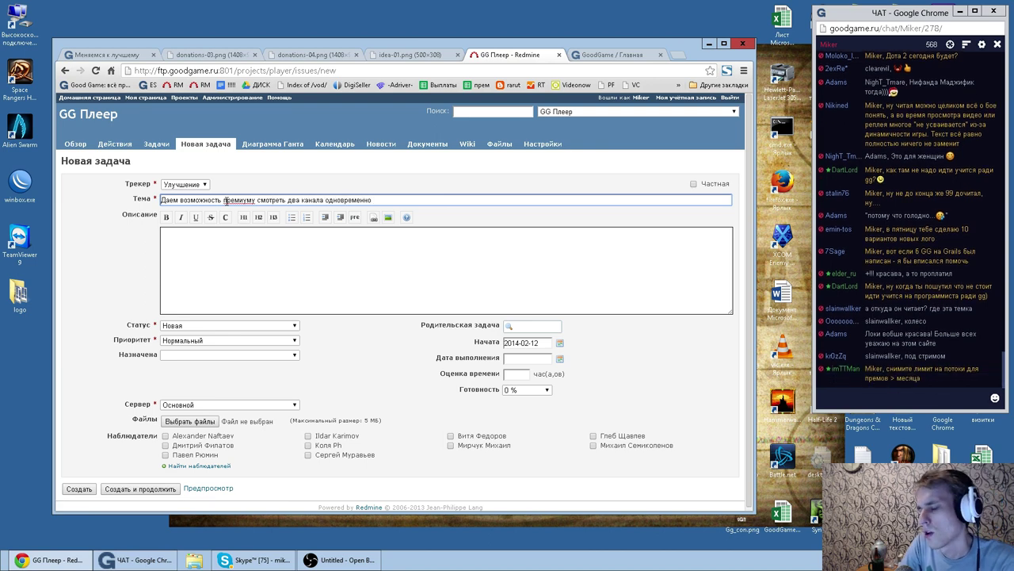
pyautogui.hotkey('ctrl', 'a')
pyautogui.press('BackSpace')
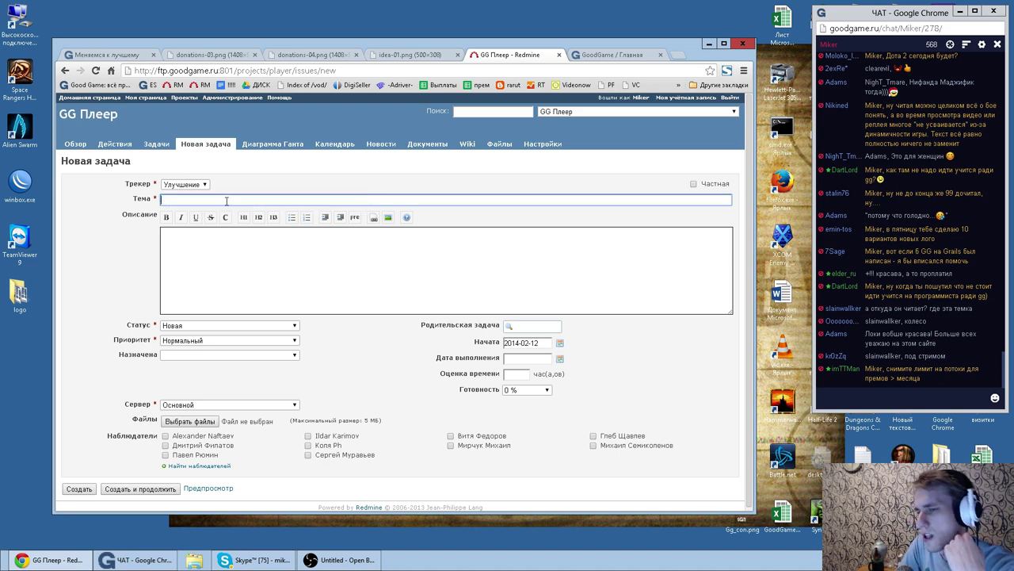
pyautogui.click(269, 187)
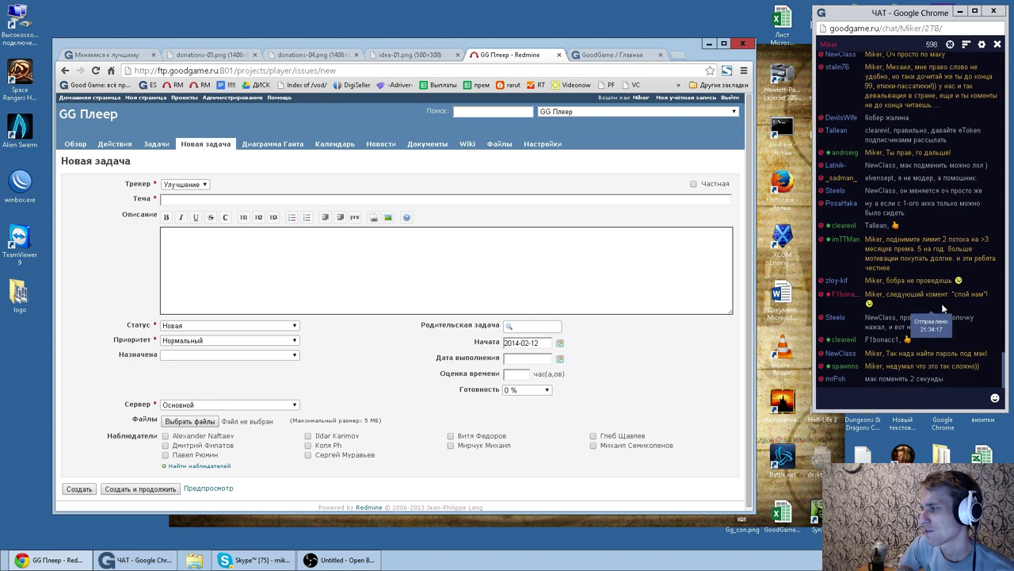
# Step: Read the chat messages about raising the stream limit for long premium subscriptions and about text being easier to follow than game video
pyautogui.moveTo(919, 254); pyautogui.dragTo(867, 226)
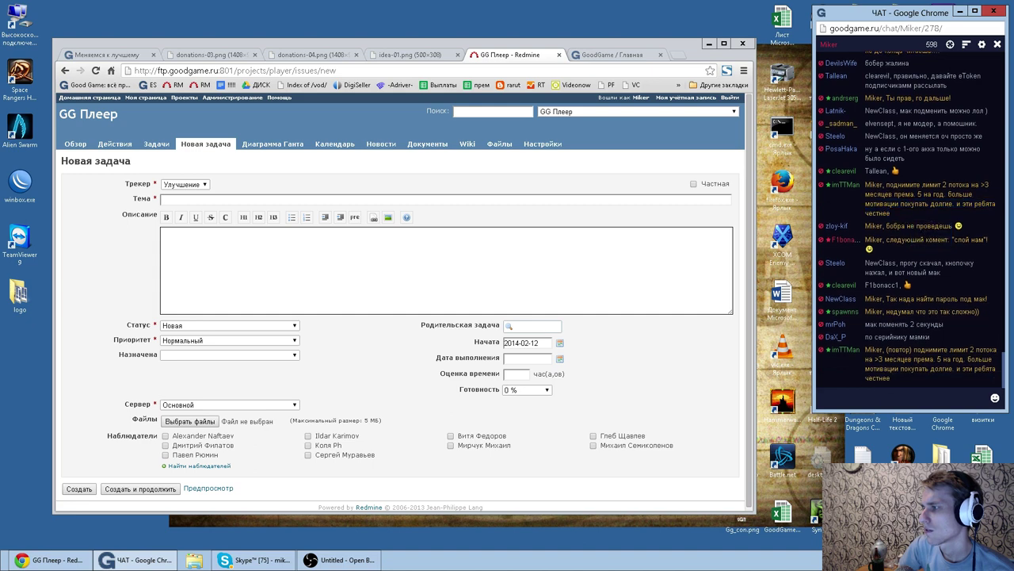
pyautogui.moveTo(885, 184)
pyautogui.mouseDown()
pyautogui.moveTo(898, 214)
pyautogui.moveTo(878, 180)
pyautogui.moveTo(885, 171)
pyautogui.mouseUp()
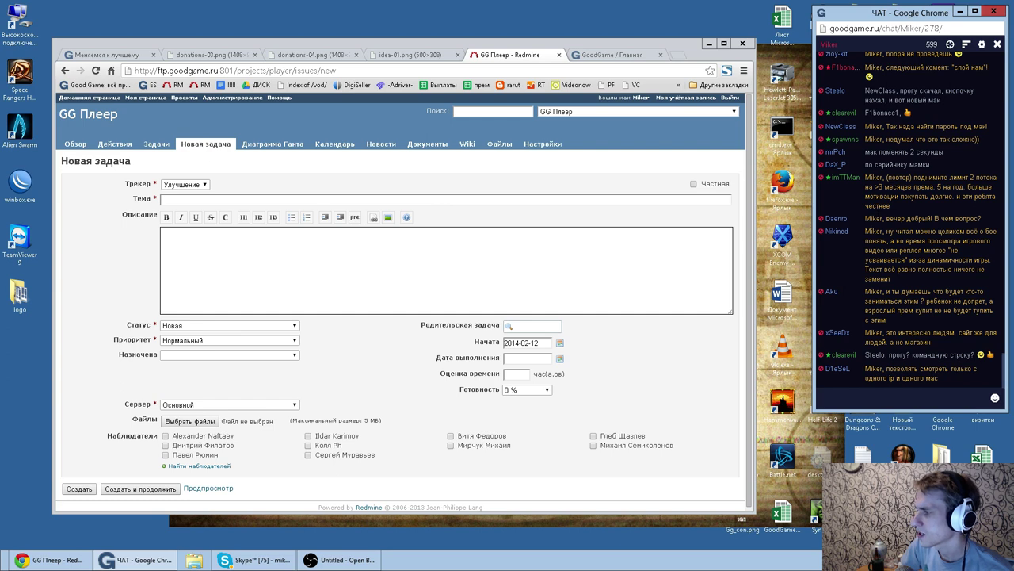
pyautogui.moveTo(894, 230); pyautogui.dragTo(916, 269)
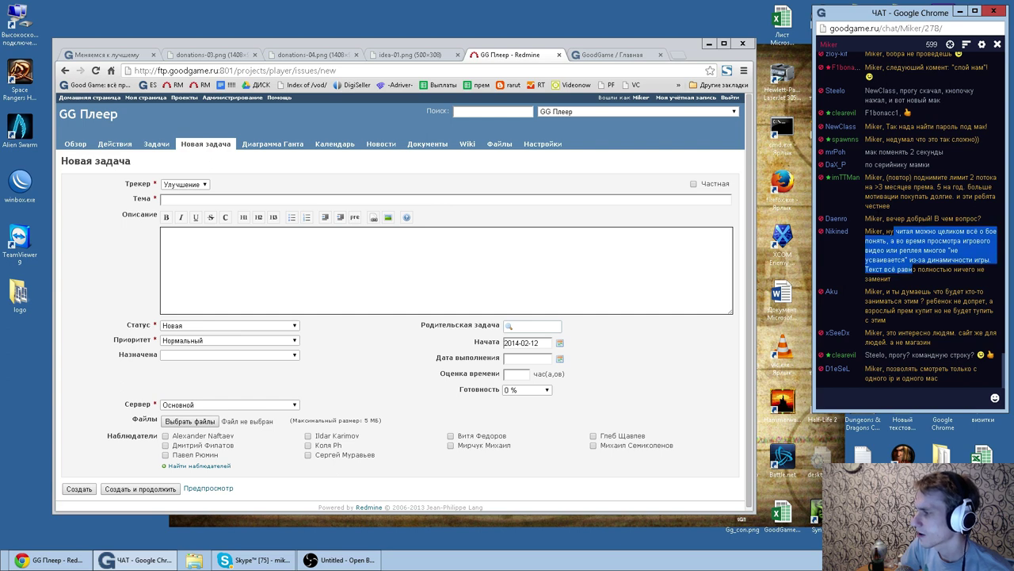
pyautogui.click(875, 241)
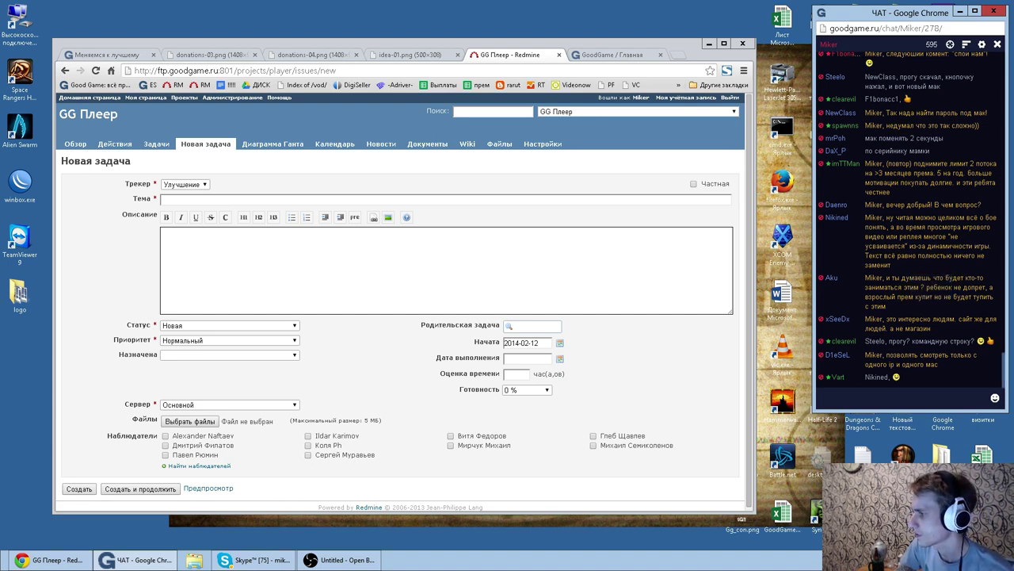
# Step: Read the chat replies on whether anyone would bother bypassing the premium limit and on the site being for people, not a shop
pyautogui.moveTo(931, 278); pyautogui.dragTo(943, 307)
pyautogui.moveTo(882, 277)
pyautogui.mouseDown()
pyautogui.moveTo(949, 287)
pyautogui.moveTo(912, 297)
pyautogui.moveTo(901, 274)
pyautogui.moveTo(904, 296)
pyautogui.moveTo(880, 274)
pyautogui.mouseUp()
pyautogui.click(913, 283)
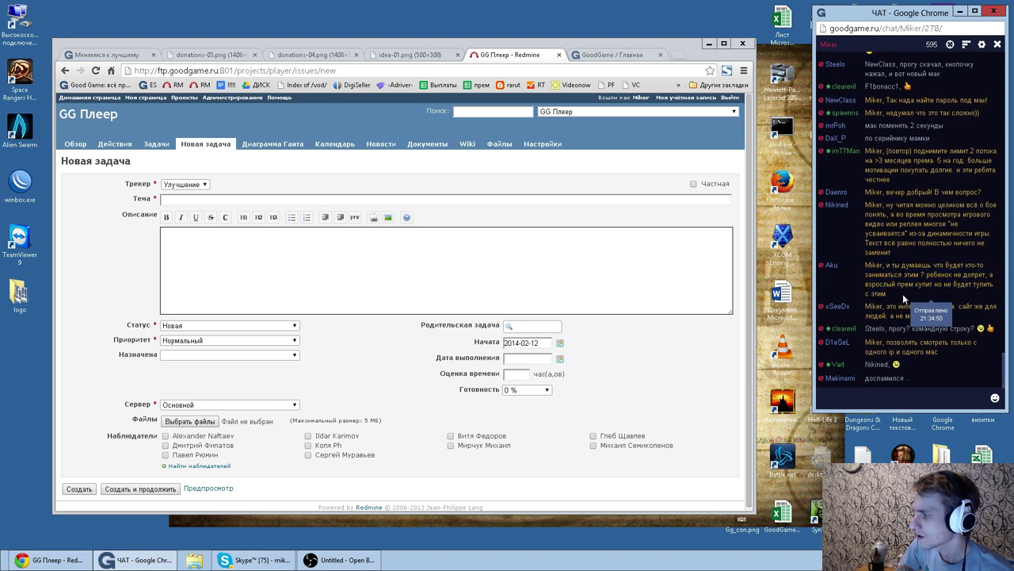
pyautogui.tripleClick(903, 293)
pyautogui.click(896, 248)
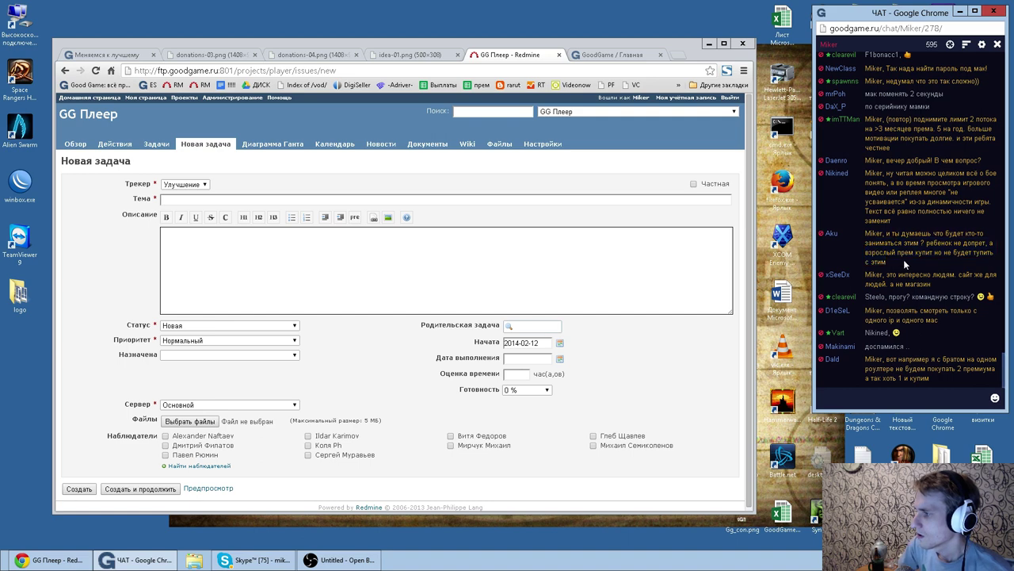
pyautogui.moveTo(911, 262); pyautogui.dragTo(865, 236)
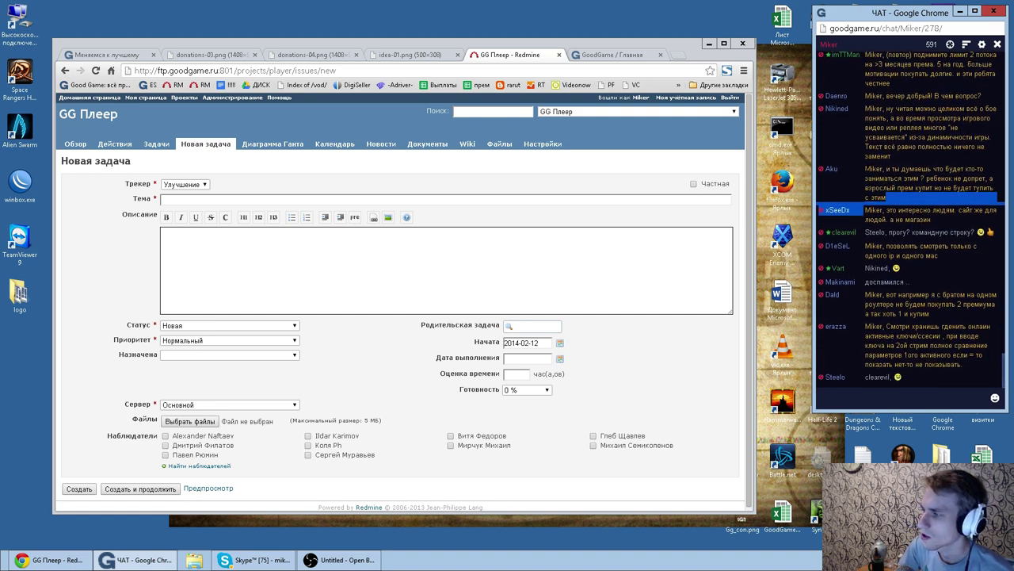
pyautogui.tripleClick(869, 178)
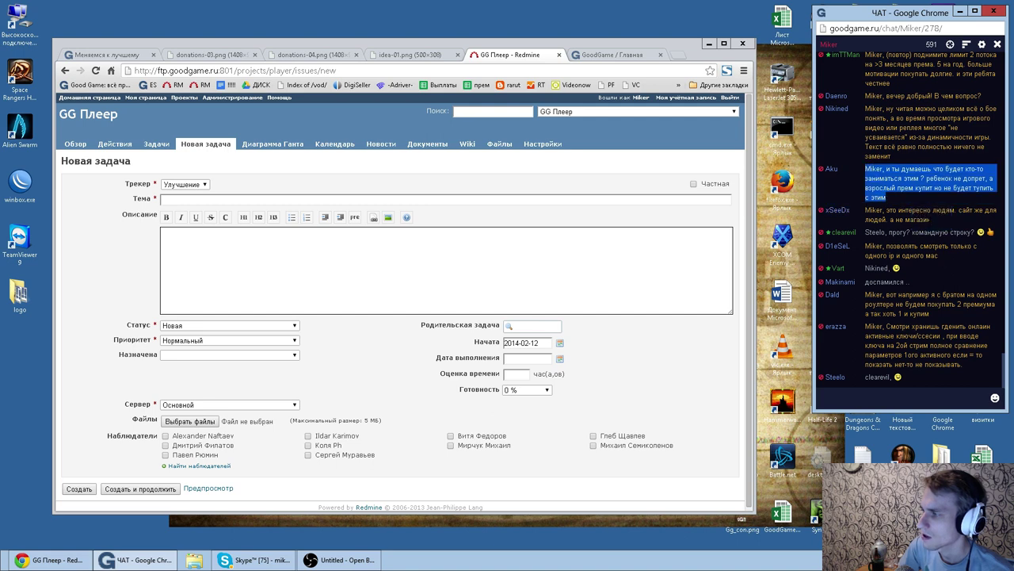
pyautogui.click(943, 227)
pyautogui.tripleClick(917, 210)
pyautogui.doubleClick(918, 210)
pyautogui.click(918, 210)
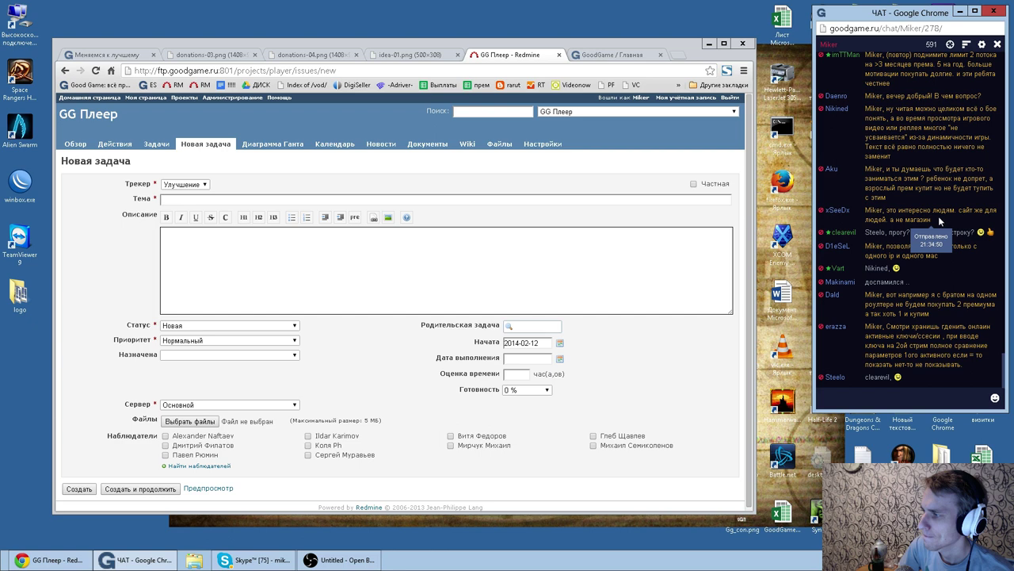
pyautogui.moveTo(938, 216); pyautogui.dragTo(877, 210)
pyautogui.click(877, 210)
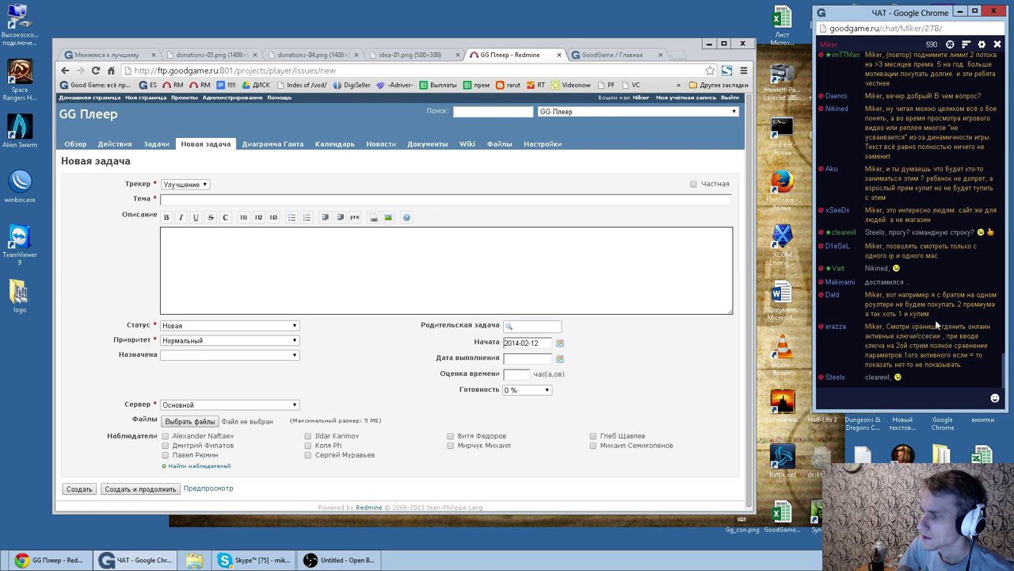
# Step: Read the chat message about two brothers on one router buying one premium instead of two
pyautogui.moveTo(944, 314); pyautogui.dragTo(885, 295)
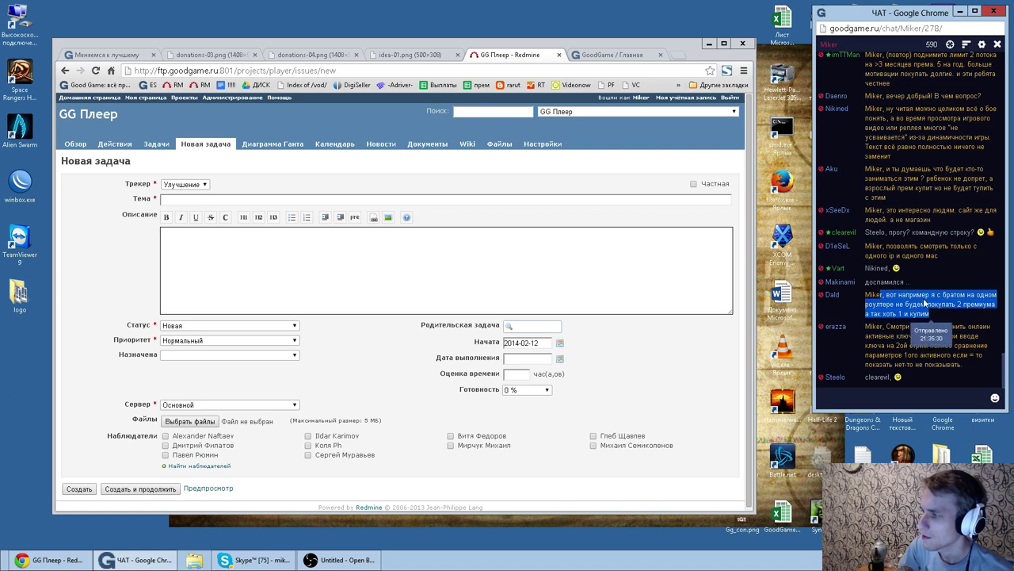
pyautogui.click(956, 298)
pyautogui.doubleClick(880, 305)
pyautogui.doubleClick(916, 304)
pyautogui.doubleClick(941, 304)
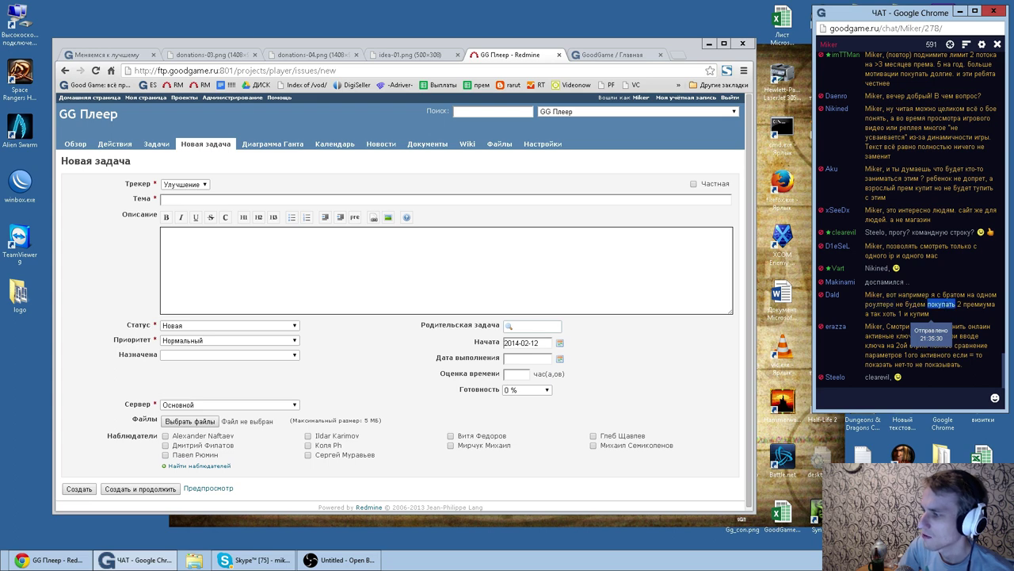
pyautogui.moveTo(942, 314); pyautogui.dragTo(872, 294)
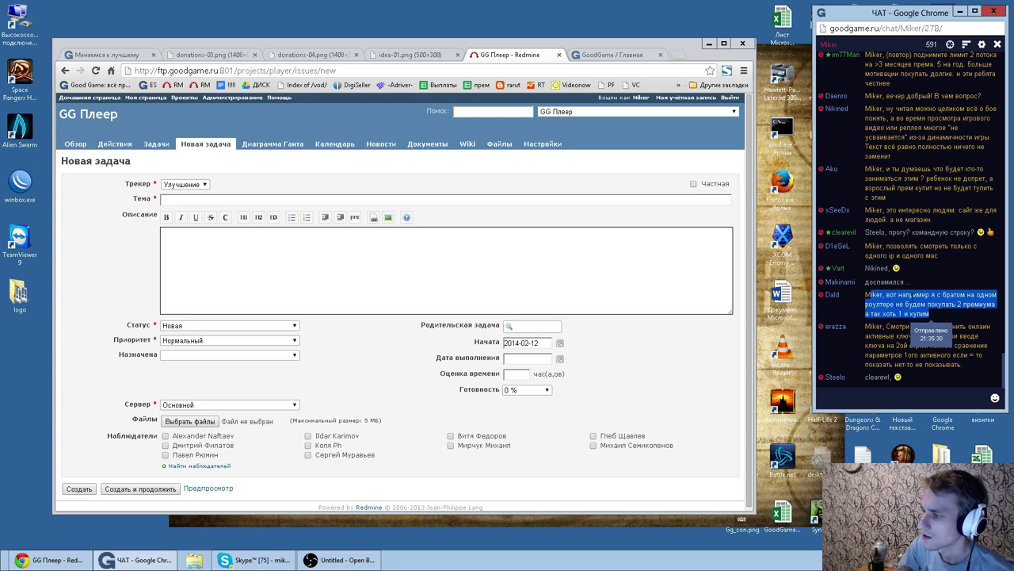
pyautogui.click(910, 296)
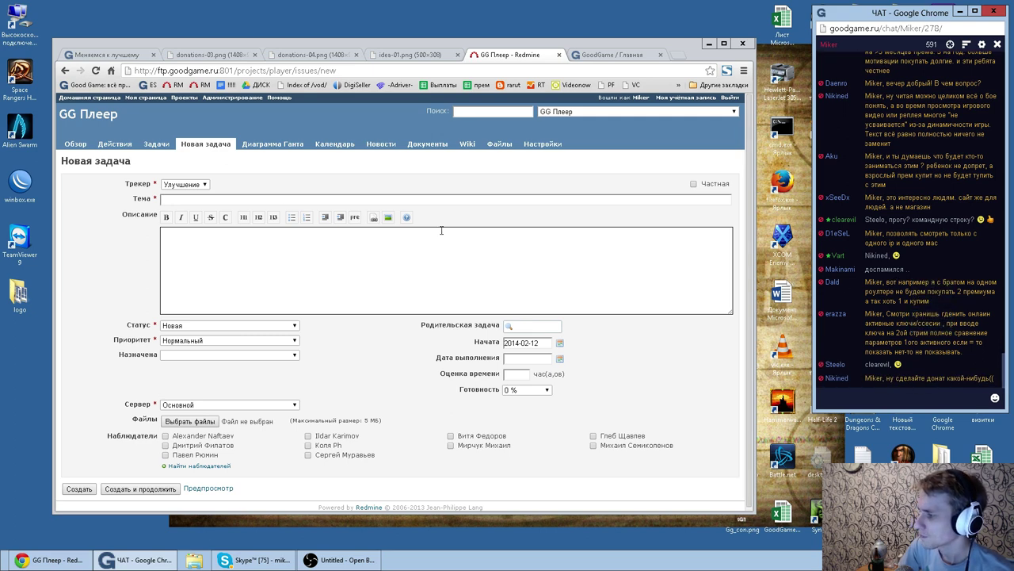
# Step: Return to the channel comments and reread comment #130 about watching two streams in premium quality
pyautogui.click(108, 56)
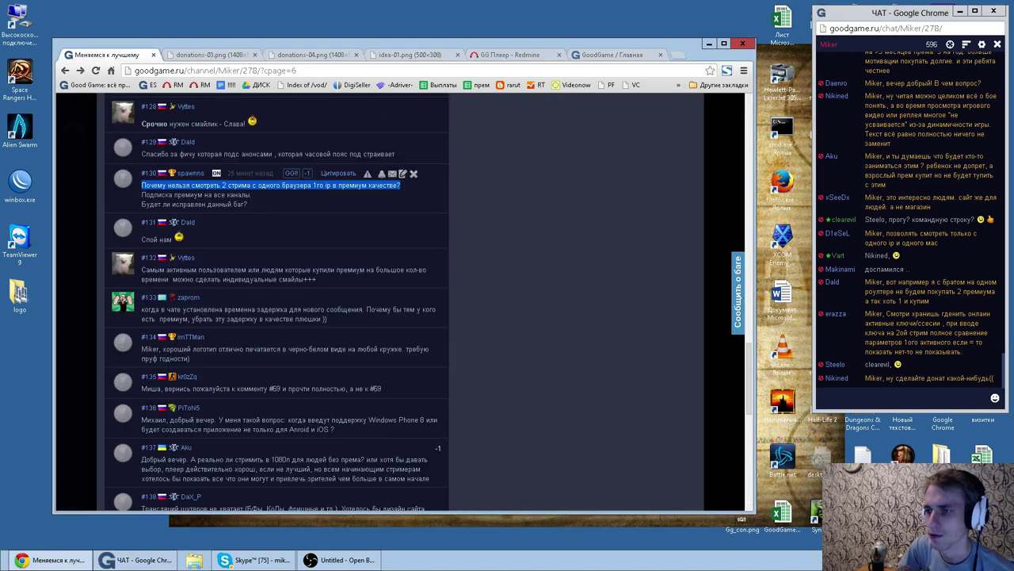
pyautogui.tripleClick(151, 185)
pyautogui.moveTo(153, 185); pyautogui.dragTo(142, 184)
pyautogui.moveTo(277, 209); pyautogui.dragTo(142, 184)
pyautogui.click(262, 204)
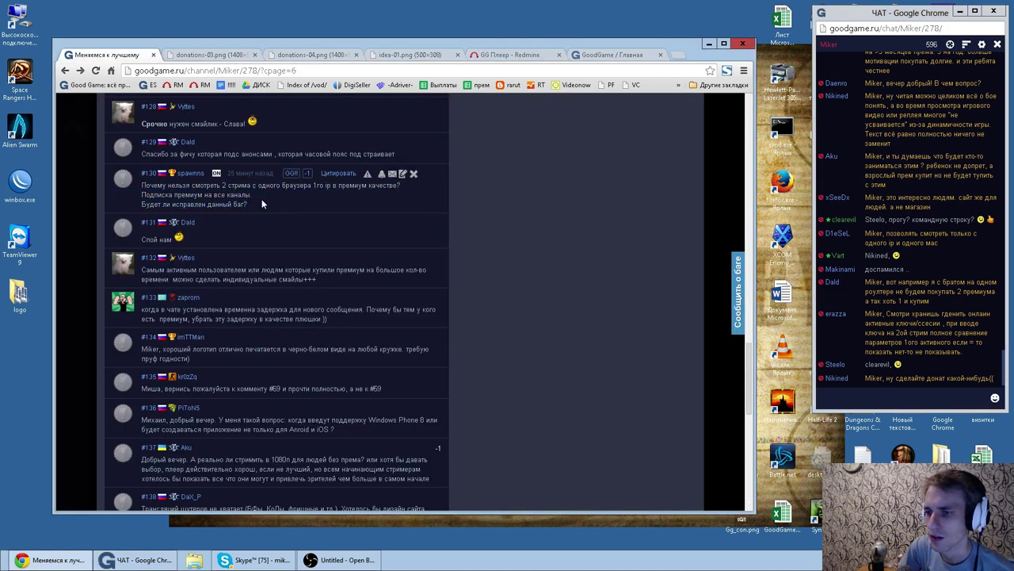
# Step: Read comment #131 "Спой нам" and look through the browser's overflow bookmarks
pyautogui.moveTo(200, 238); pyautogui.dragTo(141, 239)
pyautogui.moveTo(242, 238); pyautogui.dragTo(141, 238)
pyautogui.click(199, 233)
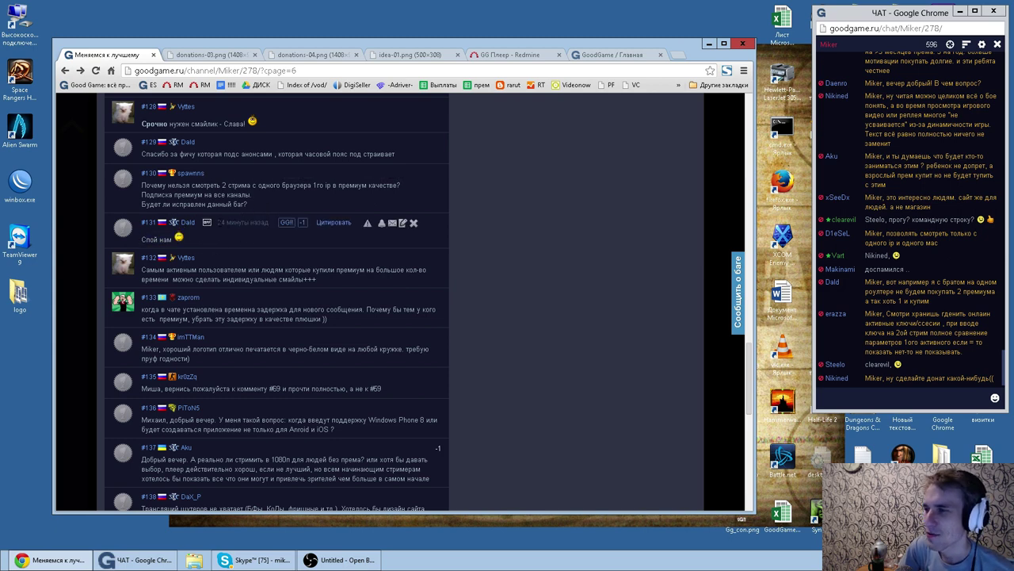
pyautogui.click(678, 85)
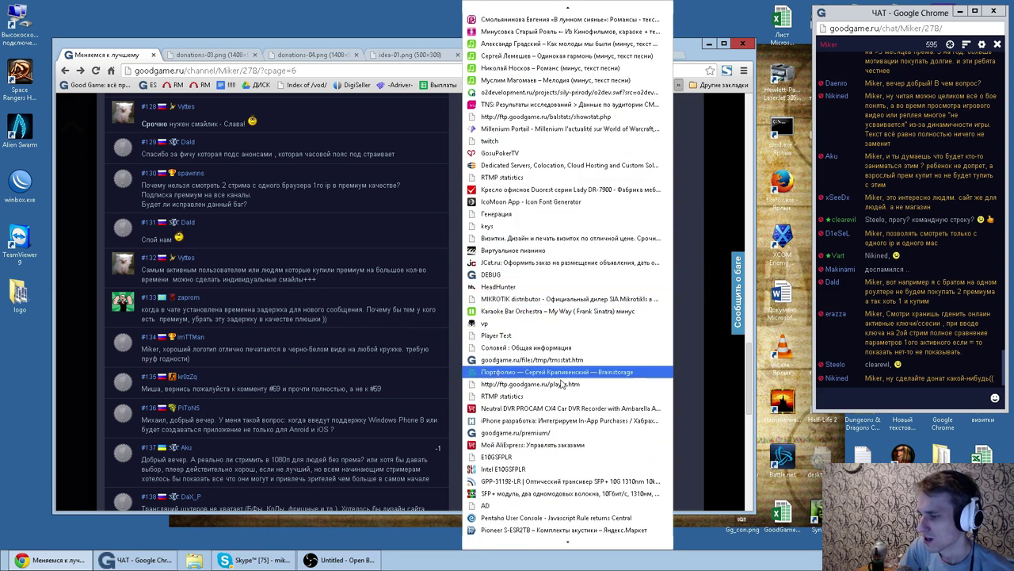
pyautogui.click(302, 256)
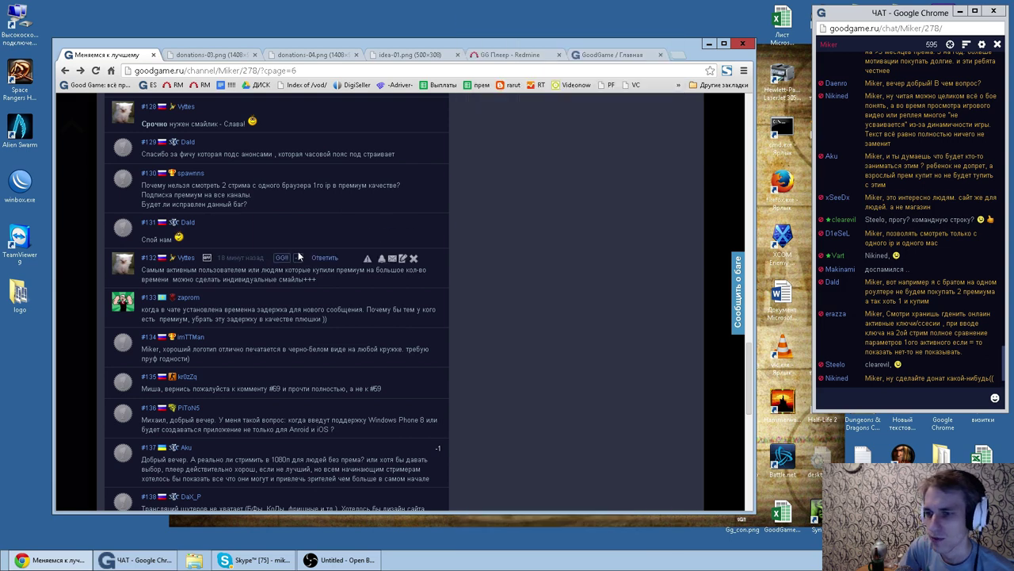
# Step: Read comment #132 about individual smileys for the most active users or long-term premium buyers
pyautogui.doubleClick(223, 269)
pyautogui.doubleClick(260, 269)
pyautogui.doubleClick(299, 269)
pyautogui.doubleClick(325, 269)
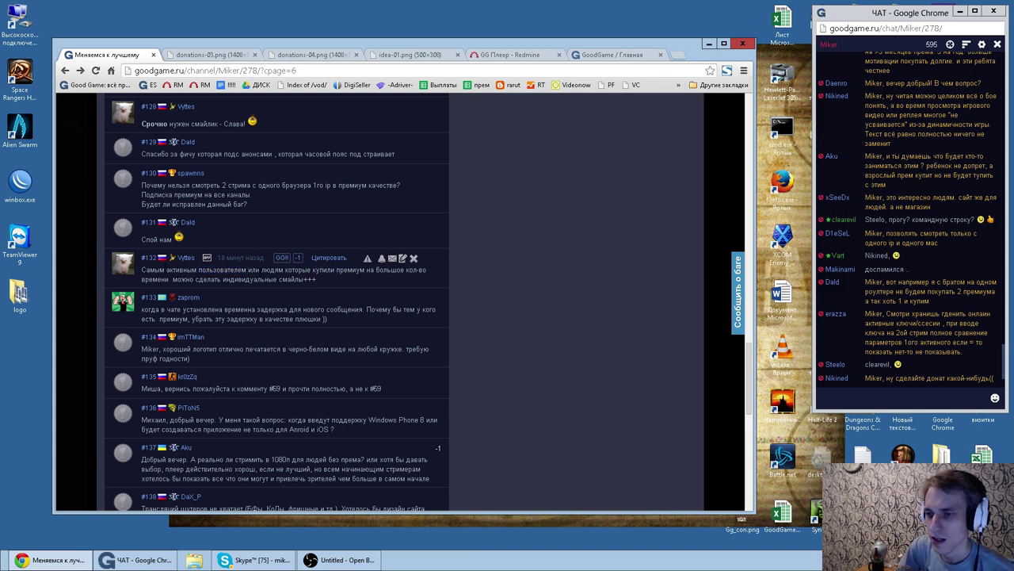
pyautogui.doubleClick(272, 269)
pyautogui.click(316, 269)
pyautogui.doubleClick(351, 270)
pyautogui.doubleClick(391, 270)
pyautogui.click(229, 279)
pyautogui.doubleClick(291, 279)
pyautogui.moveTo(316, 279); pyautogui.dragTo(141, 270)
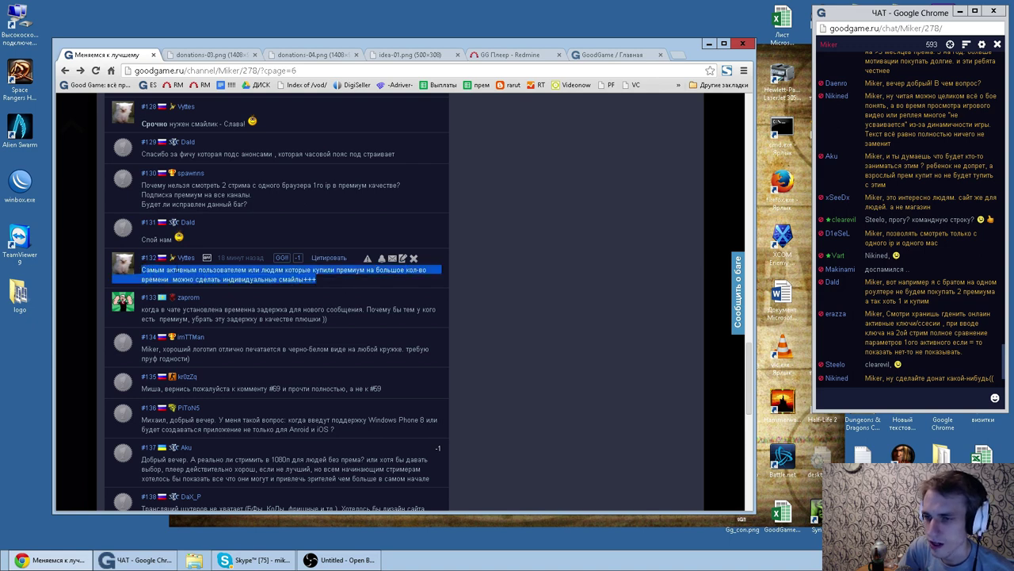
pyautogui.click(213, 279)
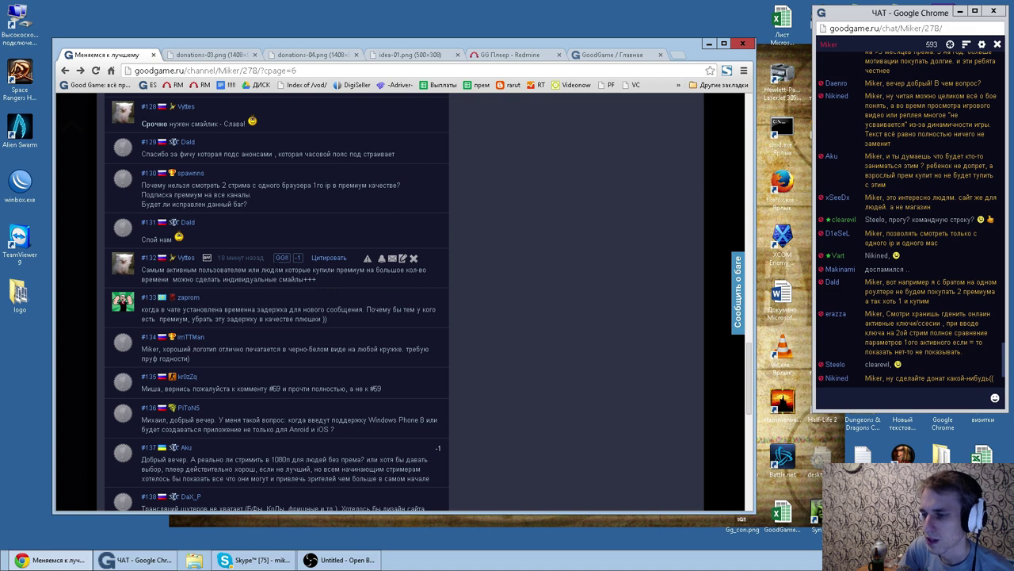
pyautogui.moveTo(319, 281); pyautogui.dragTo(252, 280)
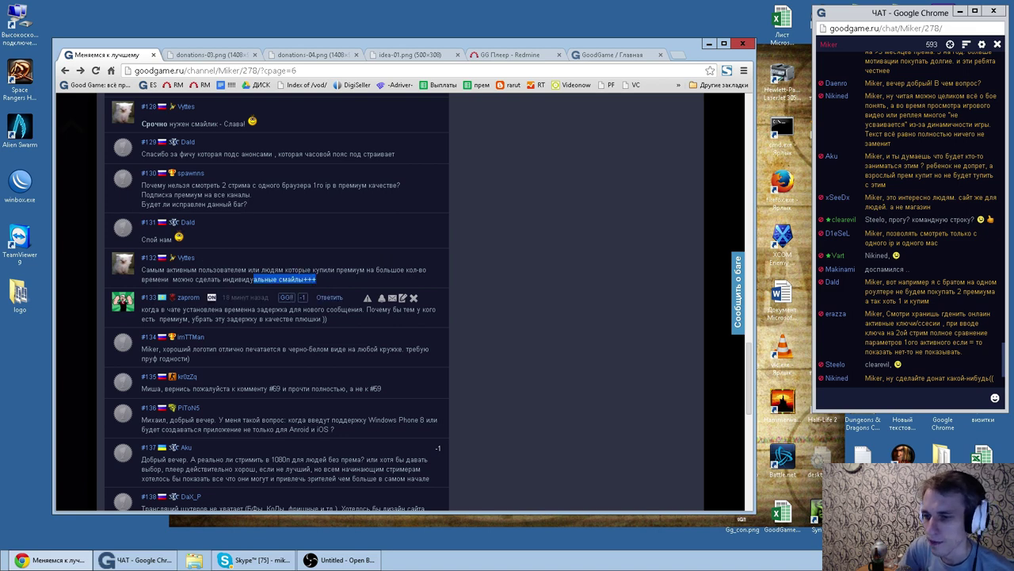
# Step: Read comment #133 about removing the chat message delay for premium users and copy its full text
pyautogui.doubleClick(176, 309)
pyautogui.doubleClick(204, 309)
pyautogui.click(211, 309)
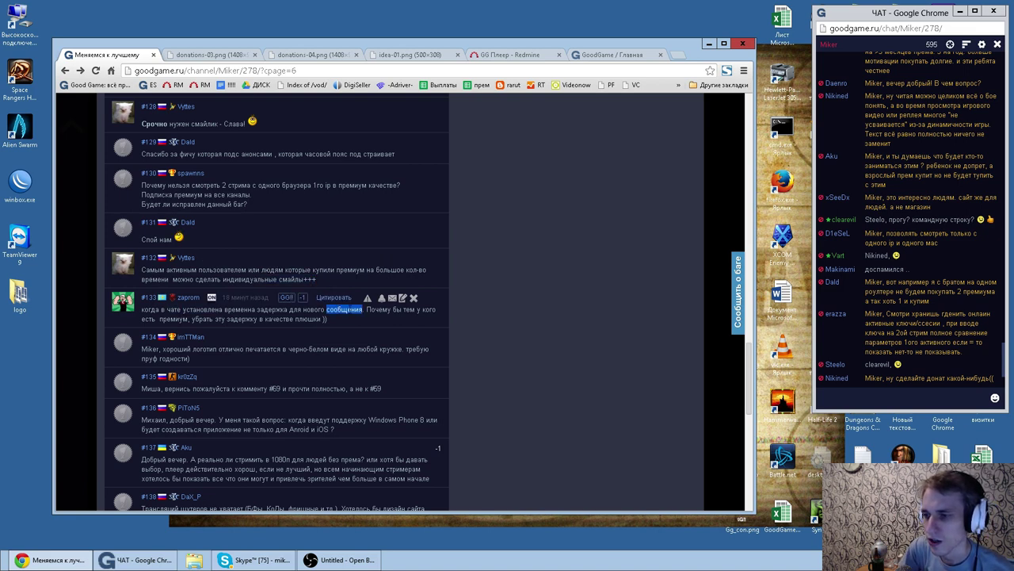
pyautogui.moveTo(159, 318)
pyautogui.mouseDown()
pyautogui.moveTo(295, 319)
pyautogui.moveTo(144, 309)
pyautogui.mouseUp()
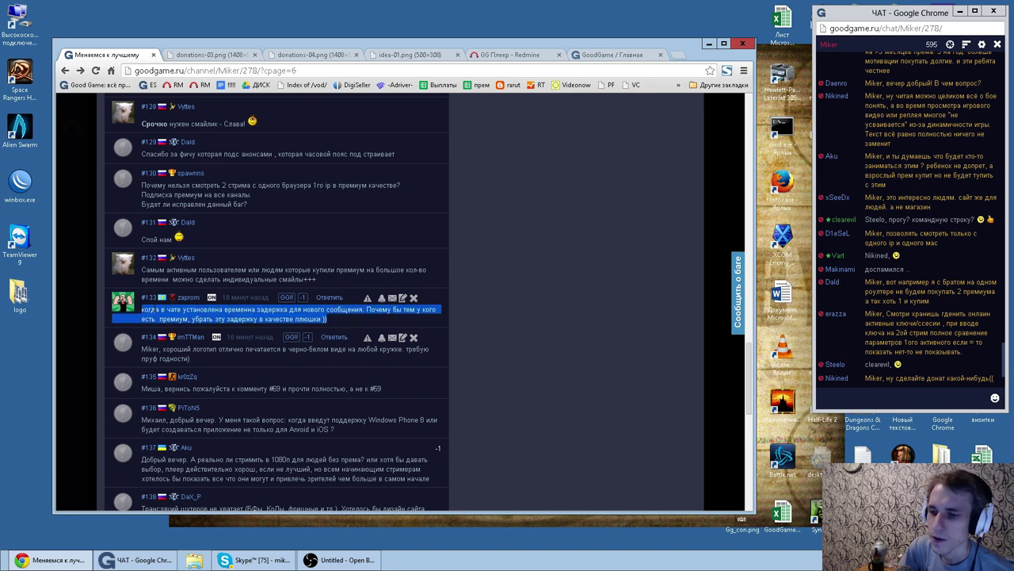
pyautogui.click(336, 323)
pyautogui.moveTo(336, 323); pyautogui.dragTo(143, 309)
pyautogui.hotkey('ctrl', 'c')
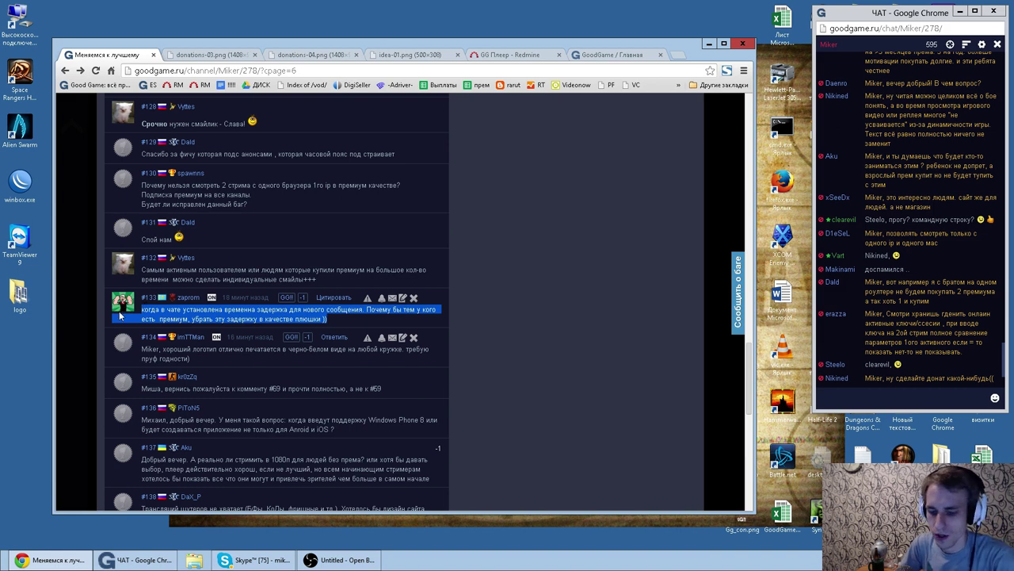
# Step: Look through the Redmine project list and the issue lists of "GG Плеер" and "Новая версия плеера" for a fitting issue
pyautogui.click(495, 56)
pyautogui.click(185, 99)
pyautogui.scroll(-4, 171, 281)
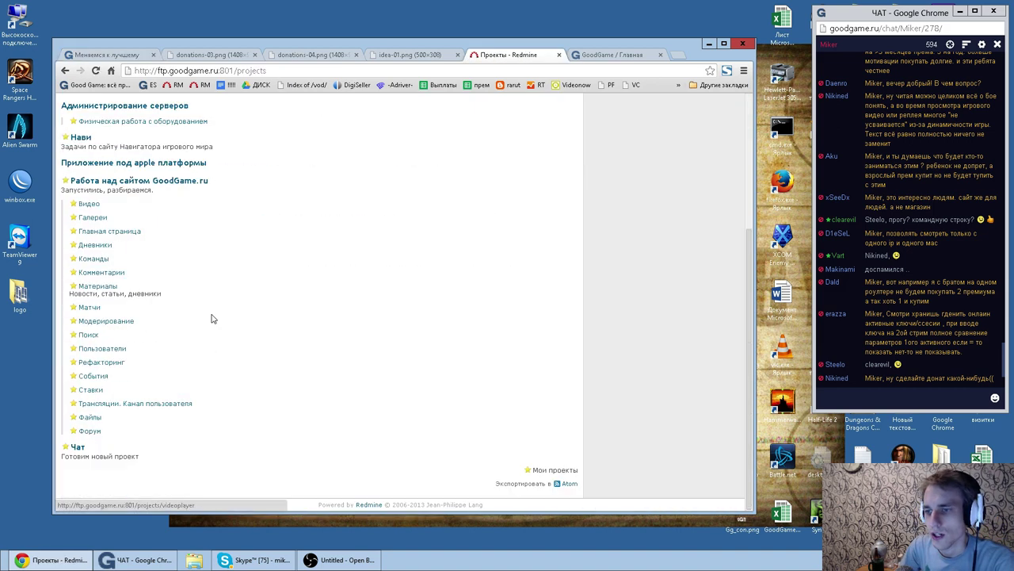
pyautogui.scroll(5, 162, 286)
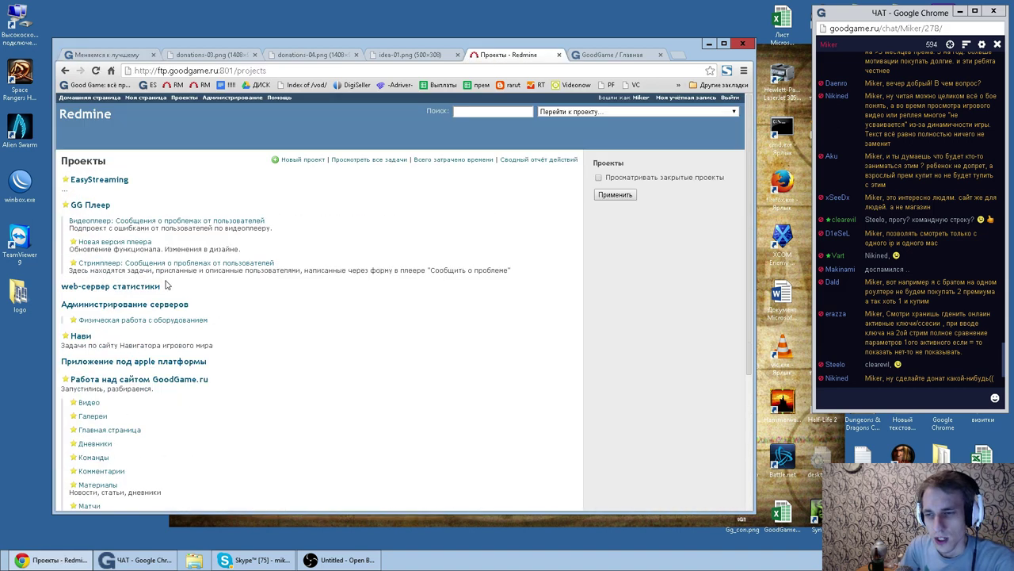
pyautogui.click(97, 208)
pyautogui.click(157, 145)
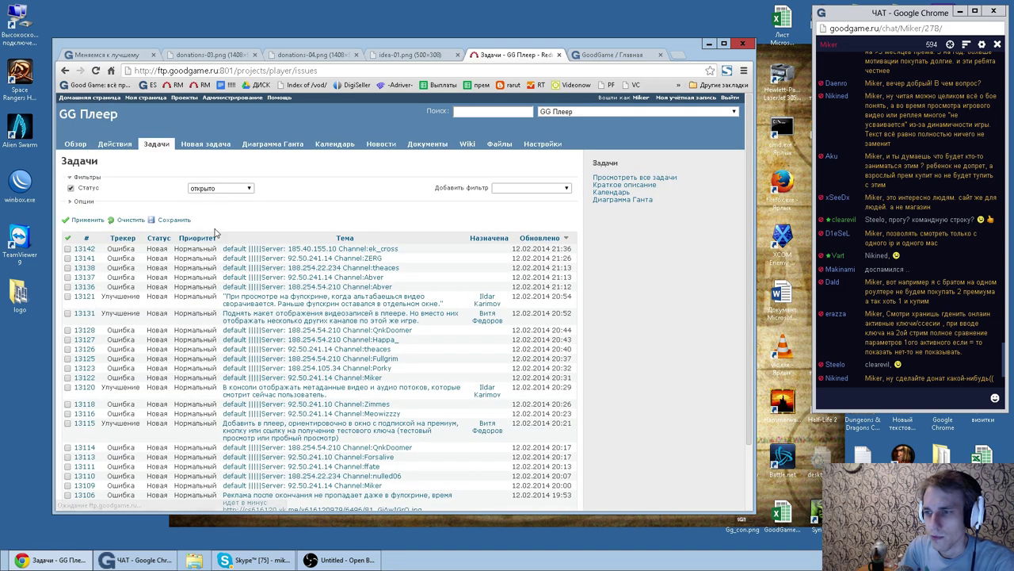
pyautogui.click(181, 98)
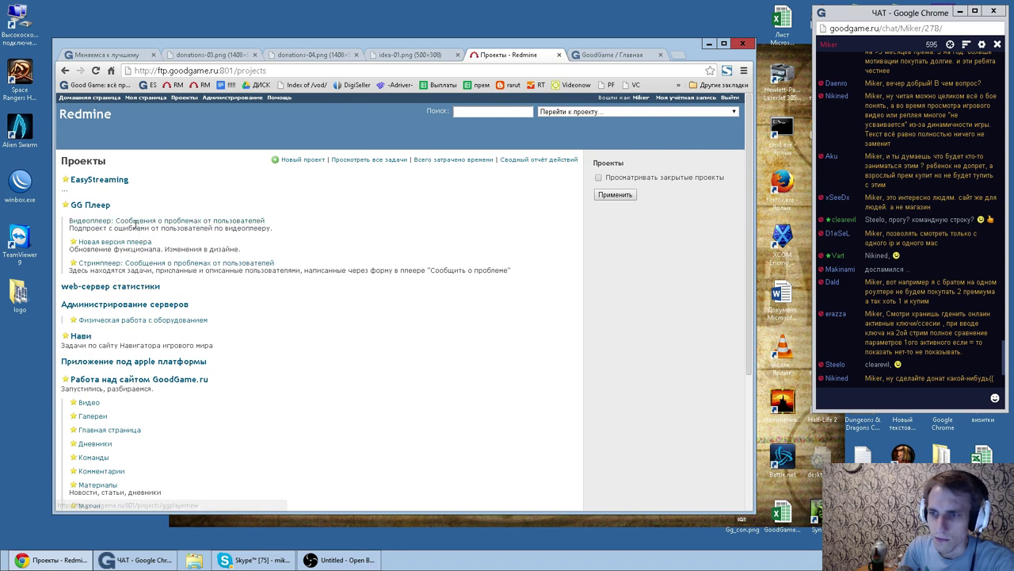
pyautogui.click(133, 242)
pyautogui.click(156, 145)
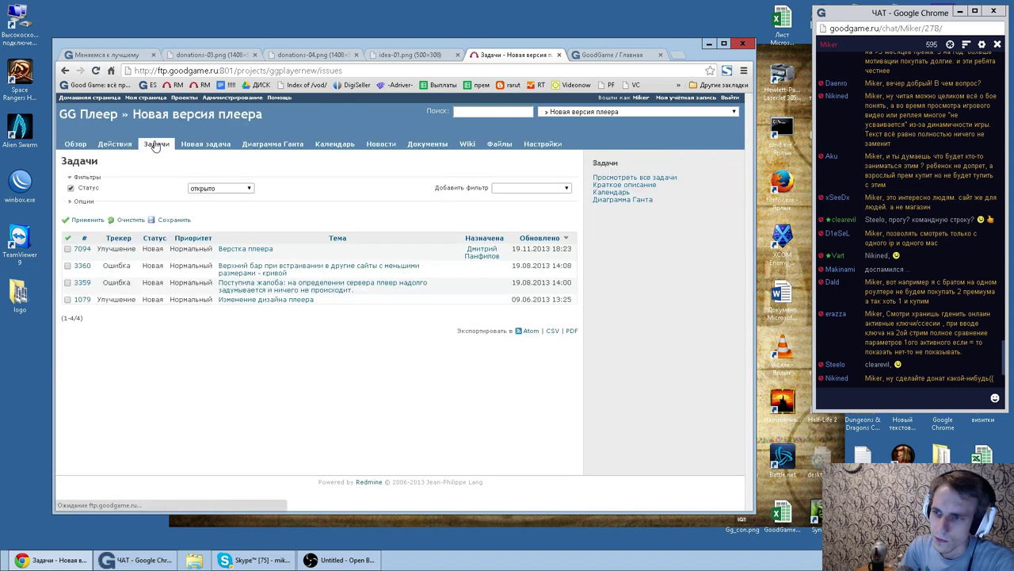
pyautogui.click(65, 70)
pyautogui.click(65, 71)
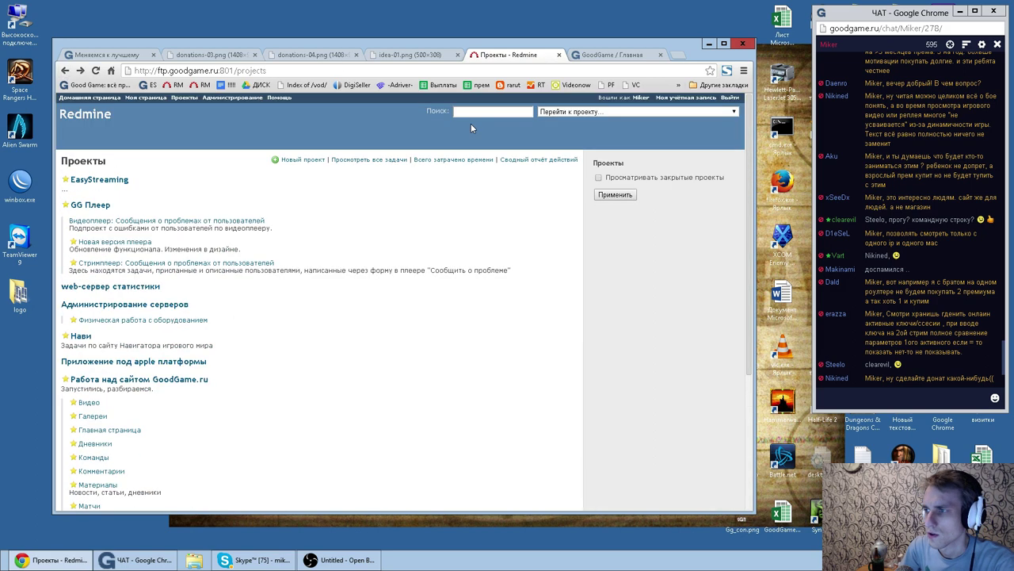
# Step: Search Redmine for "донат" and open issue #13077 about the channel support block in the player
pyautogui.click(477, 110)
pyautogui.write('донат')
pyautogui.press('Return')
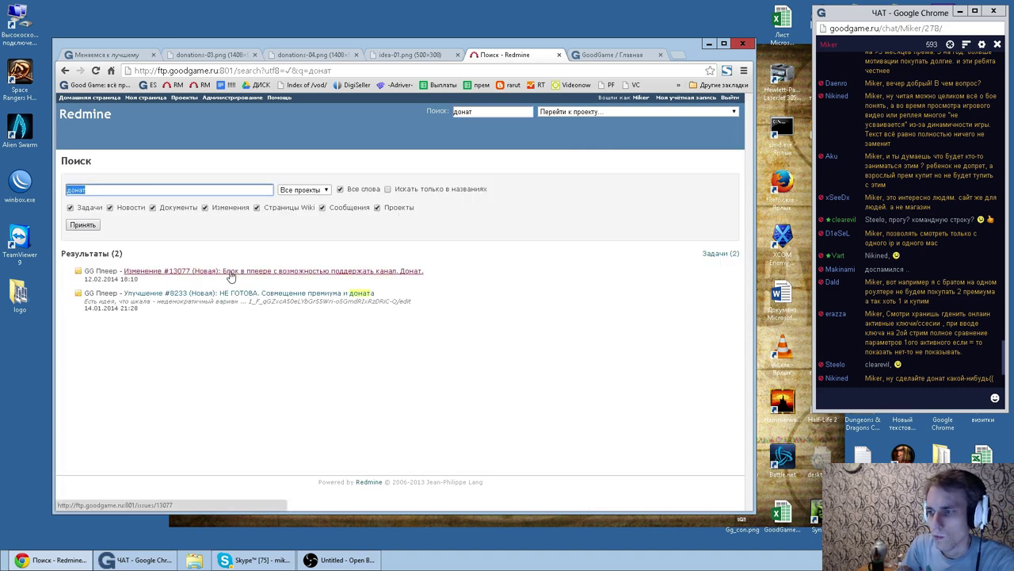
pyautogui.click(266, 278)
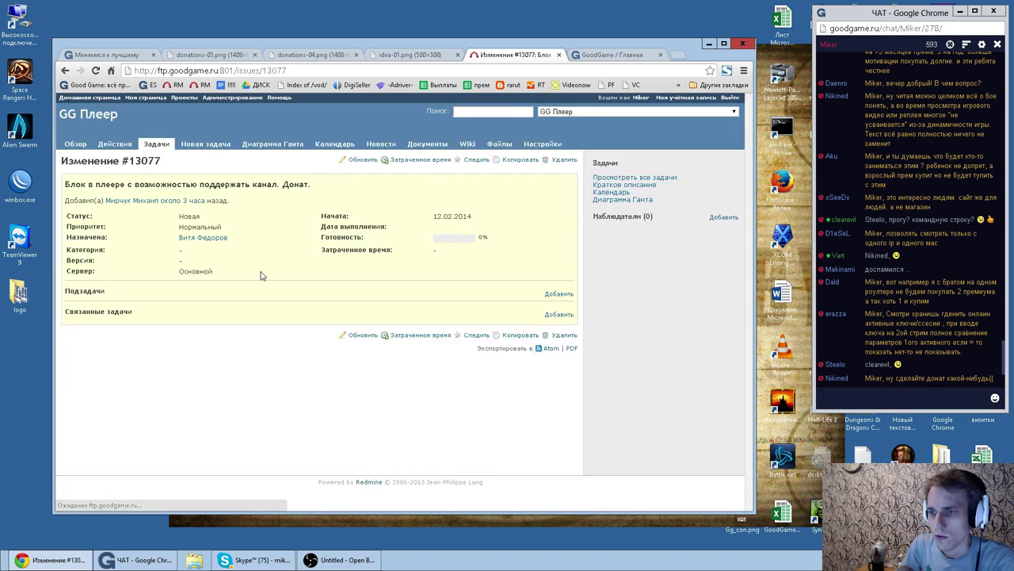
# Step: Try to add the copied chat-delay suggestion to the description of issue #13077, with blank lines above it
pyautogui.click(342, 162)
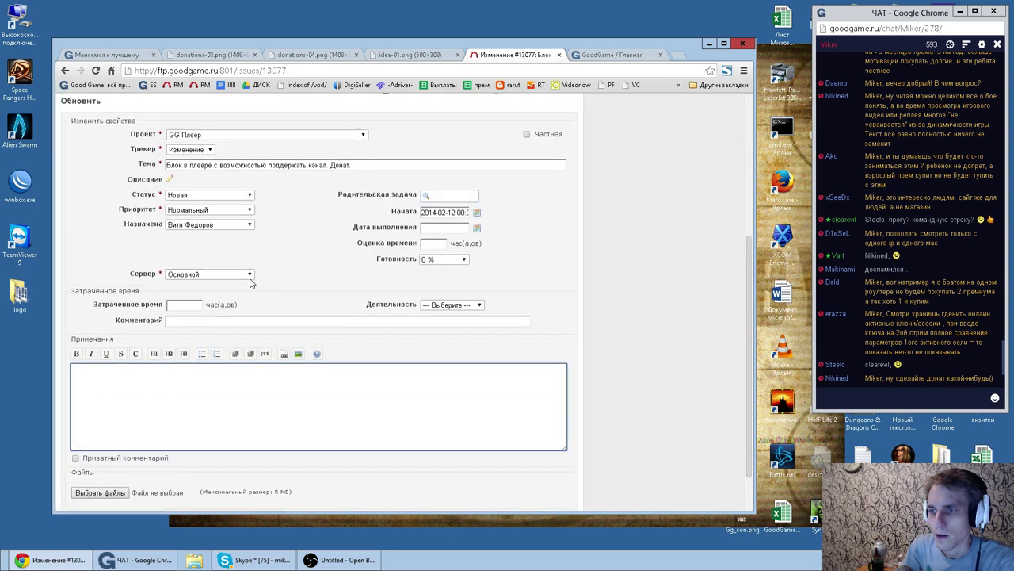
pyautogui.click(168, 181)
pyautogui.hotkey('ctrl', 'v')
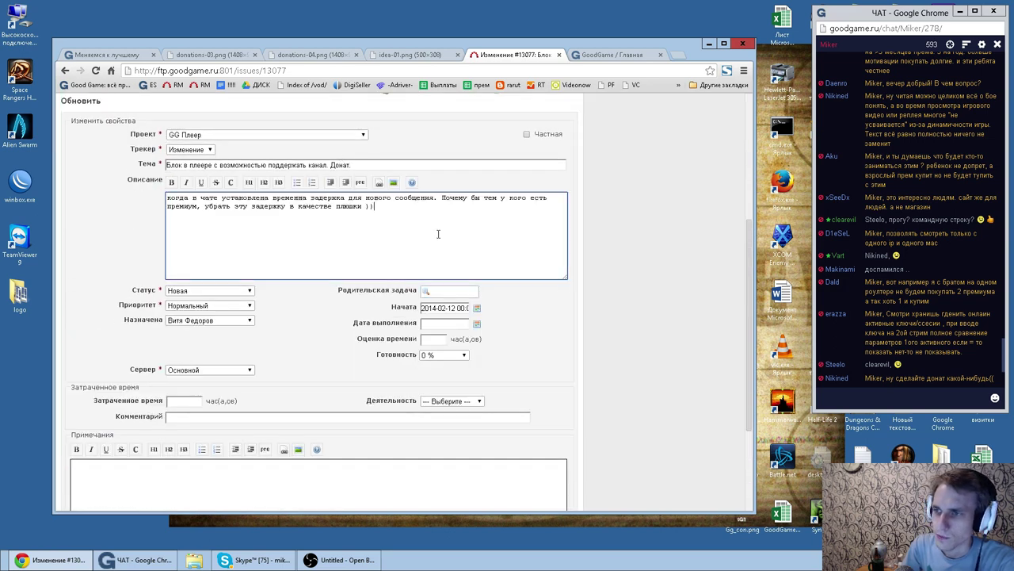
pyautogui.press('Return')
pyautogui.press('Return')
pyautogui.press('Return')
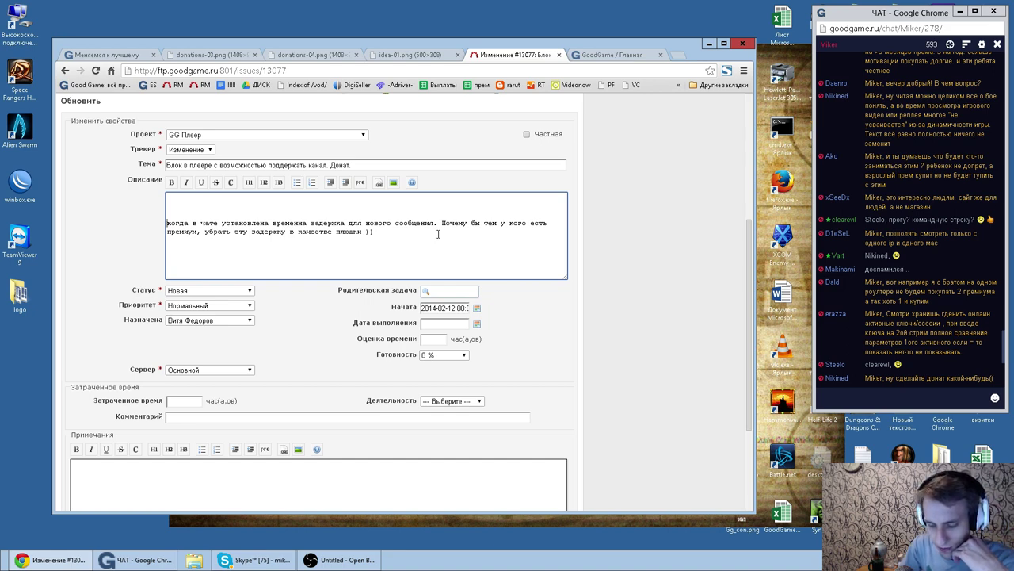
pyautogui.click(437, 234)
pyautogui.hotkey('ctrl', 'a')
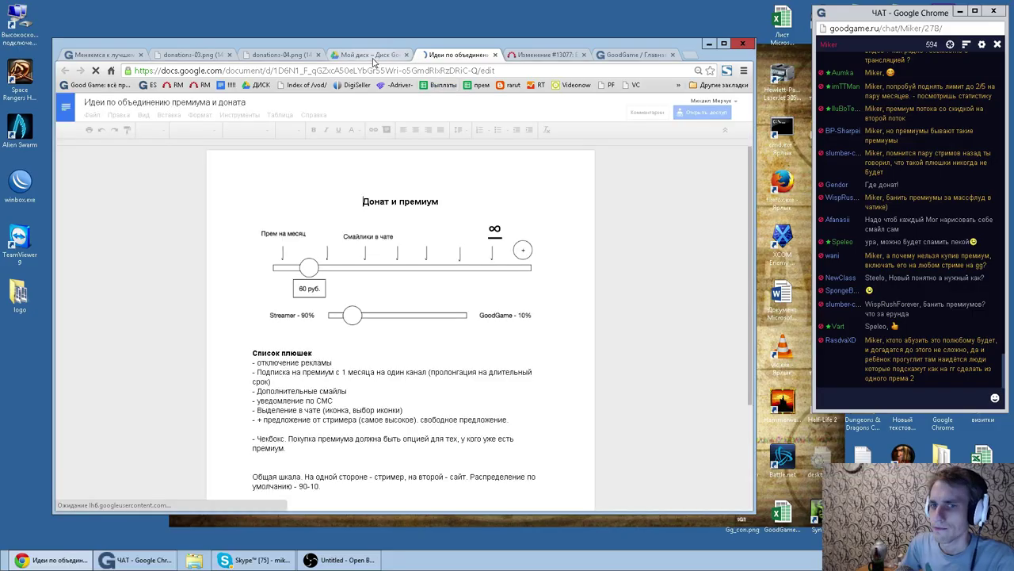
# Step: In the document "Идеи по объединению премиума и доната", add the copied suggestion as a dashed item below "Выделение в чате" in "Список плюшек"
pyautogui.scroll(-1, 386, 378)
pyautogui.click(531, 364)
pyautogui.press('Up')
pyautogui.press('Return')
pyautogui.hotkey('ctrl', 'v')
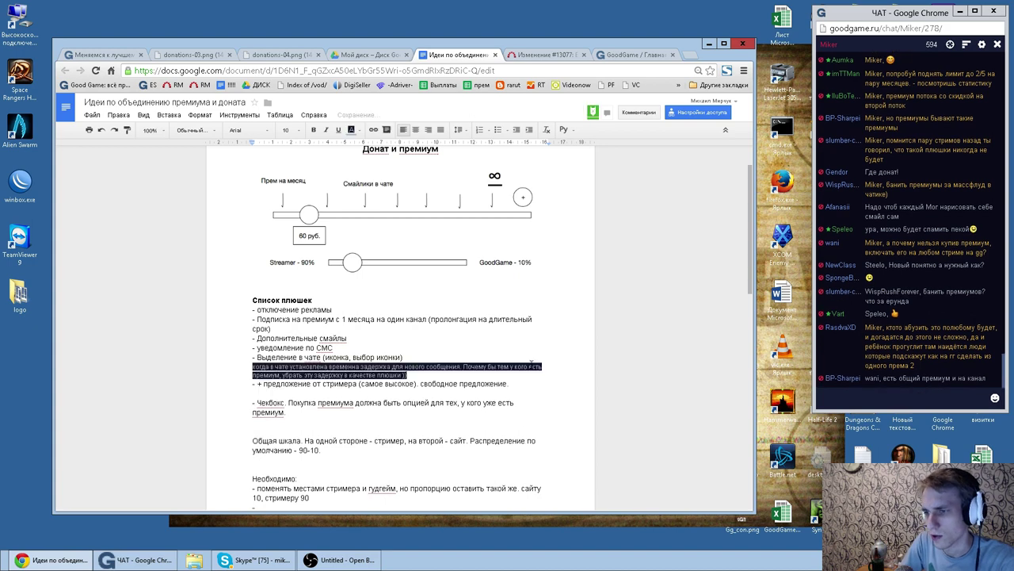
pyautogui.hotkey('ctrl', 'z')
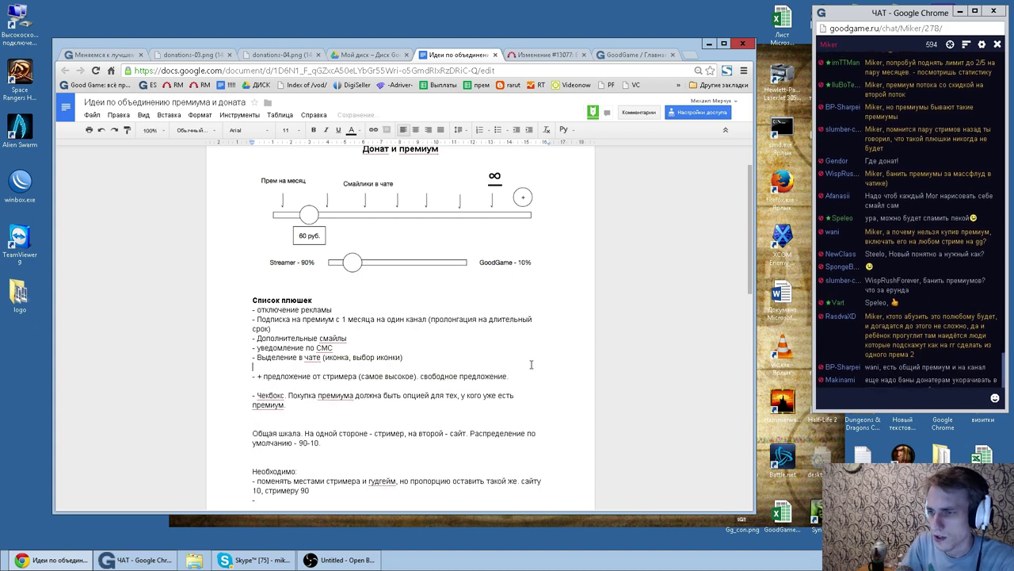
pyautogui.click(695, 57)
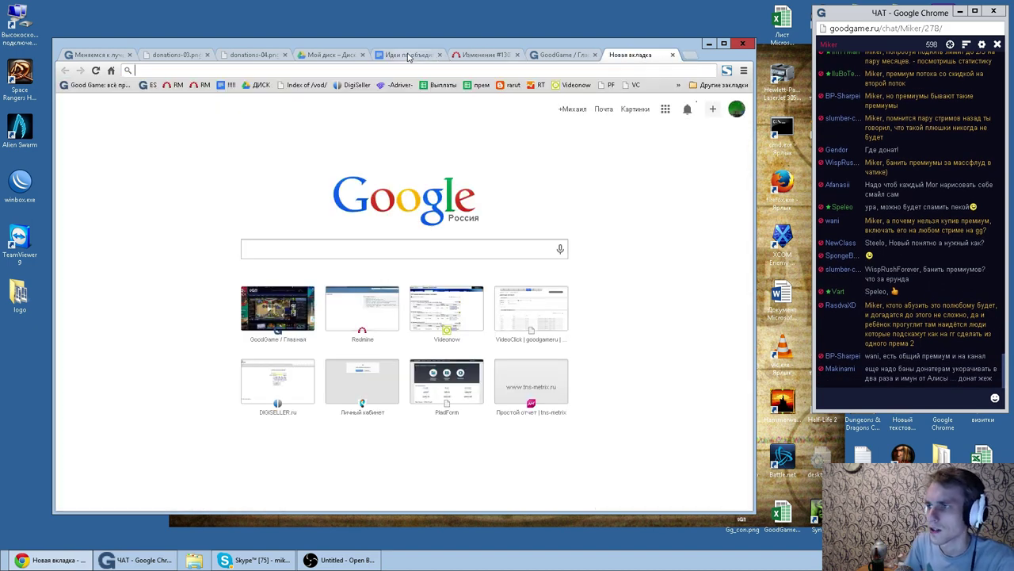
pyautogui.click(410, 56)
pyautogui.write('-')
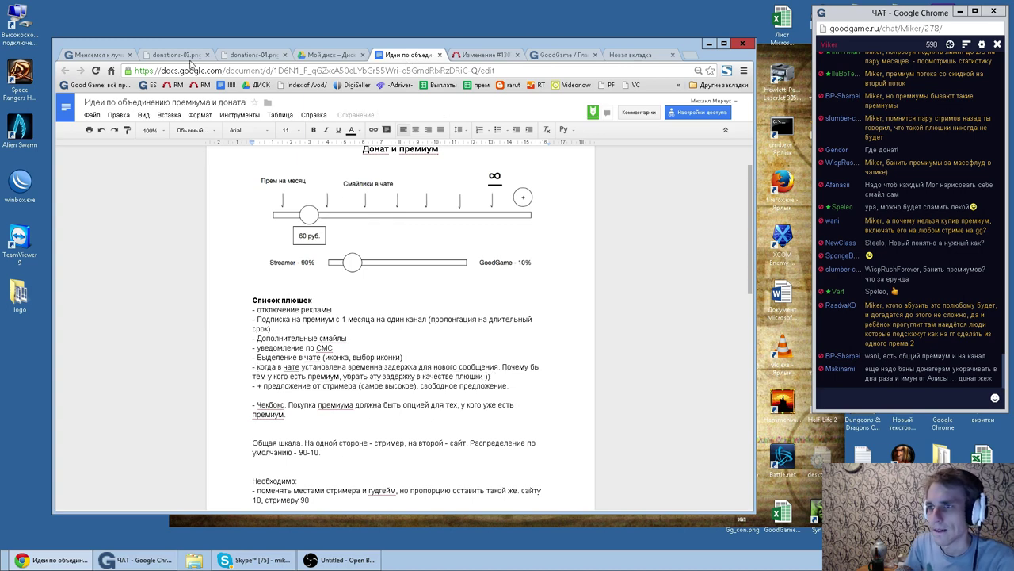
# Step: Return to the channel comments and read comment #134 about printing the logo in black and white on mugs
pyautogui.click(113, 59)
pyautogui.doubleClick(178, 349)
pyautogui.doubleClick(206, 349)
pyautogui.doubleClick(263, 349)
pyautogui.doubleClick(298, 349)
pyautogui.doubleClick(339, 349)
pyautogui.doubleClick(367, 349)
pyautogui.doubleClick(390, 349)
pyautogui.doubleClick(420, 355)
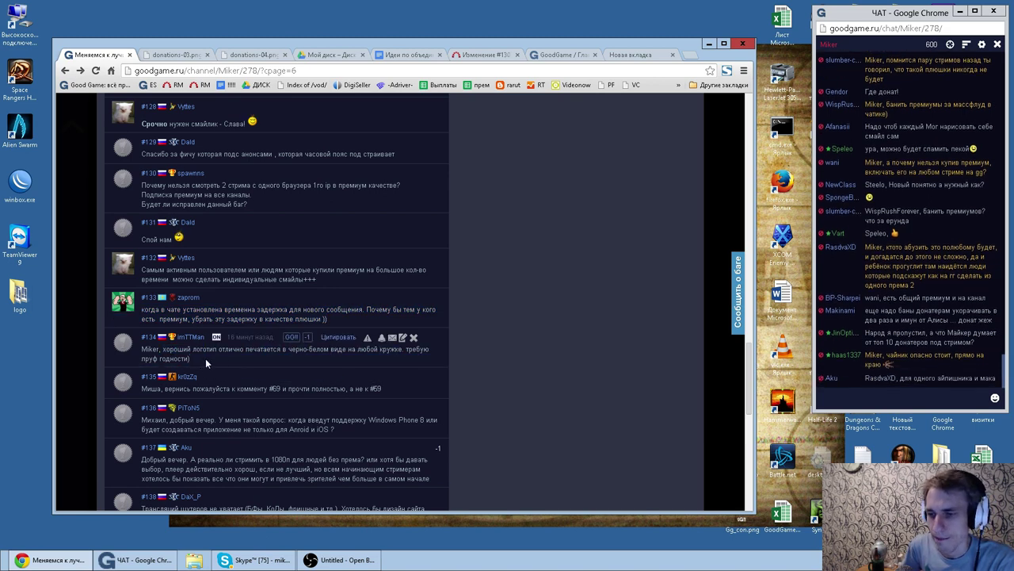
pyautogui.doubleClick(176, 349)
pyautogui.click(176, 348)
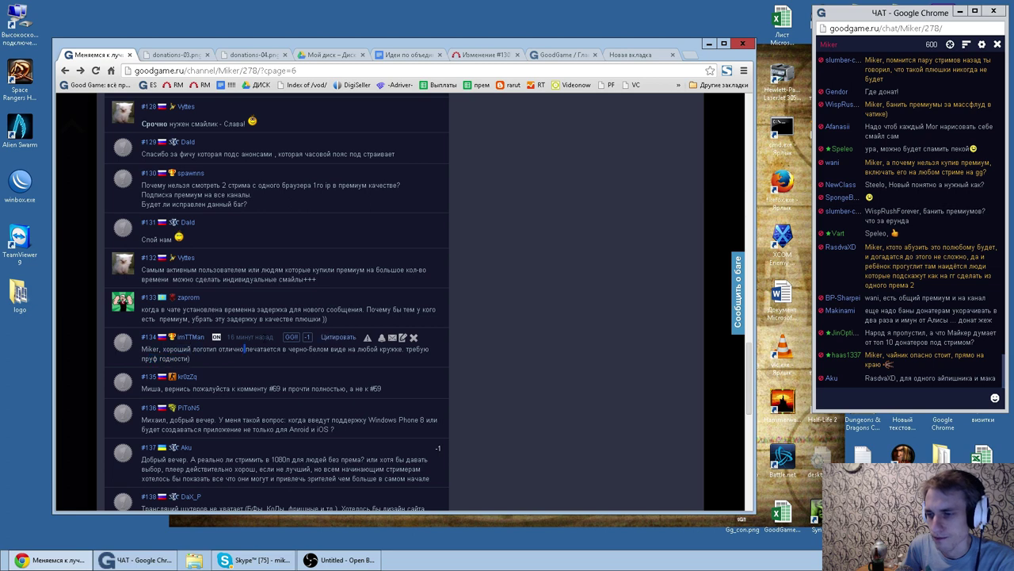
# Step: Read comment #135, which asks to go back to comment #69 and read it in full
pyautogui.doubleClick(252, 389)
pyautogui.doubleClick(301, 389)
pyautogui.doubleClick(328, 388)
pyautogui.doubleClick(362, 392)
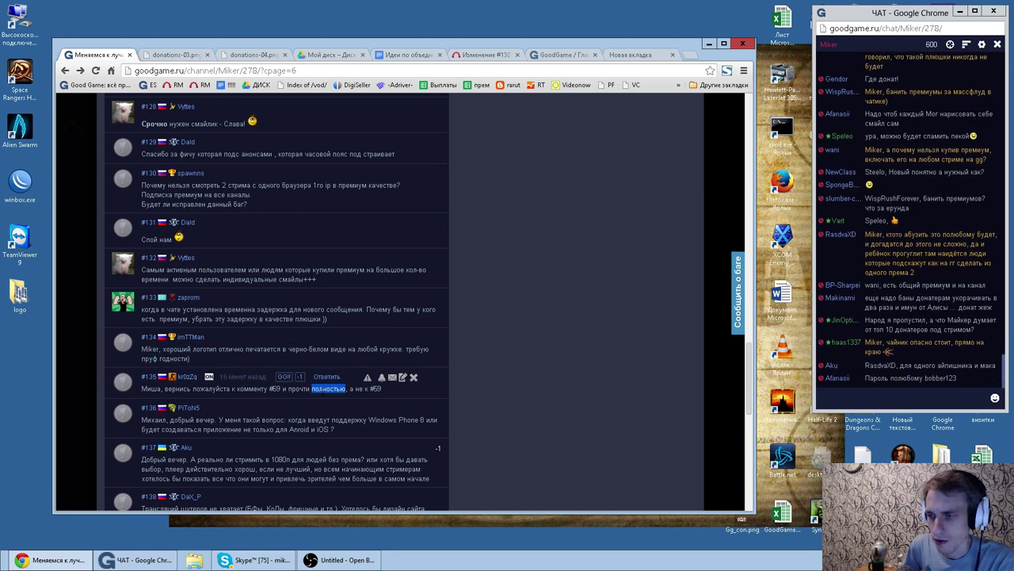
# Step: Find comment #69 on page 3 of the comments and read its question about streaming non-game content such as football
pyautogui.scroll(5, 507, 383)
pyautogui.scroll(-5, 479, 382)
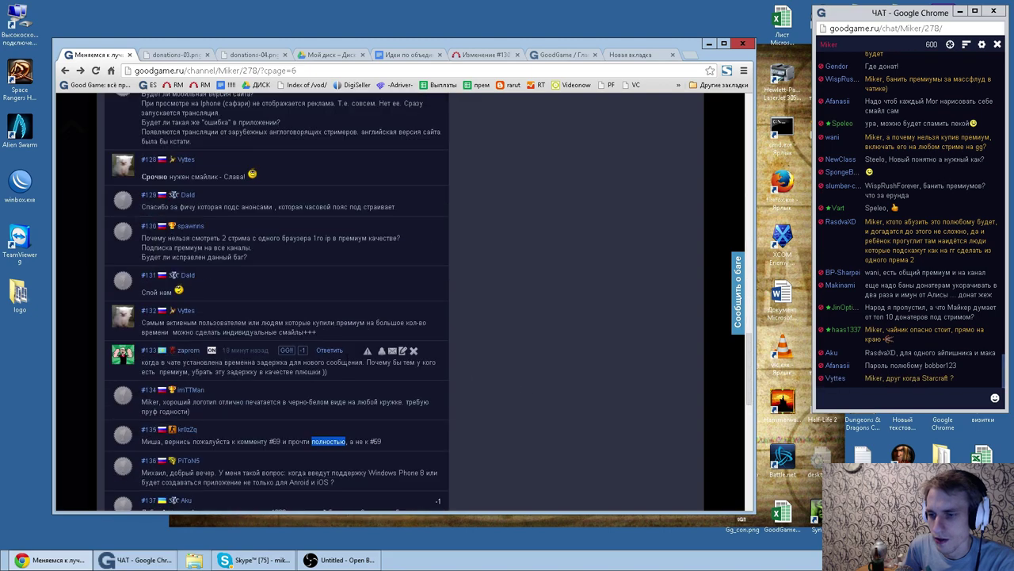
pyautogui.scroll(3, 404, 348)
pyautogui.click(156, 320)
pyautogui.scroll(-1, 160, 327)
pyautogui.click(125, 108)
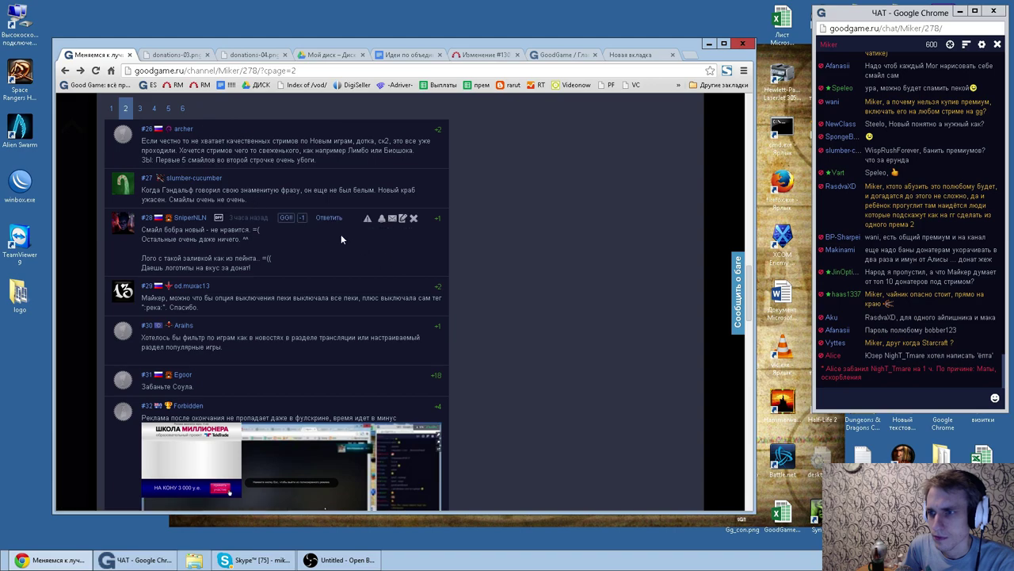
pyautogui.scroll(-10, 305, 220)
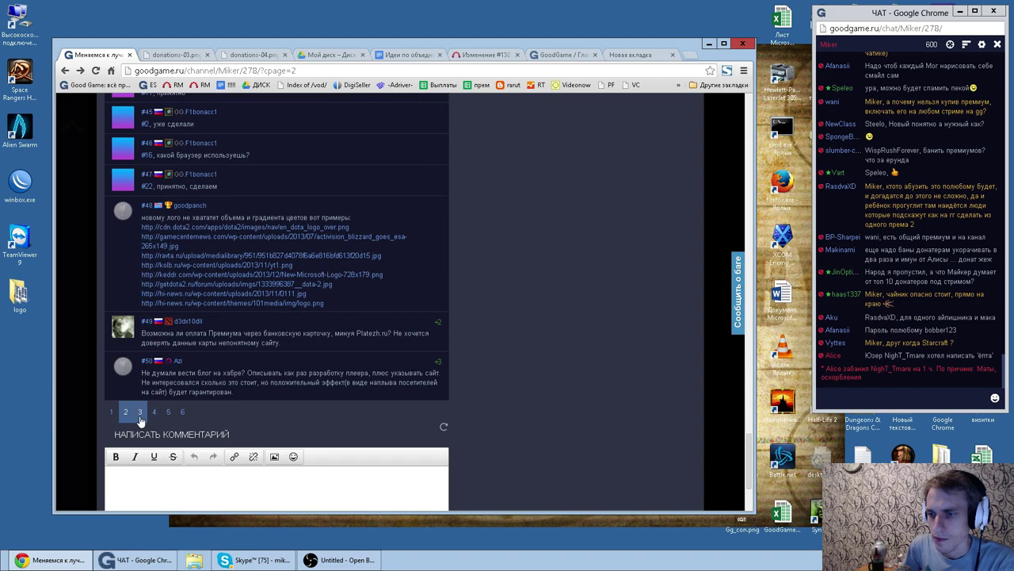
pyautogui.click(140, 411)
pyautogui.scroll(-7, 293, 310)
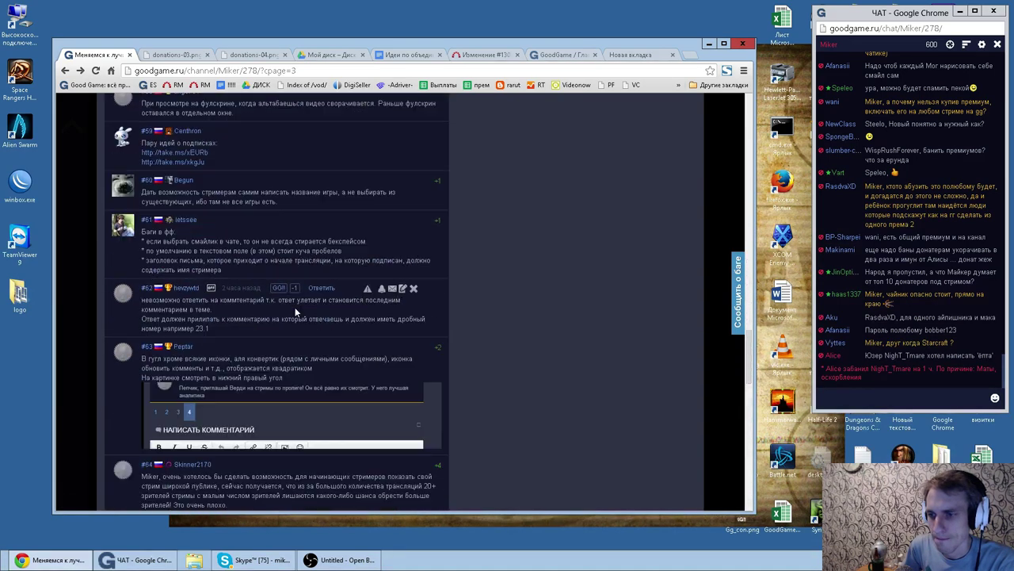
pyautogui.scroll(-5, 298, 273)
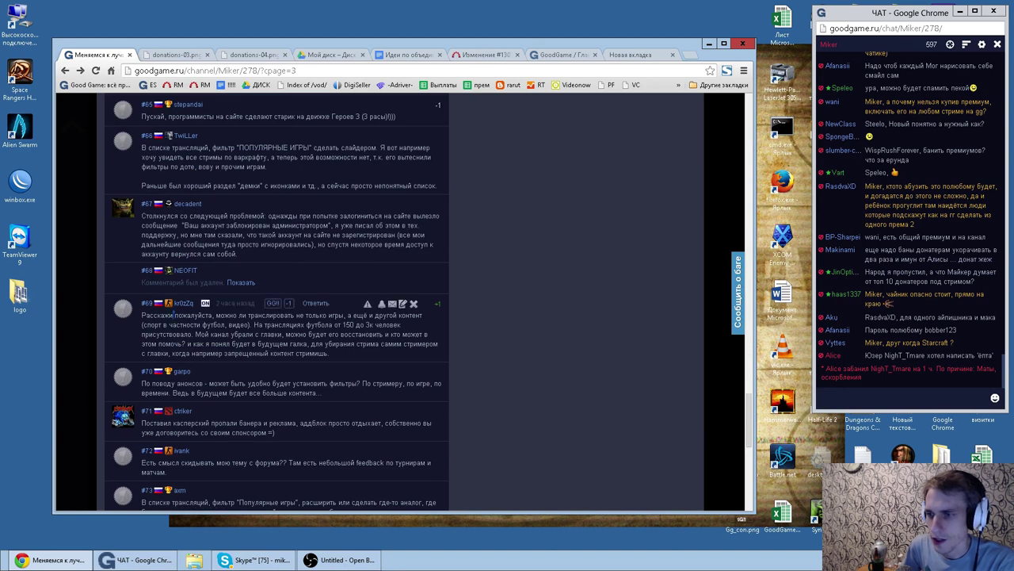
pyautogui.tripleClick(272, 314)
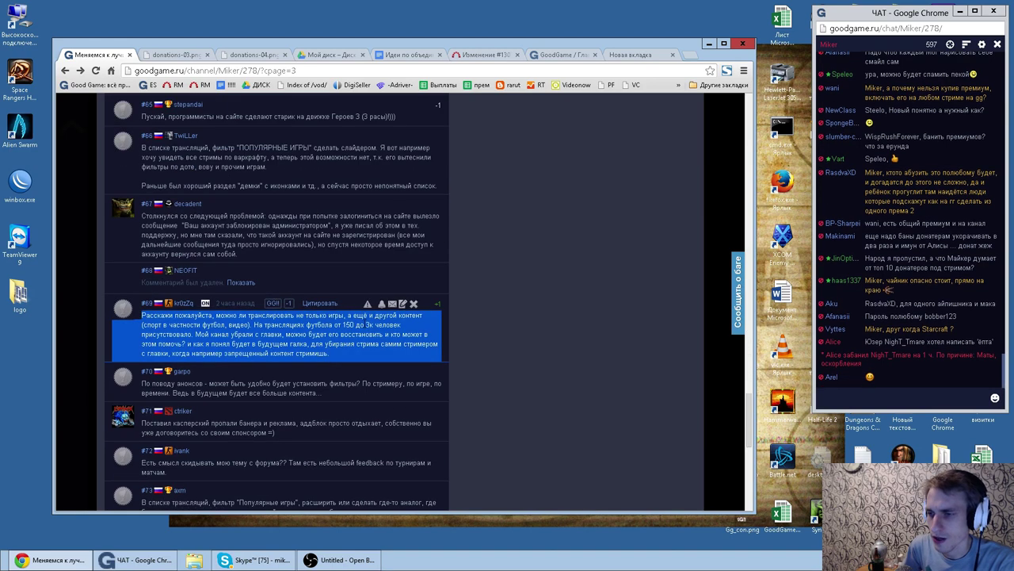
pyautogui.click(475, 342)
# Step: Return to page 6 of the comments and read comment #136 about Windows Phone 8 support
pyautogui.scroll(-5, 476, 342)
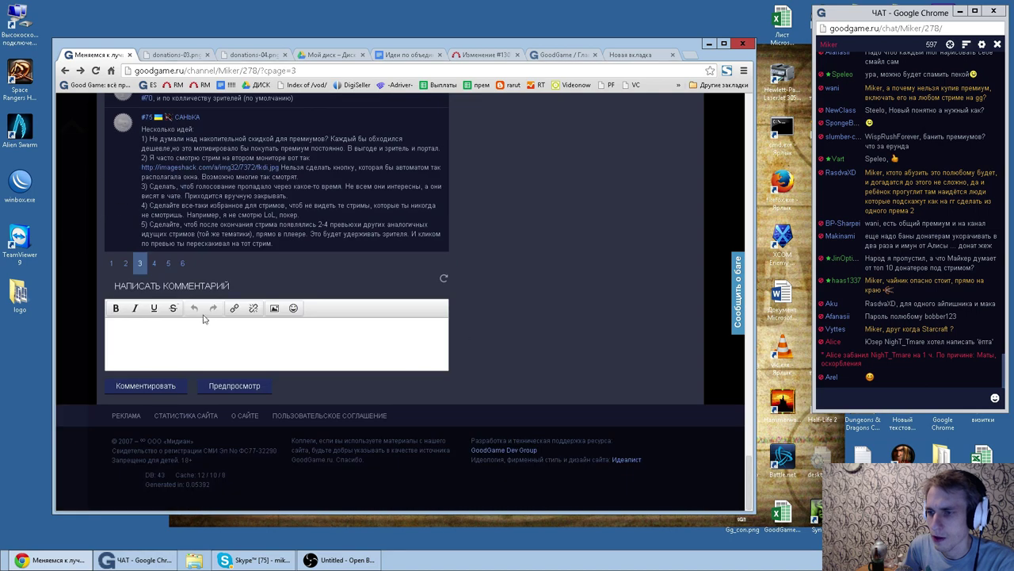
pyautogui.click(171, 264)
pyautogui.click(185, 109)
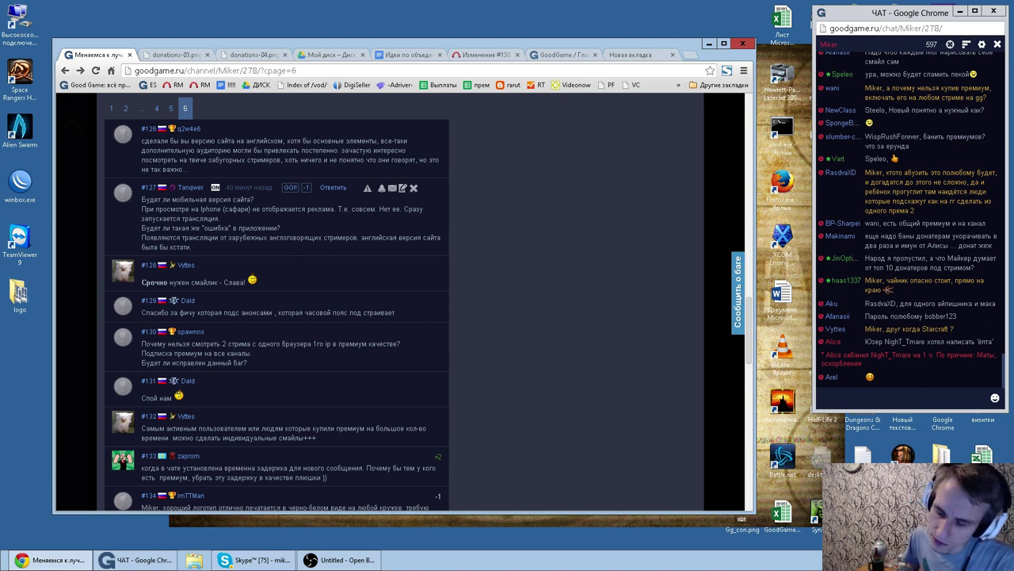
pyautogui.scroll(-3, 406, 228)
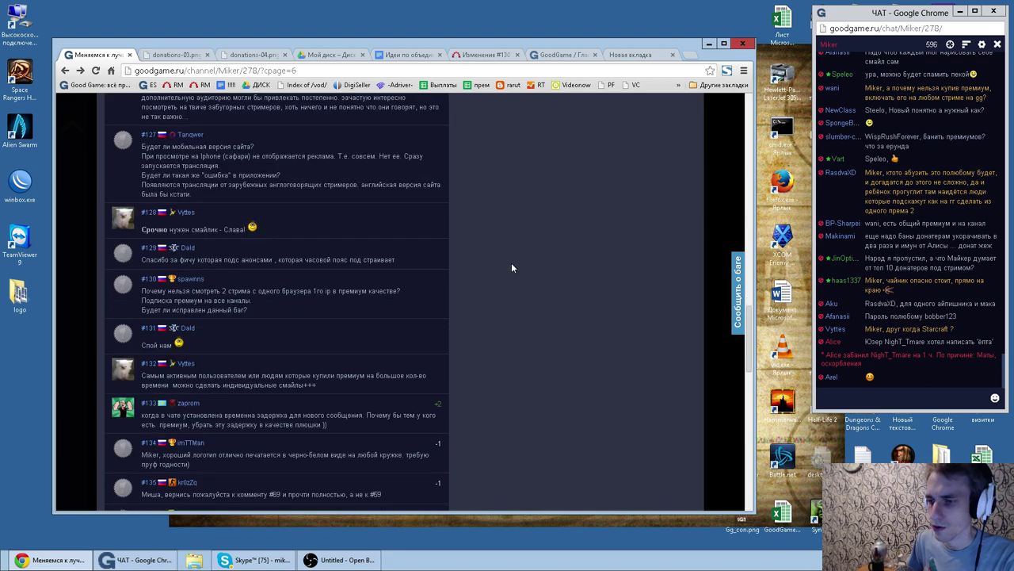
pyautogui.scroll(-1, 492, 230)
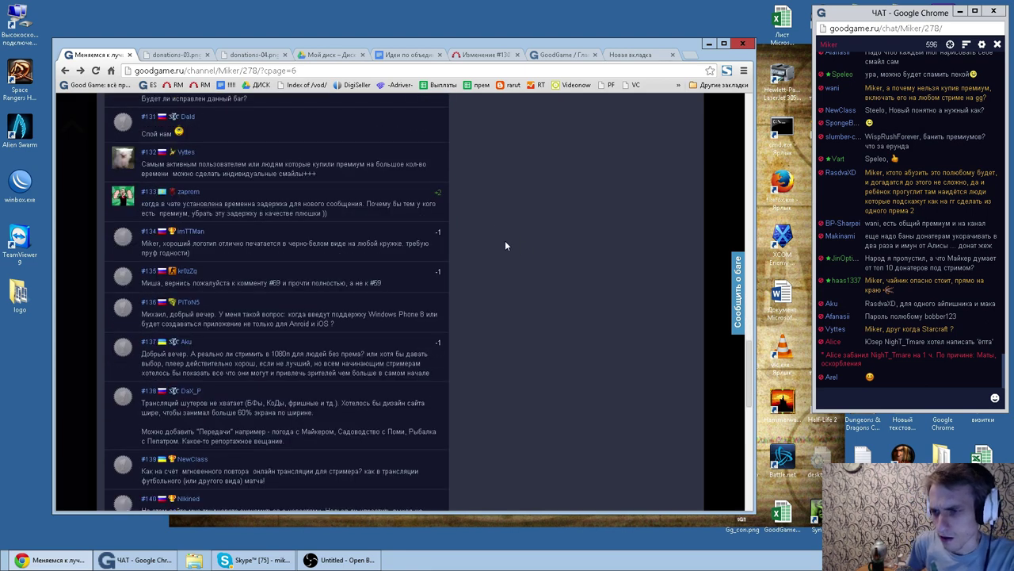
pyautogui.moveTo(290, 311)
pyautogui.mouseDown()
pyautogui.moveTo(421, 314)
pyautogui.moveTo(343, 324)
pyautogui.moveTo(292, 313)
pyautogui.mouseUp()
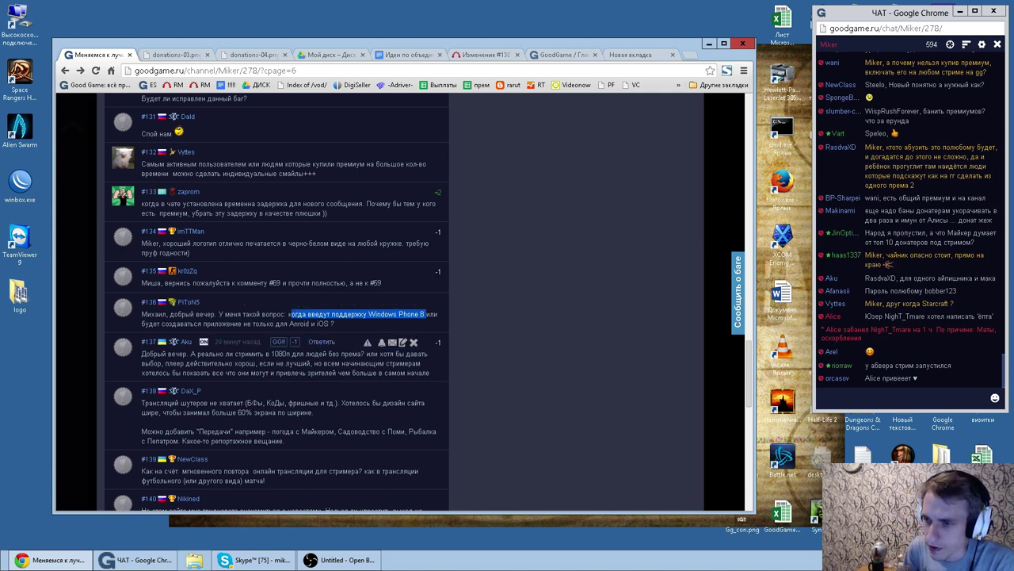
# Step: Read comment #137 about streaming in 1080p for people without premium and move on to comment #138
pyautogui.click(281, 353)
pyautogui.doubleClick(281, 354)
pyautogui.doubleClick(298, 353)
pyautogui.doubleClick(318, 353)
pyautogui.click(337, 353)
pyautogui.doubleClick(387, 353)
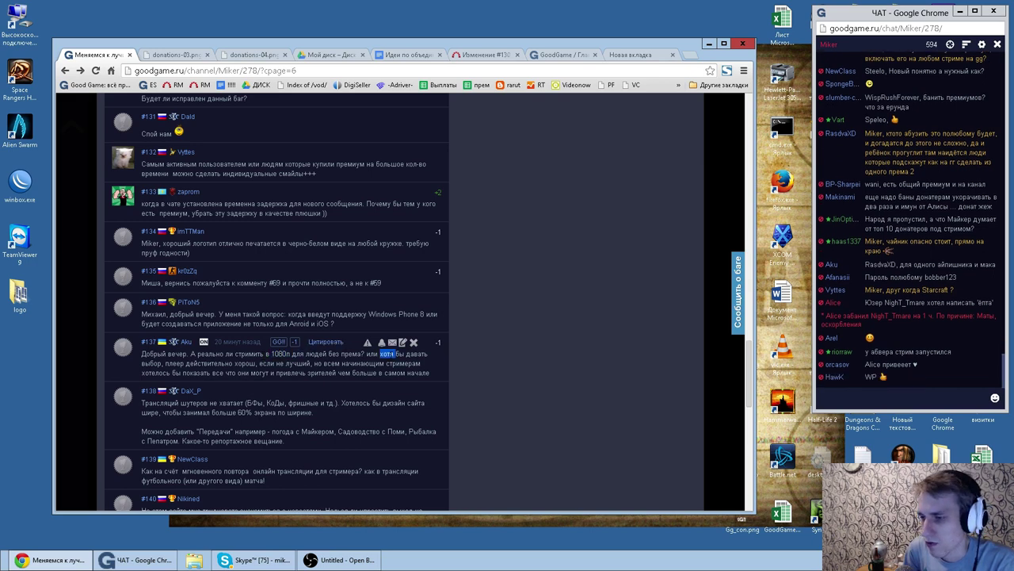
pyautogui.scroll(-1, 389, 357)
pyautogui.scroll(-1, 275, 342)
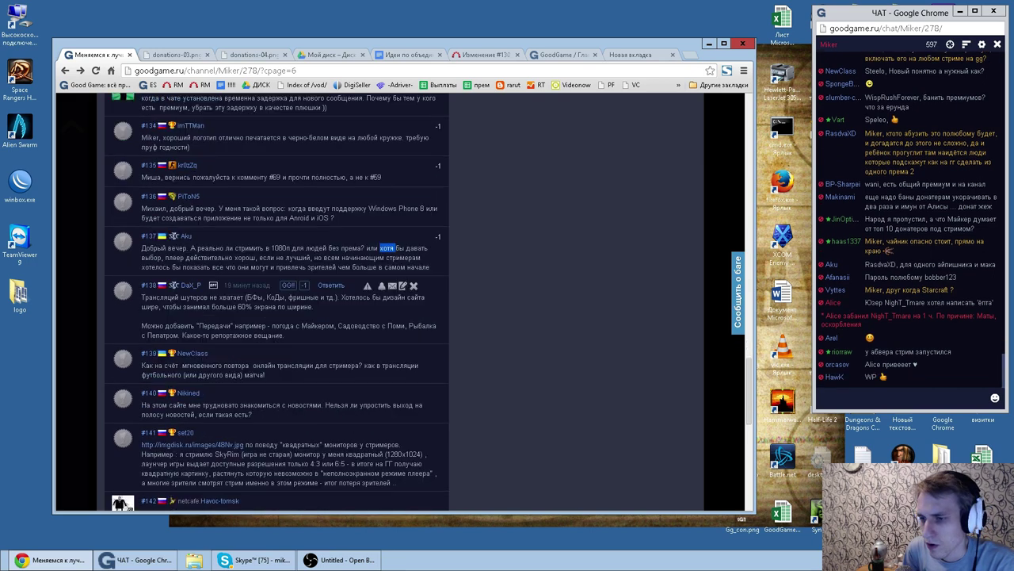
# Step: Read comment #138 about the lack of shooter streams, a wider site design and themed shows
pyautogui.doubleClick(161, 297)
pyautogui.doubleClick(196, 297)
pyautogui.doubleClick(248, 296)
pyautogui.doubleClick(282, 306)
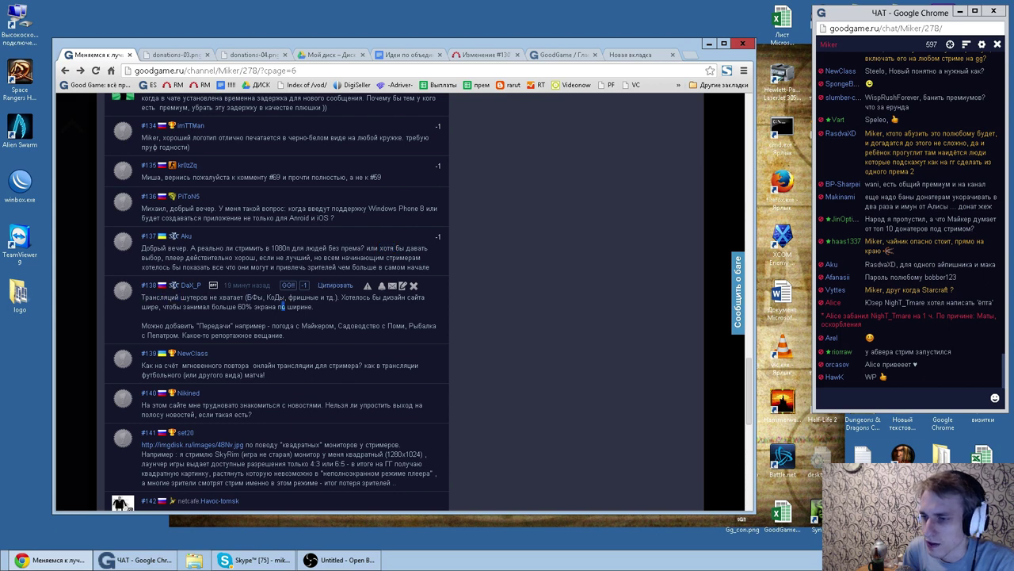
pyautogui.click(308, 306)
pyautogui.doubleClick(305, 297)
pyautogui.doubleClick(334, 297)
pyautogui.doubleClick(375, 302)
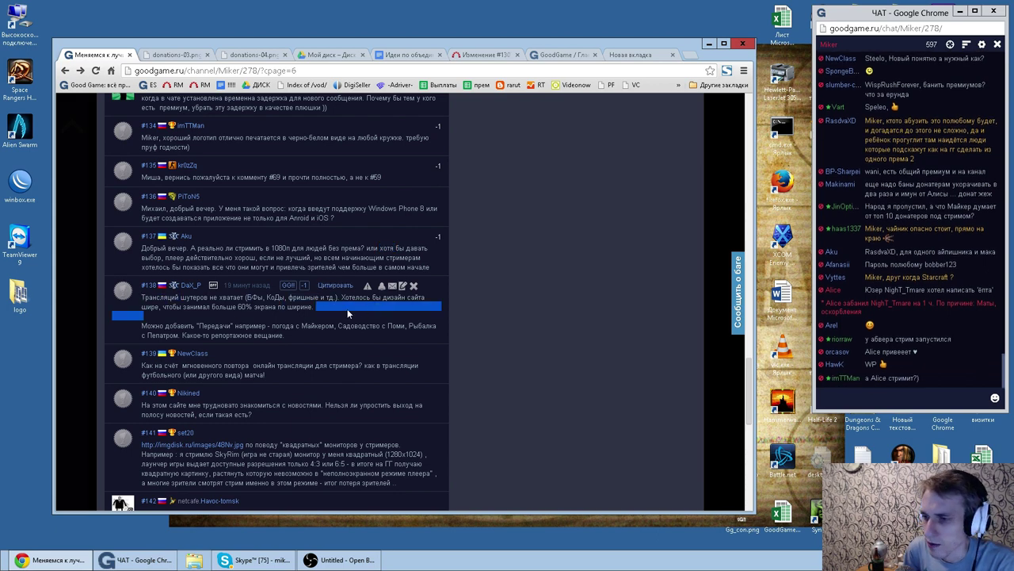
# Step: Move on to comment #139 and read its suggestion of instant replay for online streams
pyautogui.scroll(-1, 332, 299)
pyautogui.click(315, 292)
pyautogui.scroll(-1, 238, 288)
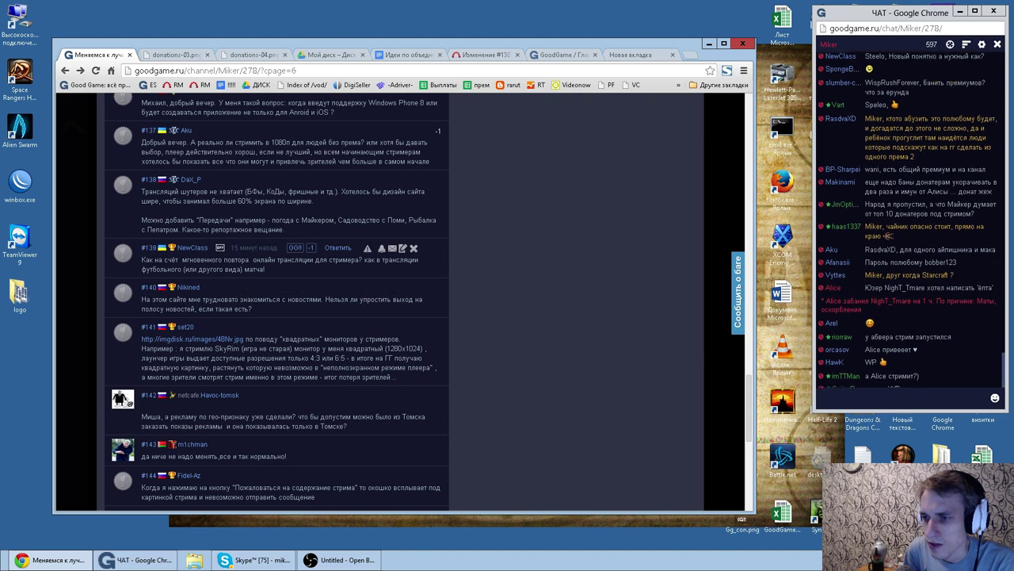
pyautogui.doubleClick(344, 260)
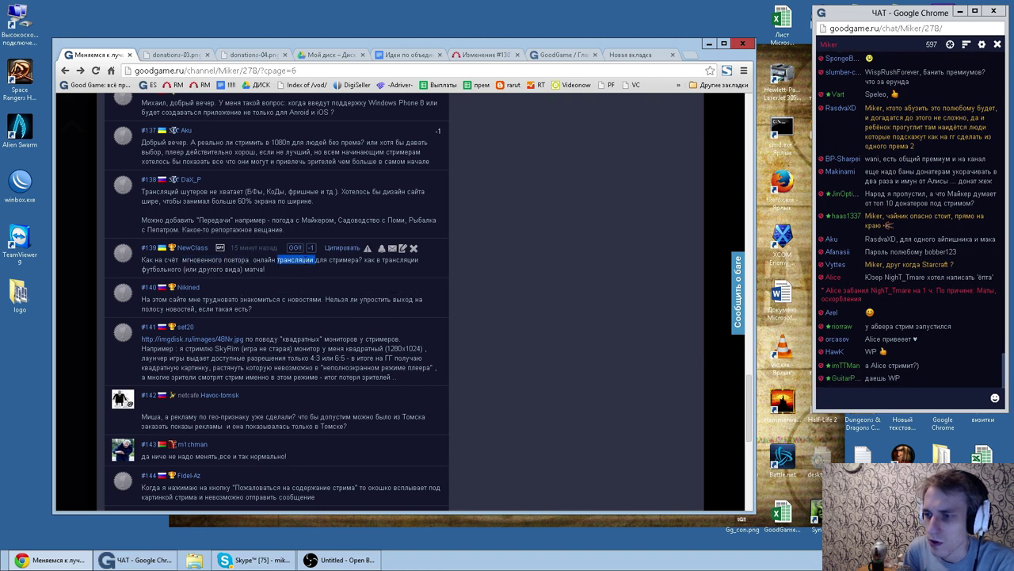
pyautogui.doubleClick(381, 259)
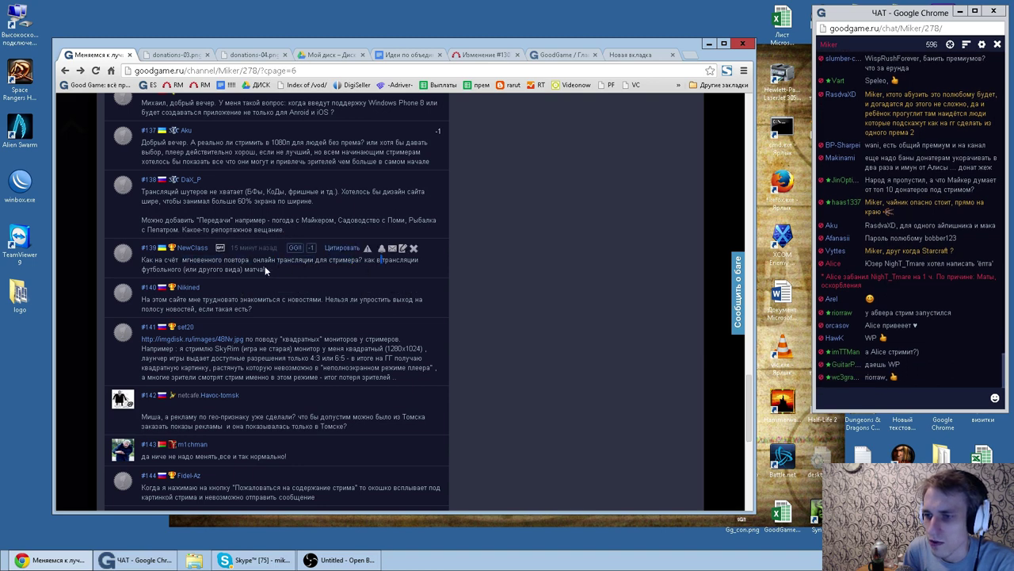
pyautogui.moveTo(276, 273); pyautogui.dragTo(140, 266)
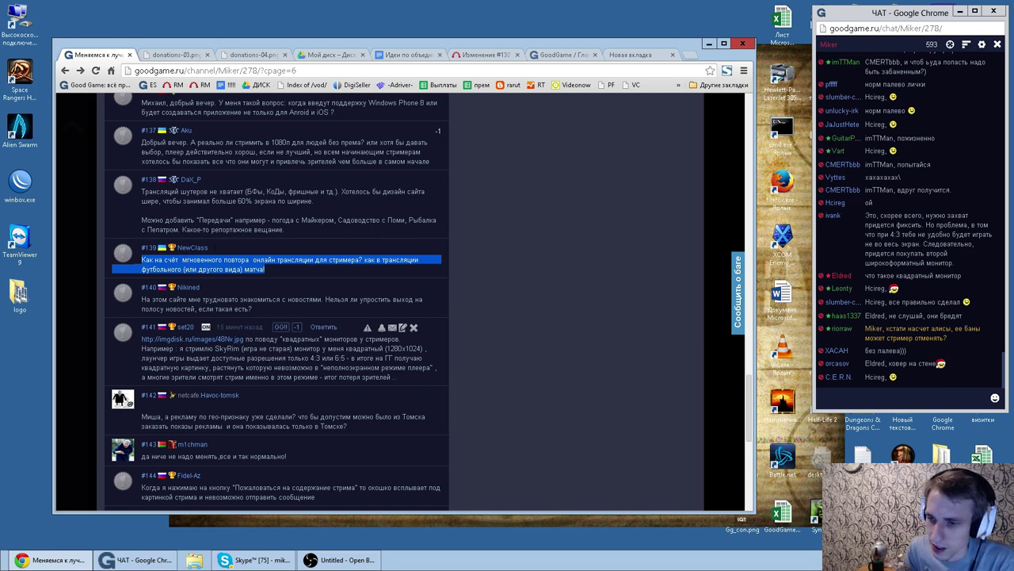
# Step: Read comments #141 to #143, covering square monitors, geo-targeted advertising and keeping the site as it is
pyautogui.click(277, 352)
pyautogui.moveTo(202, 416); pyautogui.dragTo(148, 412)
pyautogui.click(350, 416)
pyautogui.click(404, 430)
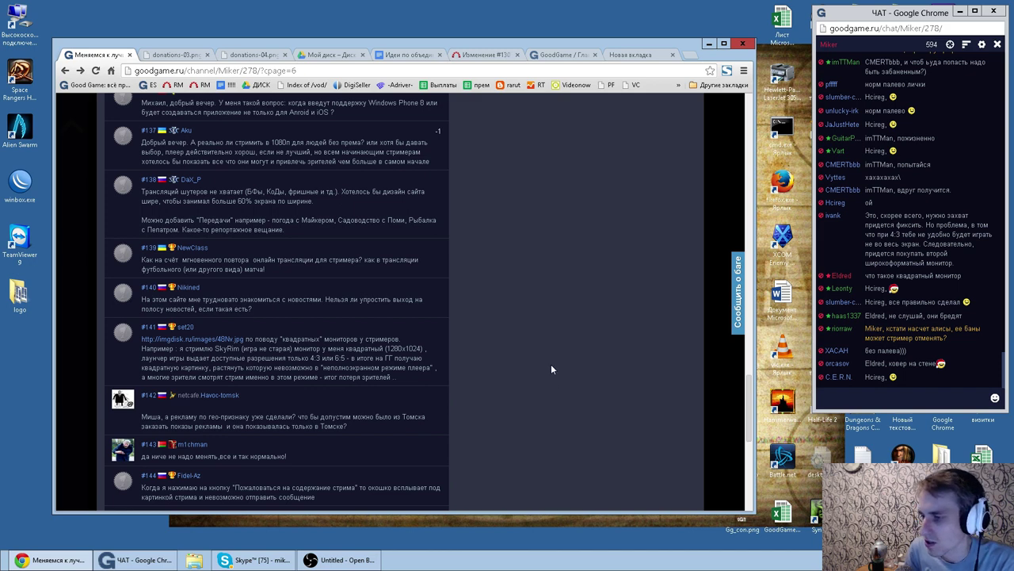
pyautogui.scroll(-1, 550, 367)
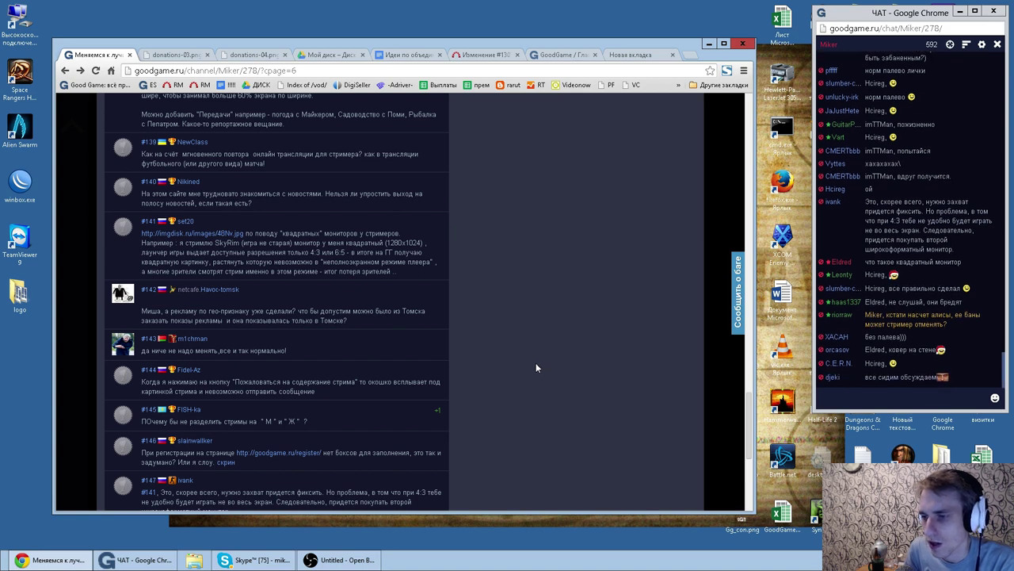
pyautogui.moveTo(169, 350); pyautogui.dragTo(266, 350)
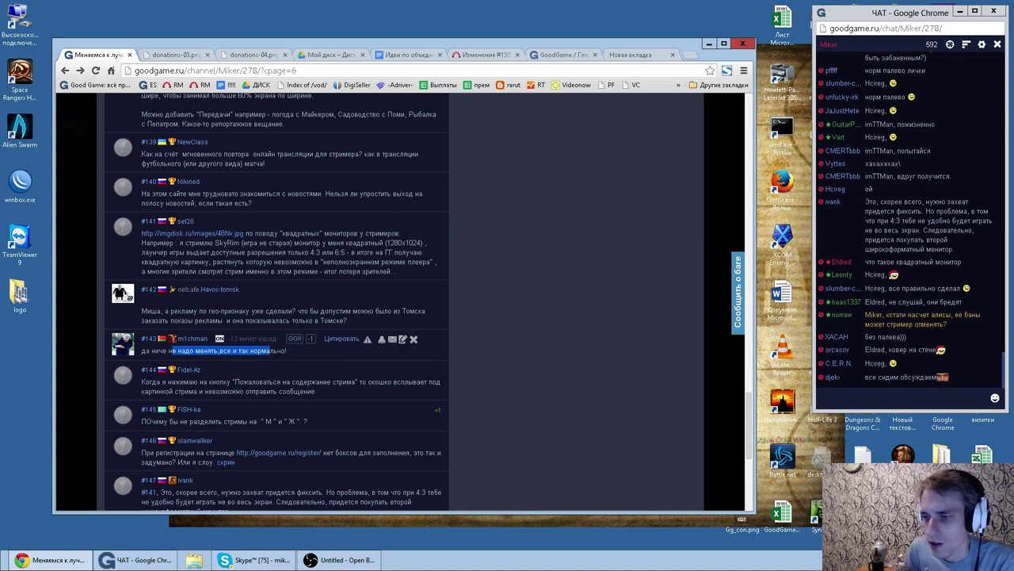
pyautogui.click(266, 351)
# Step: Copy the text of comment #144 about the stream complaint window and switch to the Redmine issue
pyautogui.scroll(-1, 252, 362)
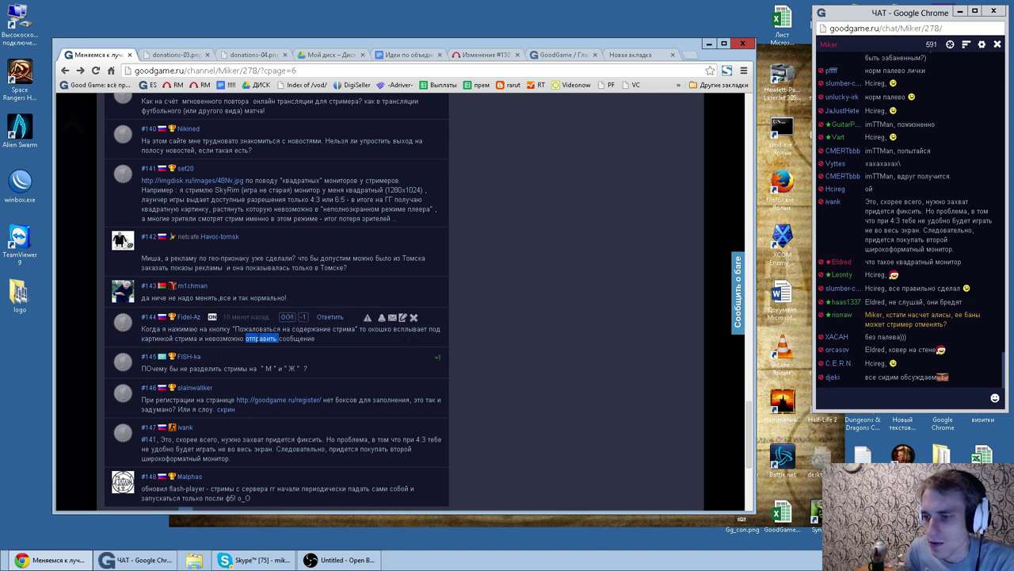
pyautogui.moveTo(156, 329)
pyautogui.mouseDown()
pyautogui.moveTo(315, 339)
pyautogui.moveTo(386, 329)
pyautogui.moveTo(136, 331)
pyautogui.mouseUp()
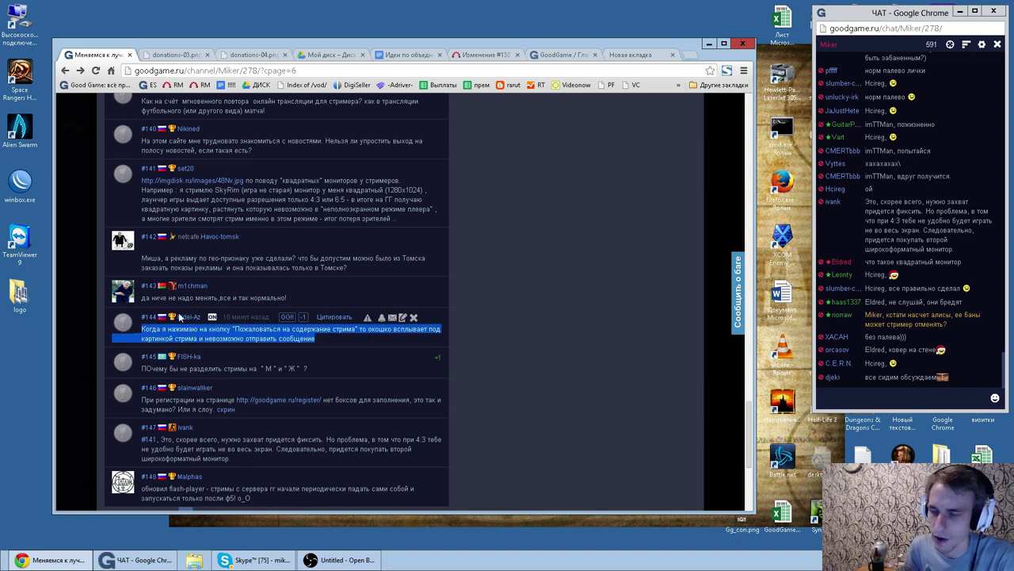
pyautogui.click(486, 54)
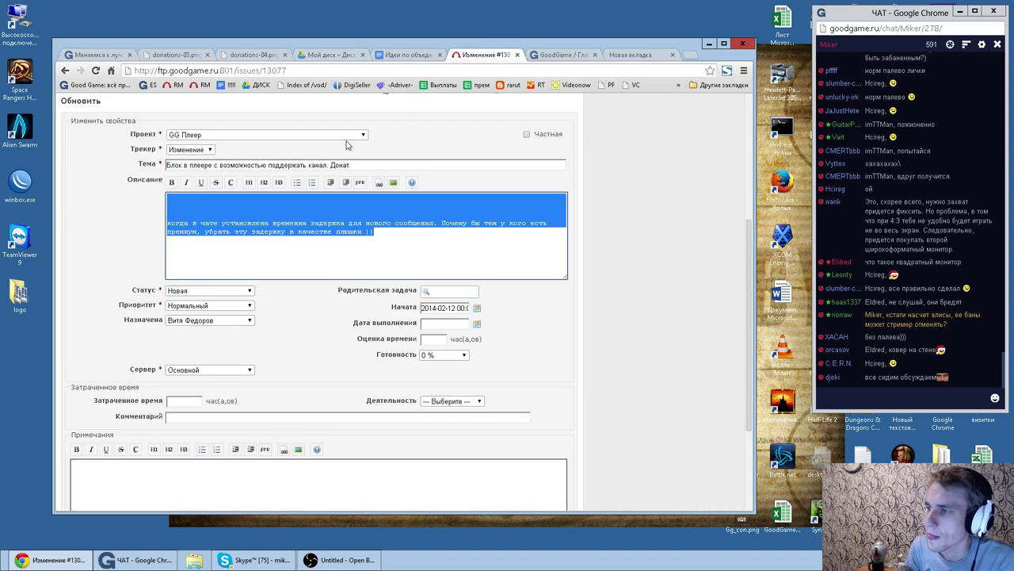
pyautogui.click(472, 237)
pyautogui.hotkey('ctrl', 'a')
pyautogui.press('BackSpace')
pyautogui.scroll(3, 526, 266)
pyautogui.click(162, 148)
pyautogui.click(201, 146)
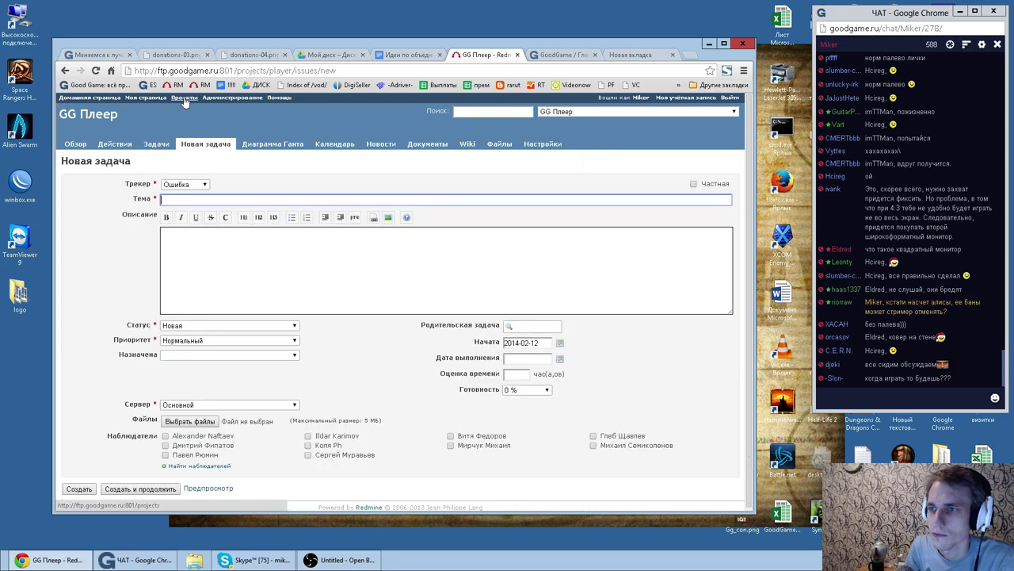
# Step: Start a new issue in the "Работа над сайтом GoodGame.ru" project, using the copied text of comment #144 as its subject
pyautogui.click(184, 99)
pyautogui.click(139, 379)
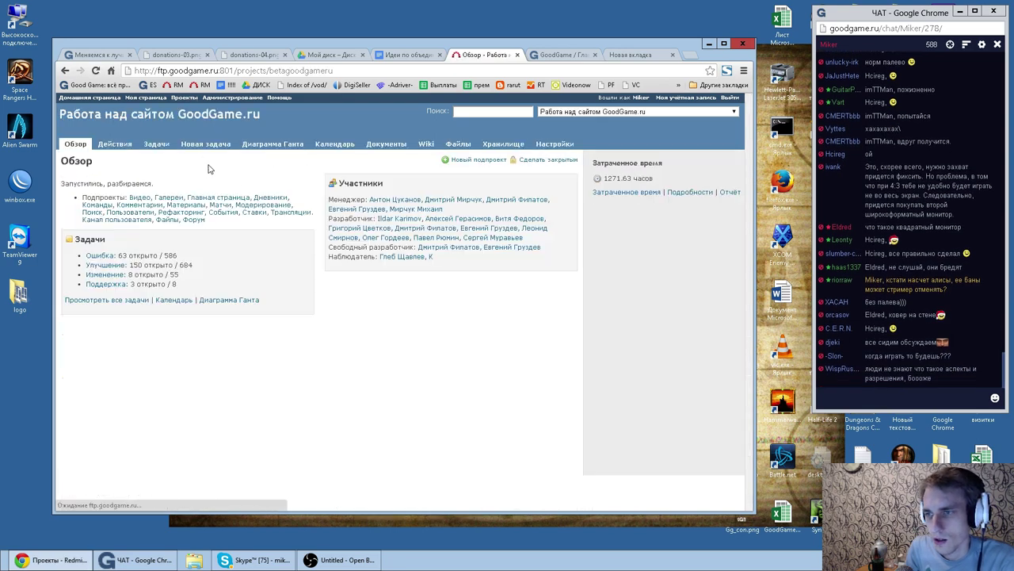
pyautogui.click(191, 148)
pyautogui.write('Когда я нажимаю на кнопку "Пожаловаться на содержание стрима" то окошко всплывает под картинкой стрима и невозможно отправить сообщение')
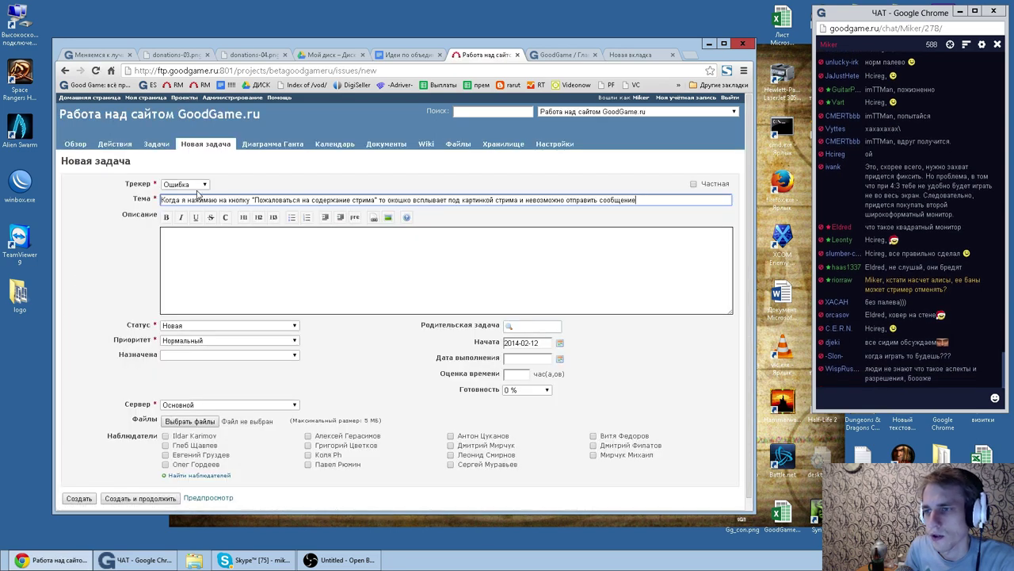
# Step: Assign the complaint-window issue to a developer from the project team and create it
pyautogui.click(193, 343)
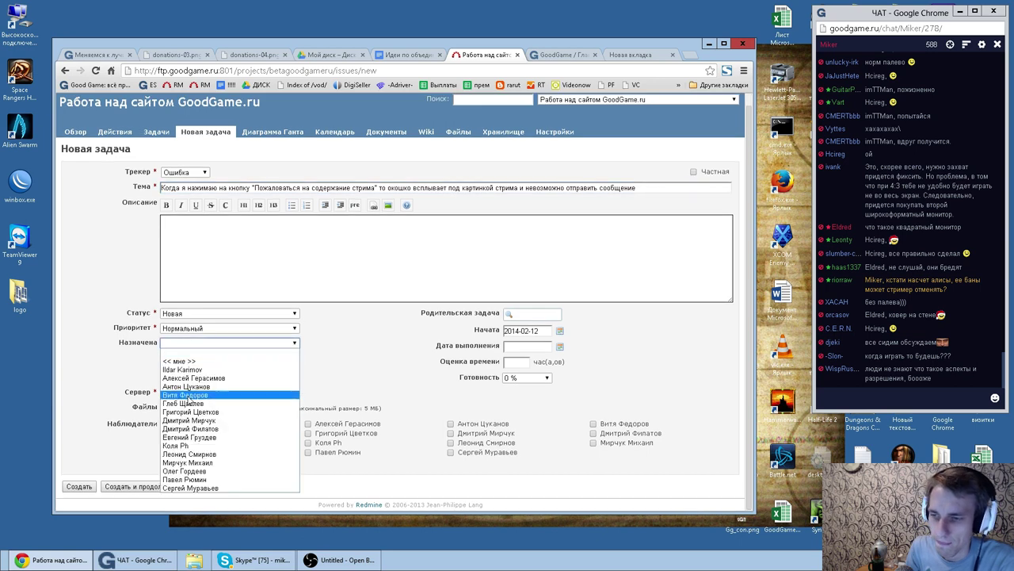
pyautogui.click(201, 481)
pyautogui.click(79, 485)
# Step: Return to the channel comments and read comment #145 about dividing streams into "М" and "Ж"
pyautogui.click(97, 54)
pyautogui.scroll(-1, 337, 301)
pyautogui.moveTo(156, 315); pyautogui.dragTo(250, 315)
pyautogui.click(249, 315)
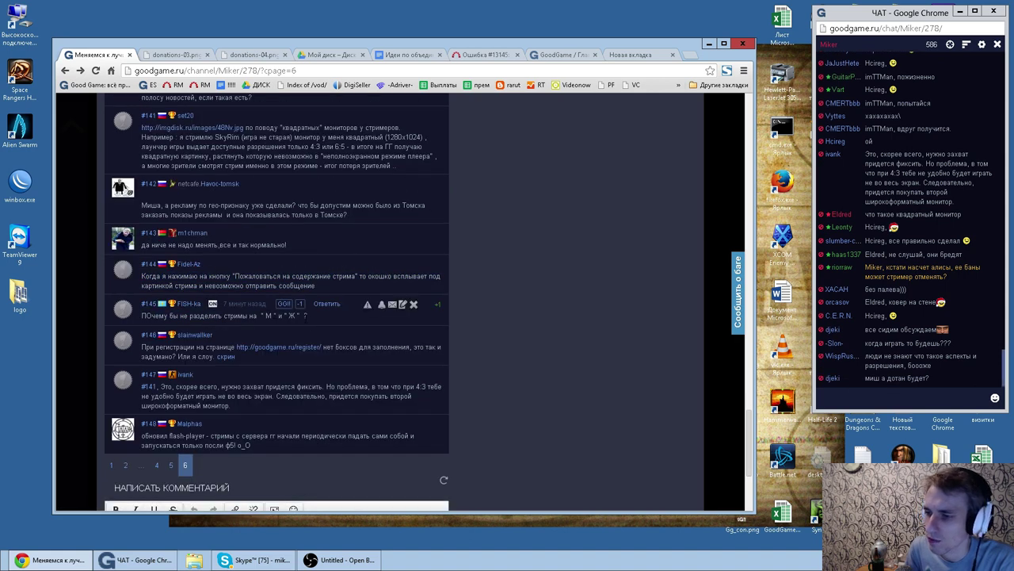
pyautogui.moveTo(318, 318); pyautogui.dragTo(266, 316)
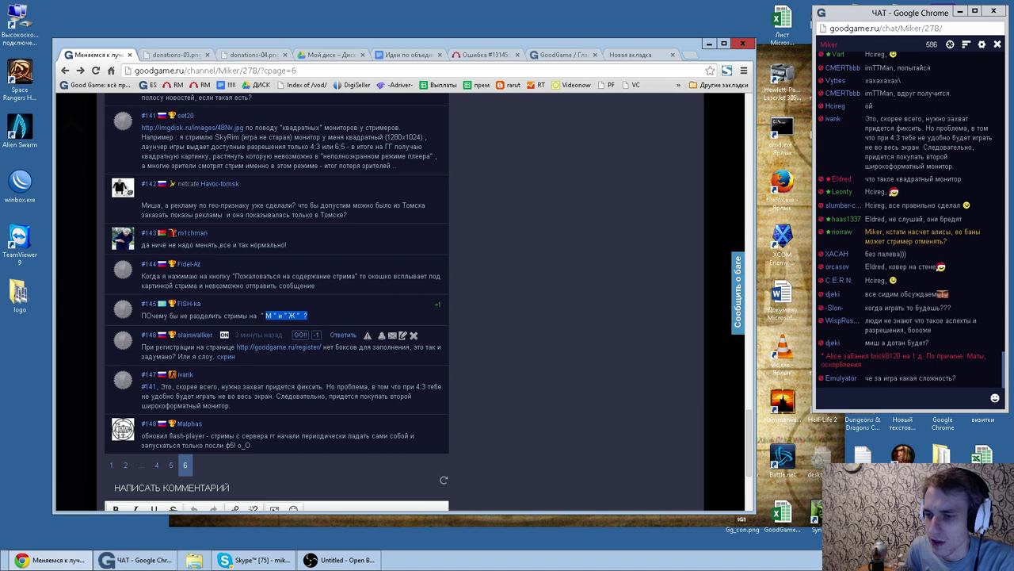
# Step: Read comment #146 about missing boxes on the registration page and open its goodgame.ru/register link
pyautogui.moveTo(155, 346); pyautogui.dragTo(197, 346)
pyautogui.click(198, 342)
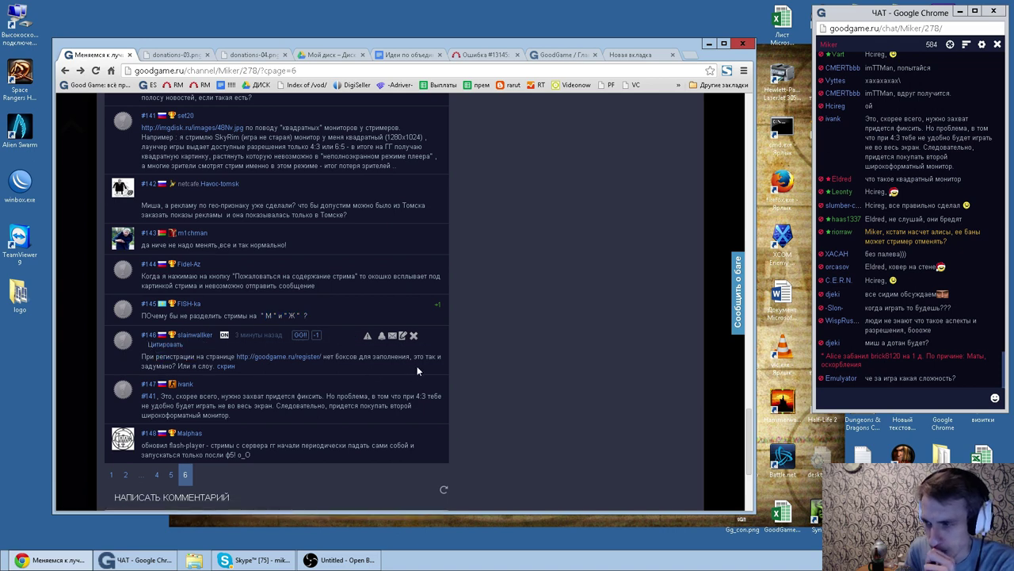
pyautogui.click(283, 356)
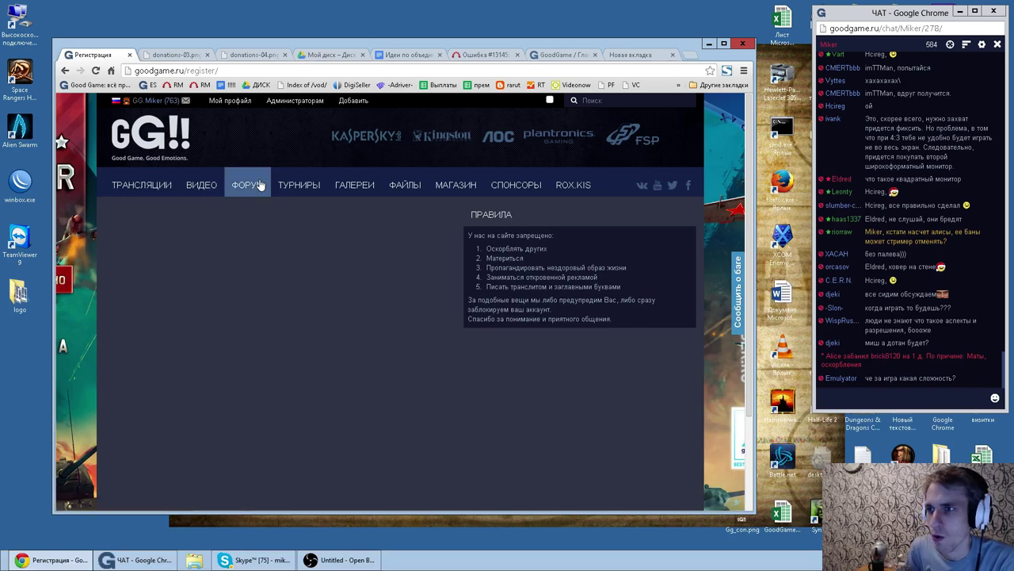
# Step: Look over the registration page for sign-up fields and log out of the site account
pyautogui.click(246, 71)
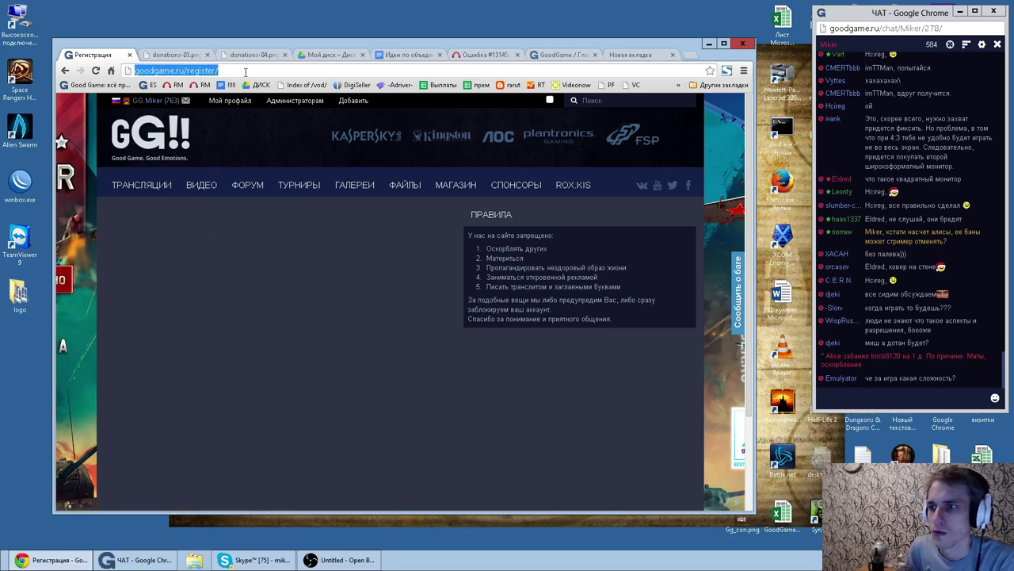
pyautogui.scroll(-3, 365, 292)
pyautogui.scroll(3, 366, 291)
pyautogui.moveTo(229, 100)
pyautogui.click(242, 224)
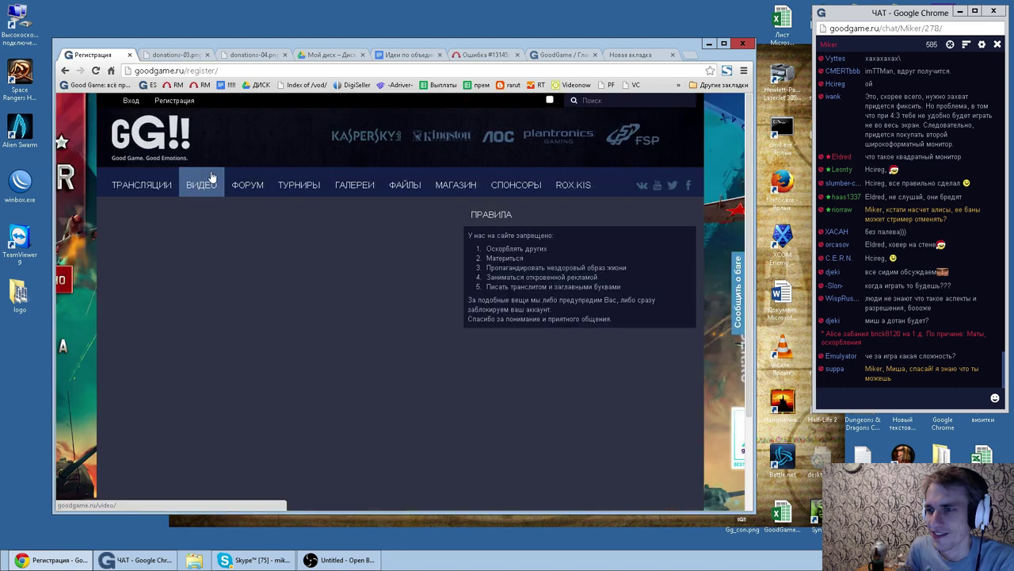
# Step: Check the pop-up registration form on the register page while logged out
pyautogui.click(174, 102)
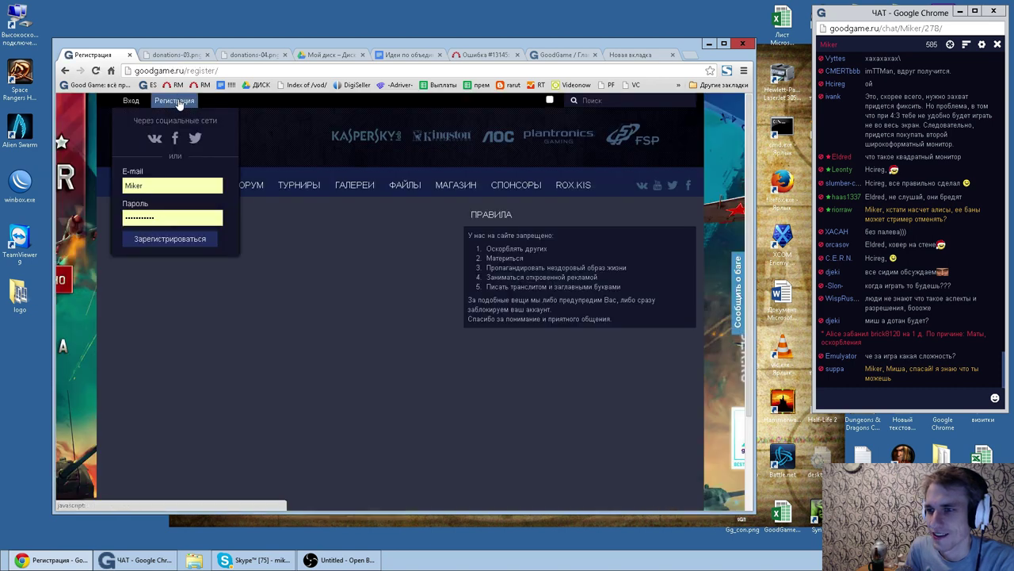
pyautogui.click(176, 103)
pyautogui.click(179, 104)
pyautogui.click(180, 105)
pyautogui.click(180, 105)
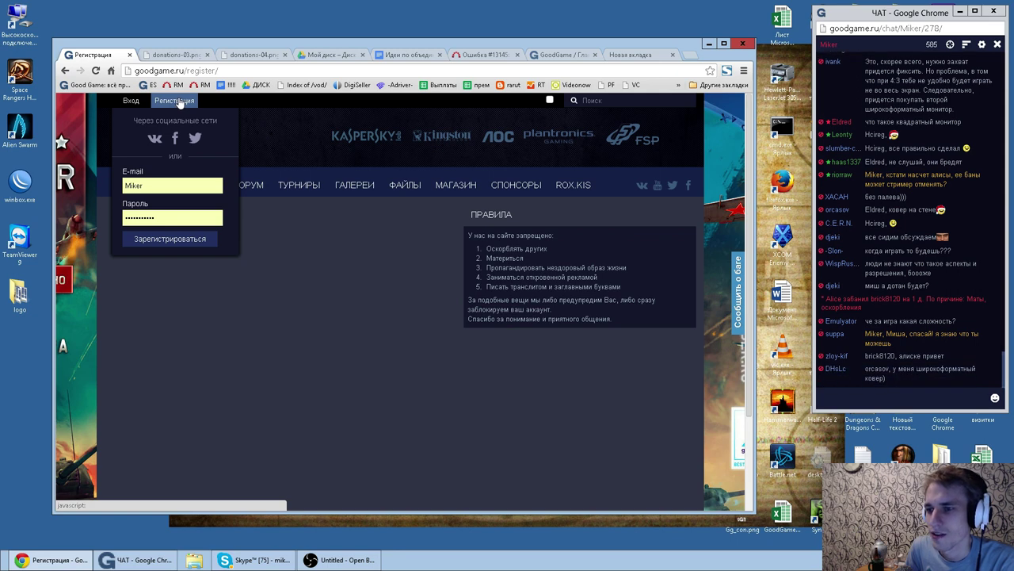
pyautogui.click(180, 105)
# Step: Go to the GoodGame.ru home page, look through it and check the registration form there
pyautogui.click(149, 149)
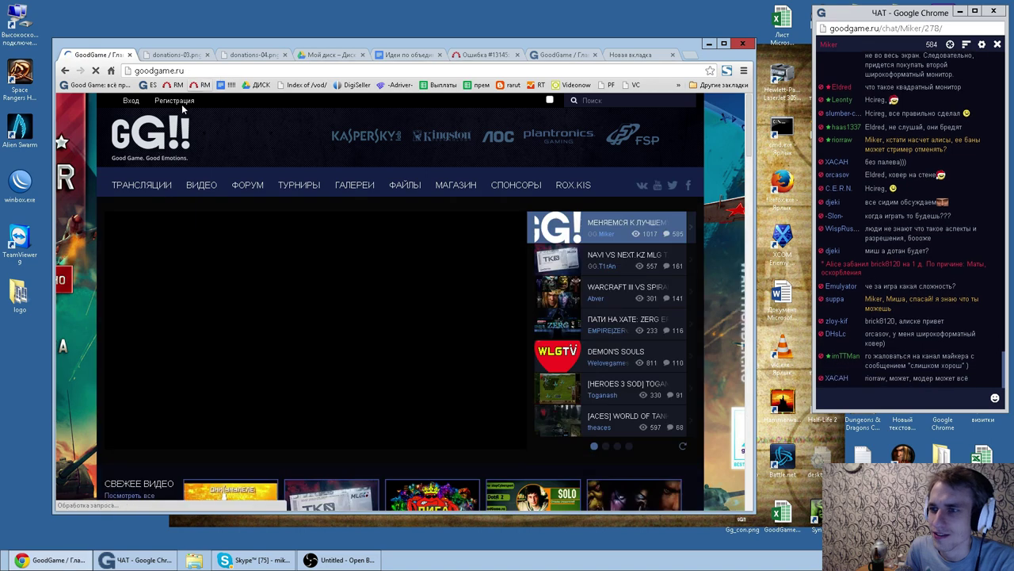
pyautogui.click(181, 105)
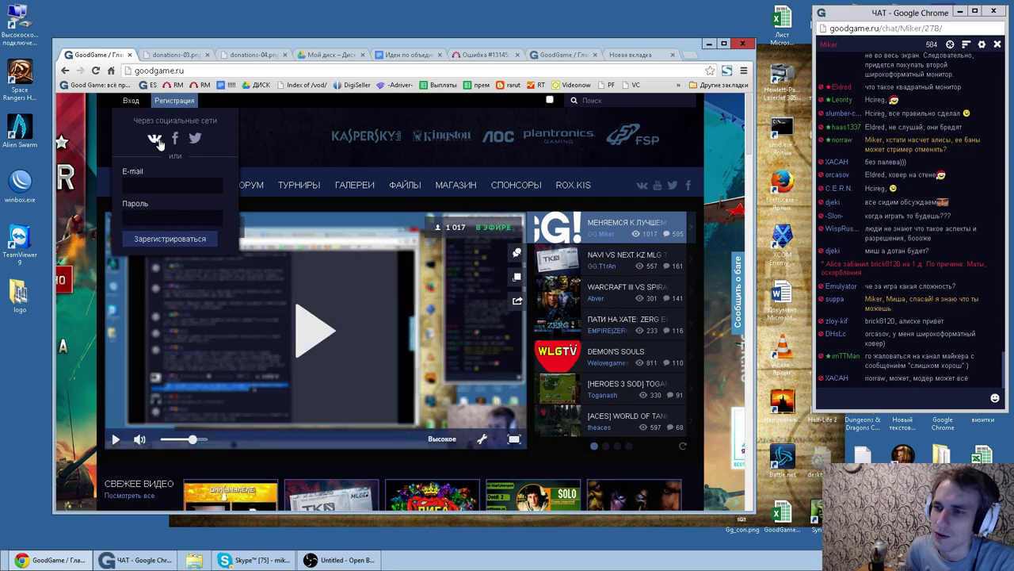
pyautogui.scroll(-10, 280, 162)
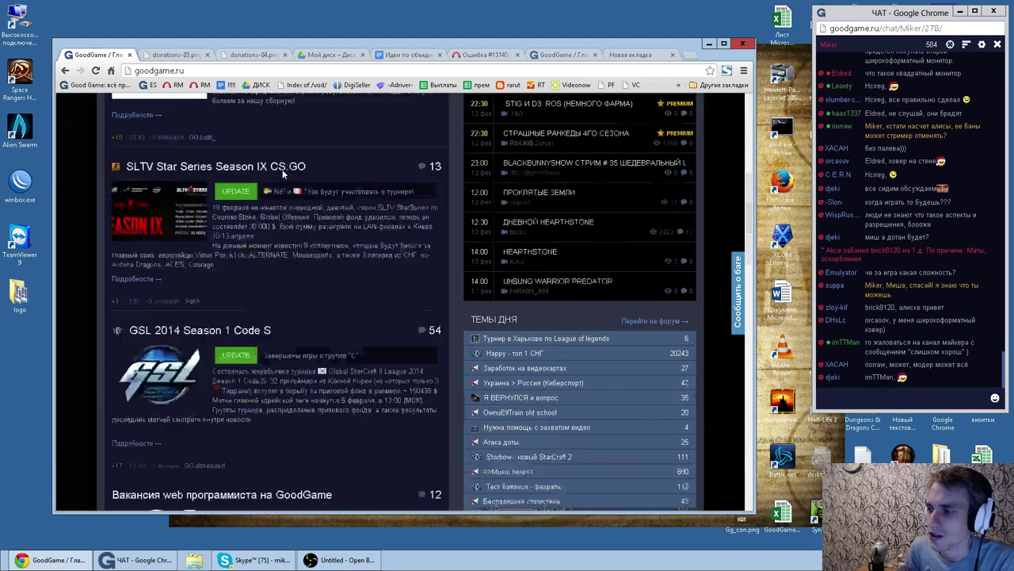
pyautogui.scroll(-5, 280, 161)
pyautogui.scroll(10, 277, 160)
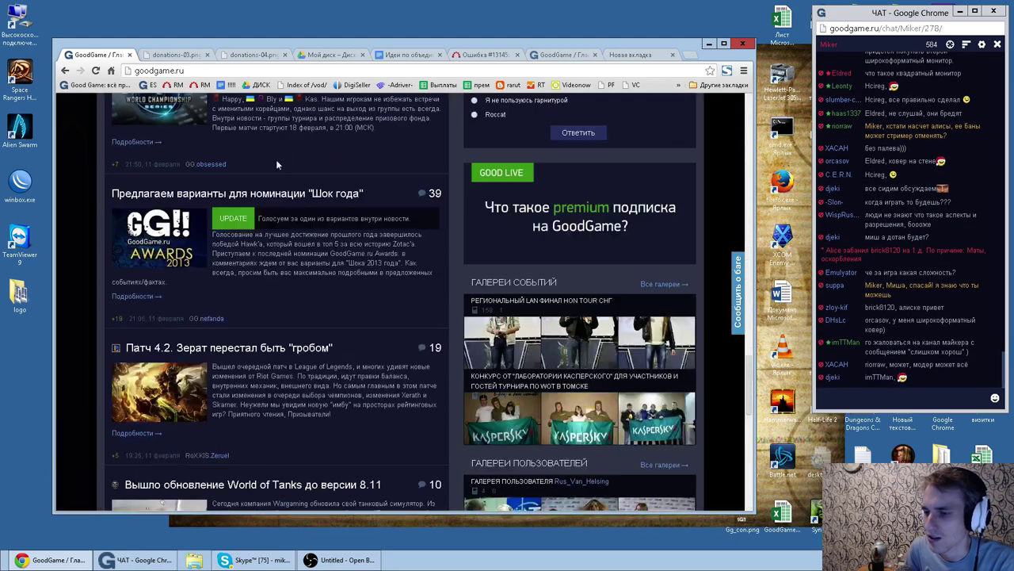
pyautogui.scroll(10, 291, 189)
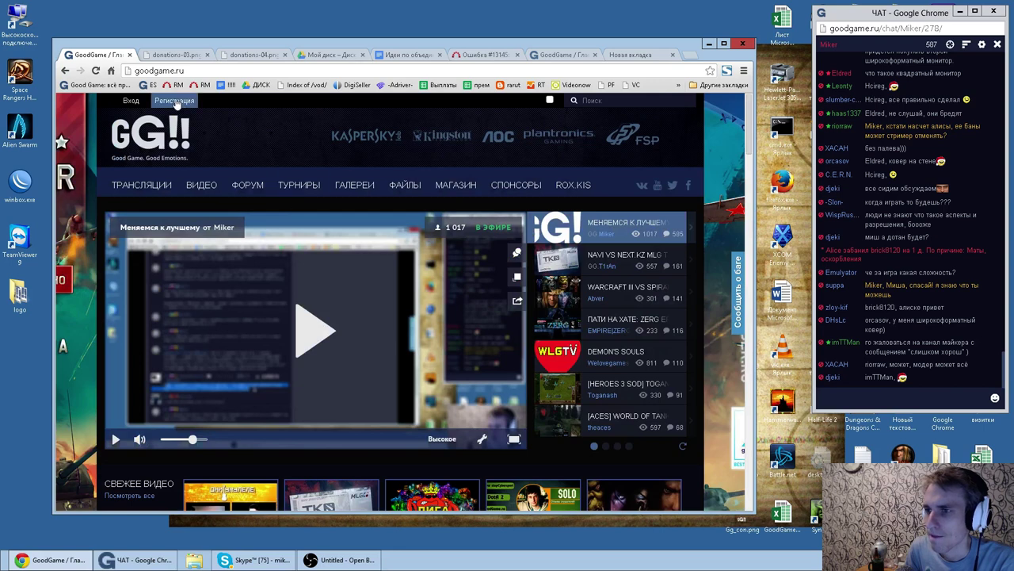
pyautogui.click(174, 101)
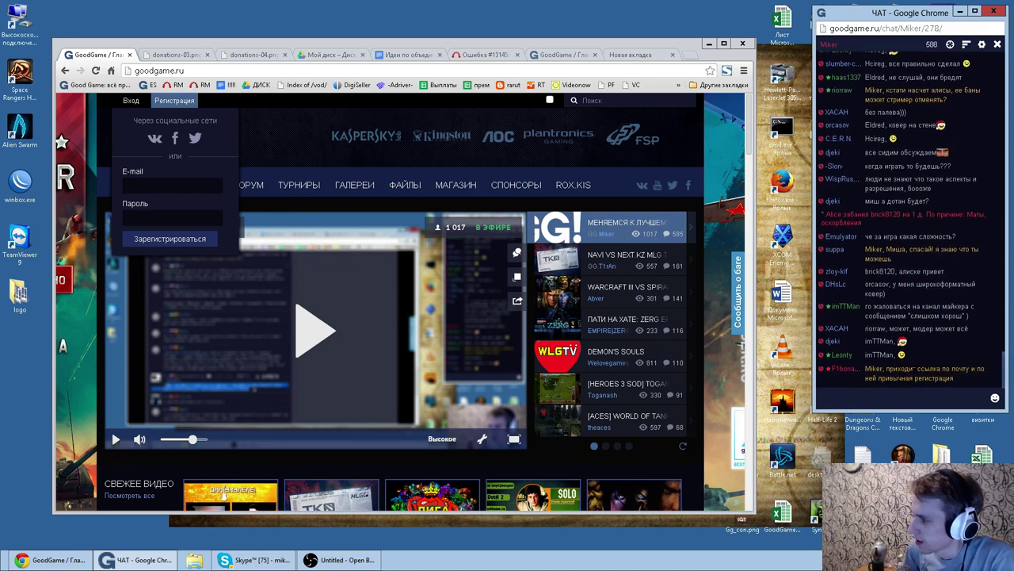
# Step: Read the chat message explaining that registration continues through a link sent by mail
pyautogui.moveTo(885, 368); pyautogui.dragTo(956, 379)
pyautogui.click(889, 370)
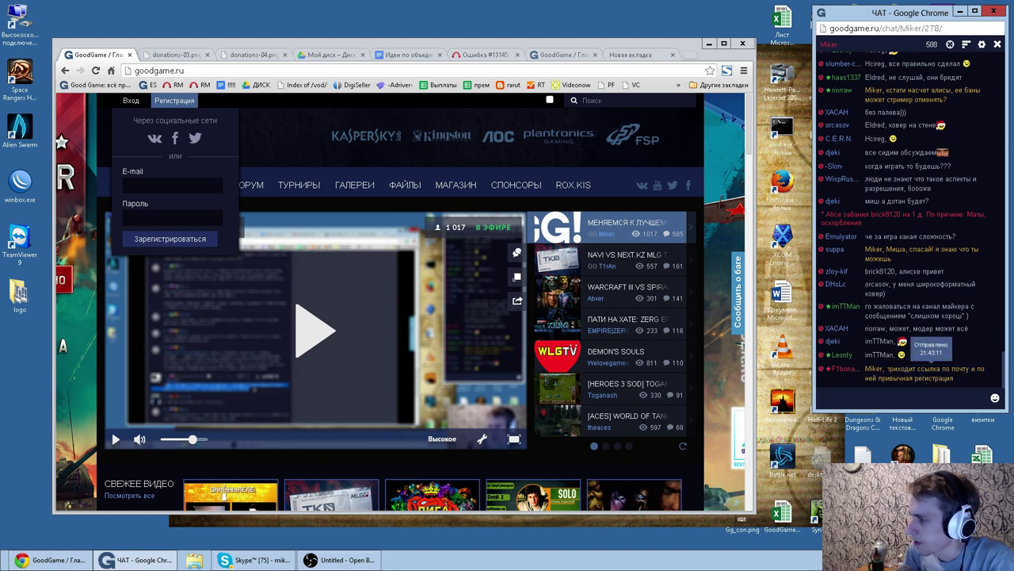
pyautogui.moveTo(887, 369); pyautogui.dragTo(955, 379)
pyautogui.click(887, 369)
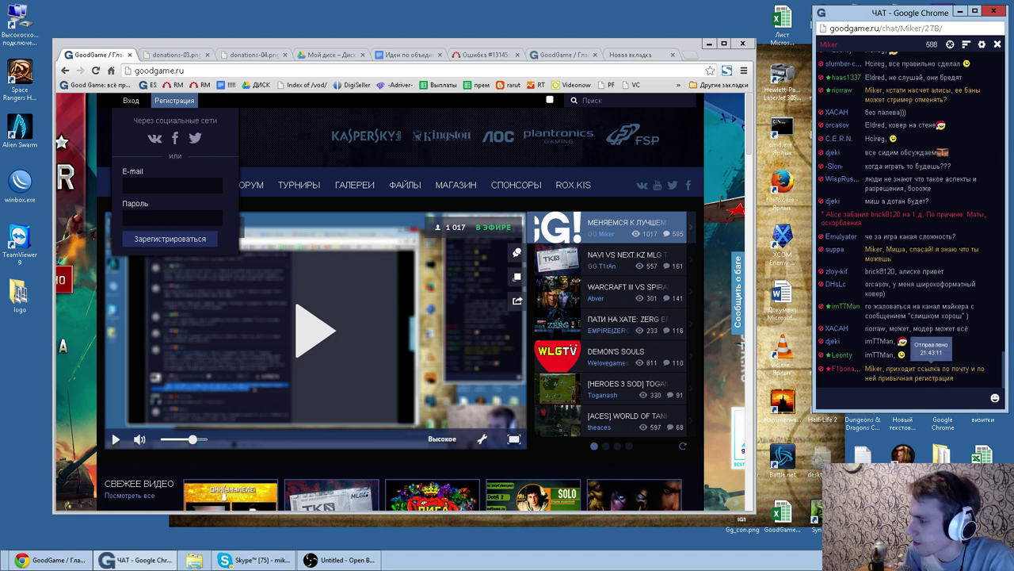
pyautogui.moveTo(889, 368); pyautogui.dragTo(955, 379)
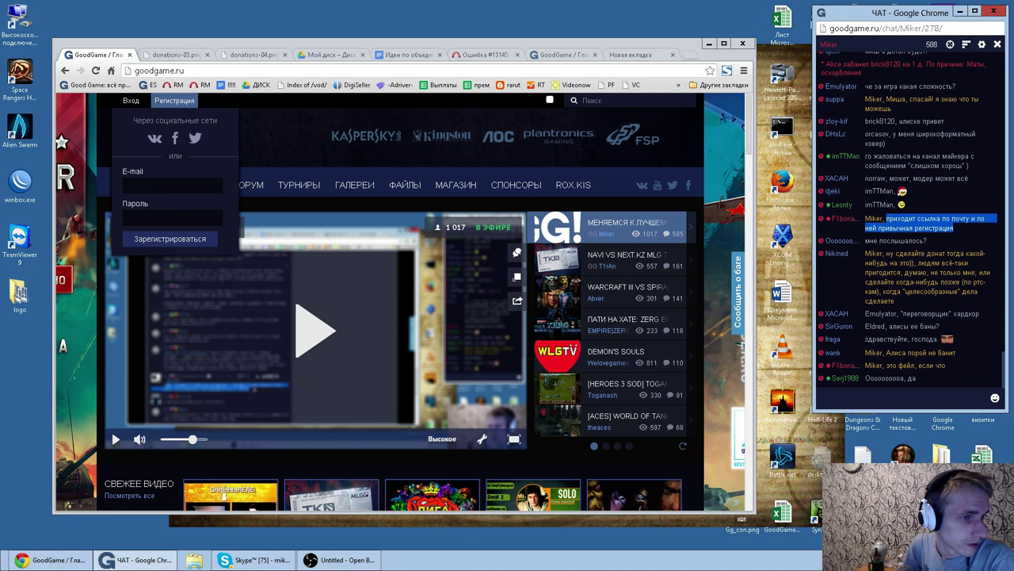
# Step: Log back in to the GoodGame.ru account with the account password
pyautogui.hotkey('alt', 'Tab')
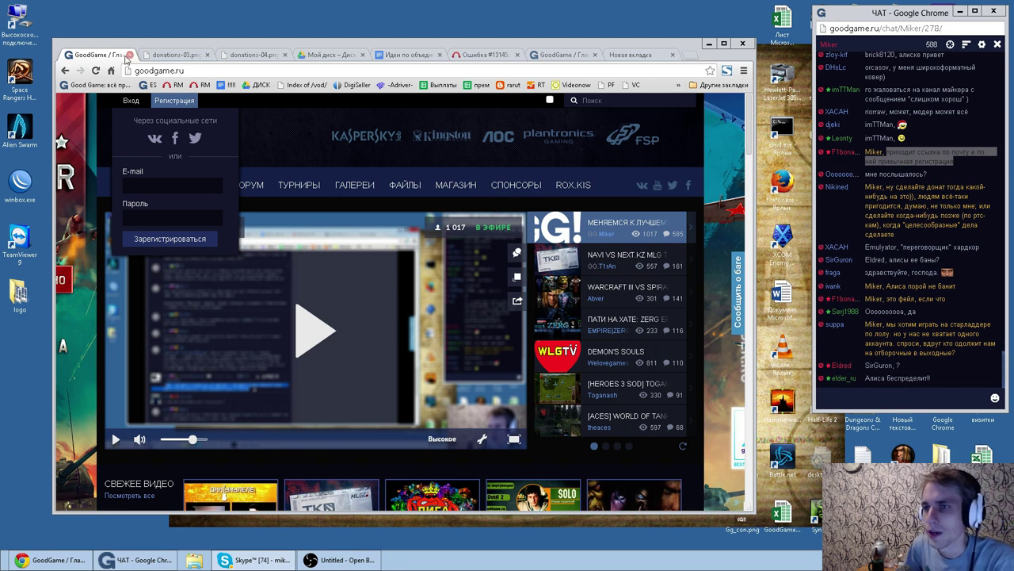
pyautogui.click(131, 101)
pyautogui.click(172, 218)
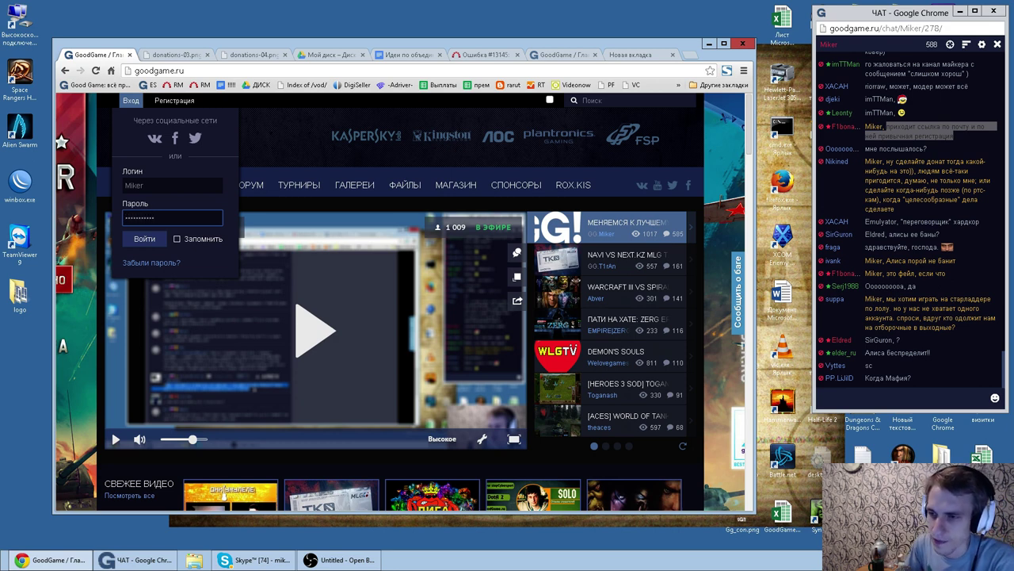
pyautogui.click(144, 238)
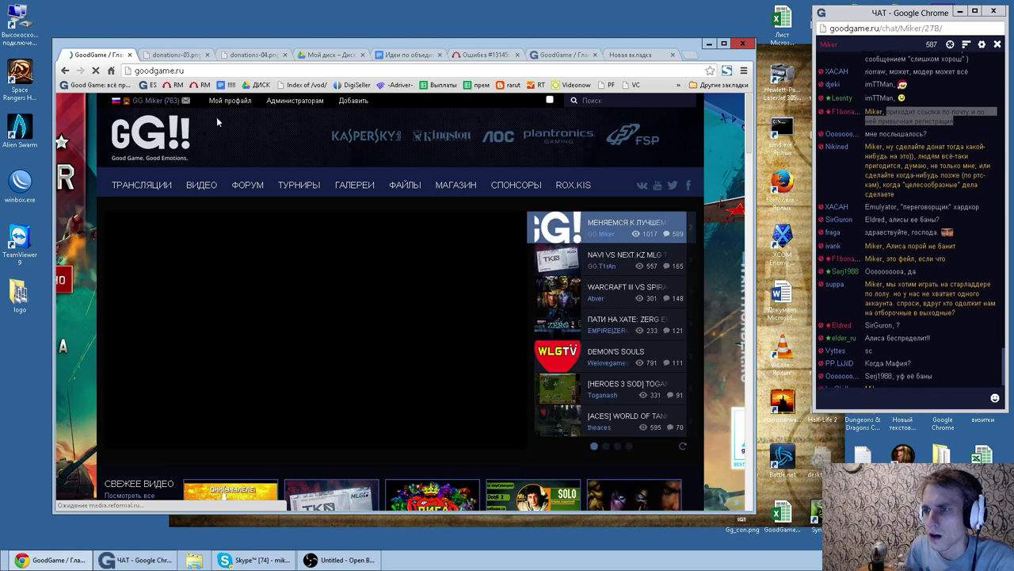
# Step: Open the account's own channel page and go to page 6 of its comments, down to the last entries
pyautogui.moveTo(229, 101)
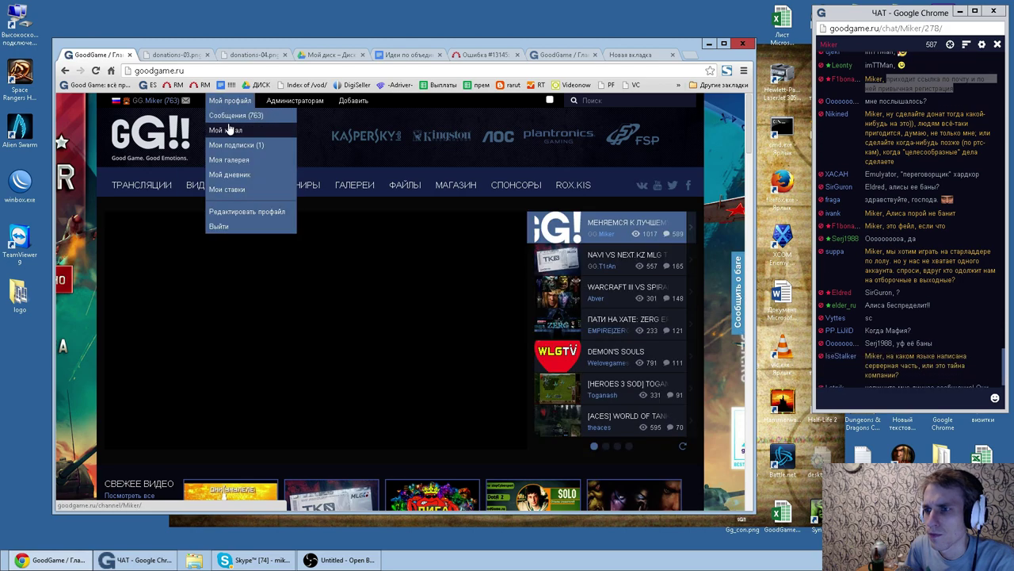
pyautogui.click(229, 130)
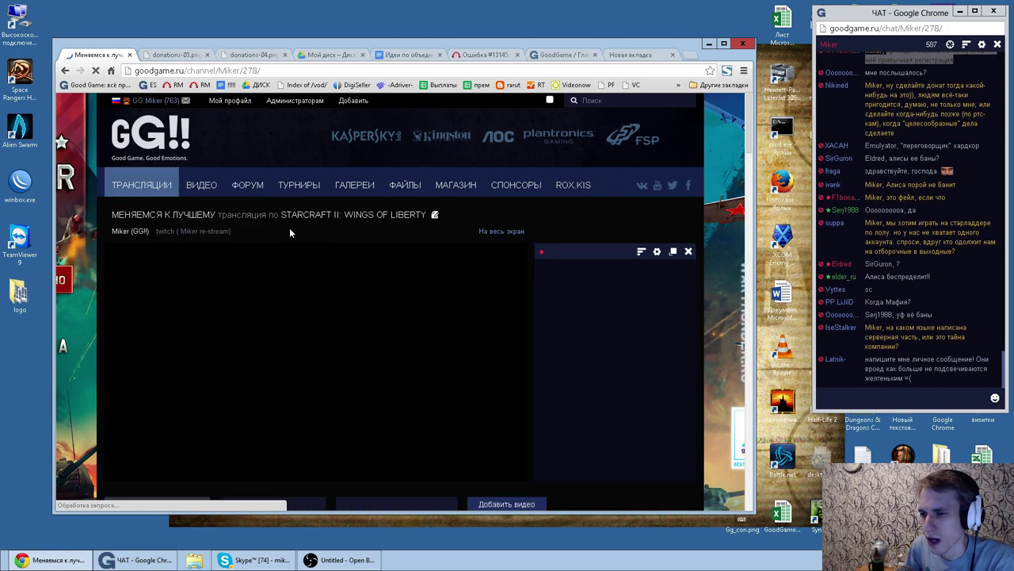
pyautogui.scroll(-15, 293, 242)
pyautogui.scroll(7, 300, 259)
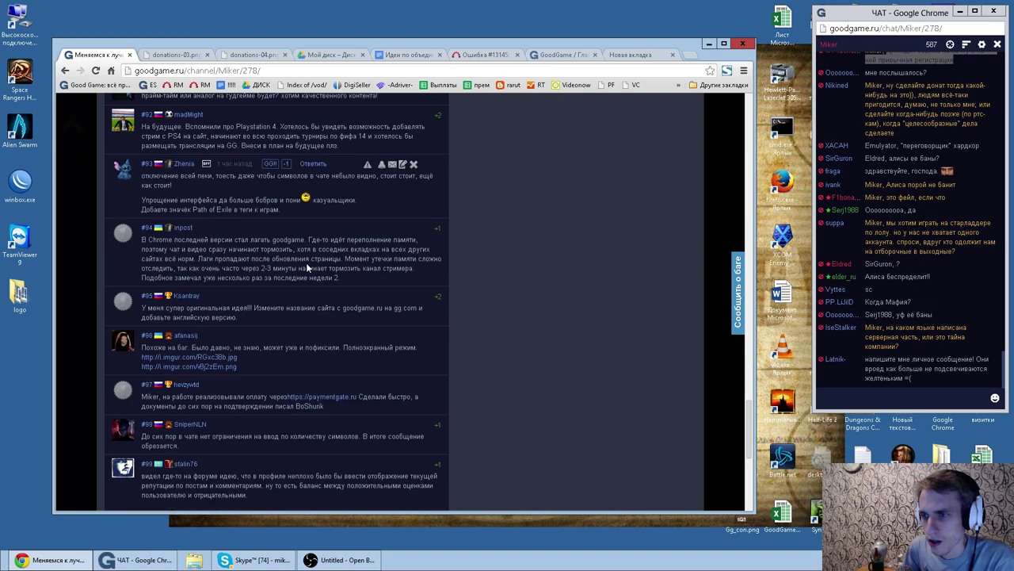
pyautogui.scroll(-5, 306, 266)
pyautogui.click(196, 269)
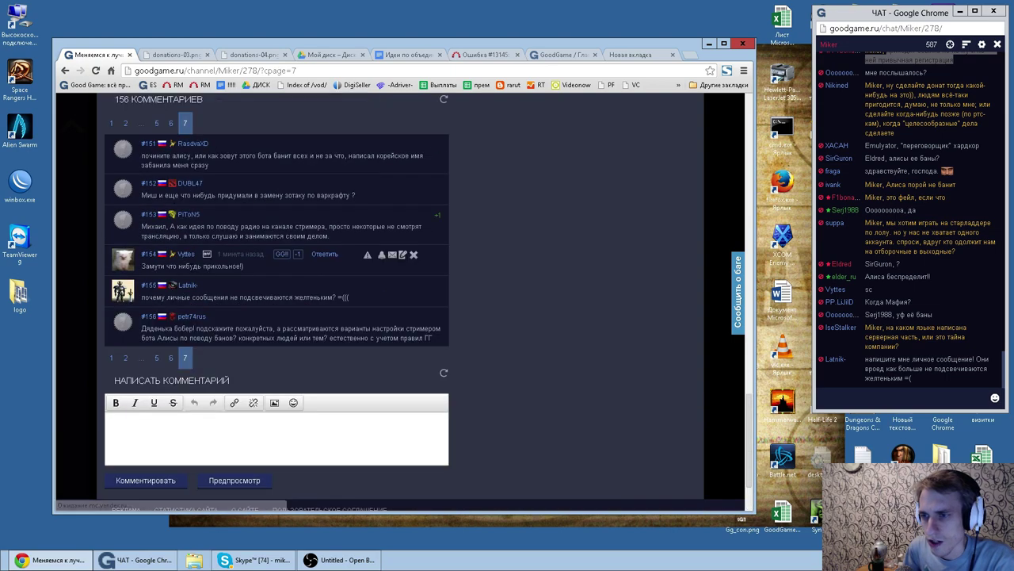
pyautogui.click(171, 124)
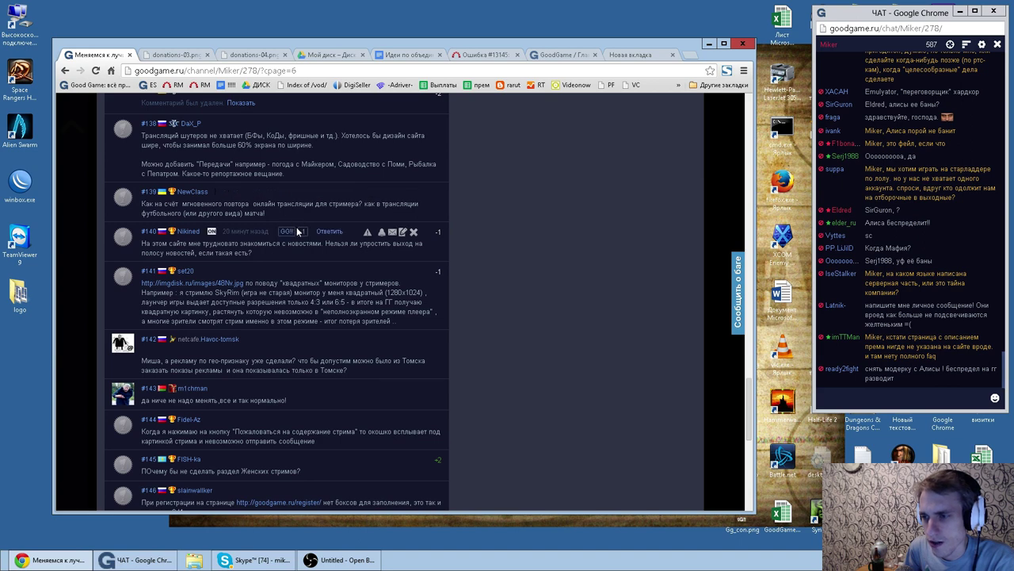
pyautogui.scroll(-3, 309, 238)
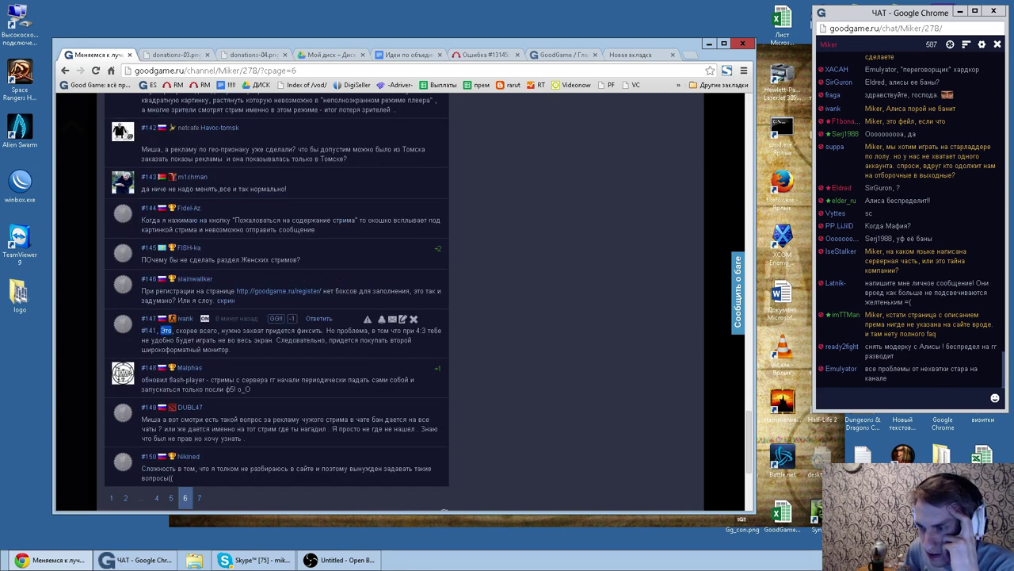
# Step: Read comments #147 and #148 about the 4:3 capture problem and streams dropping after the flash-player update
pyautogui.moveTo(161, 330); pyautogui.dragTo(301, 331)
pyautogui.doubleClick(156, 379)
pyautogui.doubleClick(198, 379)
pyautogui.doubleClick(225, 379)
pyautogui.doubleClick(256, 379)
pyautogui.doubleClick(315, 380)
pyautogui.doubleClick(316, 379)
pyautogui.doubleClick(359, 379)
pyautogui.doubleClick(381, 379)
pyautogui.click(266, 388)
pyautogui.moveTo(263, 387); pyautogui.dragTo(143, 380)
pyautogui.click(192, 387)
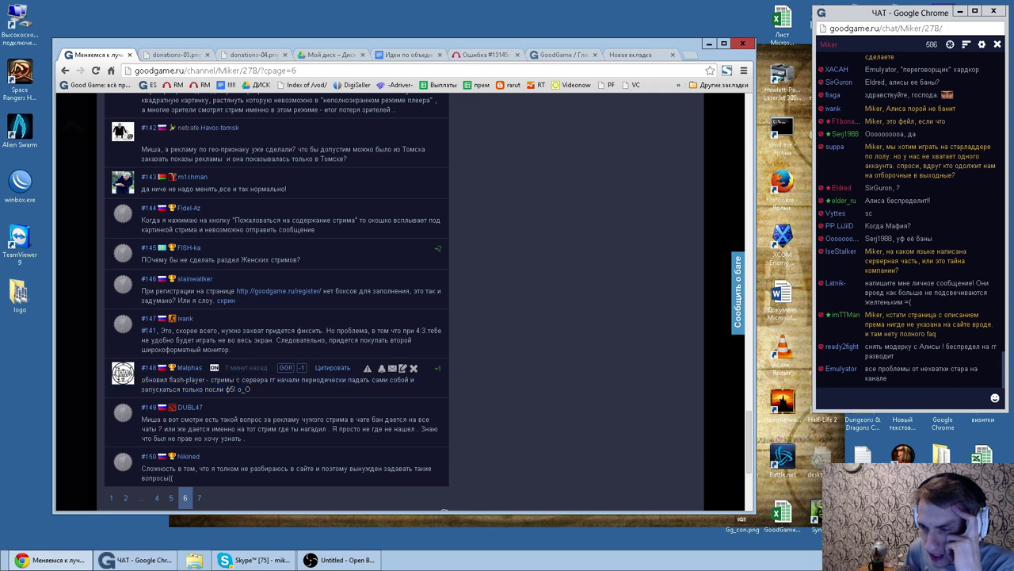
pyautogui.doubleClick(255, 379)
pyautogui.doubleClick(290, 379)
pyautogui.click(301, 379)
pyautogui.doubleClick(360, 379)
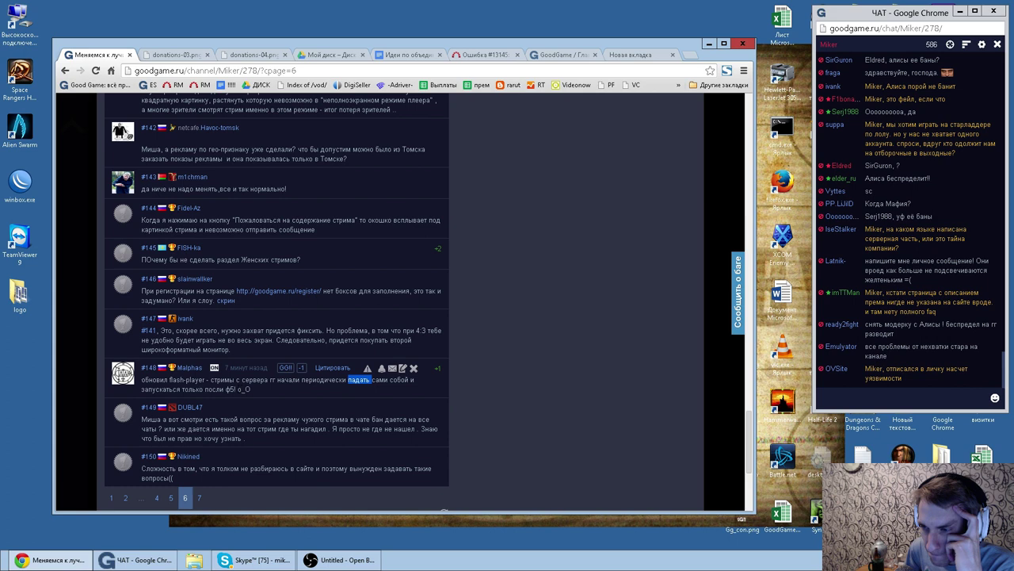
pyautogui.click(360, 380)
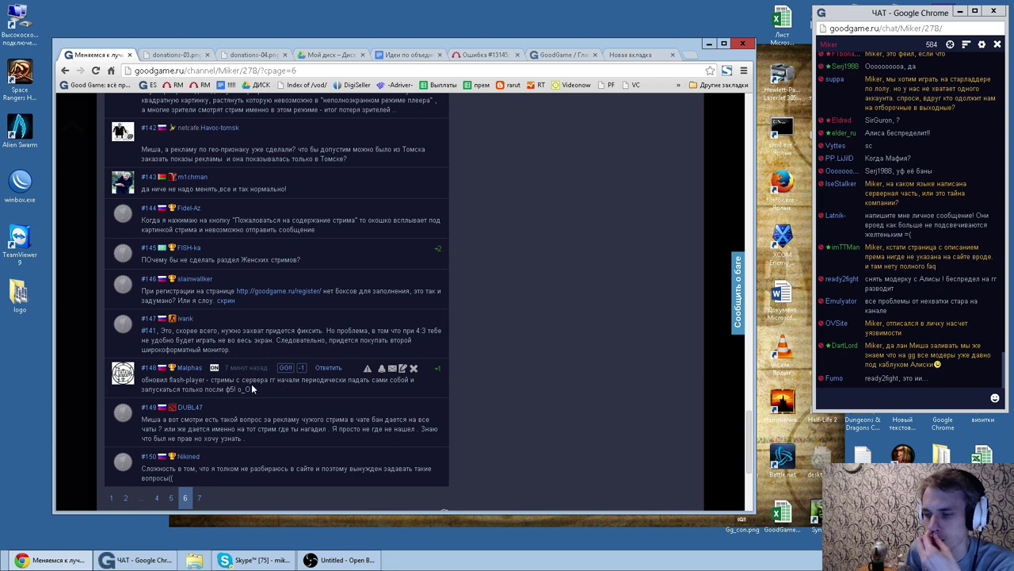
pyautogui.moveTo(259, 393); pyautogui.dragTo(141, 379)
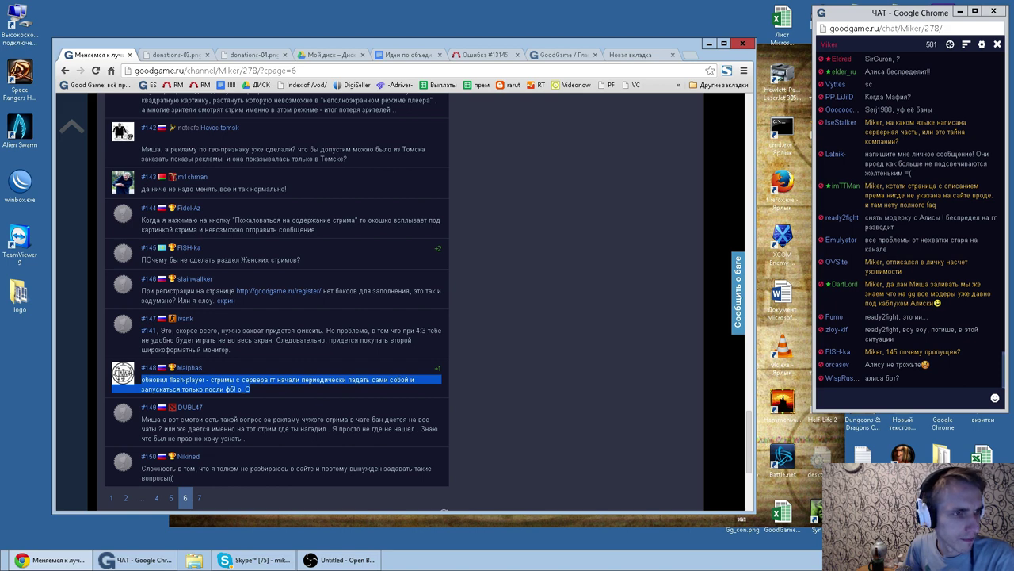
pyautogui.hotkey('alt', 'Tab')
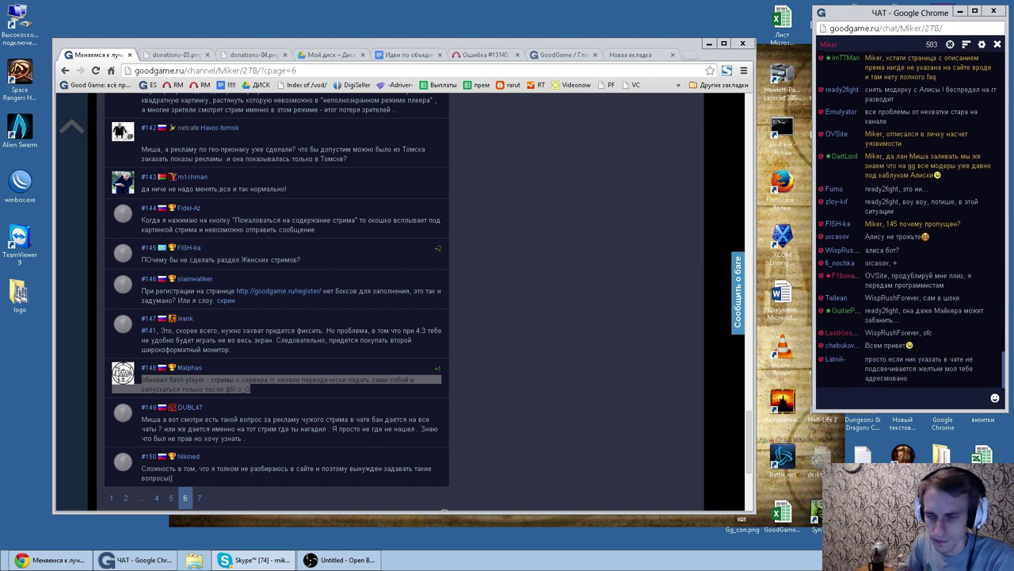
# Step: Read comment #149 asking whether advertising another stream brings a ban in all chats or only one
pyautogui.click(224, 428)
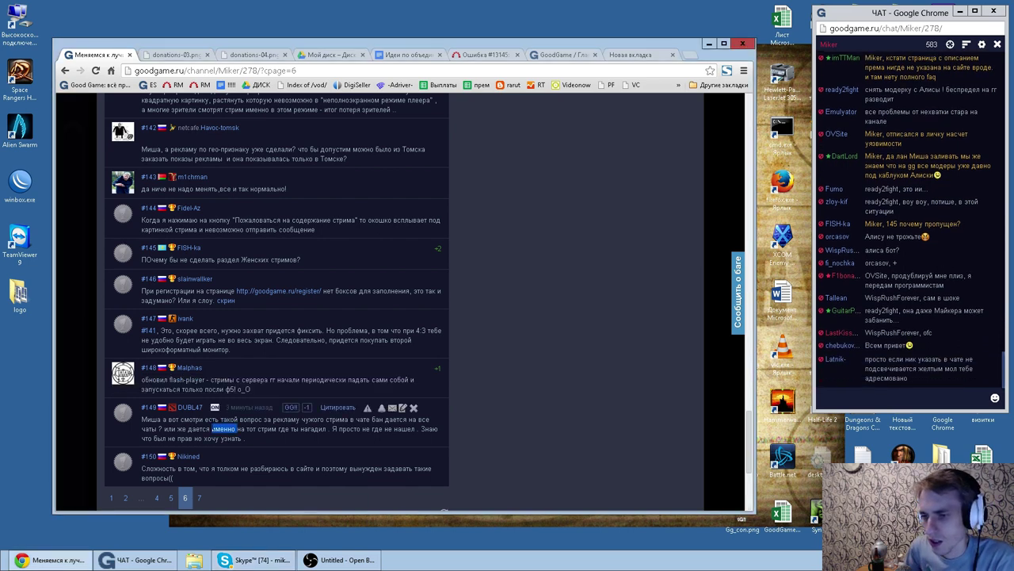
pyautogui.doubleClick(250, 420)
pyautogui.doubleClick(313, 428)
pyautogui.doubleClick(353, 419)
pyautogui.doubleClick(364, 420)
pyautogui.doubleClick(378, 419)
pyautogui.click(378, 419)
pyautogui.moveTo(158, 429); pyautogui.dragTo(236, 429)
pyautogui.click(236, 429)
pyautogui.click(317, 429)
pyautogui.doubleClick(350, 428)
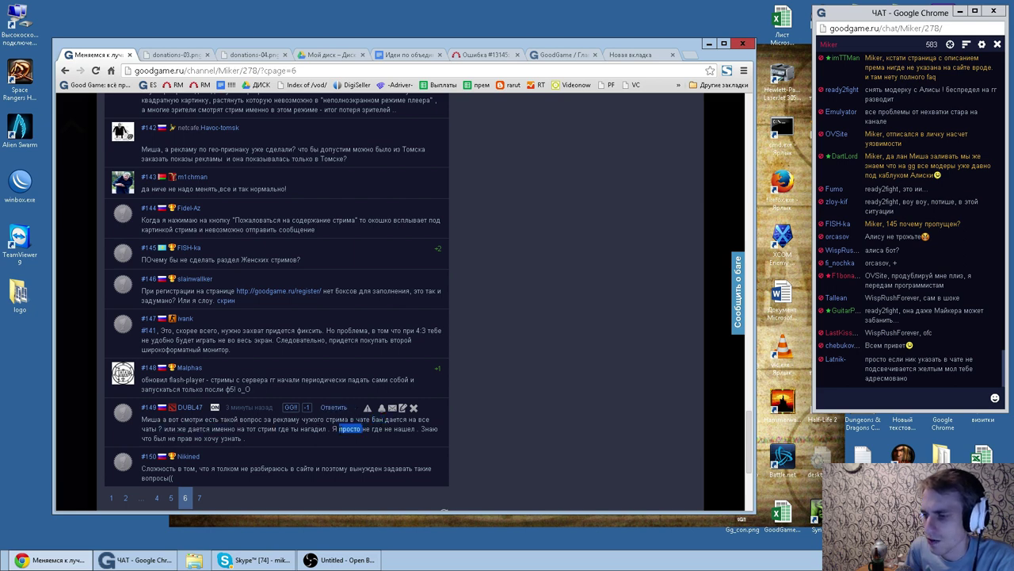
pyautogui.click(392, 429)
pyautogui.moveTo(165, 429); pyautogui.dragTo(416, 429)
pyautogui.scroll(-2, 460, 424)
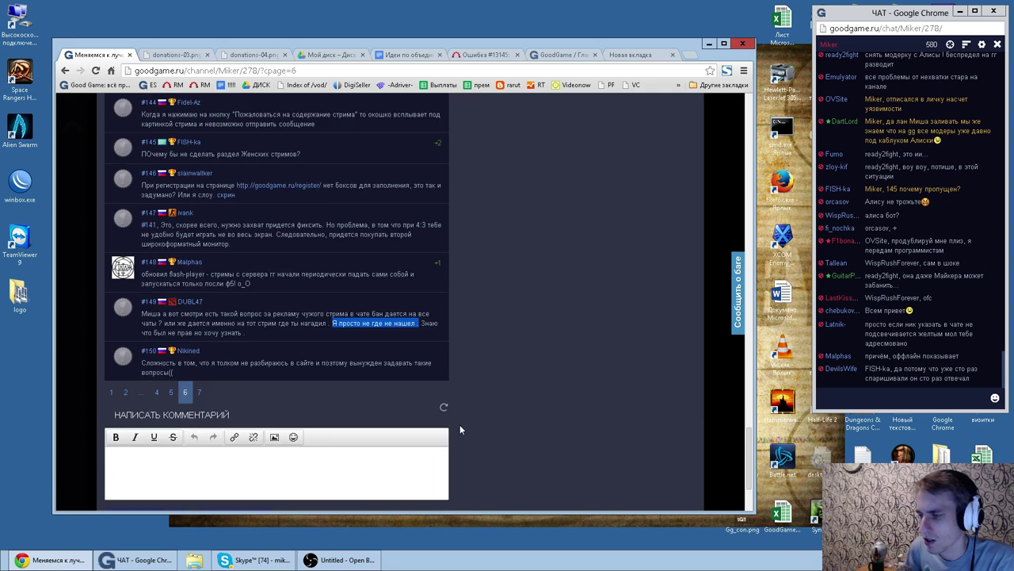
pyautogui.moveTo(249, 332); pyautogui.dragTo(148, 315)
pyautogui.click(147, 315)
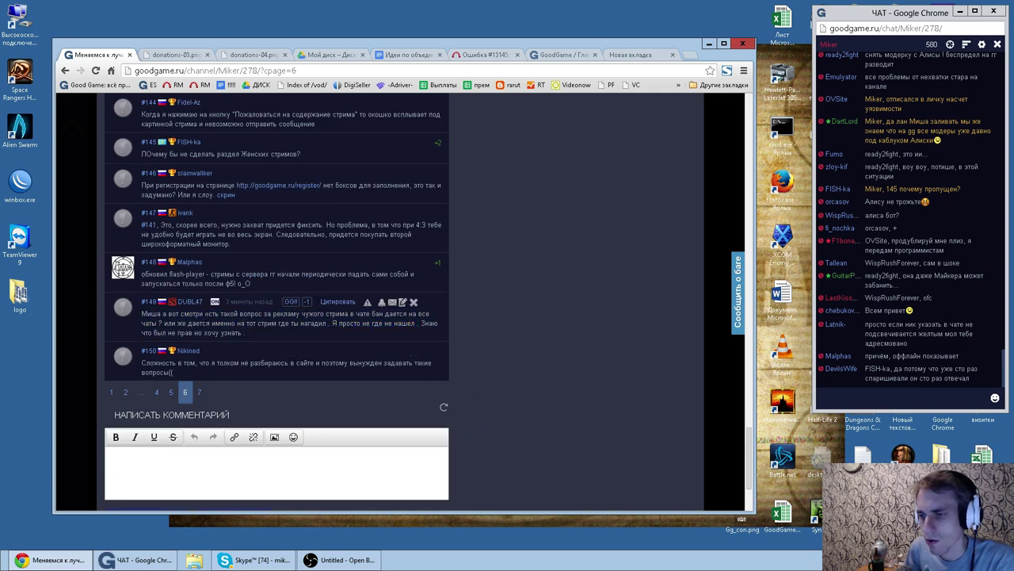
# Step: Read comment #150 about the difficulty of finding one's way around the site
pyautogui.moveTo(181, 372); pyautogui.dragTo(140, 366)
pyautogui.click(195, 374)
pyautogui.doubleClick(230, 362)
pyautogui.doubleClick(271, 362)
pyautogui.moveTo(306, 362); pyautogui.dragTo(310, 362)
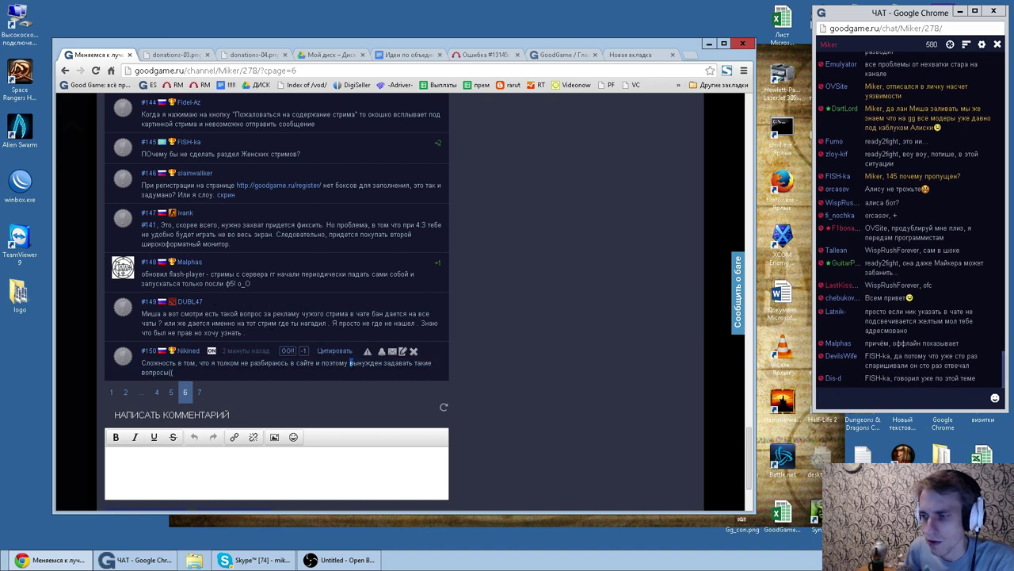
# Step: Go to comment page 7 and read comment #151 about the Alisa bot banning users for nothing
pyautogui.click(198, 391)
pyautogui.doubleClick(156, 155)
pyautogui.doubleClick(219, 156)
pyautogui.doubleClick(257, 155)
pyautogui.doubleClick(283, 155)
pyautogui.click(283, 155)
pyautogui.doubleClick(362, 155)
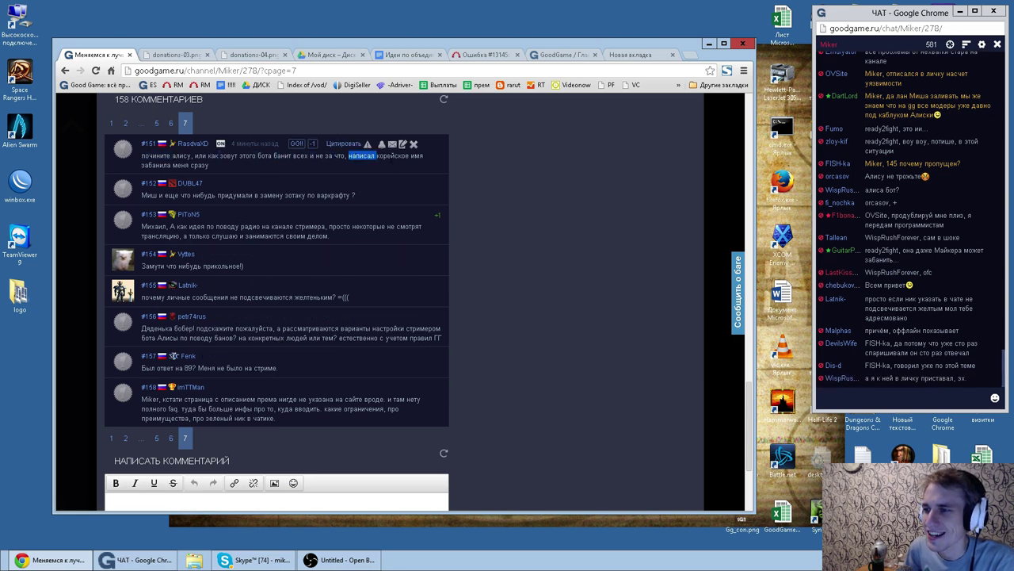
pyautogui.click(354, 159)
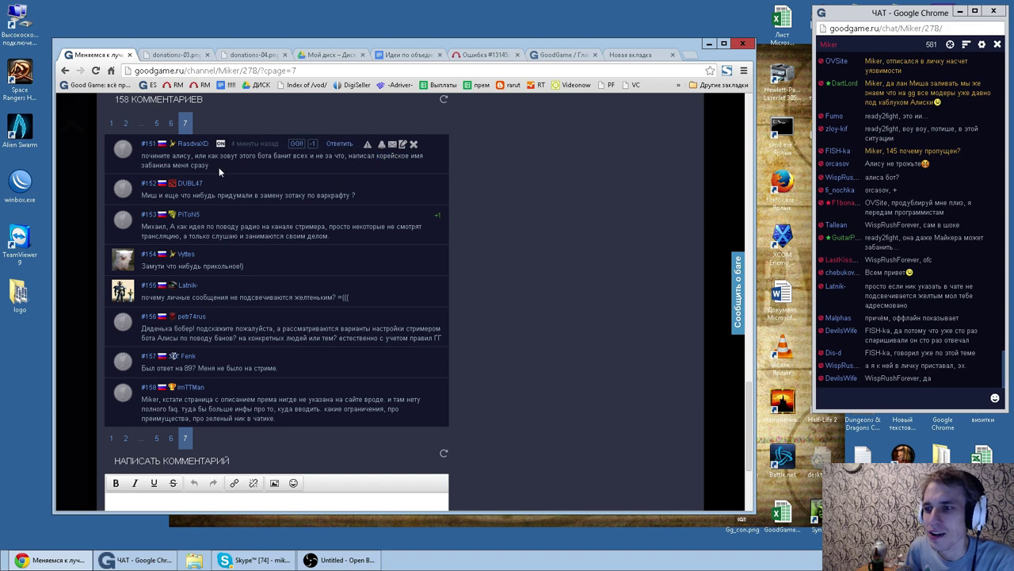
pyautogui.moveTo(220, 169); pyautogui.dragTo(190, 165)
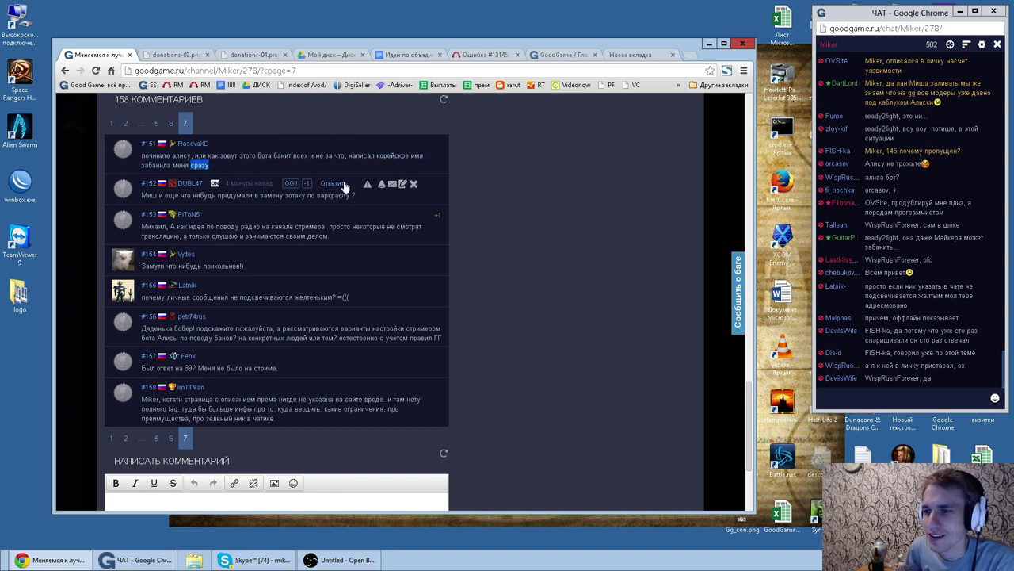
# Step: Read comment #152 asking about a replacement for the Zotac Warcraft event, glancing at the start of comment #153
pyautogui.doubleClick(272, 195)
pyautogui.doubleClick(310, 195)
pyautogui.doubleClick(275, 198)
pyautogui.doubleClick(184, 197)
pyautogui.click(207, 196)
pyautogui.doubleClick(238, 194)
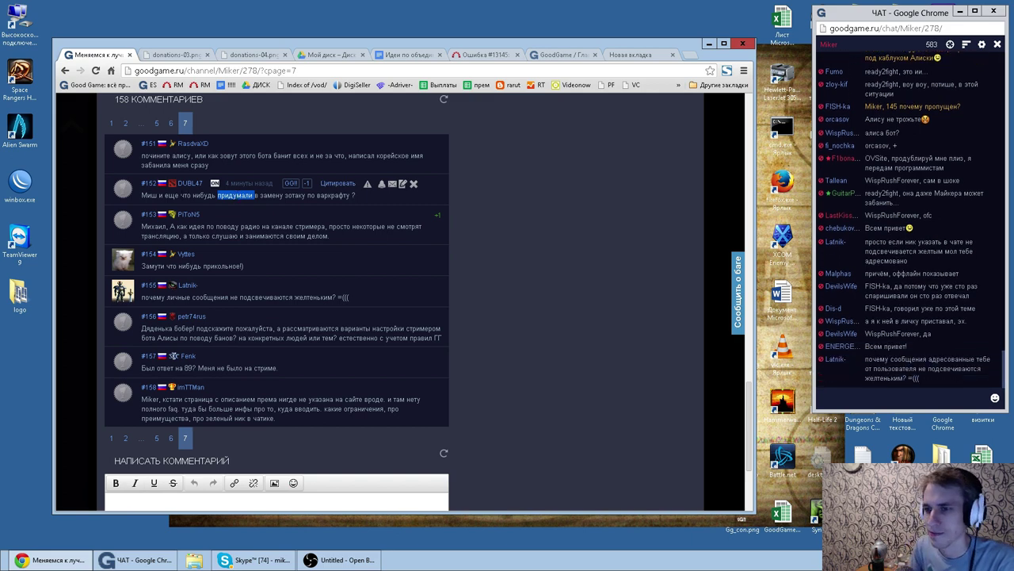
pyautogui.doubleClick(250, 226)
pyautogui.click(270, 226)
pyautogui.doubleClick(310, 226)
pyautogui.click(325, 226)
pyautogui.doubleClick(369, 226)
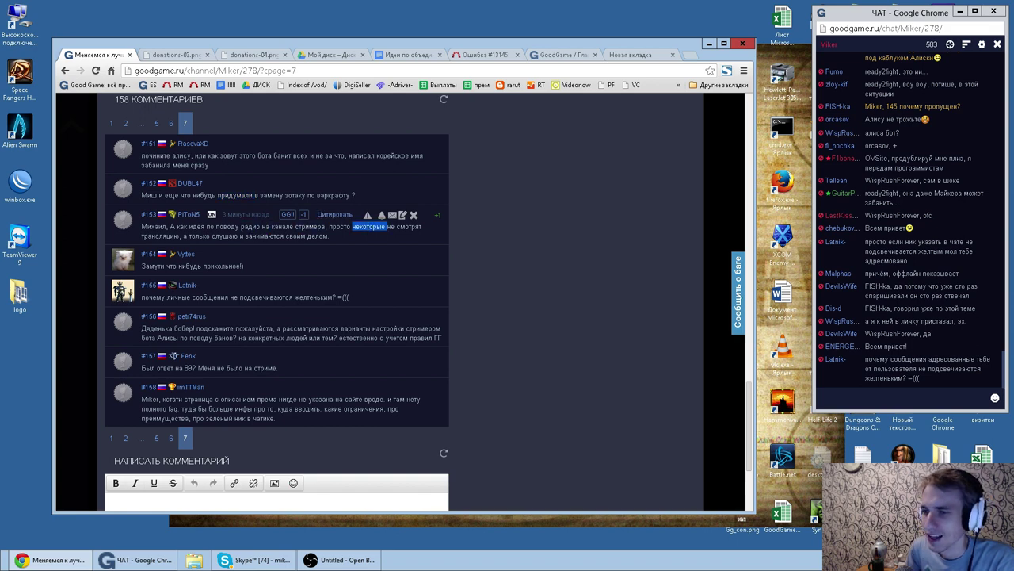
pyautogui.moveTo(142, 195); pyautogui.dragTo(283, 195)
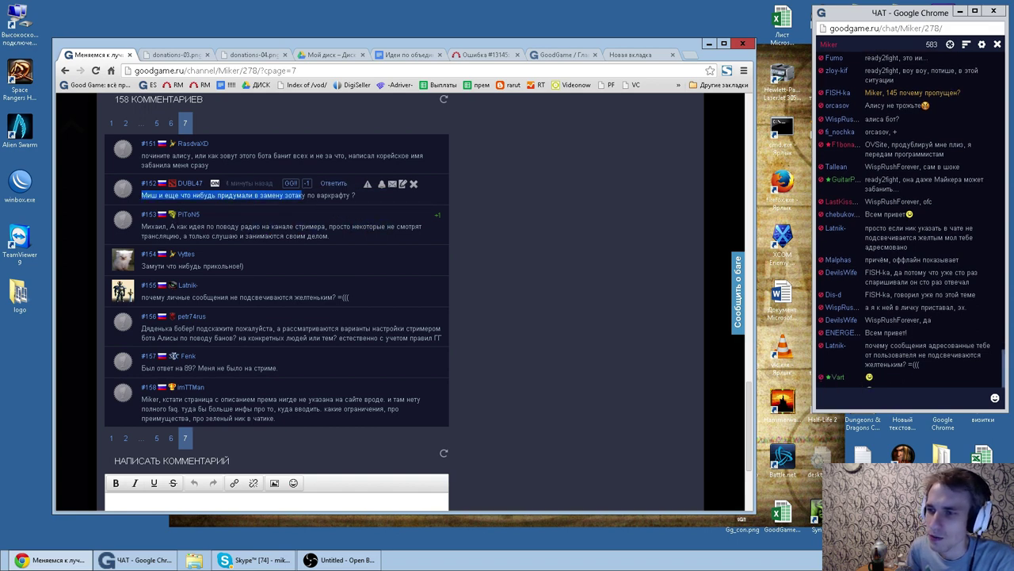
pyautogui.click(358, 200)
pyautogui.moveTo(356, 195); pyautogui.dragTo(142, 195)
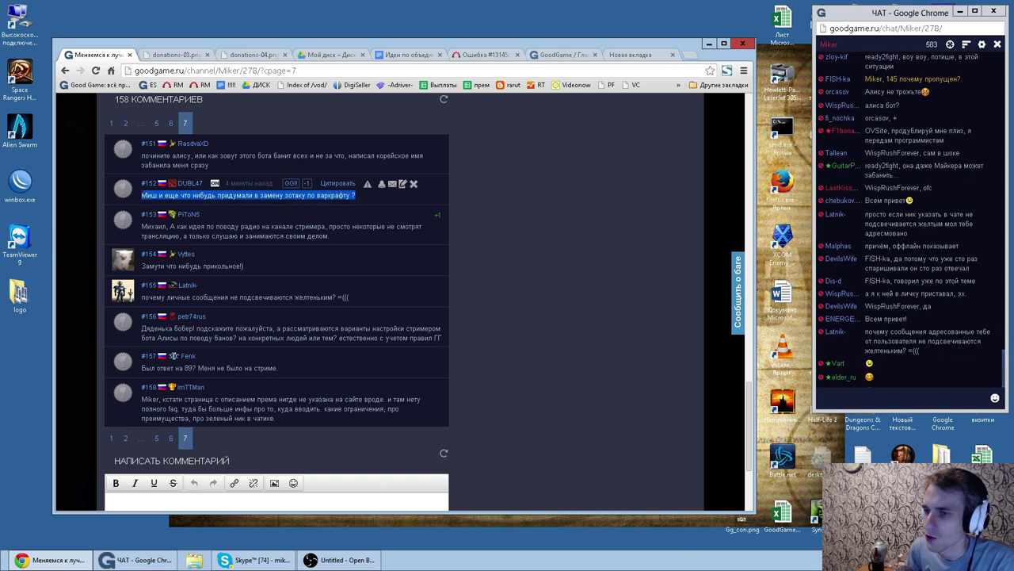
pyautogui.doubleClick(269, 195)
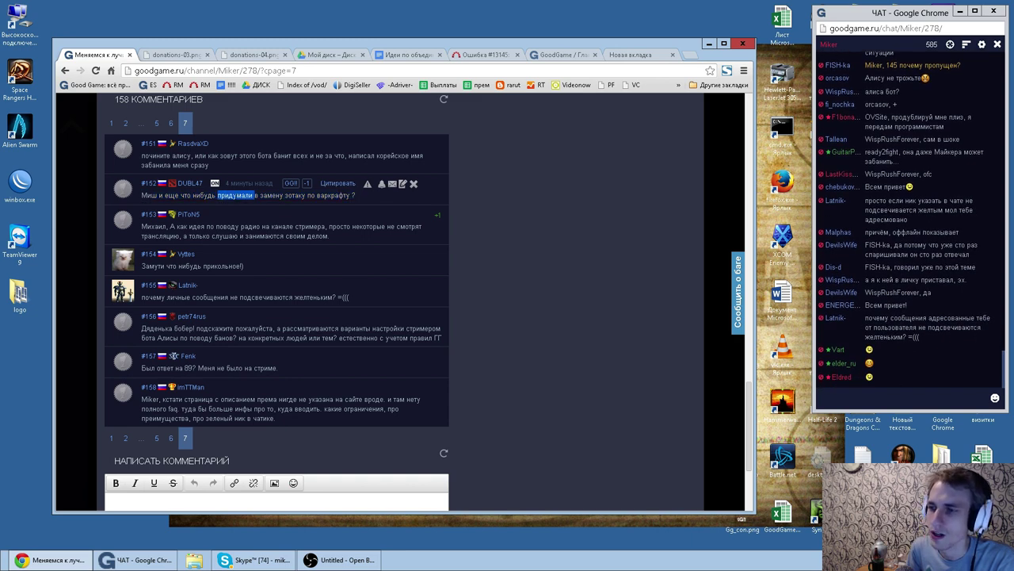
pyautogui.doubleClick(333, 195)
pyautogui.click(369, 199)
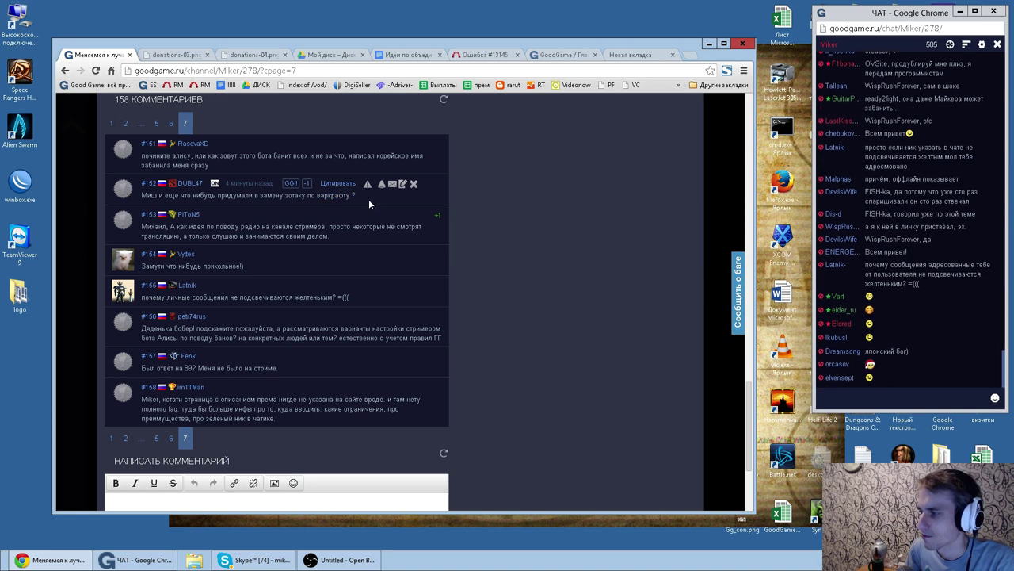
# Step: Read comment #153 proposing a radio mode on streamers' channels for people who only listen
pyautogui.moveTo(141, 227)
pyautogui.mouseDown()
pyautogui.moveTo(347, 236)
pyautogui.moveTo(146, 227)
pyautogui.mouseUp()
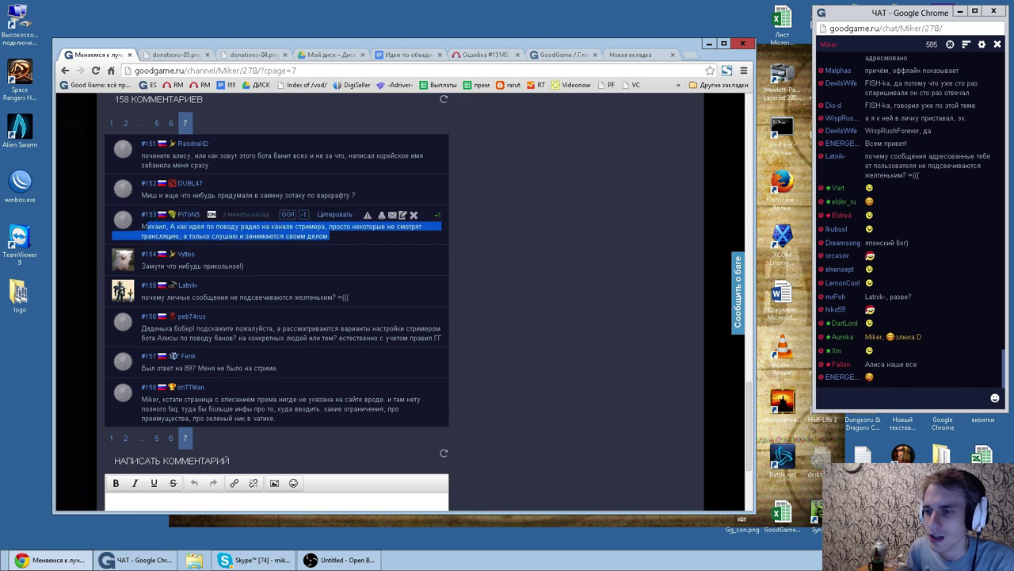
pyautogui.click(350, 246)
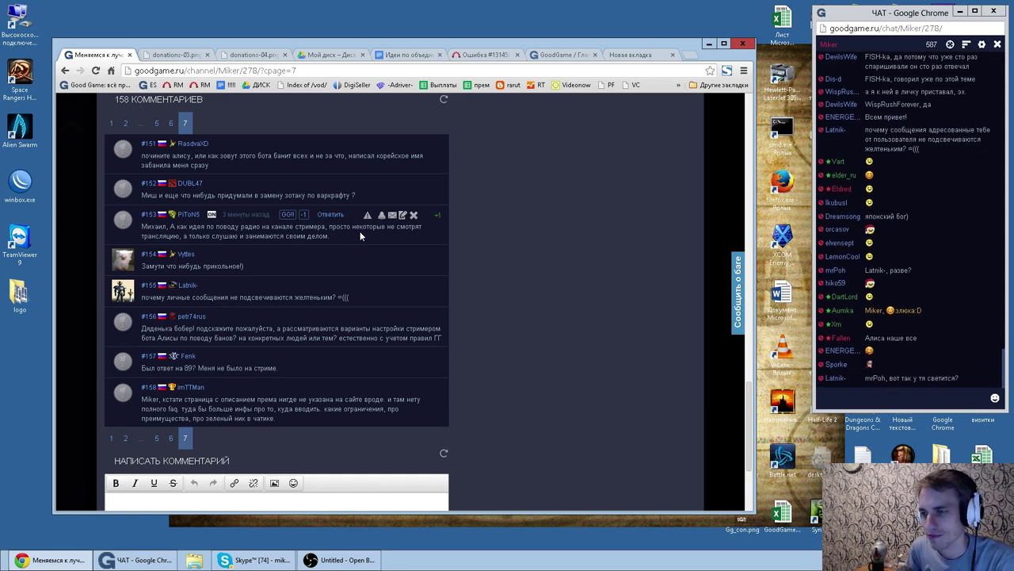
pyautogui.moveTo(349, 235); pyautogui.dragTo(218, 228)
pyautogui.click(223, 231)
# Step: Read comment #154 and comment #155 asking why personal messages are not highlighted in yellow
pyautogui.tripleClick(242, 269)
pyautogui.click(245, 269)
pyautogui.moveTo(147, 297); pyautogui.dragTo(229, 300)
pyautogui.click(230, 303)
pyautogui.doubleClick(273, 298)
pyautogui.click(303, 303)
pyautogui.doubleClick(314, 298)
pyautogui.click(349, 300)
pyautogui.moveTo(352, 300); pyautogui.dragTo(140, 297)
pyautogui.doubleClick(211, 297)
pyautogui.click(254, 297)
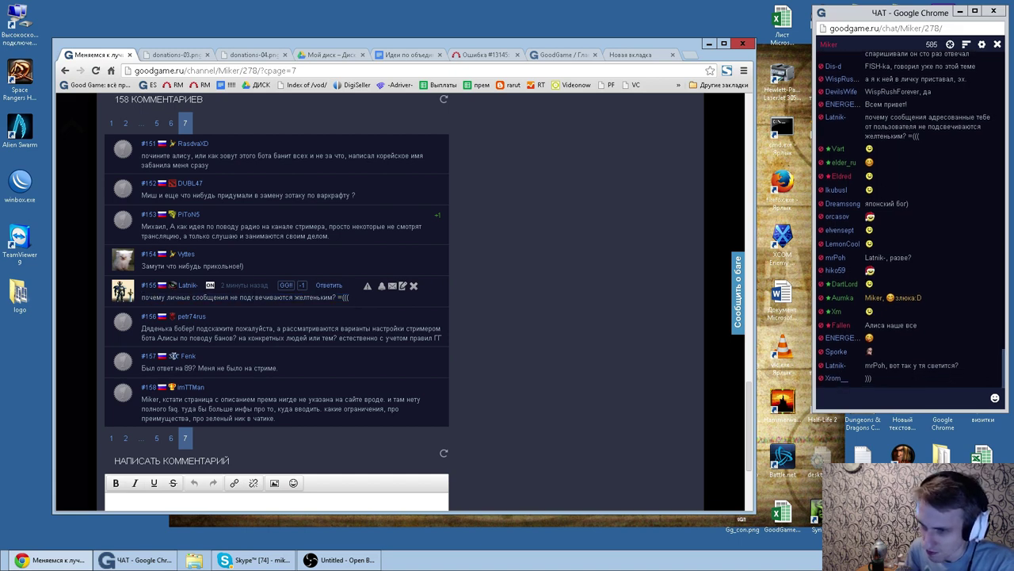
pyautogui.tripleClick(270, 297)
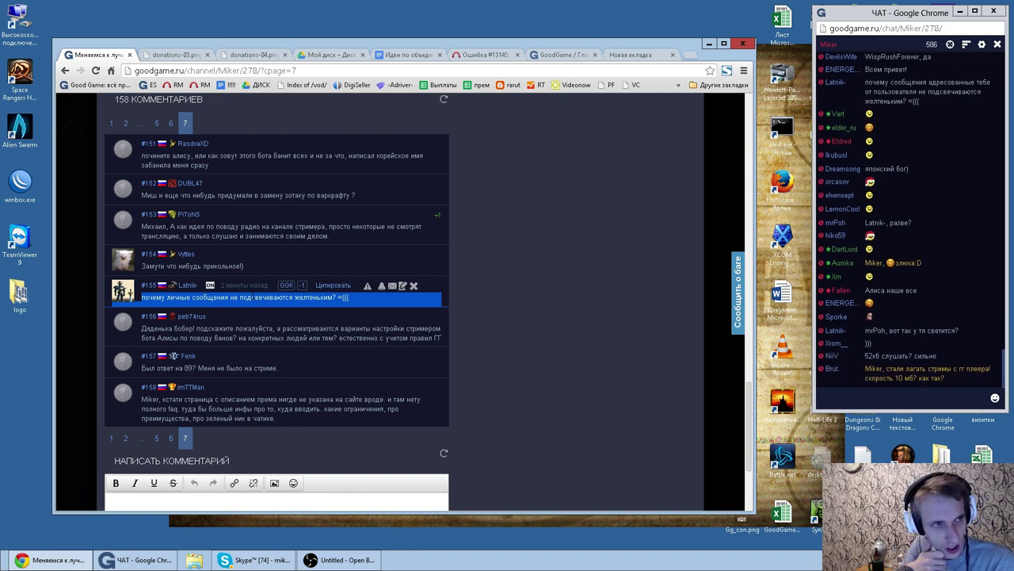
# Step: Read comment #156 asking about configurable Alisa bot bans for particular people or topics on a streamer's channel
pyautogui.doubleClick(157, 328)
pyautogui.doubleClick(217, 329)
pyautogui.doubleClick(273, 328)
pyautogui.doubleClick(311, 328)
pyautogui.doubleClick(361, 328)
pyautogui.doubleClick(423, 328)
pyautogui.doubleClick(201, 337)
pyautogui.click(201, 337)
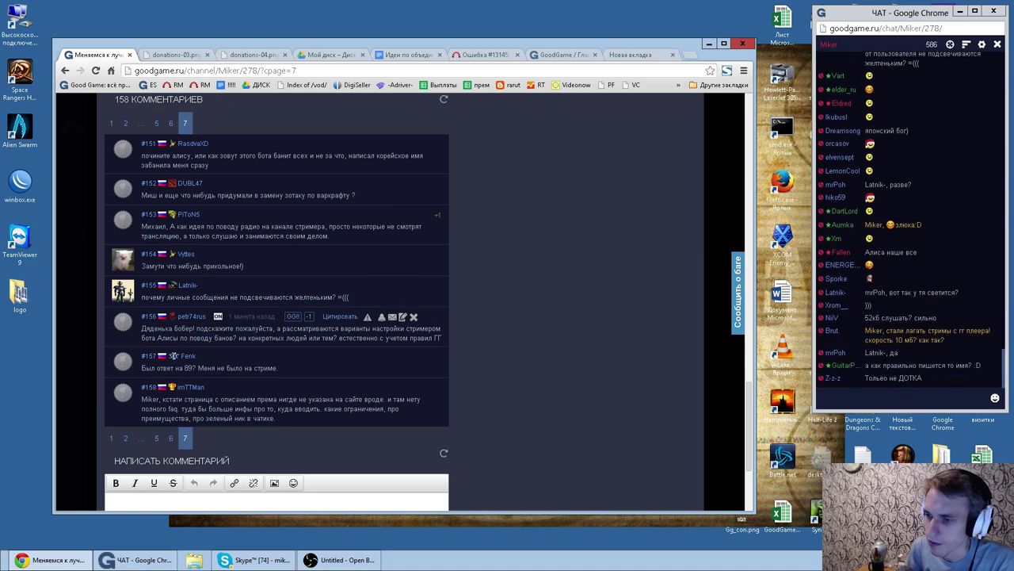
pyautogui.doubleClick(266, 338)
pyautogui.click(266, 337)
pyautogui.click(143, 339)
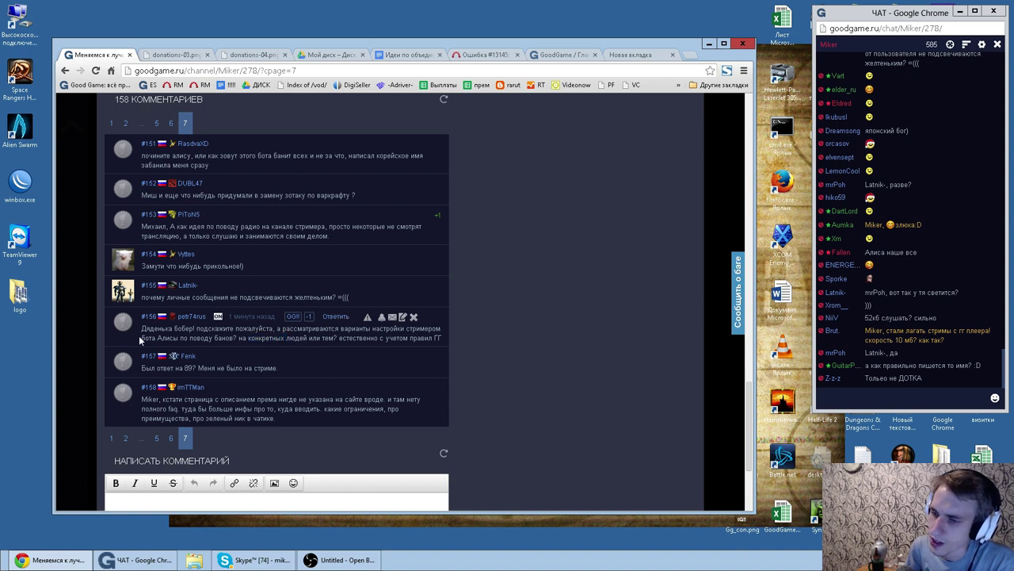
pyautogui.moveTo(142, 338); pyautogui.dragTo(234, 339)
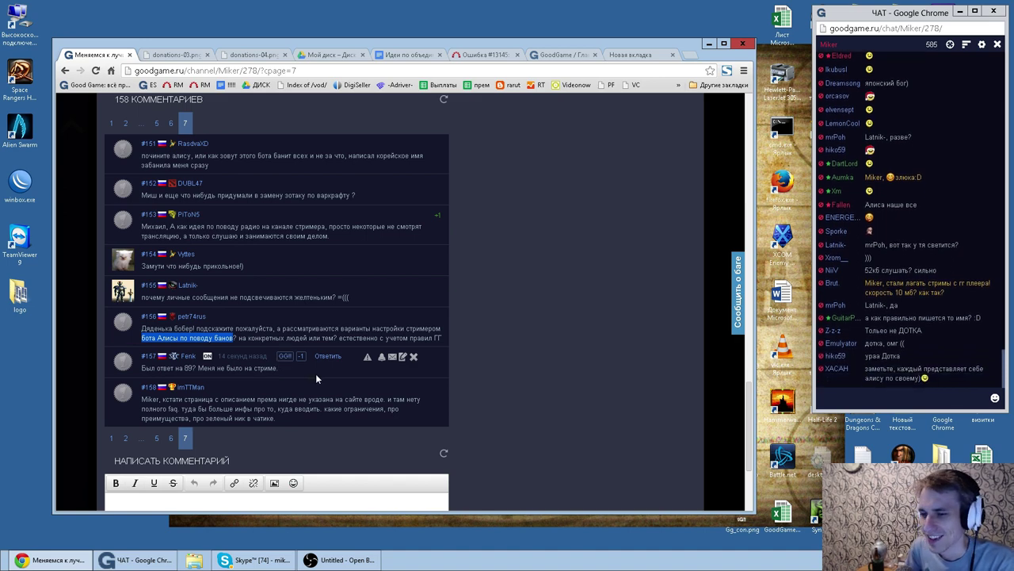
# Step: Read comment #157 asking whether #89 was answered, and find comment #89 on page 4 of the comments
pyautogui.click(199, 368)
pyautogui.doubleClick(234, 367)
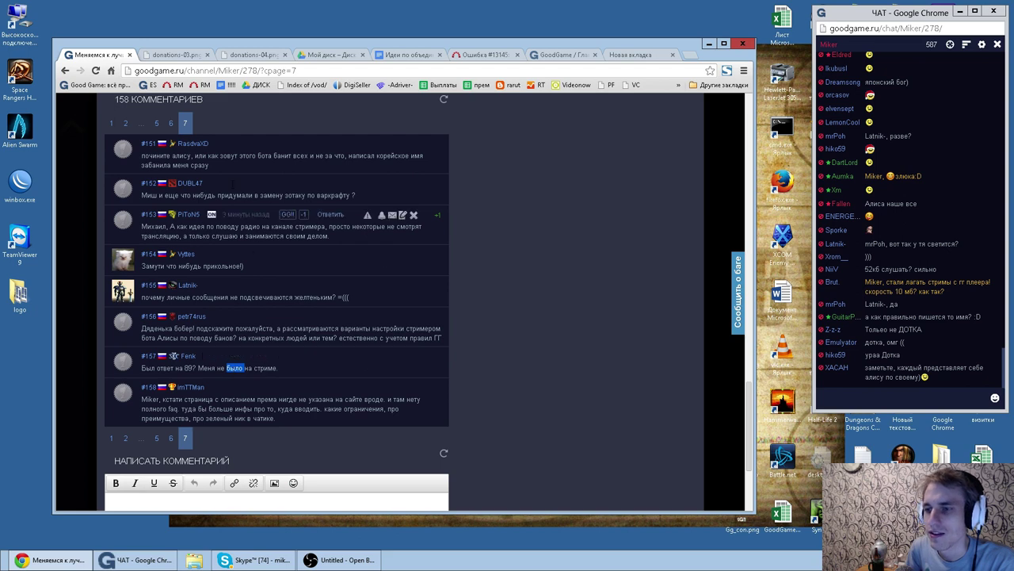
pyautogui.click(154, 125)
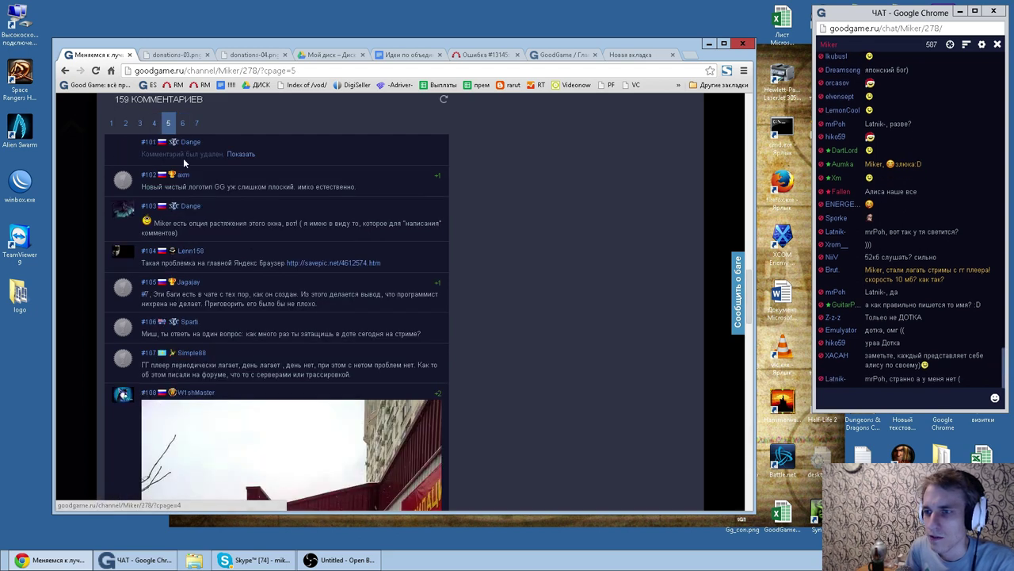
pyautogui.click(156, 125)
pyautogui.scroll(-10, 312, 287)
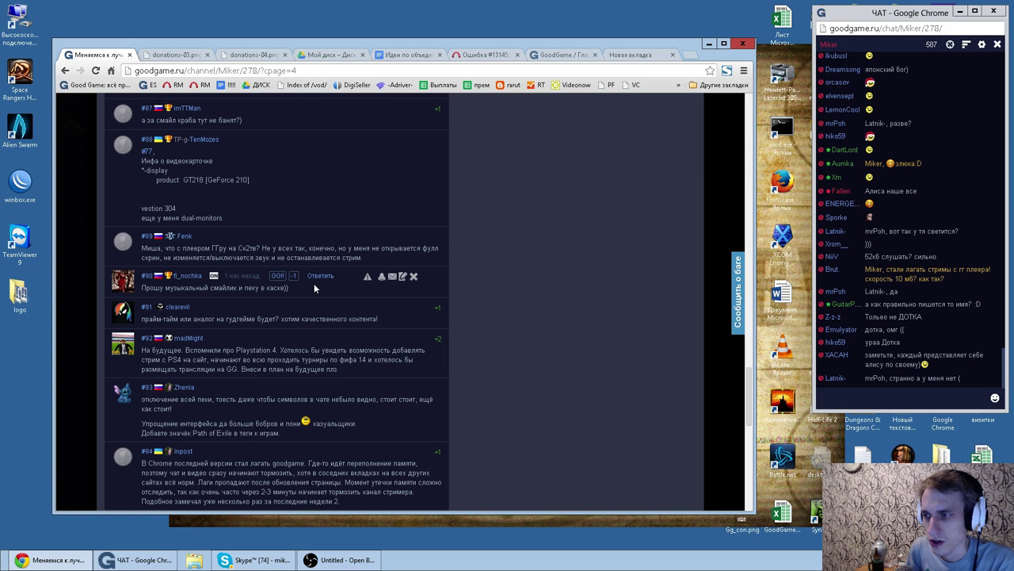
# Step: Read comment #89 reporting fullscreen, sound and stop problems with the GoodGame player on Sc2tv
pyautogui.moveTo(142, 247); pyautogui.dragTo(363, 257)
pyautogui.click(377, 265)
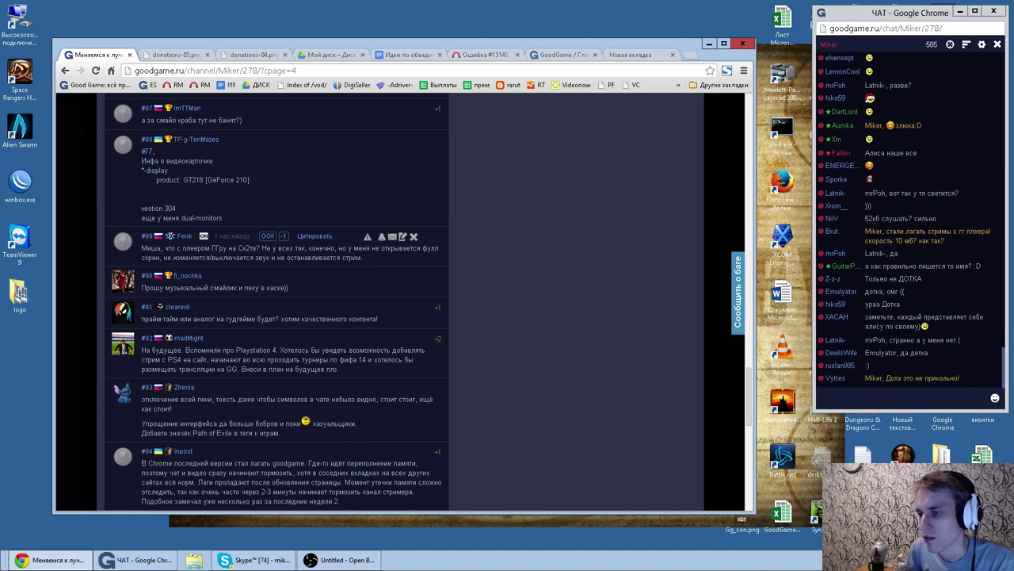
pyautogui.moveTo(368, 256); pyautogui.dragTo(141, 249)
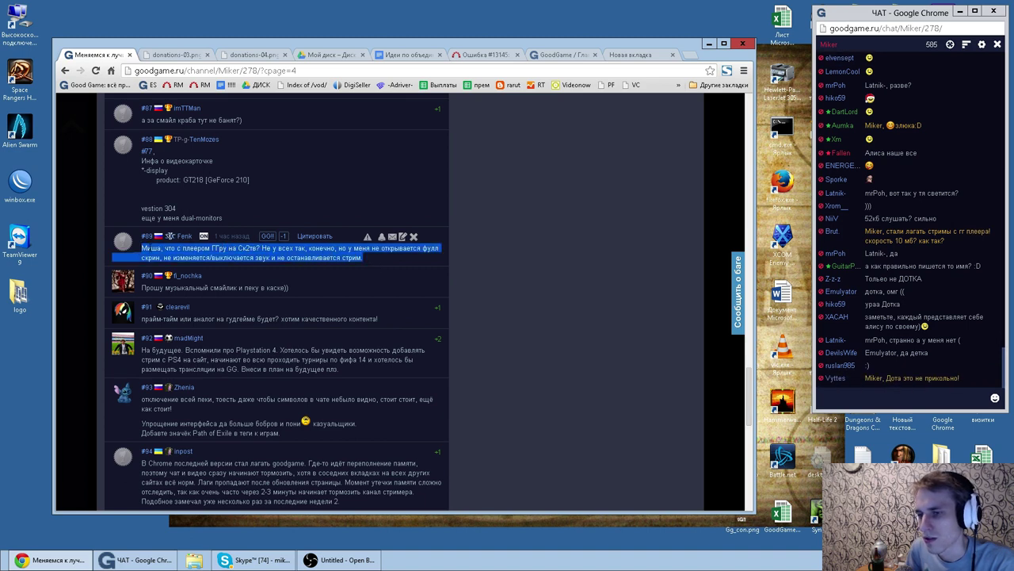
pyautogui.click(141, 249)
pyautogui.doubleClick(286, 247)
pyautogui.doubleClick(321, 247)
pyautogui.doubleClick(353, 247)
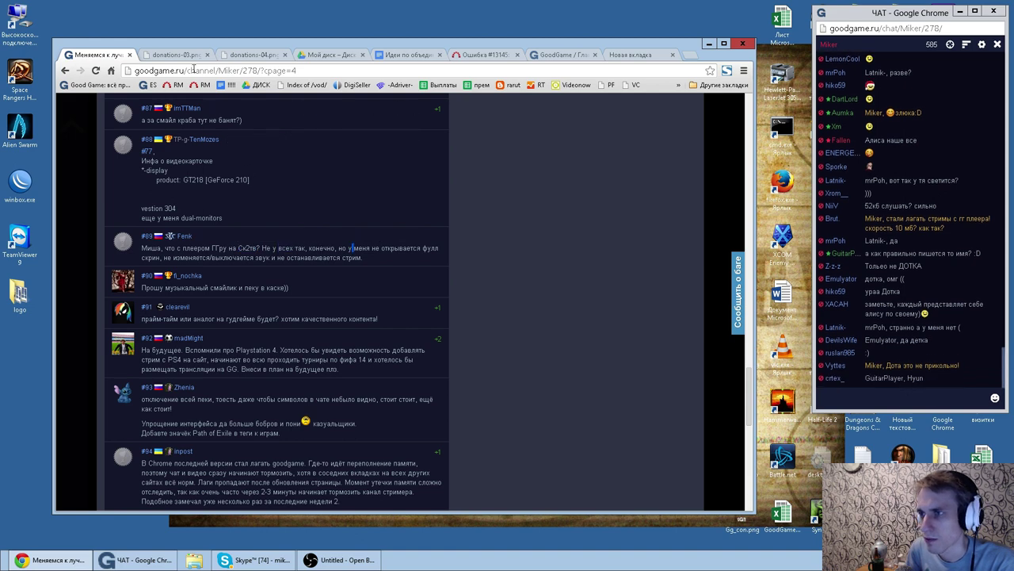
# Step: Read comment #158 on page 7 about the missing link to the premium description, and check the player's premium subscription window
pyautogui.scroll(5, 198, 136)
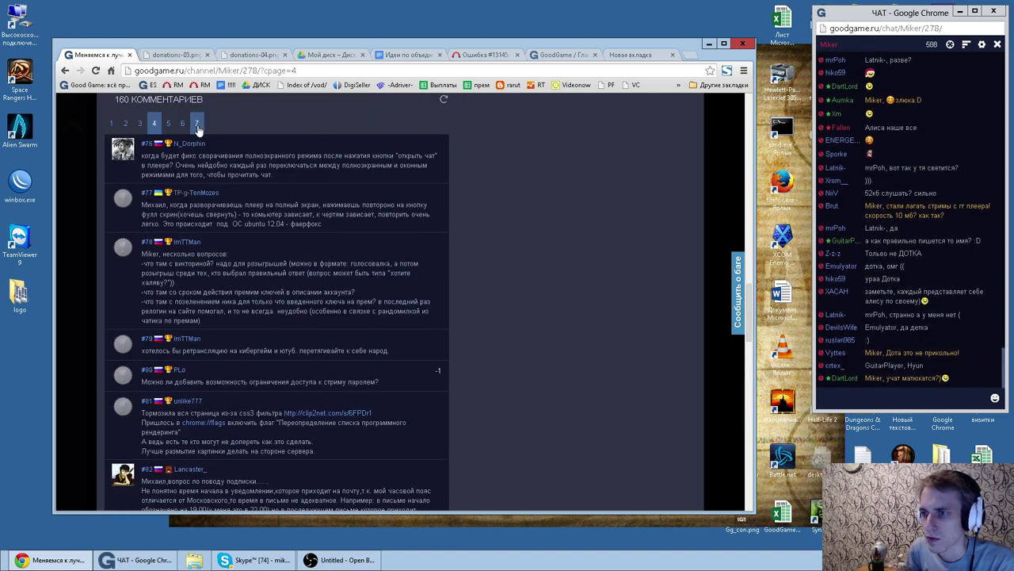
pyautogui.click(197, 124)
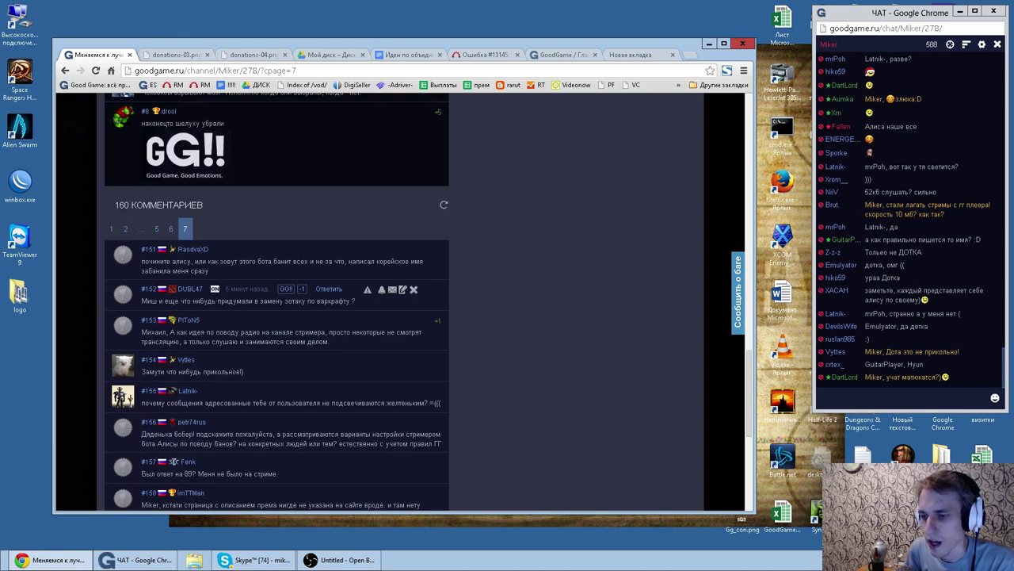
pyautogui.scroll(-2, 284, 310)
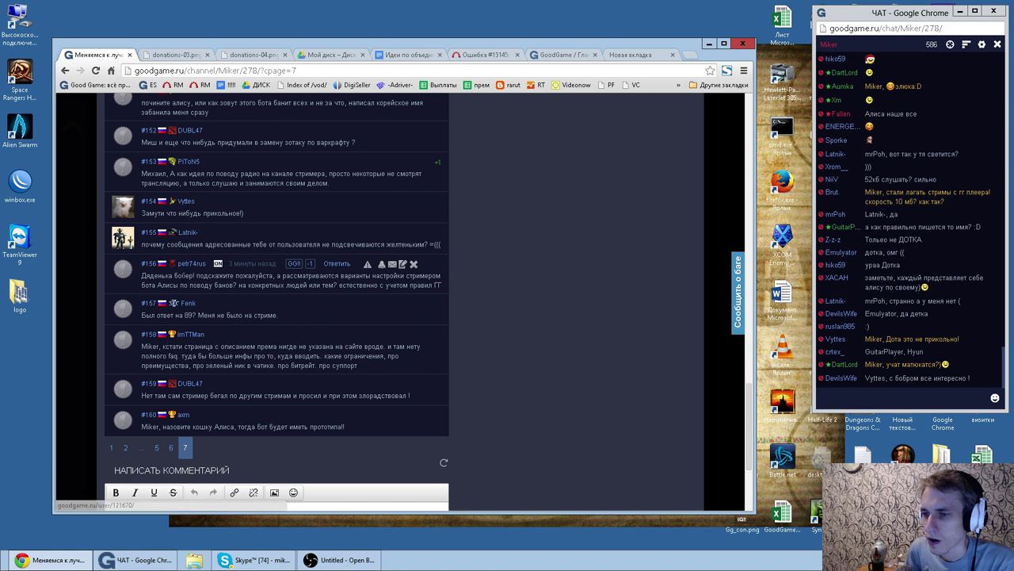
pyautogui.moveTo(158, 346); pyautogui.dragTo(306, 347)
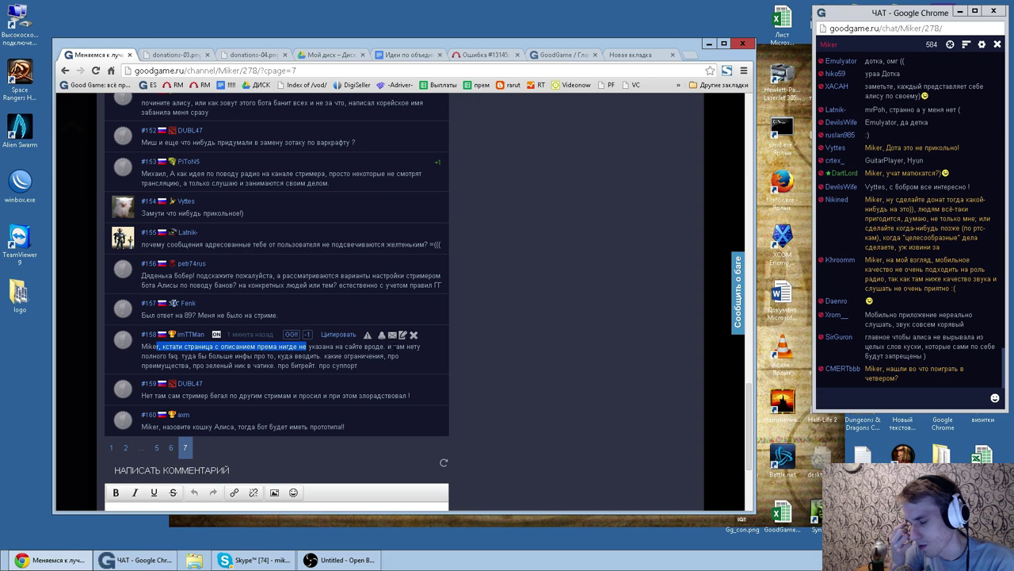
pyautogui.scroll(15, 528, 351)
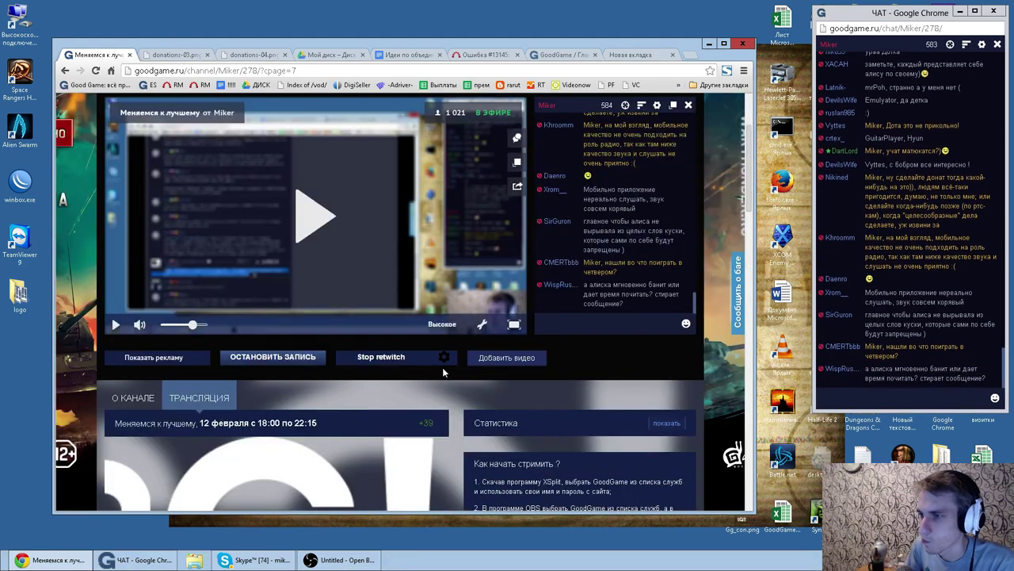
pyautogui.click(447, 242)
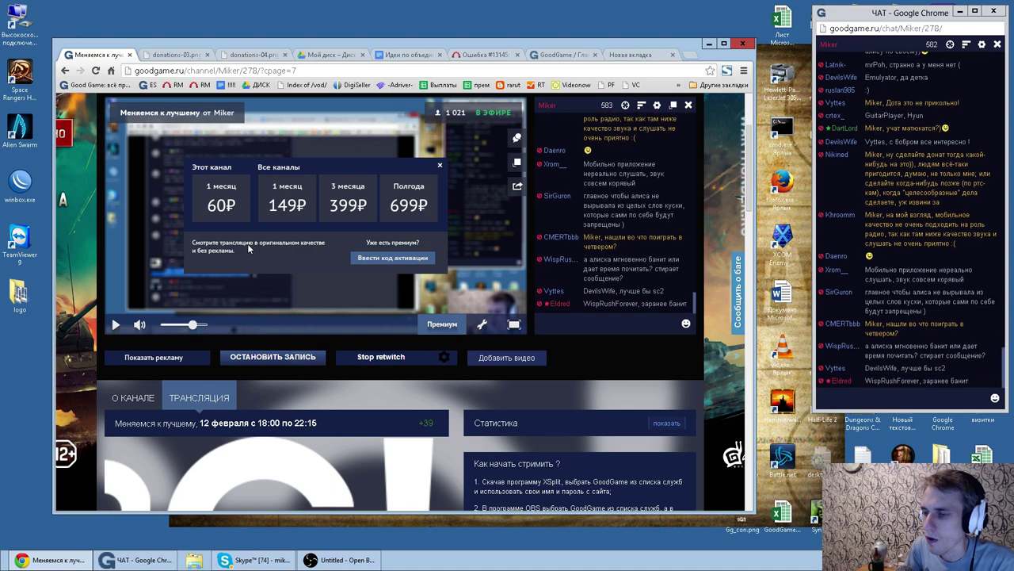
# Step: Start a new Redmine issue in the GG Плеер project with the tracker set to Улучшение
pyautogui.click(458, 57)
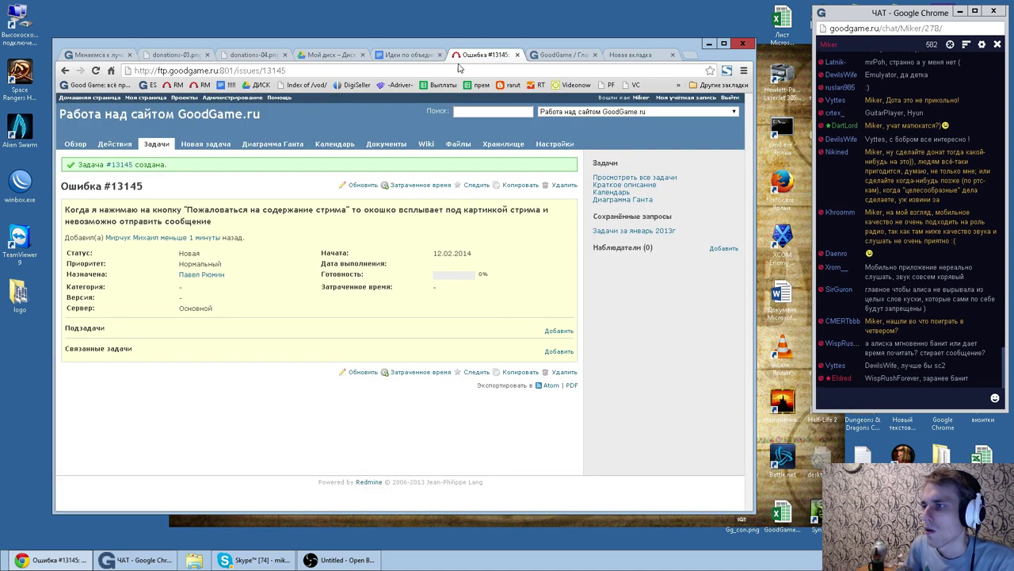
pyautogui.click(184, 97)
pyautogui.click(83, 207)
pyautogui.click(205, 144)
pyautogui.click(183, 184)
pyautogui.click(179, 200)
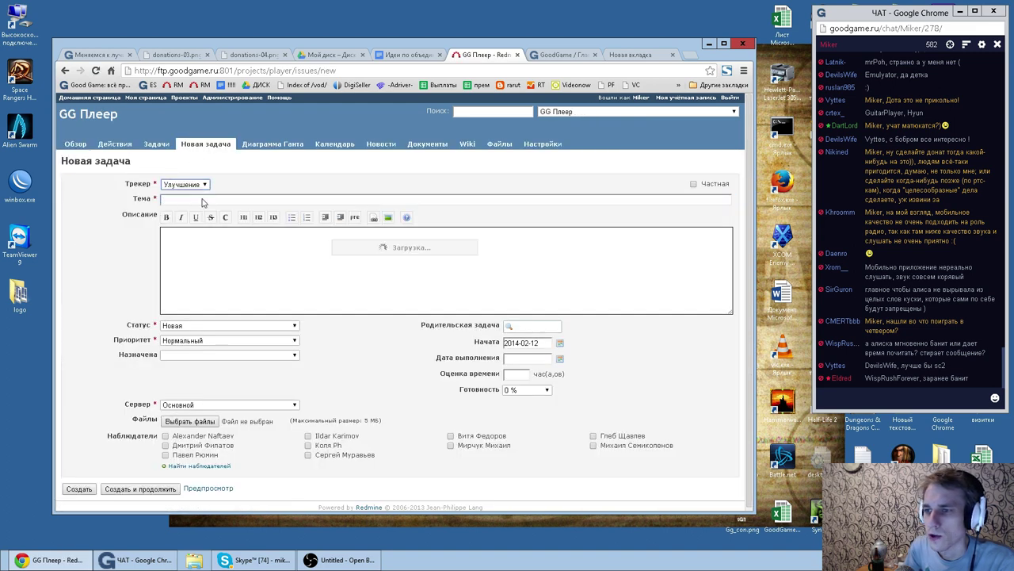
# Step: Enter the subject "Добавить в плеер, в окно с выбором подписки ссылку на страницу с описанием премиума." and choose the assignee
pyautogui.write('Добавить')
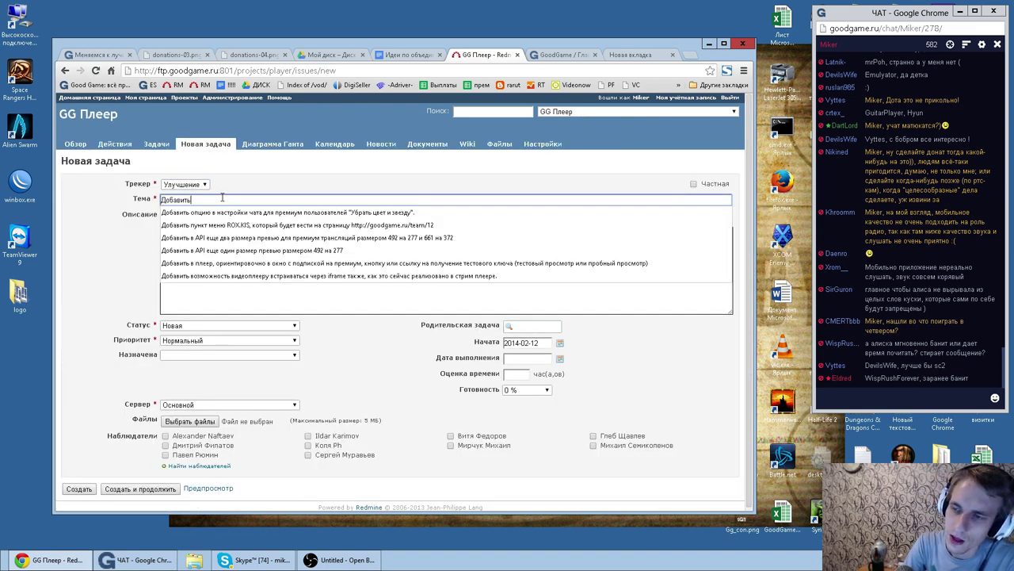
pyautogui.write(' в плеер, в окно с выбором подписки ссы')
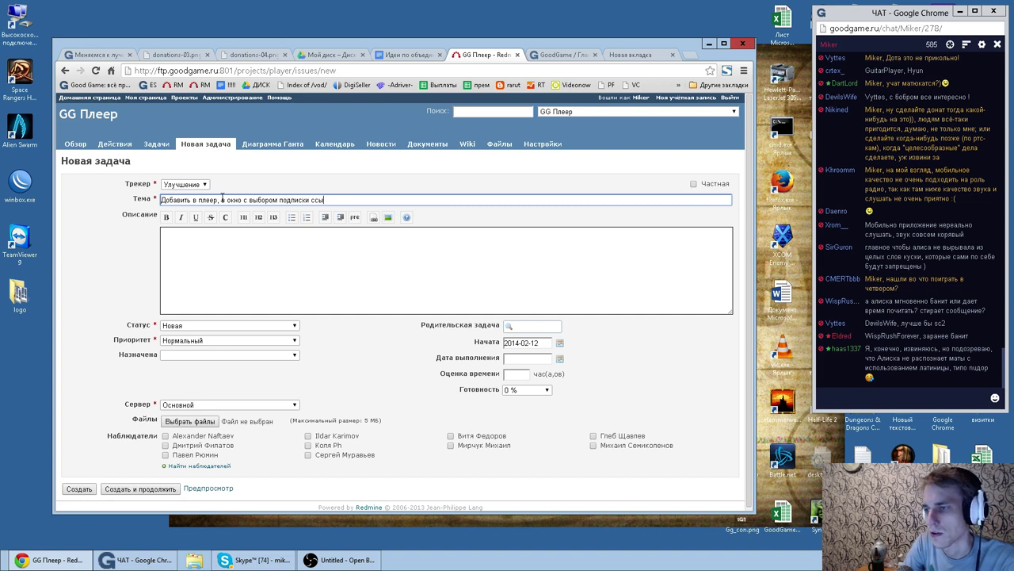
pyautogui.write('лку на страницу')
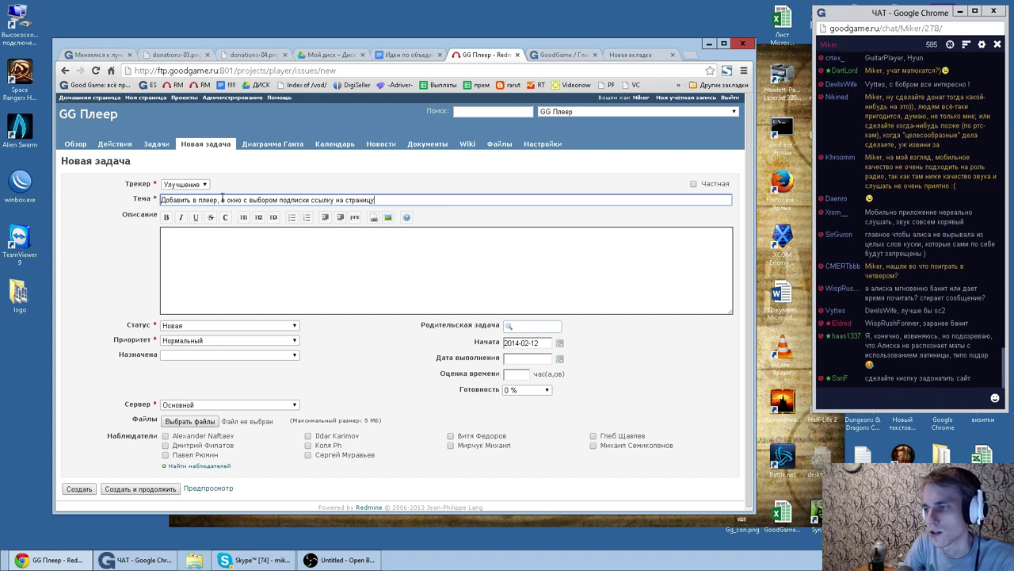
pyautogui.write(' с оприса')
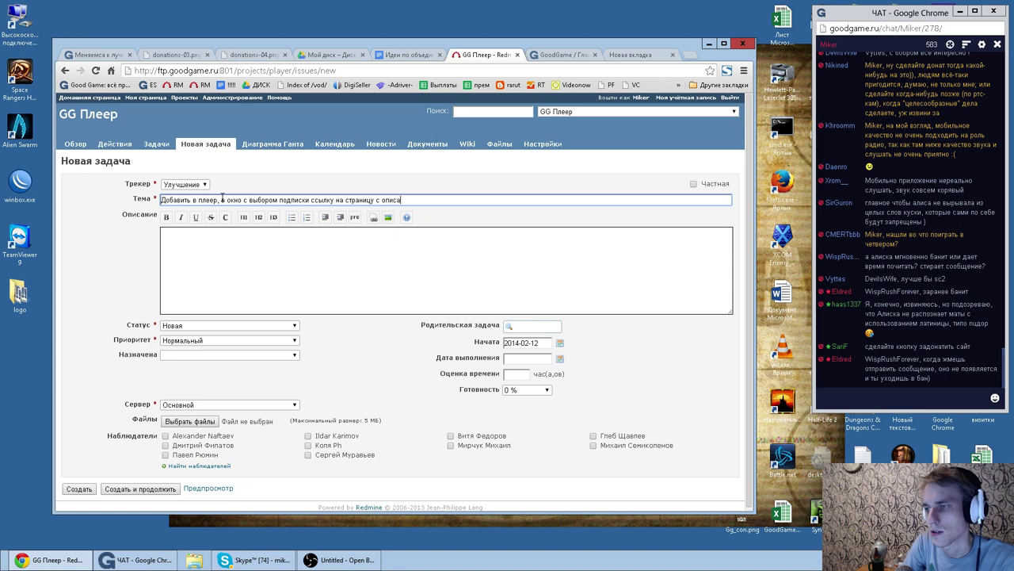
pyautogui.write('нием премиум')
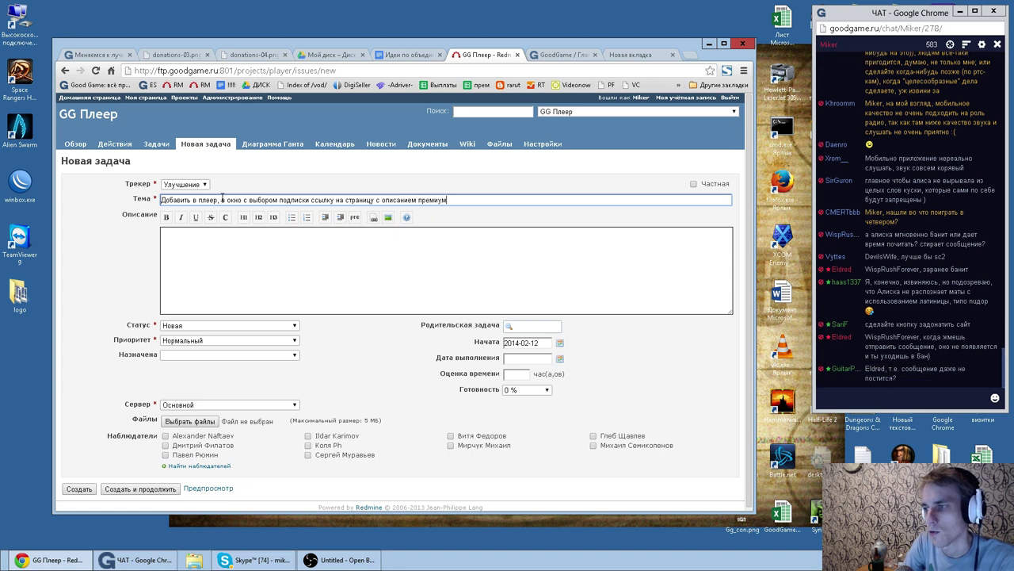
pyautogui.write('а.')
pyautogui.click(230, 355)
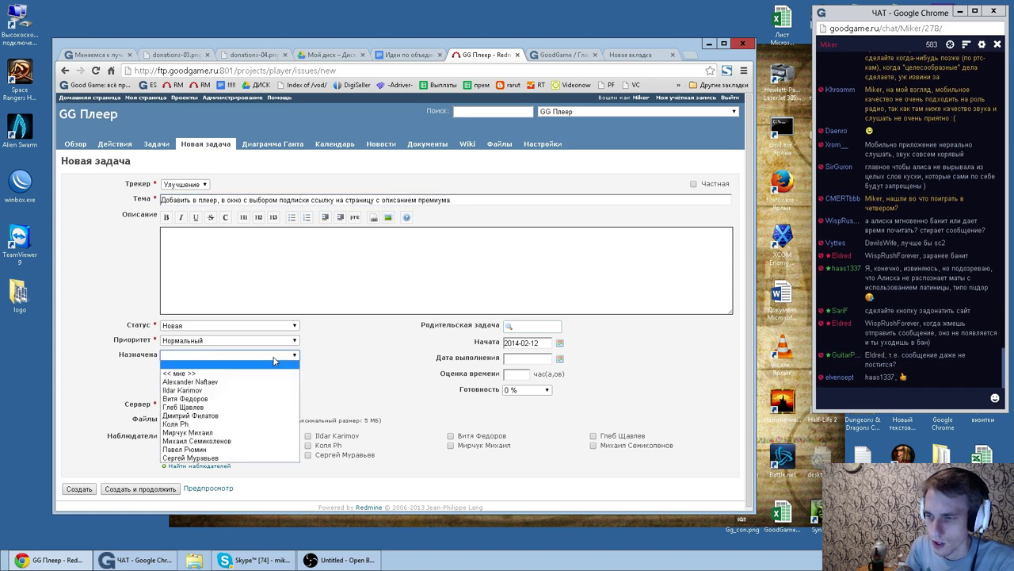
pyautogui.click(225, 410)
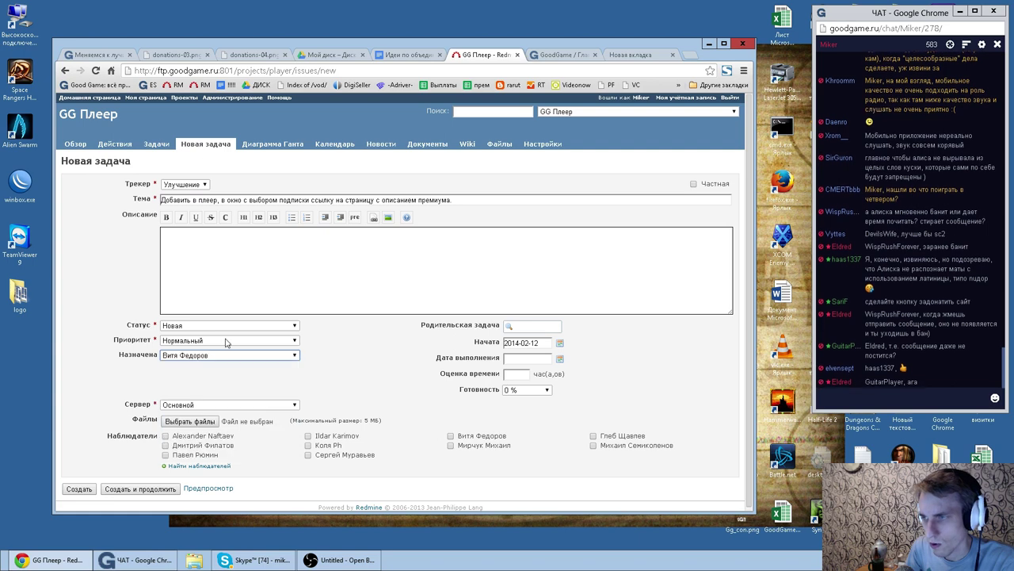
# Step: Open goodgame.ru/premium to get the address of the premium description page
pyautogui.click(563, 54)
pyautogui.click(253, 72)
pyautogui.click(253, 72)
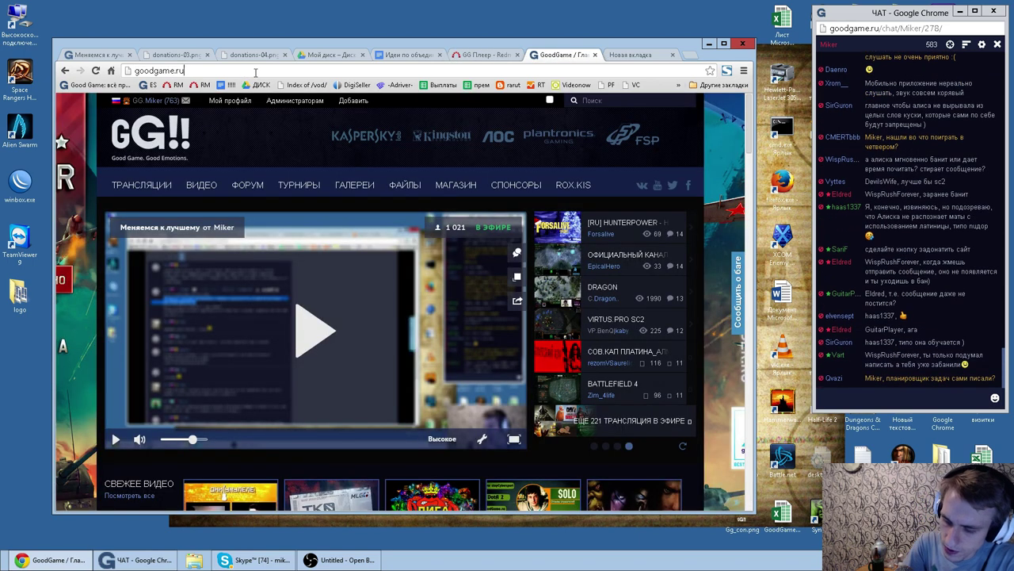
pyautogui.write('/pre')
pyautogui.press('Return')
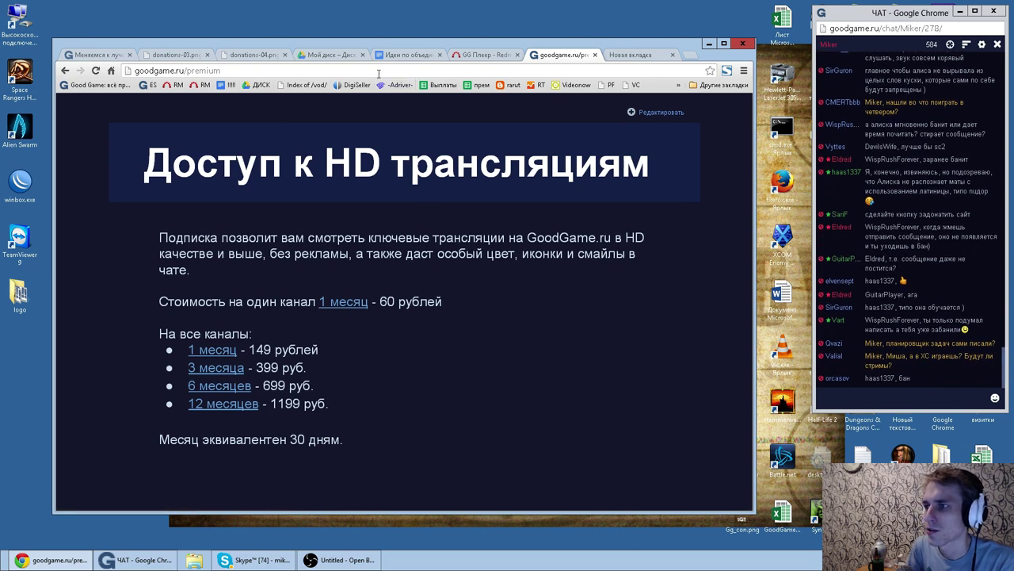
pyautogui.click(483, 54)
pyautogui.click(532, 202)
pyautogui.write('http://goodgame.ru/premium')
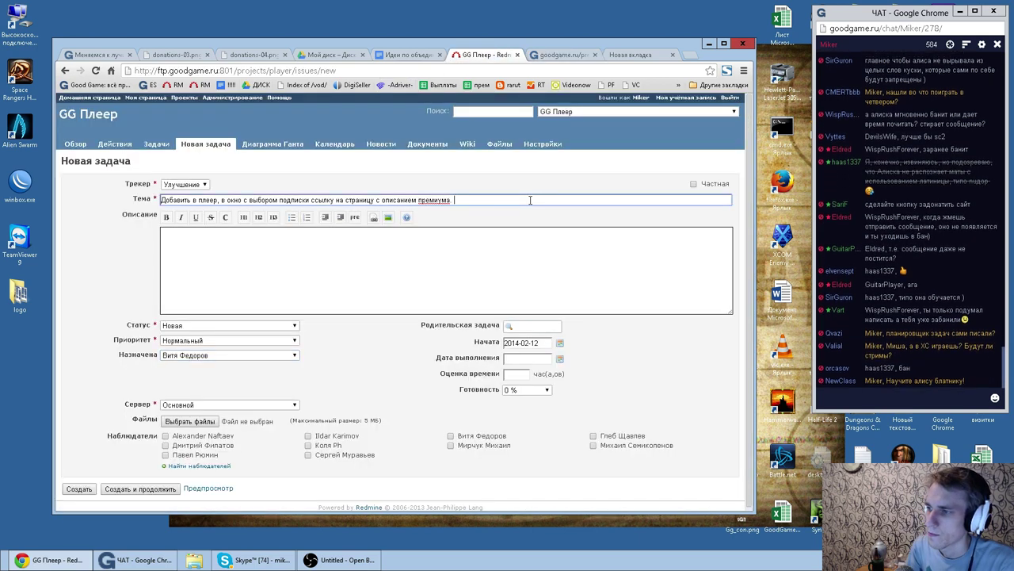
pyautogui.click(83, 492)
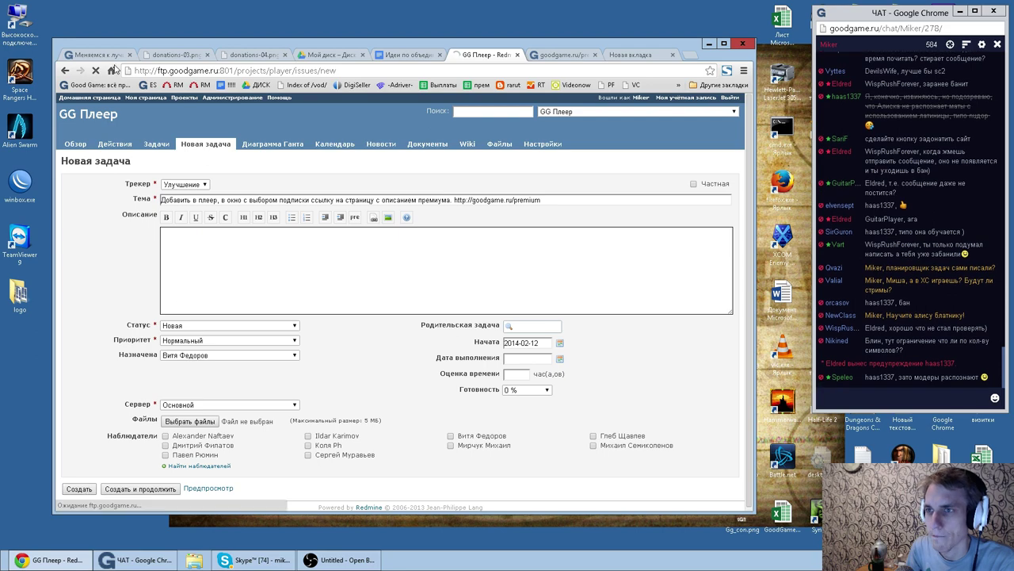
# Step: Return to the channel comments and read comment #160 suggesting the cat be named Алиса
pyautogui.click(96, 55)
pyautogui.scroll(-10, 277, 287)
pyautogui.scroll(-10, 278, 287)
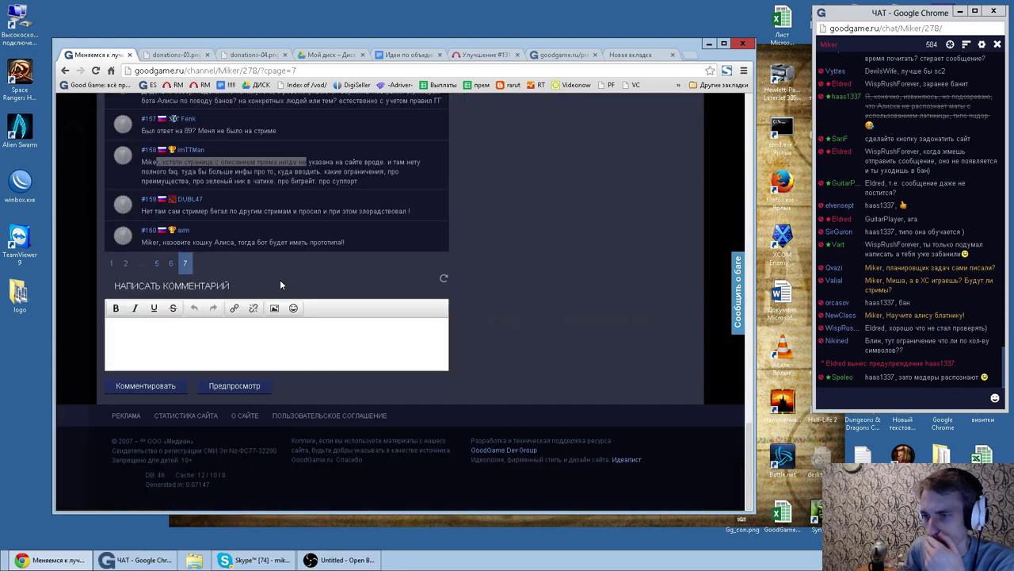
pyautogui.doubleClick(177, 241)
pyautogui.doubleClick(203, 242)
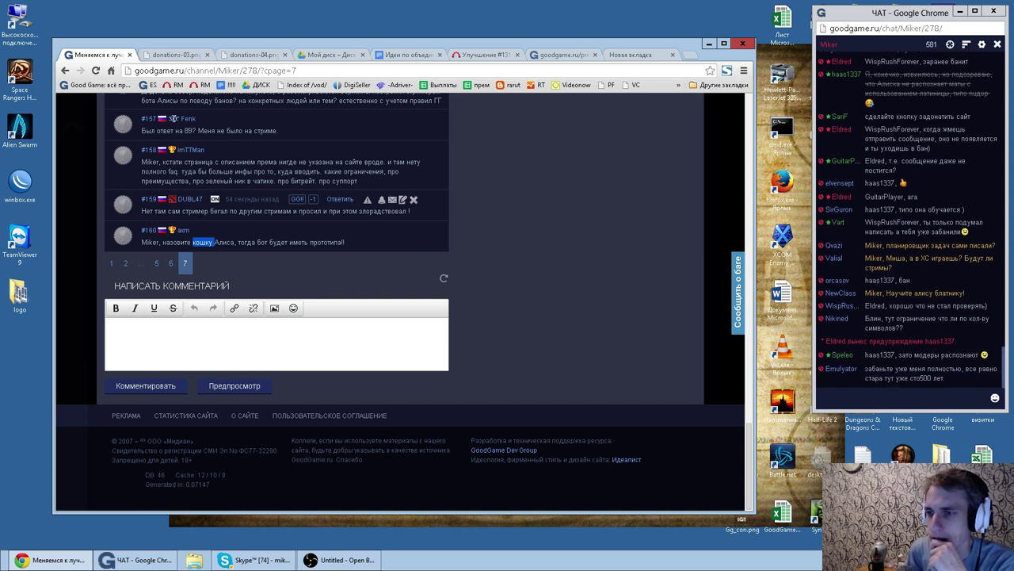
# Step: Read comment #159 about a streamer who went around other streams asking and gloating
pyautogui.doubleClick(162, 211)
pyautogui.doubleClick(197, 211)
pyautogui.doubleClick(161, 212)
pyautogui.doubleClick(177, 212)
pyautogui.click(218, 212)
pyautogui.doubleClick(218, 212)
pyautogui.doubleClick(250, 212)
pyautogui.doubleClick(278, 212)
pyautogui.doubleClick(309, 212)
pyautogui.doubleClick(336, 212)
pyautogui.doubleClick(388, 212)
pyautogui.scroll(1, 392, 230)
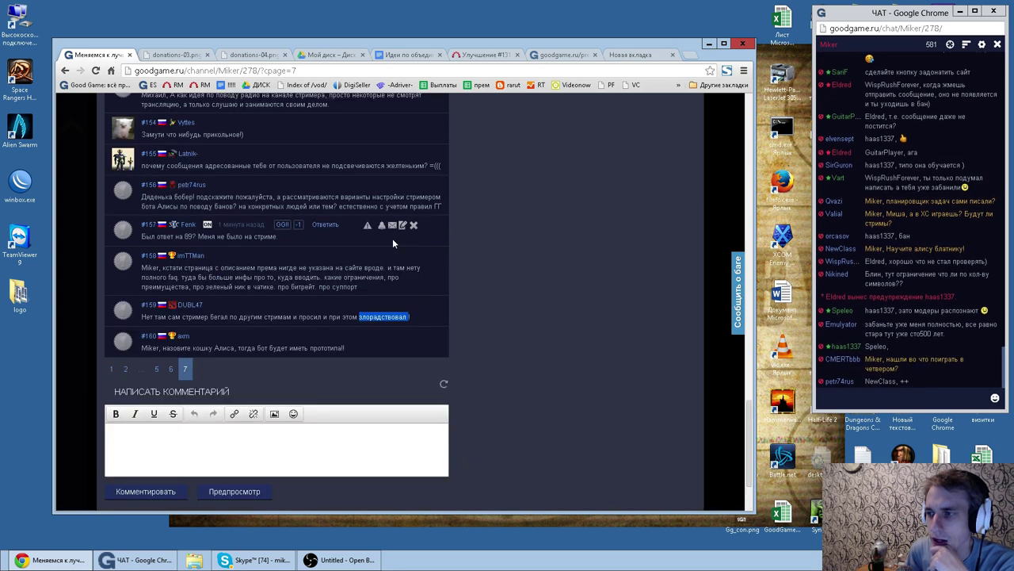
# Step: Reread comment #158 asking for a fuller premium FAQ covering code entry, restrictions, benefits, bitrate and support
pyautogui.moveTo(374, 285); pyautogui.dragTo(139, 267)
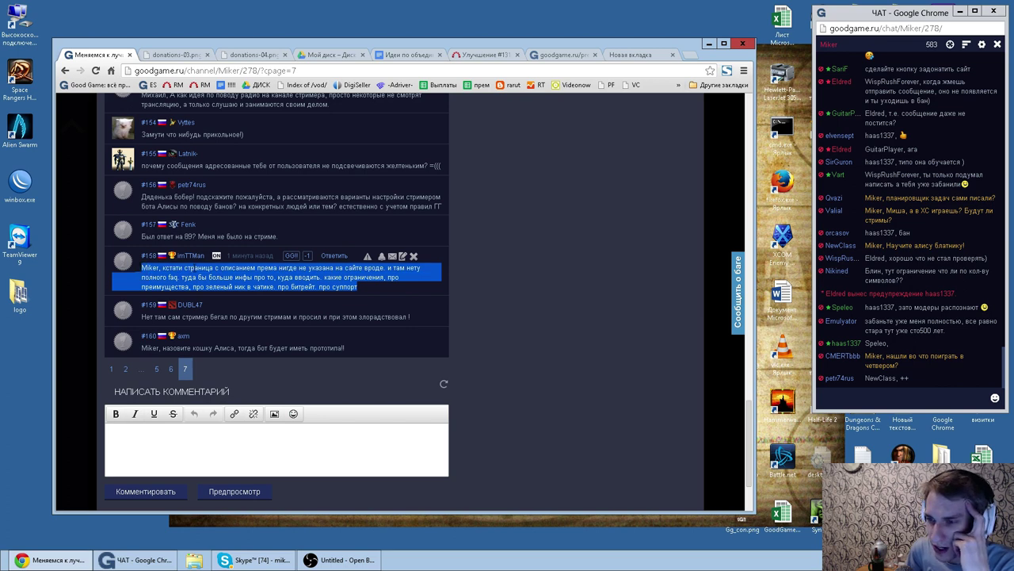
pyautogui.doubleClick(192, 268)
pyautogui.doubleClick(173, 268)
pyautogui.doubleClick(238, 268)
pyautogui.click(240, 268)
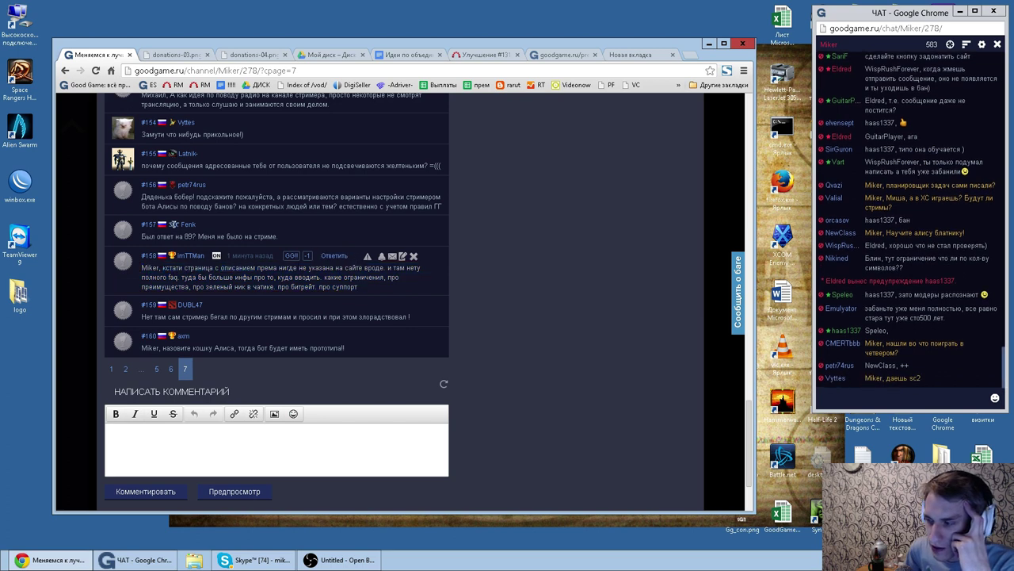
# Step: Refresh the comments, read comment #162 asking about a direct contact, and check its author's profile
pyautogui.click(444, 386)
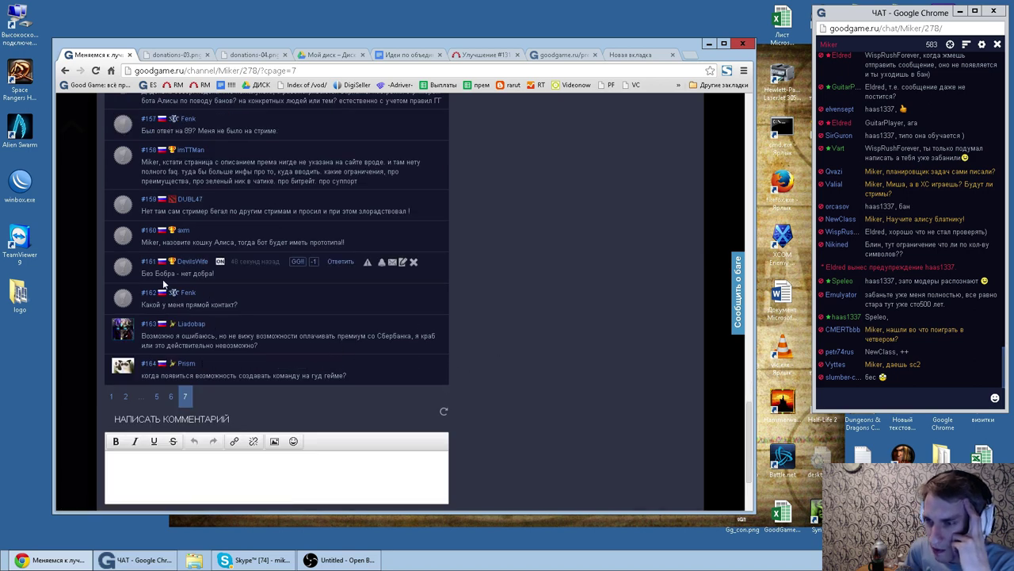
pyautogui.moveTo(141, 304); pyautogui.dragTo(237, 304)
pyautogui.click(246, 303)
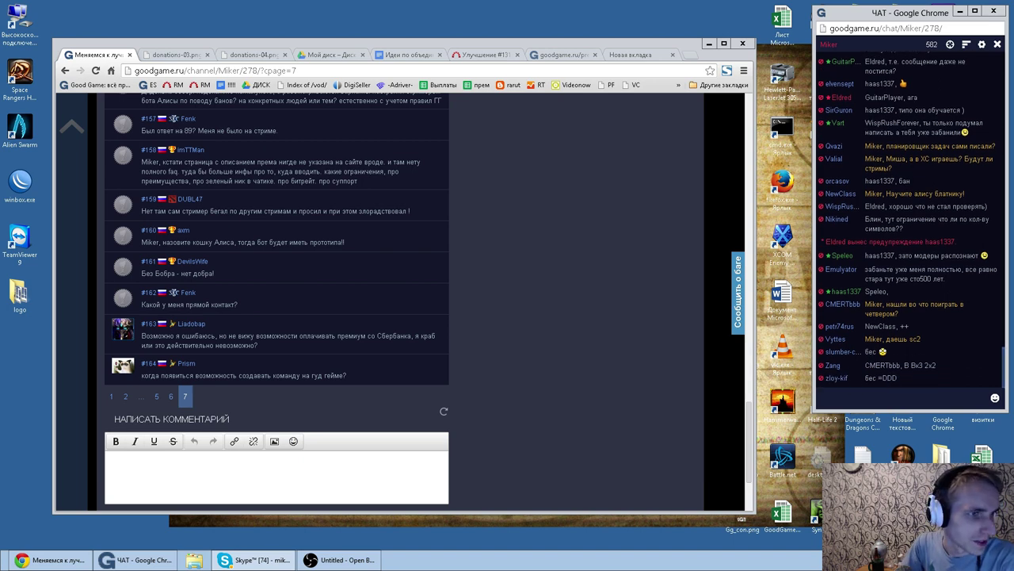
pyautogui.middleClick(189, 292)
pyautogui.click(162, 54)
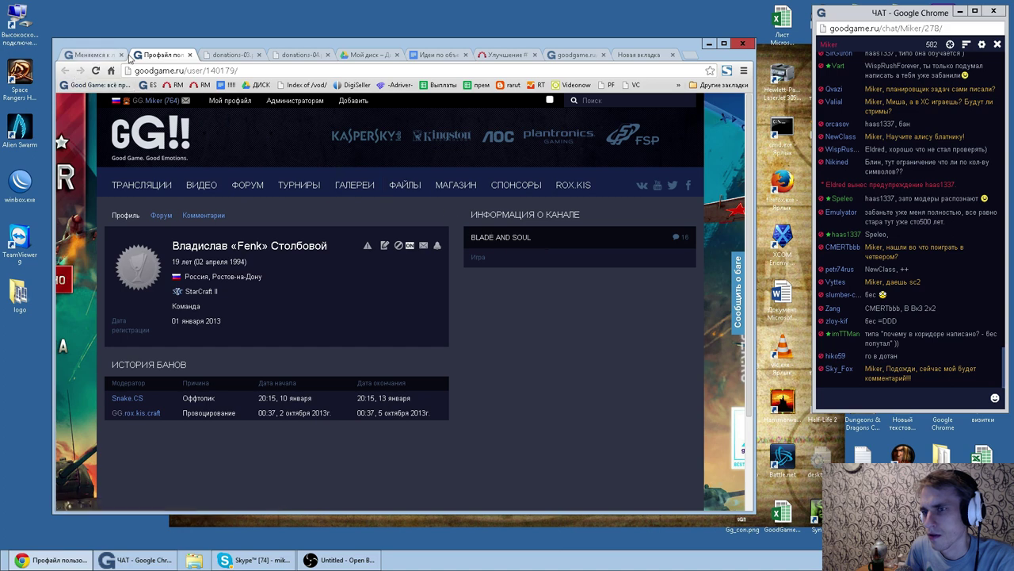
pyautogui.click(111, 56)
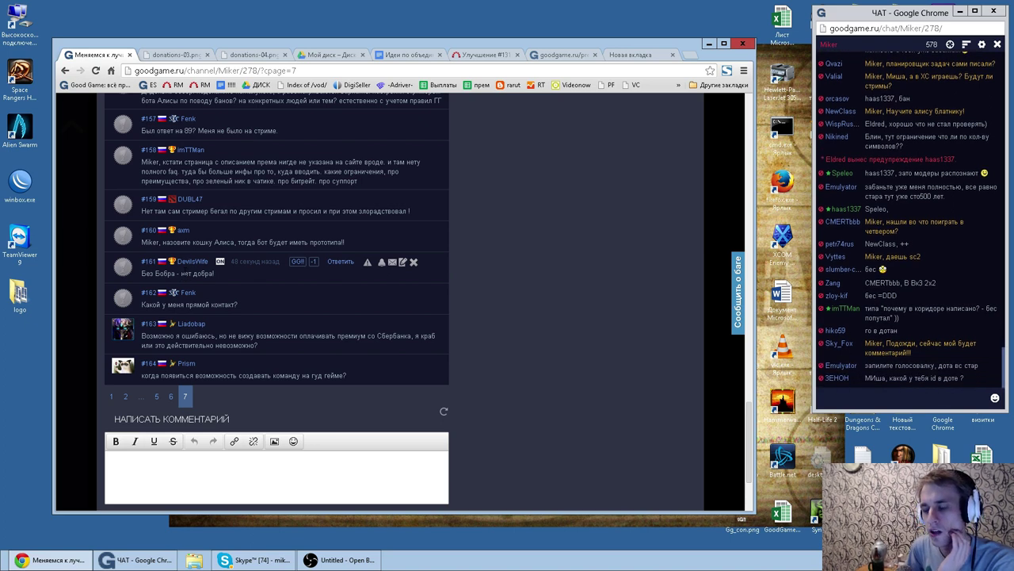
# Step: Read comment #163 asking whether premium can be paid for through Sberbank
pyautogui.doubleClick(196, 336)
pyautogui.doubleClick(277, 336)
pyautogui.doubleClick(318, 336)
pyautogui.doubleClick(394, 336)
pyautogui.moveTo(274, 349); pyautogui.dragTo(146, 335)
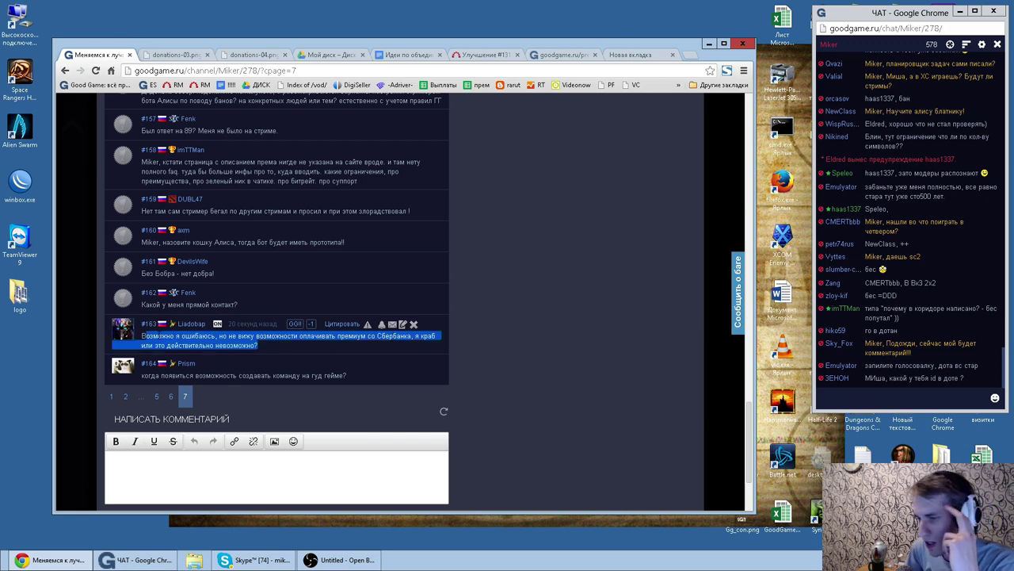
pyautogui.doubleClick(193, 345)
# Step: Read comment #164 asking when creating a team on GoodGame will be possible
pyautogui.doubleClick(180, 375)
pyautogui.doubleClick(230, 375)
pyautogui.tripleClick(284, 378)
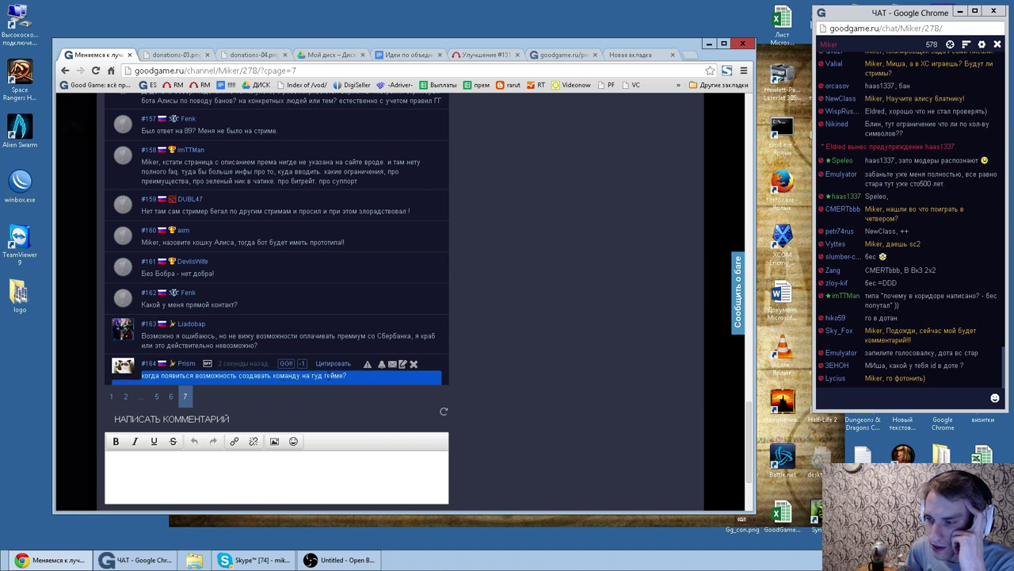
pyautogui.doubleClick(326, 378)
pyautogui.moveTo(364, 381); pyautogui.dragTo(123, 363)
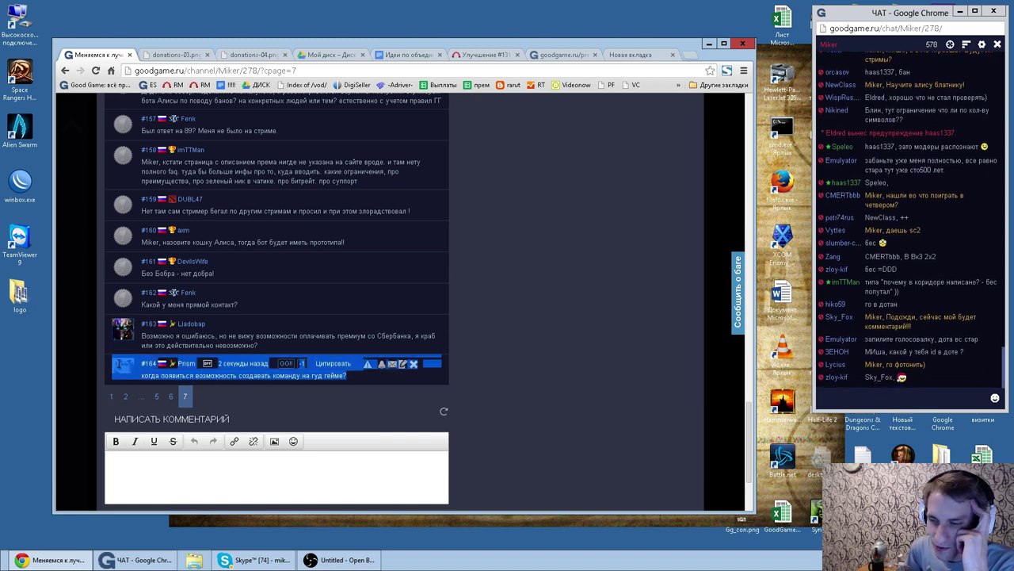
pyautogui.click(257, 359)
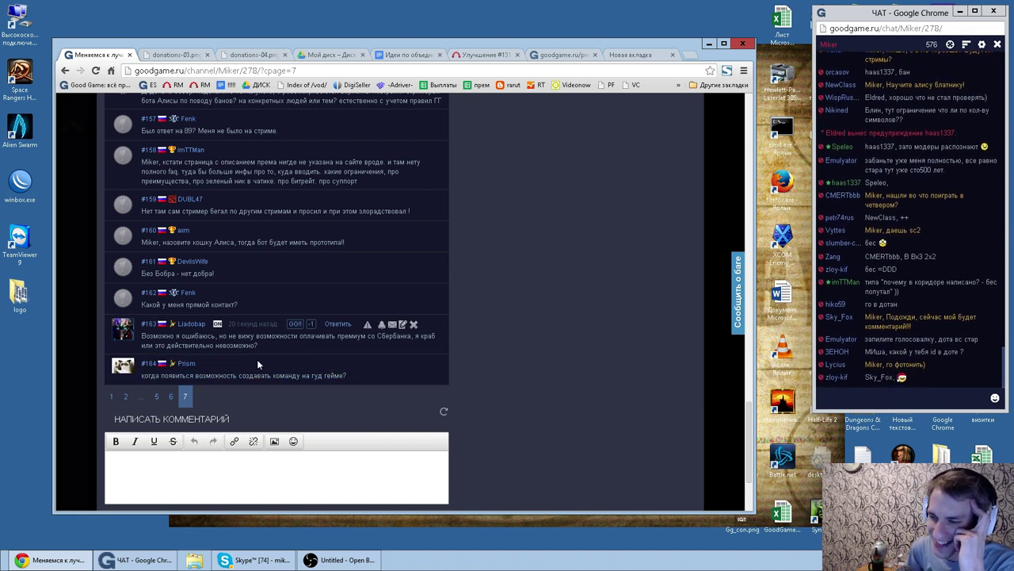
# Step: Refresh the comments and look at comment #165 asking where to start learning programming
pyautogui.click(442, 412)
pyautogui.scroll(-2, 357, 372)
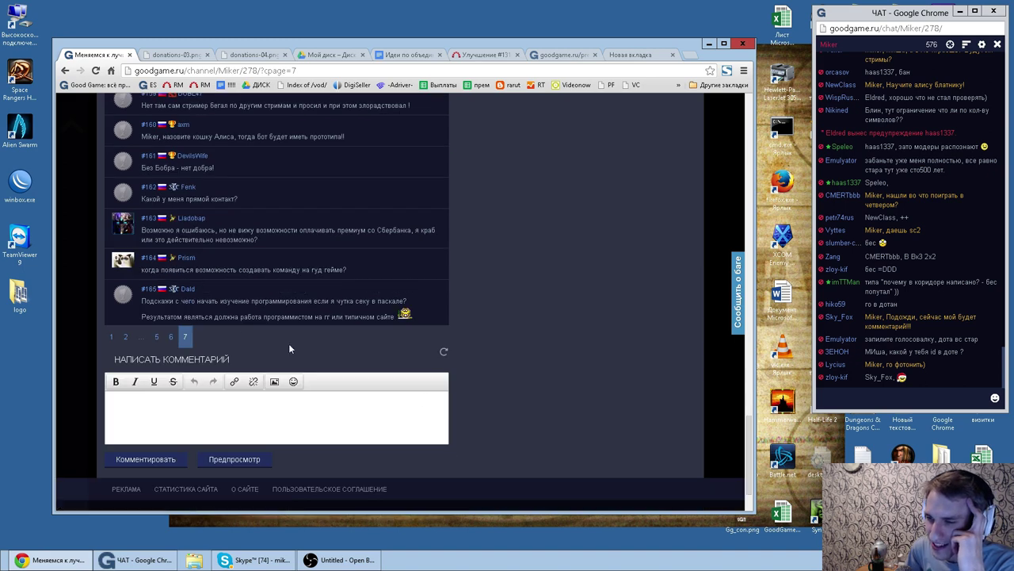